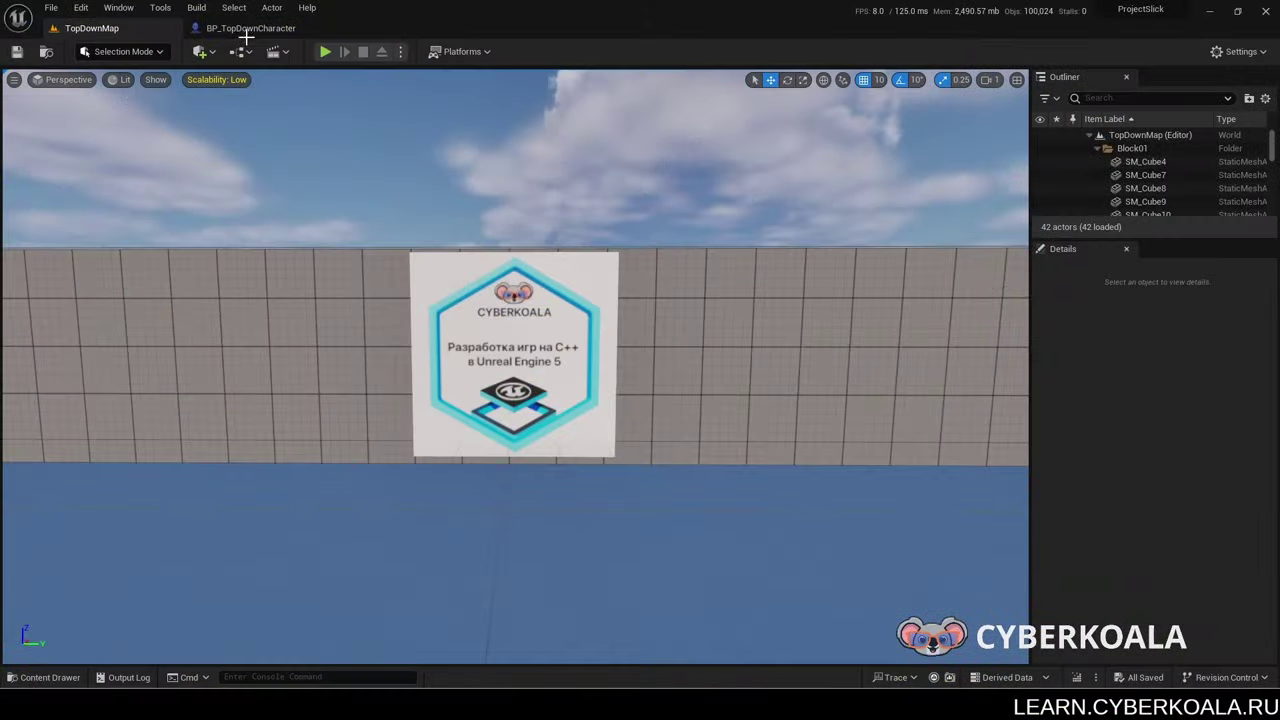
Step: Switch to the BP_TopDownCharacter Blueprint editor tab to view its camera boom
left_click(246, 30)
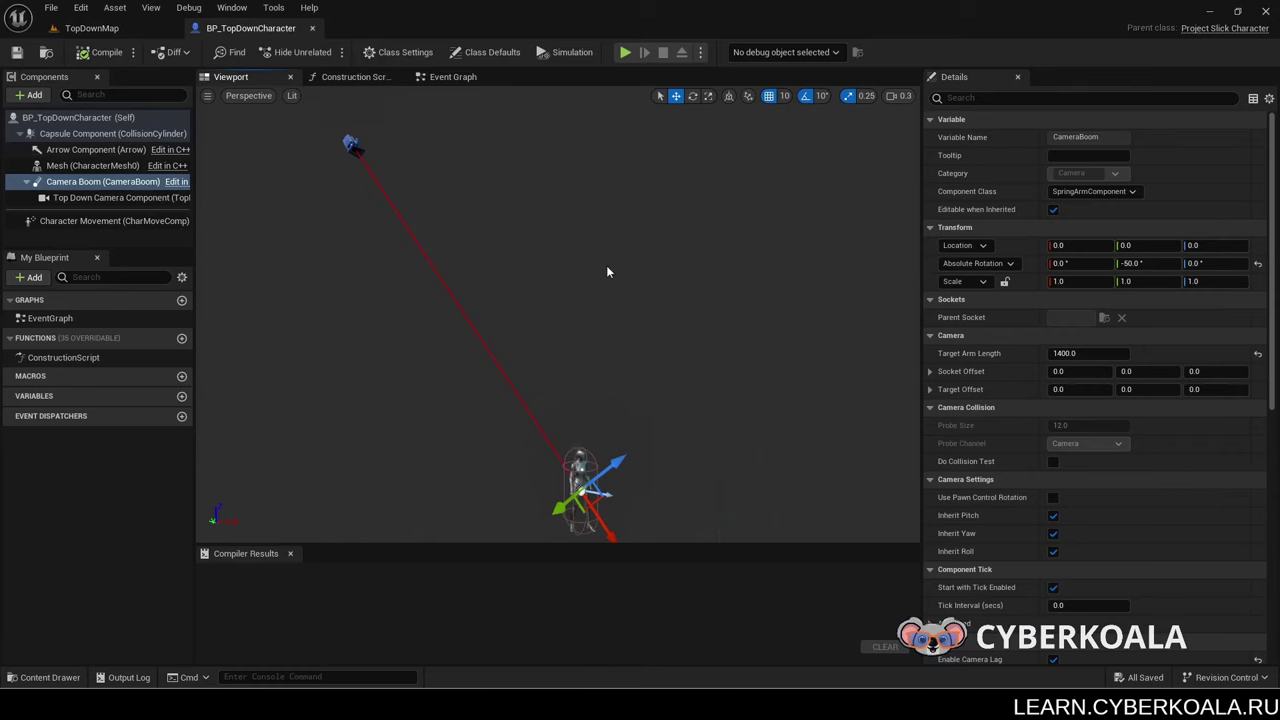
Step: Orbit the viewport to frame the character's camera boom and camera
mouse_move(608, 271)
right_mouse_down()
mouse_move(665, 320)
mouse_move(700, 330)
right_mouse_up()
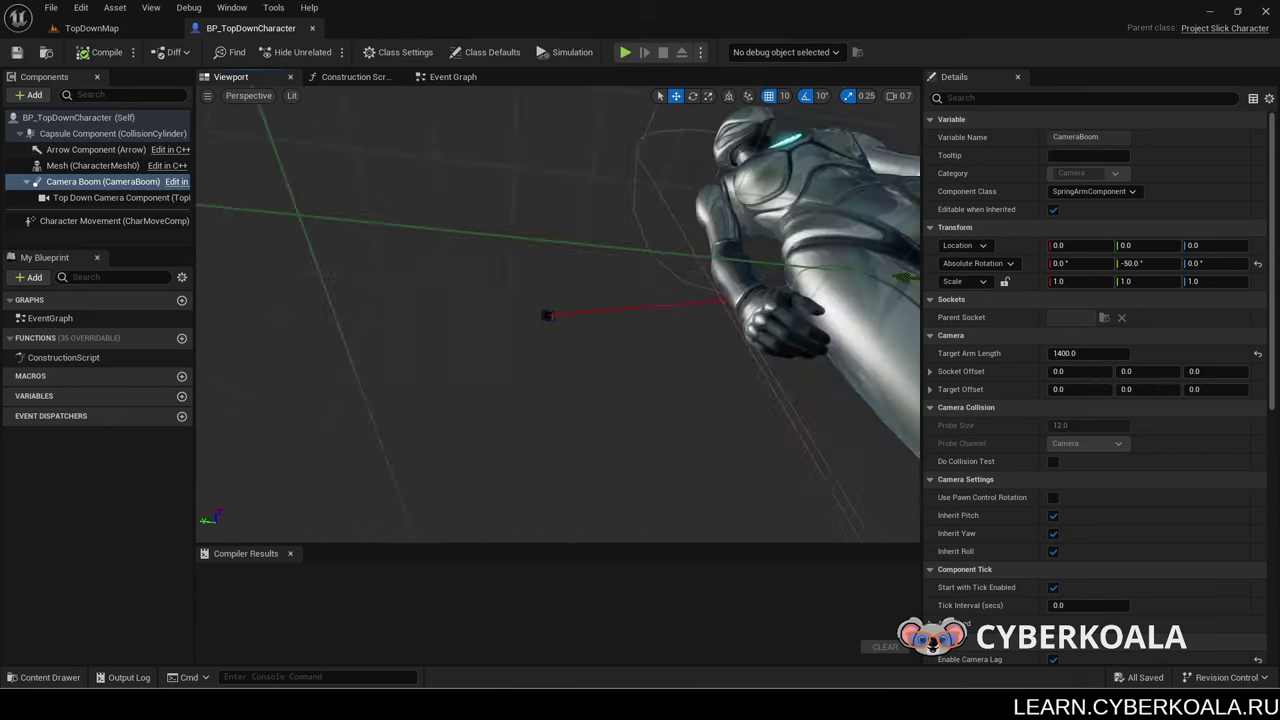
right_click_drag(547, 315, 601, 383)
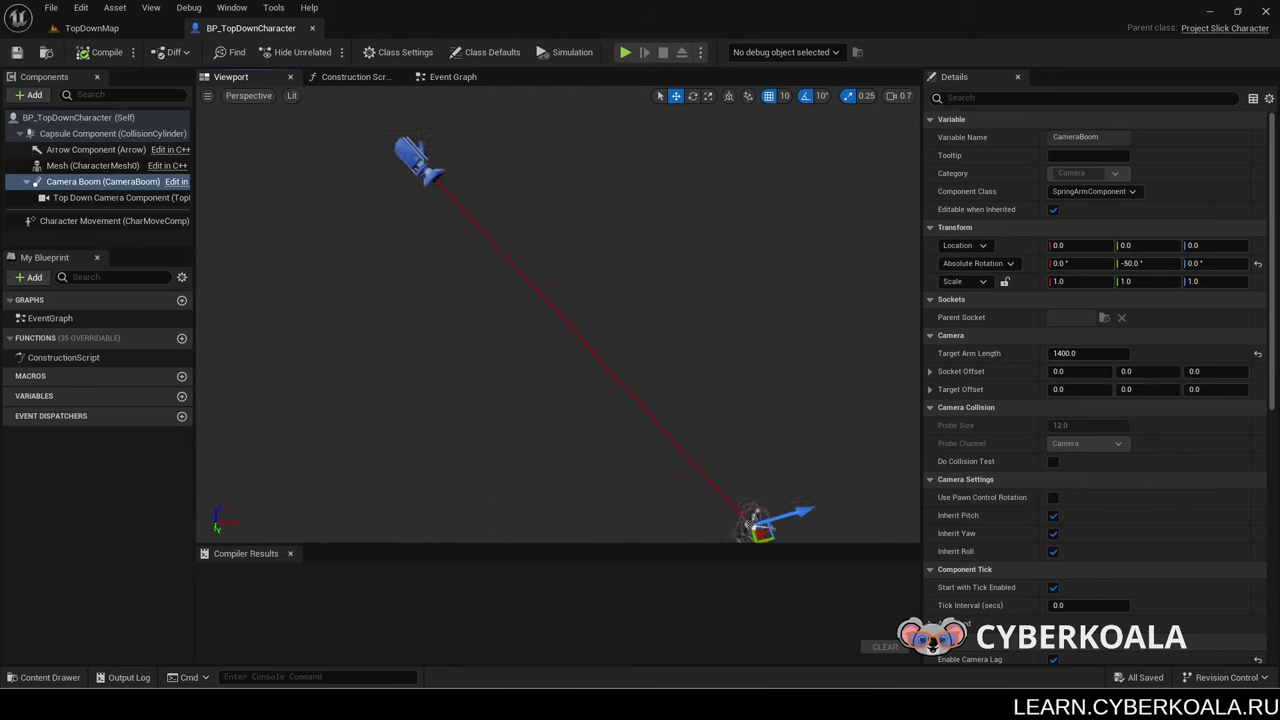
right_click_drag(601, 383, 728, 450)
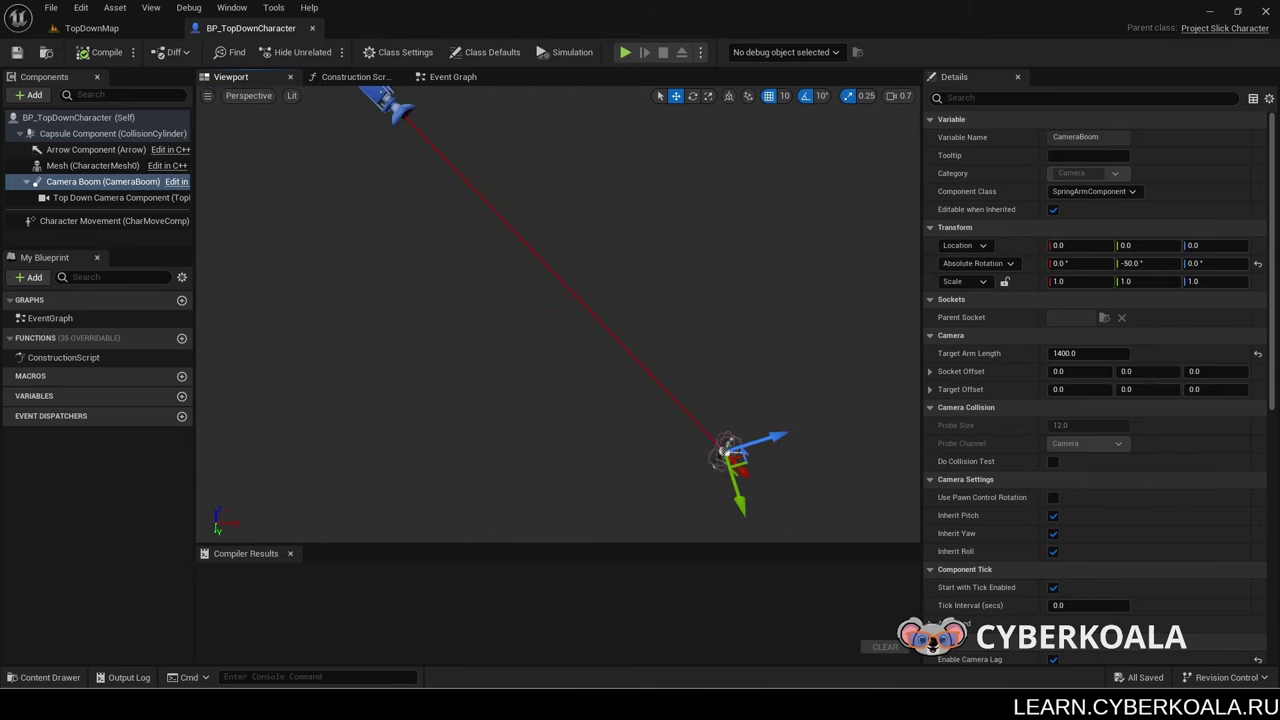
Step: Open the PlayerAvatar class from C++ Classes > ProjectSlick in Visual Studio
left_click(45, 677)
left_click(62, 623)
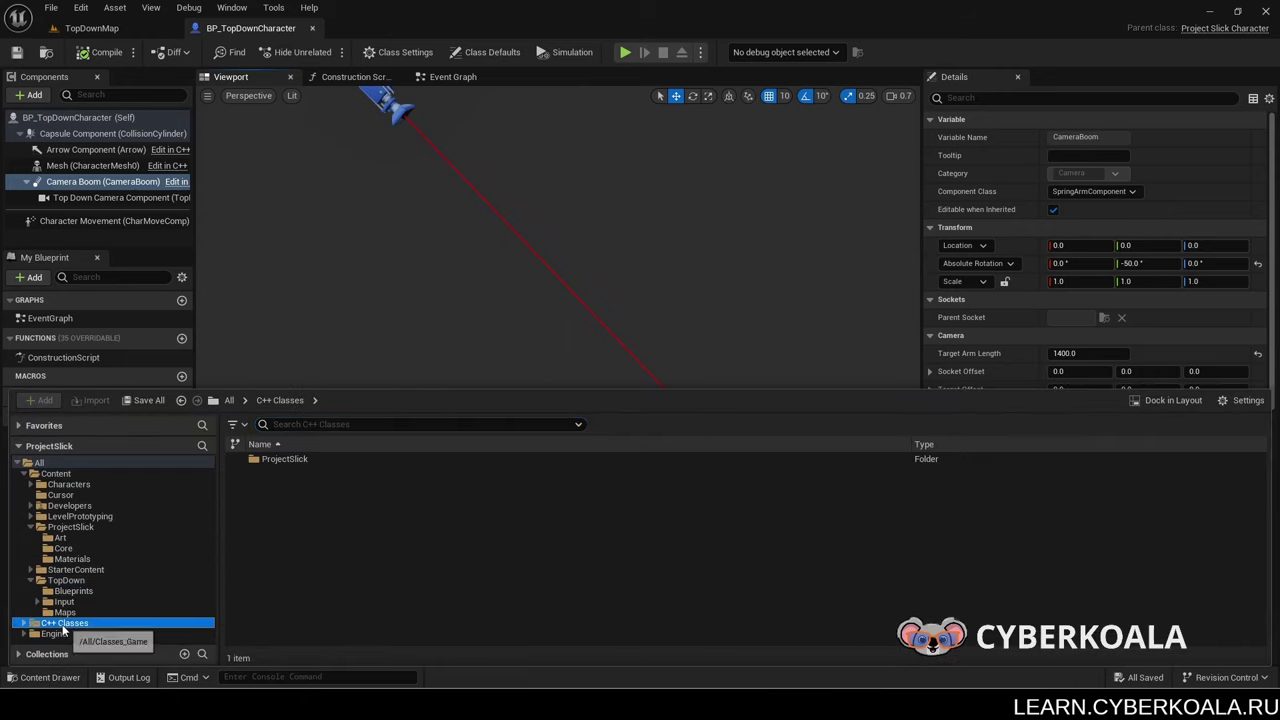
double_click(336, 459)
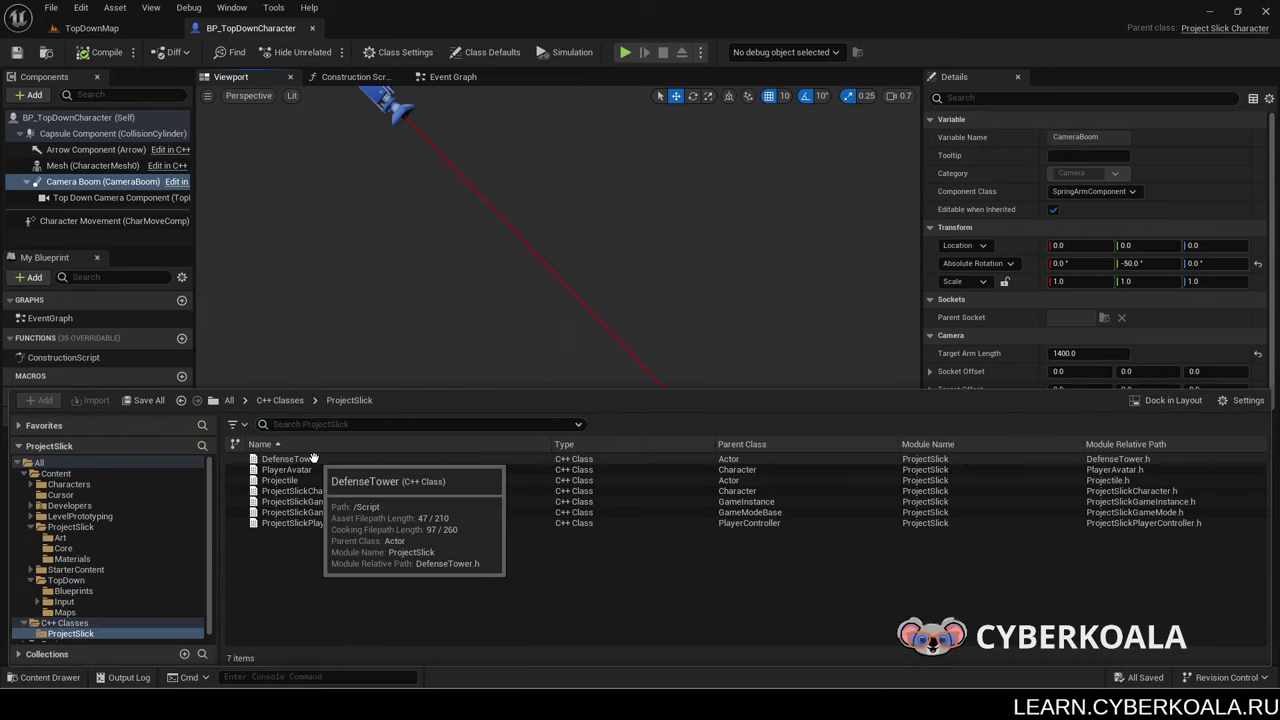
double_click(352, 469)
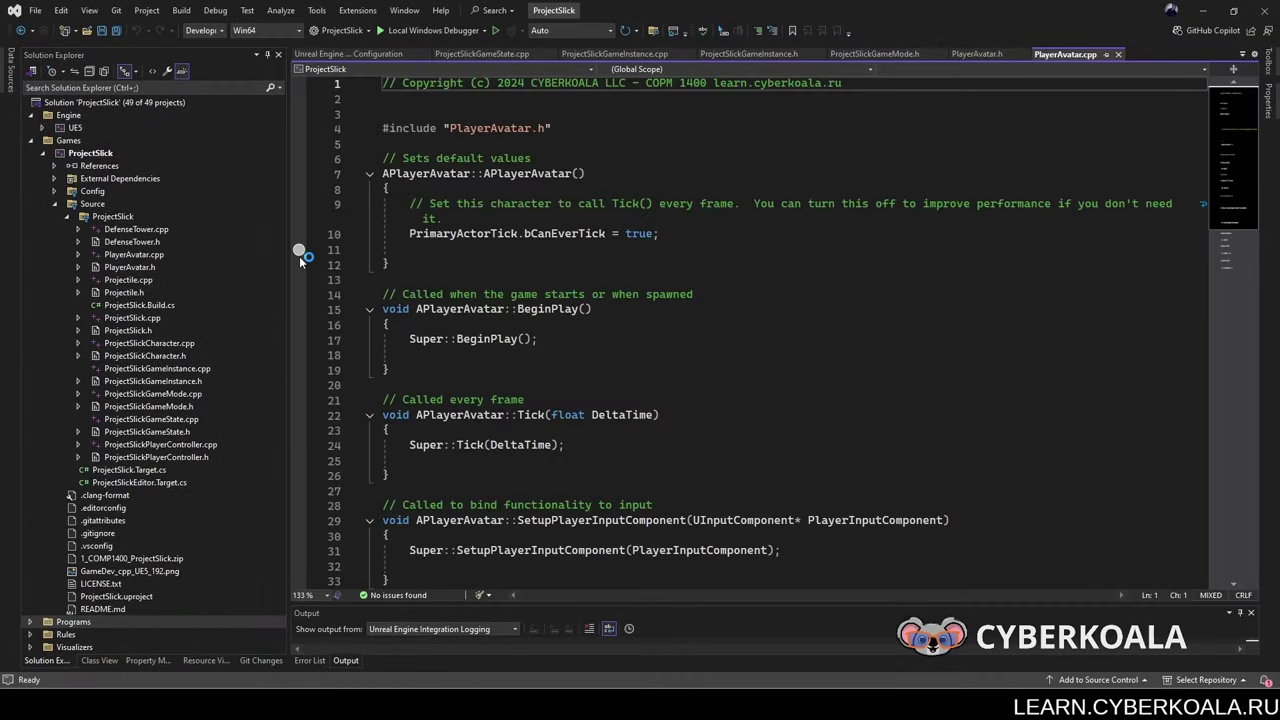
Step: Switch to PlayerAvatar.h and start a private: section below the Hit declaration
left_click_drag(287, 260, 215, 248)
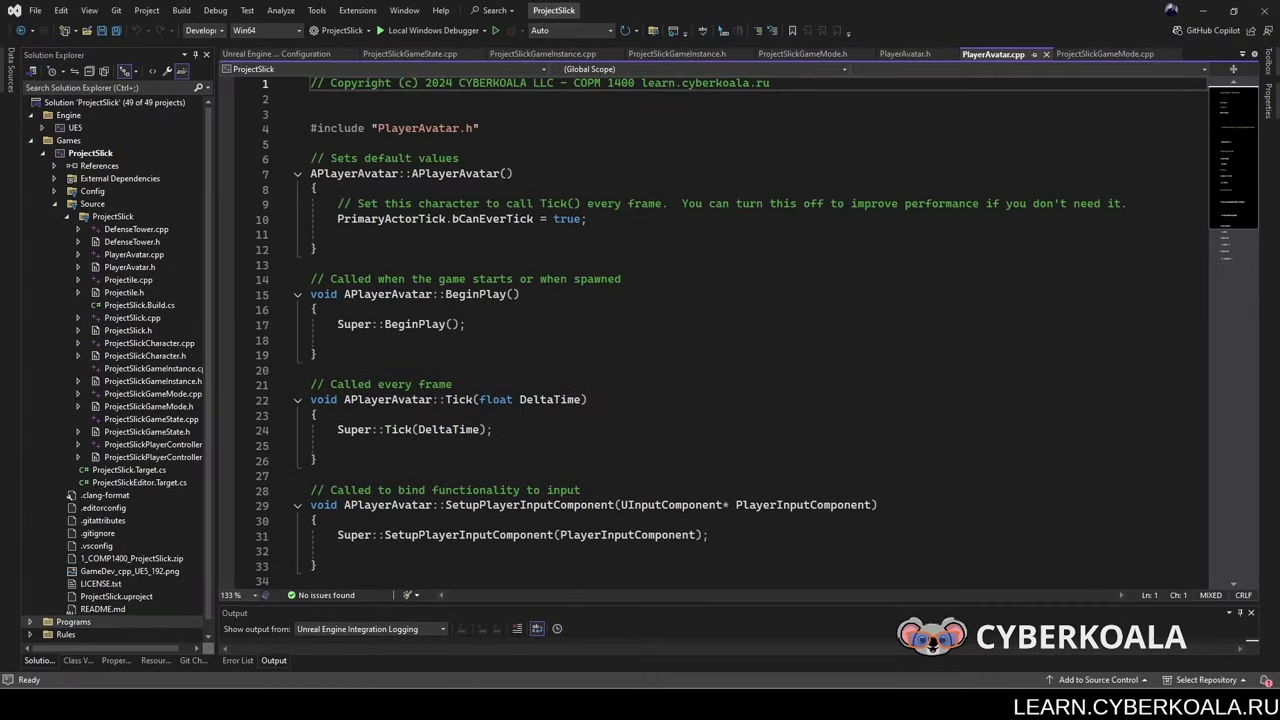
key("ctrl+k")
key("ctrl+o")
scroll(690, 381, "down", 13)
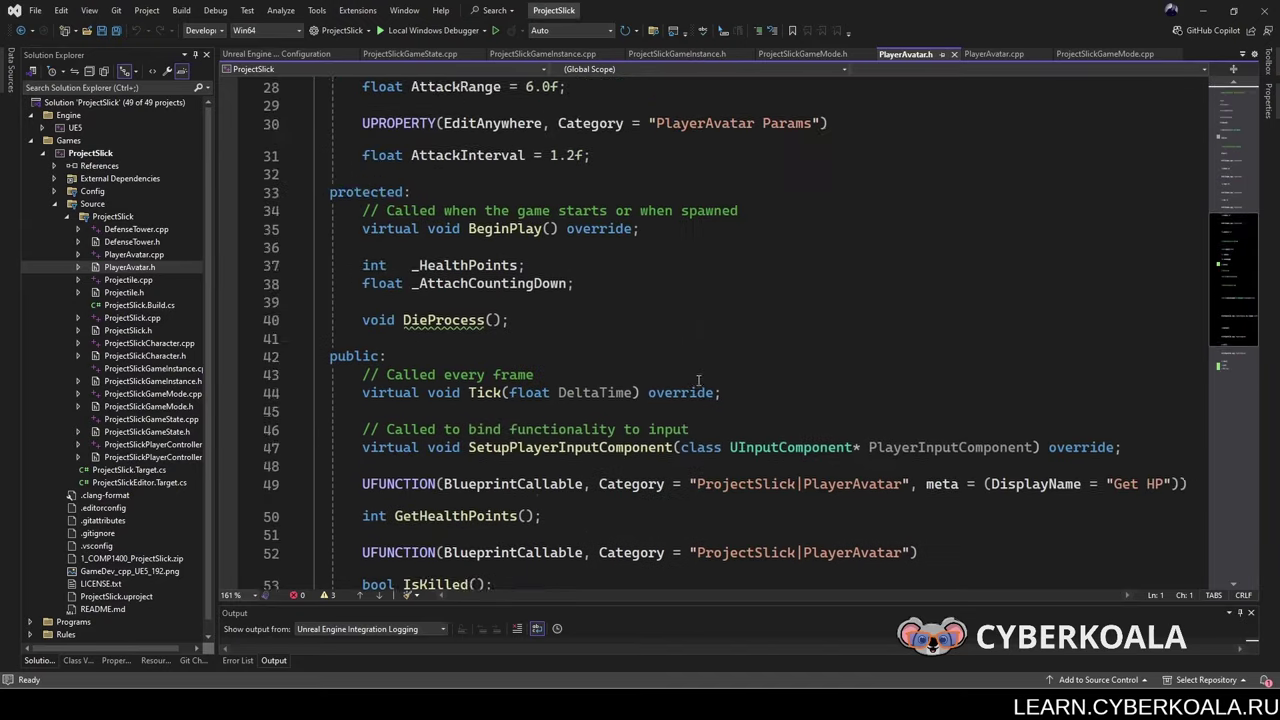
scroll(640, 446, "up", 4)
scroll(640, 446, "up", 3)
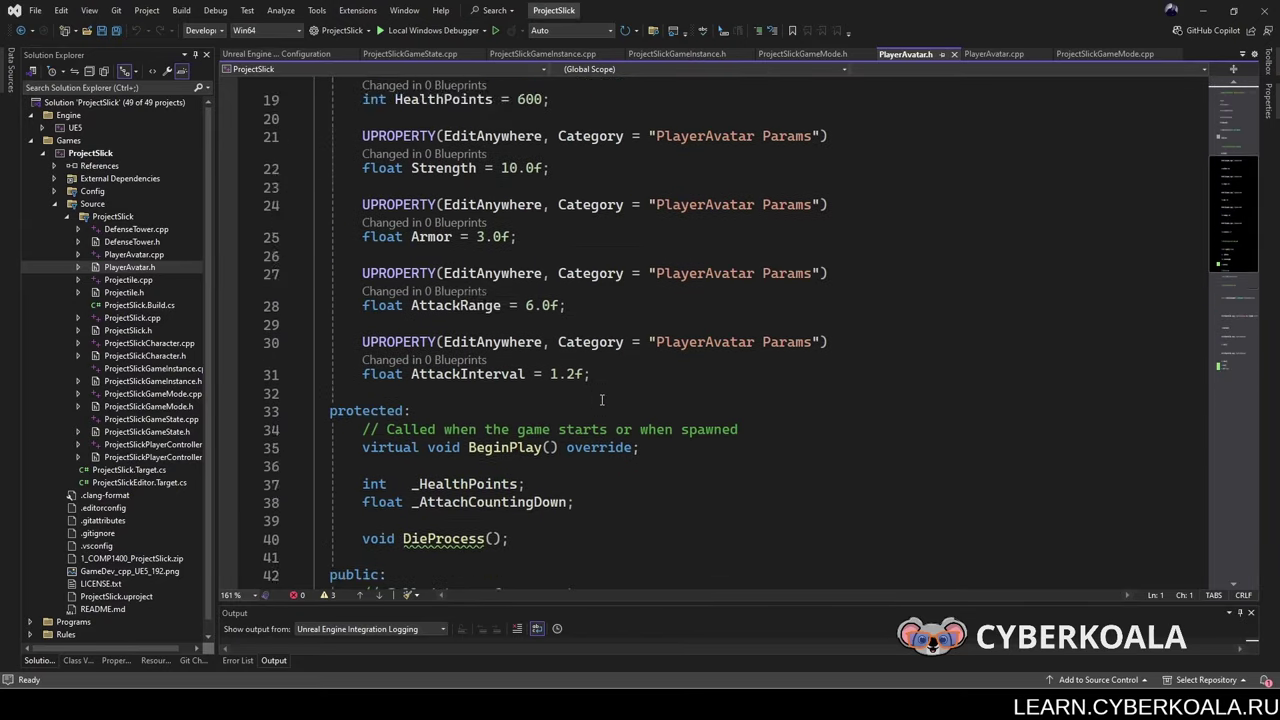
scroll(640, 446, "down", 2)
scroll(600, 390, "down", 9)
left_click(563, 335)
key("Return")
key("Return")
type("priv")
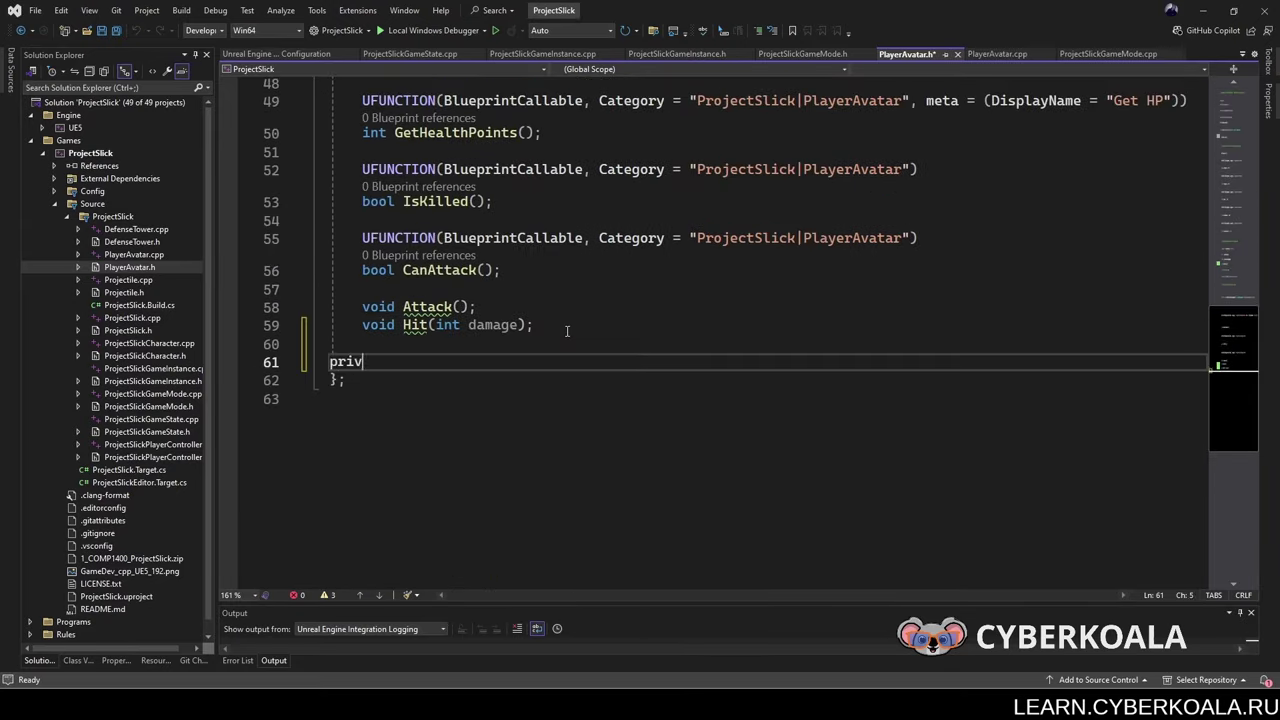
type("ate:")
key("Return")
Step: Write UPROPERTY(VisibleAnywhere, BlueprintReadOnly, Category="Camera", meta=(AllowPrivateAccess="true"))
type("UPROPERTY")
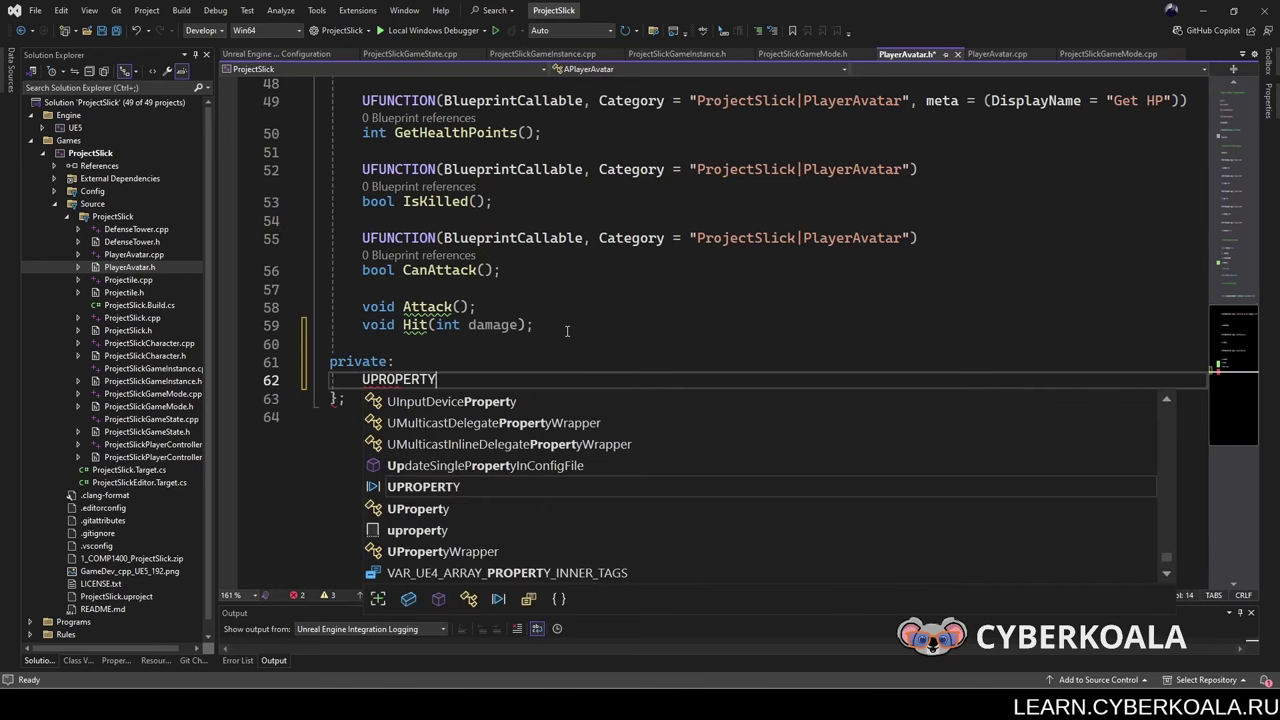
type("(Vi")
key("Tab")
type("Blue")
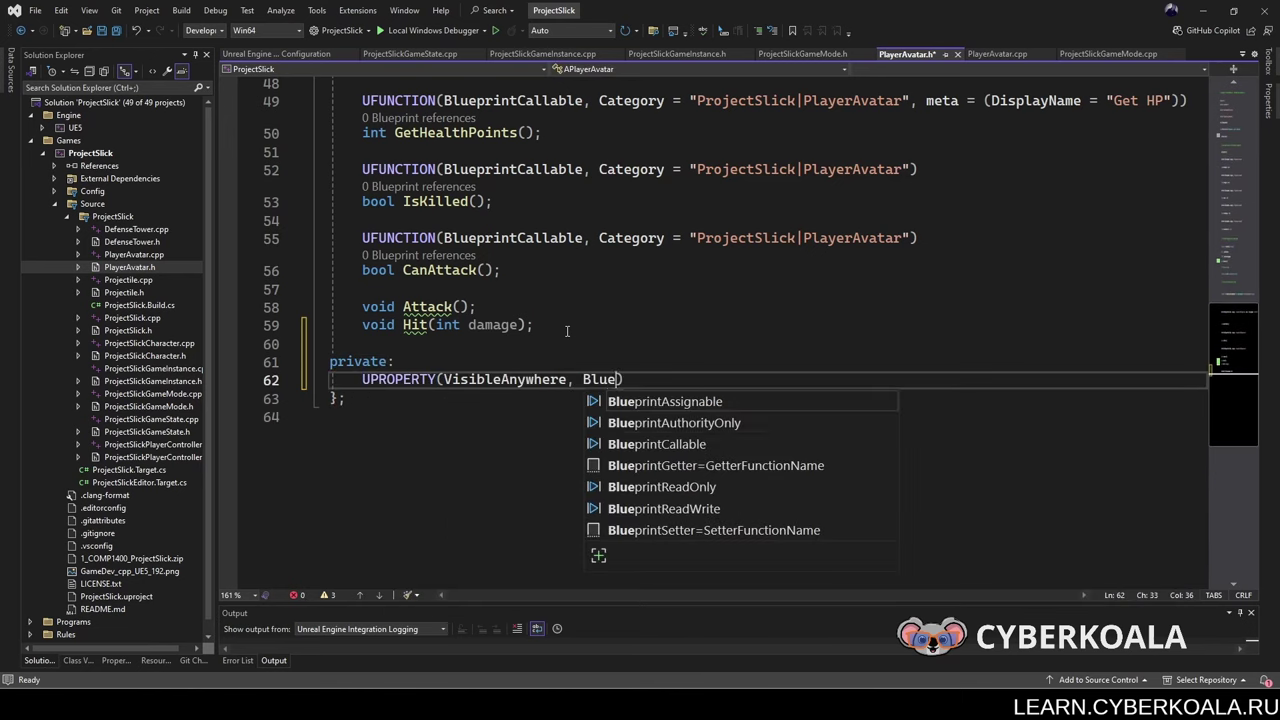
key("Down")
key("Down")
key("Down")
key("Down")
key("Tab")
type(", Cater")
key("BackSpace")
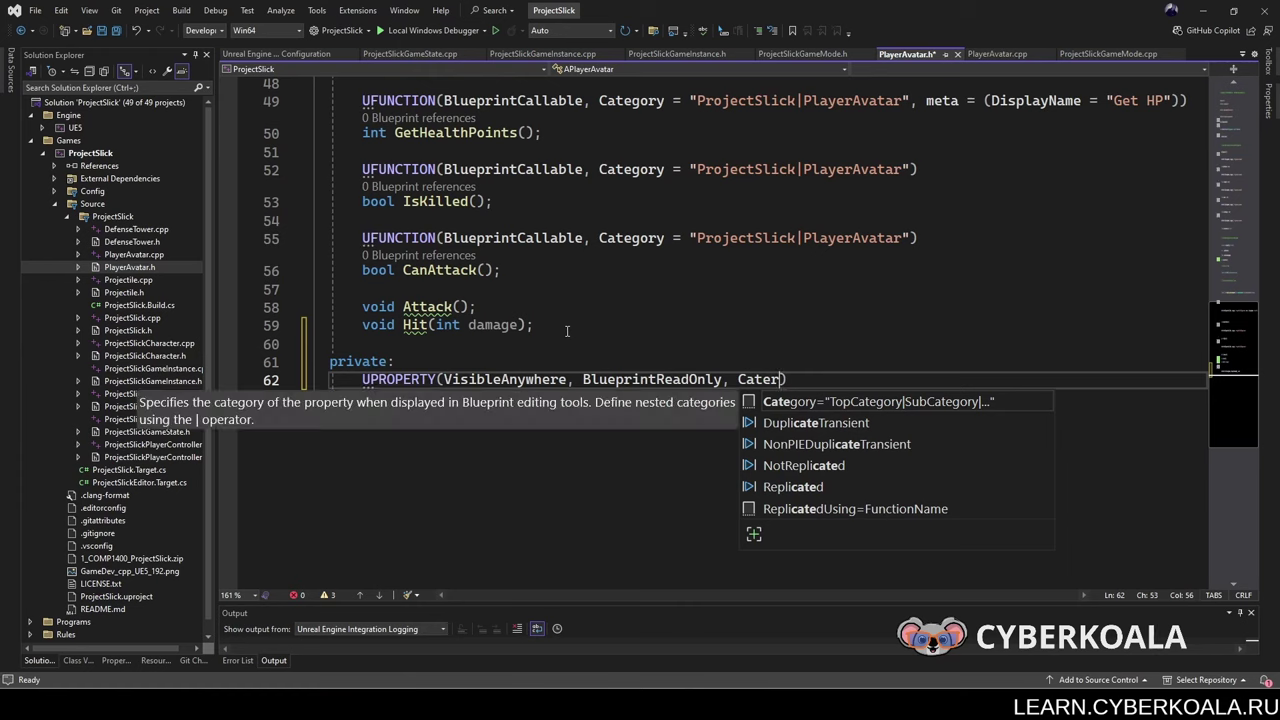
key("Tab")
type("Ca")
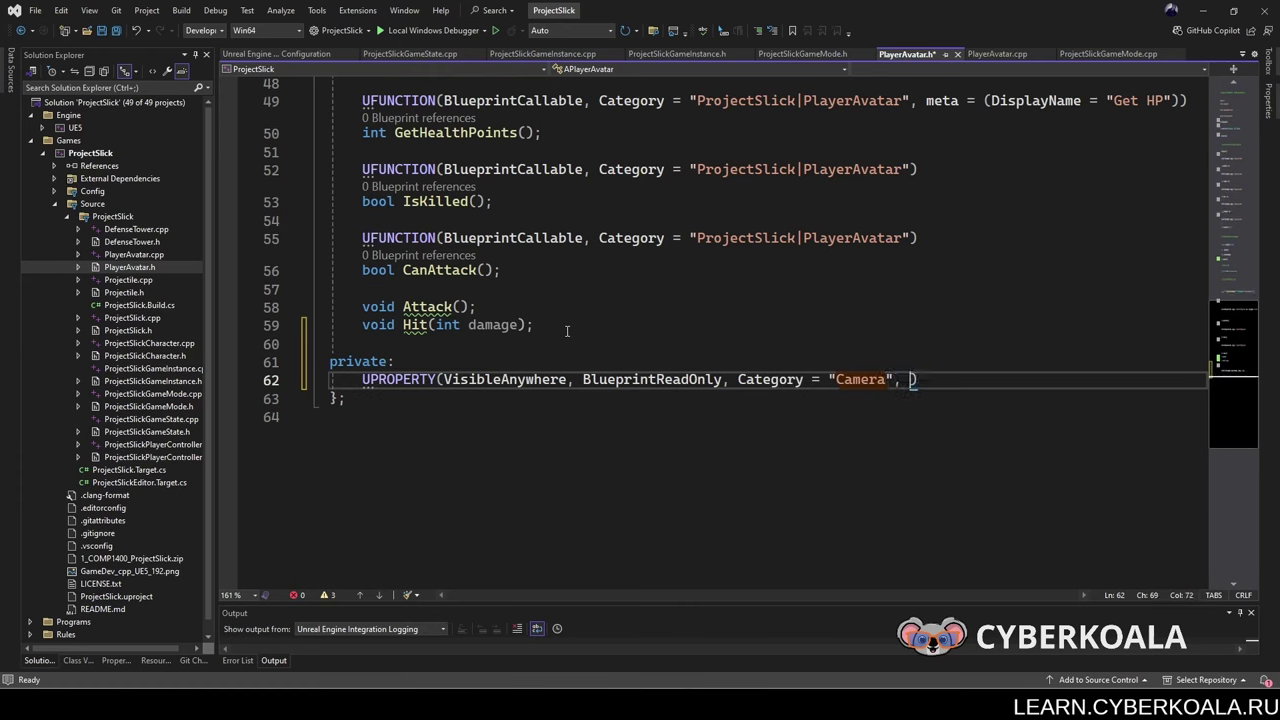
type("mera\", meta = (Allow")
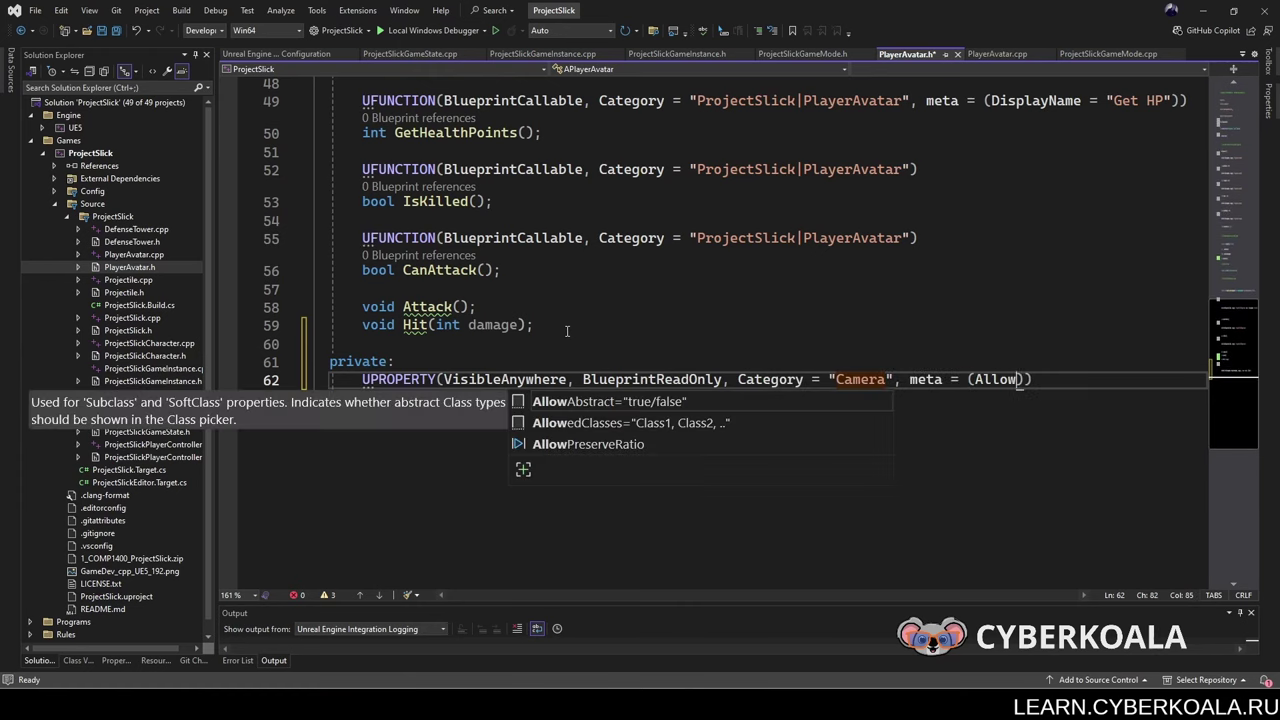
type("Private")
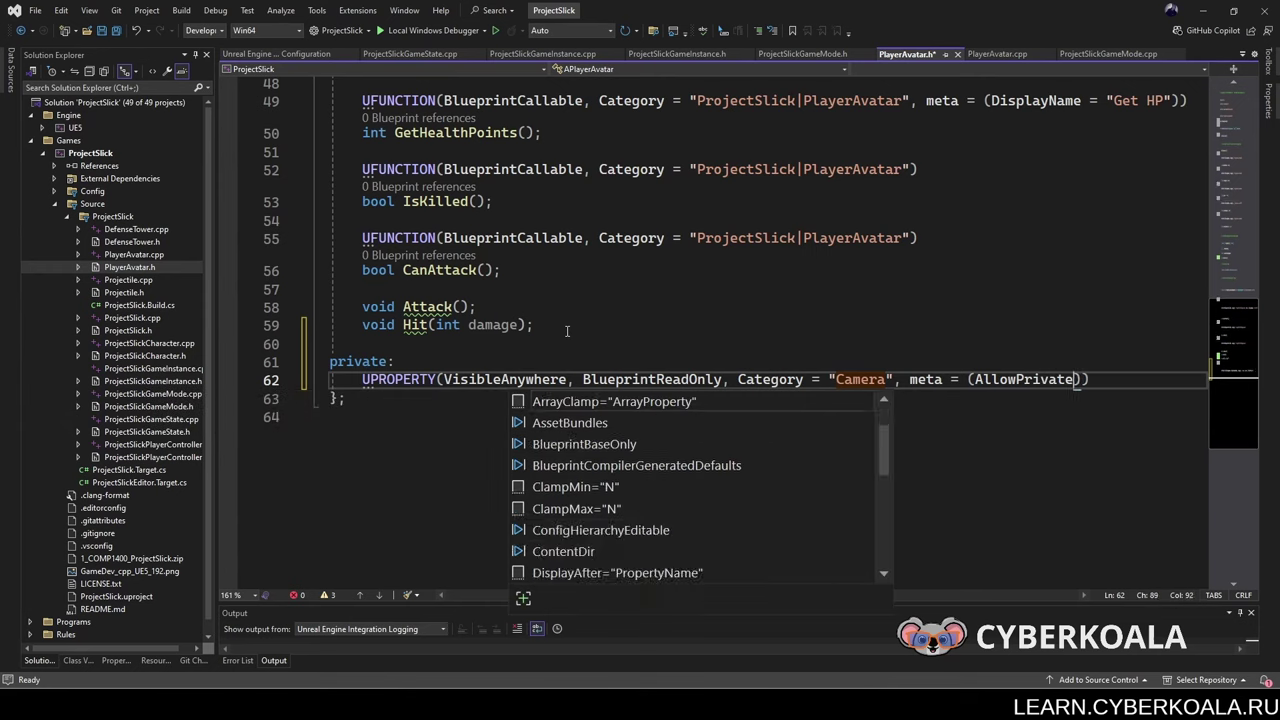
type("Access = \"true")
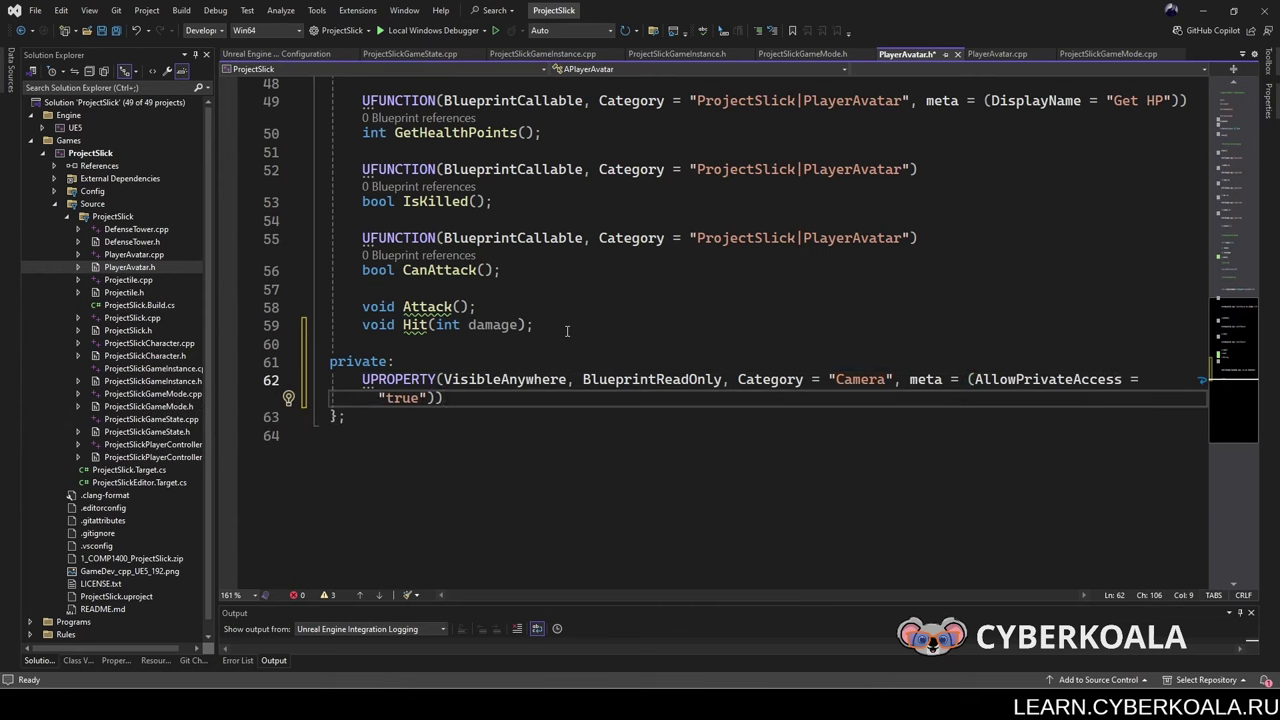
key("BackSpace")
key("BackSpace")
key("BackSpace")
Step: Declare class USpringArmComponent* _springArmComponent and begin a second UPROPERTY(VisibleAnywhere,
key("Return")
type("class")
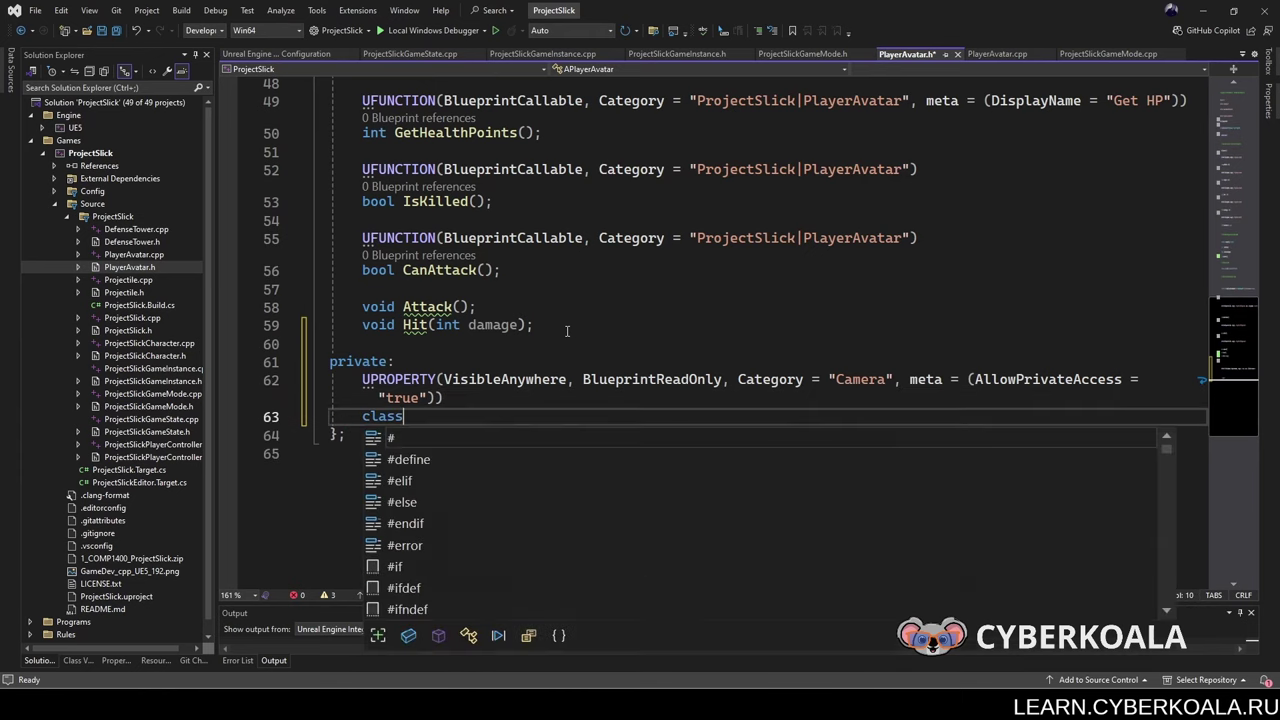
type(" U")
type("Camer")
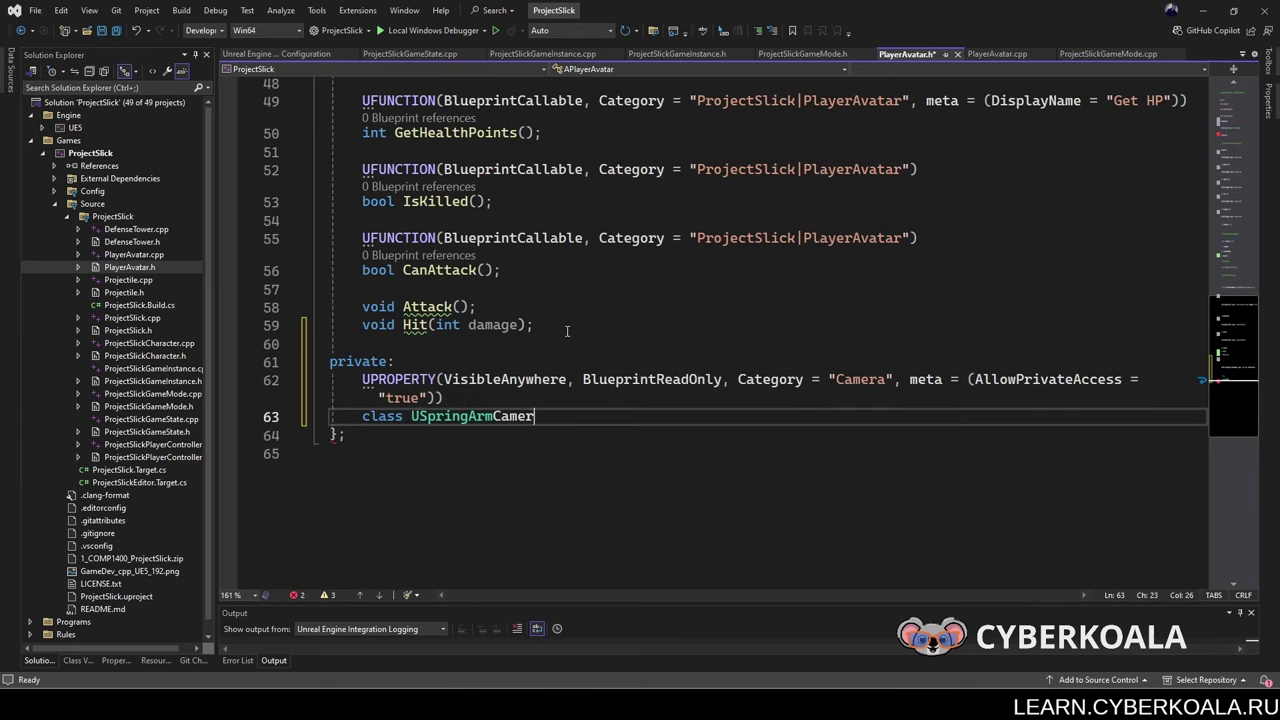
type("a")
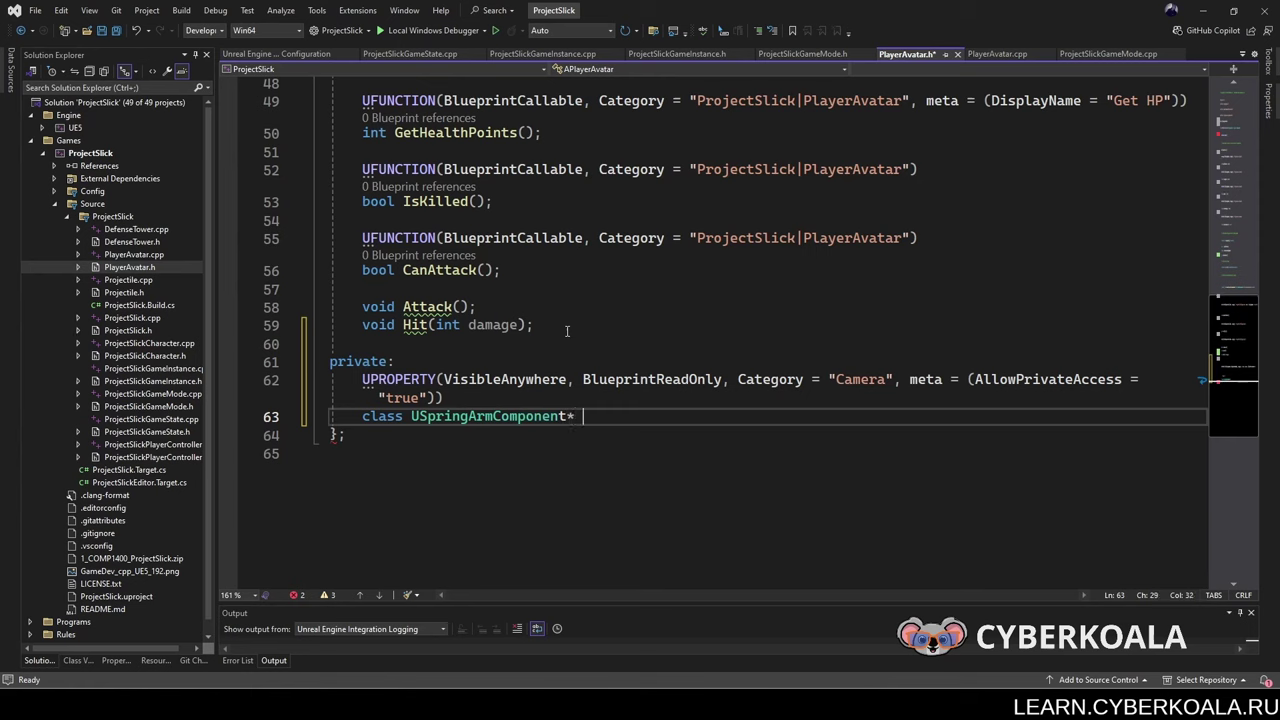
type("Compon")
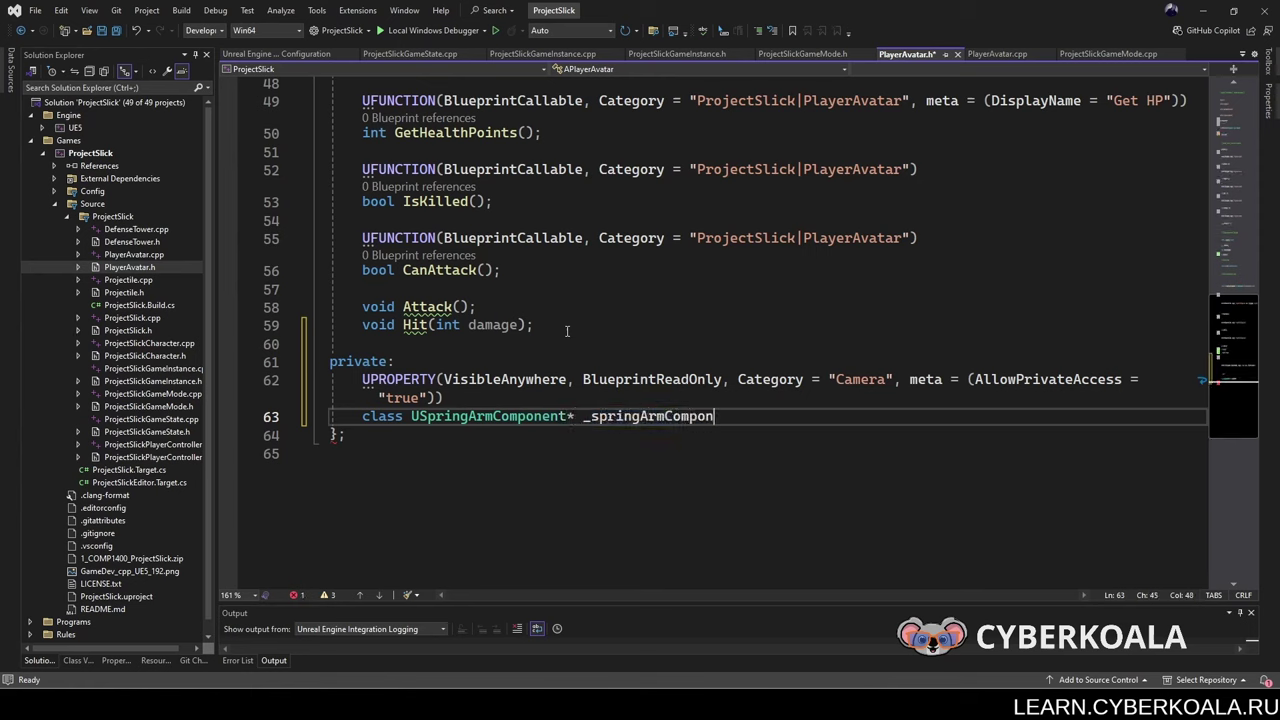
type("ent;")
key("Return")
key("Return")
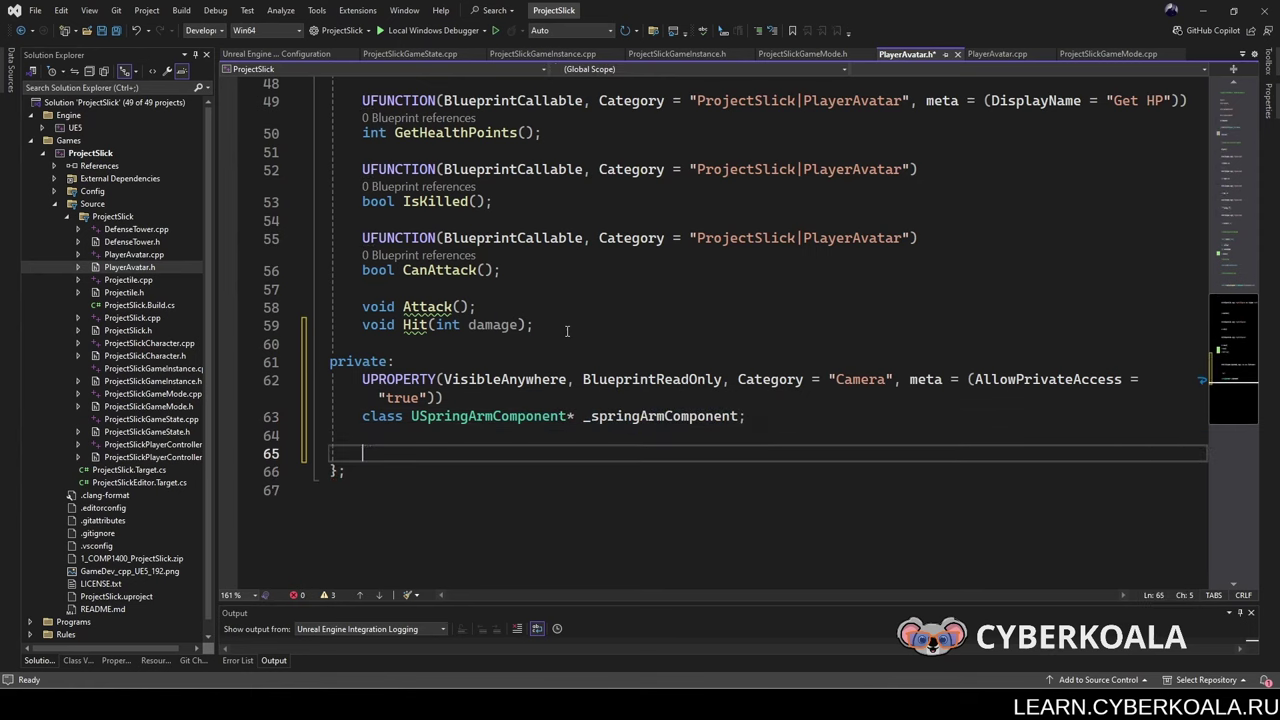
type("UPORPERTY(Visi")
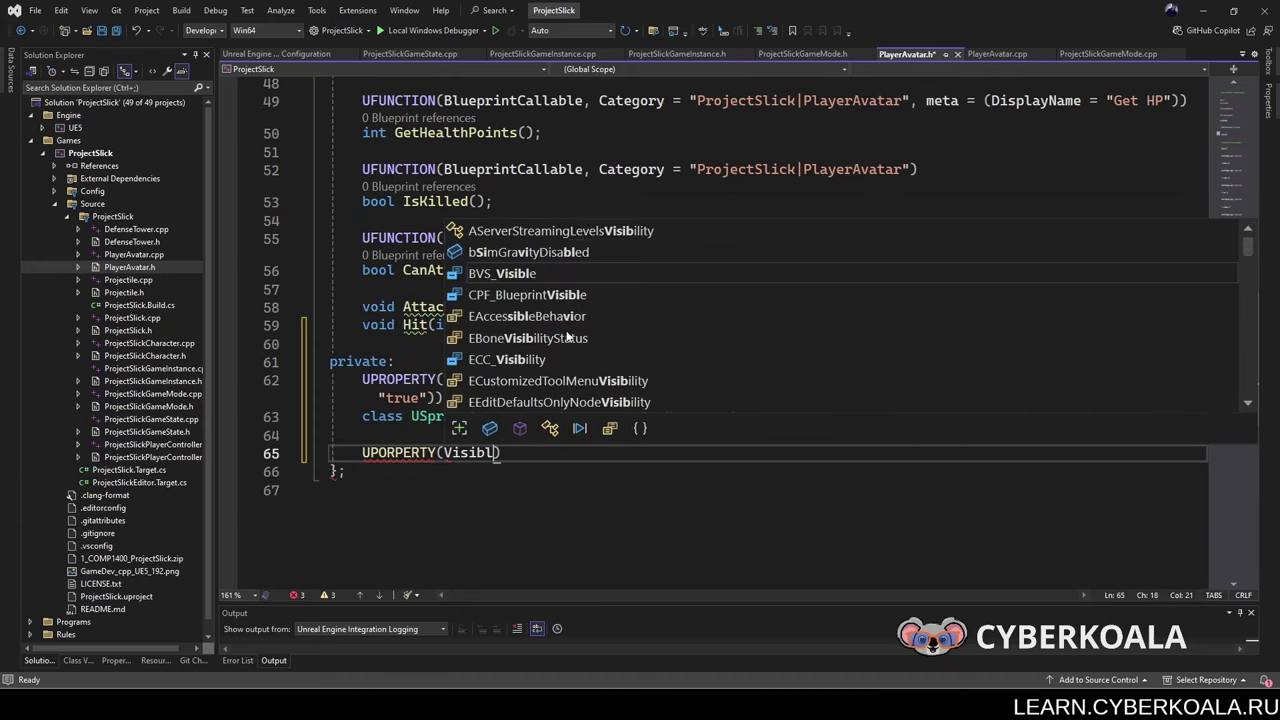
type("bleAny")
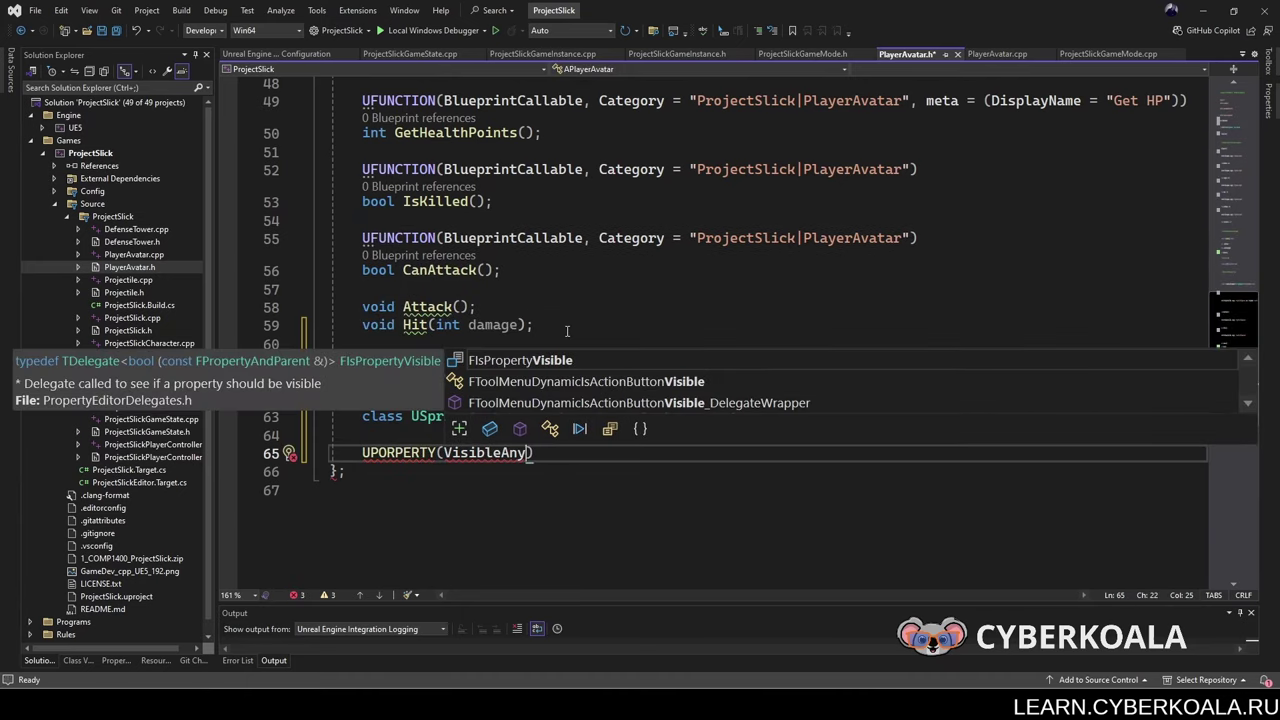
type("where,")
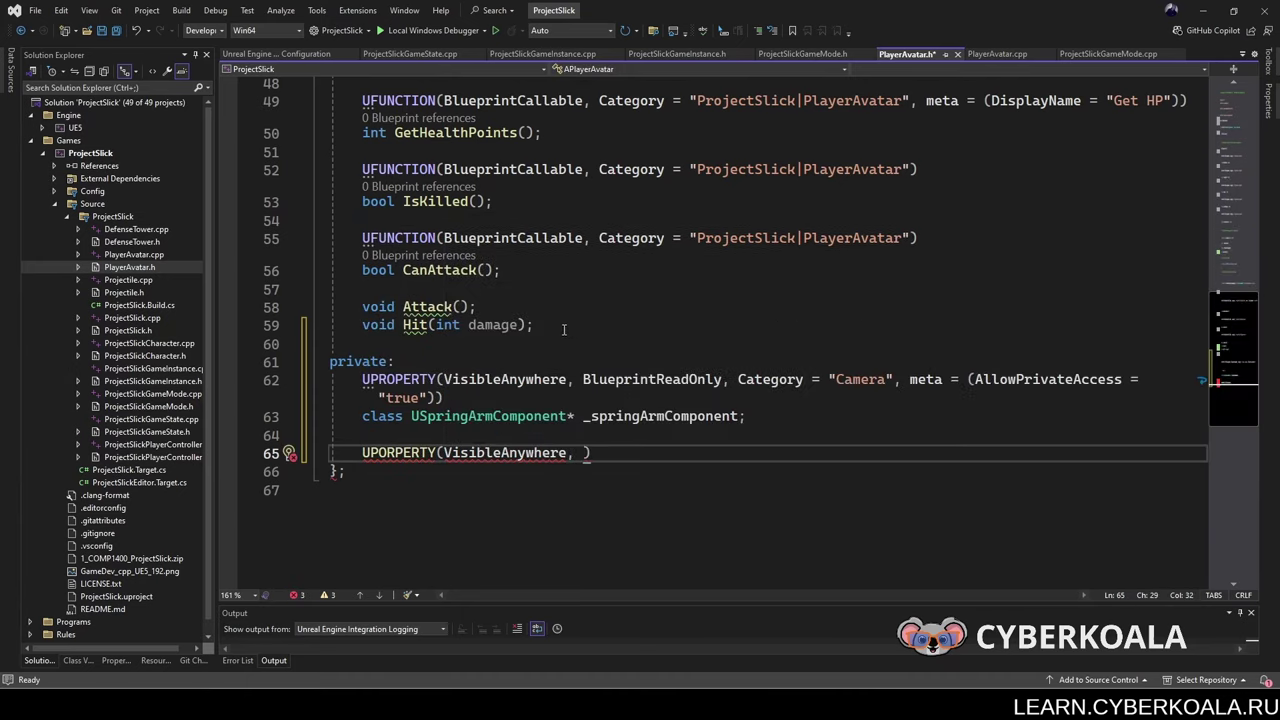
Step: Finish the second UPROPERTY with BlueprintReadOnly plus the copied Category and meta arguments
double_click(517, 381)
left_click(570, 448)
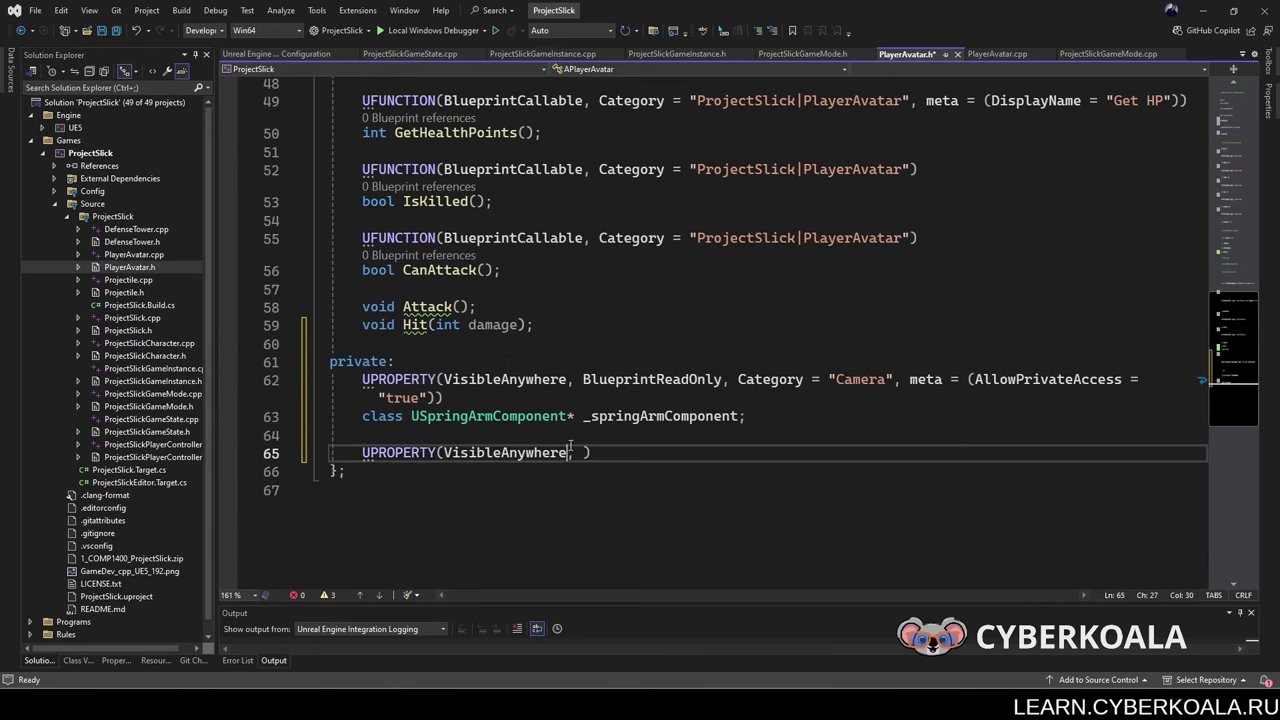
type("lu")
key("Down")
key("Down")
key("Down")
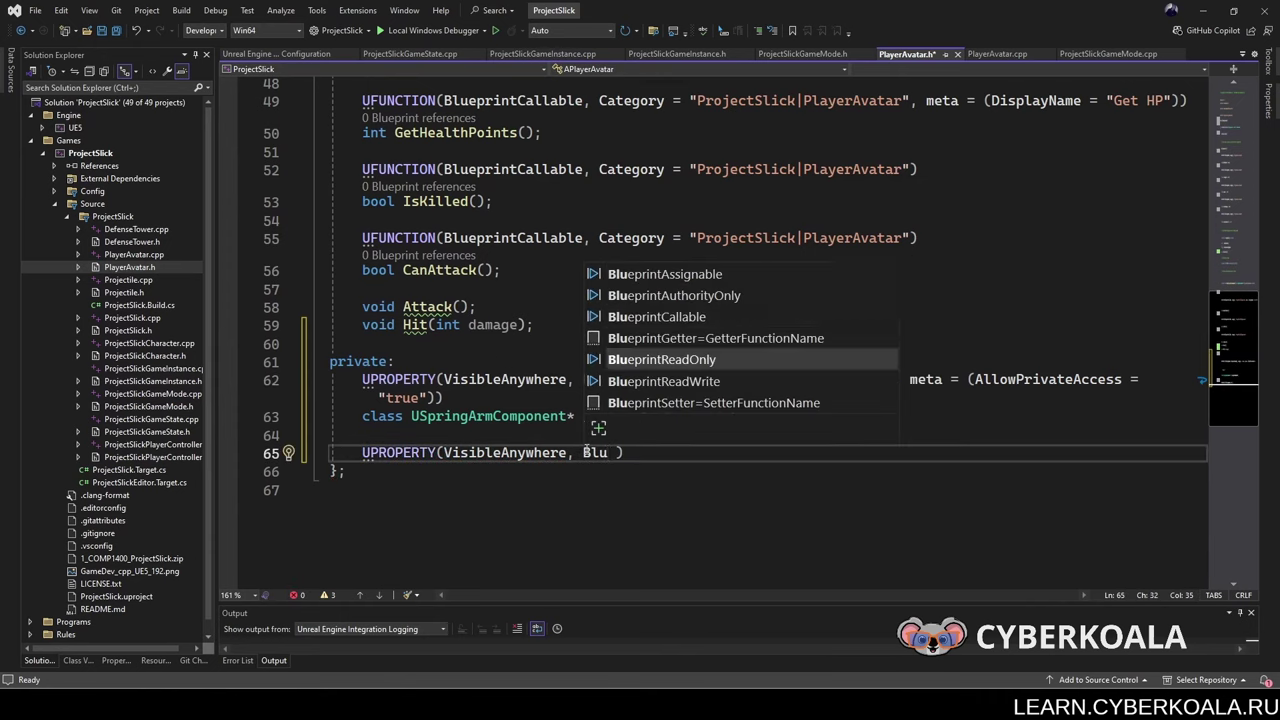
key("Tab")
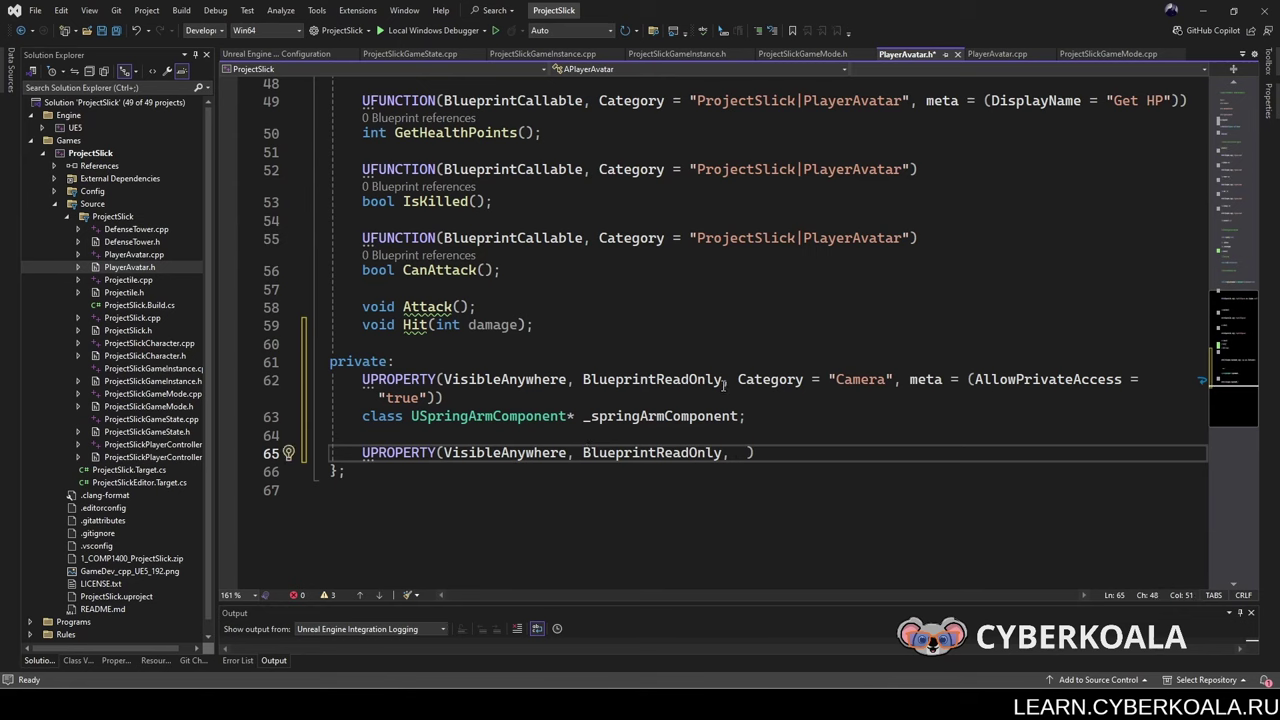
left_click_drag(723, 381, 437, 398)
key("ctrl+c")
left_click(729, 452)
key("ctrl+v")
left_click_drag(730, 452, 746, 452)
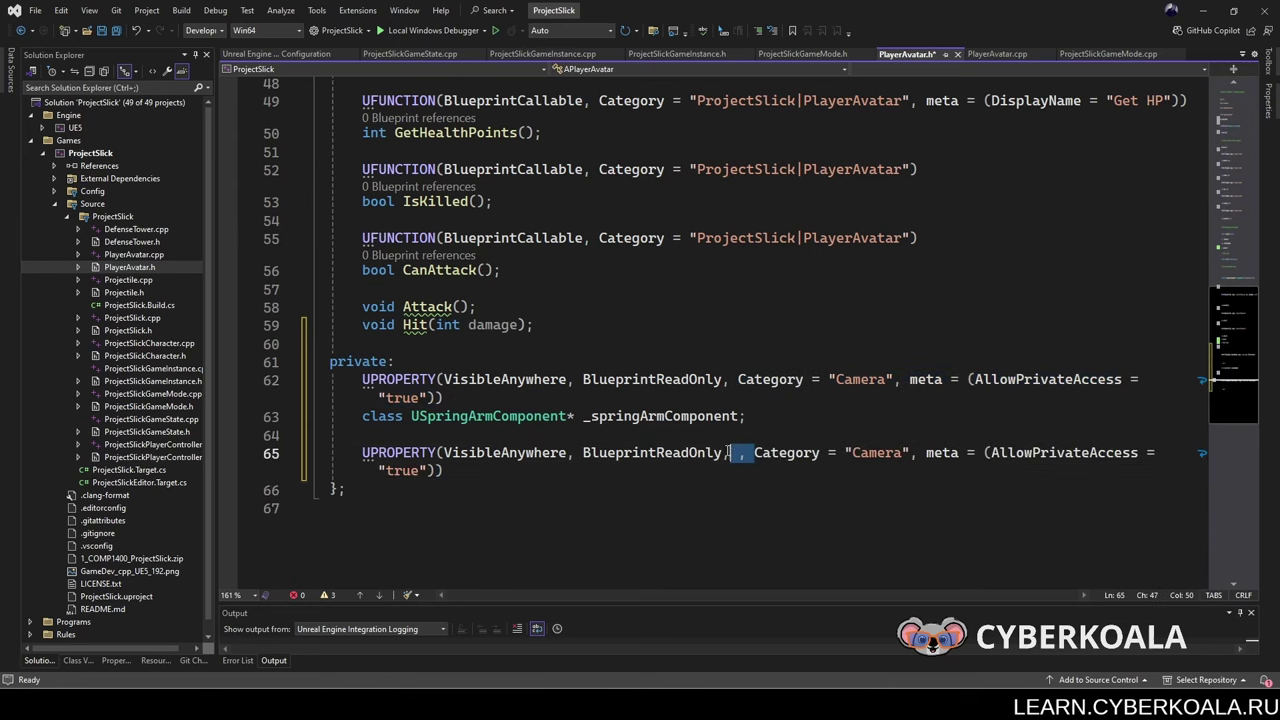
key("Delete")
Step: Declare class UCameraComponent* _cameraComponent under it and save the header
left_click(520, 465)
key("Return")
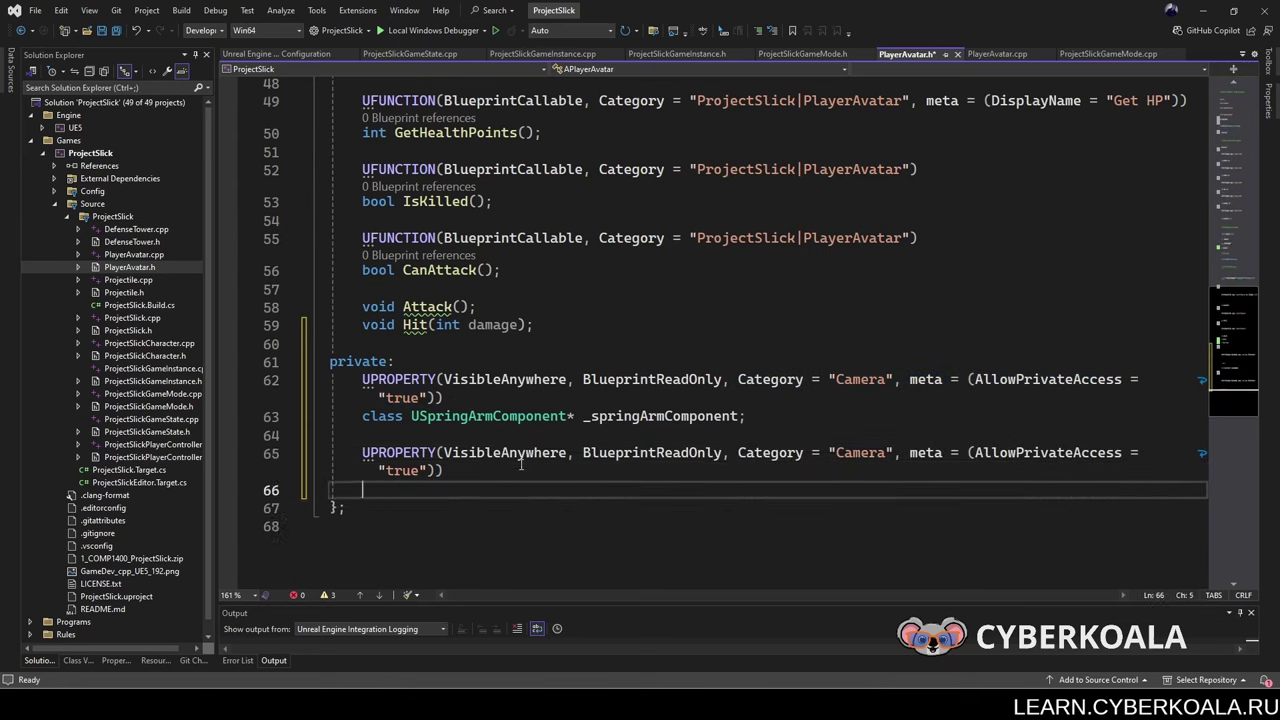
type("clas")
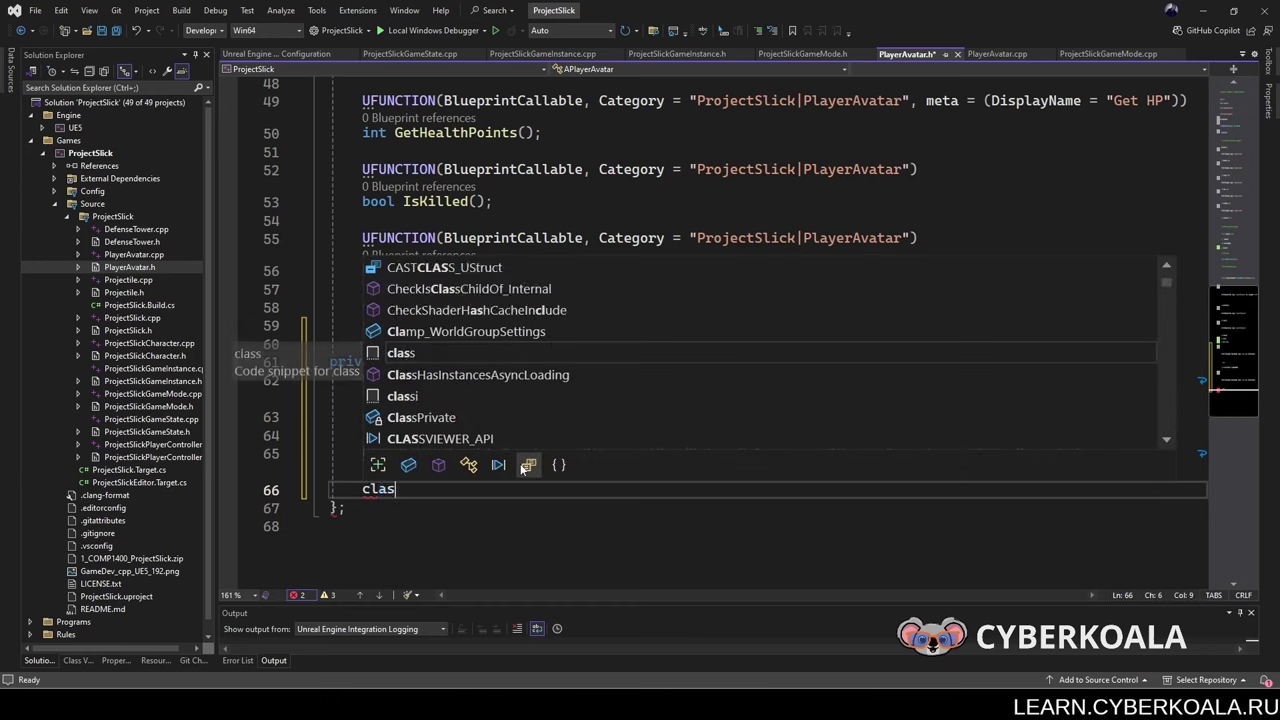
type("s UCameraC")
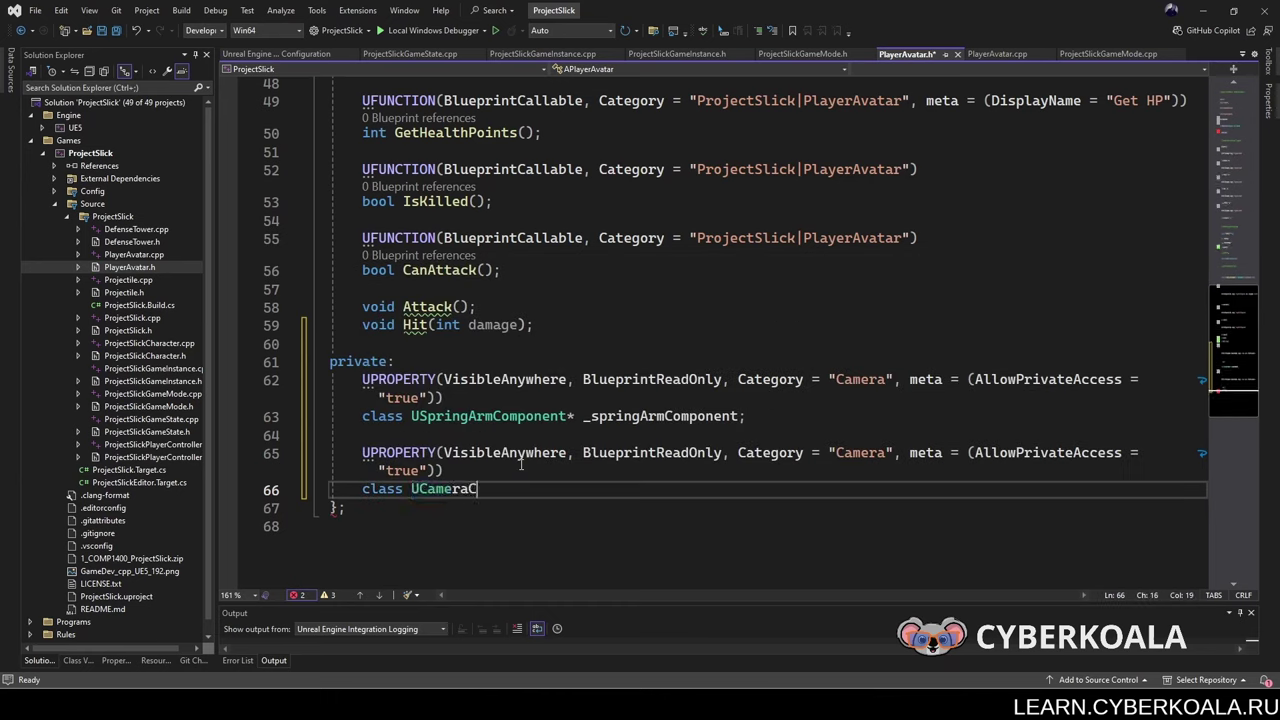
type("omponent* _cameraComponent;")
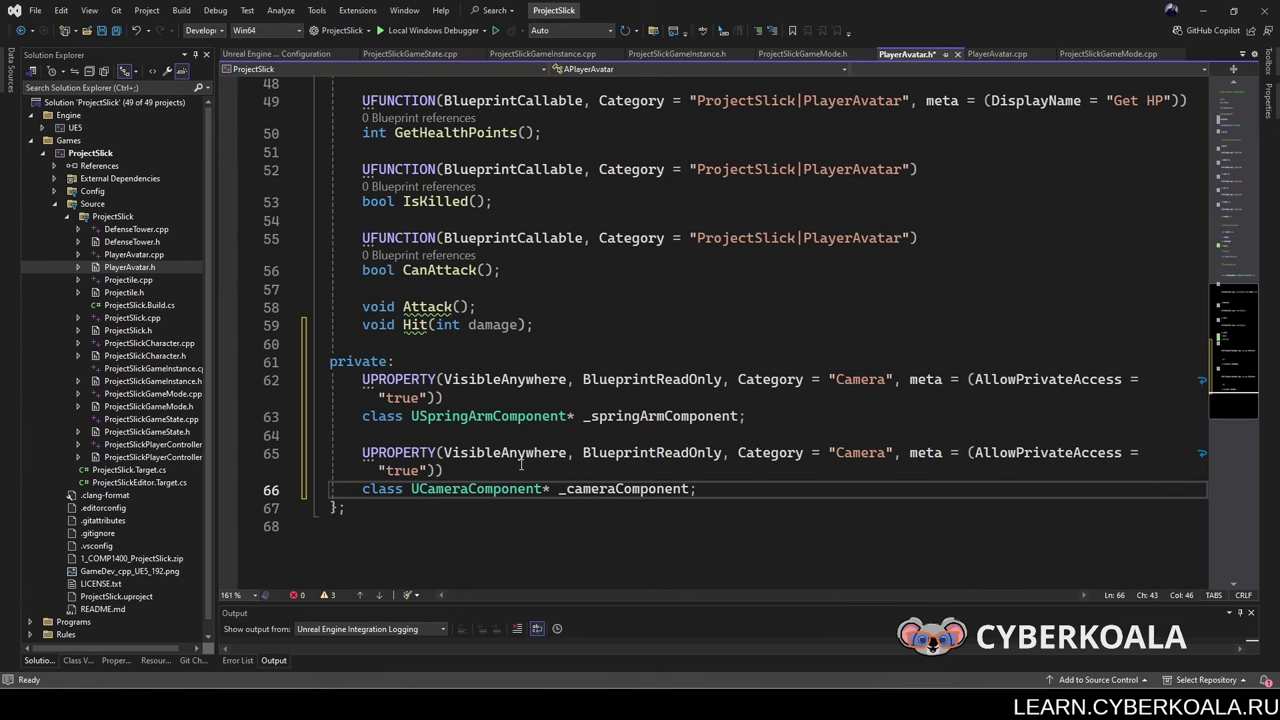
key("Return")
key("ctrl+s")
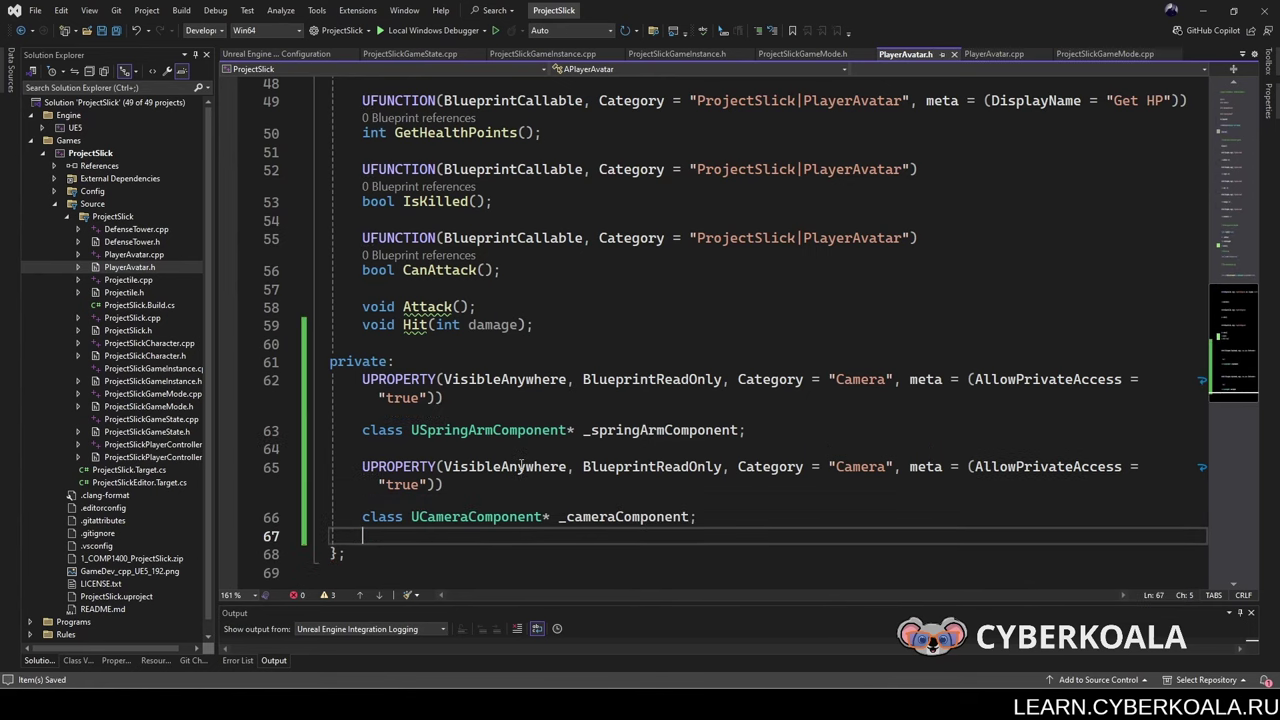
Step: Add FORCEINLINE USpringArmComponent* GetSpringArmComponent() const returning _springArmComponent
scroll(560, 400, "up", 5)
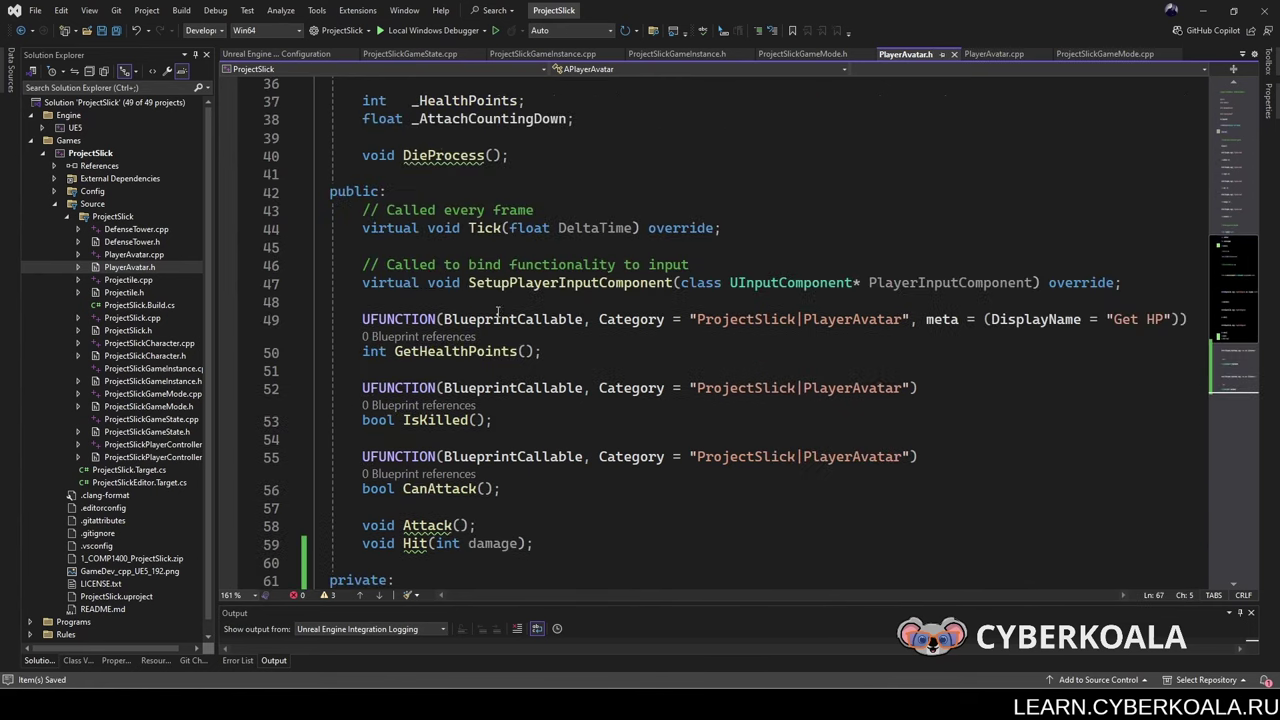
scroll(560, 400, "down", 3)
left_click(573, 380)
key("Return")
key("Return")
type("FORCEI")
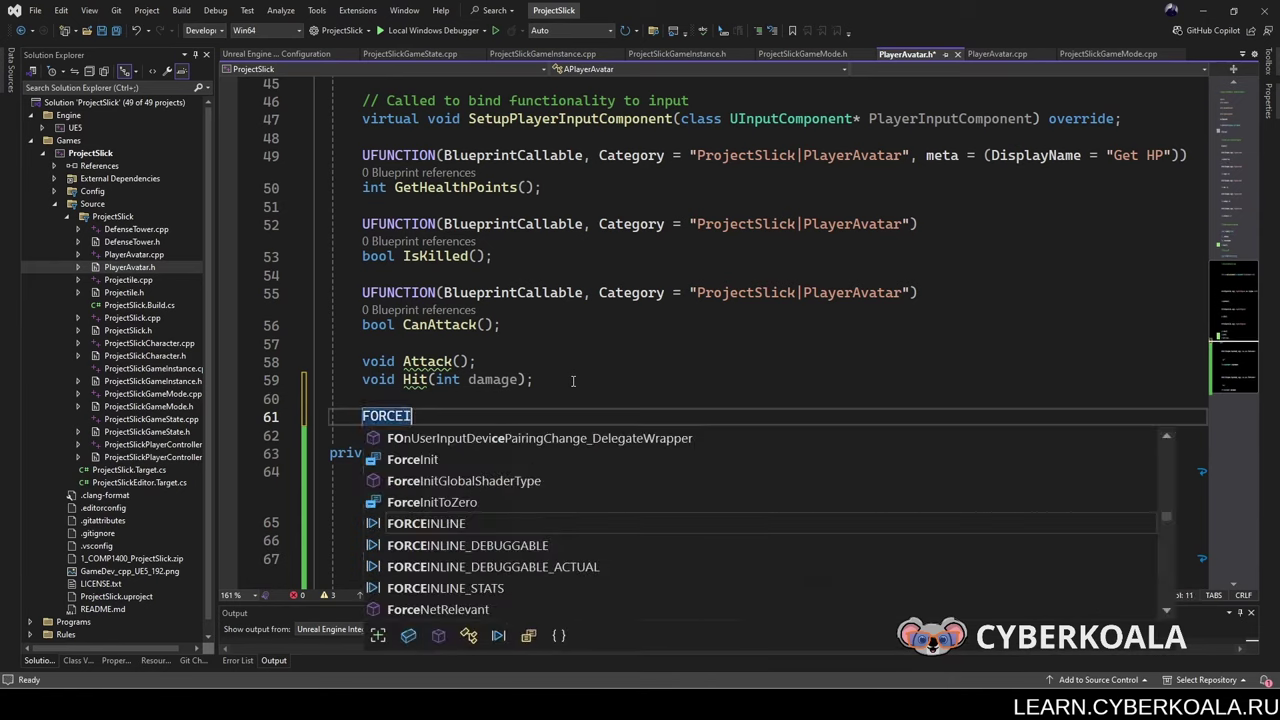
type("NLINE USpringArmCo")
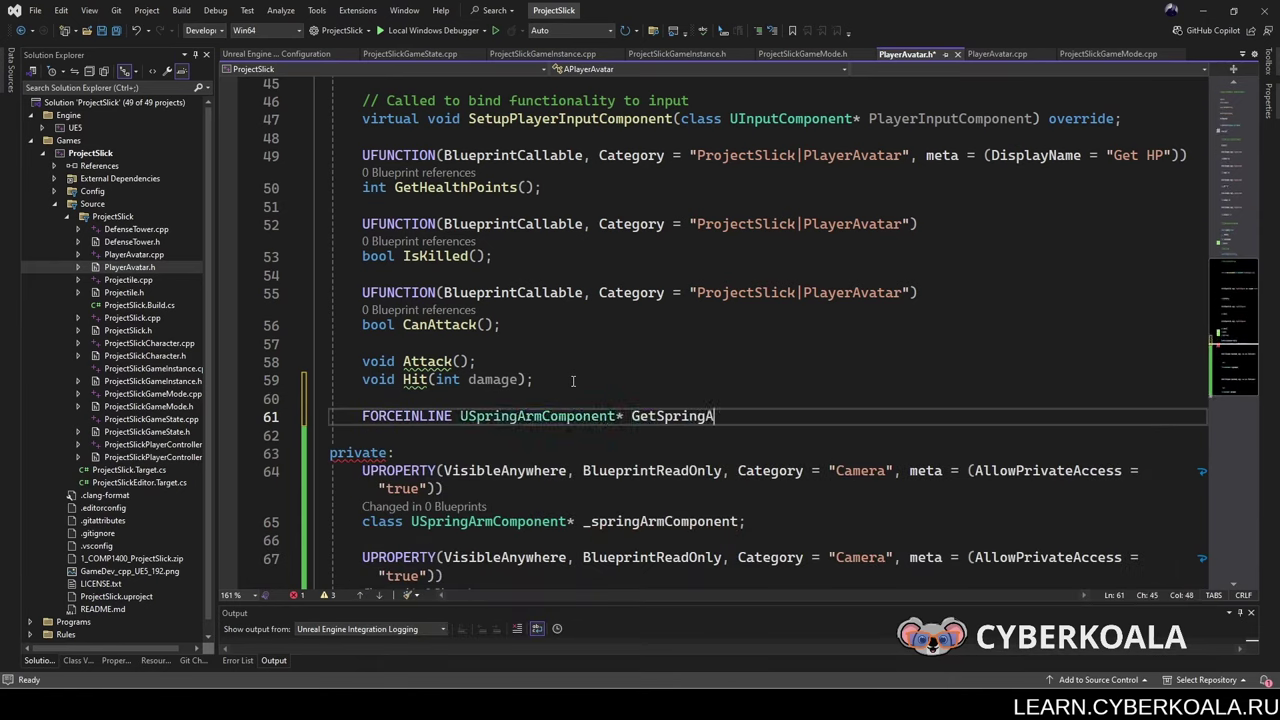
type("mponent*")
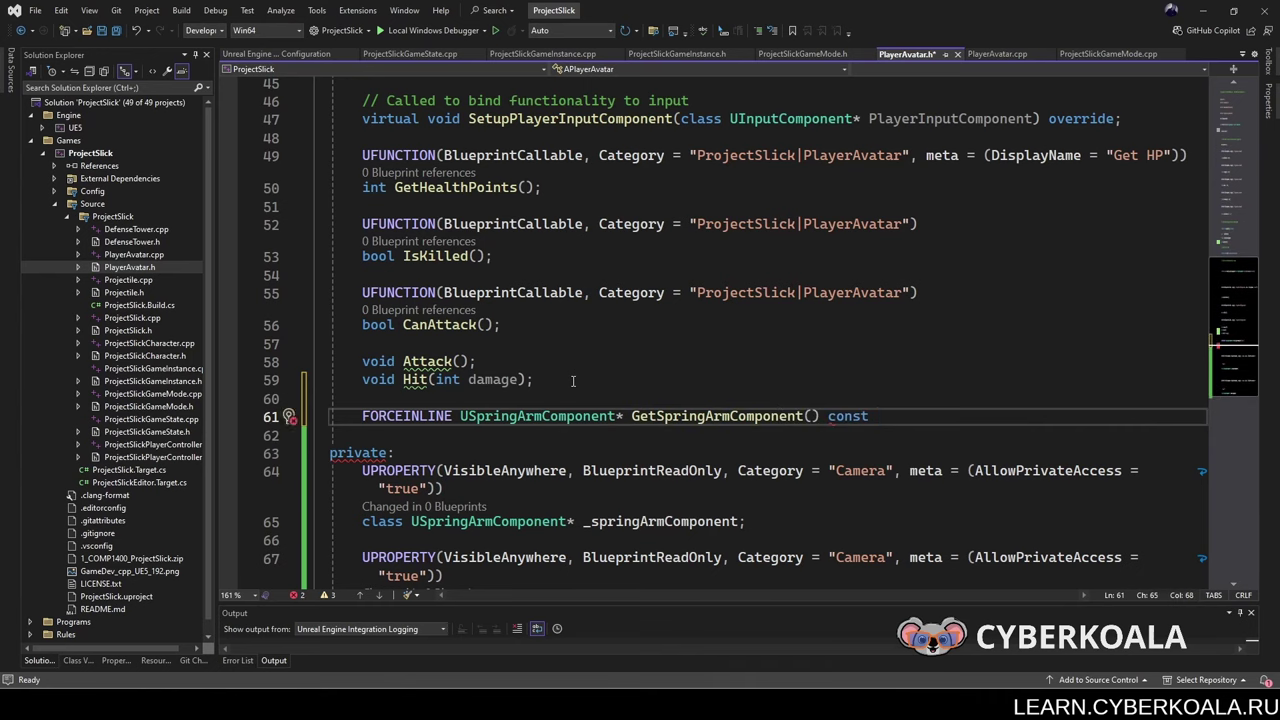
type(" GetSpringArmComponent() const { return _spr")
key("Tab")
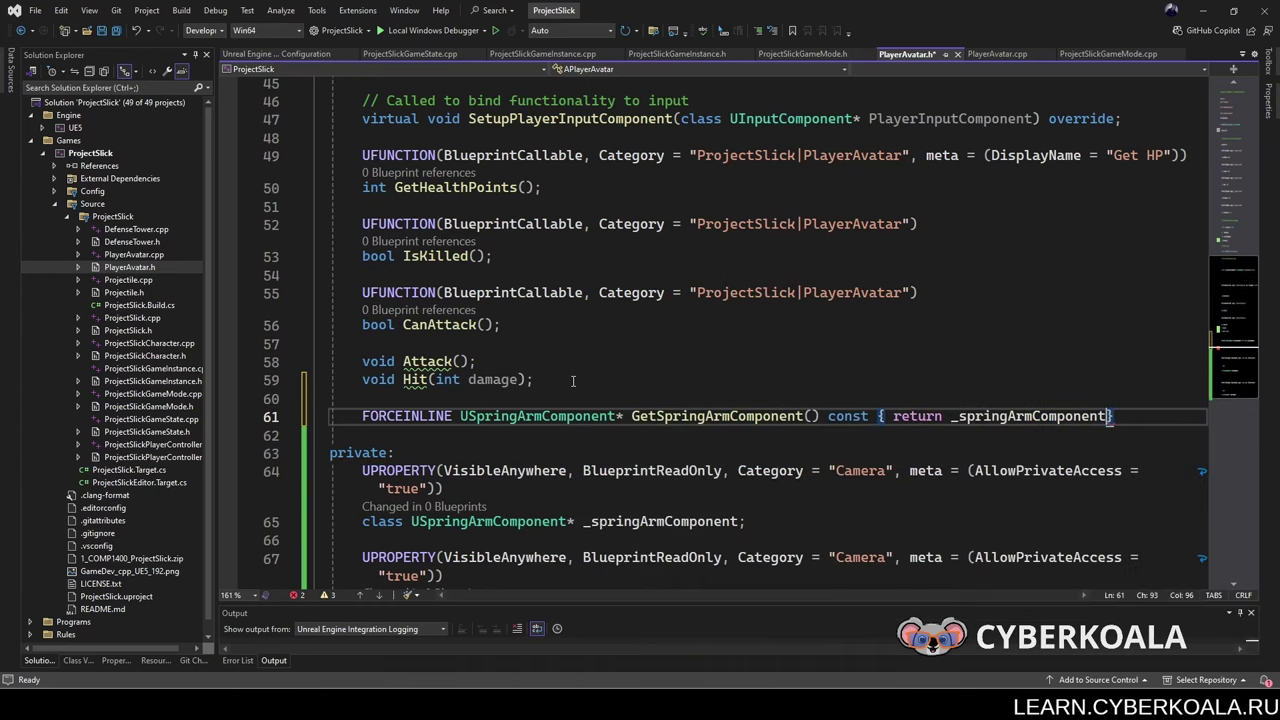
type(";")
Step: Duplicate it into UCameraComponent* GetCameraComponent() const returning _cameraComponent, then save
key("ctrl+d")
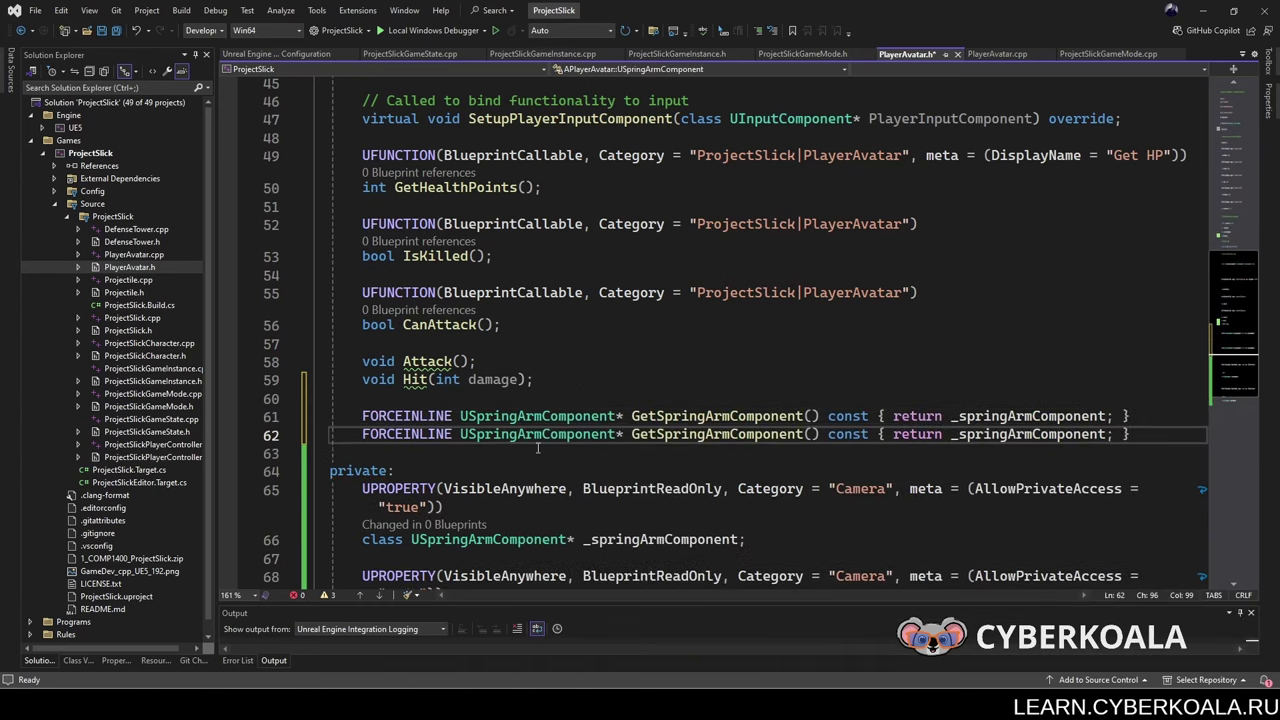
scroll(573, 381, "down", 2)
double_click(537, 325)
type("UCameraComponent")
left_click_drag(657, 325, 724, 328)
type("Camera")
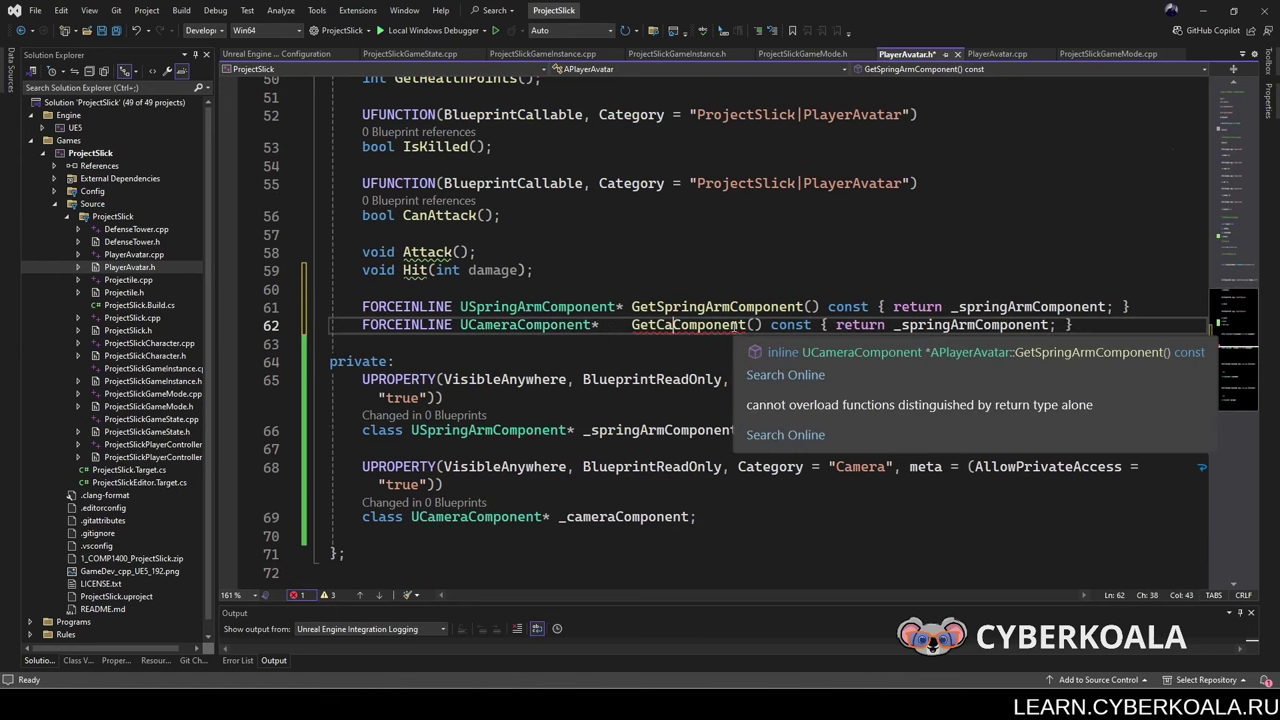
double_click(625, 516)
key("ctrl+c")
double_click(1005, 325)
key("ctrl+v")
key("ctrl+s")
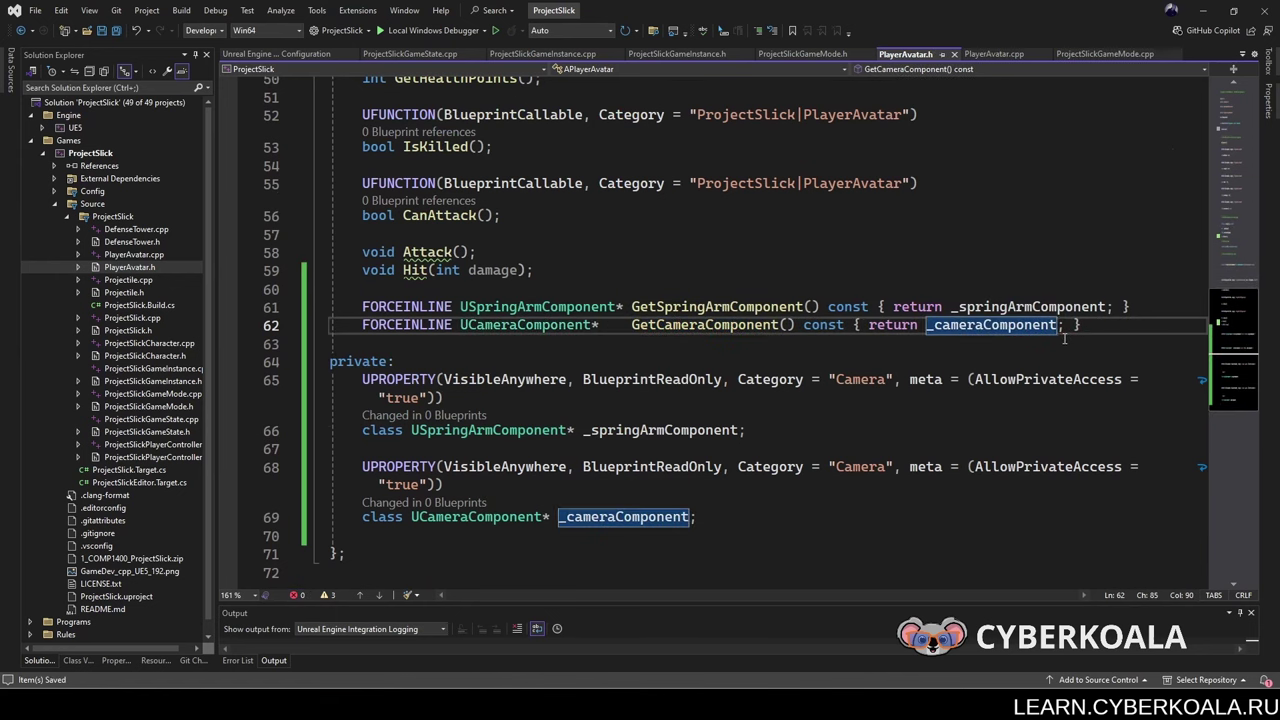
scroll(1064, 339, "up", 15)
Step: Include "GameFramework/SpringArmComponent.h" and "Camera/CameraComponent.h" above the generated header include
left_click(754, 234)
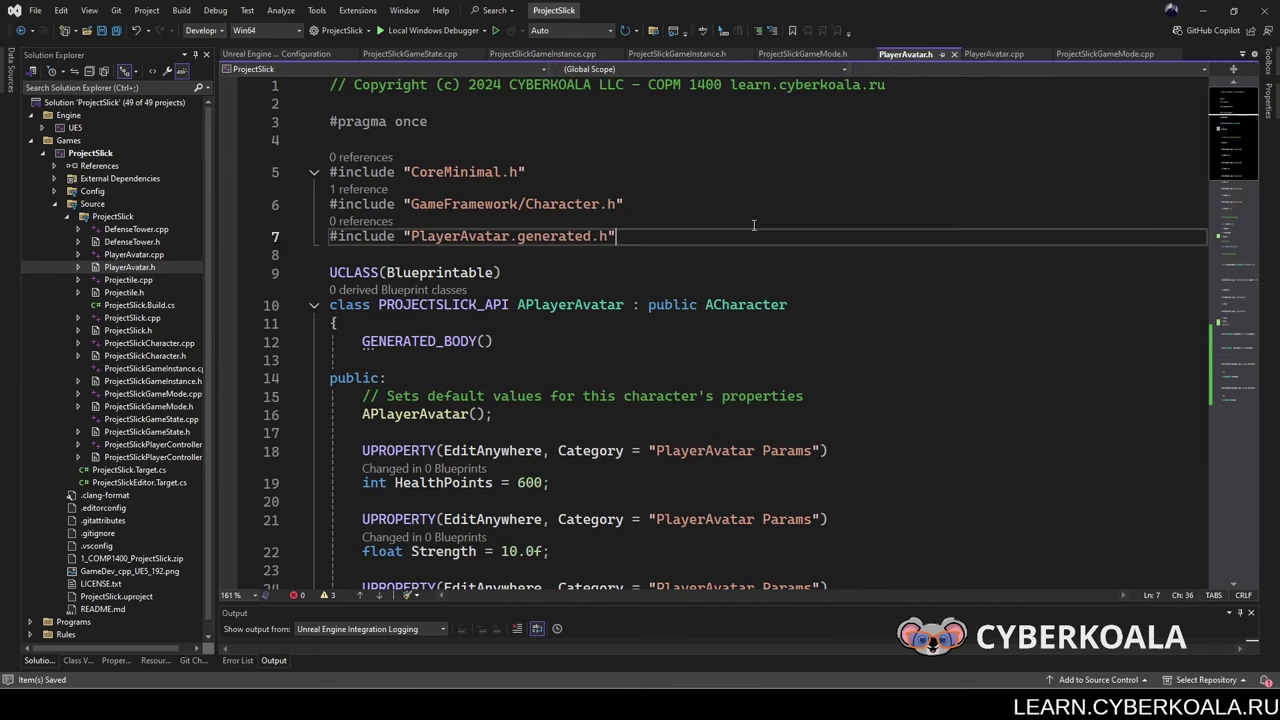
key("Return")
key("Up")
key("ctrl+Return")
type("#includ")
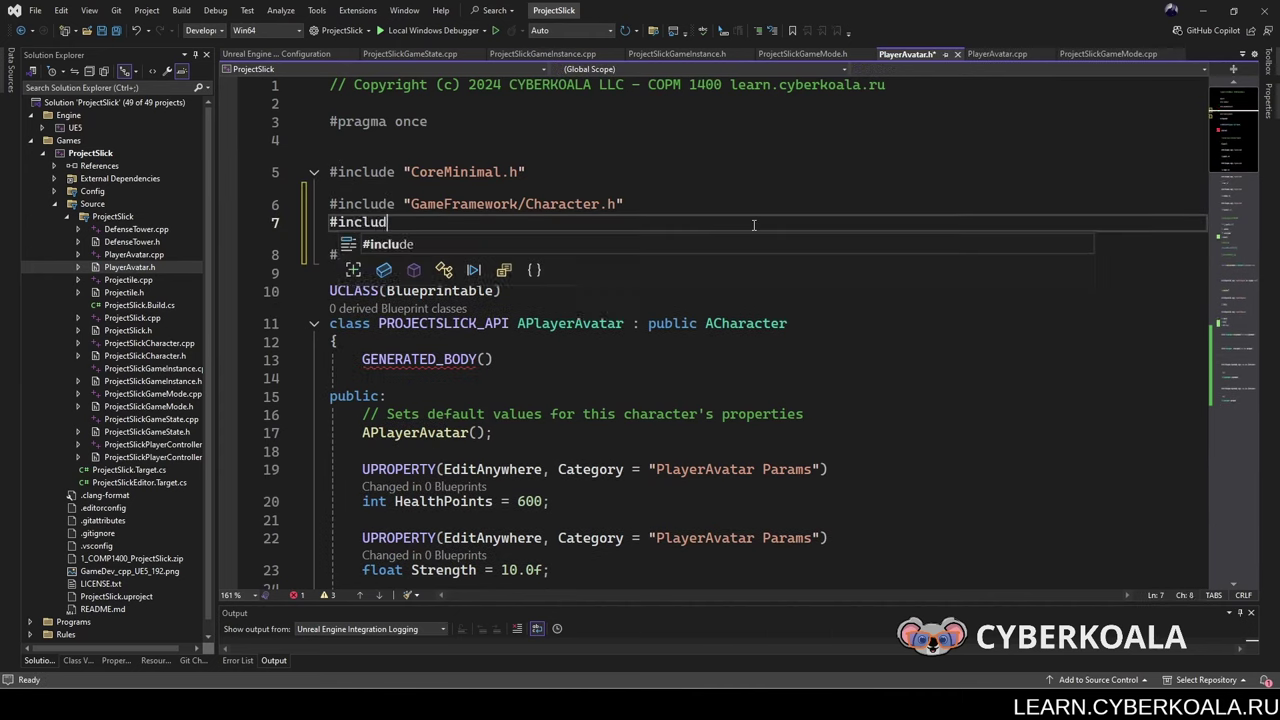
type("e \"GameFramew")
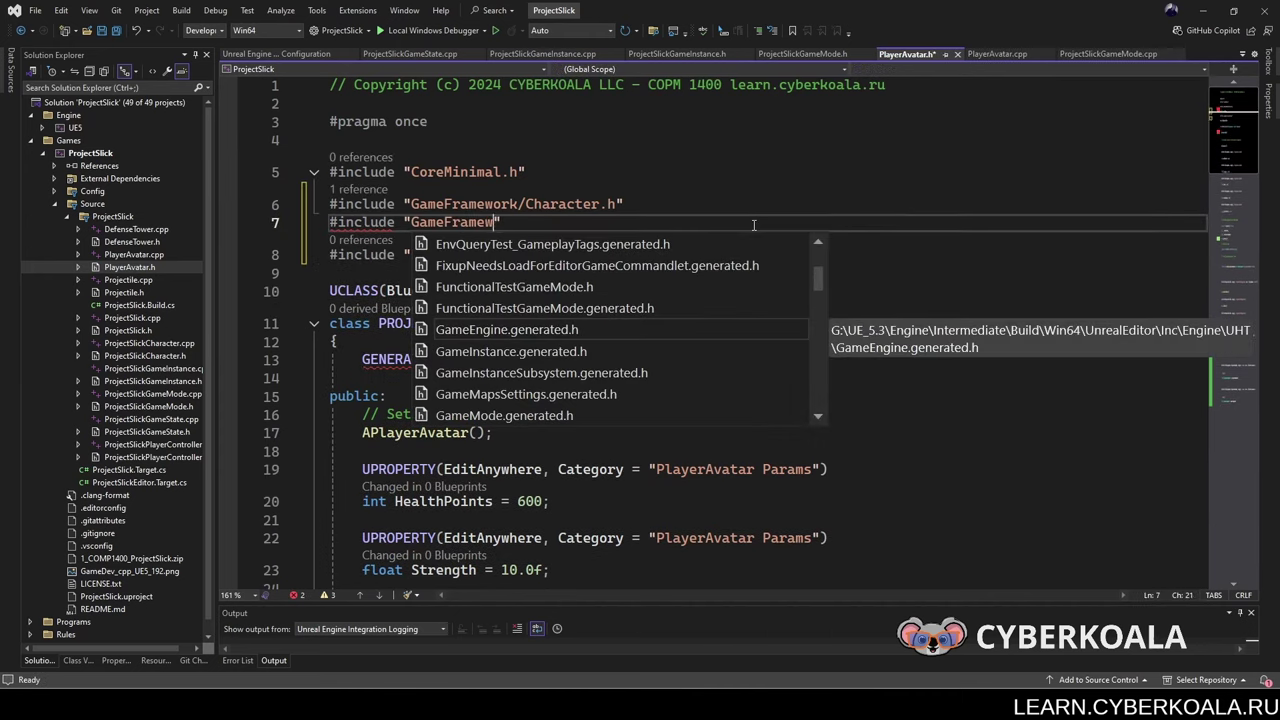
type("ork/SpringArmComponent.h")
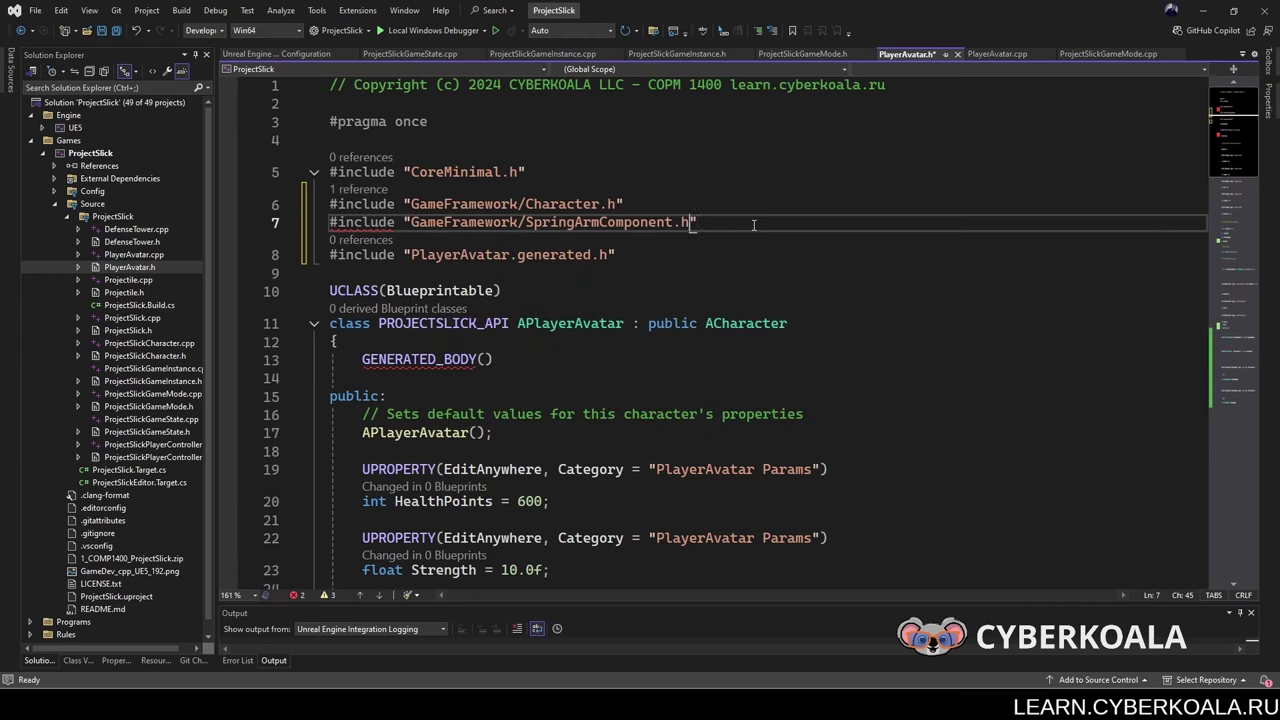
key("End")
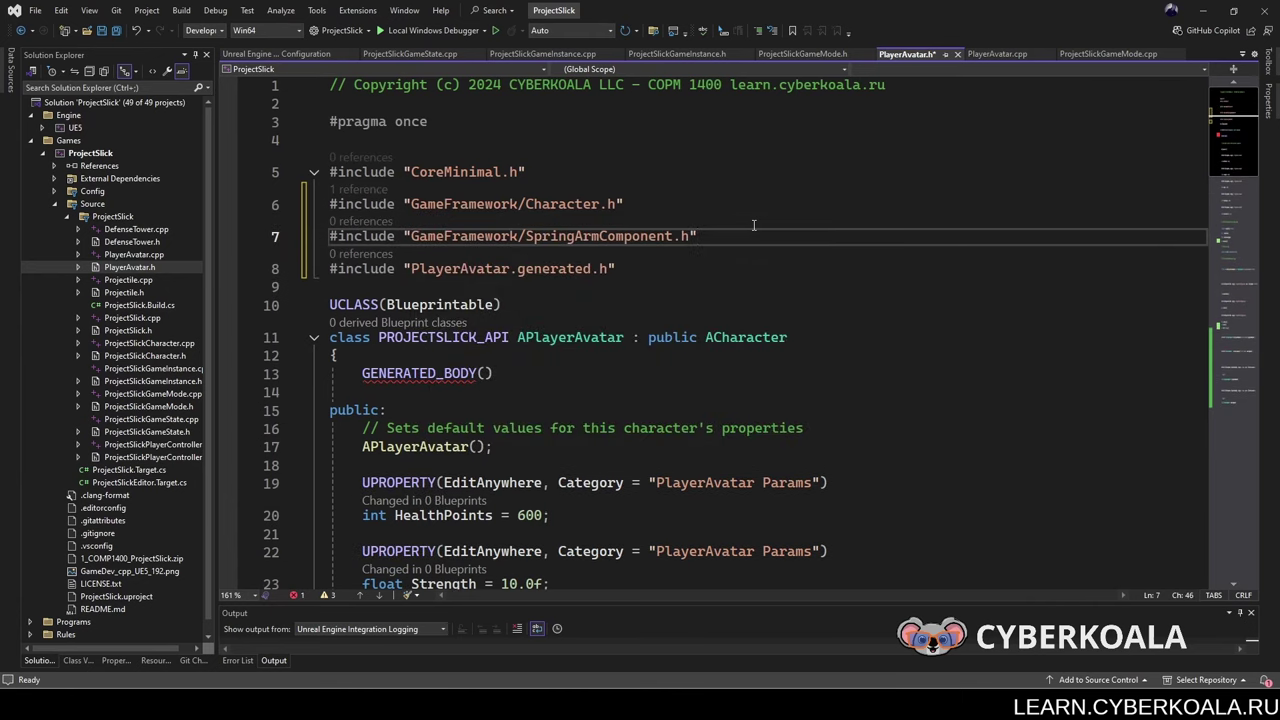
key("Return")
type("#include \"Camera")
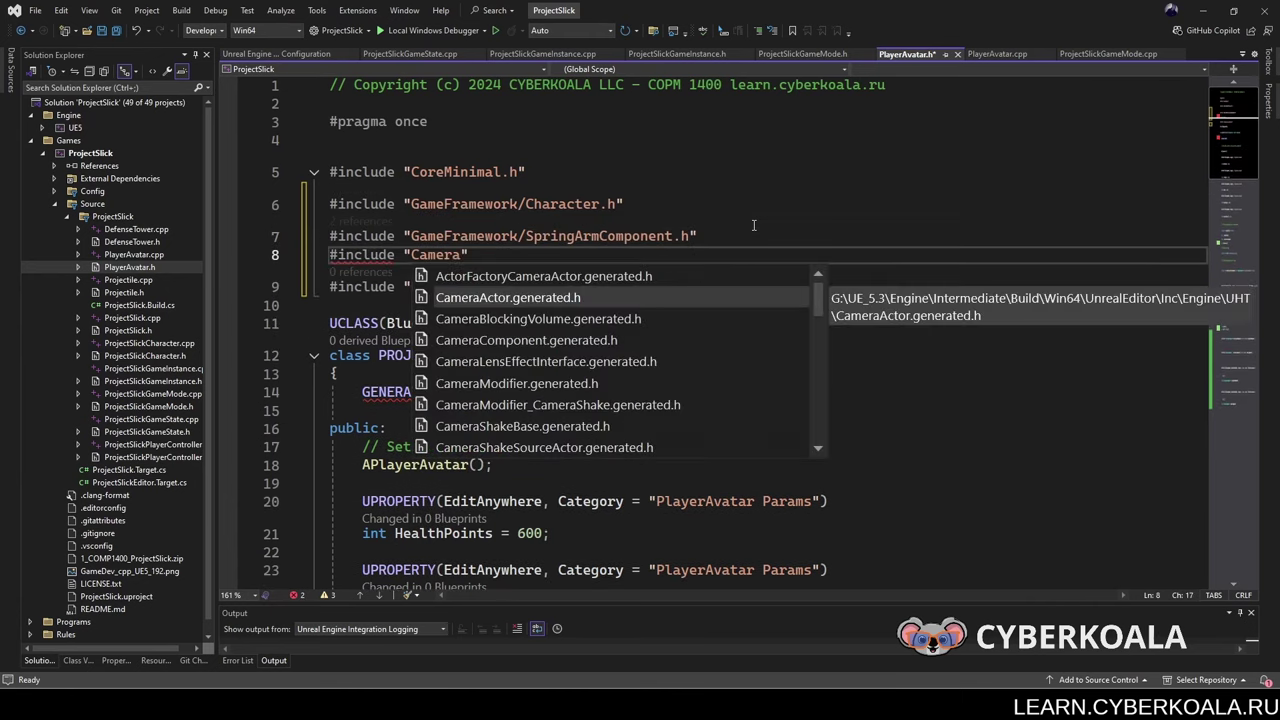
type("/CameraComponent.h")
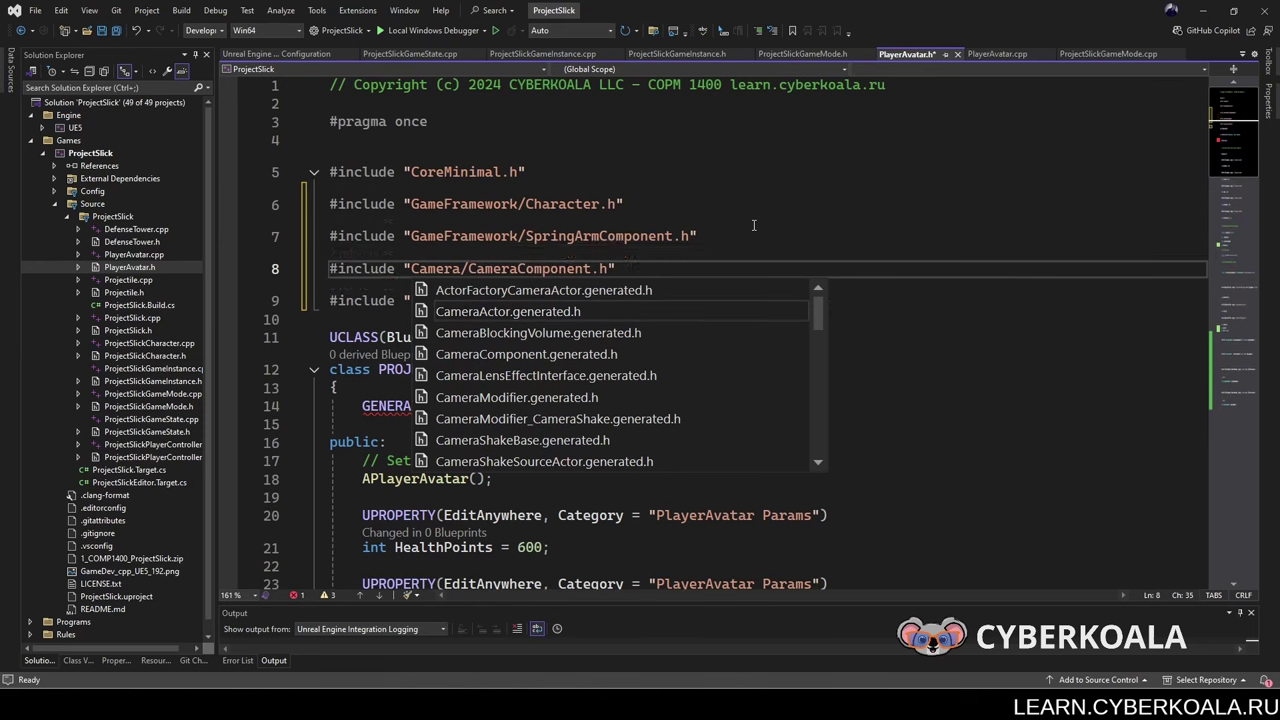
key("Escape")
key("alt+Tab")
Step: Run a Live Coding recompile from the TopDownMap editor, then return to PlayerAvatar.cpp
left_click(91, 28)
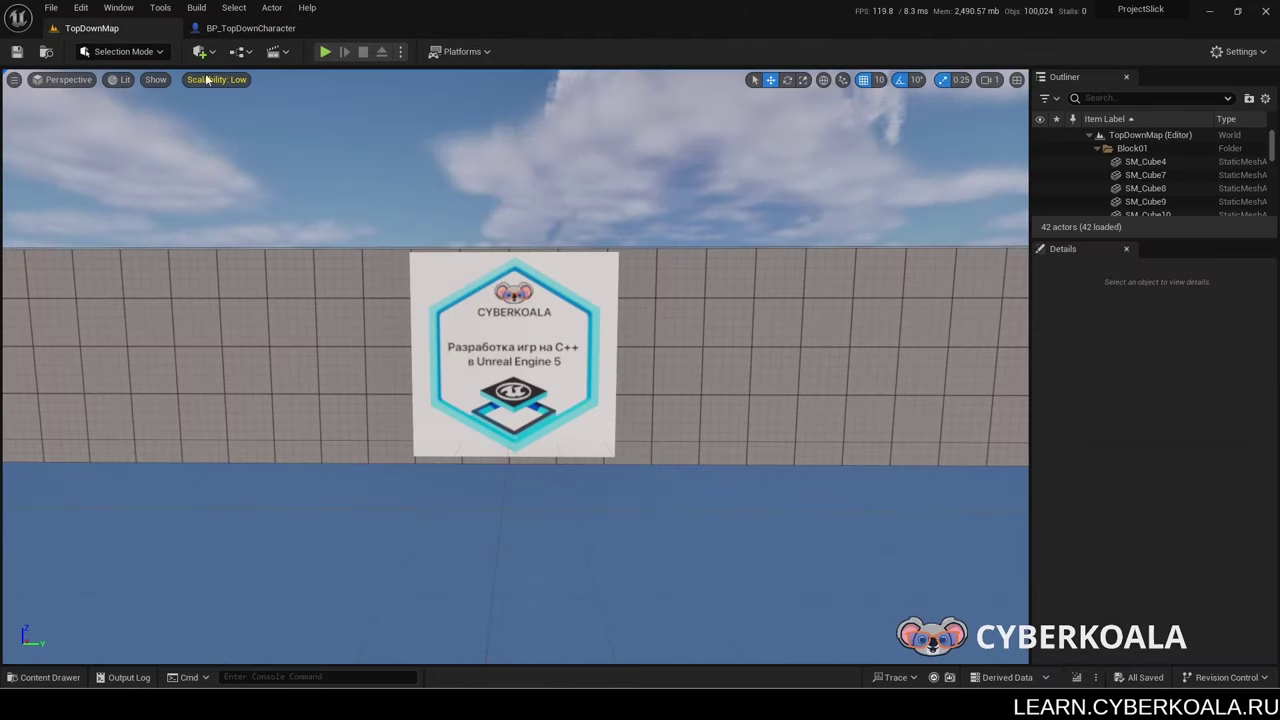
left_click(1077, 677)
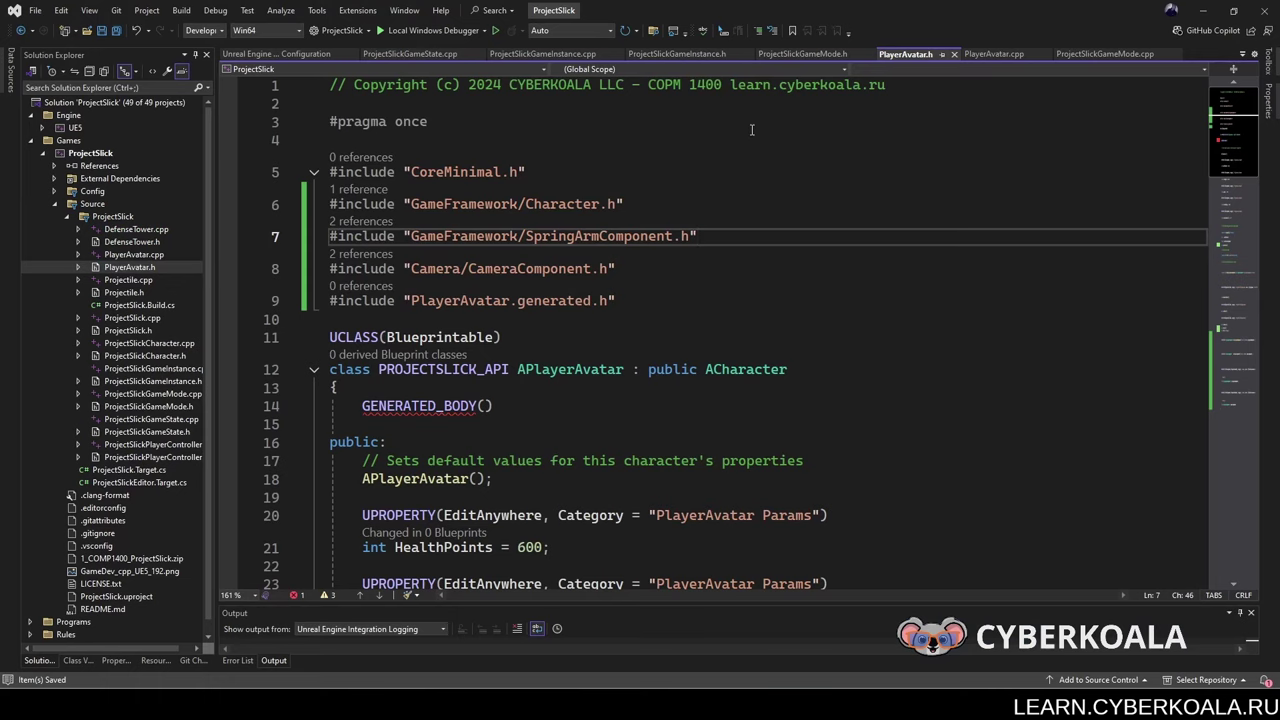
left_click(977, 55)
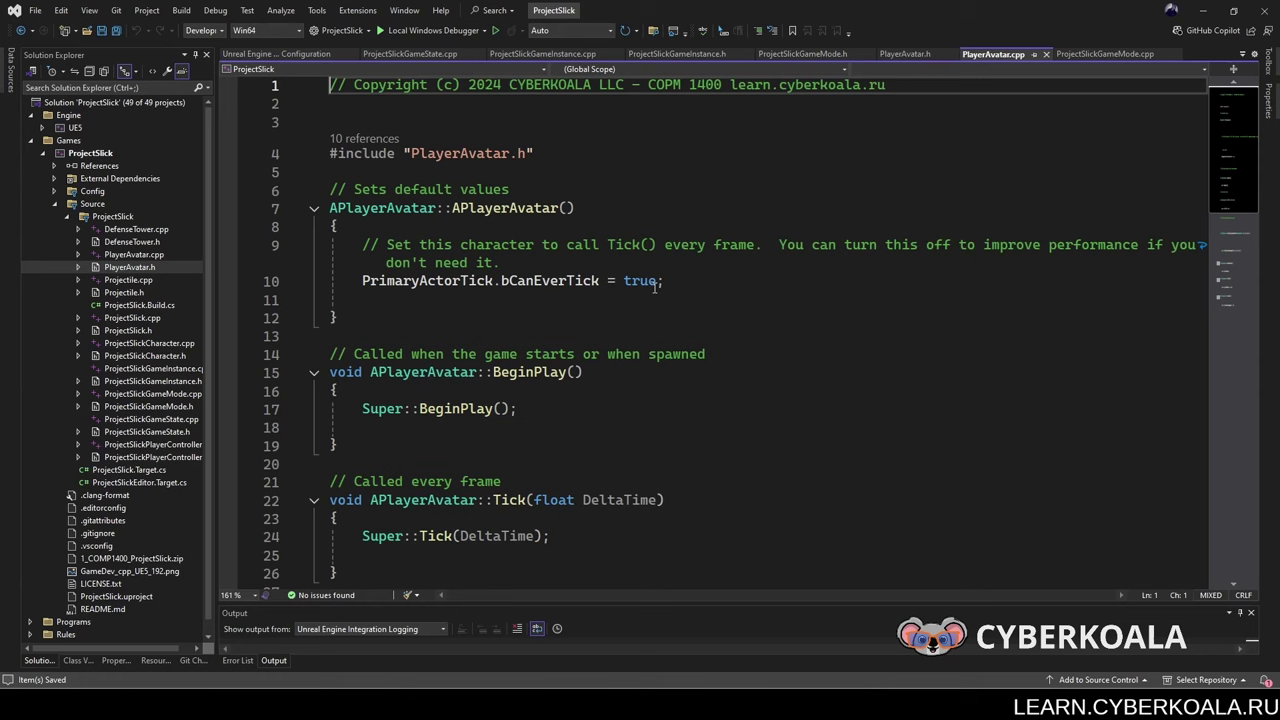
Step: In the constructor, create _springArmComponent with CreateDefaultSubobject<USpringArmComponent>(TEXT("SpringArm"))
left_click(636, 301)
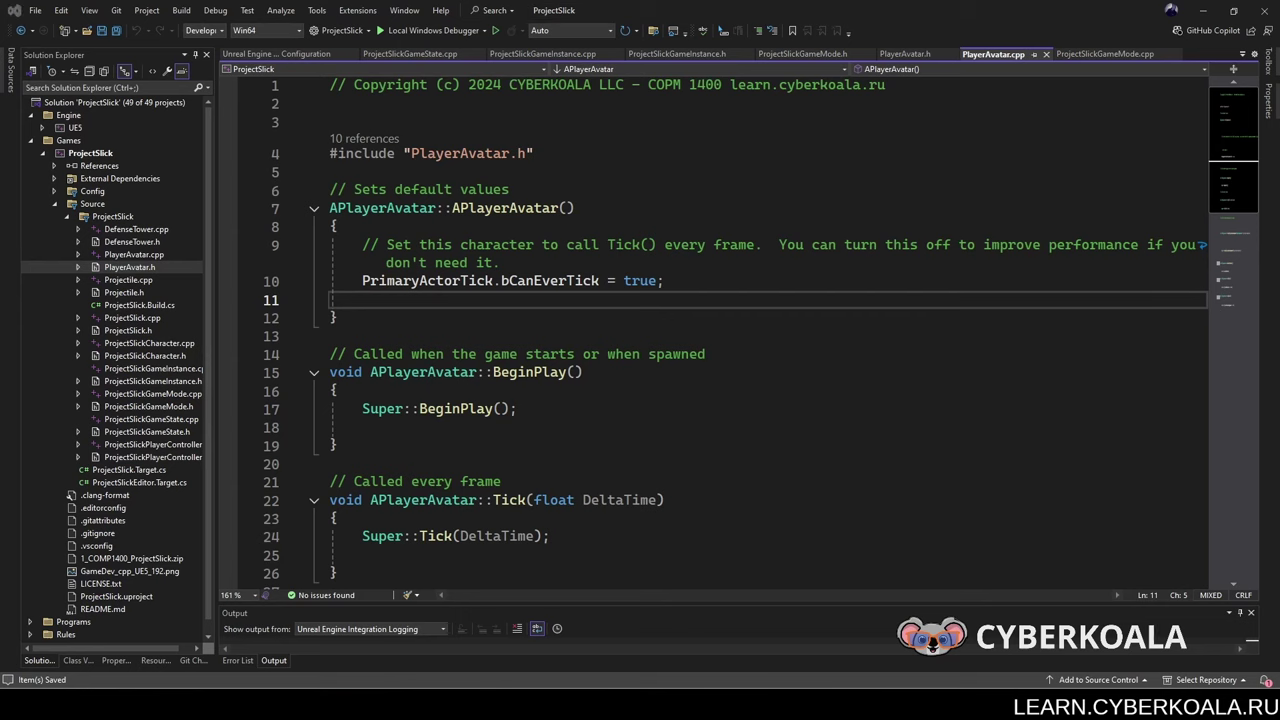
key("Return")
type("// Create the camera sp")
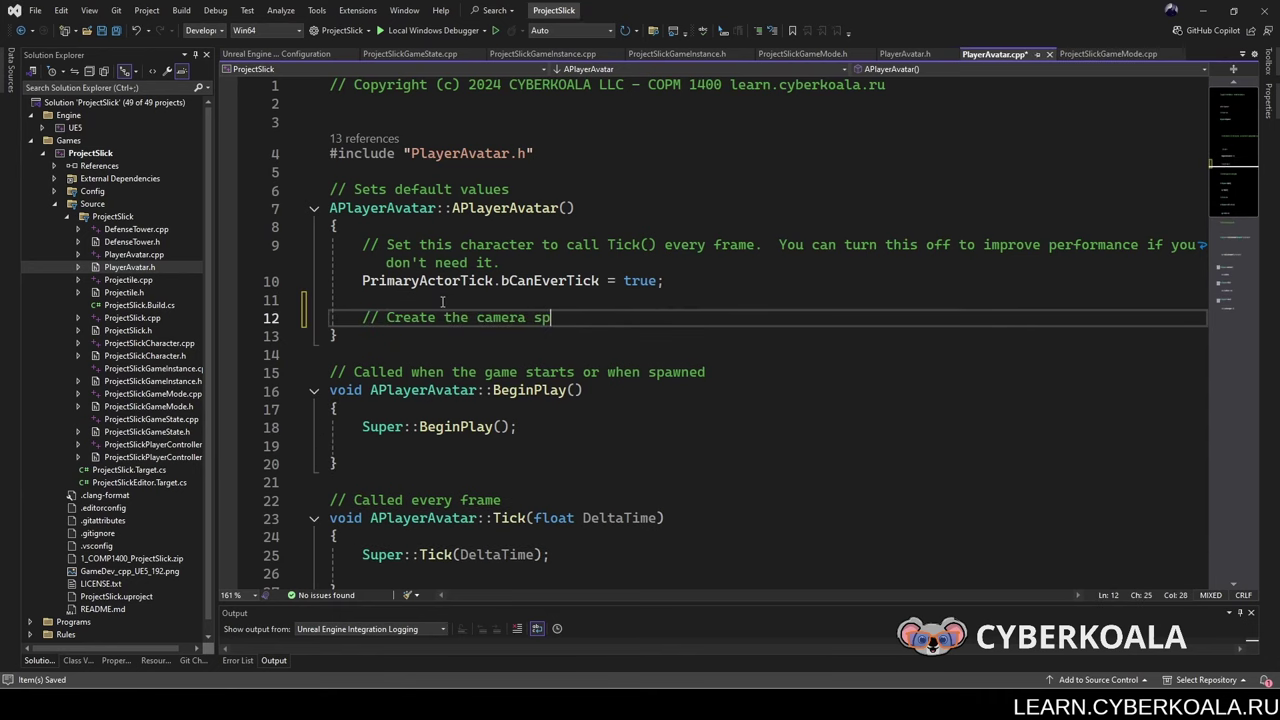
key("BackSpace")
key("BackSpace")
key("BackSpace")
key("BackSpace")
key("BackSpace")
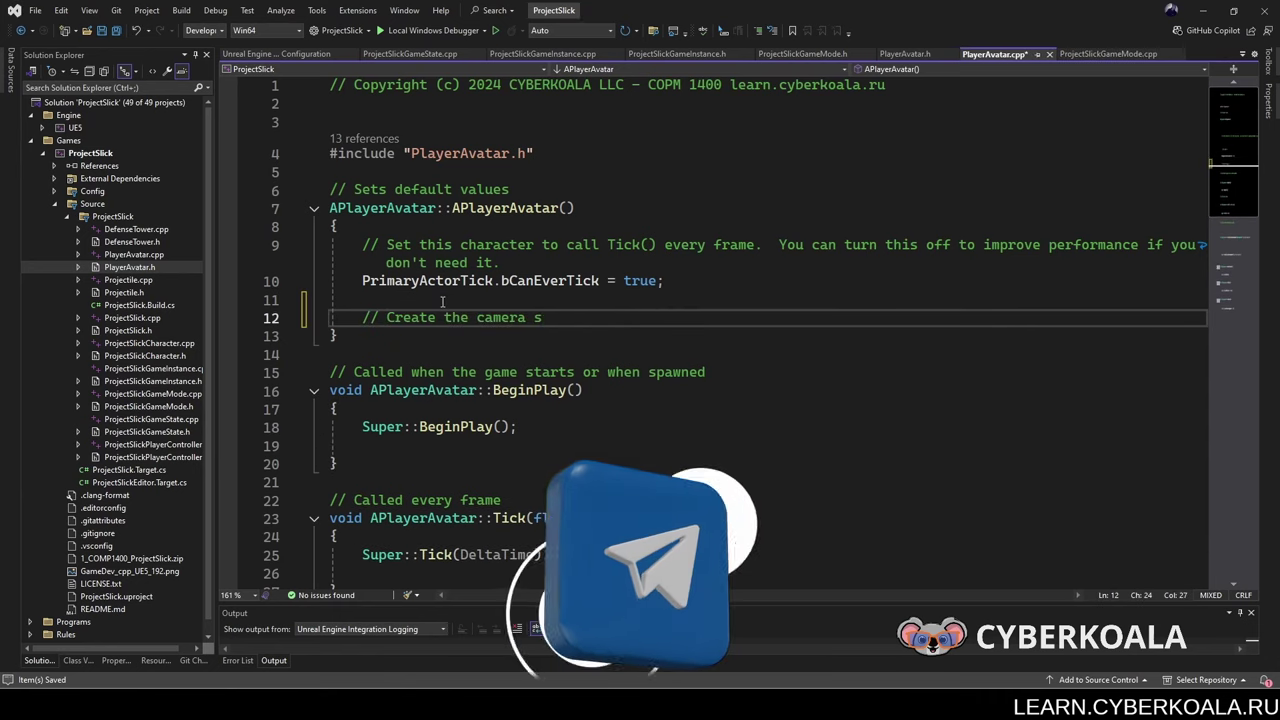
key("Return")
type("_sp")
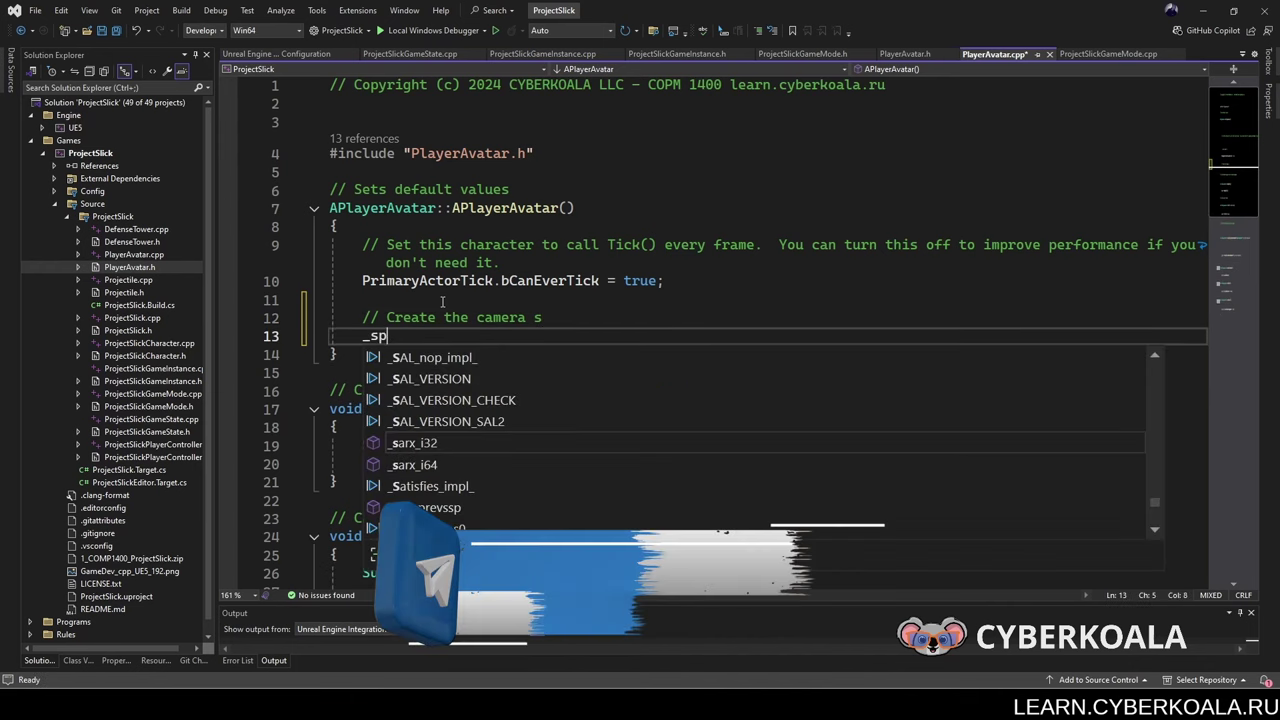
key("Tab")
type("= Create")
key("Tab")
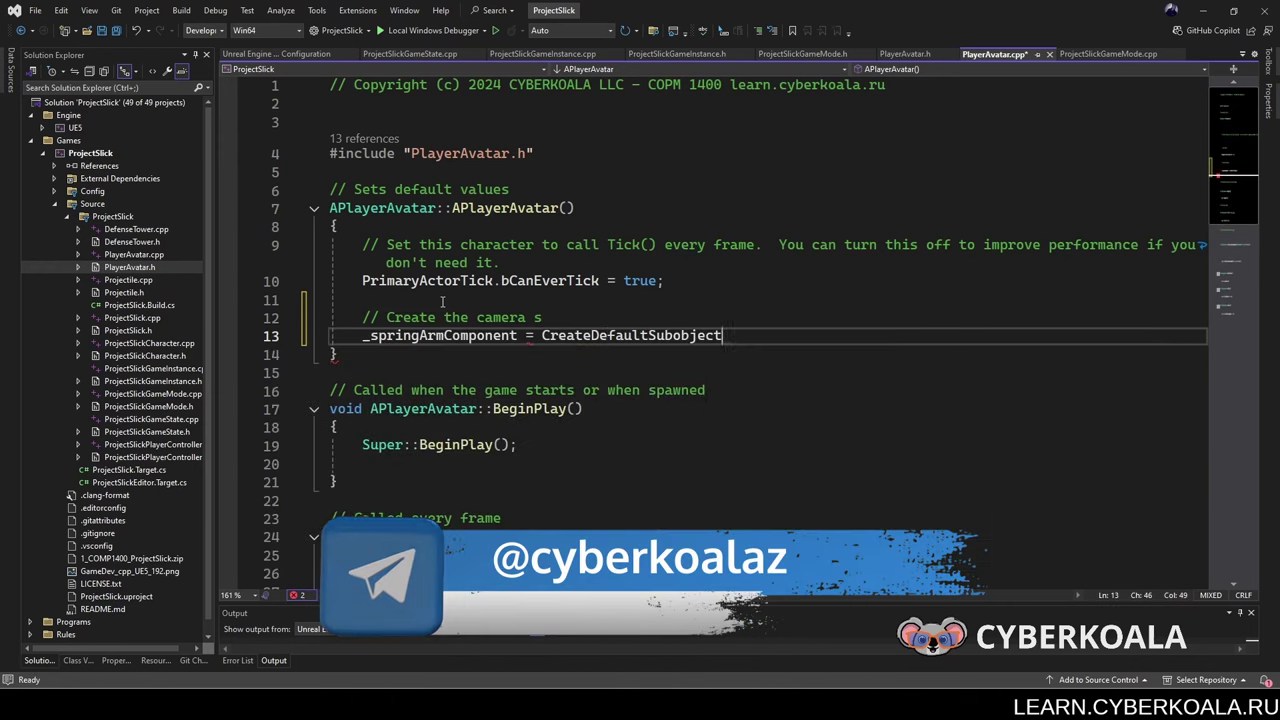
type("<USprin")
key("Tab")
type(">")
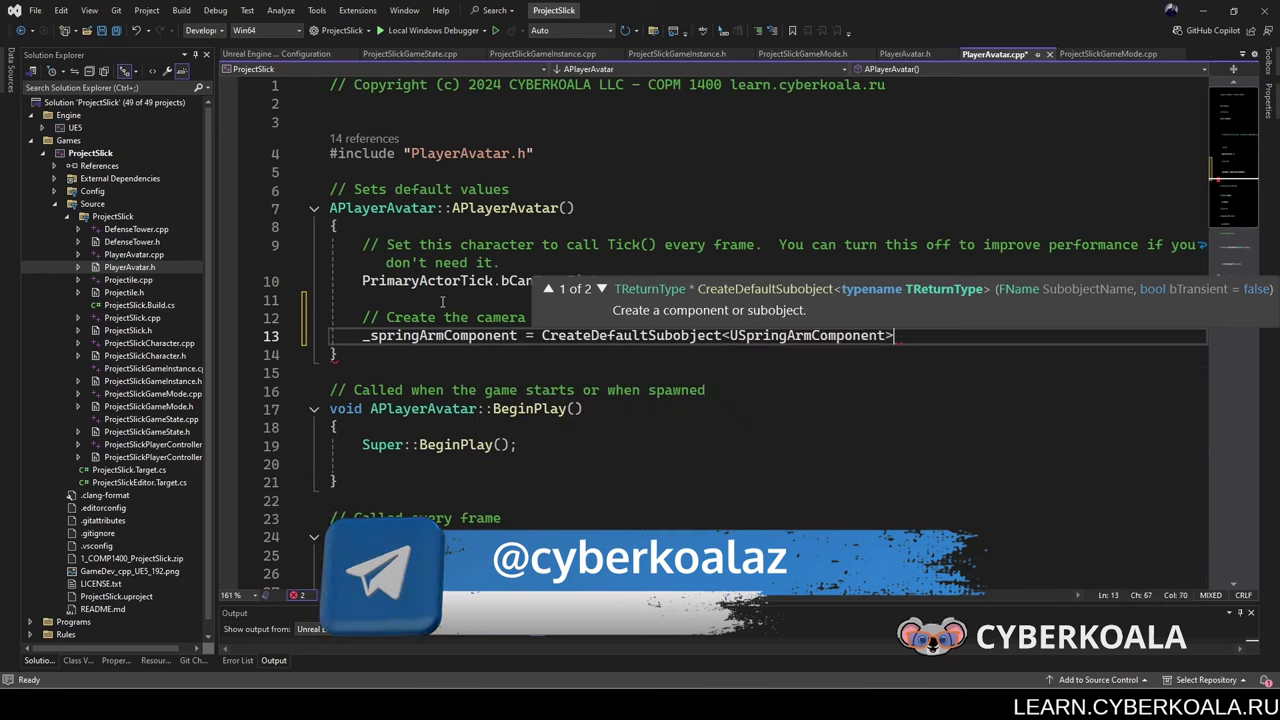
type("(TEXT(\"S")
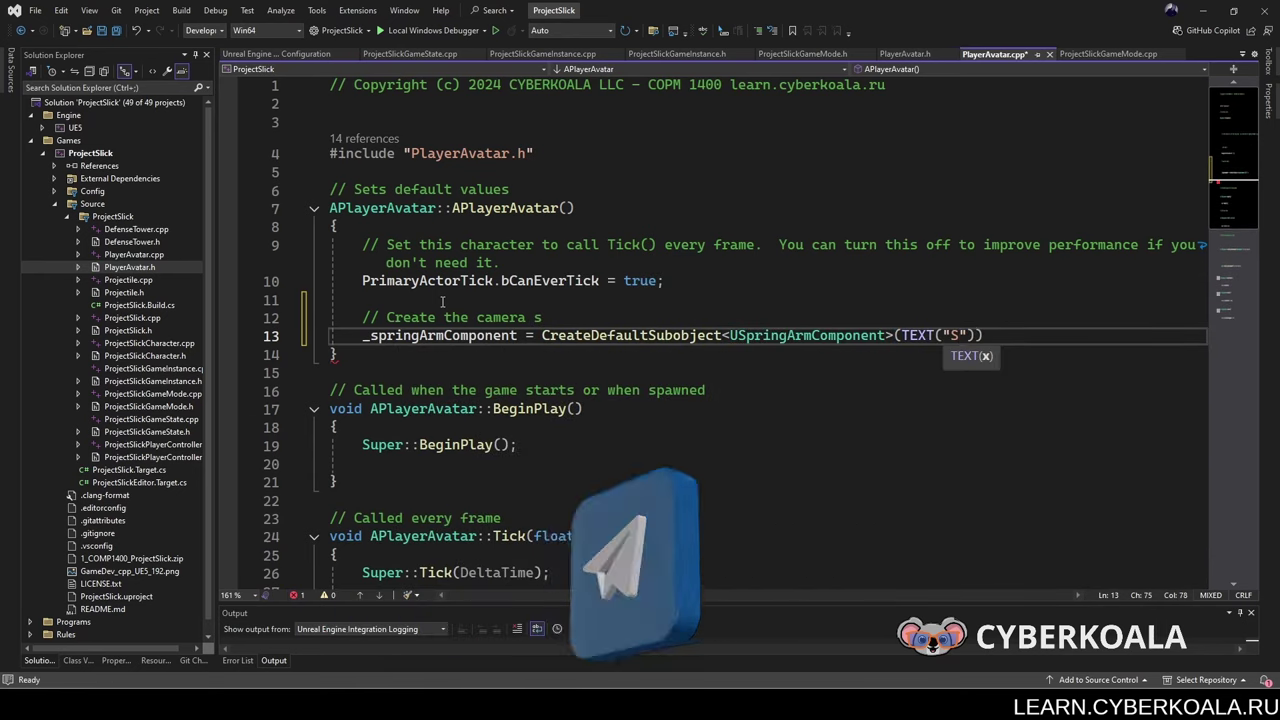
type("pringArm\"));")
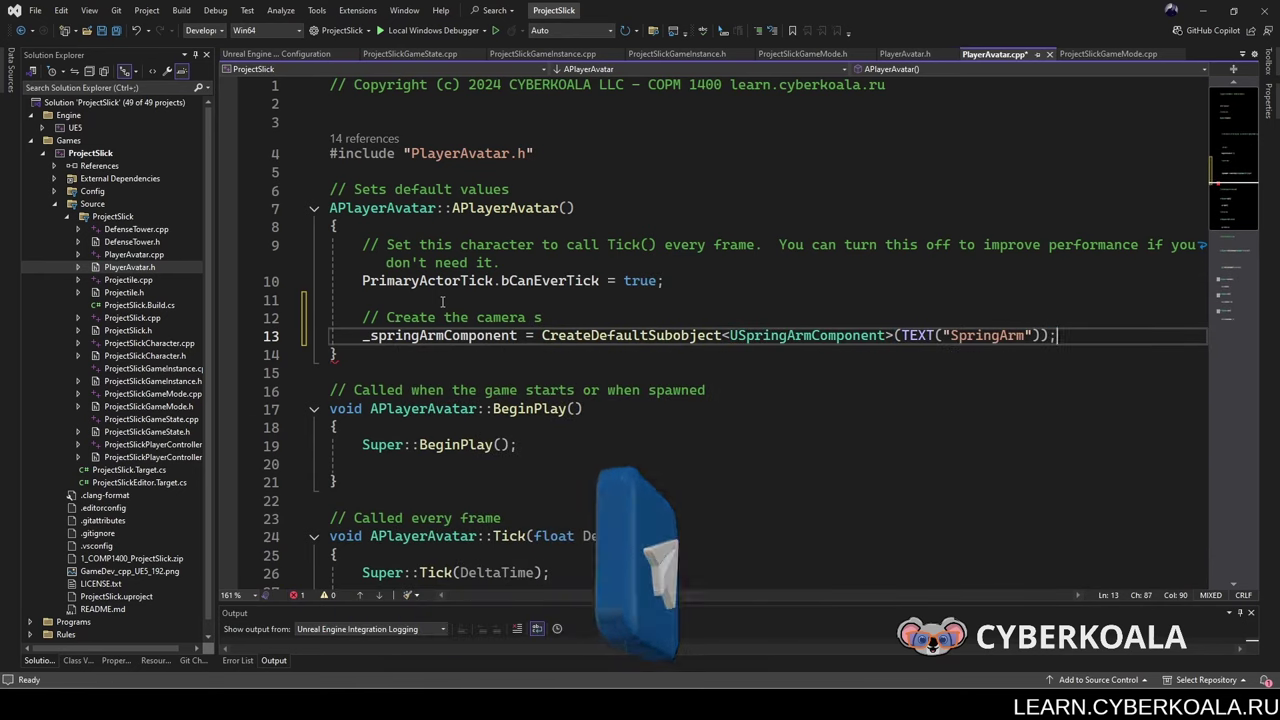
key("Return")
Step: Attach the spring arm to RootComponent and call SetUsingAbsoluteRotation(true)
type("_springArmComponent")
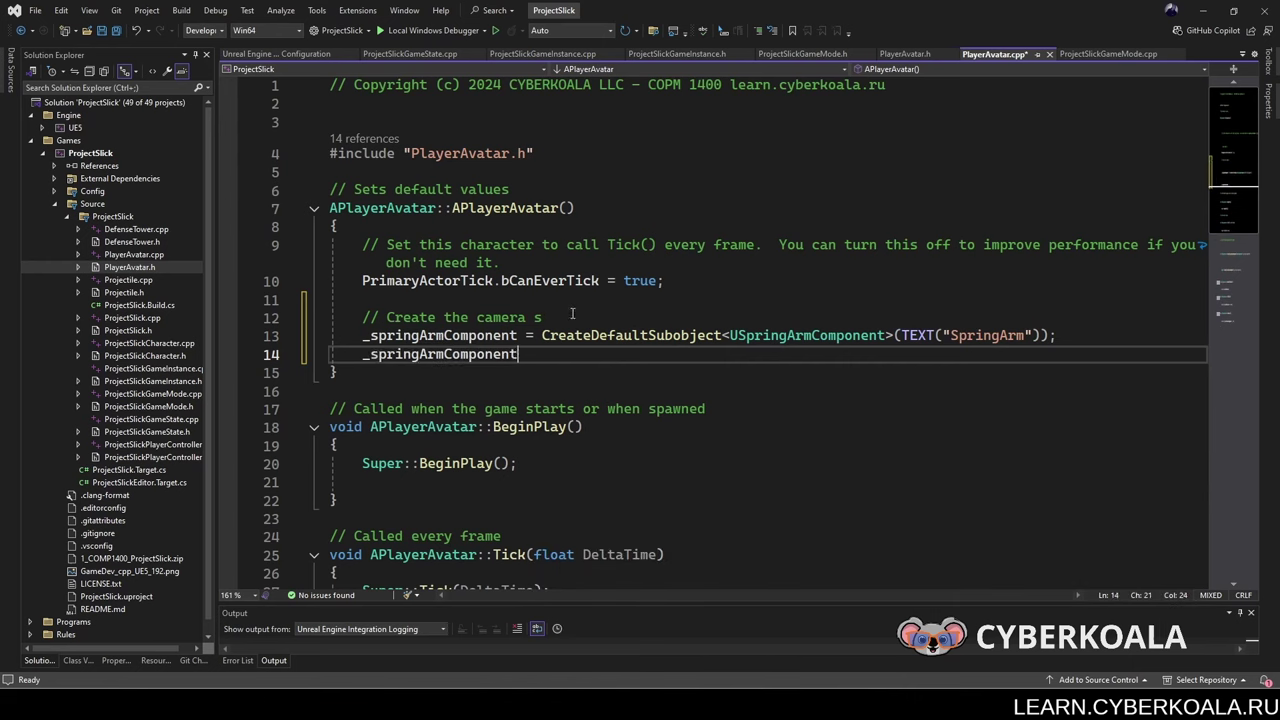
type("->Setu")
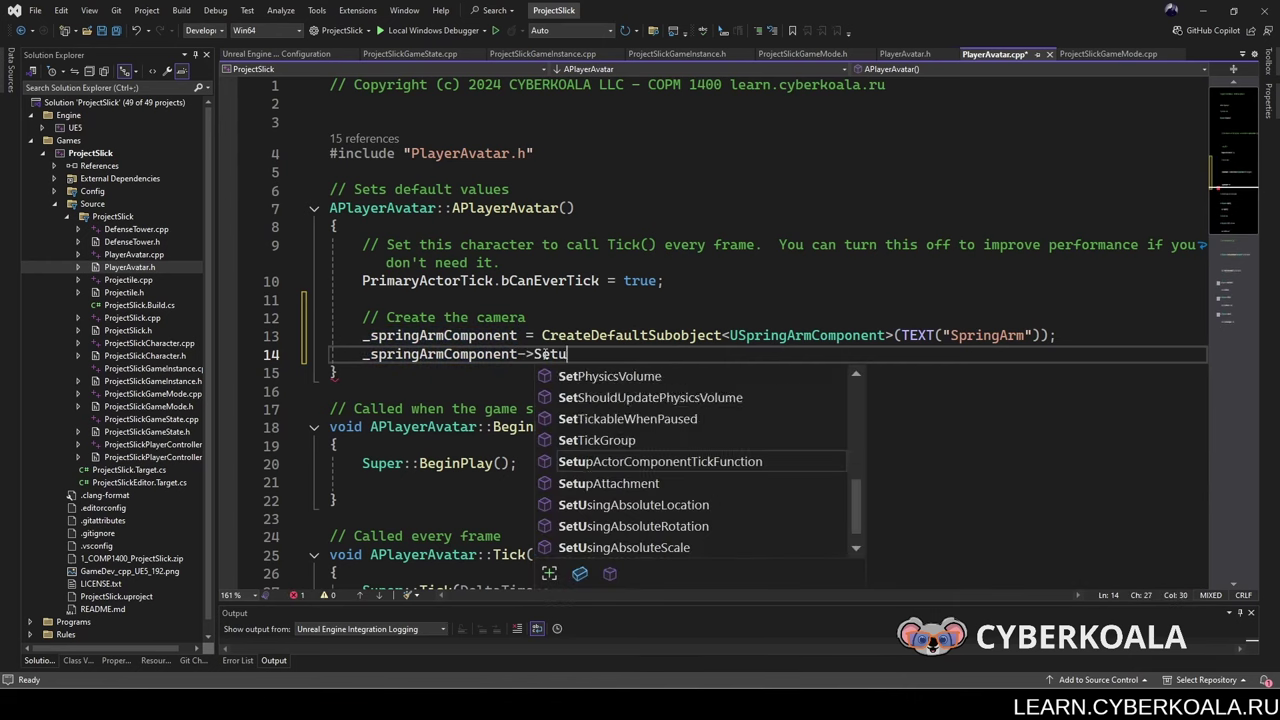
type("pA")
key("Tab")
type("(Root")
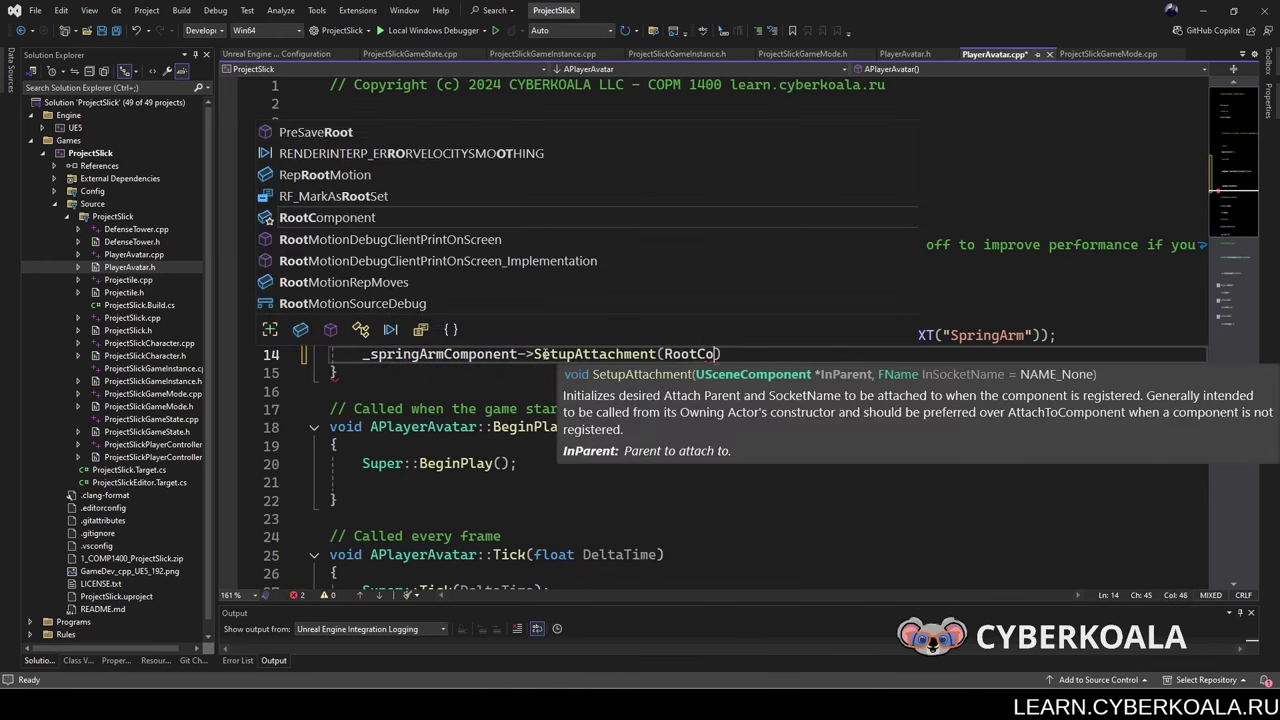
key("Tab")
type(");")
key("Return")
type("_springArmComponent")
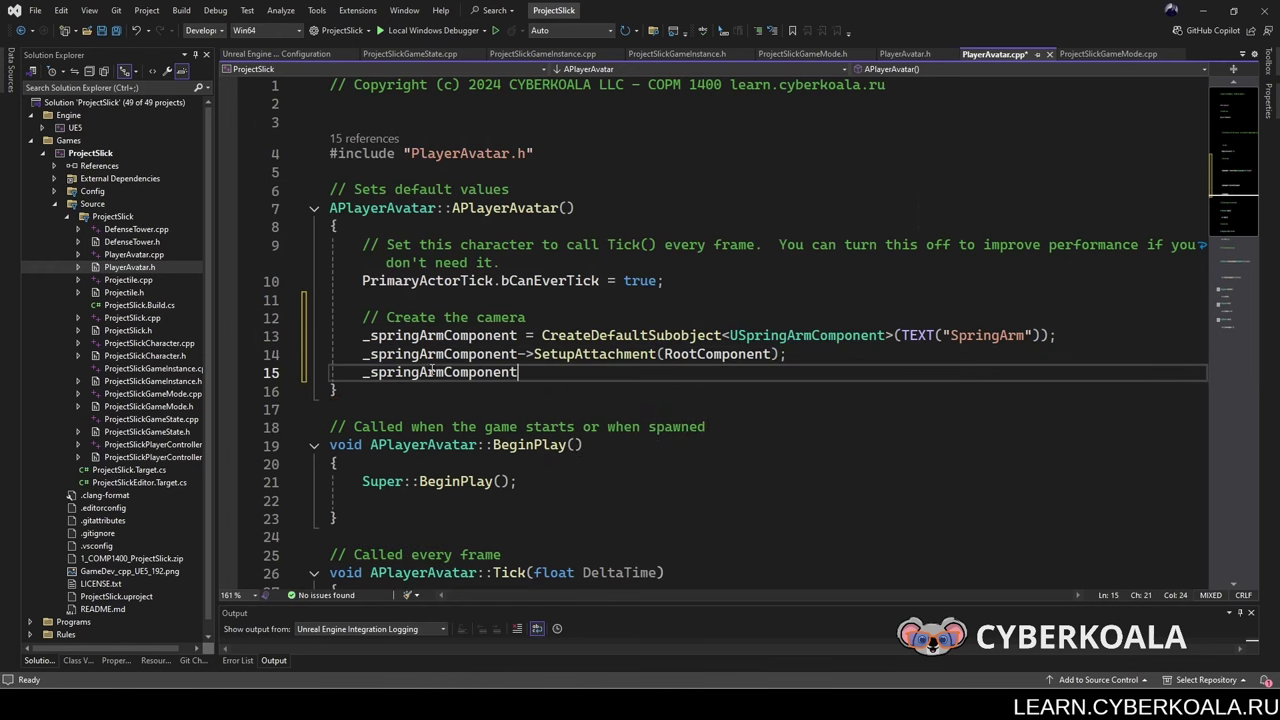
type("->SetUsingA")
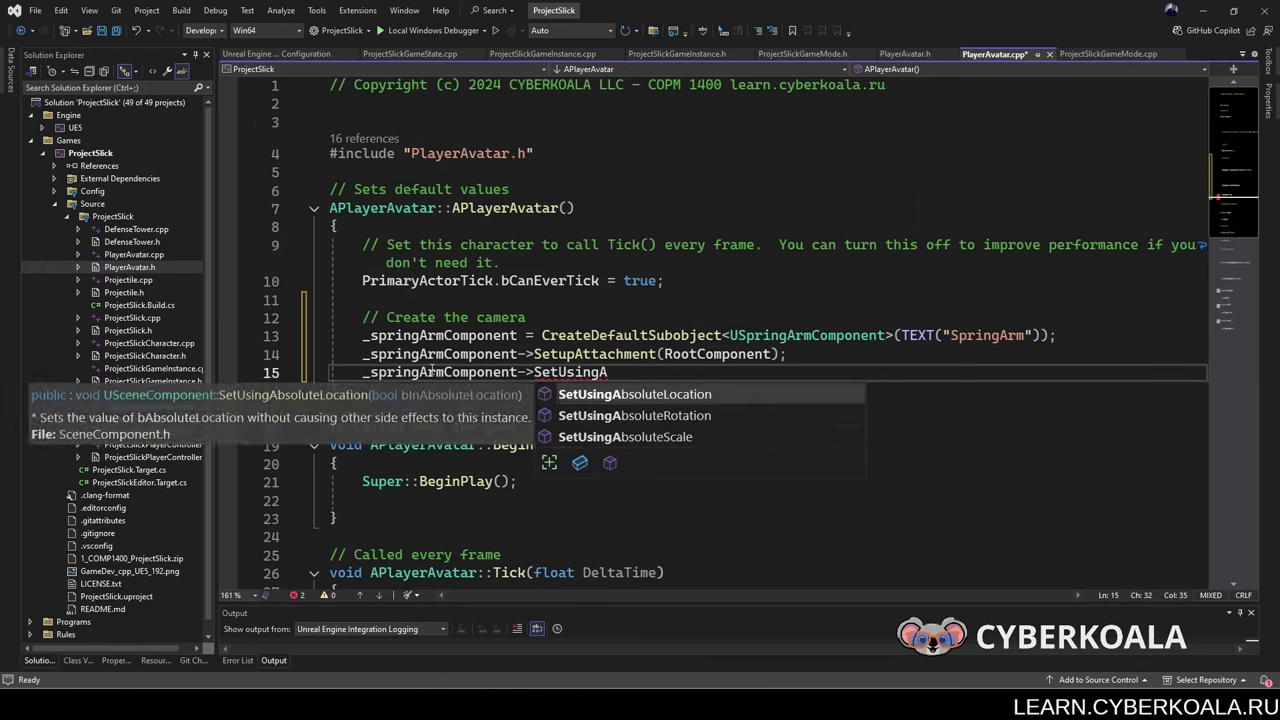
key("Down")
key("Tab")
type("(true)")
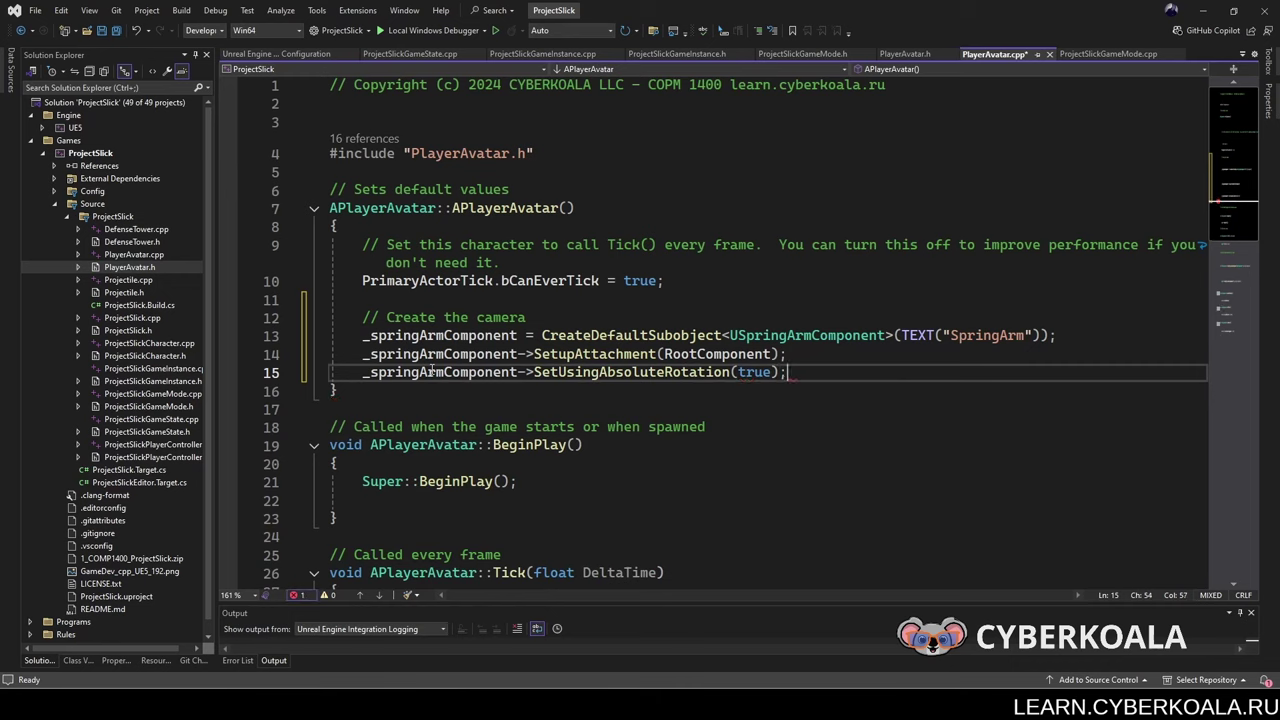
type(";")
Step: Set TargetArmLength to 900.0f, noting the camera boom's default 1400.f in a comment
key("Return")
type("_springArmComponent->Target")
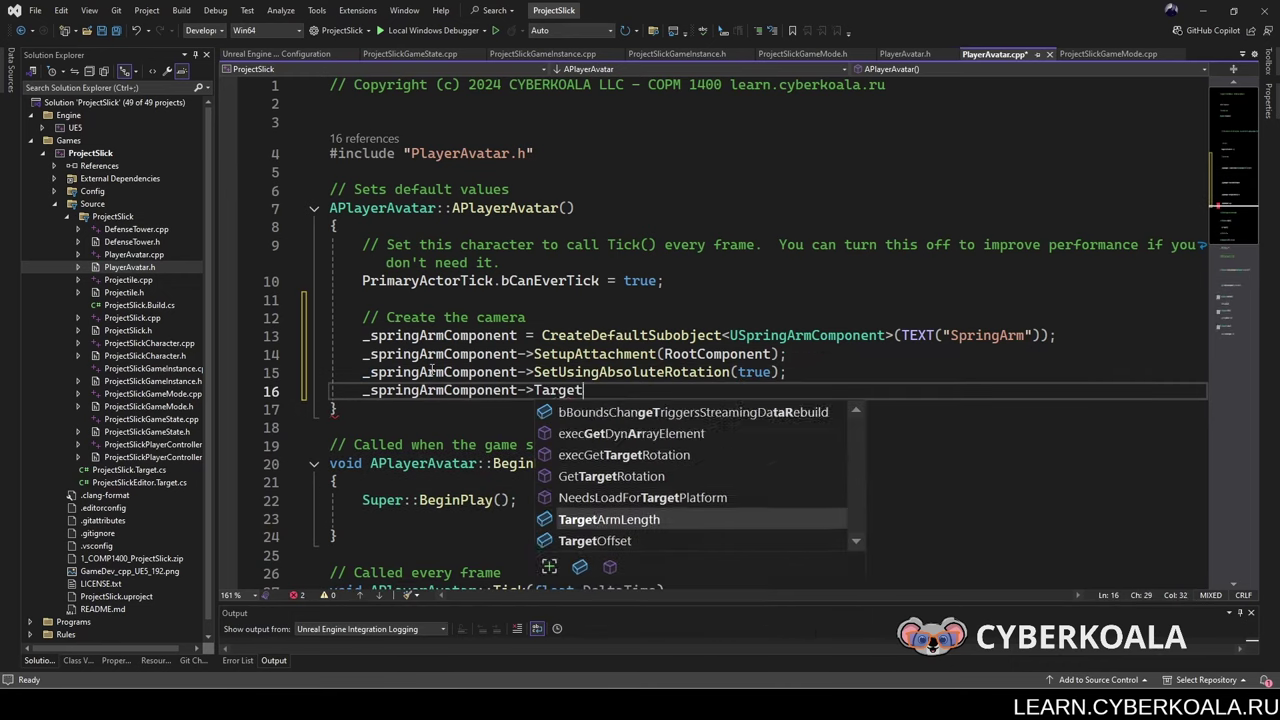
key("Tab")
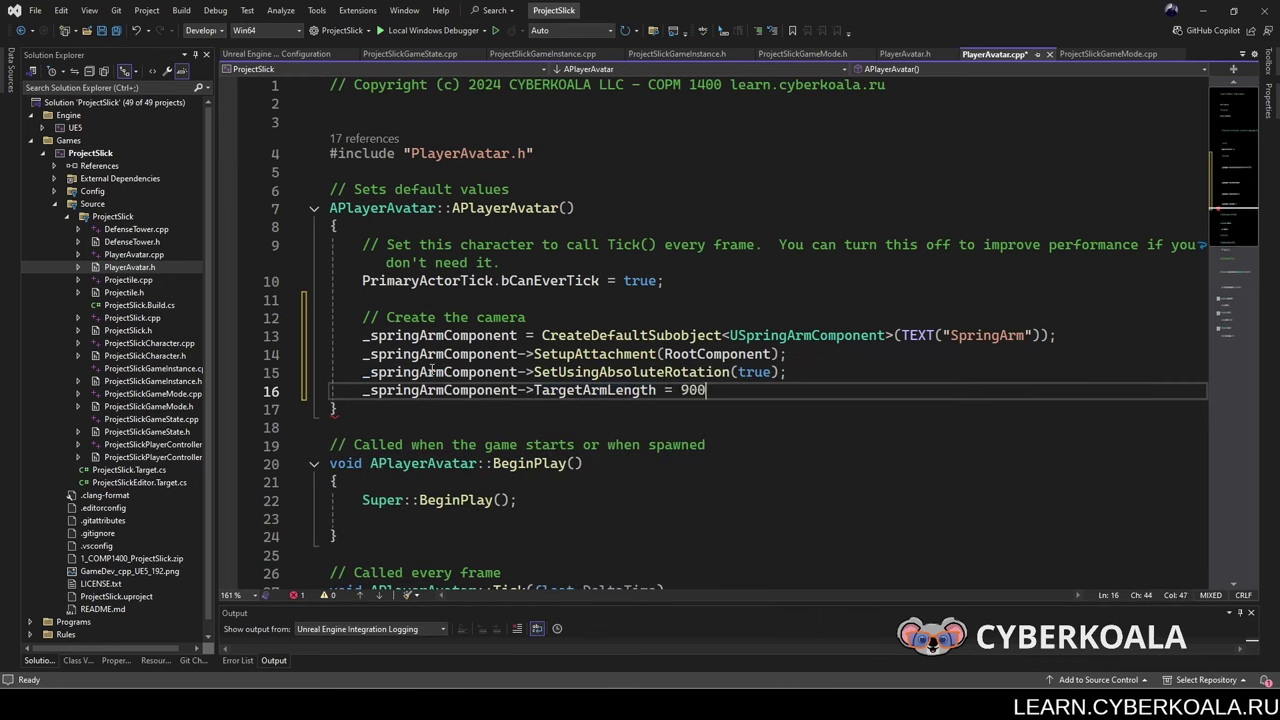
type(".0f;")
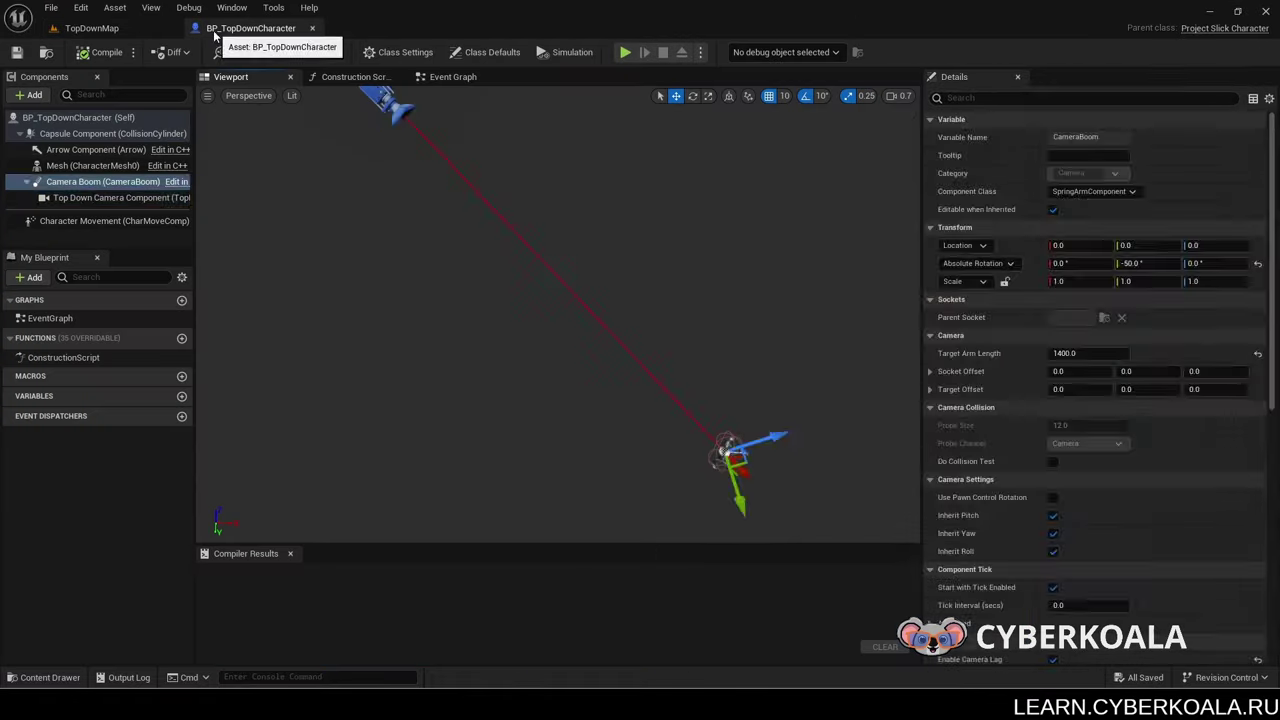
left_click(120, 197)
key("Up")
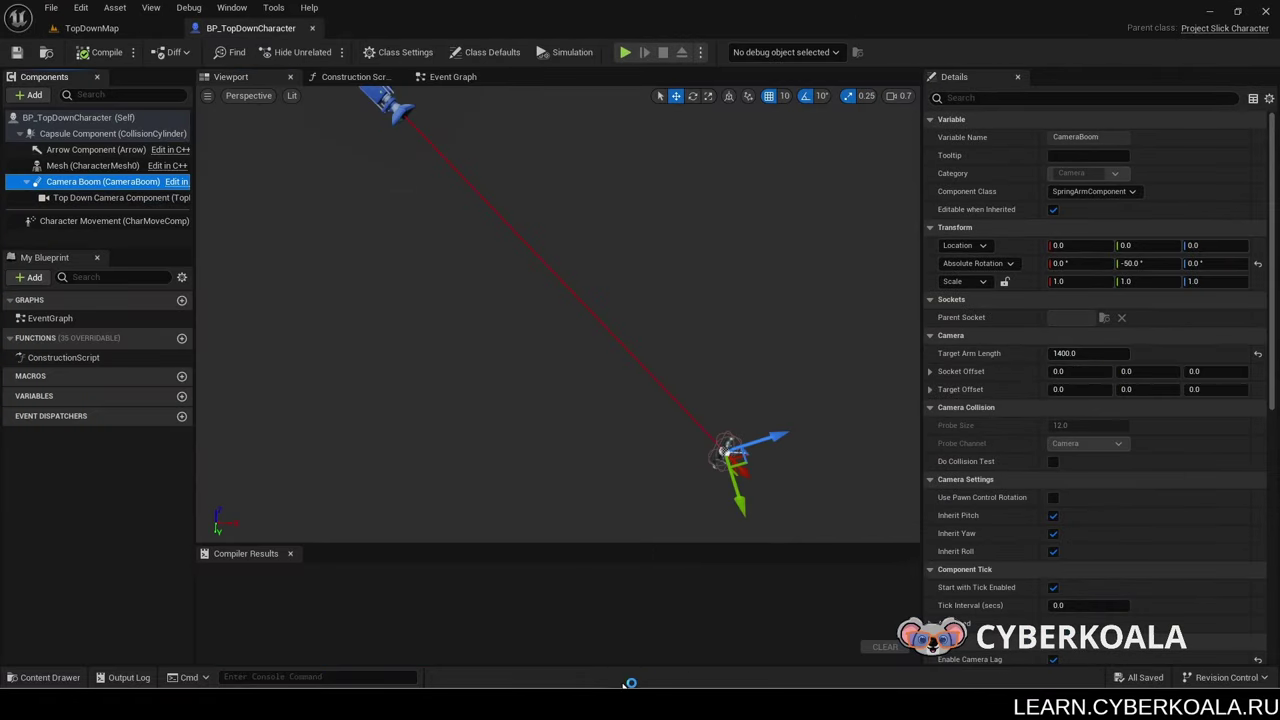
type("// default ")
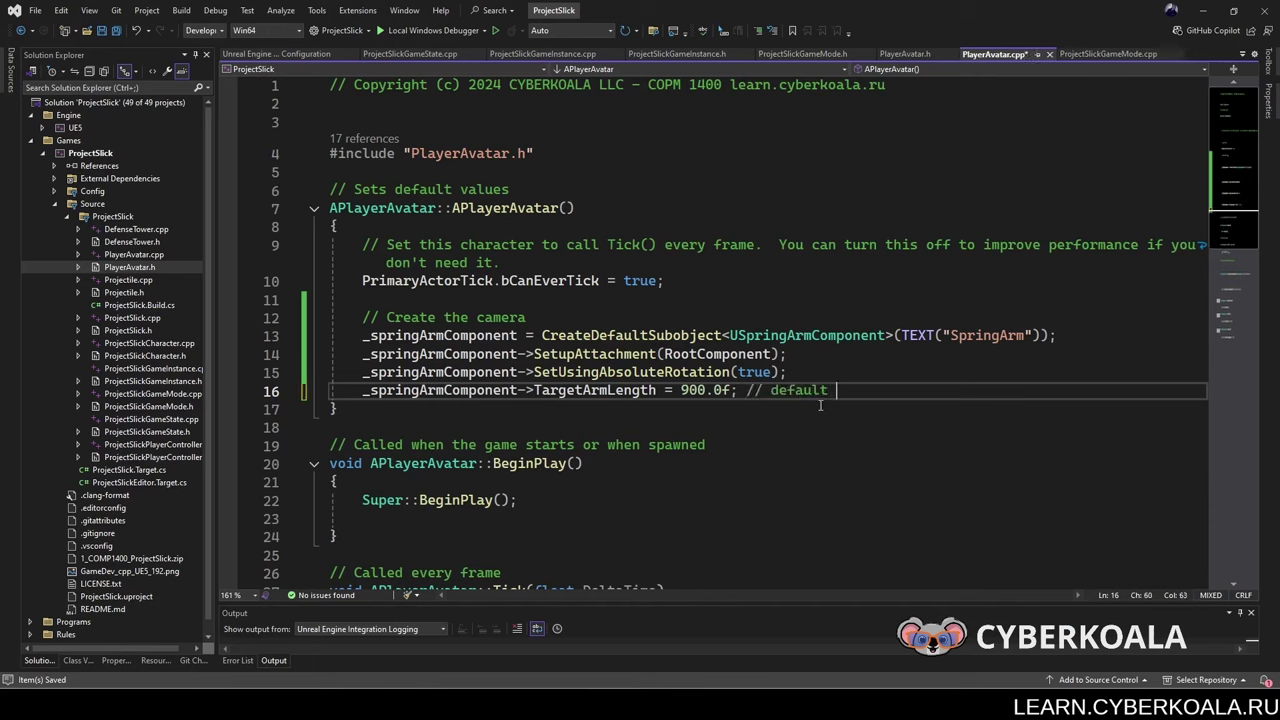
type("1400.f")
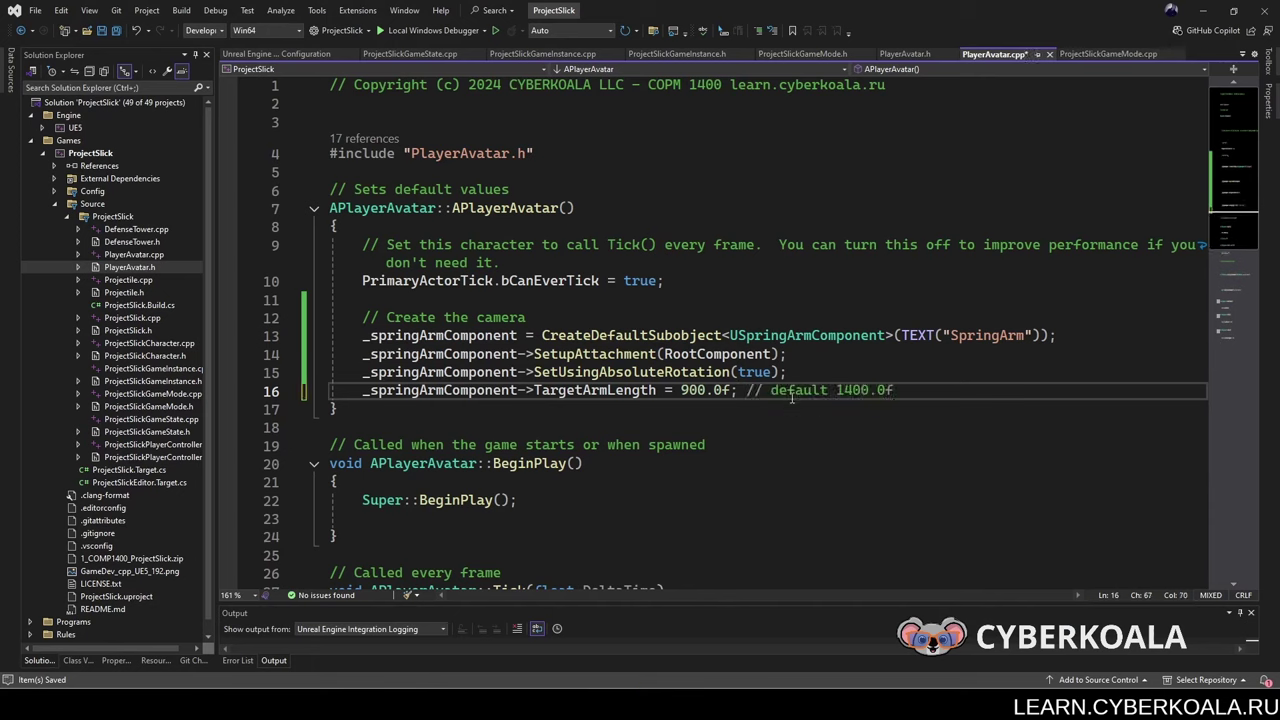
Step: Pitch the spring arm down with SetRelativeRotation(FRotator(-65.f, 0.f, 0.f)) on line 17
double_click(792, 398)
type("Default")
left_click(942, 393)
key("Return")
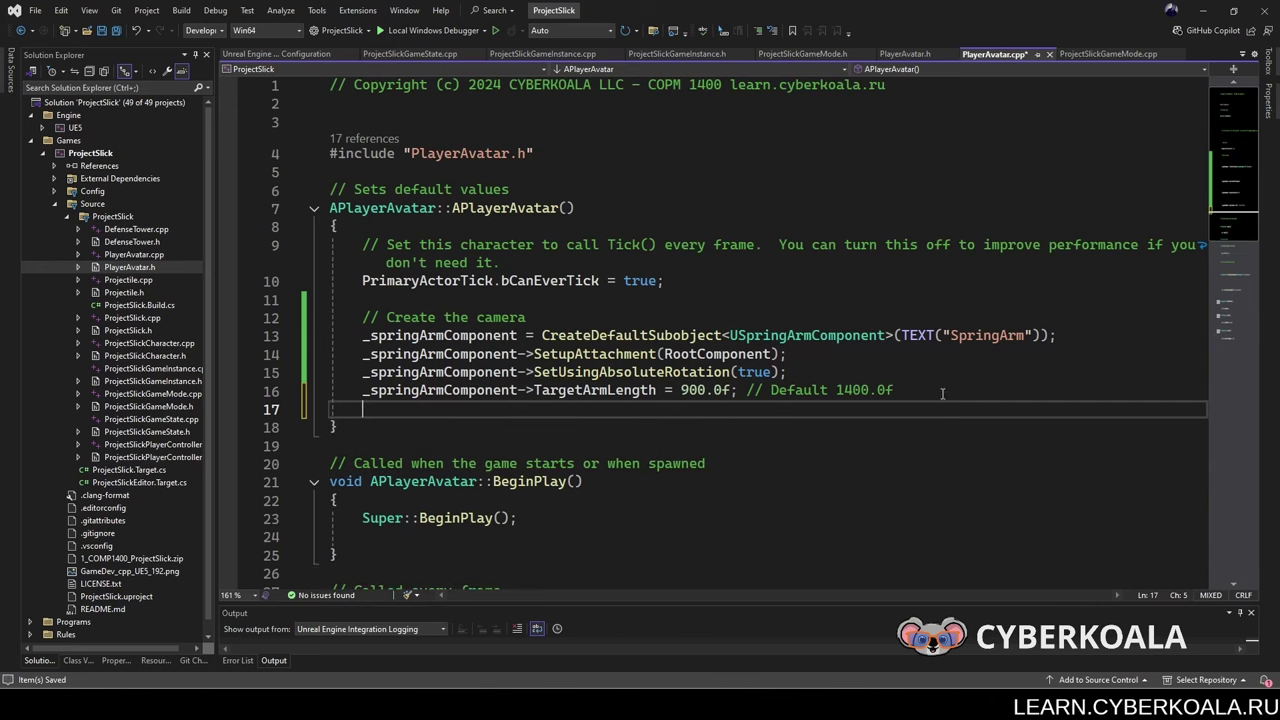
double_click(505, 390)
key("ctrl+c")
left_click(510, 406)
key("ctrl+v")
type("->Se")
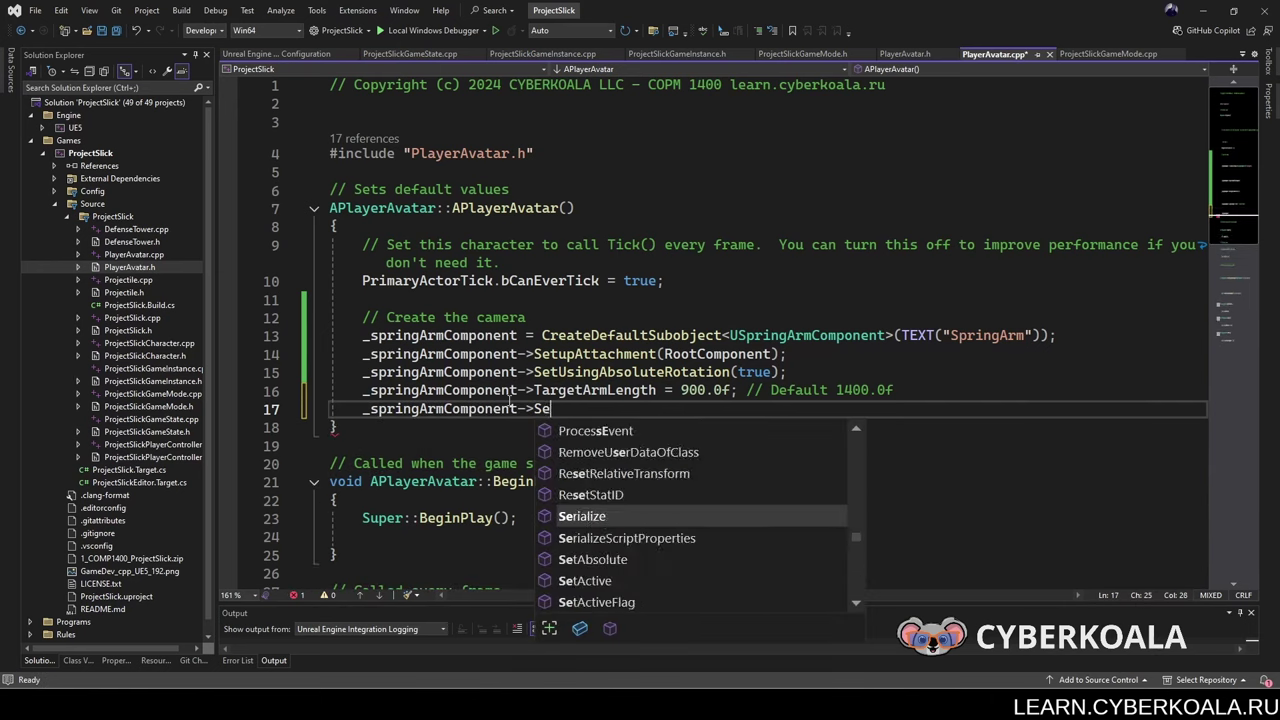
type("tRelativeRo")
key("Tab")
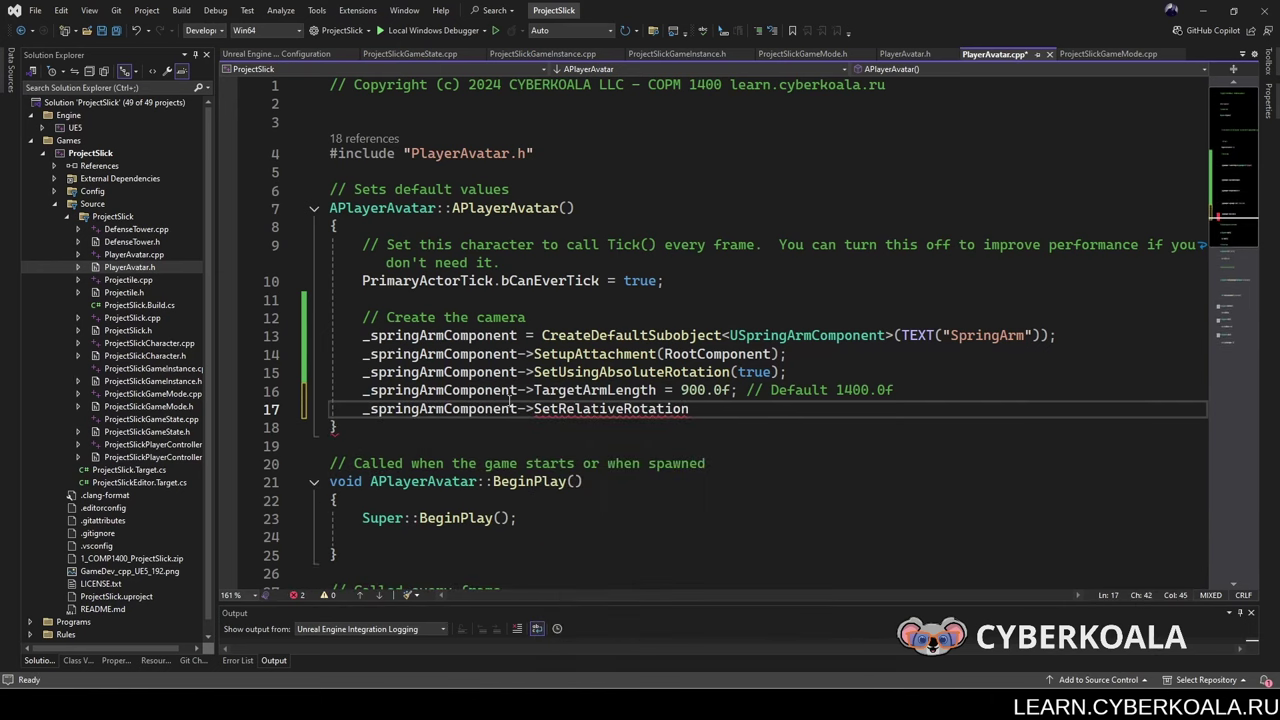
type("(FRotator(-65.")
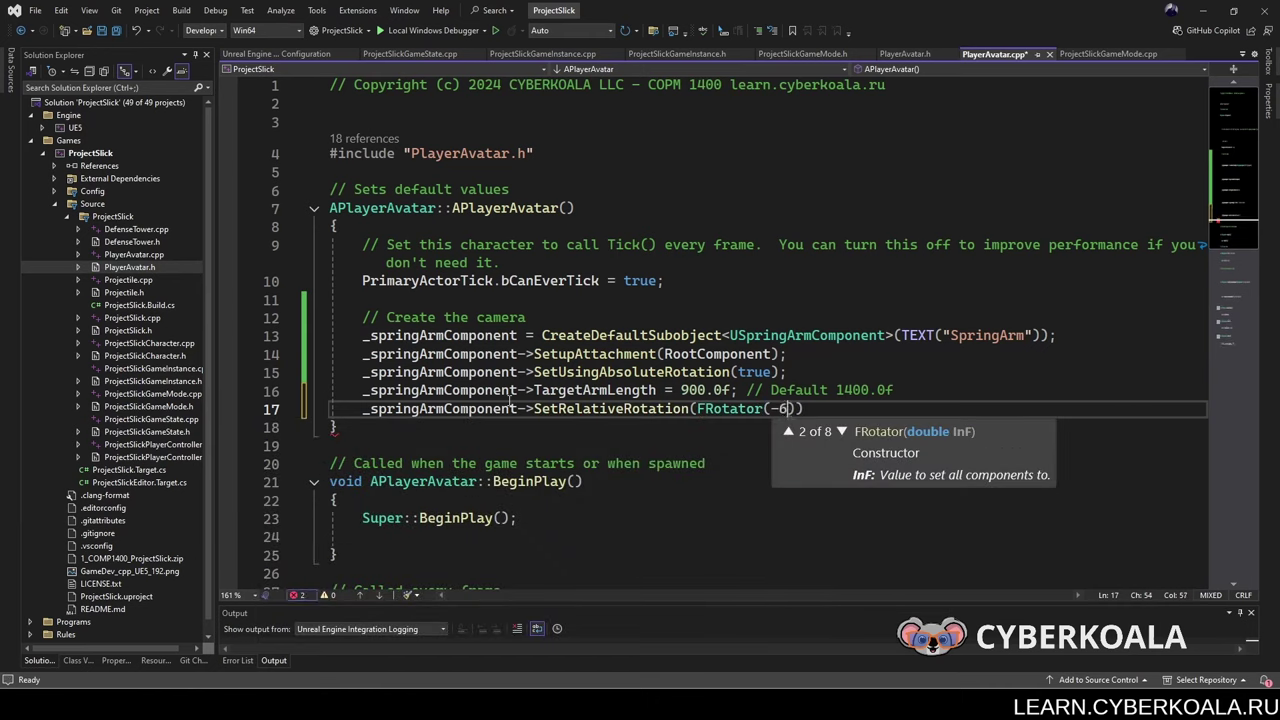
type("f, 0.f, 0.f")
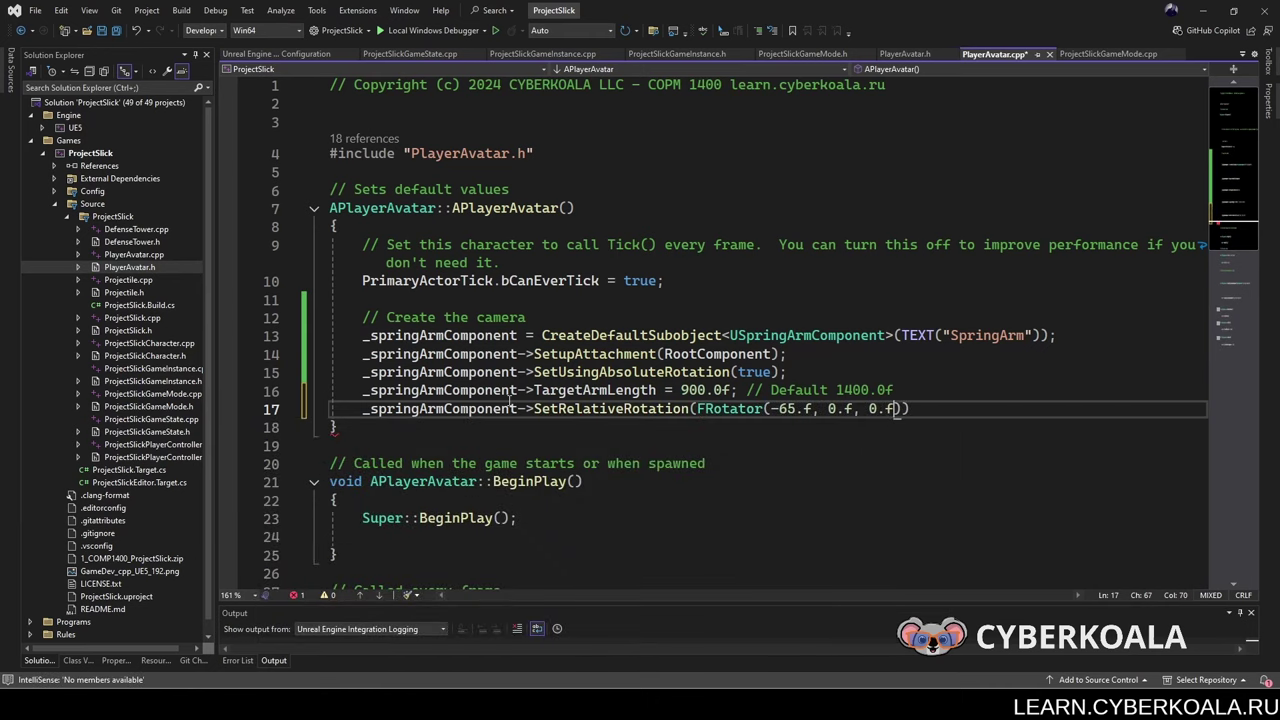
type(");")
Step: Turn off the spring arm's collision test with bDoCollisionTest = false
key("Return")
type("_springArmComponent->bD")
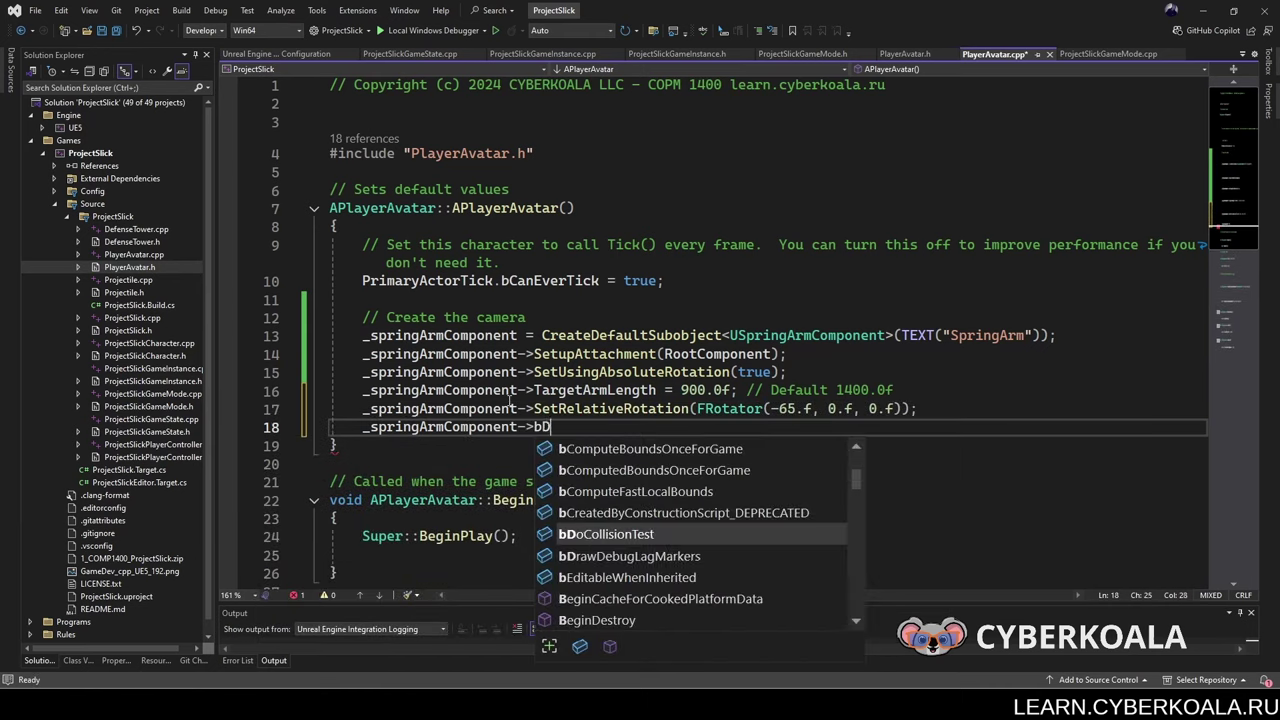
key("Tab")
type("= false;")
key("Return")
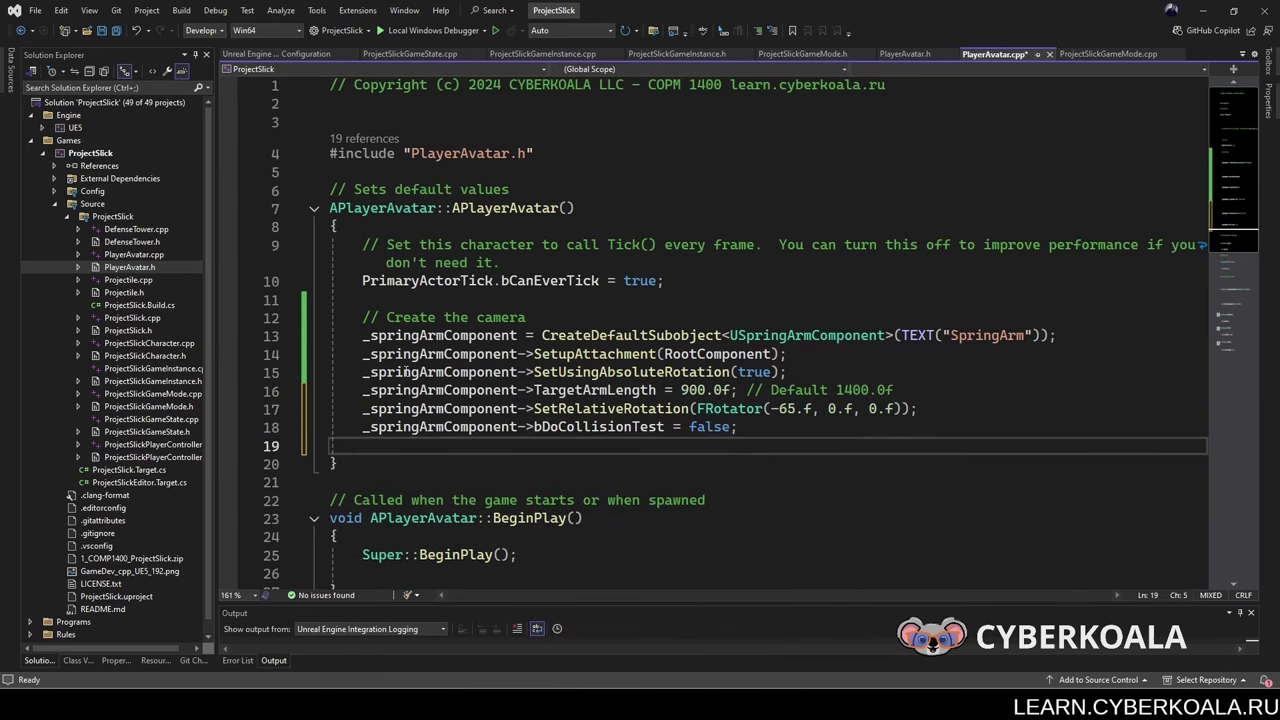
Step: Relabel the comment to 'Spring Arm for camera' and start a '// Create' camera block
double_click(505, 317)
type("Spring Arm for came")
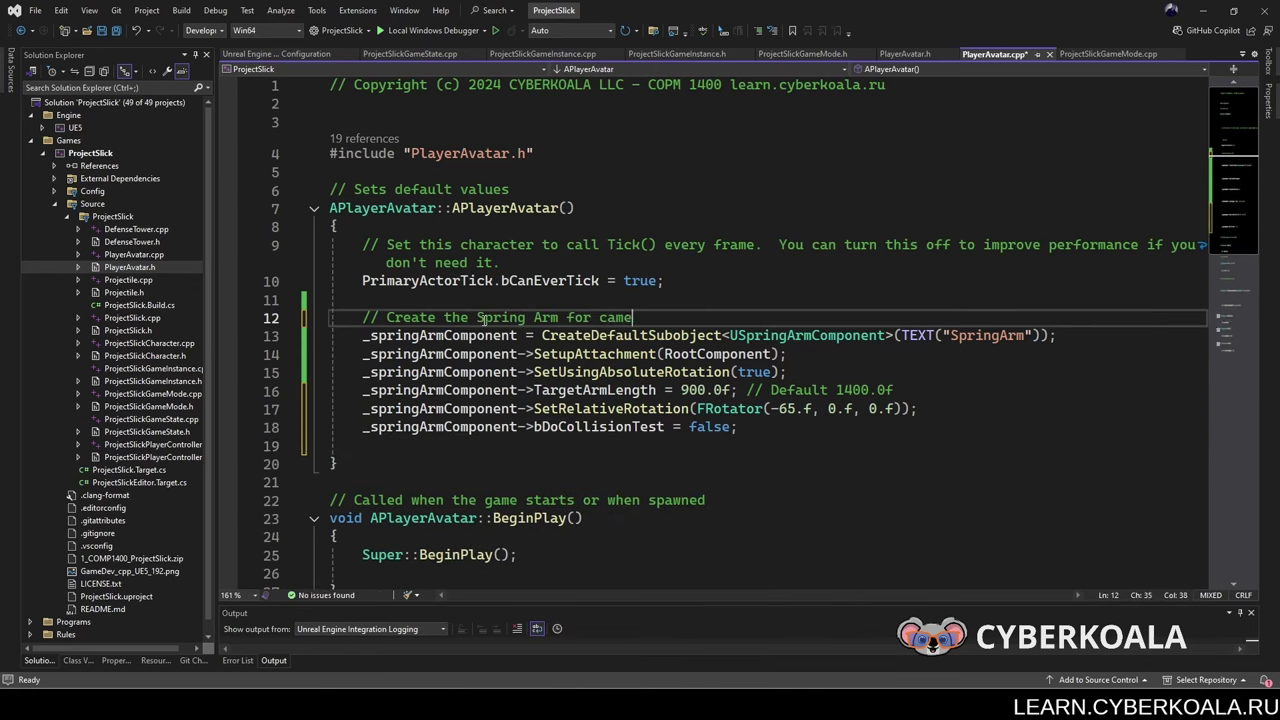
left_click(499, 443)
key("Return")
type("// Create camera")
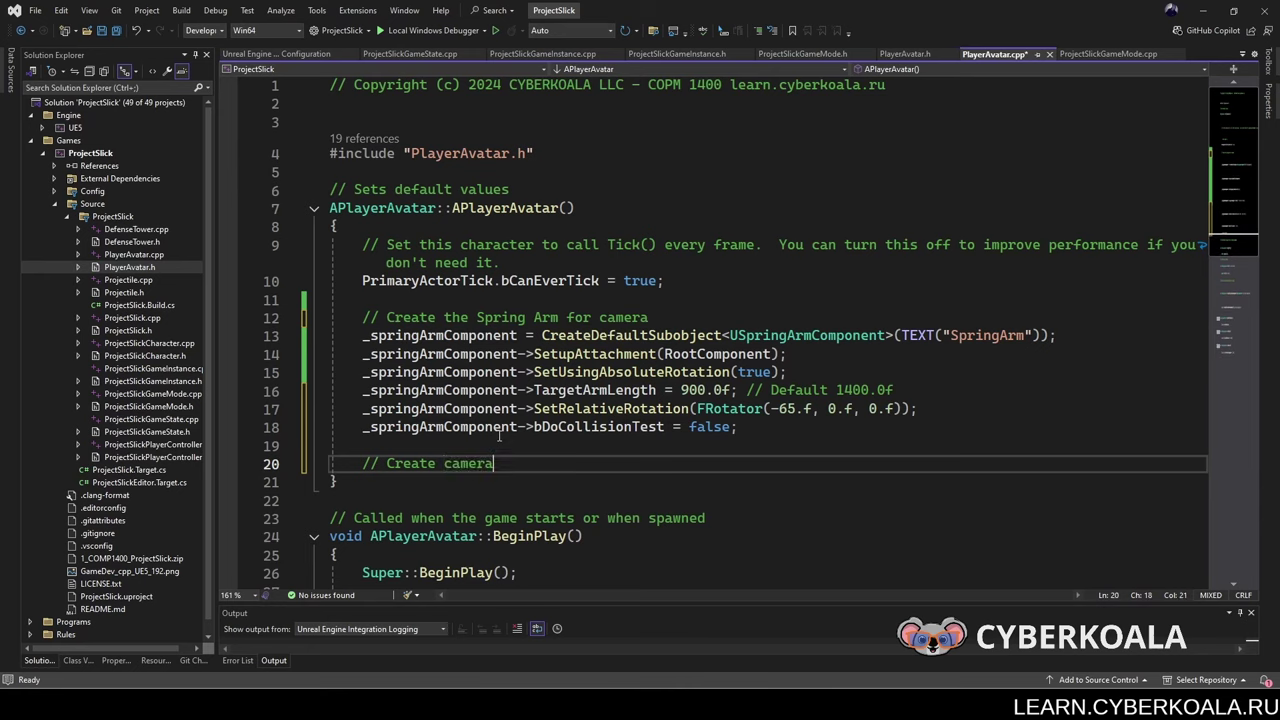
key("Return")
scroll(499, 435, "down", 3)
type("_cameraComponent")
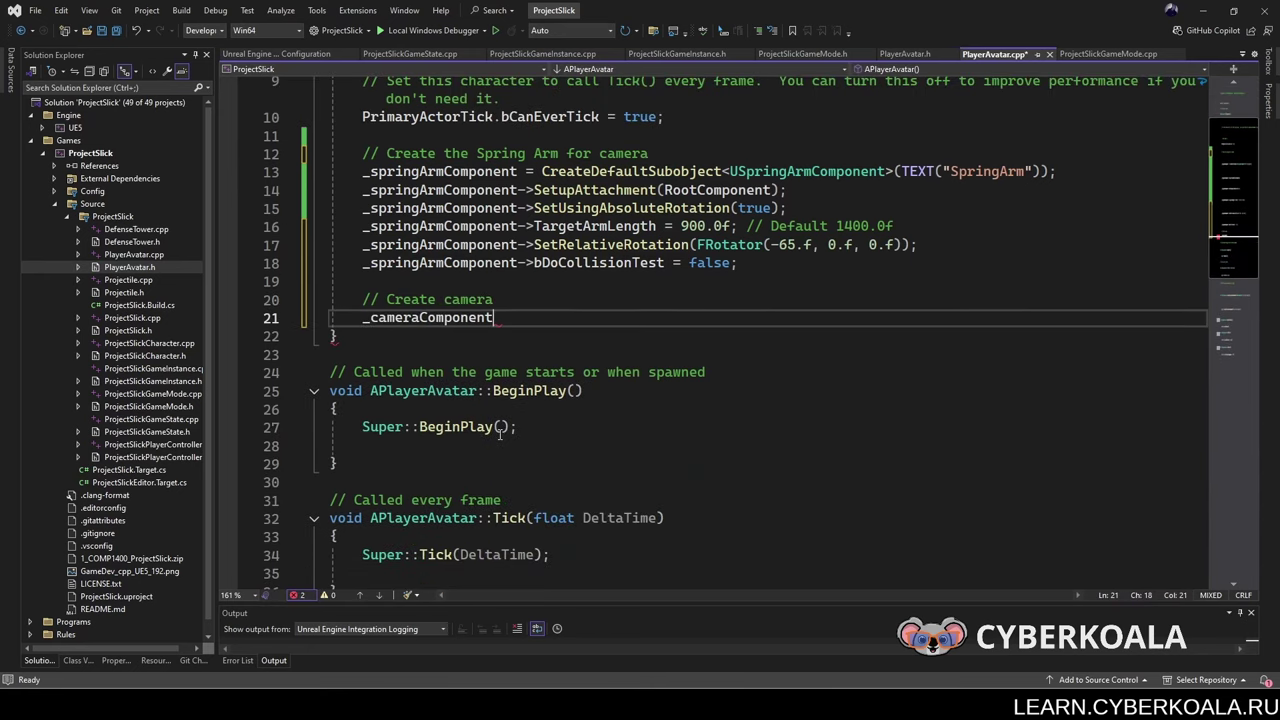
Step: Create _cameraComponent as a UCameraComponent default subobject named 'Camera'
left_click_drag(541, 172, 1030, 176)
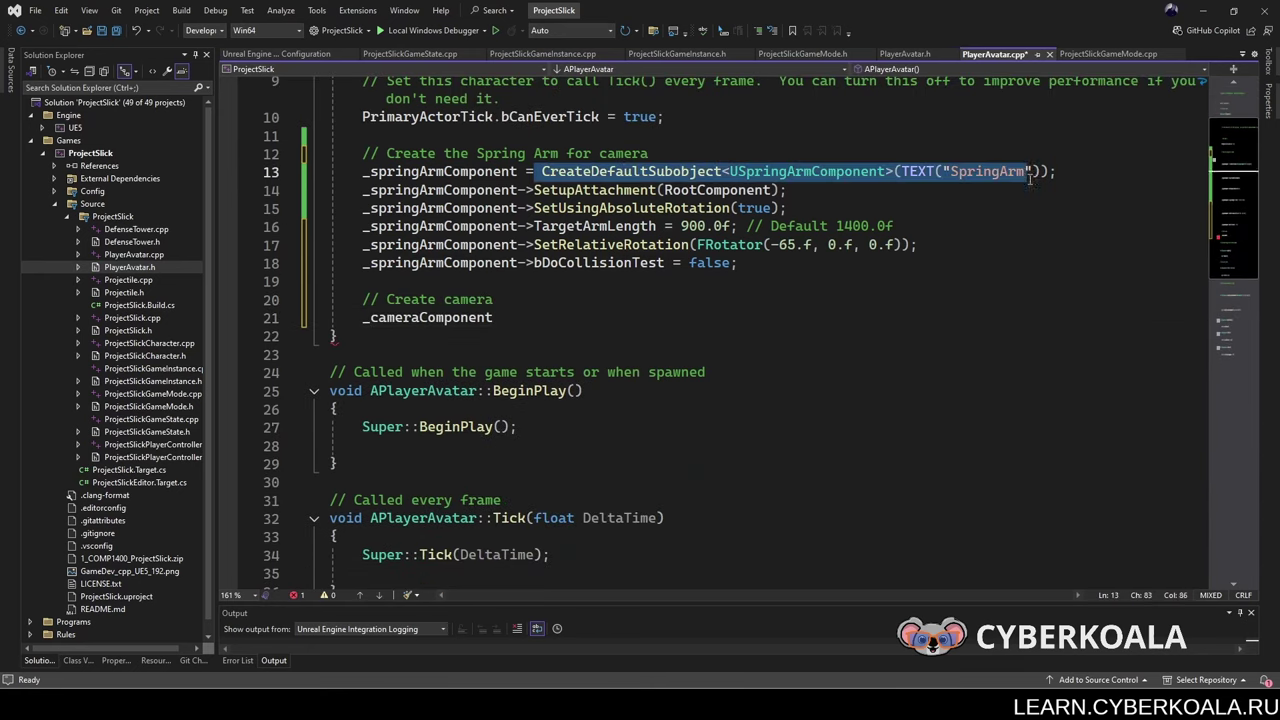
key("ctrl+c")
left_click(793, 314)
key("ctrl+v")
key("Home")
key("ctrl+Right")
type("=")
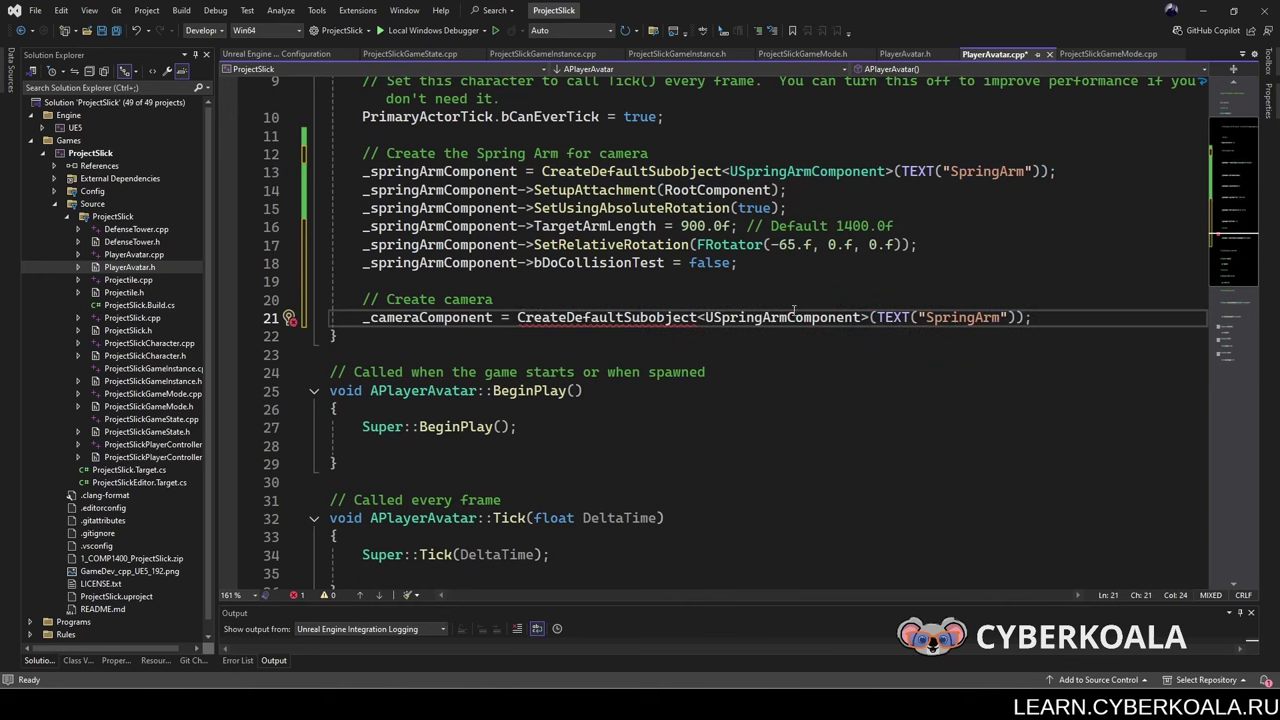
double_click(793, 316)
type("UCamera")
key("Tab")
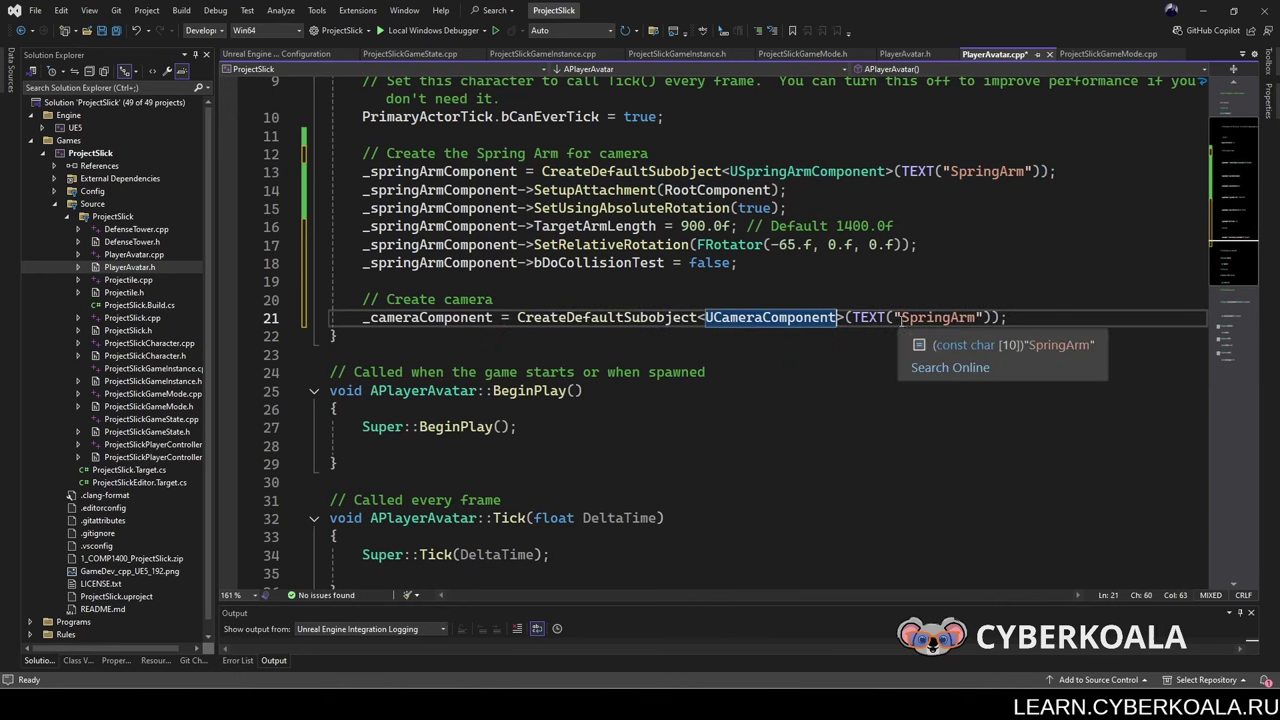
double_click(901, 318)
type("Camera")
Step: Attach the camera to _springArmComponent at USpringArmComponent::SocketName
left_click(1025, 323)
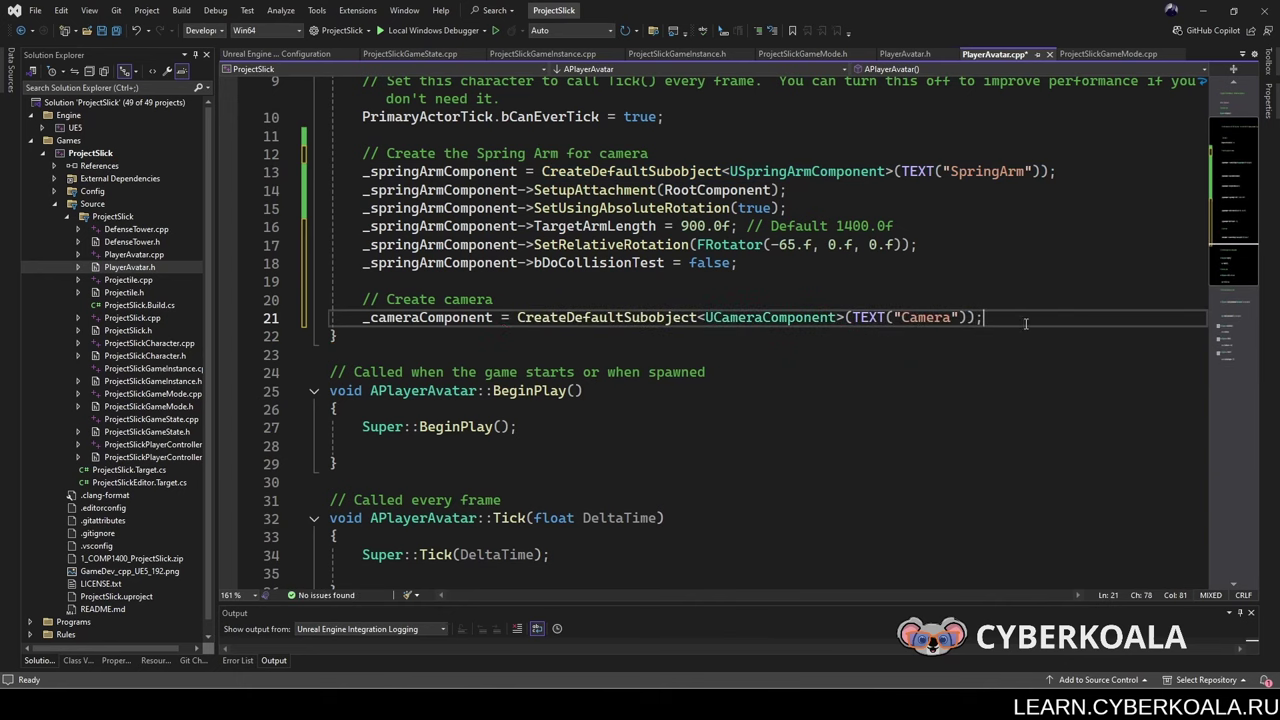
key("Return")
type("_cameraComponent->Setup")
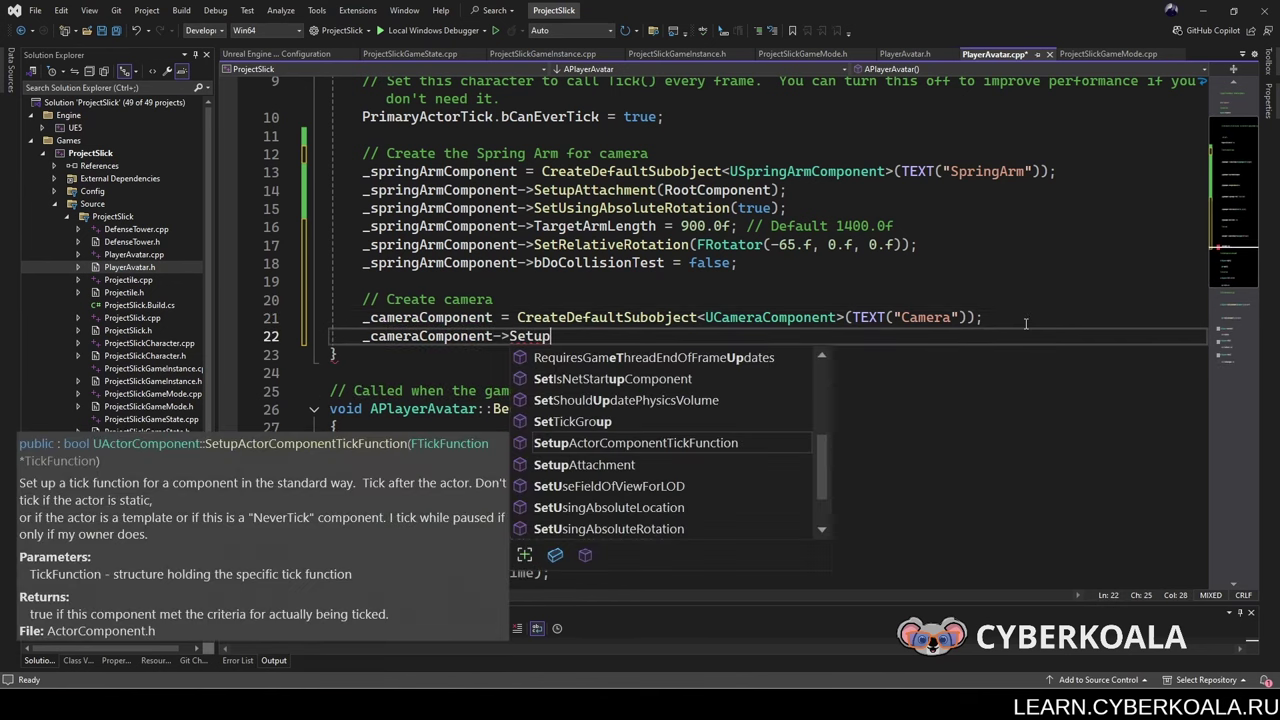
key("Down")
key("Tab")
type("(_spr")
key("Tab")
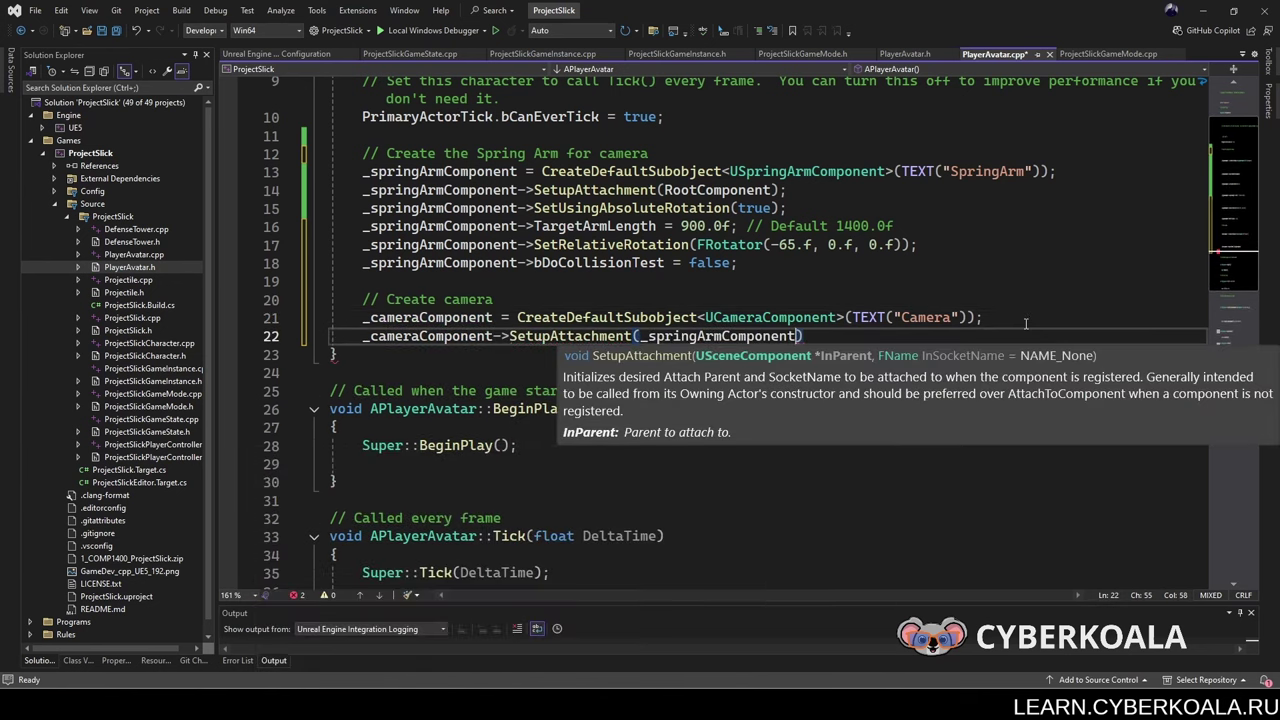
type(", USpringAr")
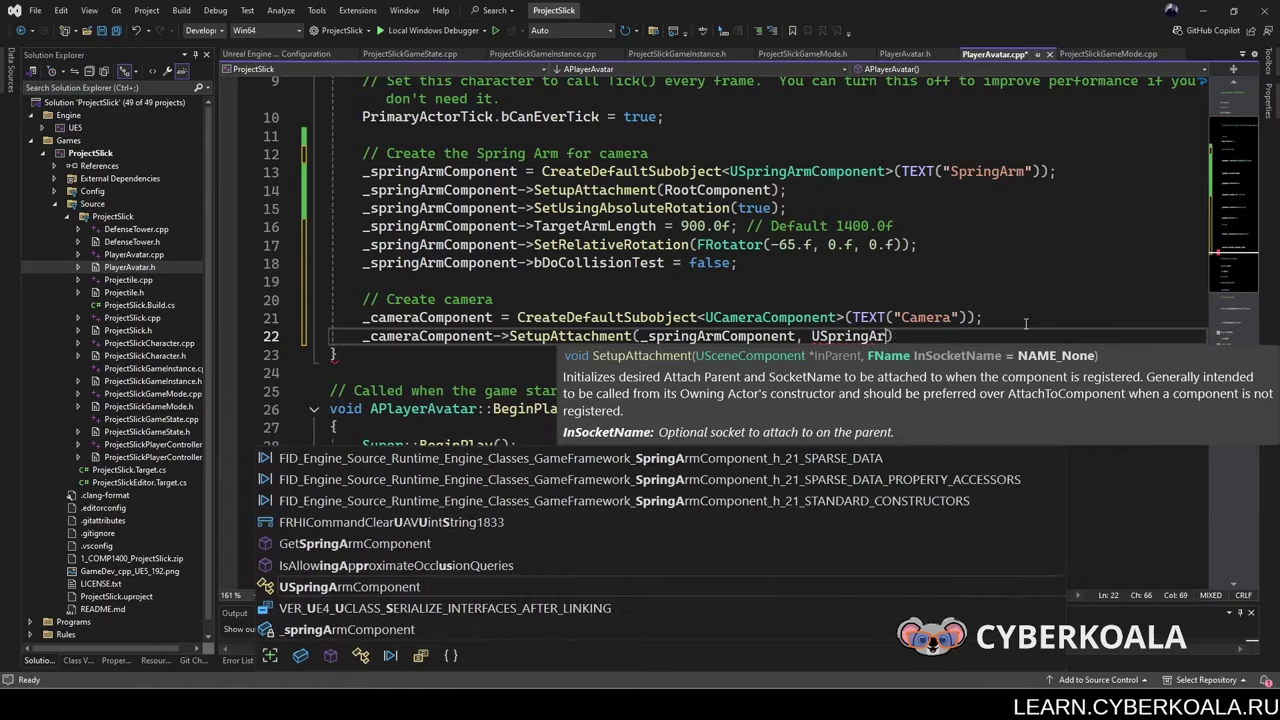
key("Tab")
type("::")
key("Tab")
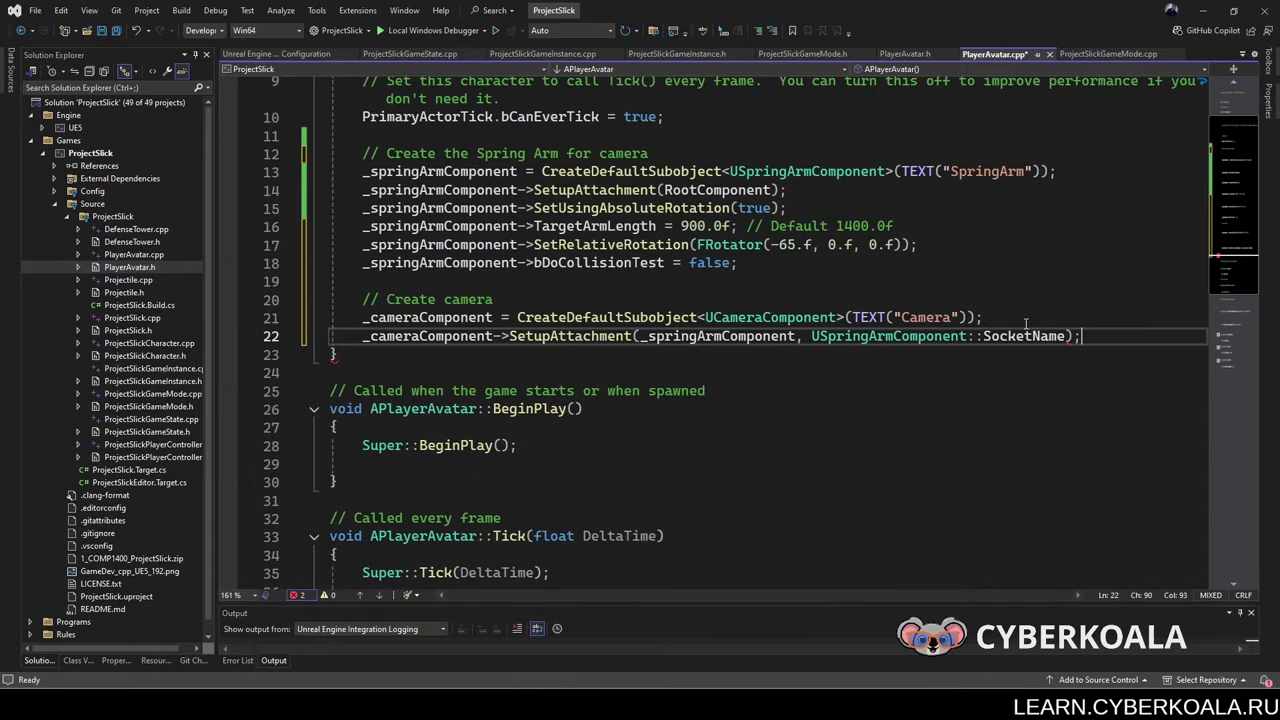
Step: Set _cameraComponent->bUsePawnControlRotation = false and save PlayerAvatar.cpp, cancelling Save As
key("Return")
type("_cameraComponent->bUsePaw")
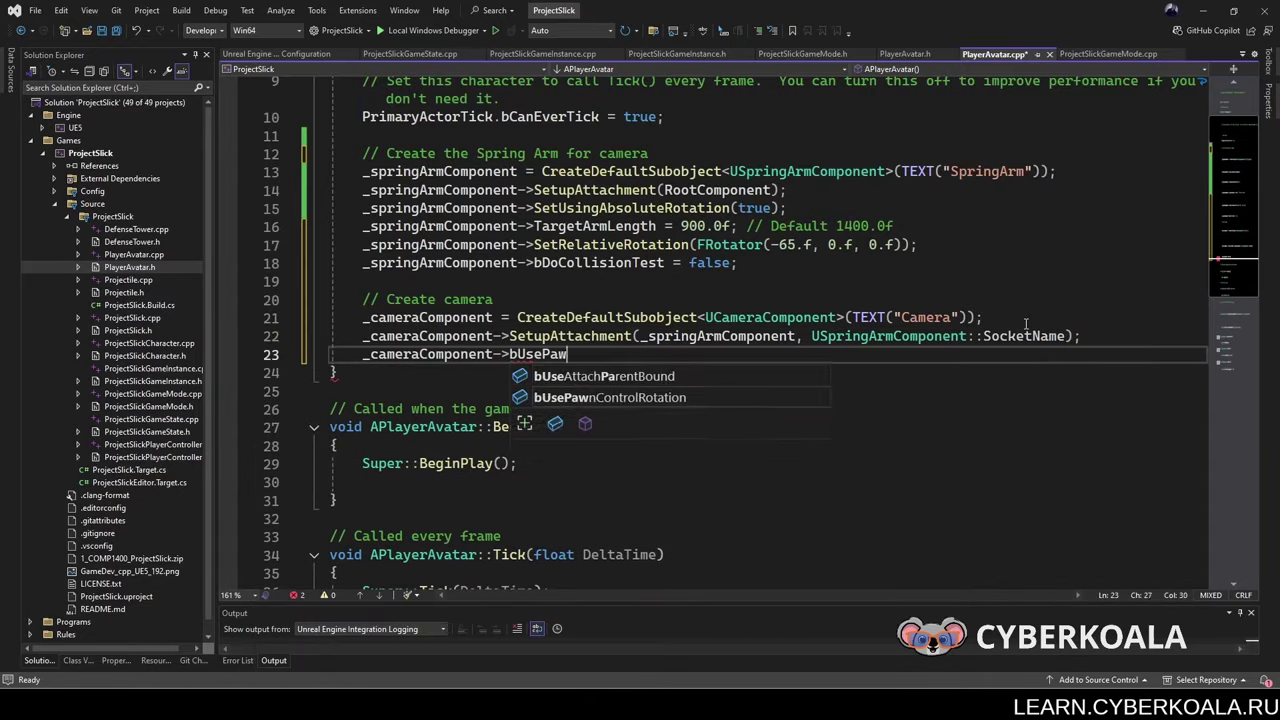
key("Tab")
type("= false;")
key("ctrl+s")
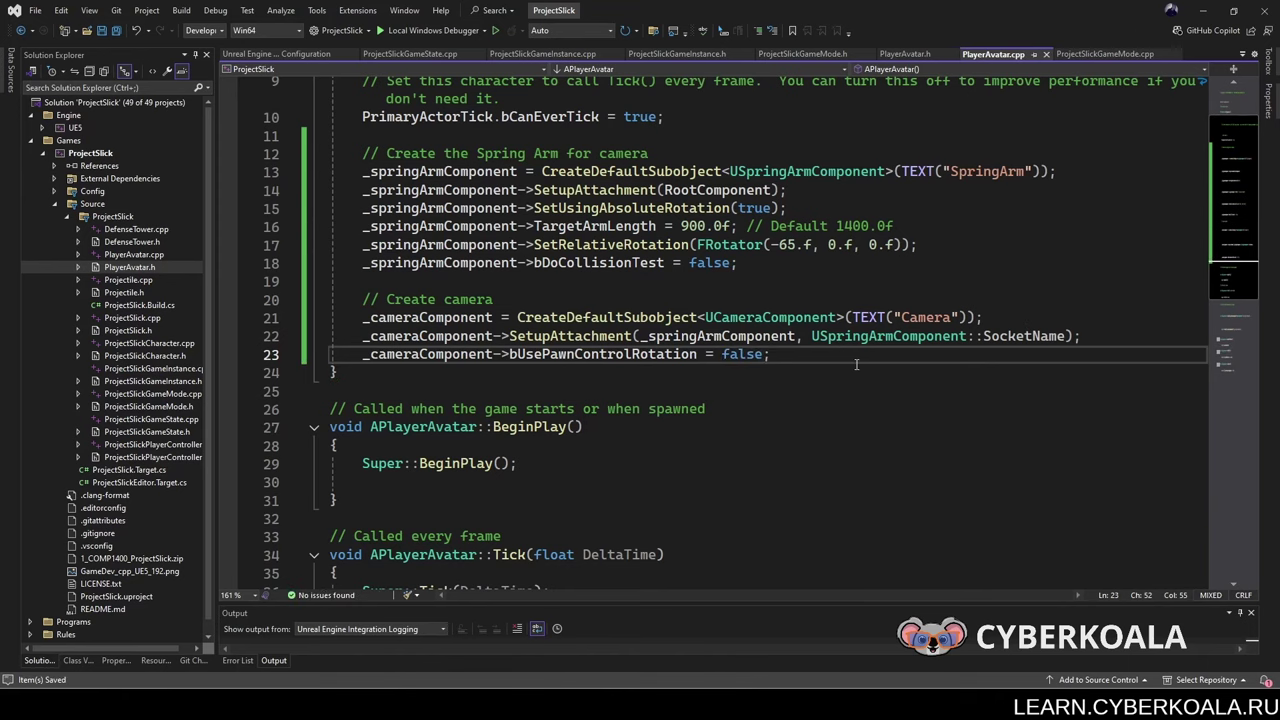
key("Return")
key("ctrl+s")
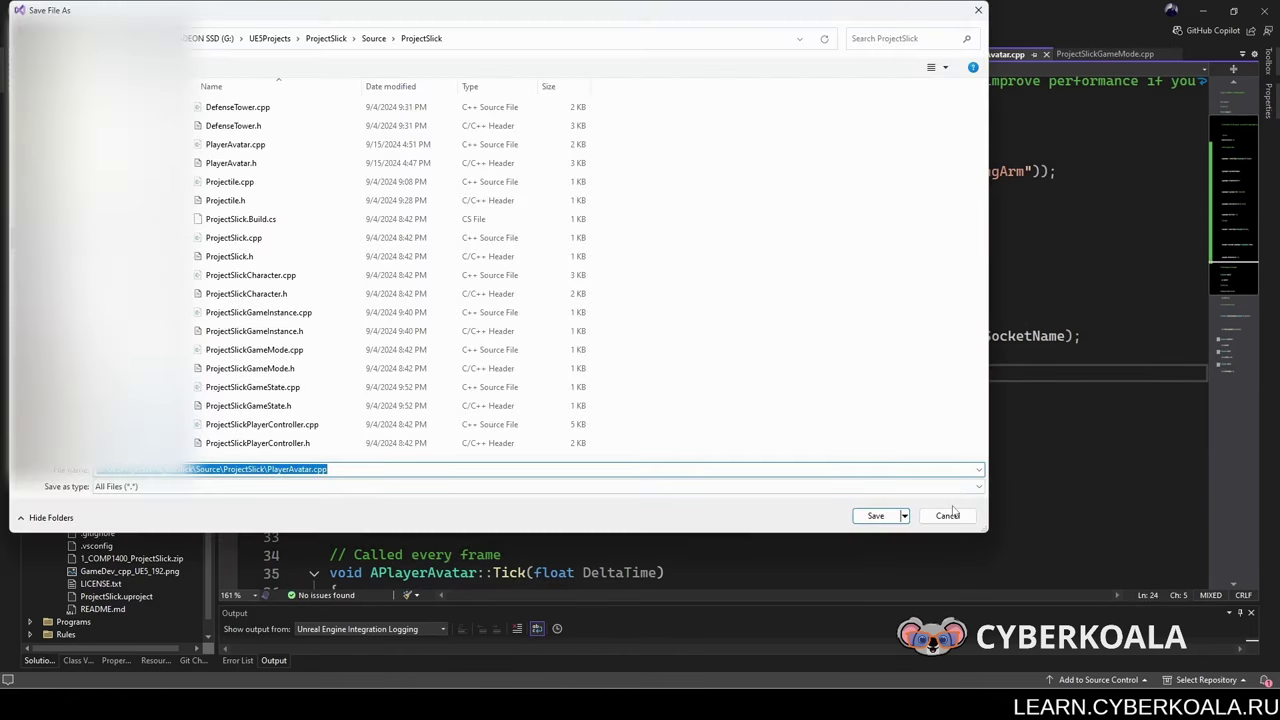
left_click(950, 514)
key("ctrl+s")
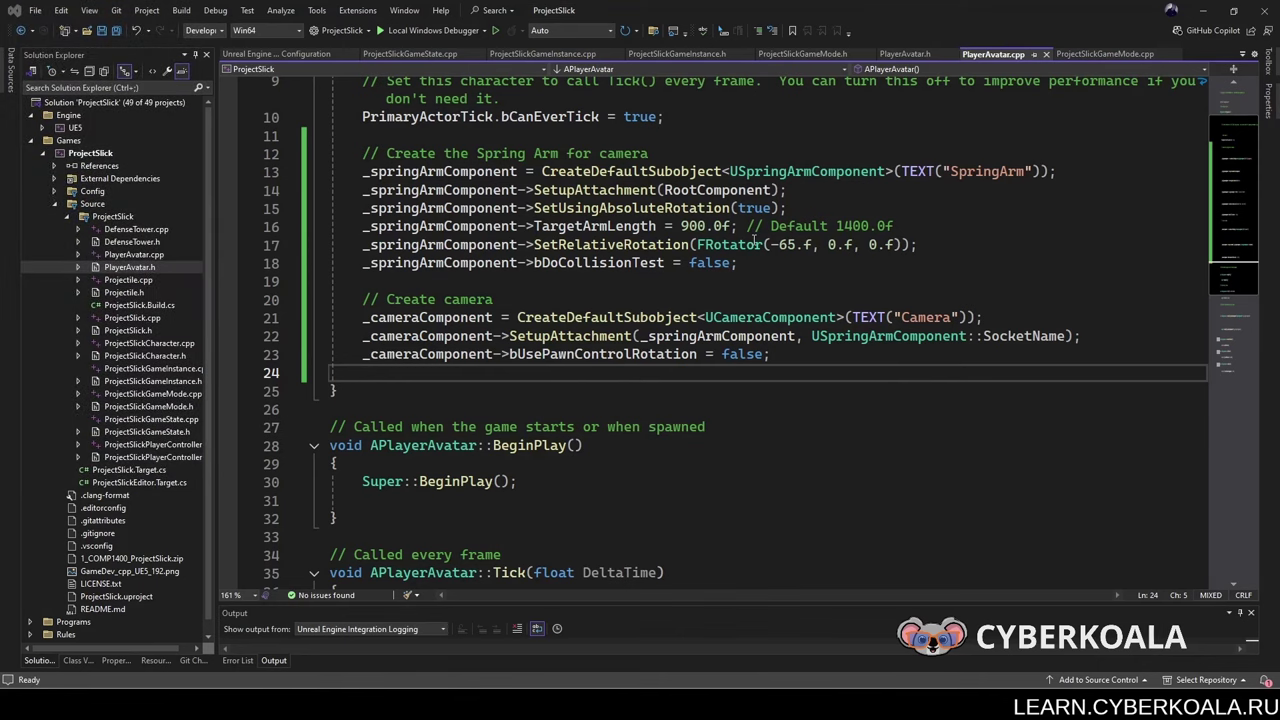
scroll(754, 238, "up", 3)
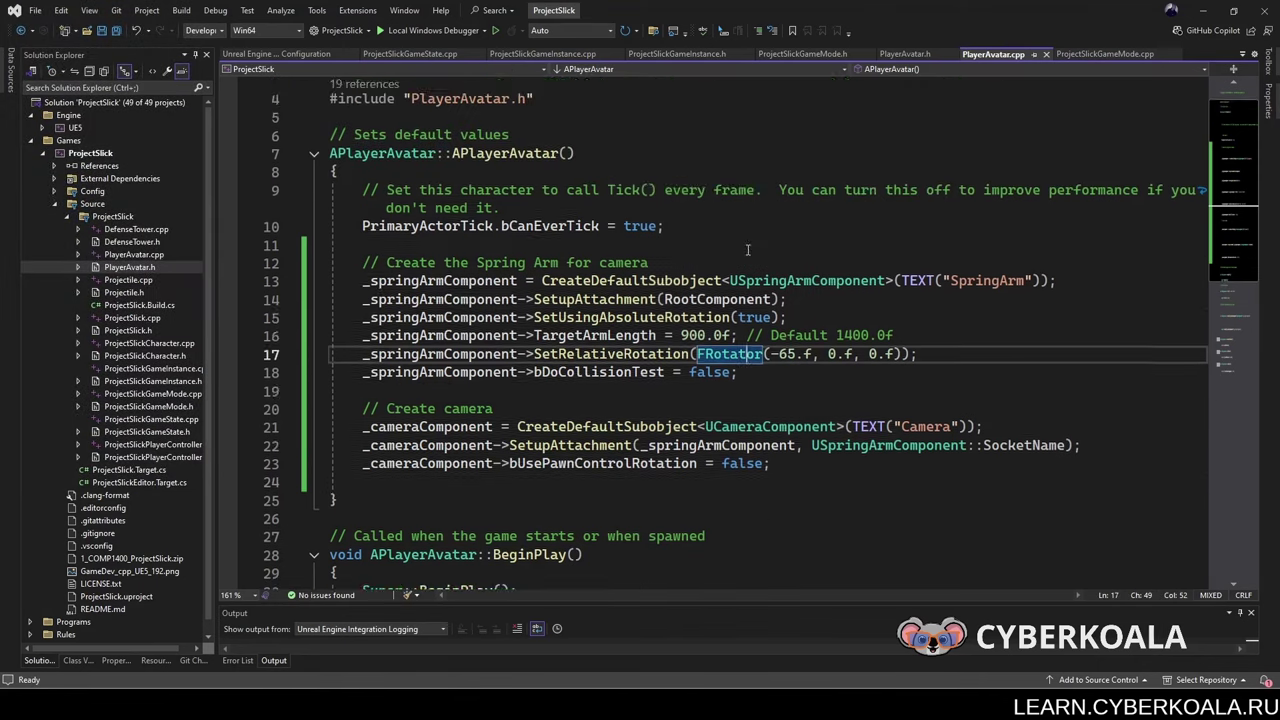
left_click_drag(362, 281, 668, 283)
Step: Add an 'Orient rotation to running direction' comment below line 10
left_click(668, 283)
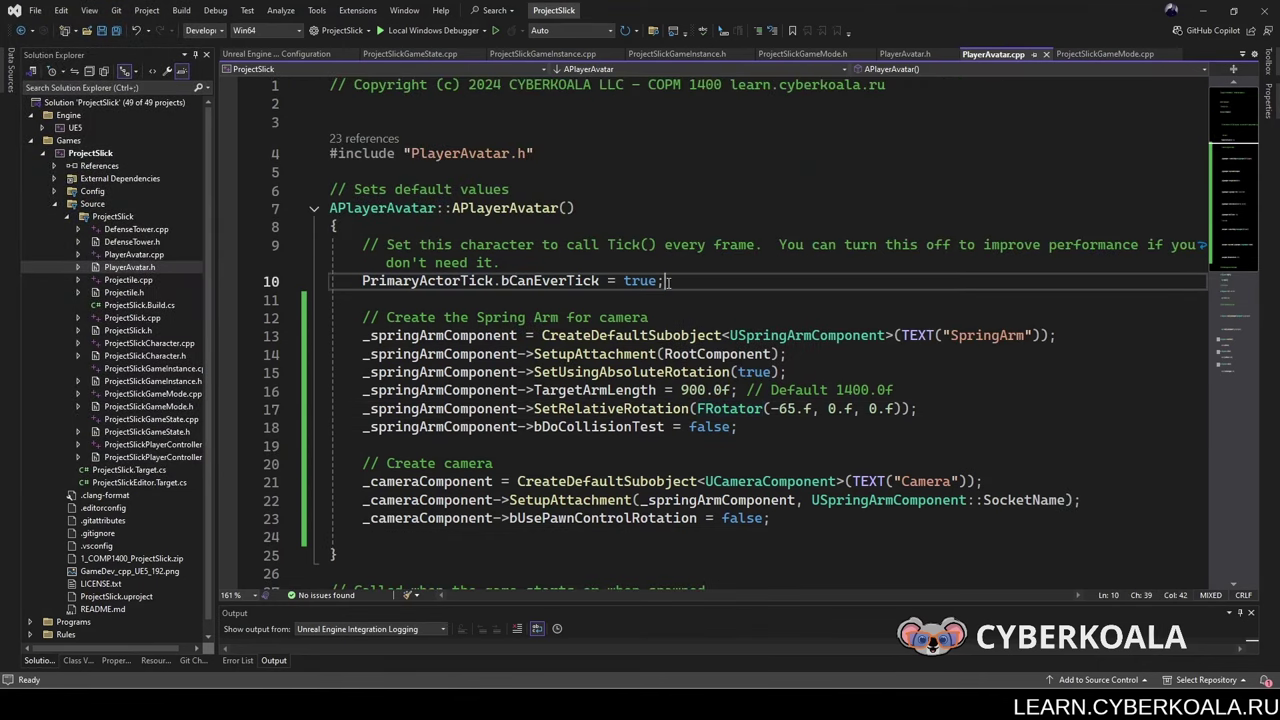
key("Return")
type("bUse")
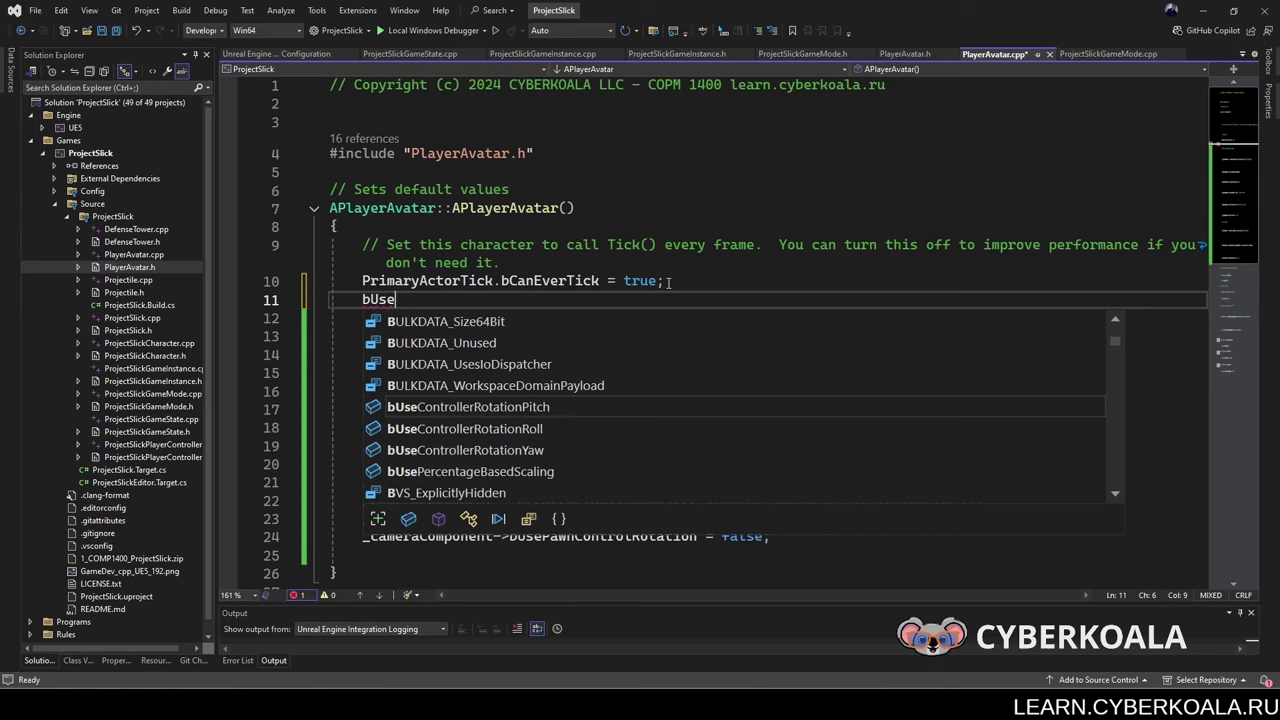
key("BackSpace")
key("BackSpace")
key("BackSpace")
key("Return")
type("// O")
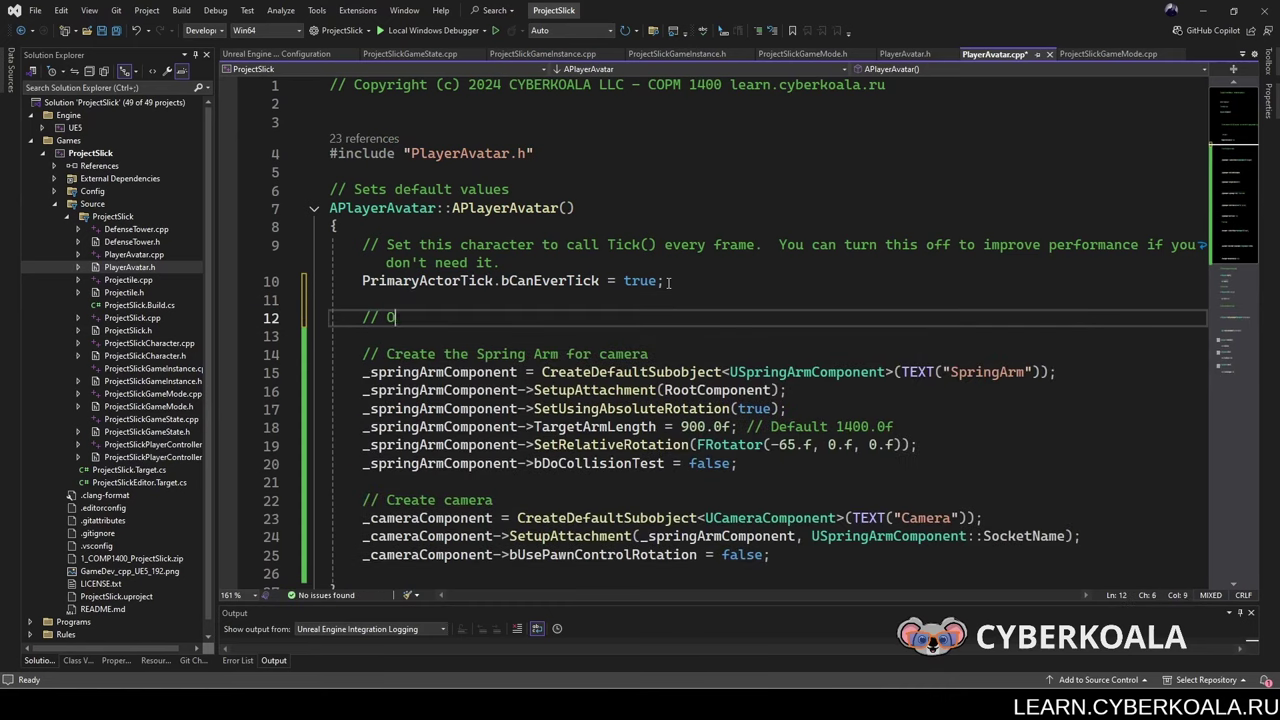
type("rient")
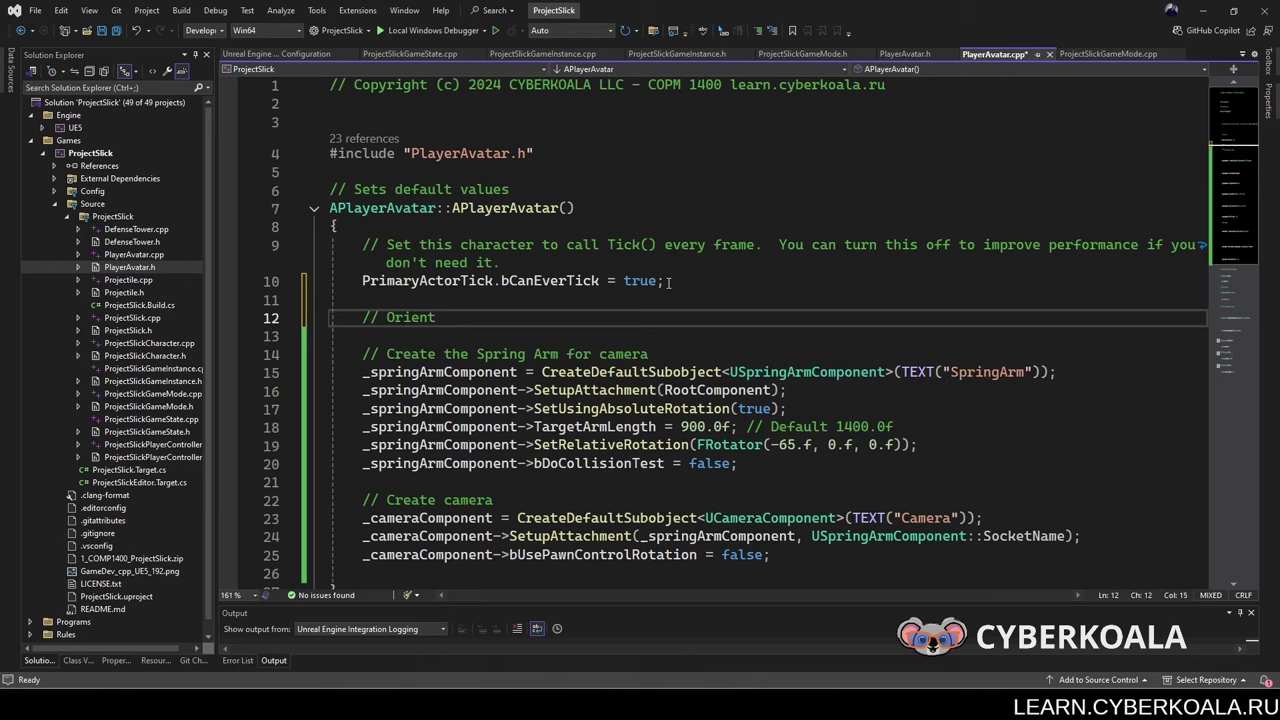
type(" to ru")
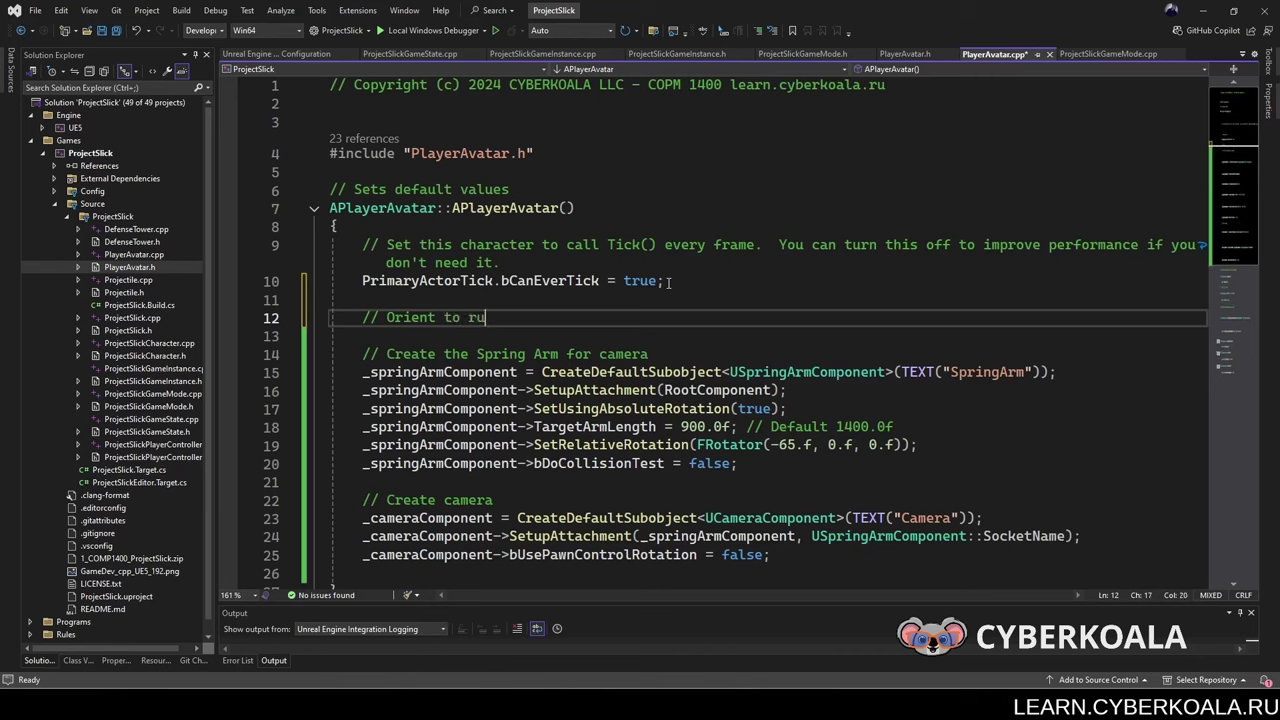
type("nning direct")
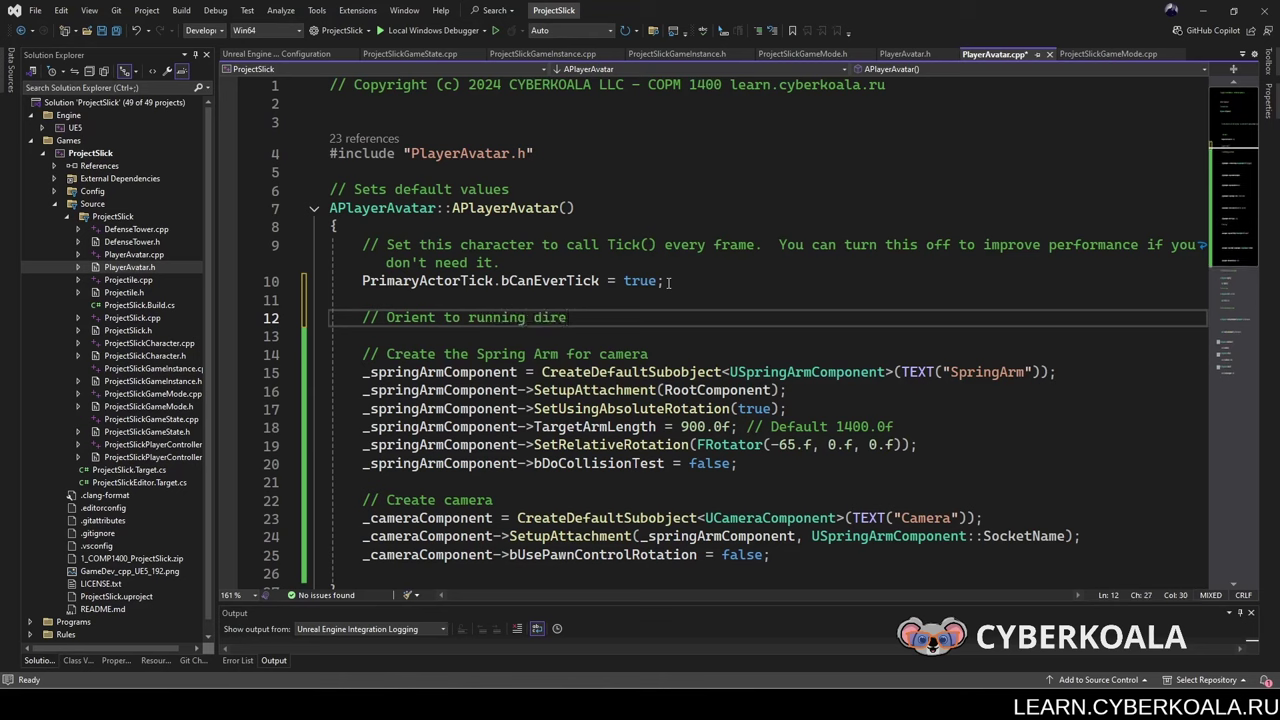
type("ion (")
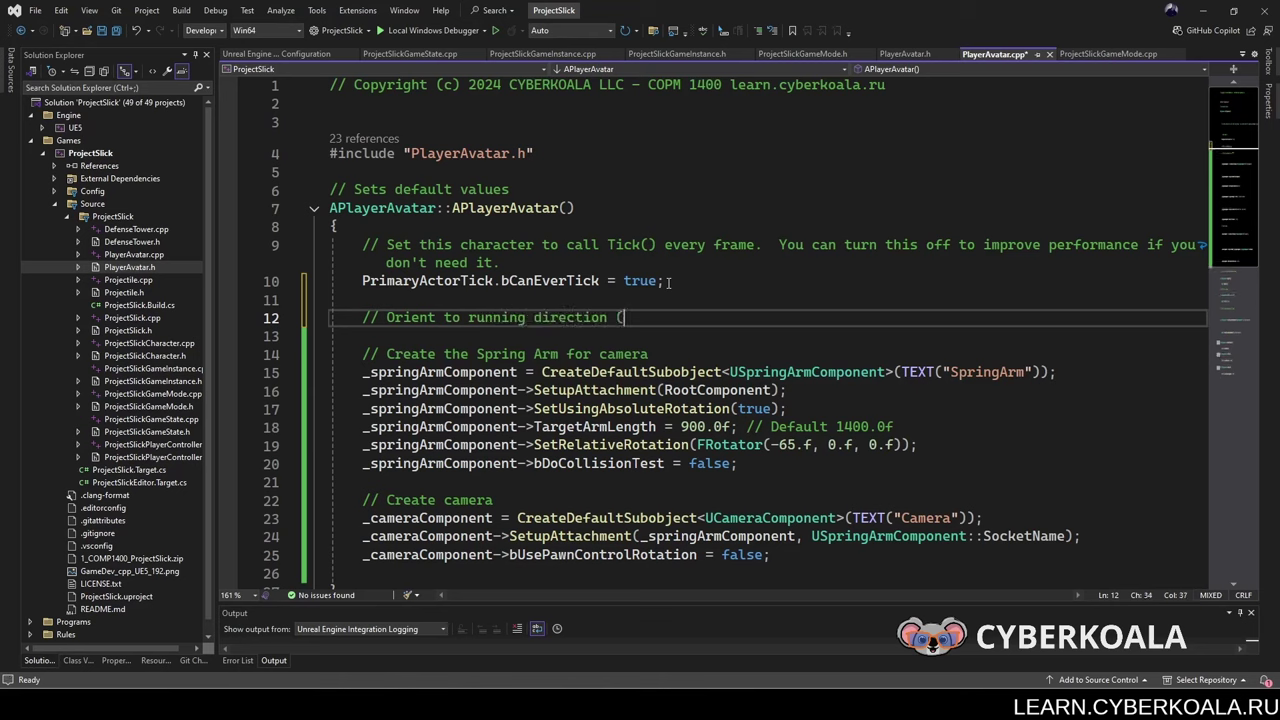
type("controll by player")
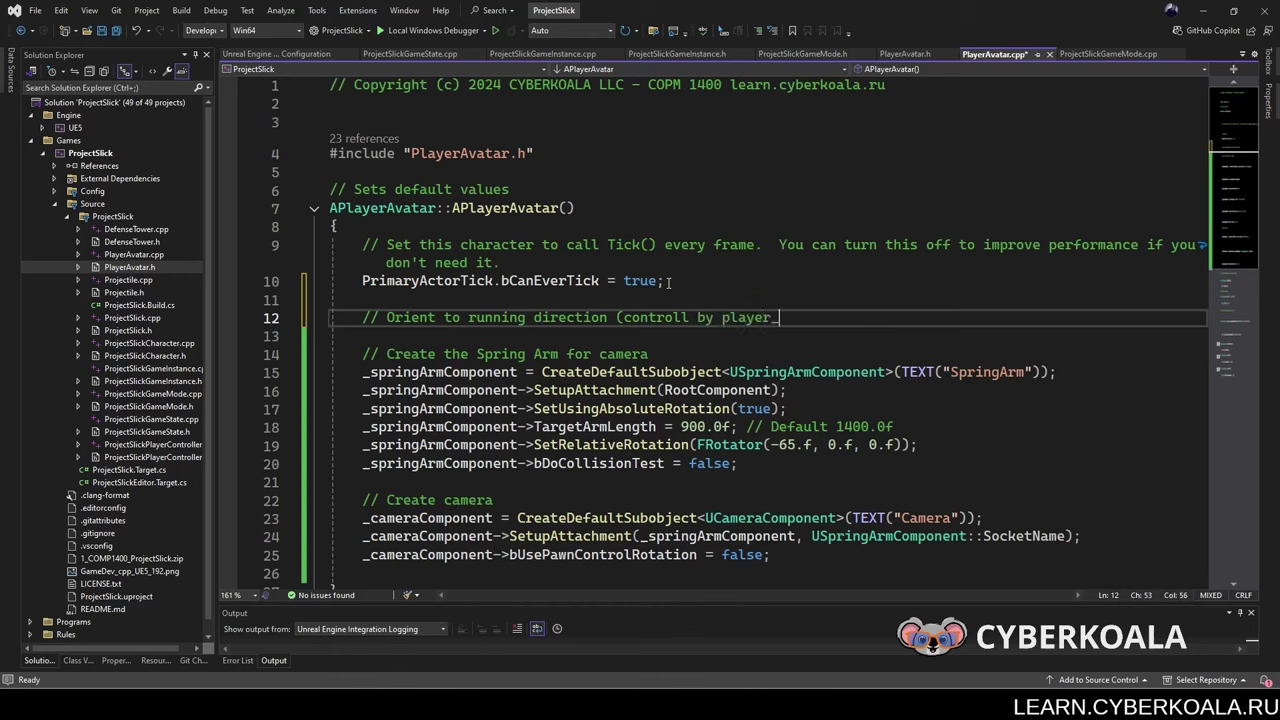
key("ctrl+Left")
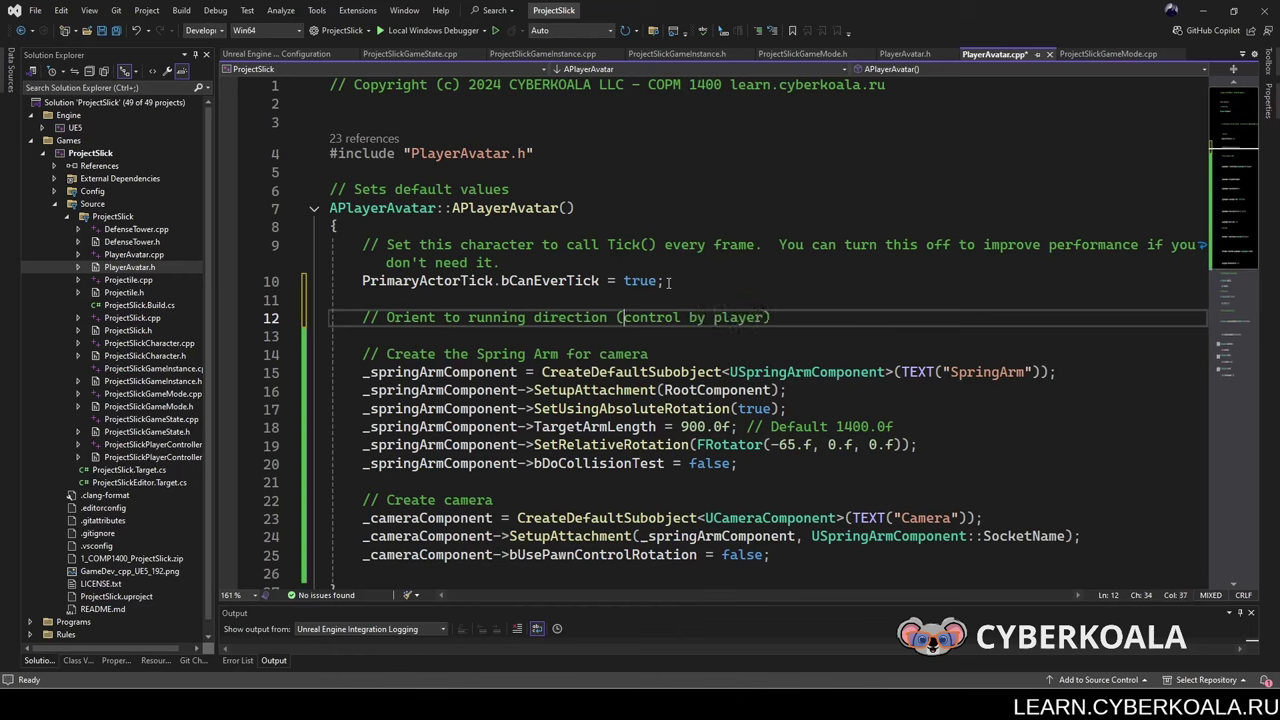
type("rotation contro")
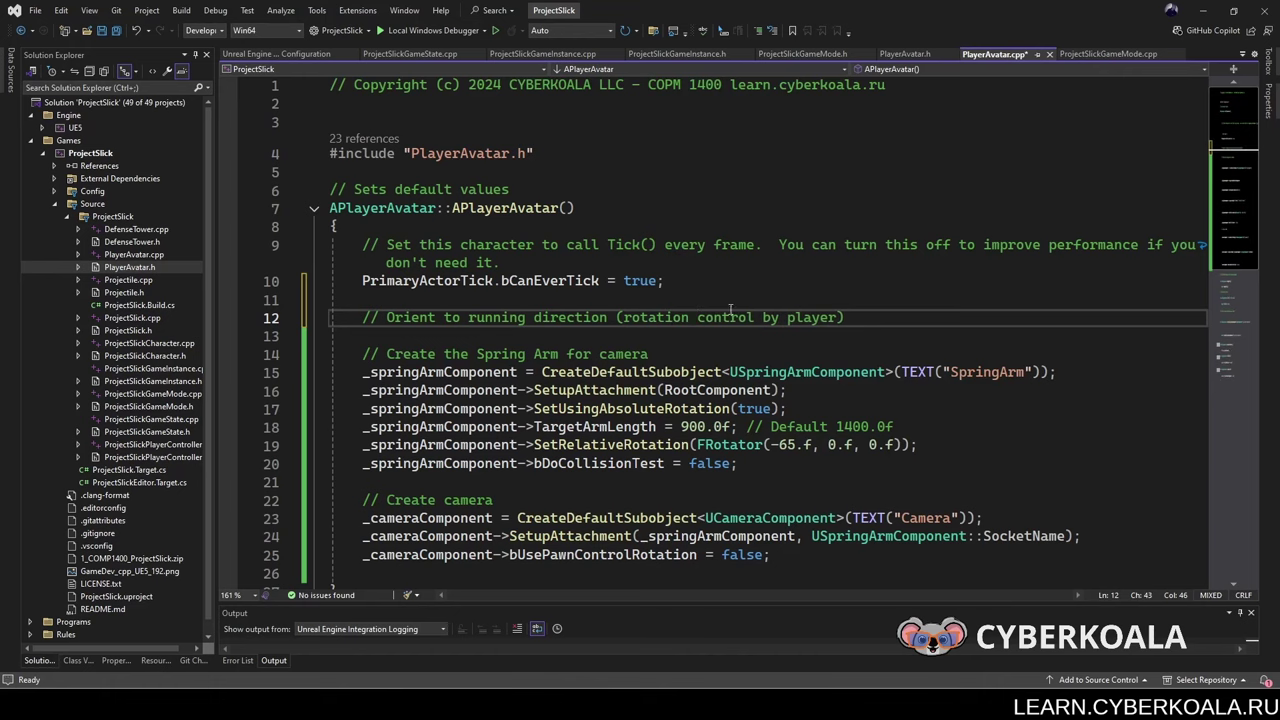
type("lled")
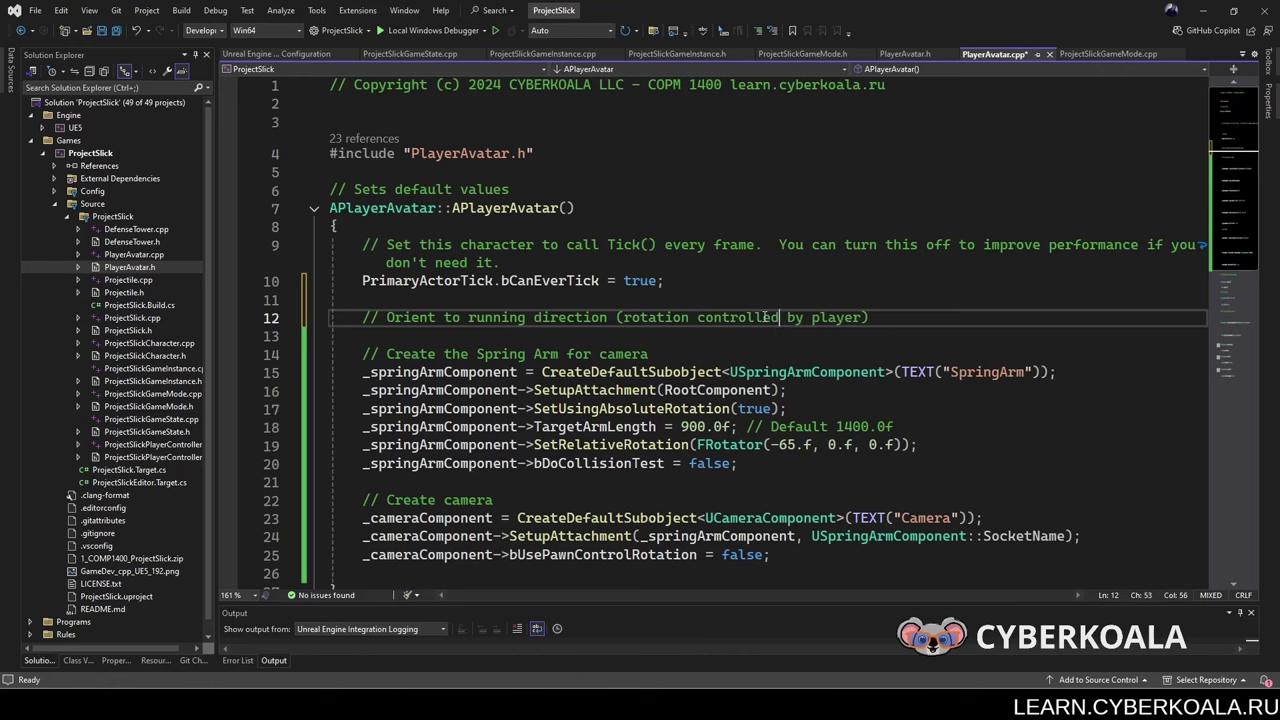
Step: Set bUseControllerRotationPitch and bUseControllerRotationYaw to false under the comment
key("Return")
type("bU")
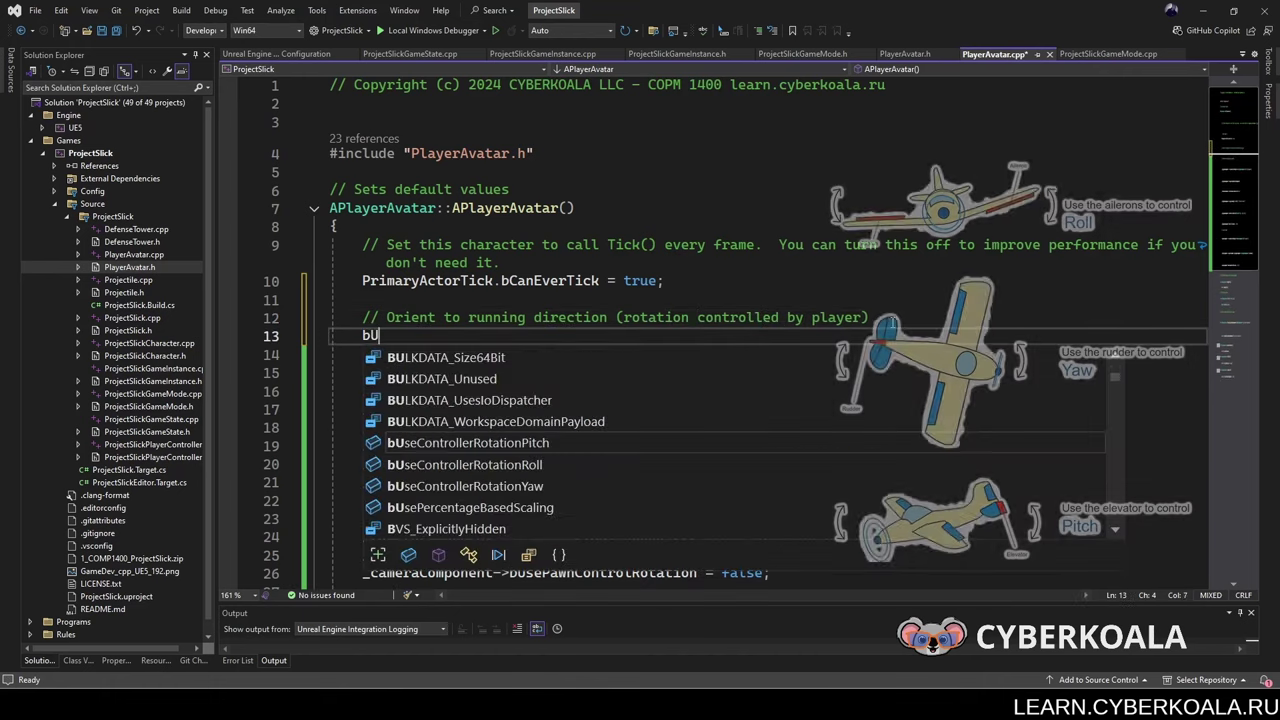
type("seControllerR")
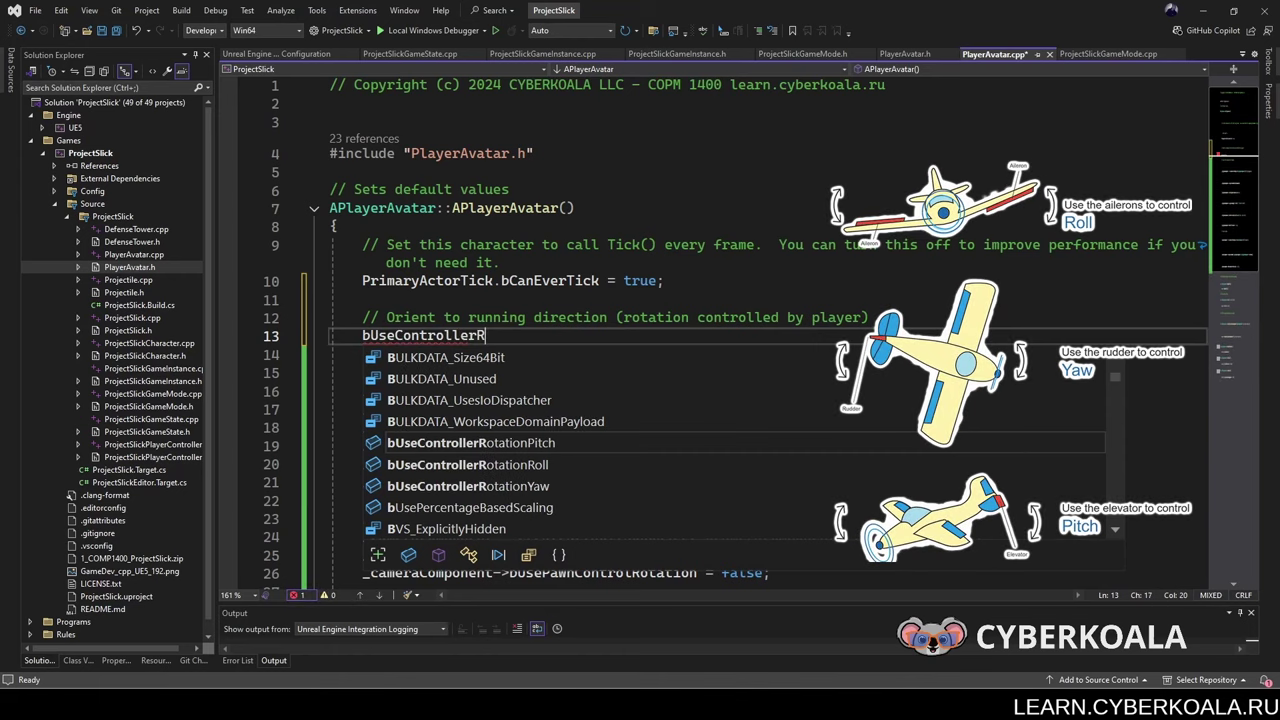
type("o")
key("Tab")
type("= f")
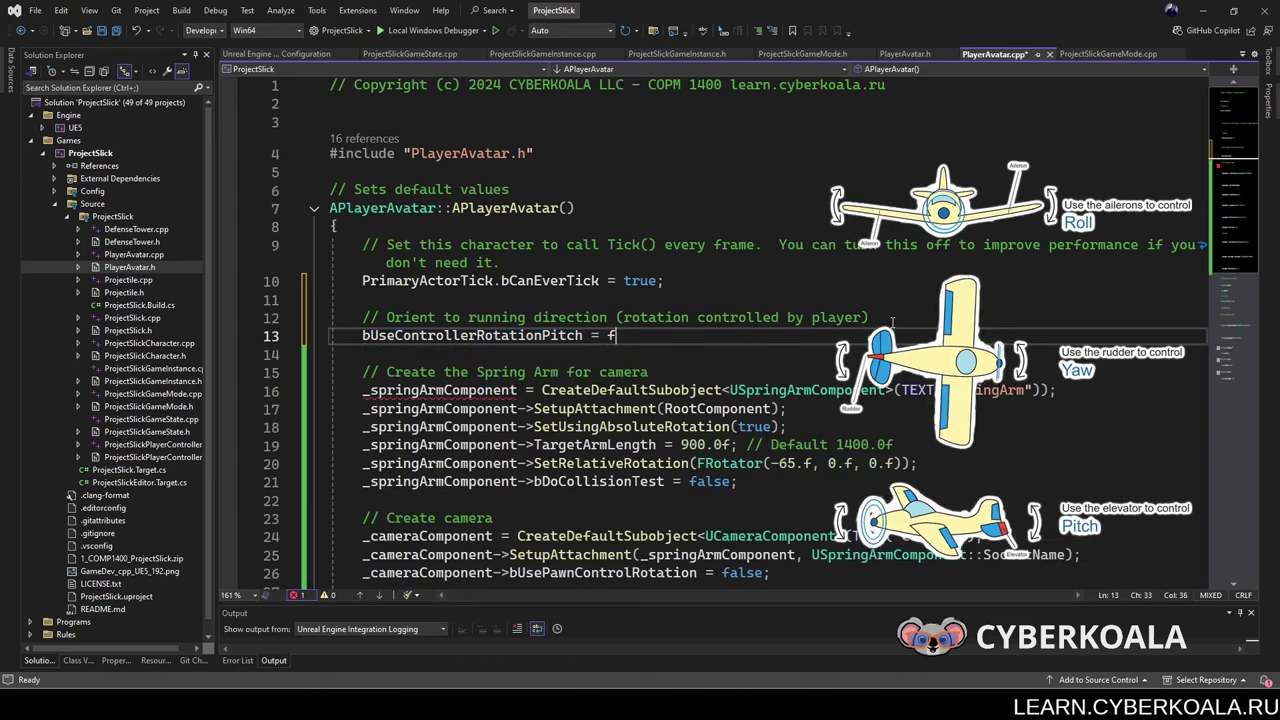
type("alse;")
key("Return")
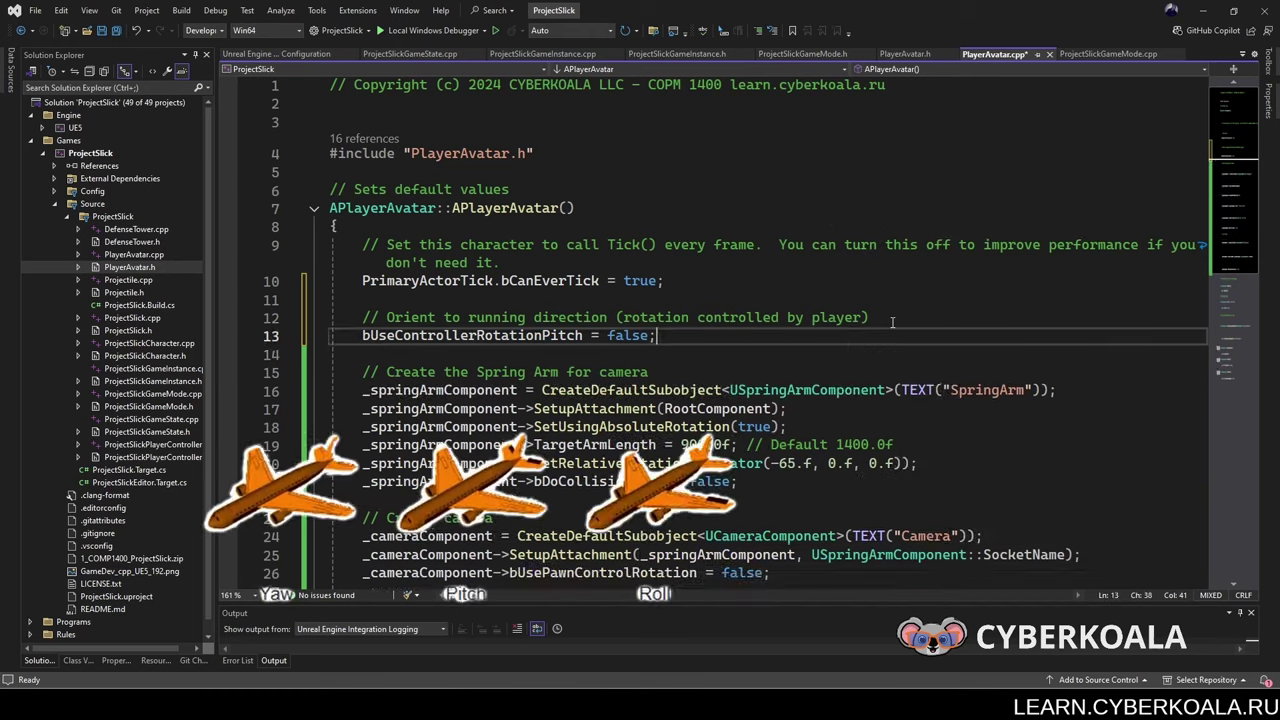
type("bUseControllerRotationPitch = false;")
left_click_drag(362, 333, 582, 355, "alt")
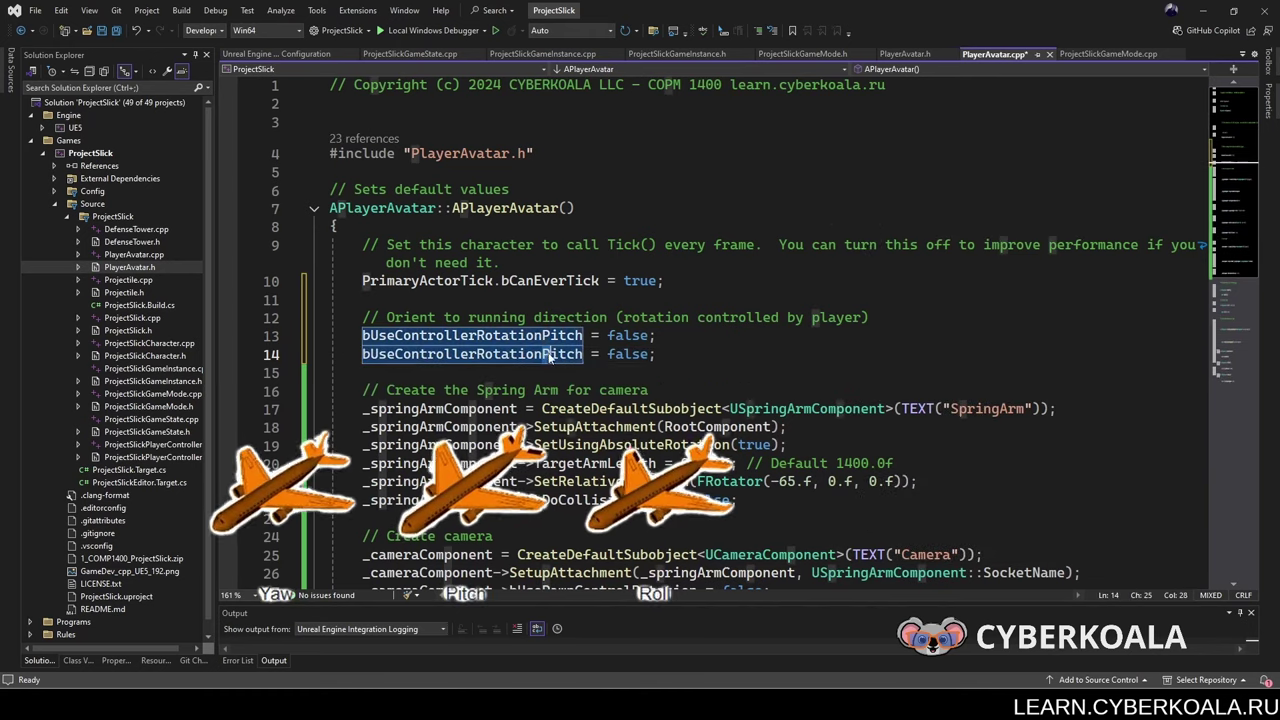
left_click(582, 354)
key("BackSpace")
key("BackSpace")
key("BackSpace")
type("Y")
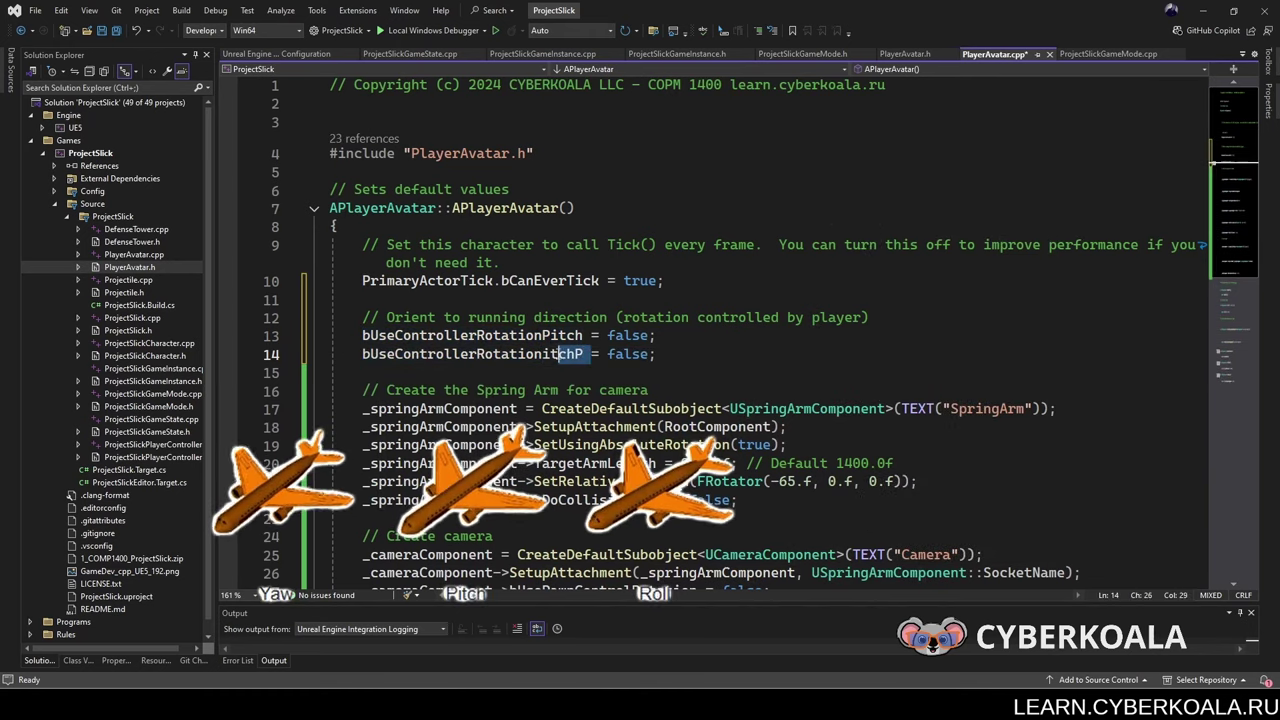
type("aw")
Step: Add bUseControllerRotationRoll = false below the Yaw line and save PlayerAvatar.cpp
left_click(660, 336)
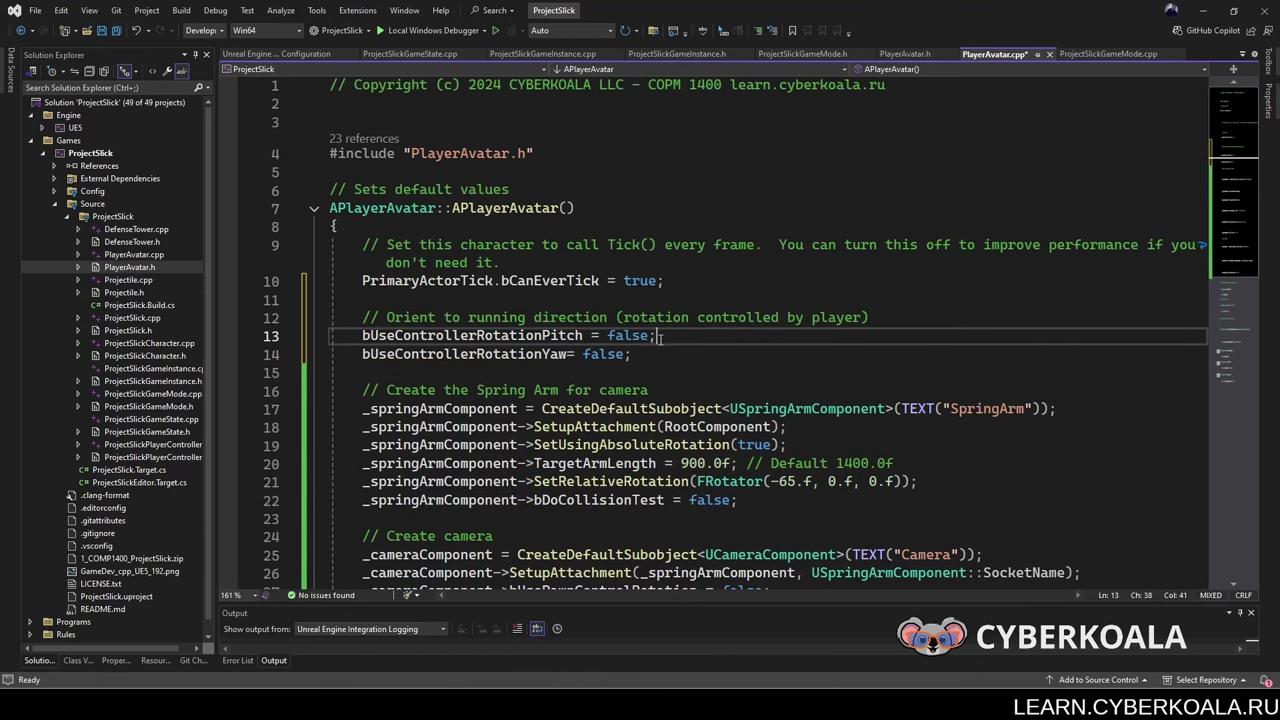
key("ctrl+d")
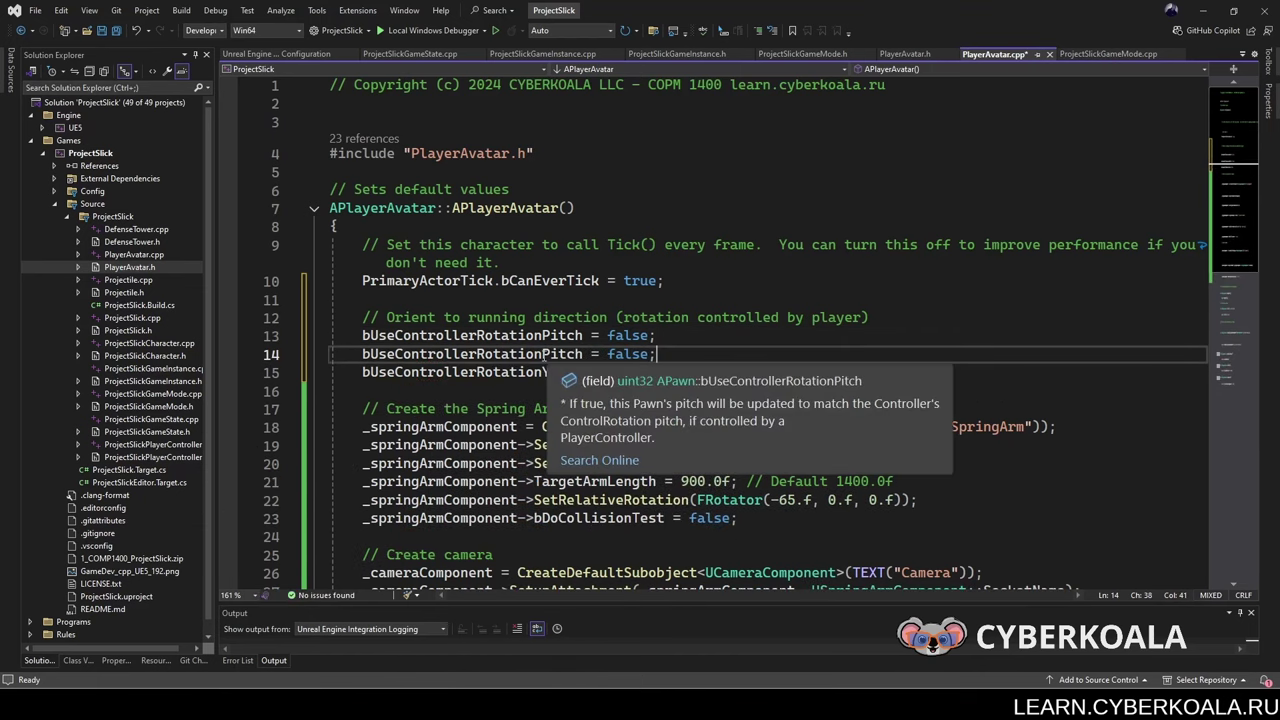
double_click(552, 356)
type("R")
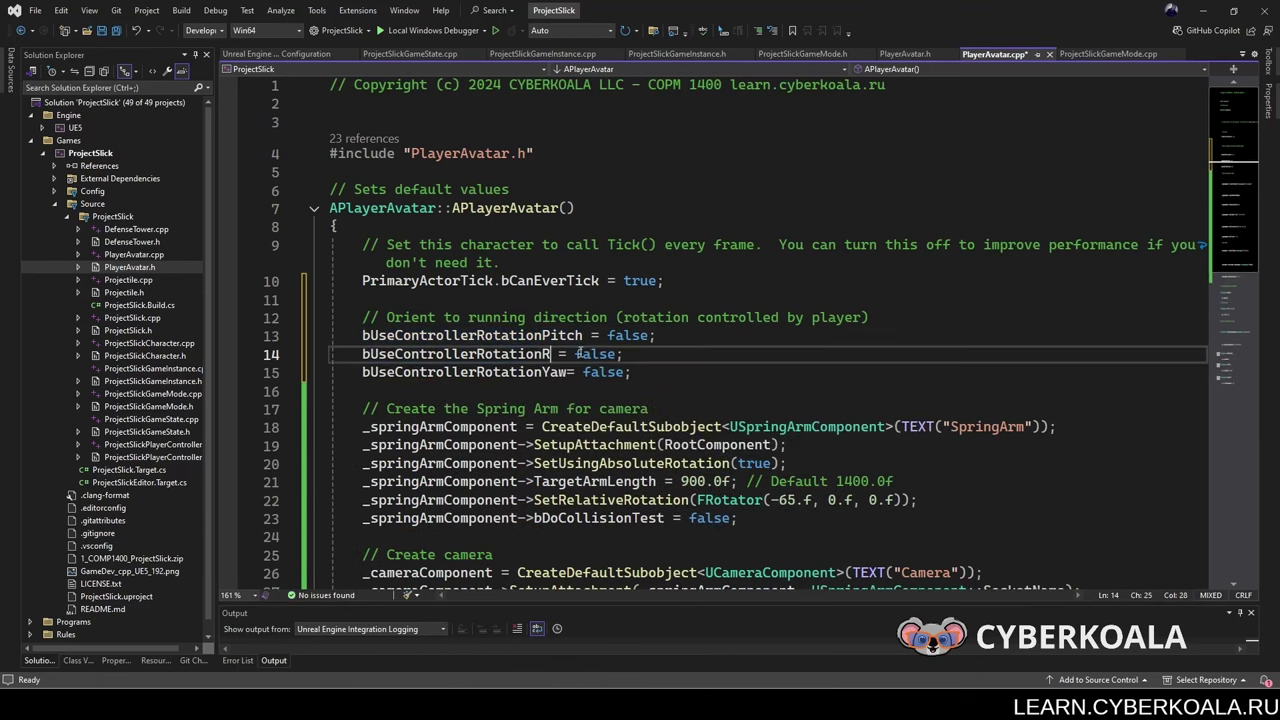
type("oll")
left_click_drag(648, 354, 332, 354)
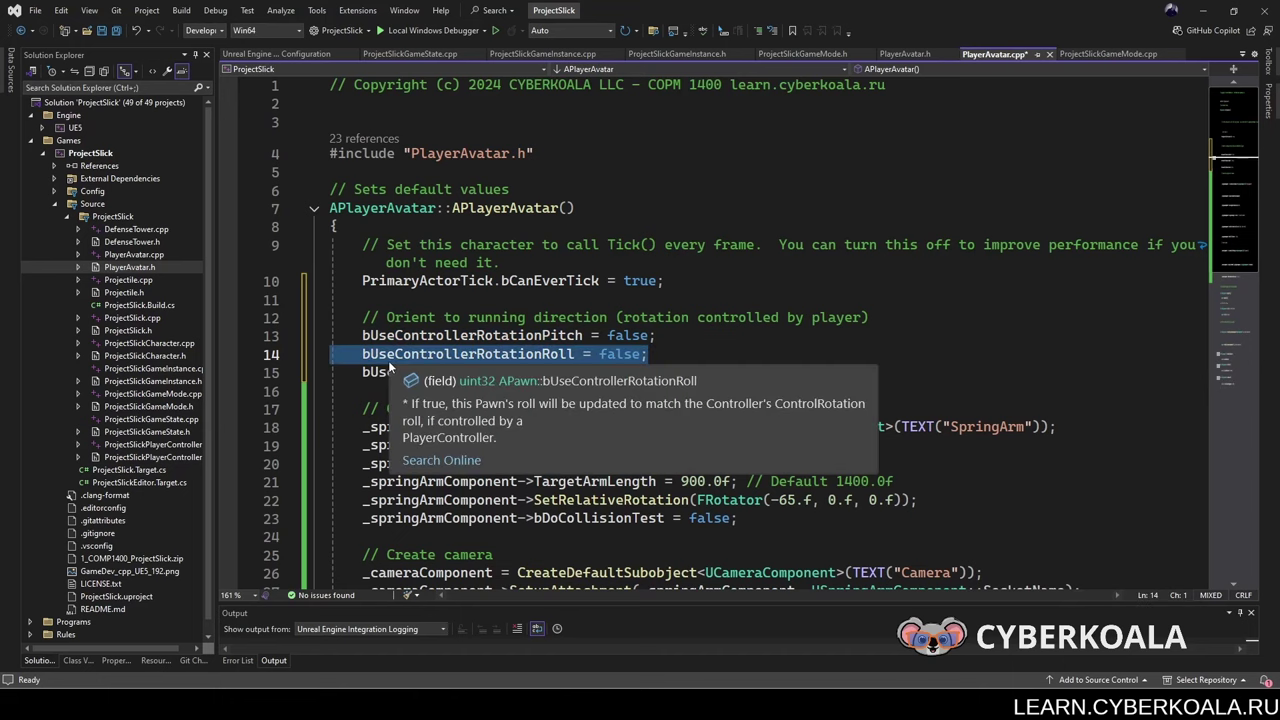
left_click_drag(393, 393, 393, 395)
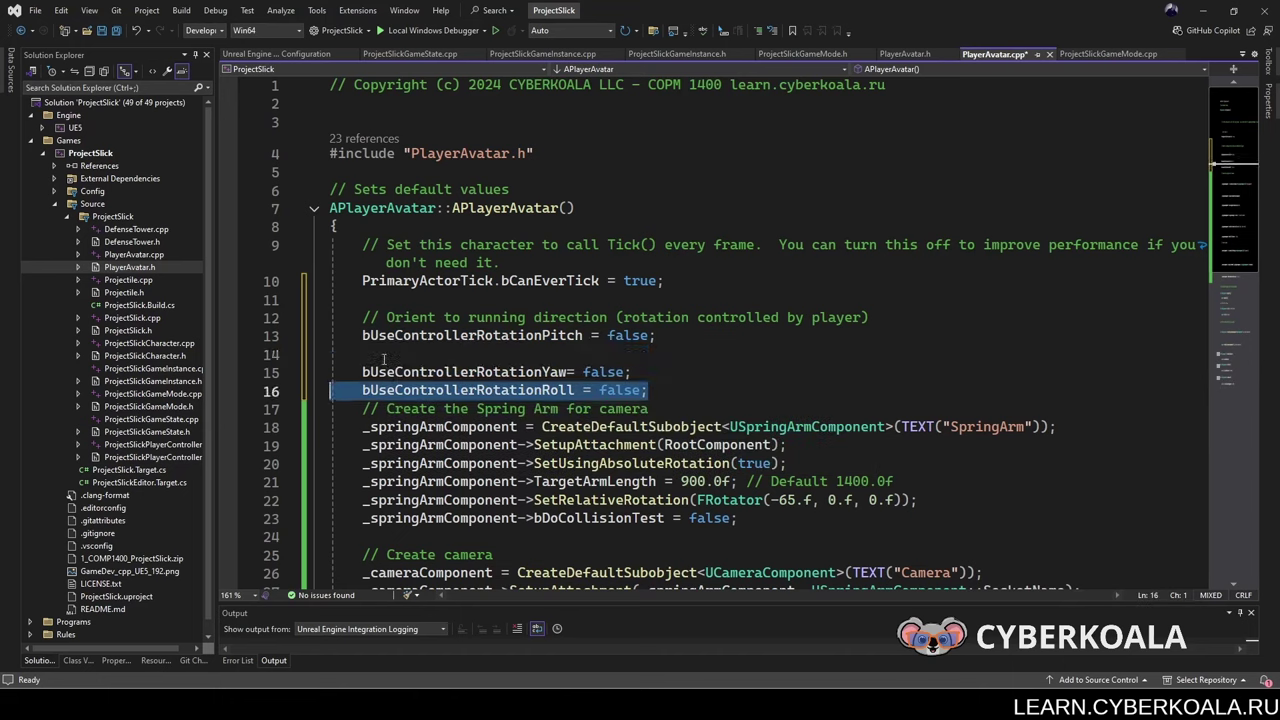
left_click(381, 354)
key("BackSpace")
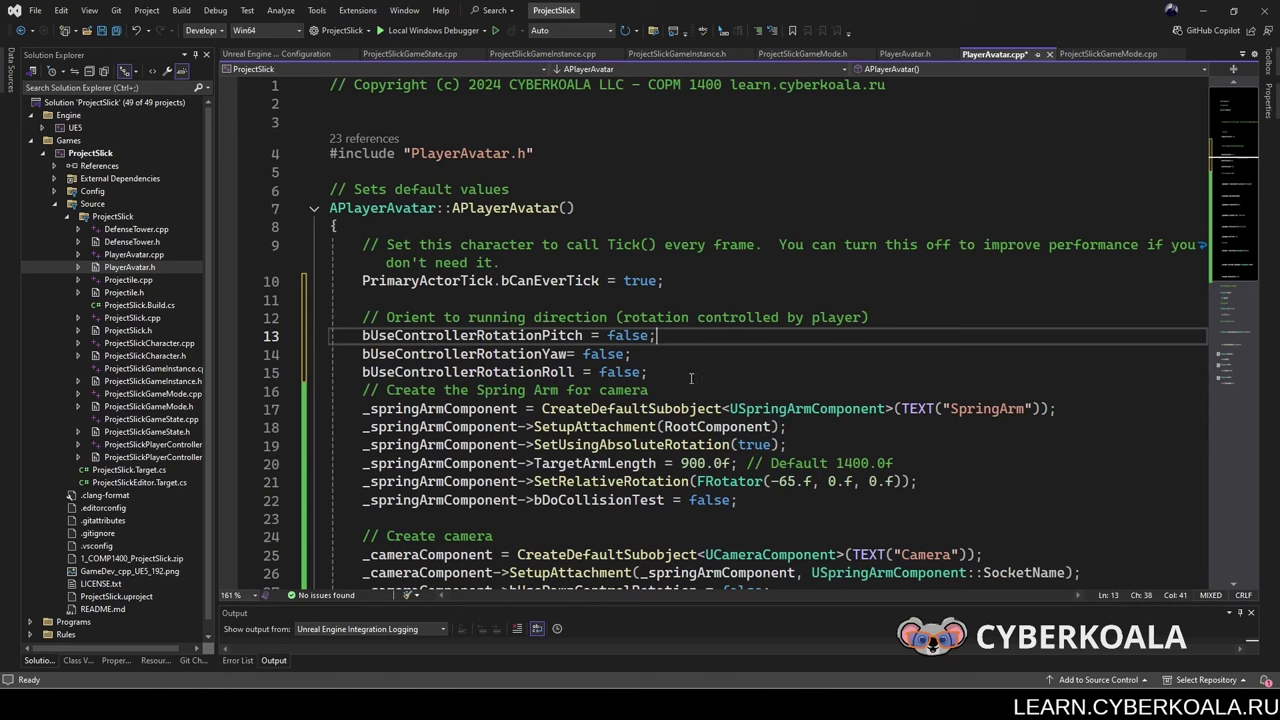
left_click(690, 378)
key("Return")
key("ctrl+s")
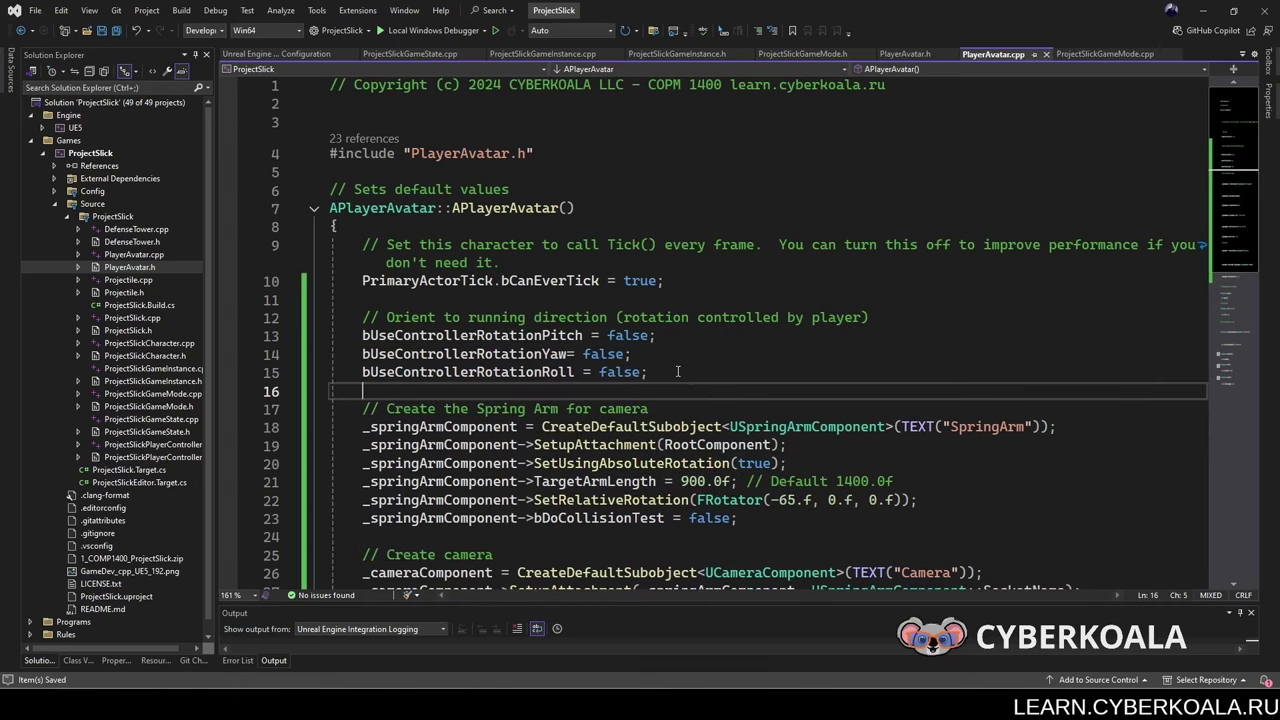
scroll(678, 372, "down", 4)
Step: Add a '// Setup movement' comment after the camera setup
left_click(766, 350)
key("Return")
type("//")
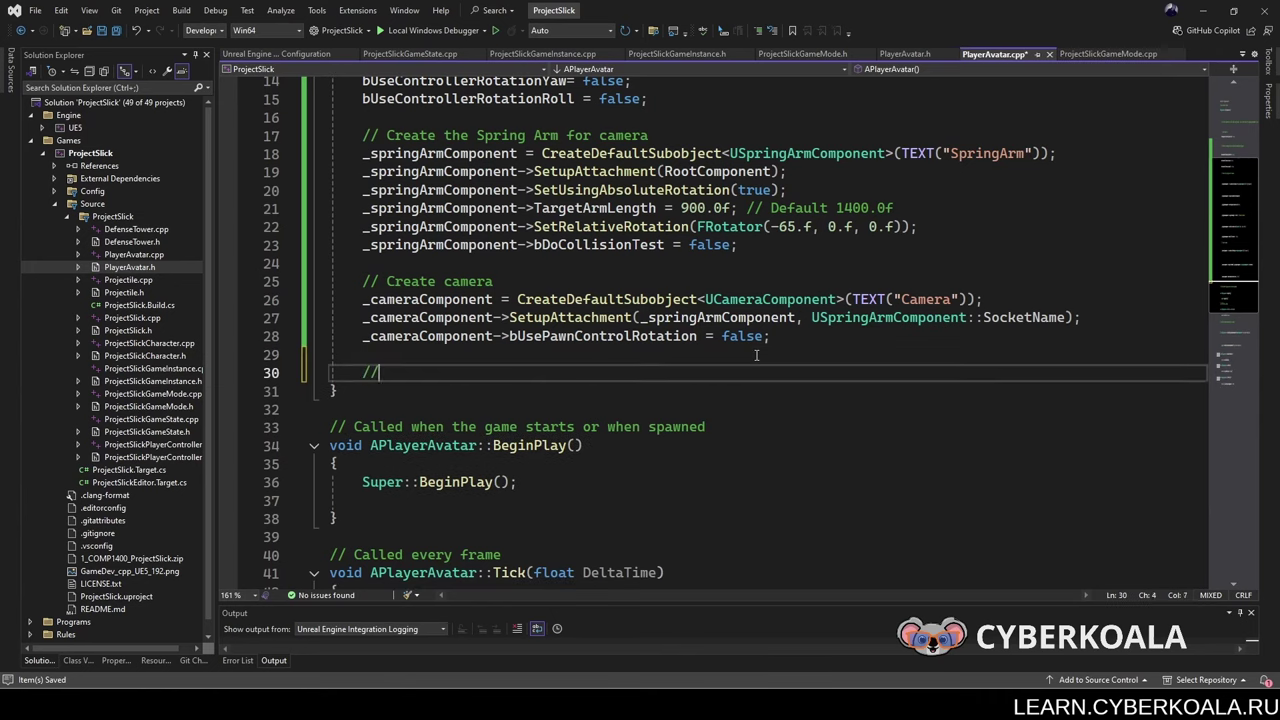
type(" Setup move")
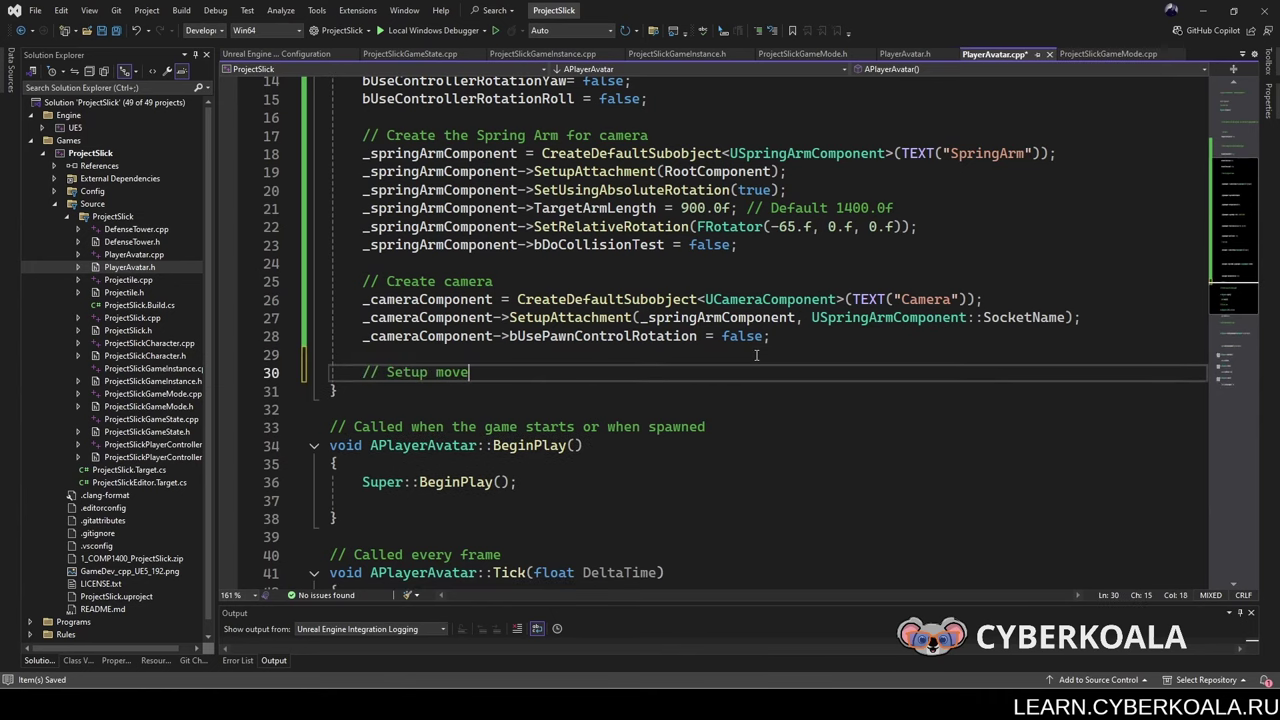
type("ment ")
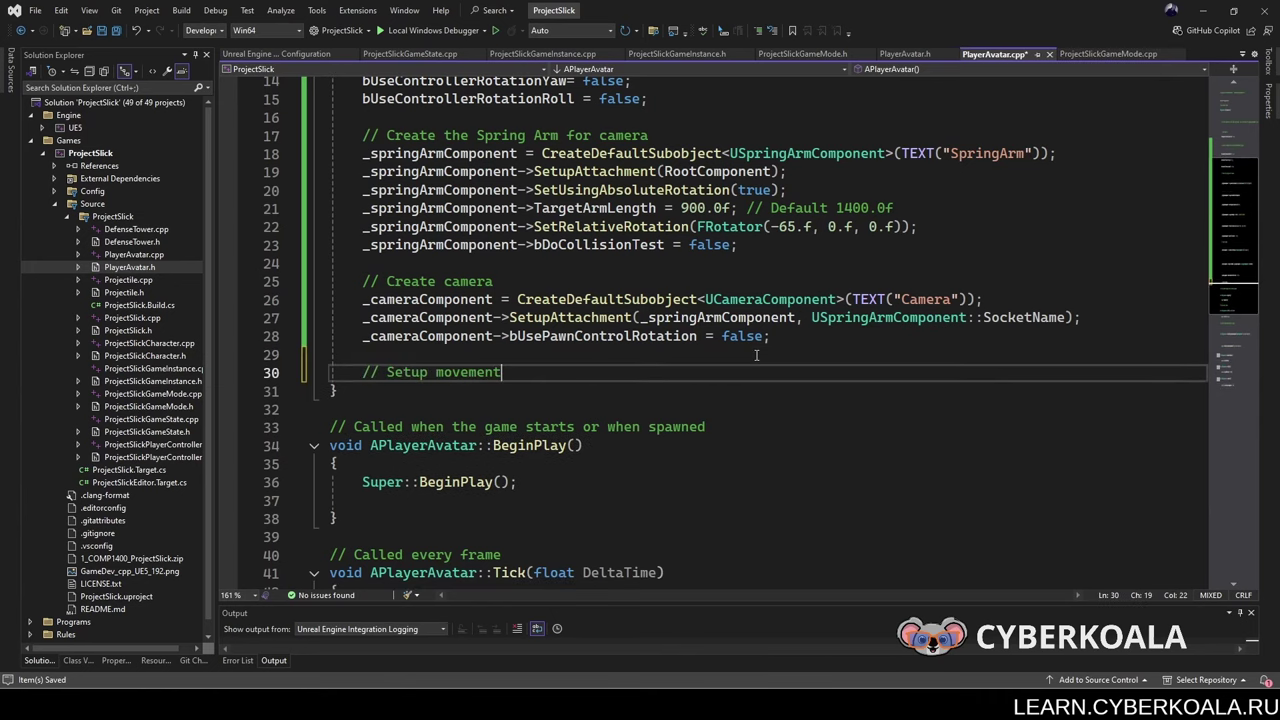
type("to r")
type("otate toward moving r")
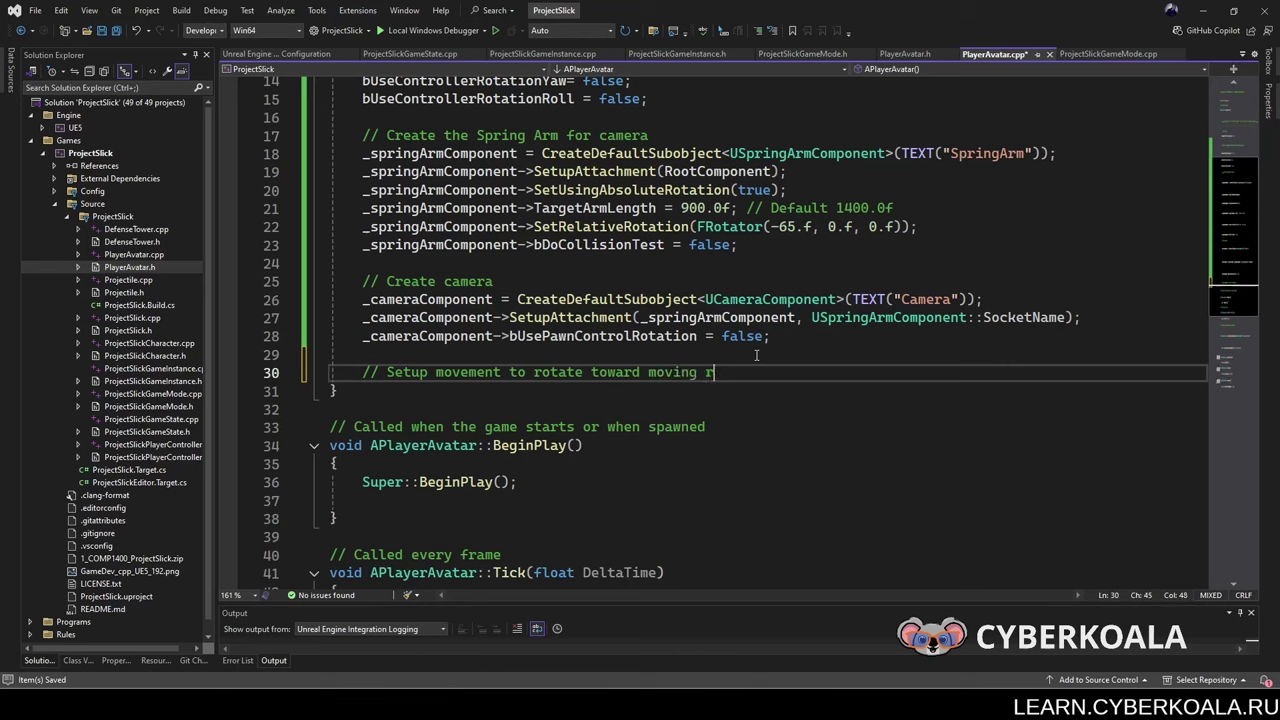
key("BackSpace")
type("direction")
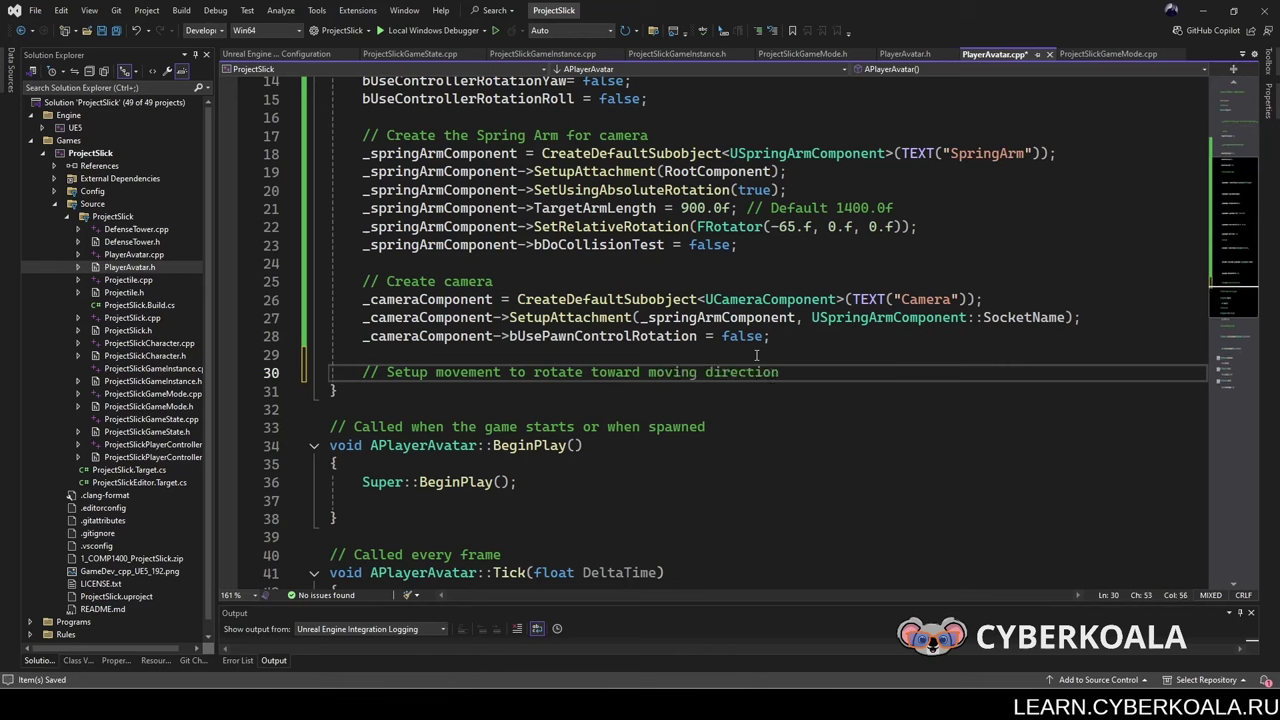
key("Return")
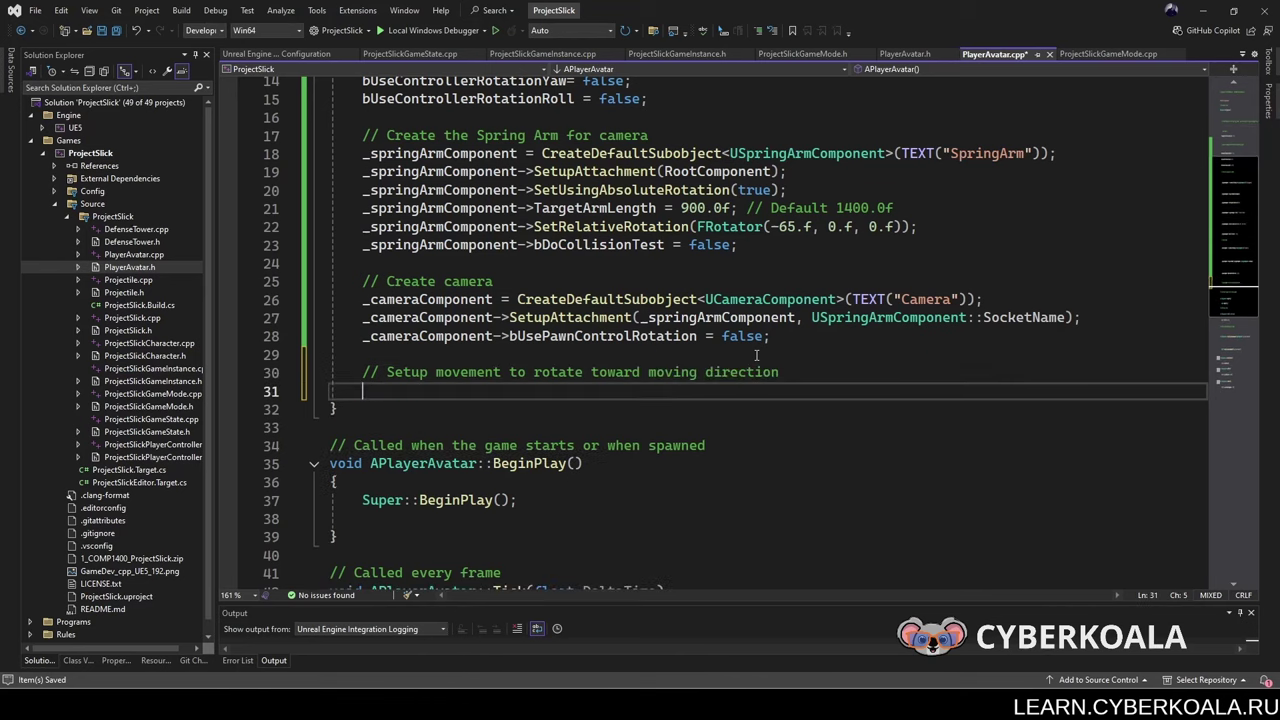
Step: Store GetCharacterMovement() in UCharacterMovementComponent* characterMovement and set bOrientRotationToMovement = true
type("o C")
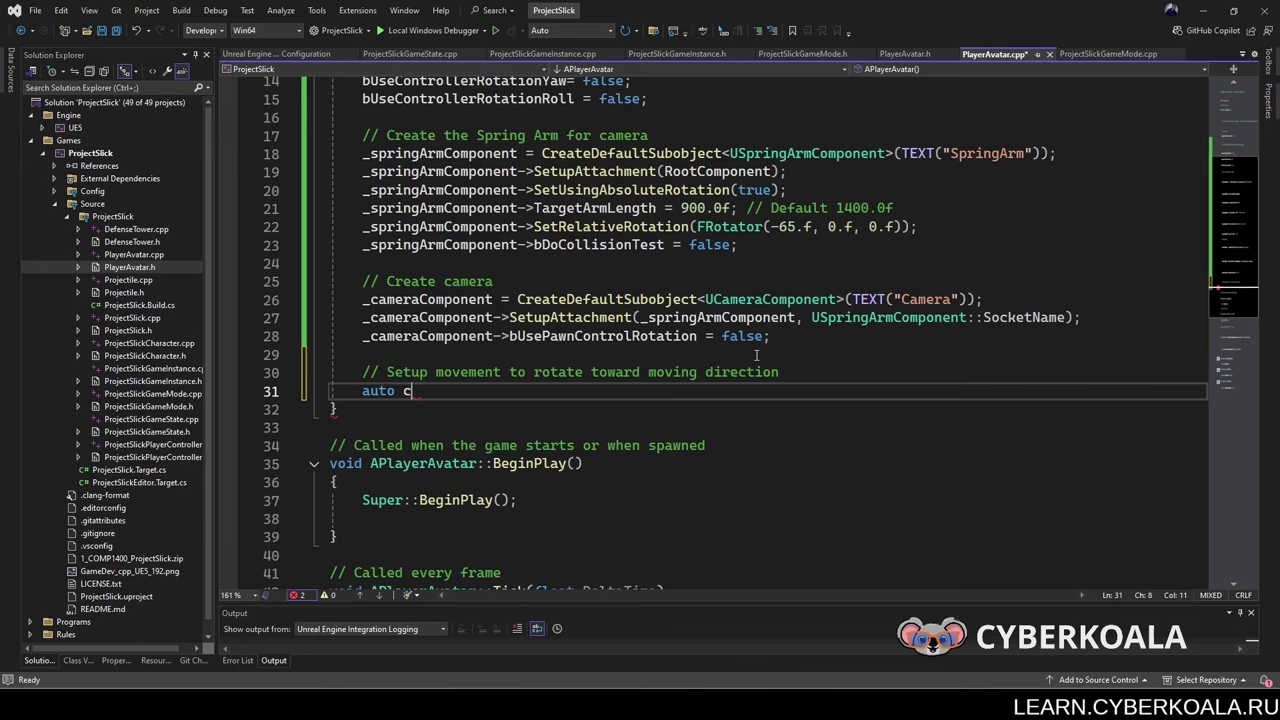
type("haracterMovem")
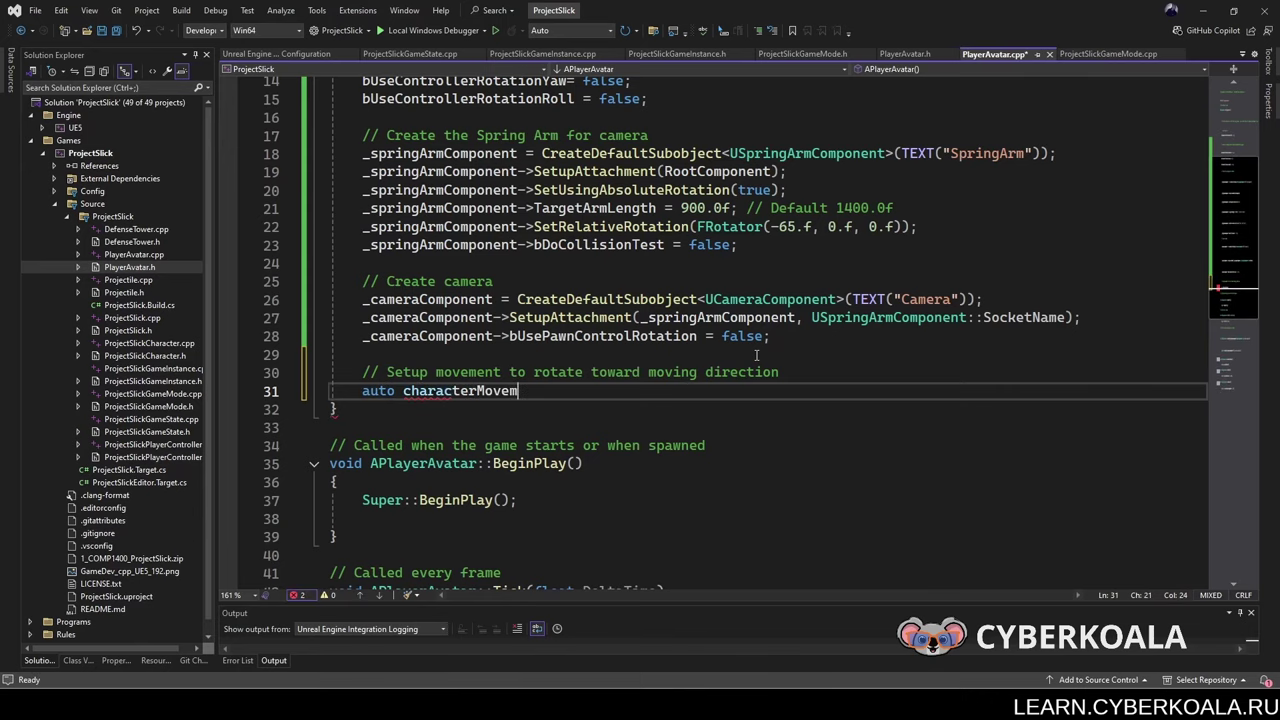
type("ent = GetChara")
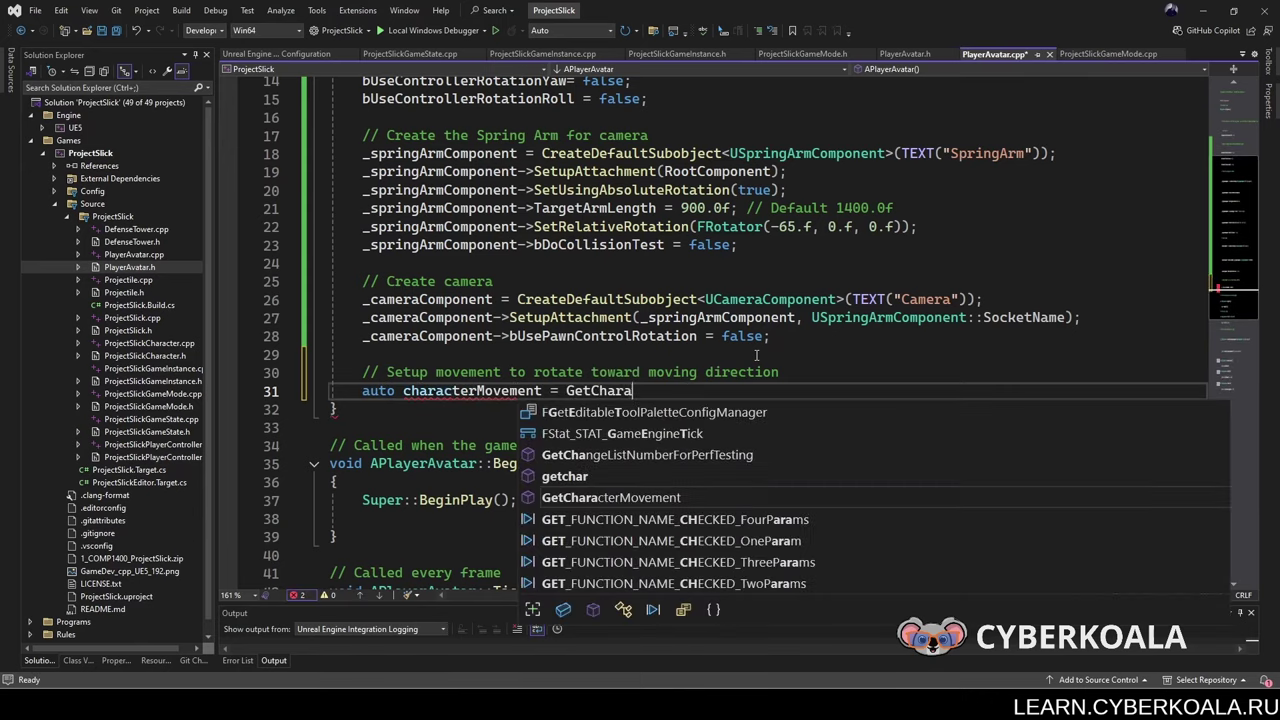
type("ct()")
key("Return")
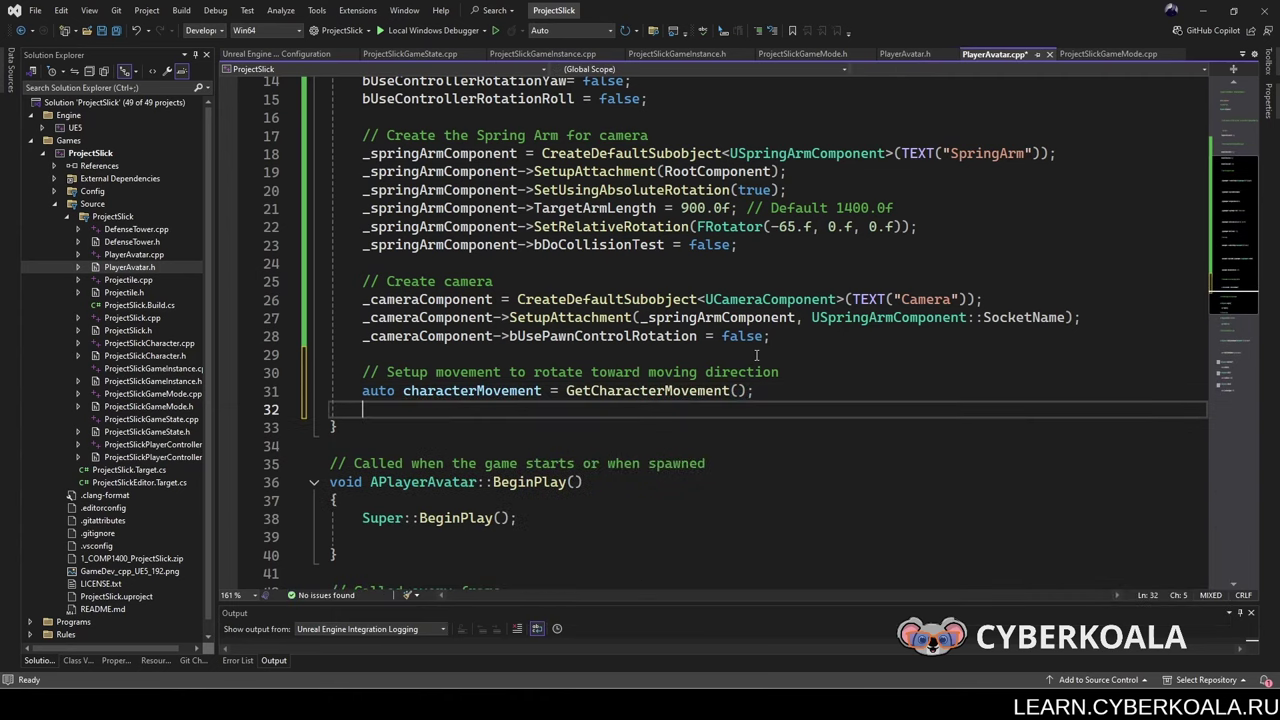
type("characterMovement->")
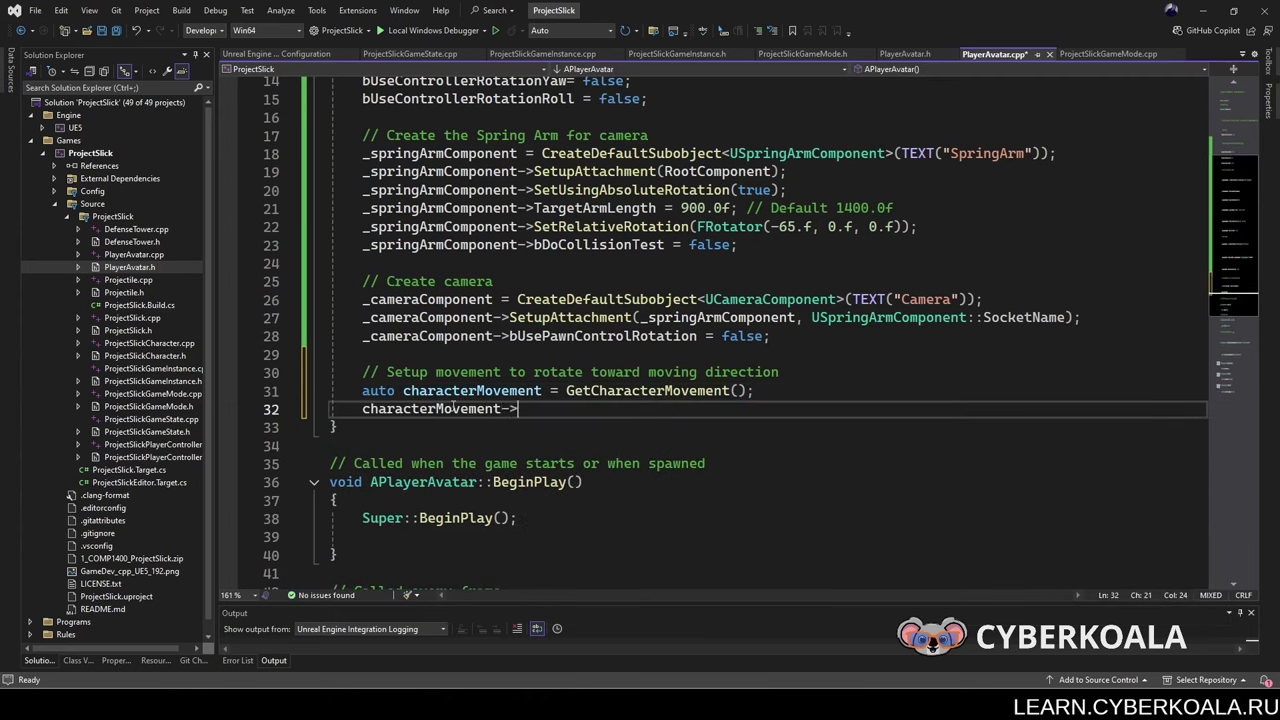
type("b")
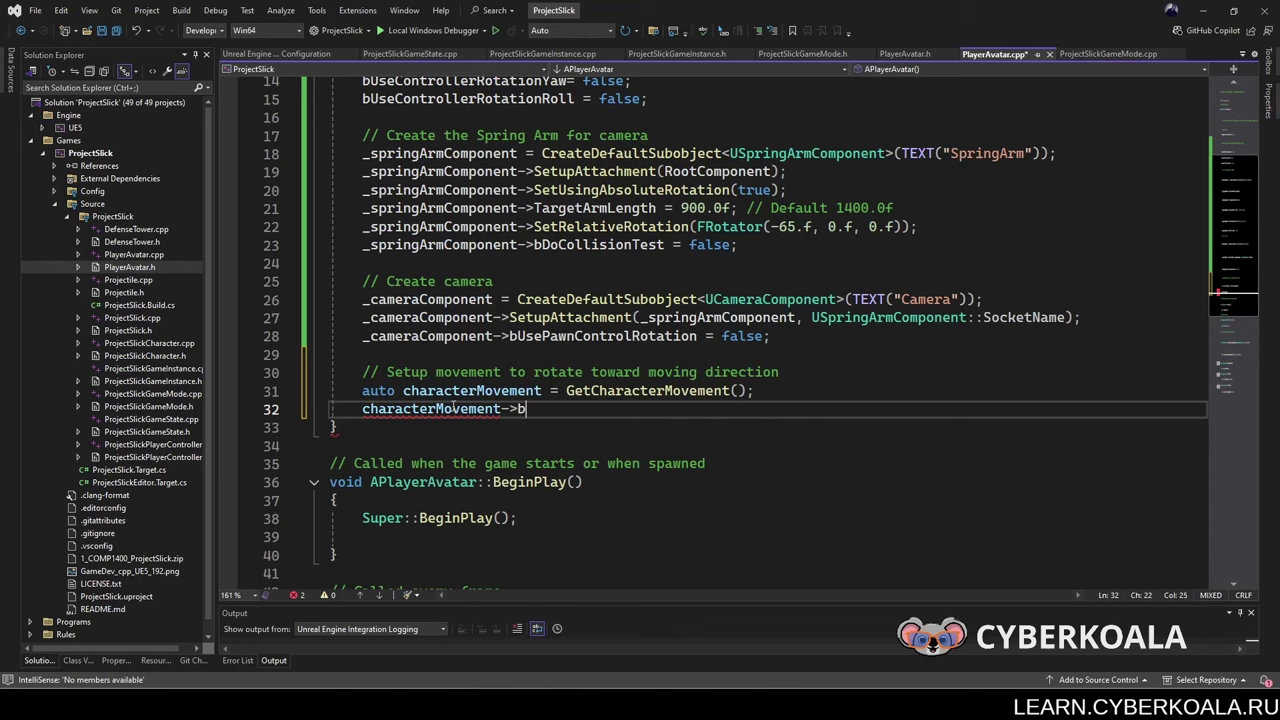
type("OrientRotationToMovement ")
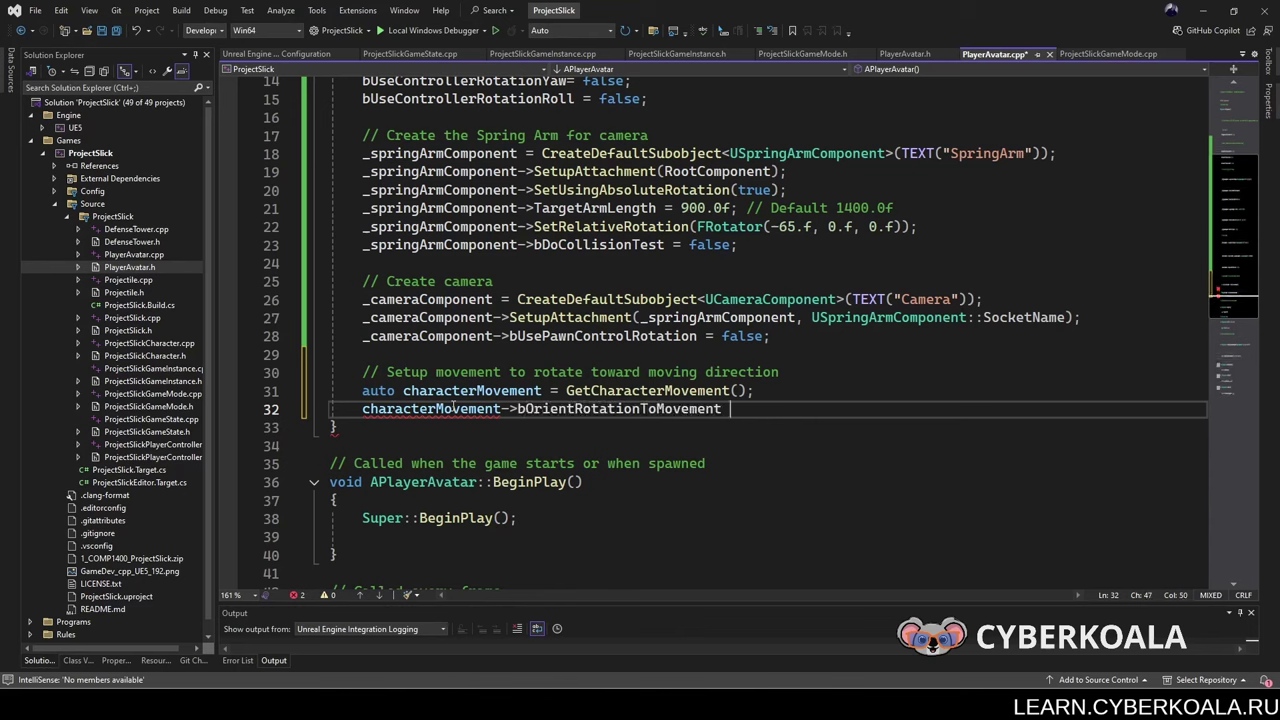
type("= true;")
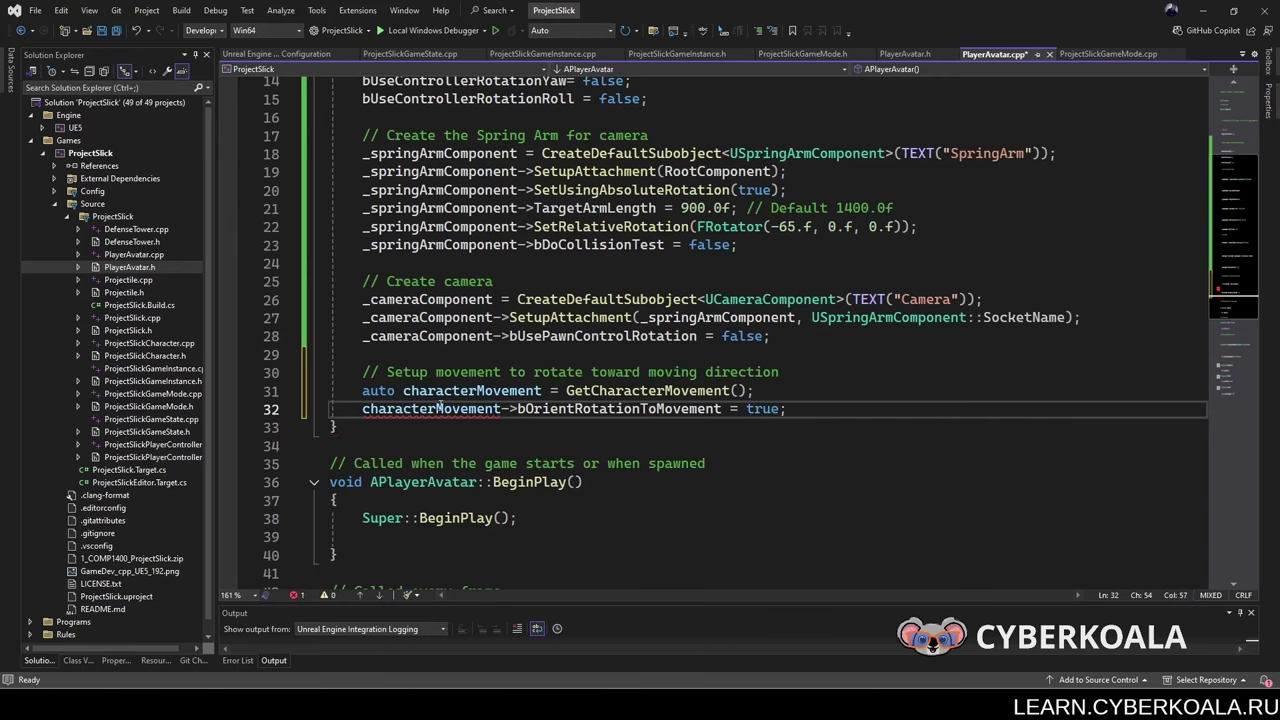
mouse_move(455, 390)
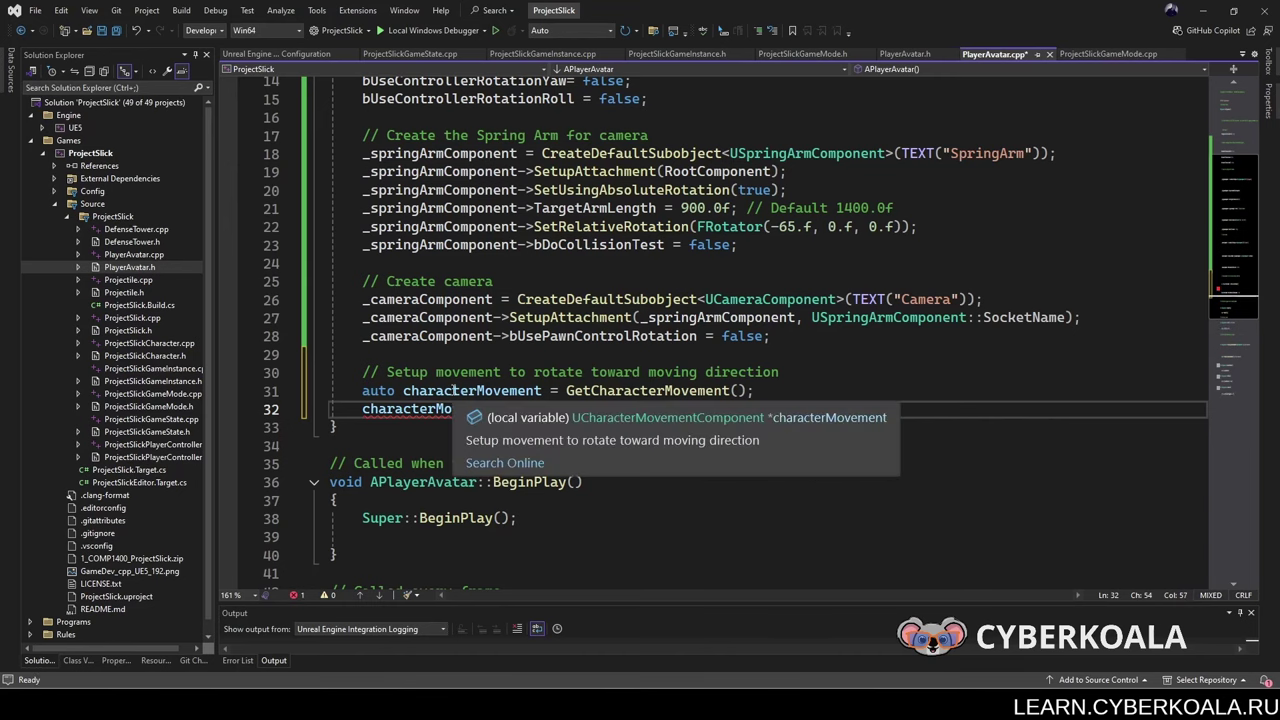
double_click(378, 390)
type("UCharac")
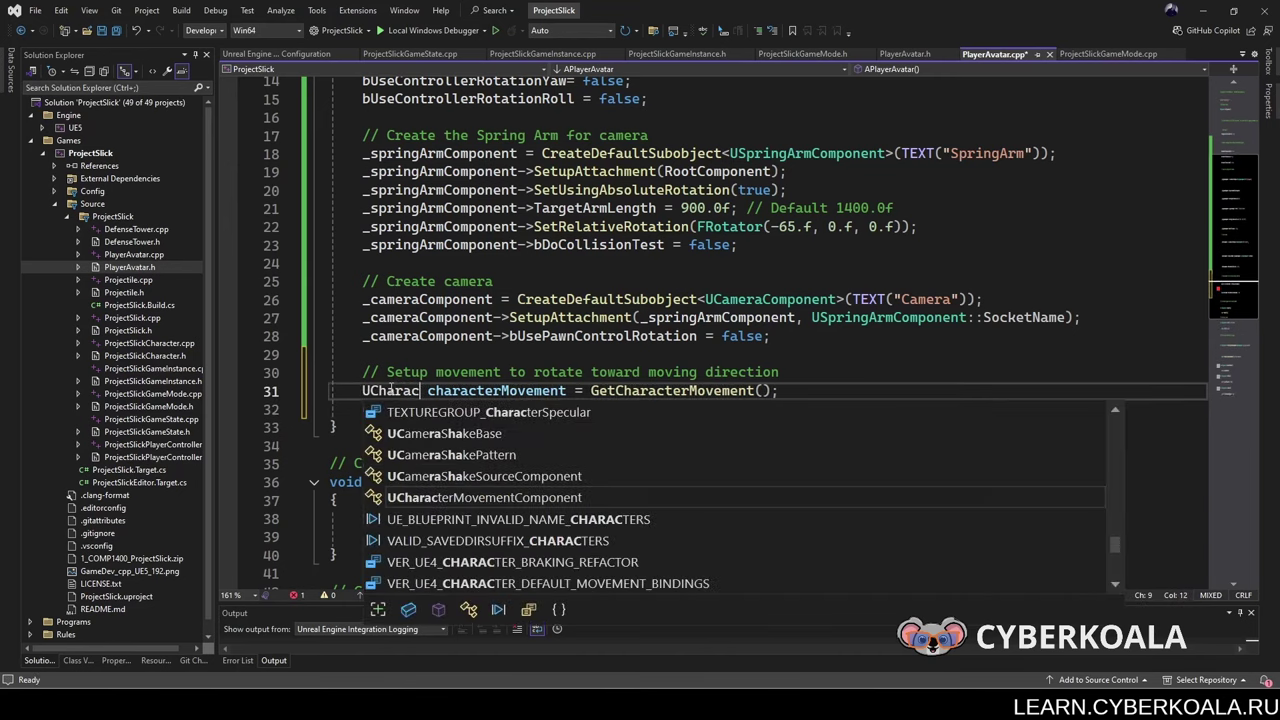
type("ter(")
key("BackSpace")
type("*")
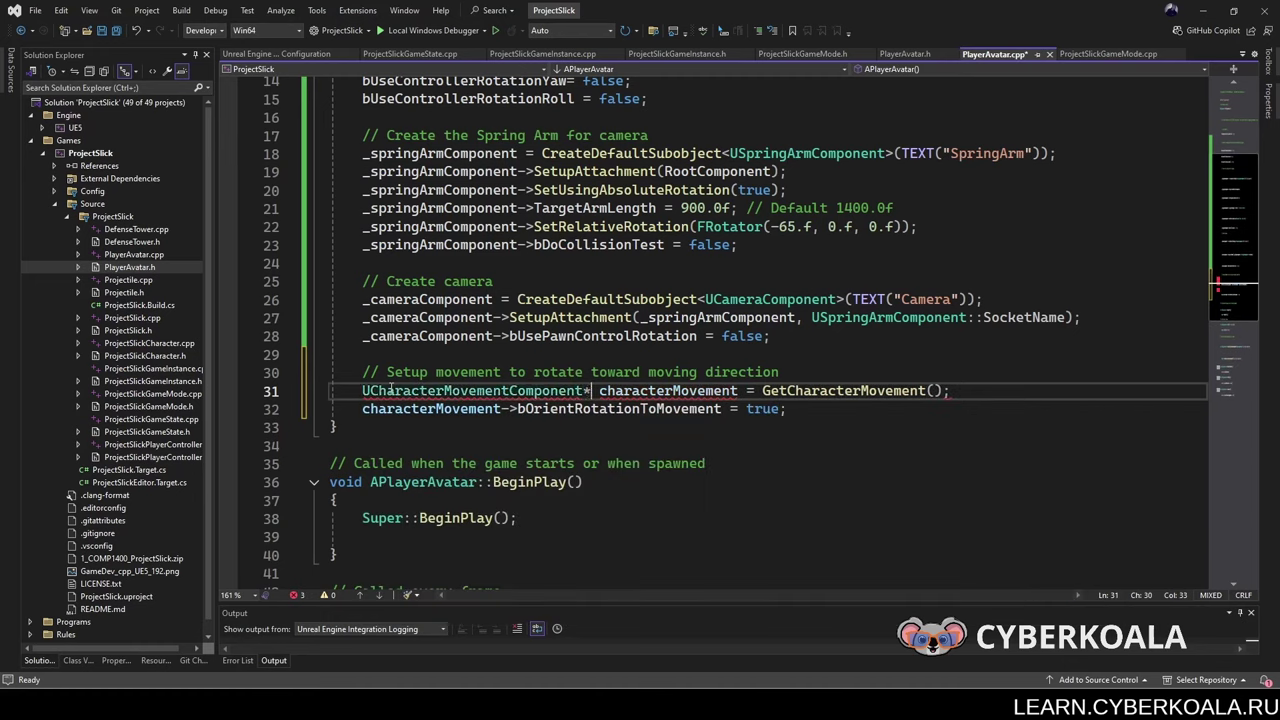
mouse_move(465, 403)
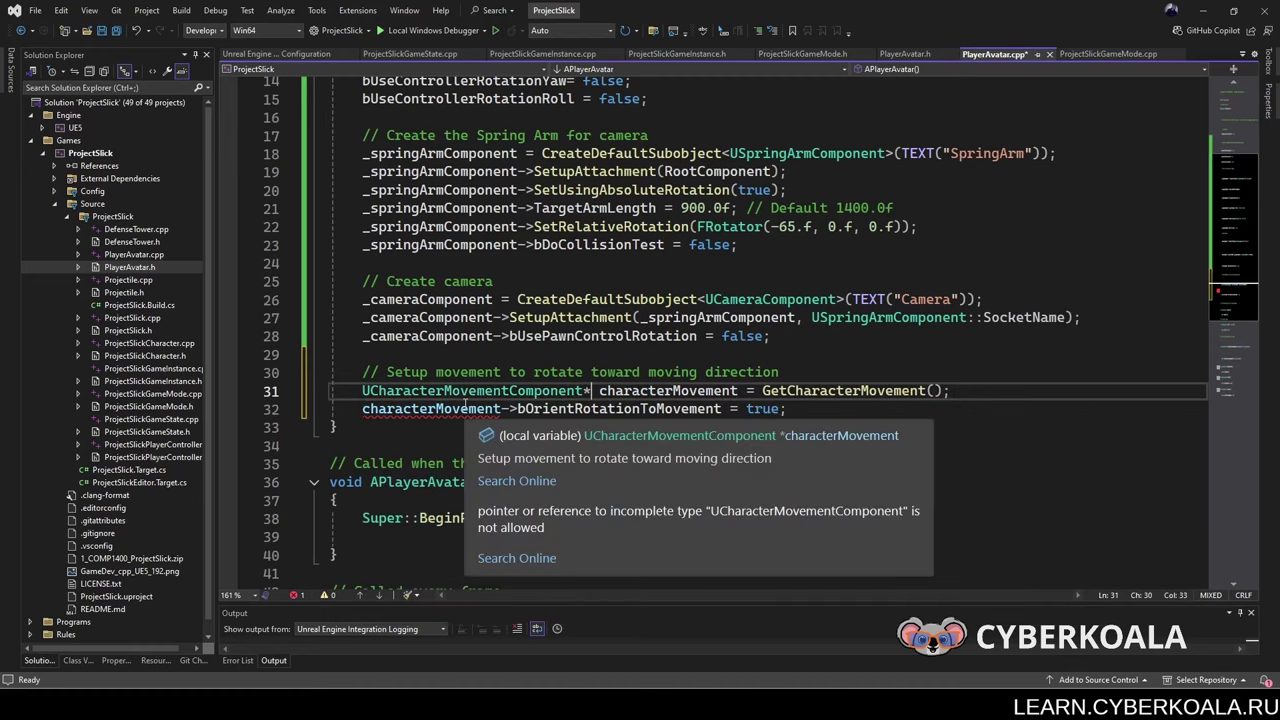
double_click(466, 407)
key("ctrl+c")
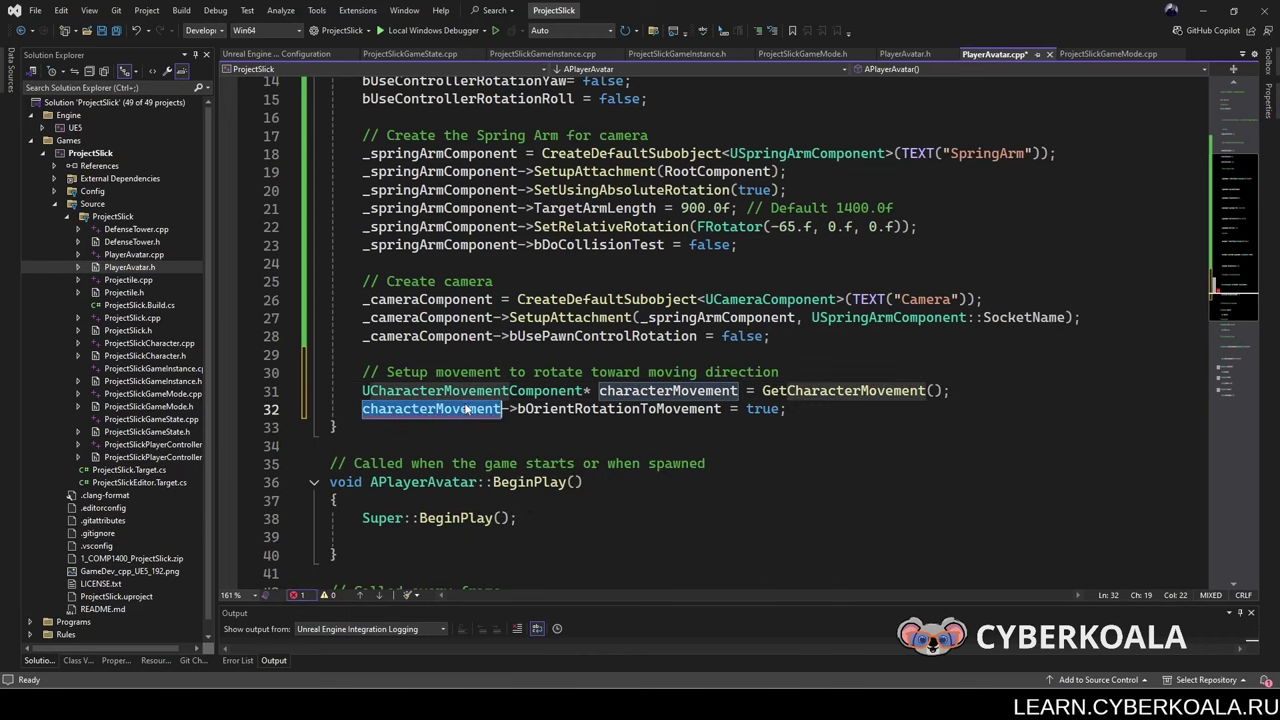
left_click(832, 415)
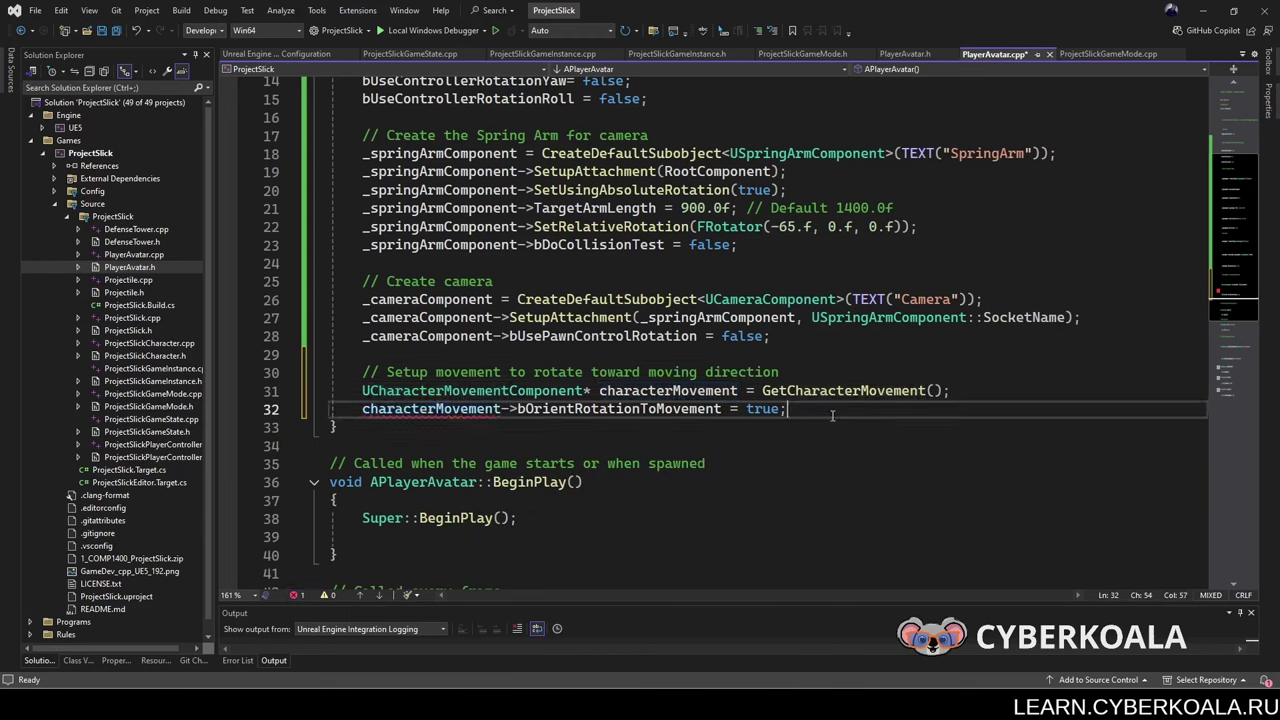
Step: Set characterMovement->RotationRate to FRotator(0.f, 640.f, 0.f) and save
key("Return")
key("ctrl+v")
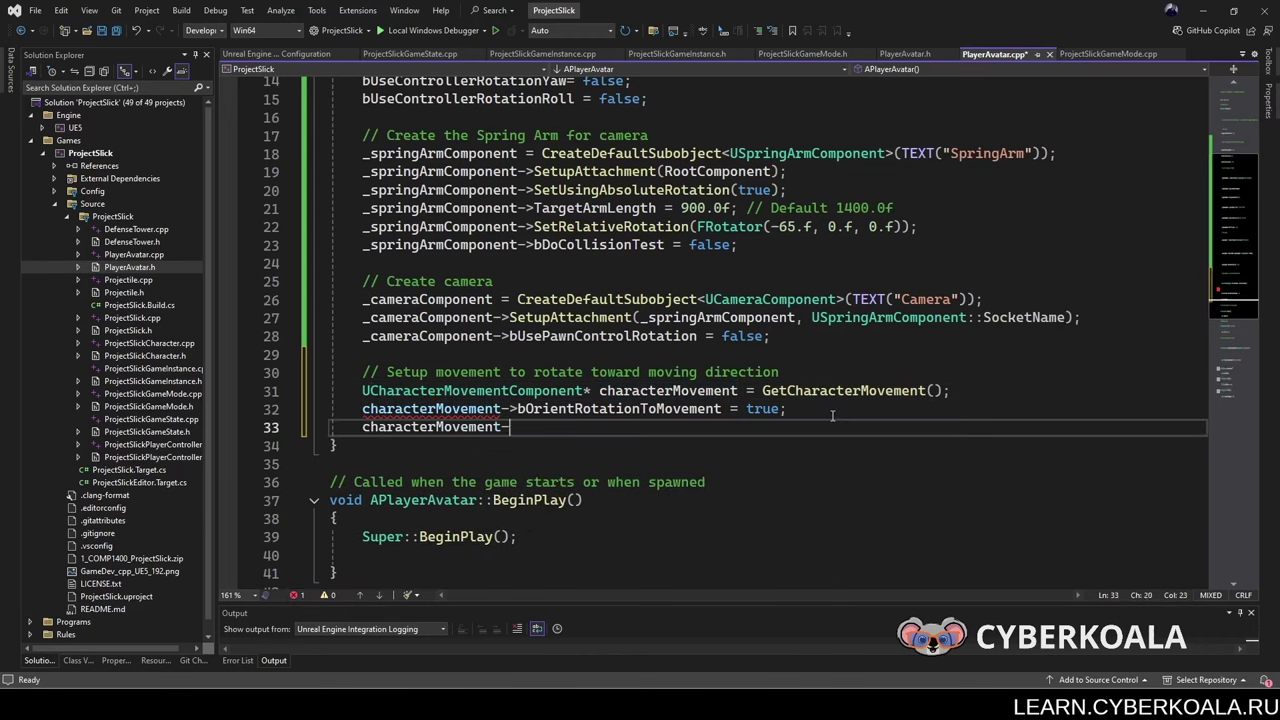
type(">Ro")
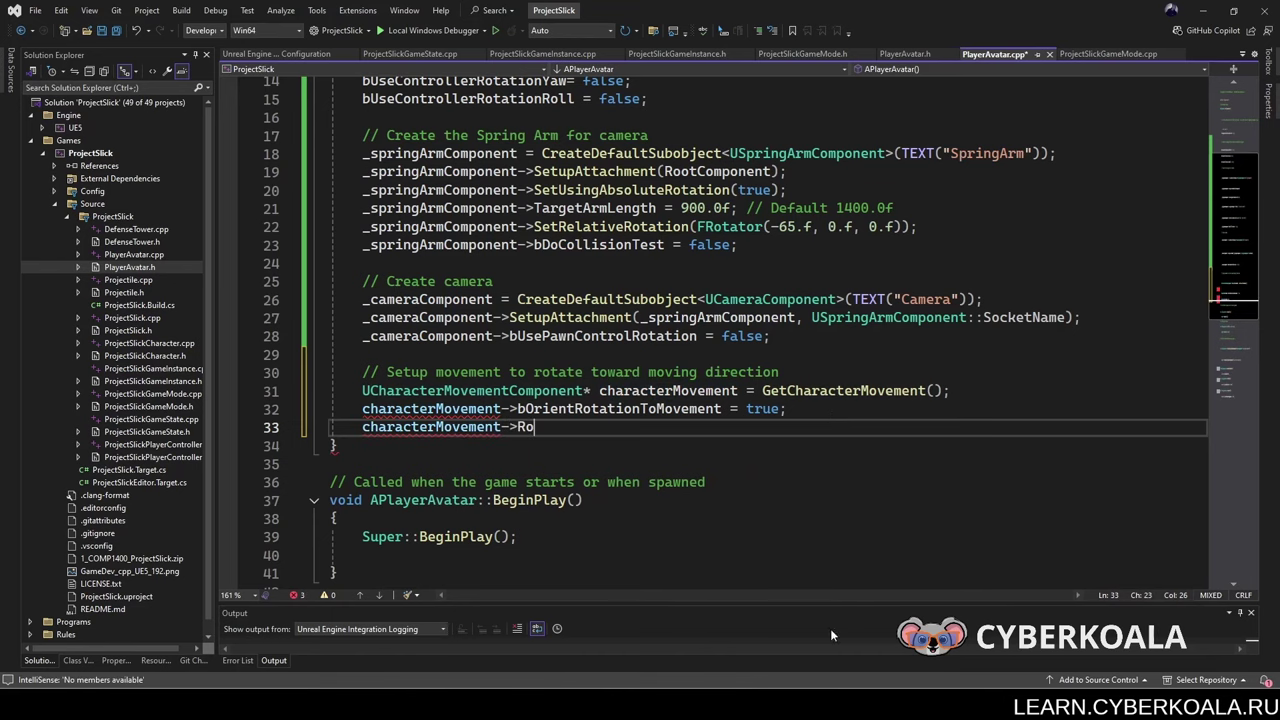
key("ctrl+s")
scroll(607, 277, "down", 3)
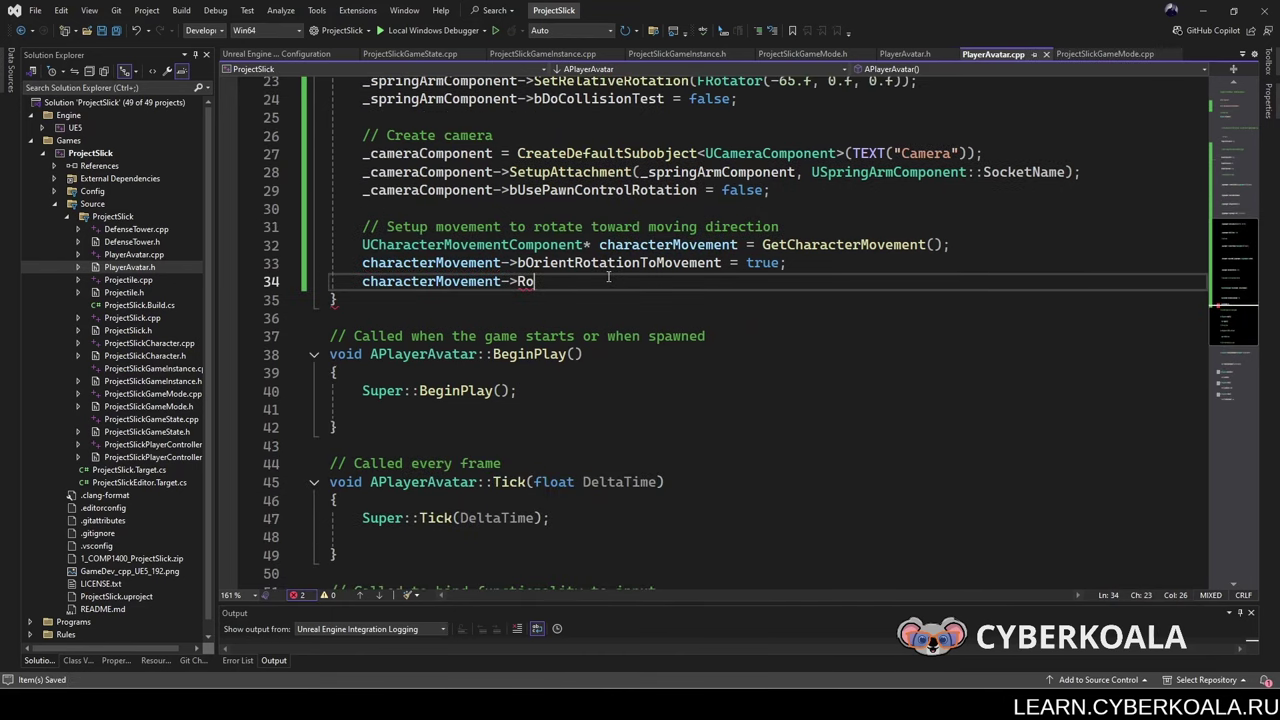
type("tationRate = FRo")
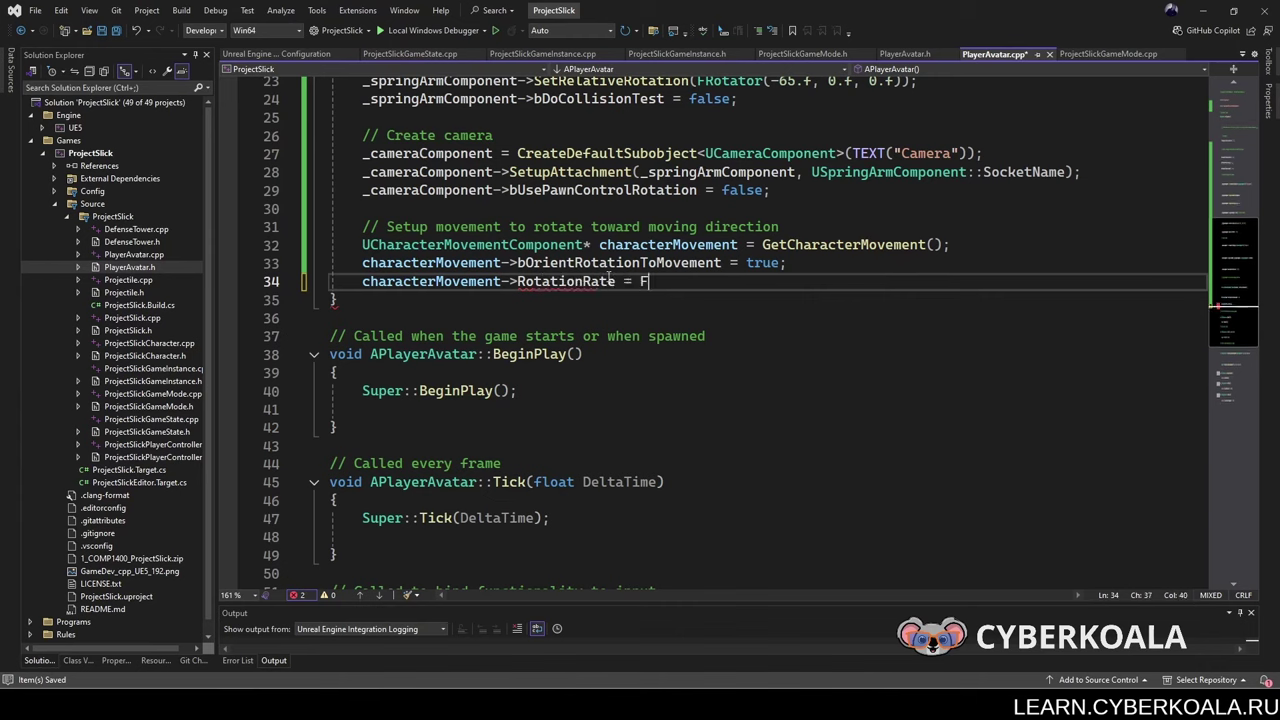
type("tator(")
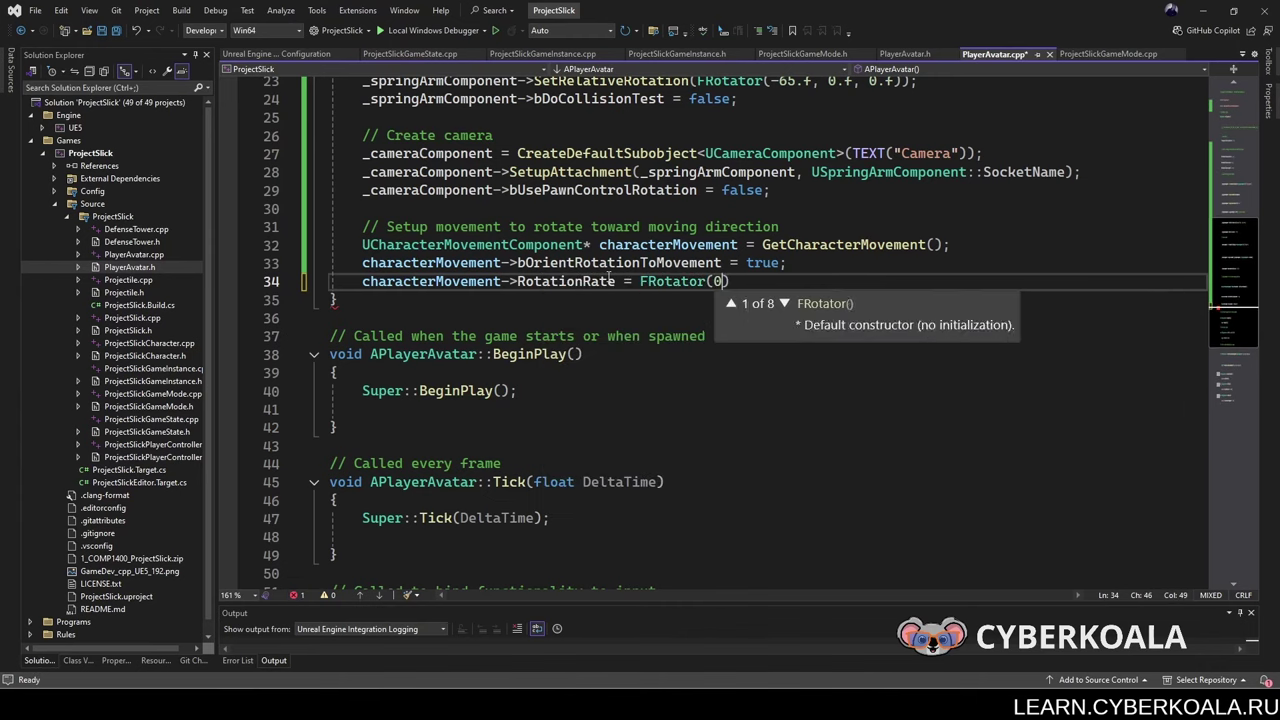
type("0.f,")
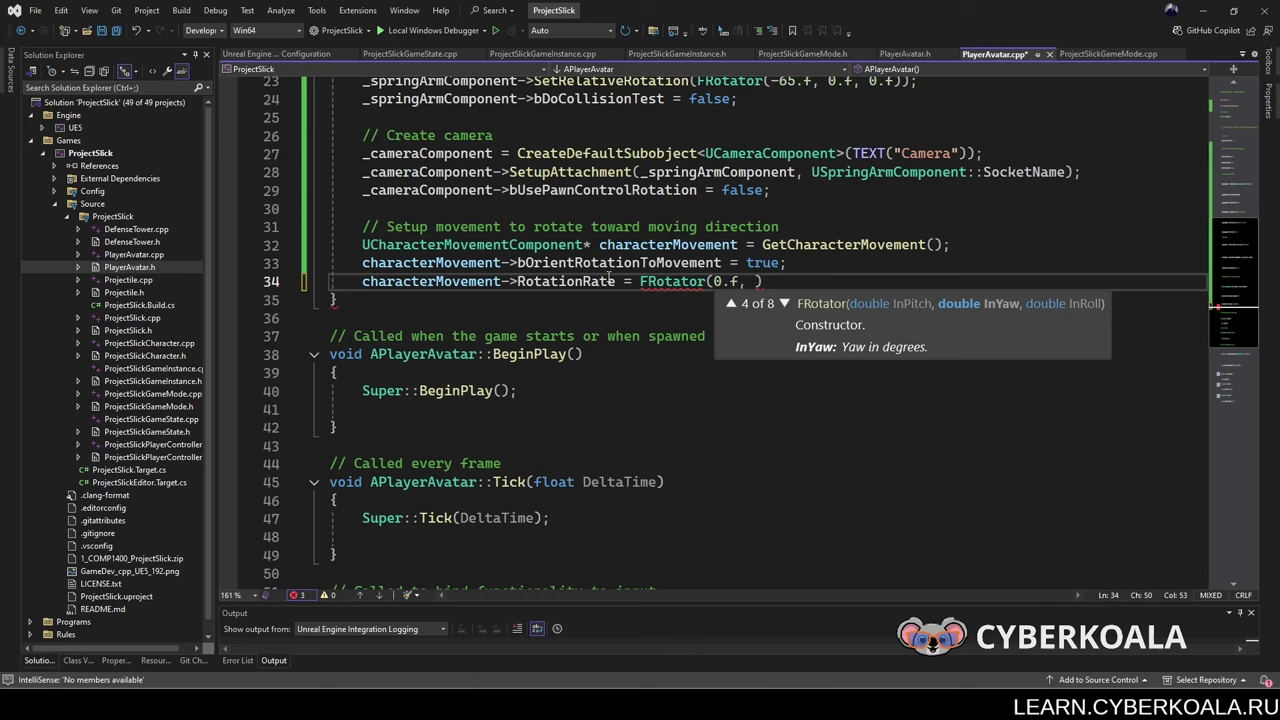
type("640.f, 0")
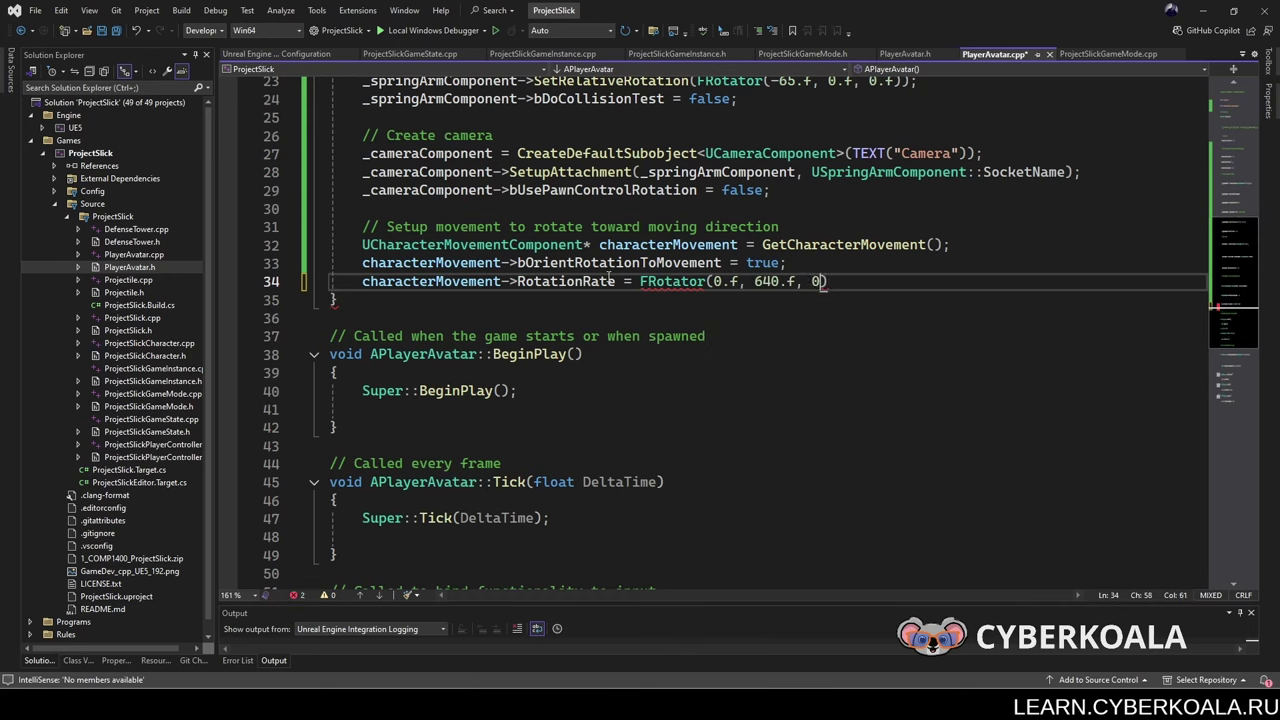
type(".f);")
key("ctrl+s")
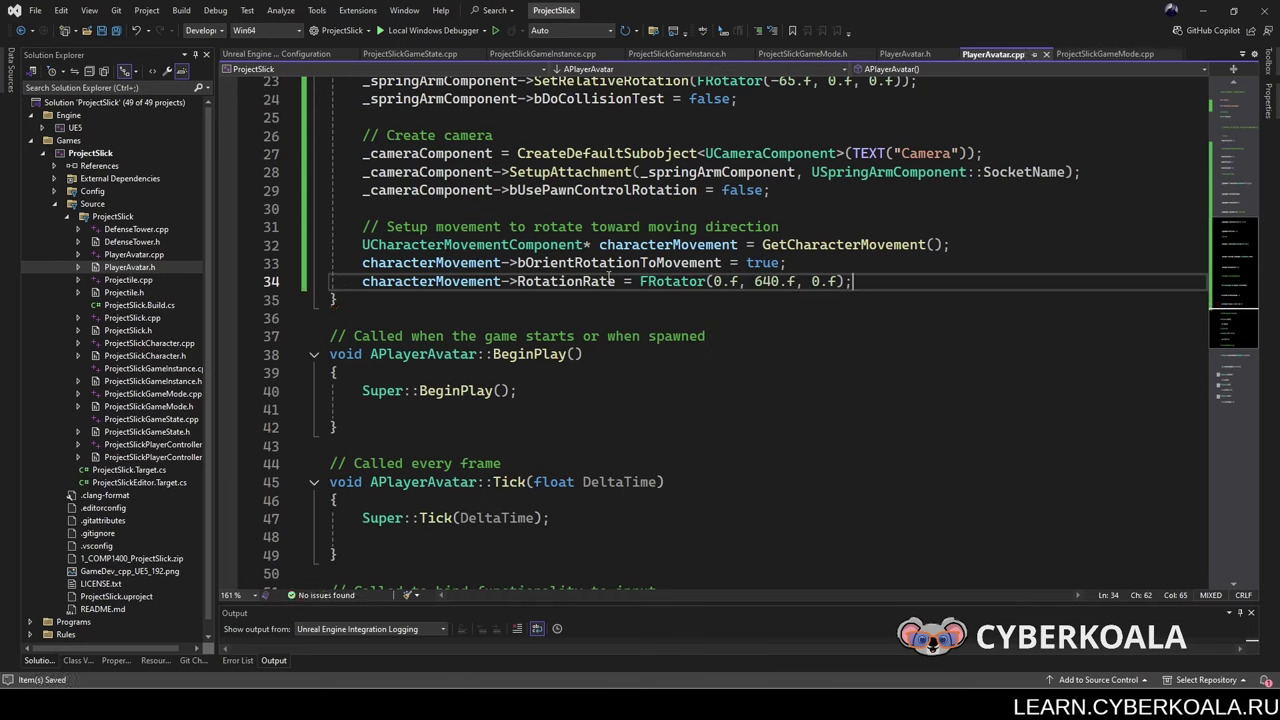
Step: Set bConstrainToPlane and bSnapToPlaneAtStart to true, then save PlayerAvatar.cpp
key("Return")
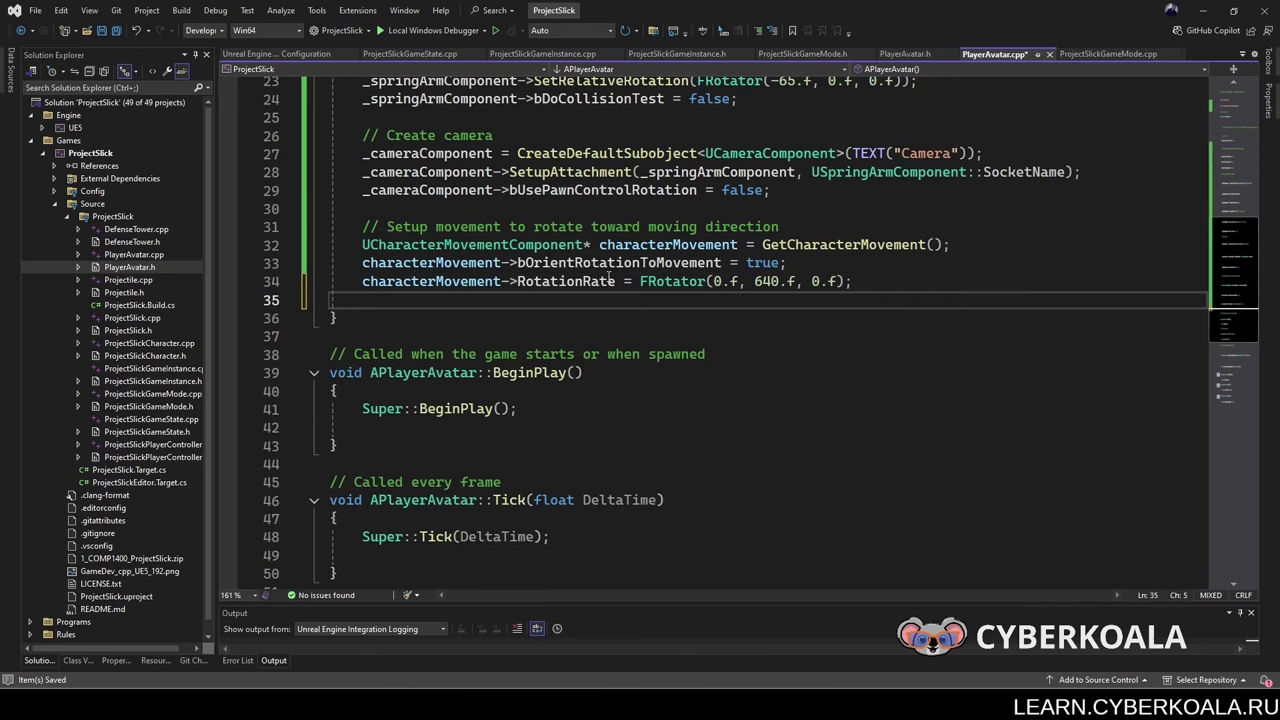
type("characterMovement")
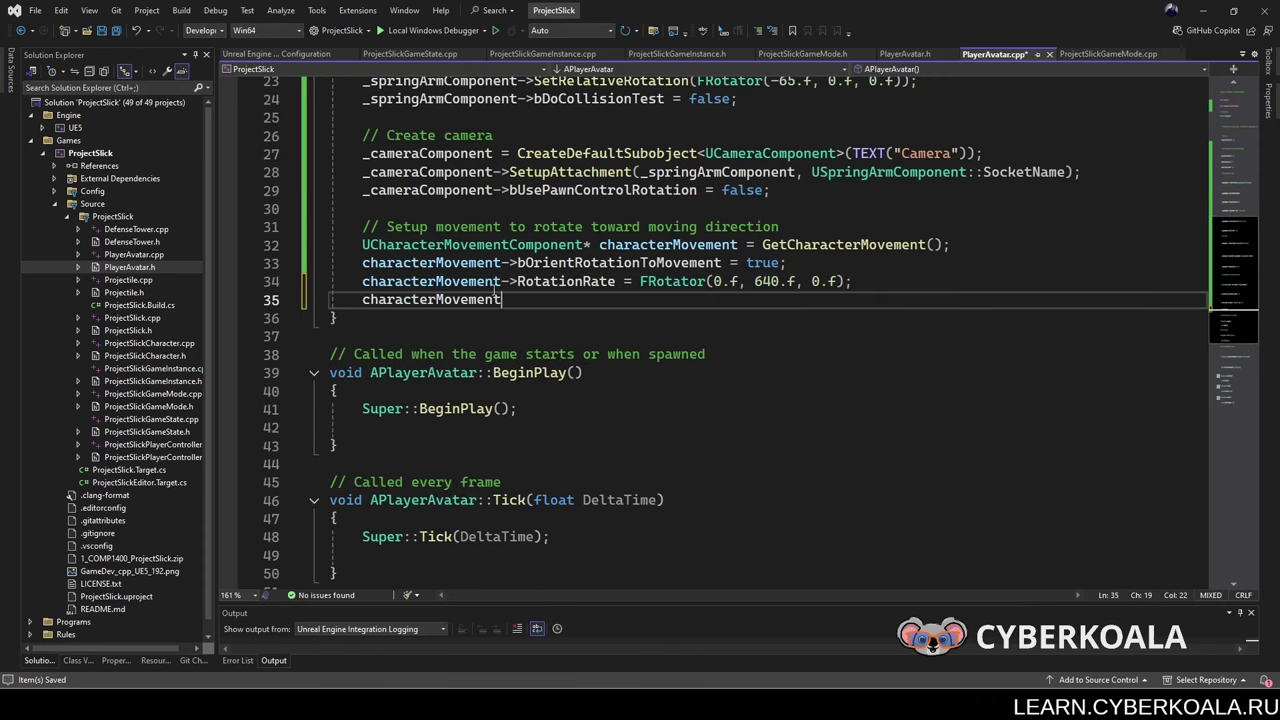
type("->bC")
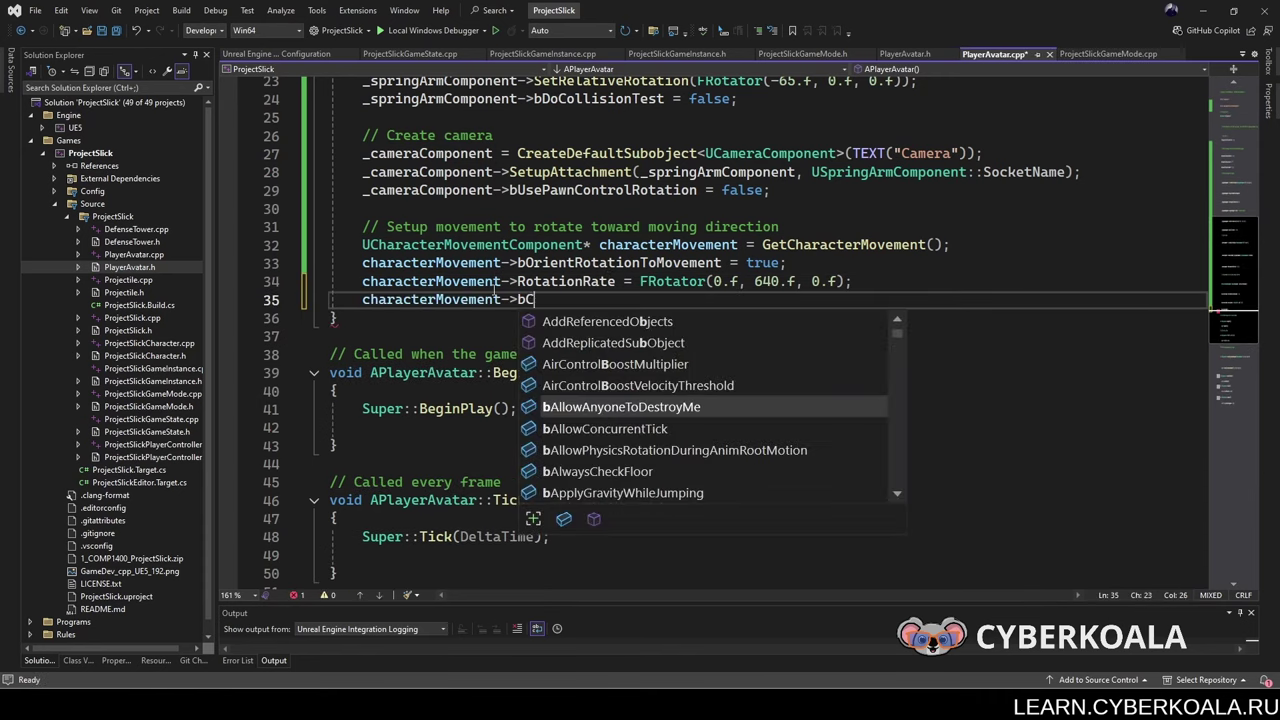
type("on")
key("Tab")
type("= true")
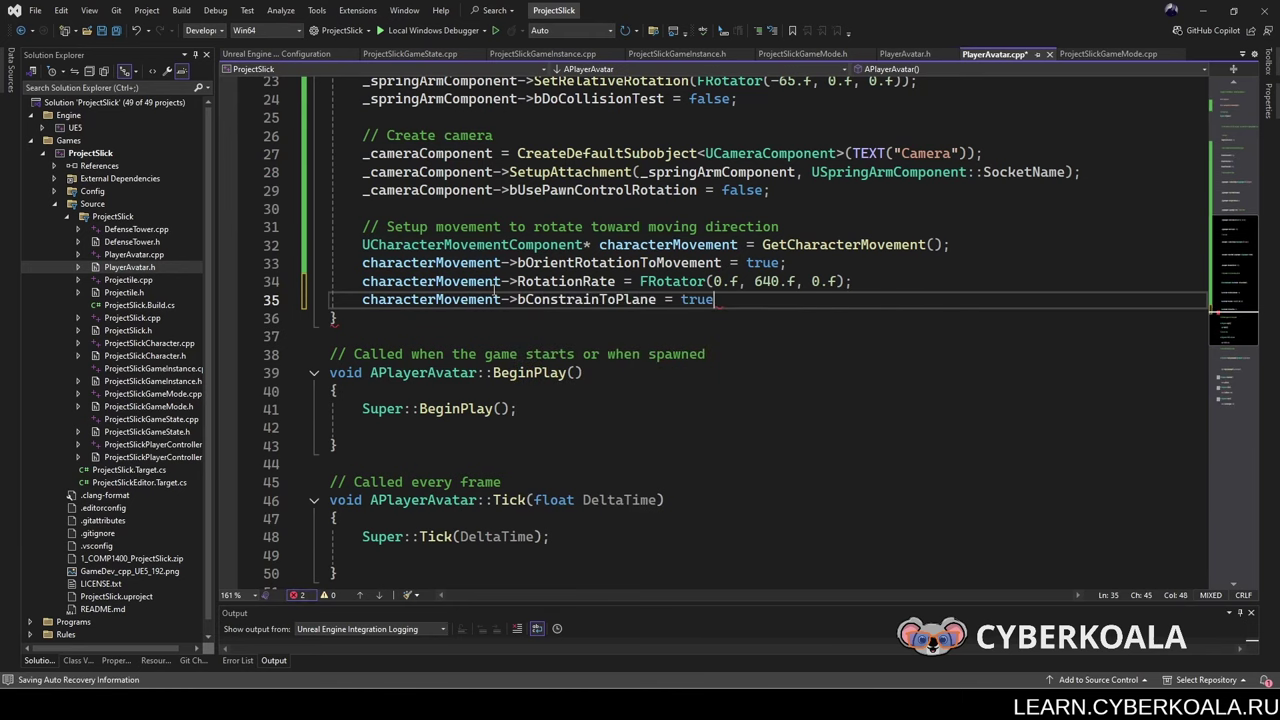
type(";")
key("Return")
type("characterMovement->")
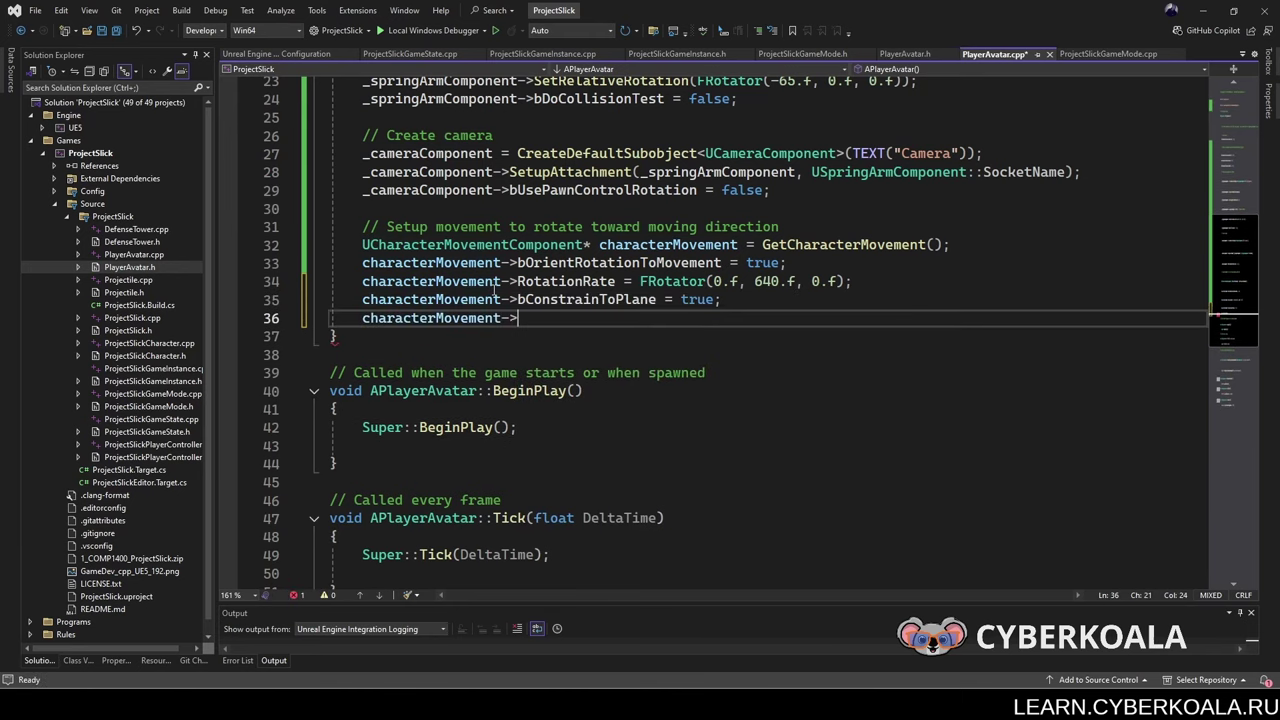
type("bSnapto")
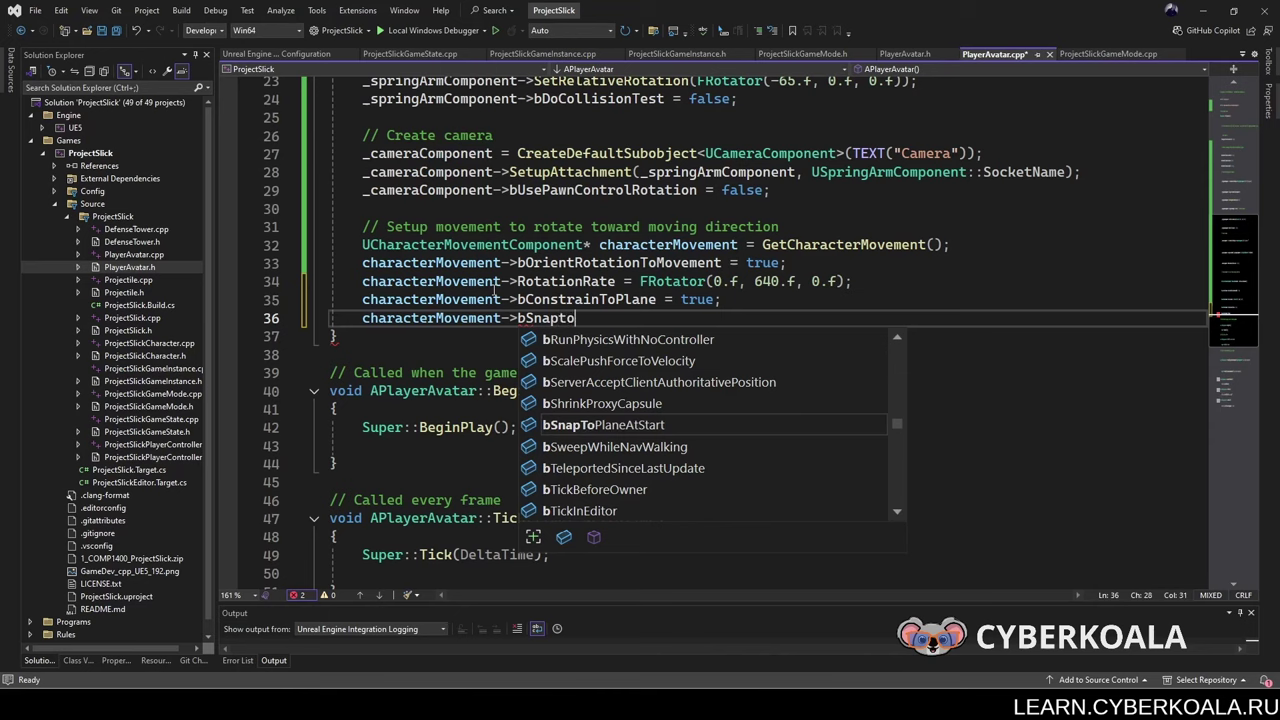
key("Tab")
type("= true")
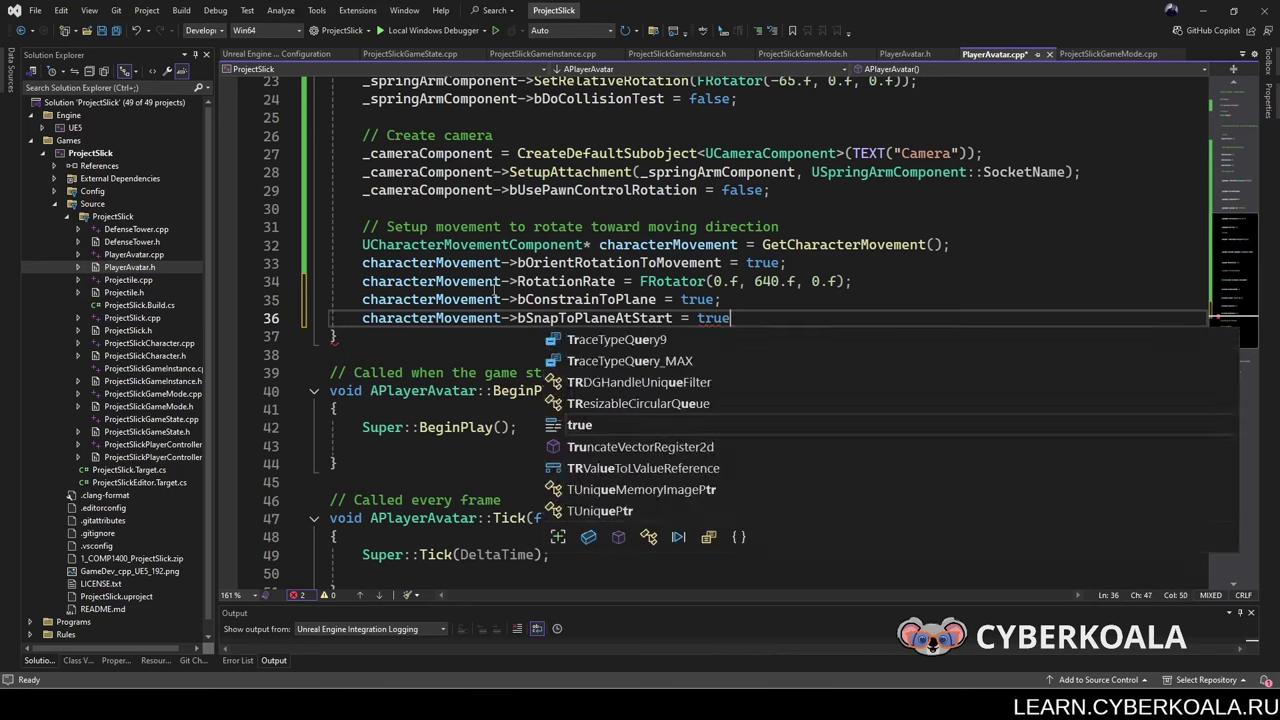
type(";")
key("Return")
key("ctrl+s")
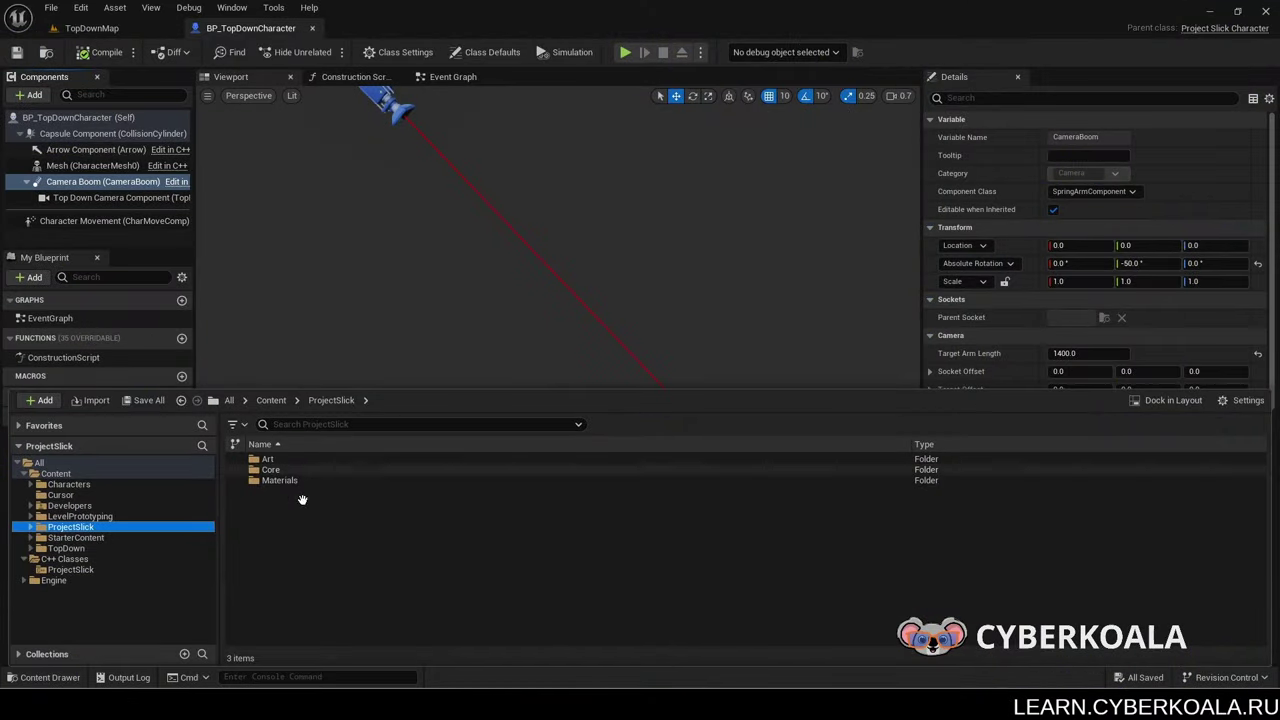
Step: Start importing the hero FBX mesh from the Content Browser's context menu
right_click(300, 500)
left_click(292, 528)
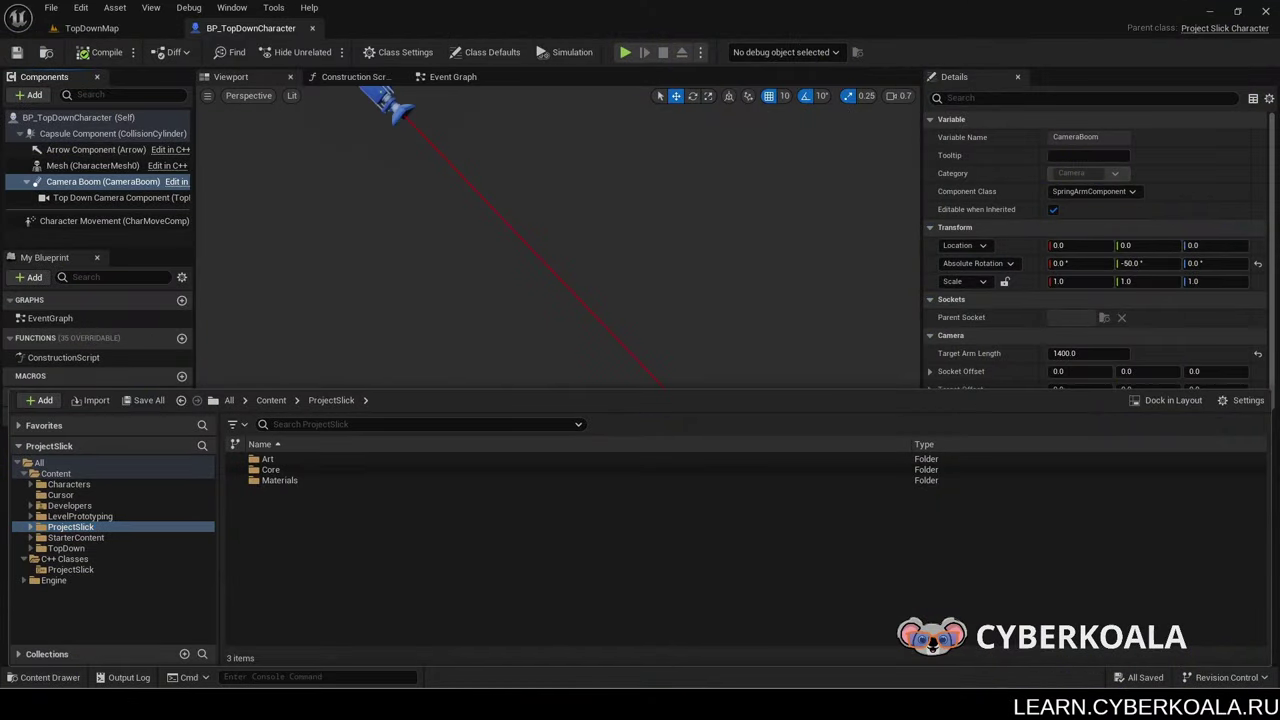
left_click(640, 606)
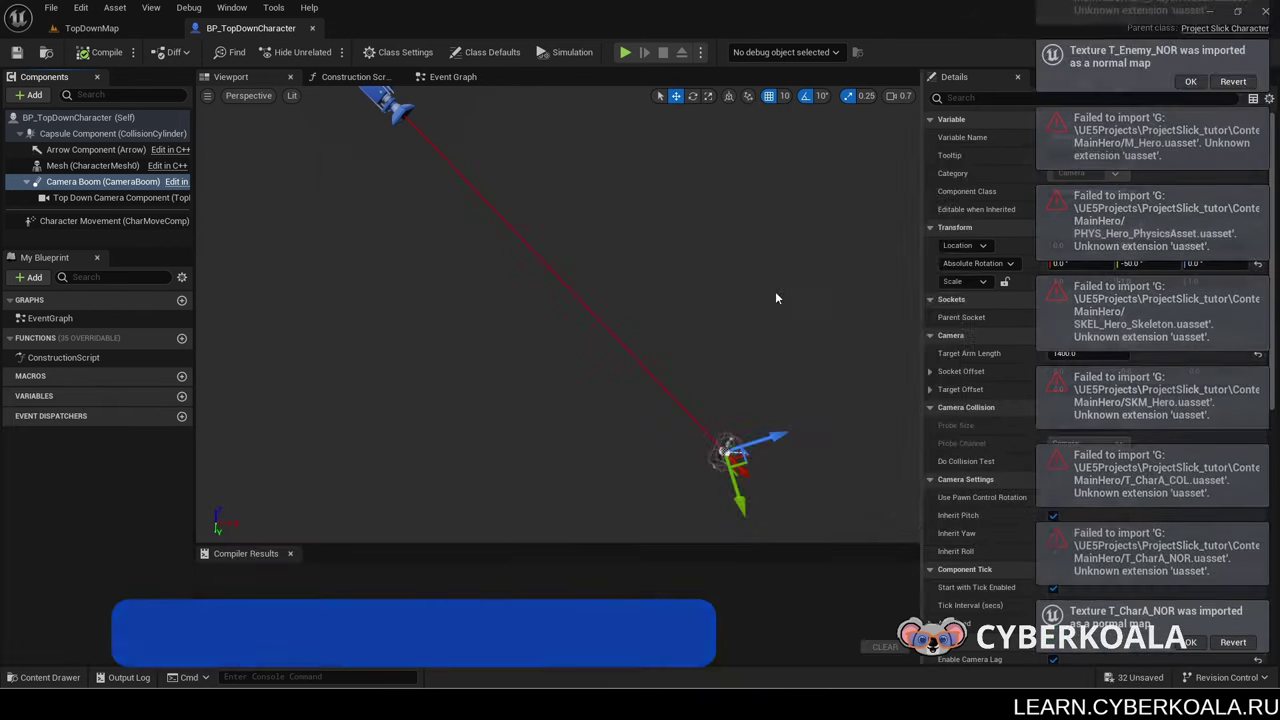
Step: Open the Hero_Skeleton asset from Characters/MainHero to preview the hero
double_click(282, 469)
double_click(300, 480)
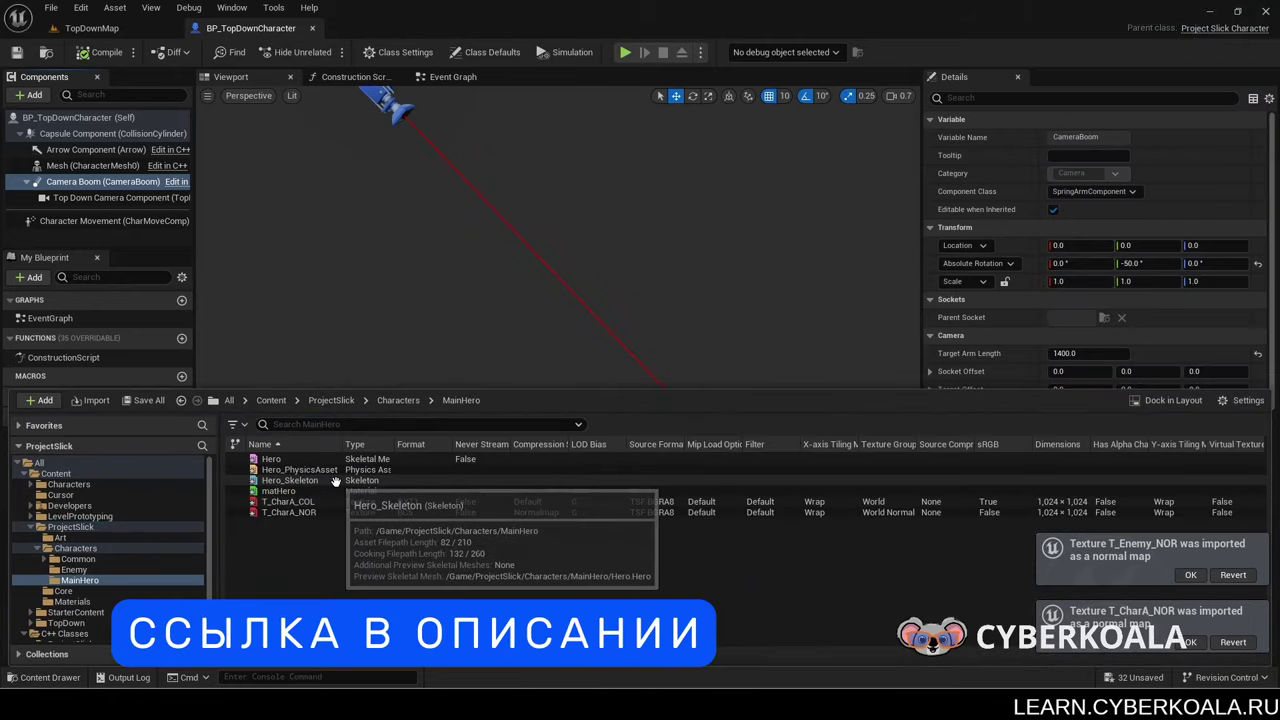
left_click(335, 481)
double_click(335, 481)
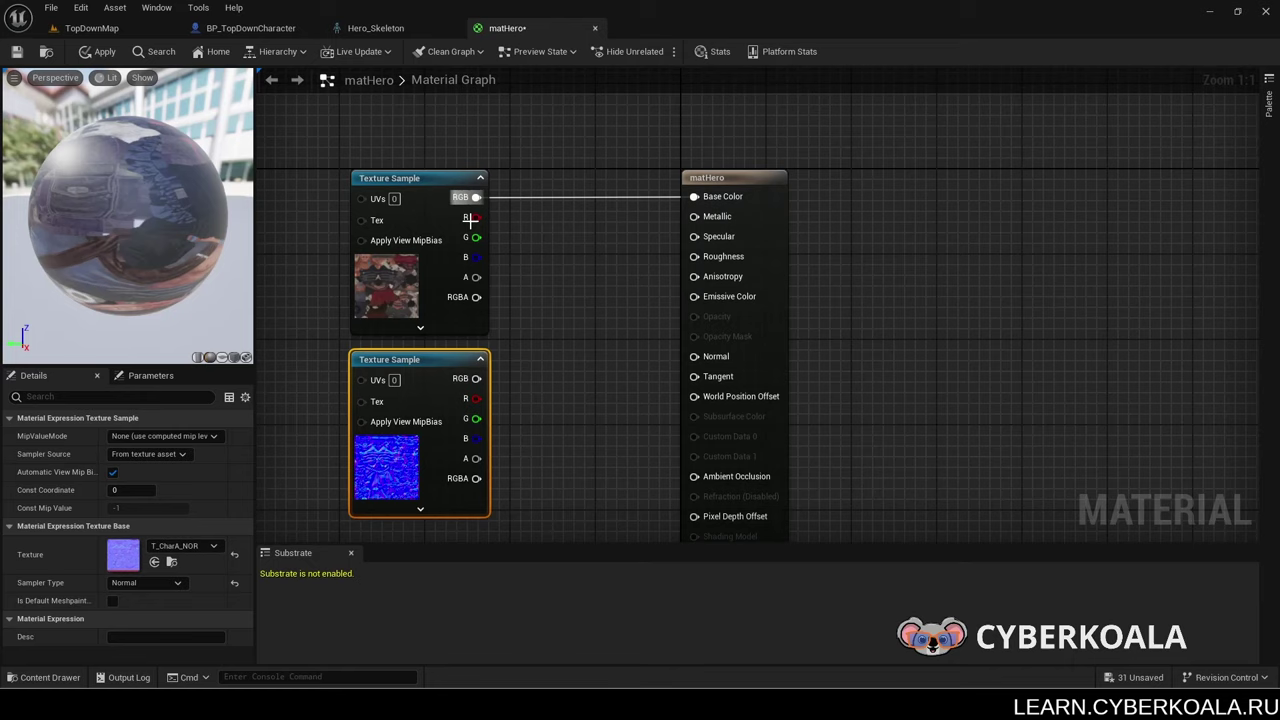
Step: Add T_CharA_COL and T_CharA_NOR texture nodes to matHero, deleting the old texture nodes
left_click(40, 677)
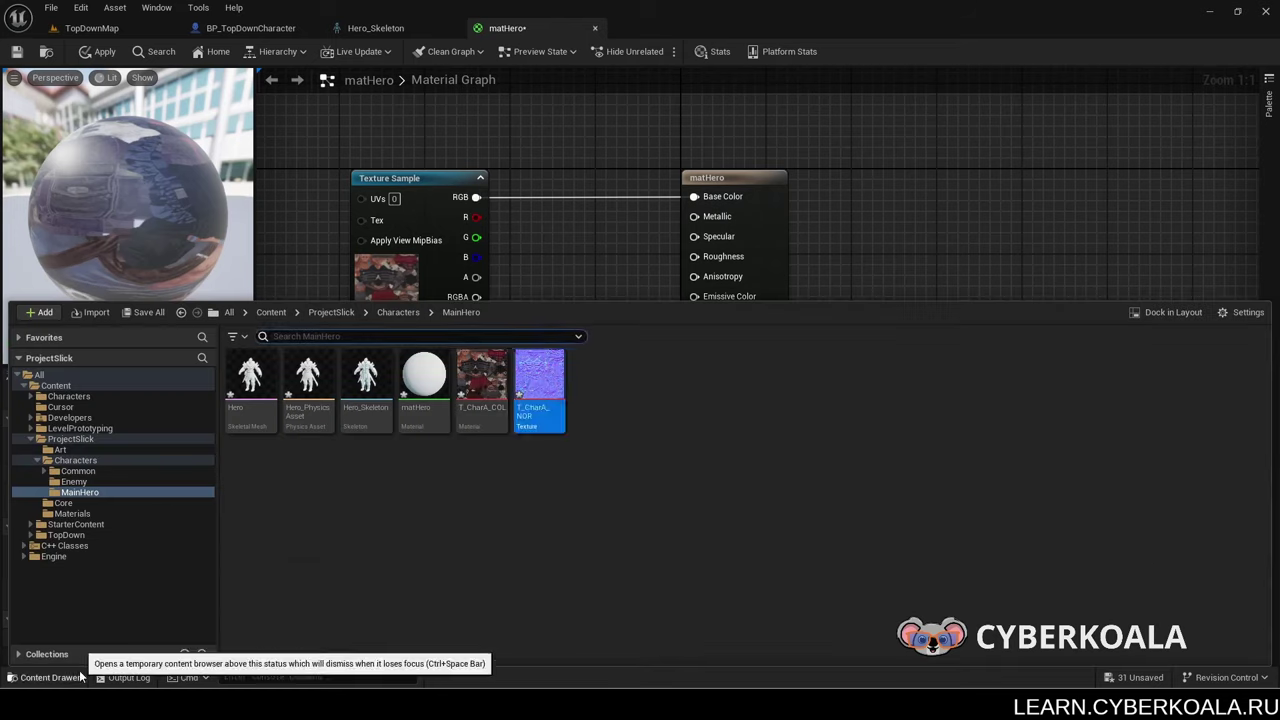
mouse_move(668, 503)
left_mouse_down()
mouse_move(470, 395)
mouse_move(590, 175)
left_mouse_up()
left_click_drag(553, 168, 553, 366)
mouse_move(620, 176)
left_mouse_down()
mouse_move(340, 108)
mouse_move(530, 258)
left_mouse_up()
left_click(420, 178)
key("Delete")
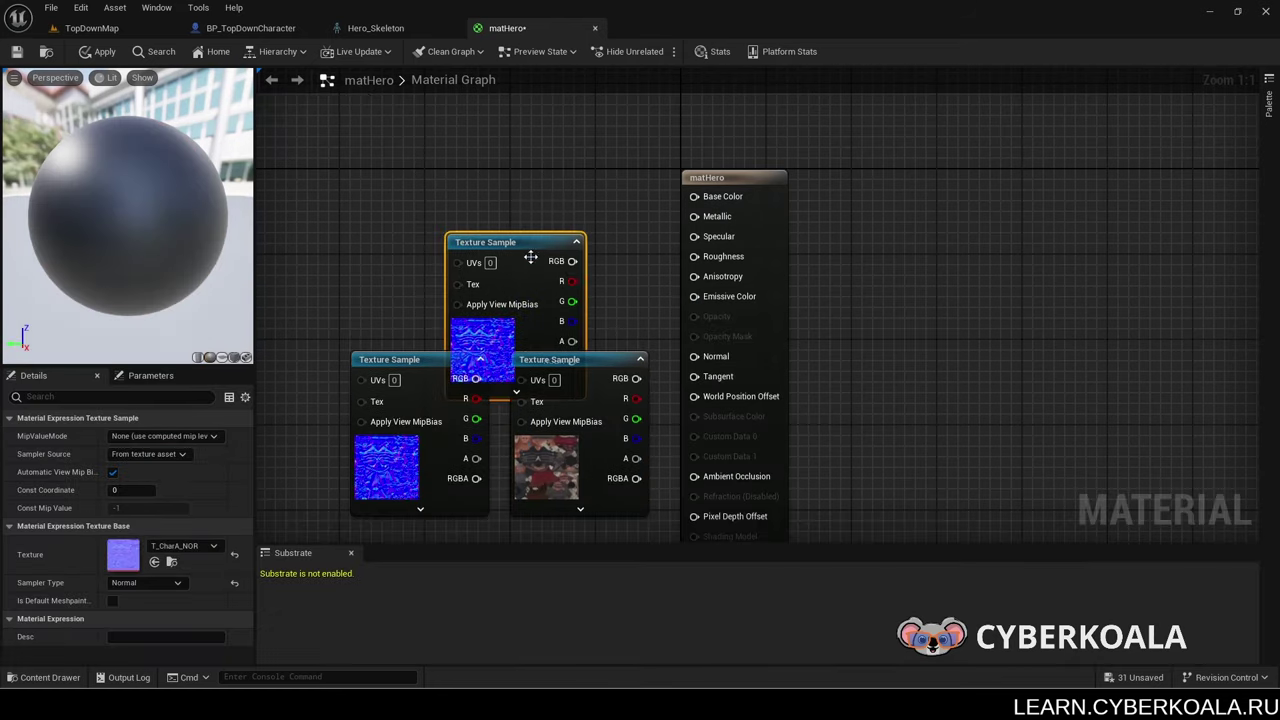
key("Delete")
left_click_drag(636, 378, 694, 196)
Step: Wire T_CharA_COL RGB to Base Color and T_CharA_NOR RGB to Normal, then apply and save
left_click_drag(599, 365, 547, 185)
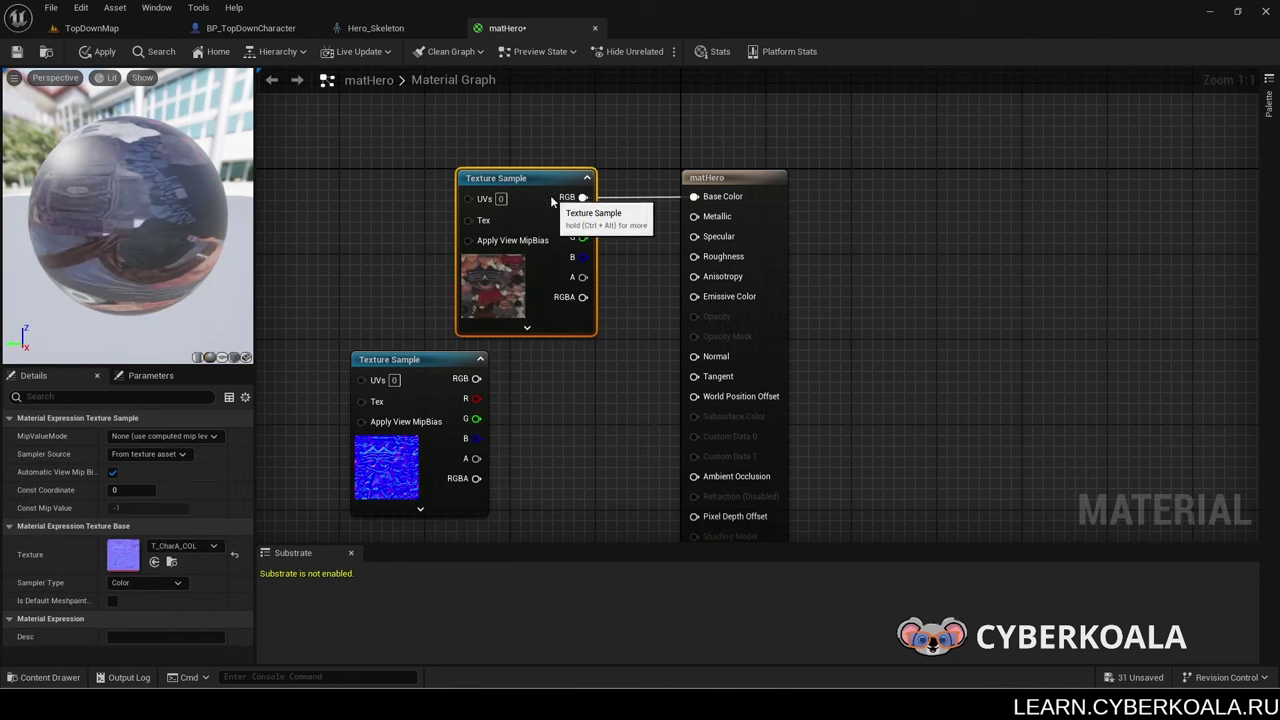
left_click_drag(463, 370, 694, 356)
left_click_drag(500, 360, 502, 338)
left_click(416, 244)
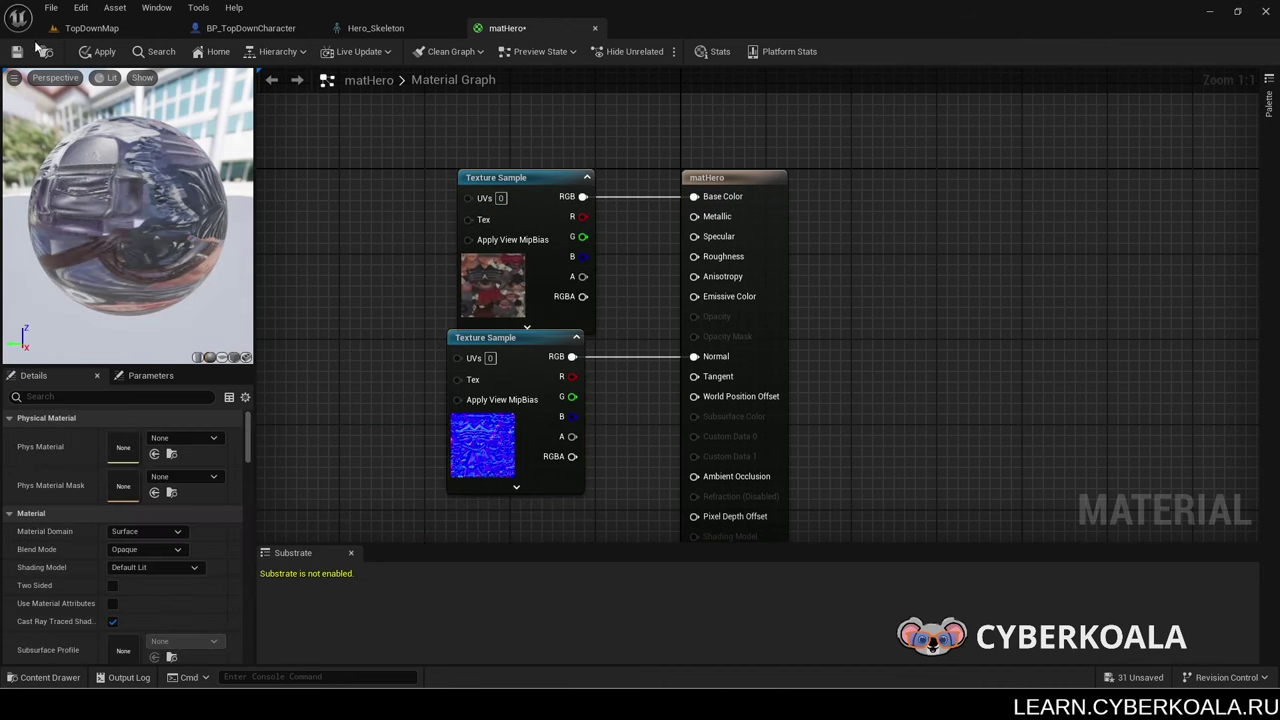
key("ctrl+s")
left_click(375, 28)
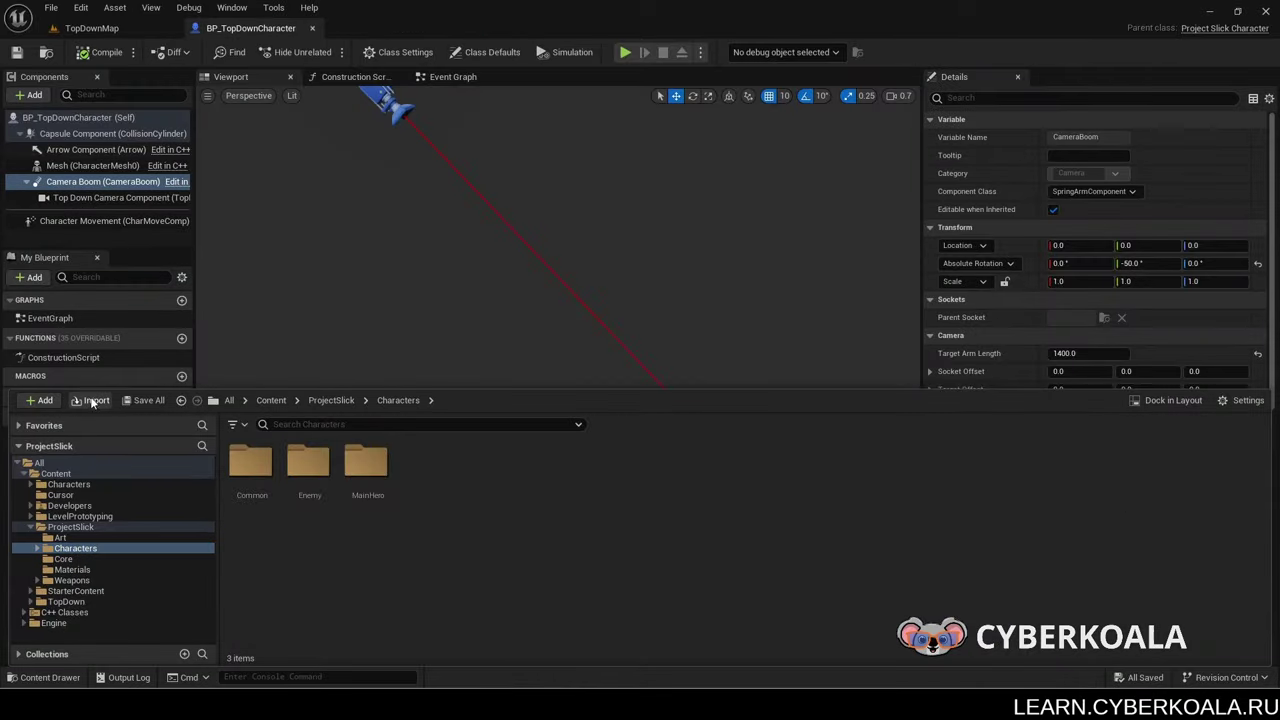
left_click(88, 400)
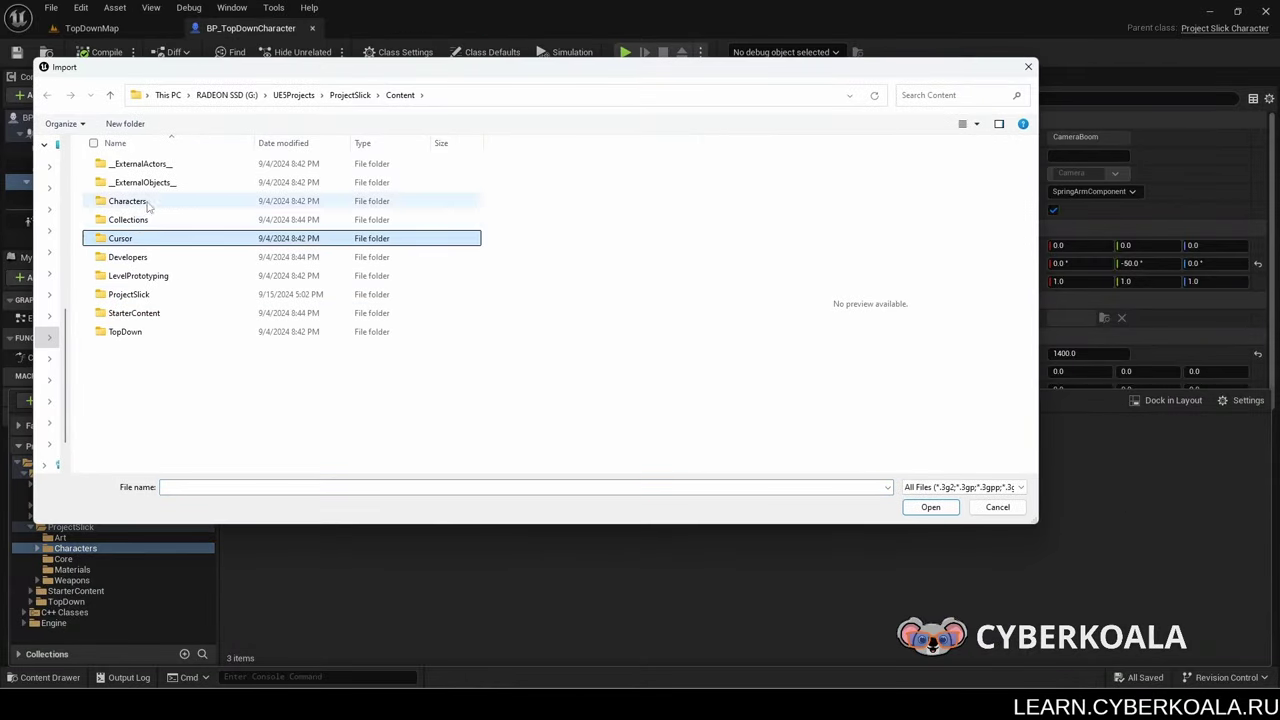
double_click(130, 201)
left_click(350, 95)
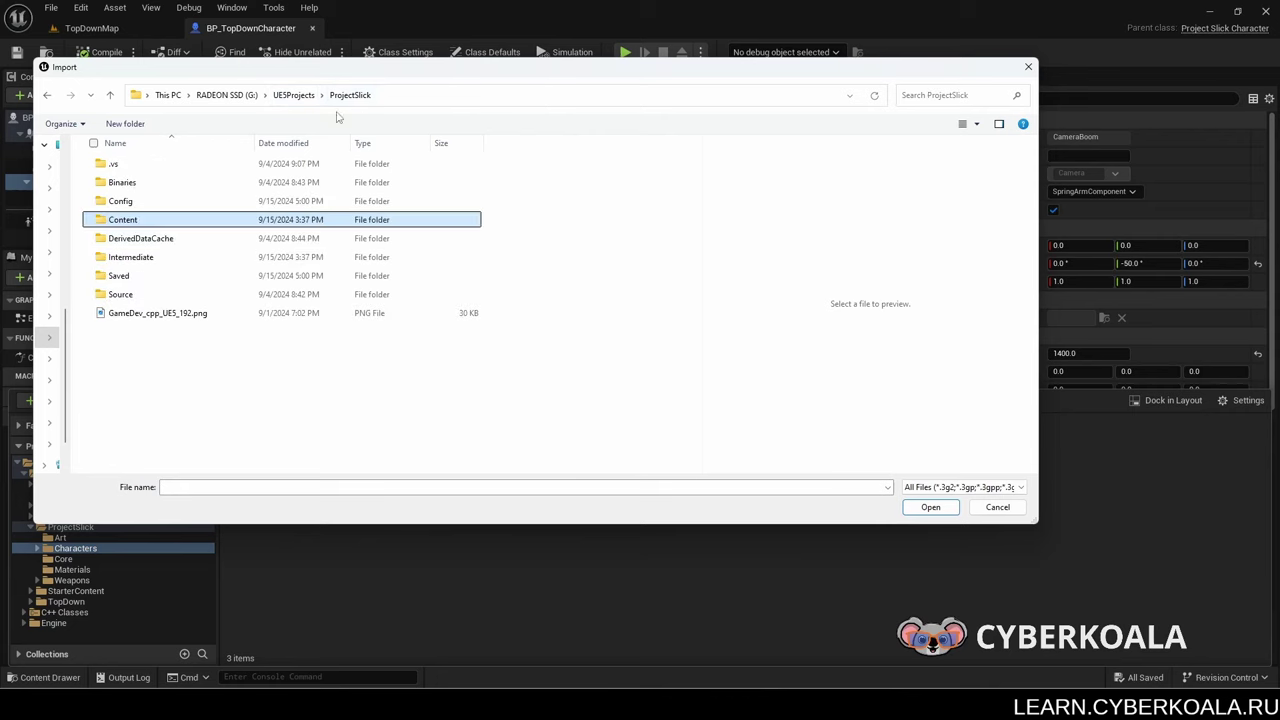
double_click(194, 220)
double_click(180, 292)
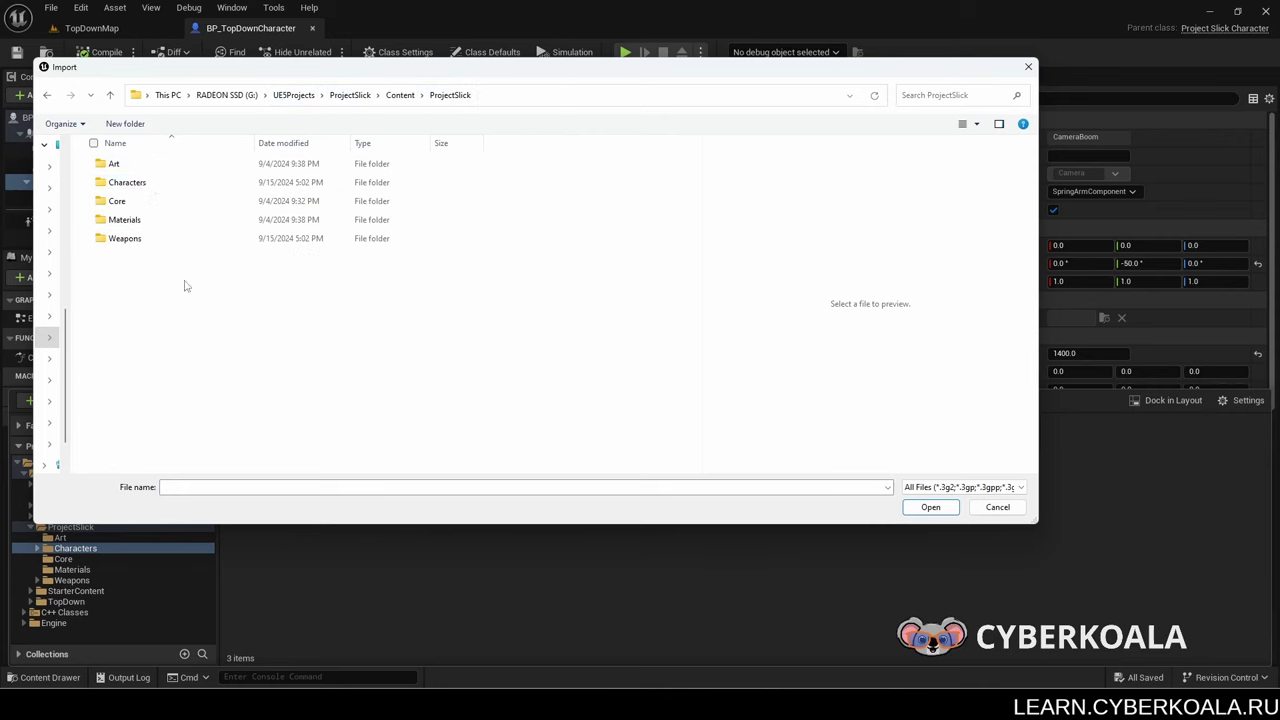
left_click(155, 186)
double_click(155, 186)
left_click(983, 506)
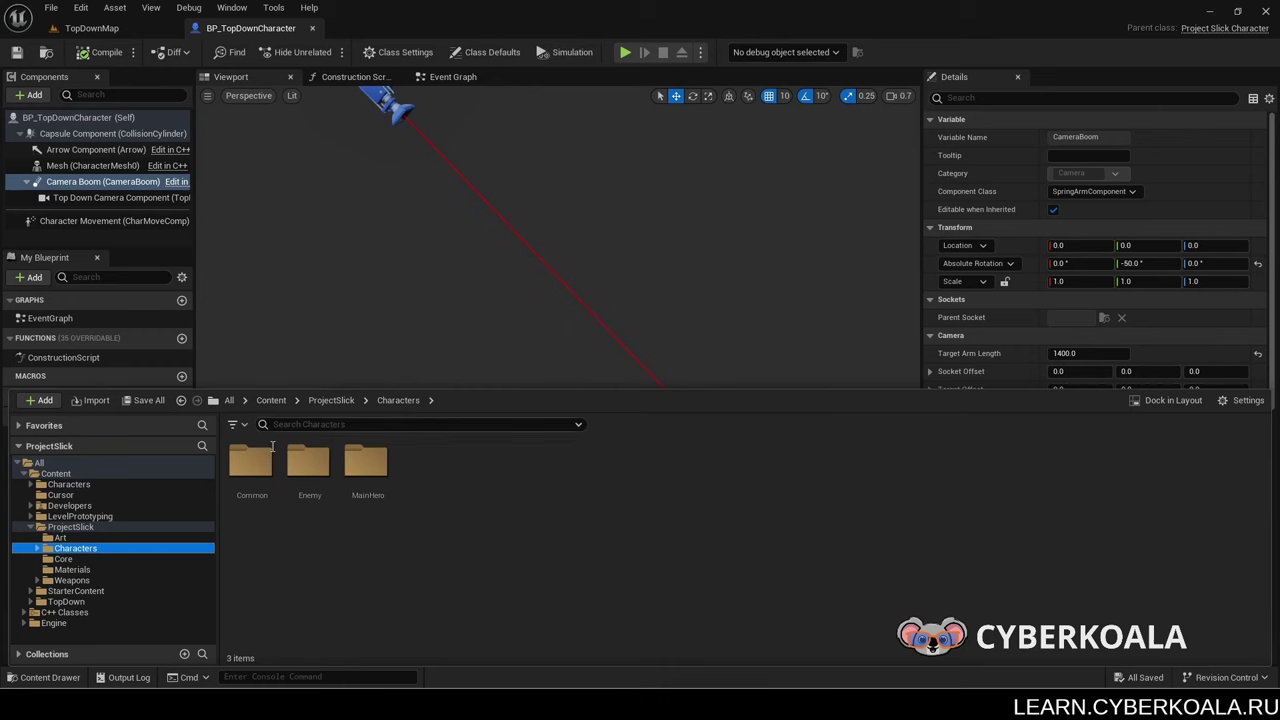
double_click(367, 466)
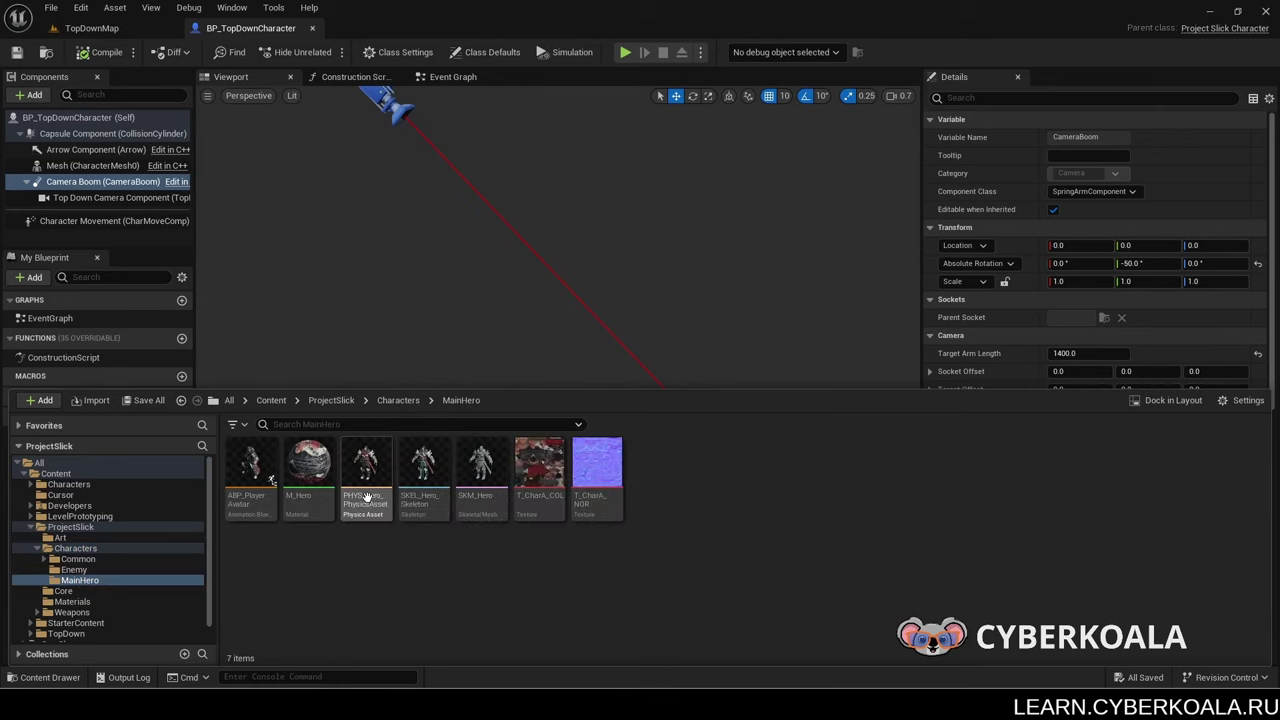
double_click(447, 498)
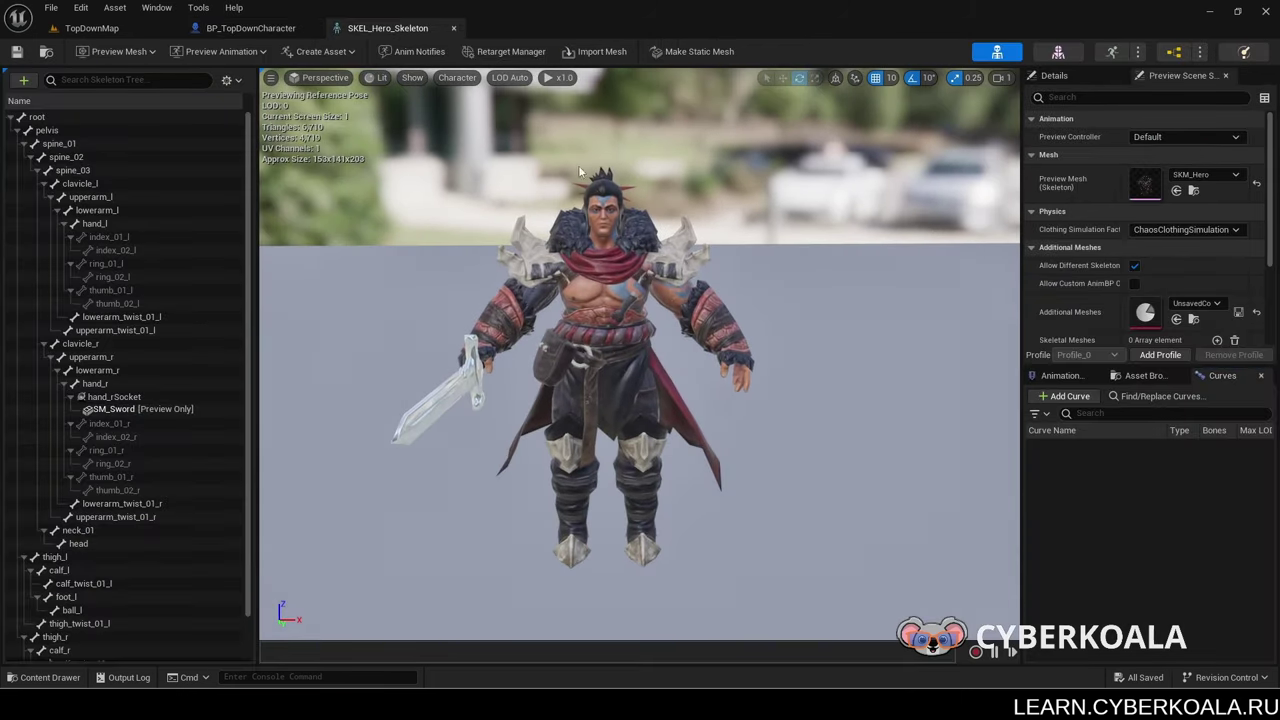
left_click(454, 28)
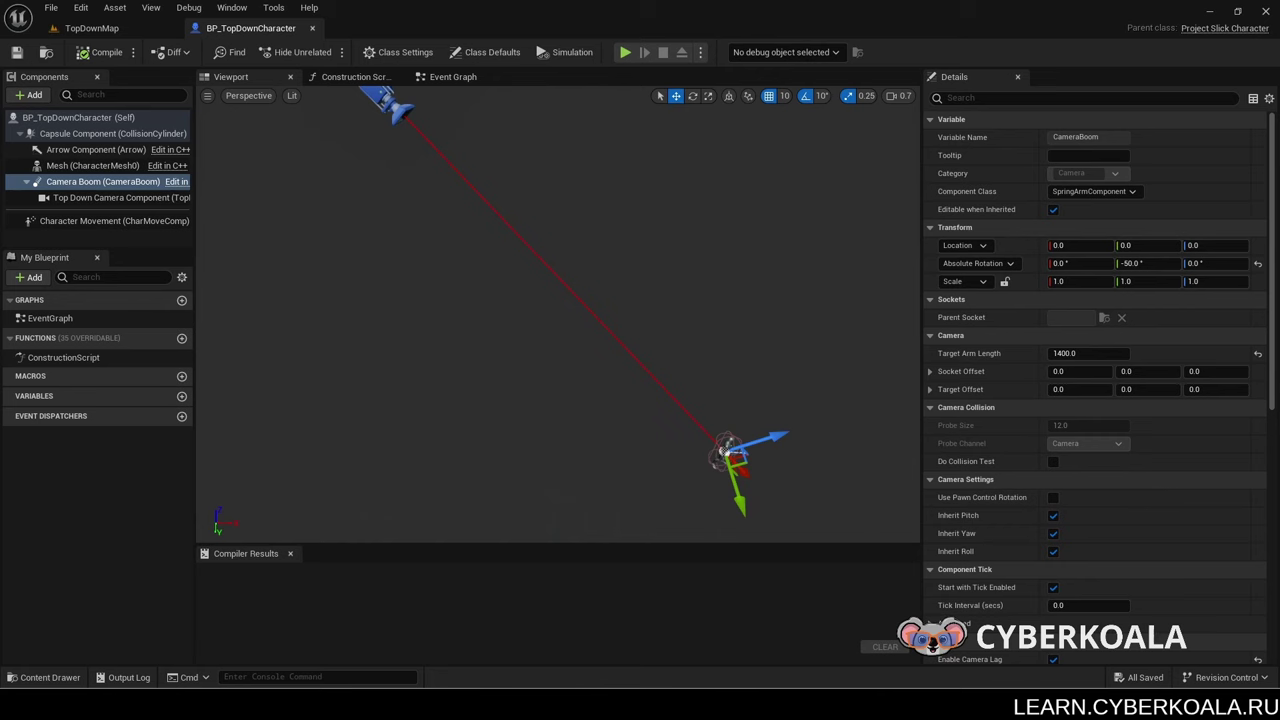
Step: Inspect Project Settings' Maps & Modes, expanding Selected GameMode and browsing to the Player Controller Class
left_click(81, 8)
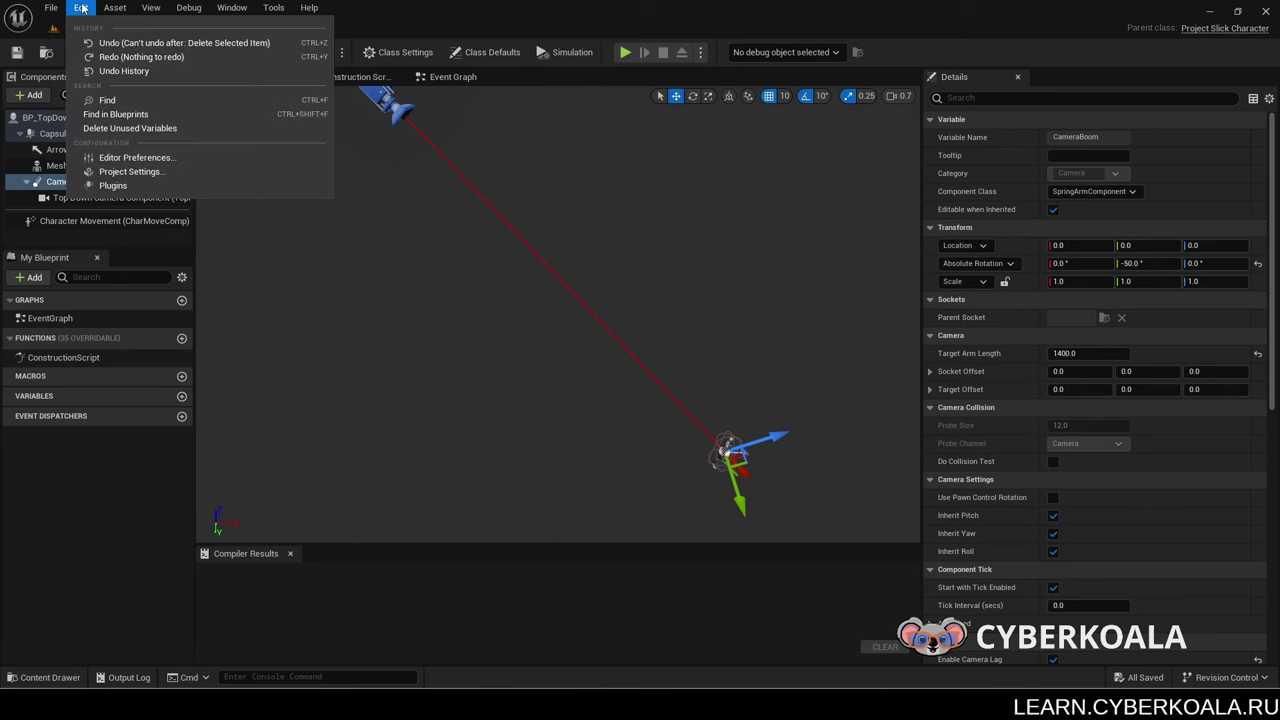
left_click(137, 172)
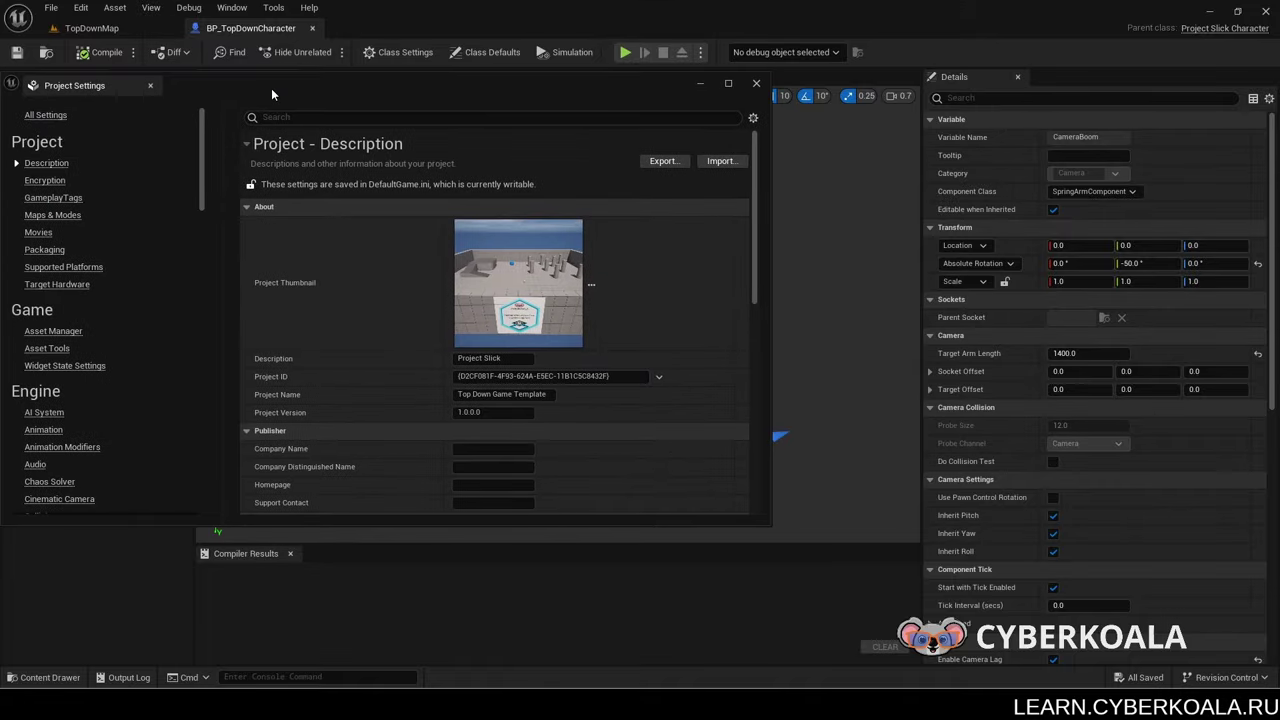
left_click_drag(271, 88, 316, 87)
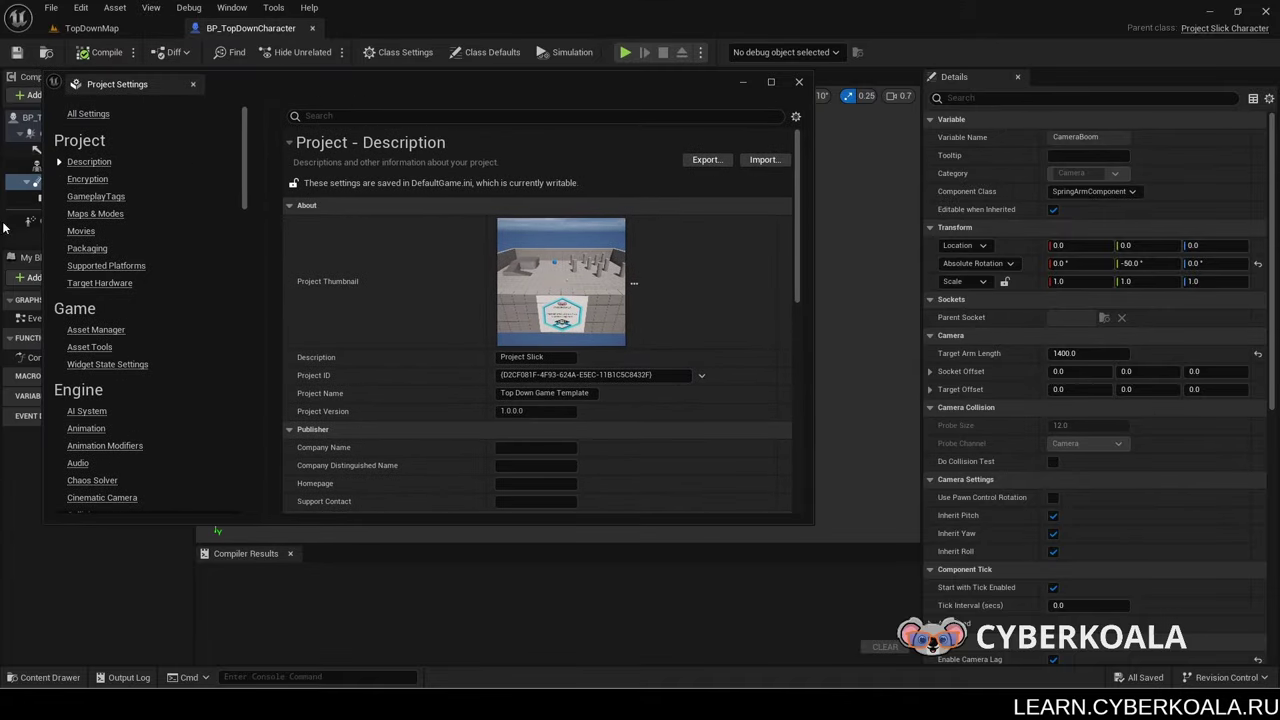
left_click(100, 214)
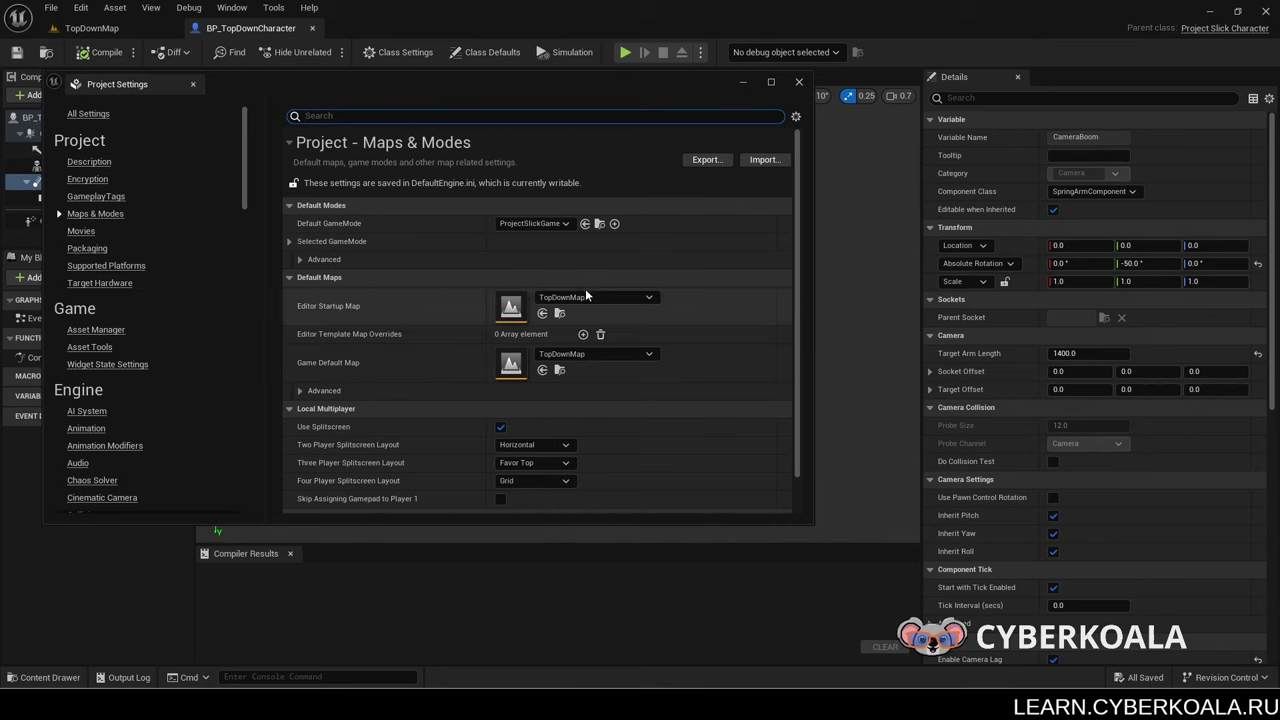
left_click(289, 241)
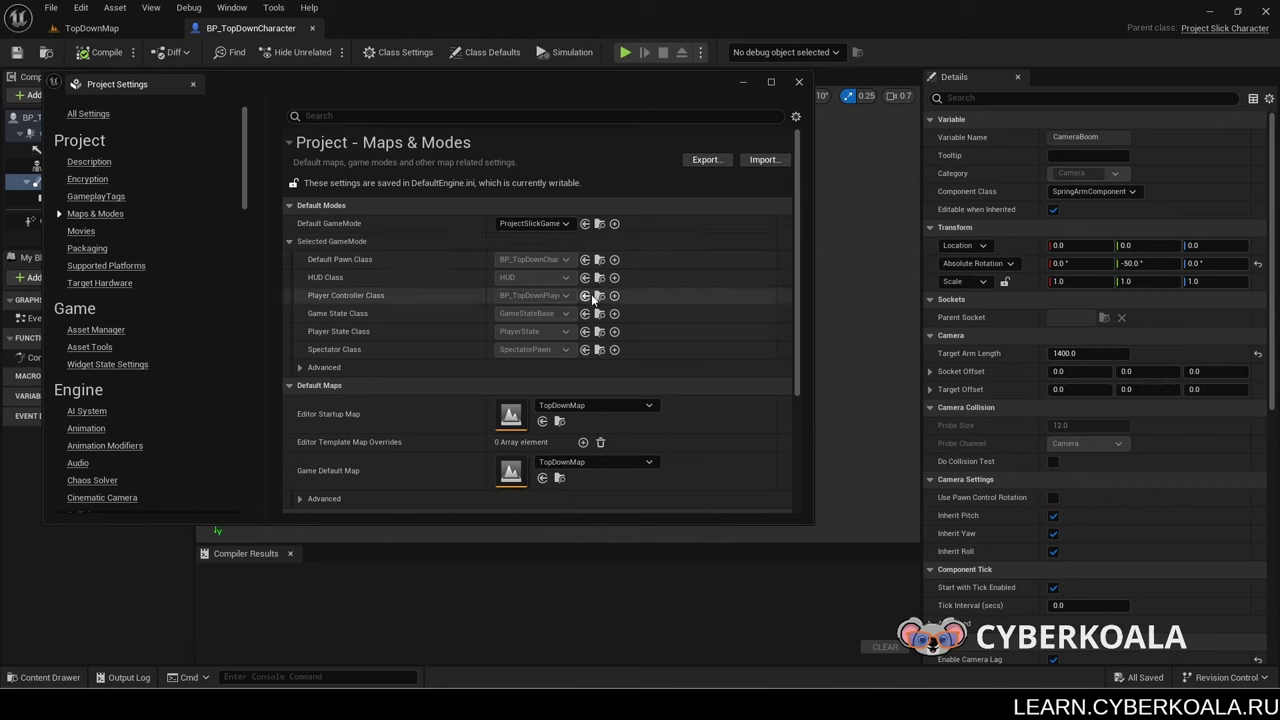
left_click(595, 296)
left_click(959, 155)
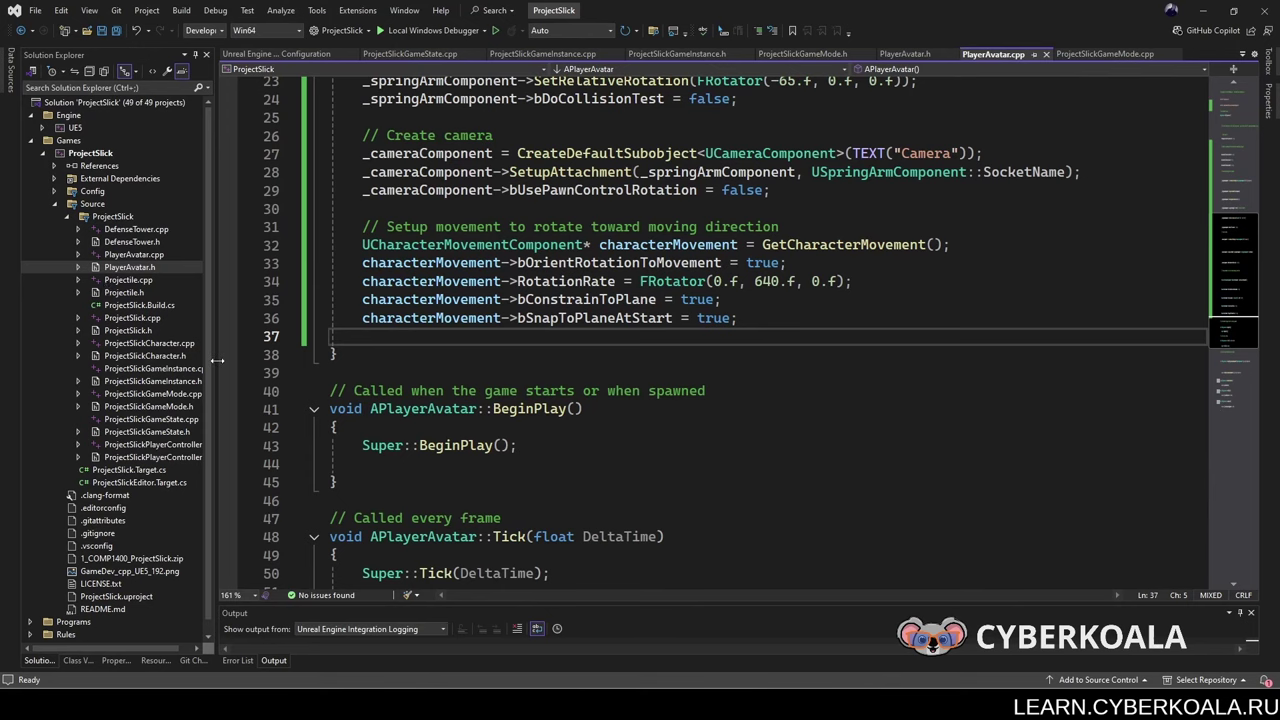
Step: Open ProjectSlickGameMode.cpp, adding then removing a stray line after line 25
left_click_drag(213, 362, 241, 380)
double_click(204, 393)
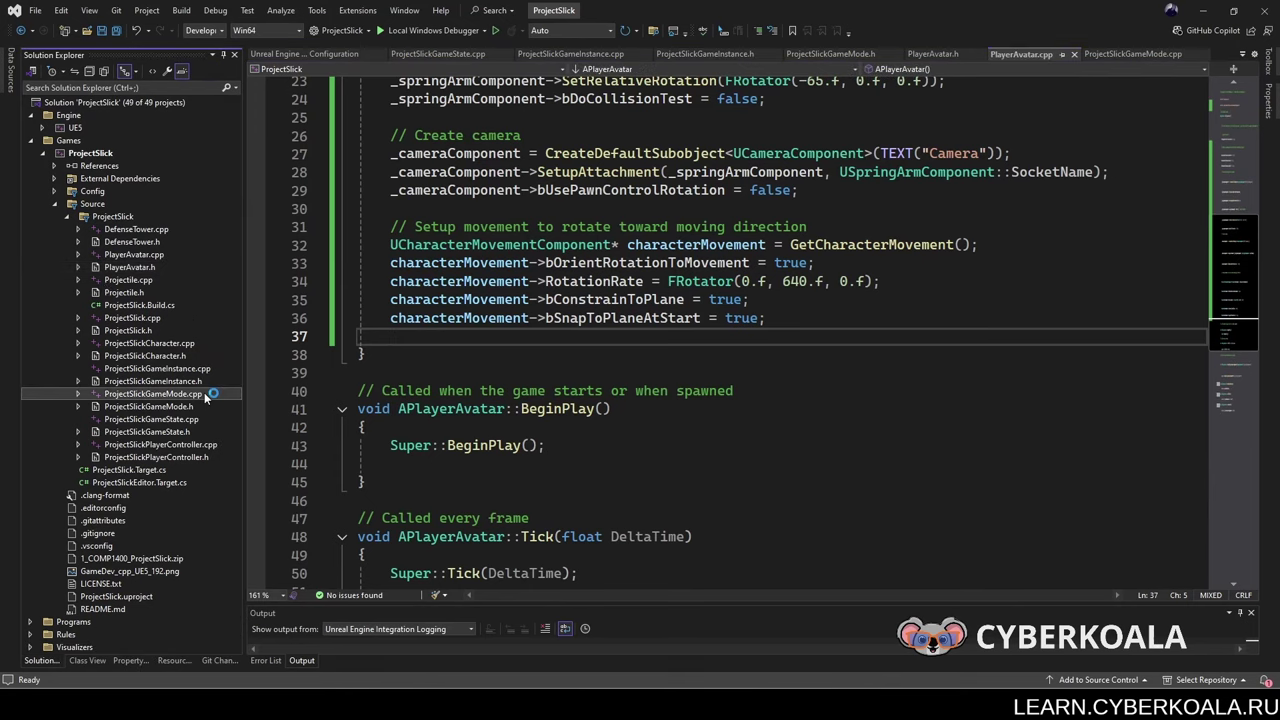
scroll(556, 358, "down", 2)
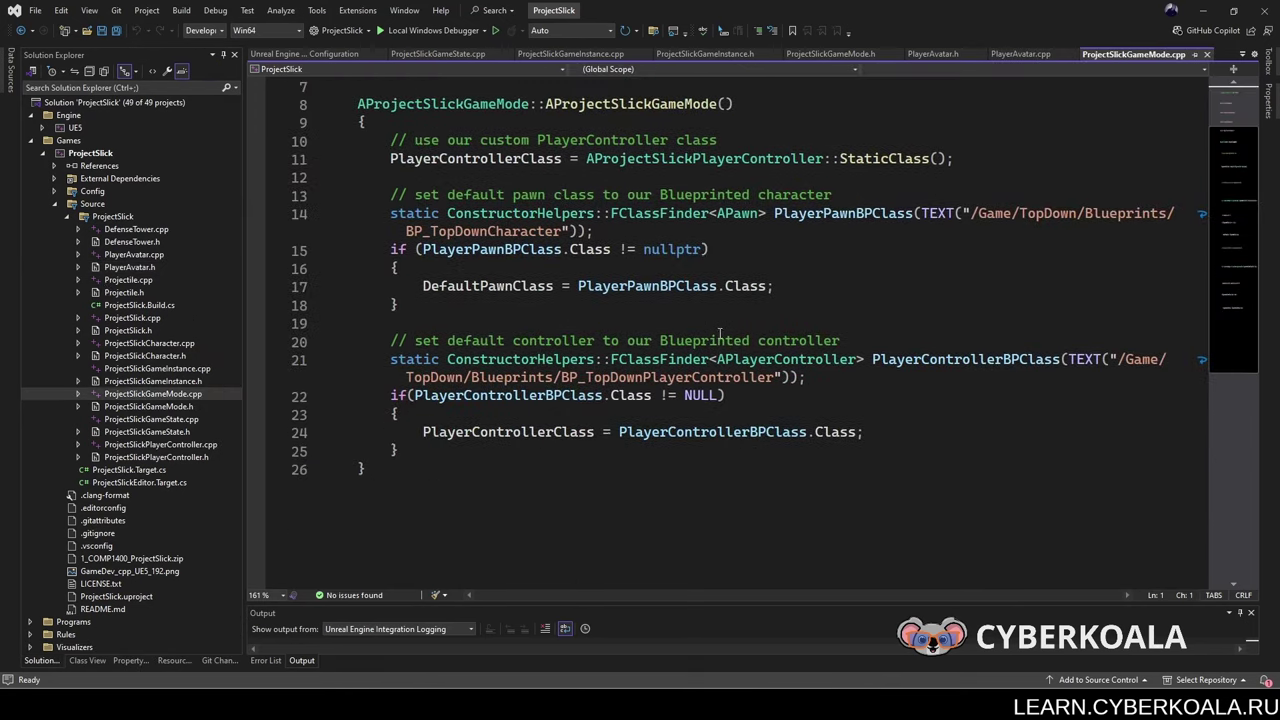
left_click(474, 452)
key("Return")
key("Return")
type("s")
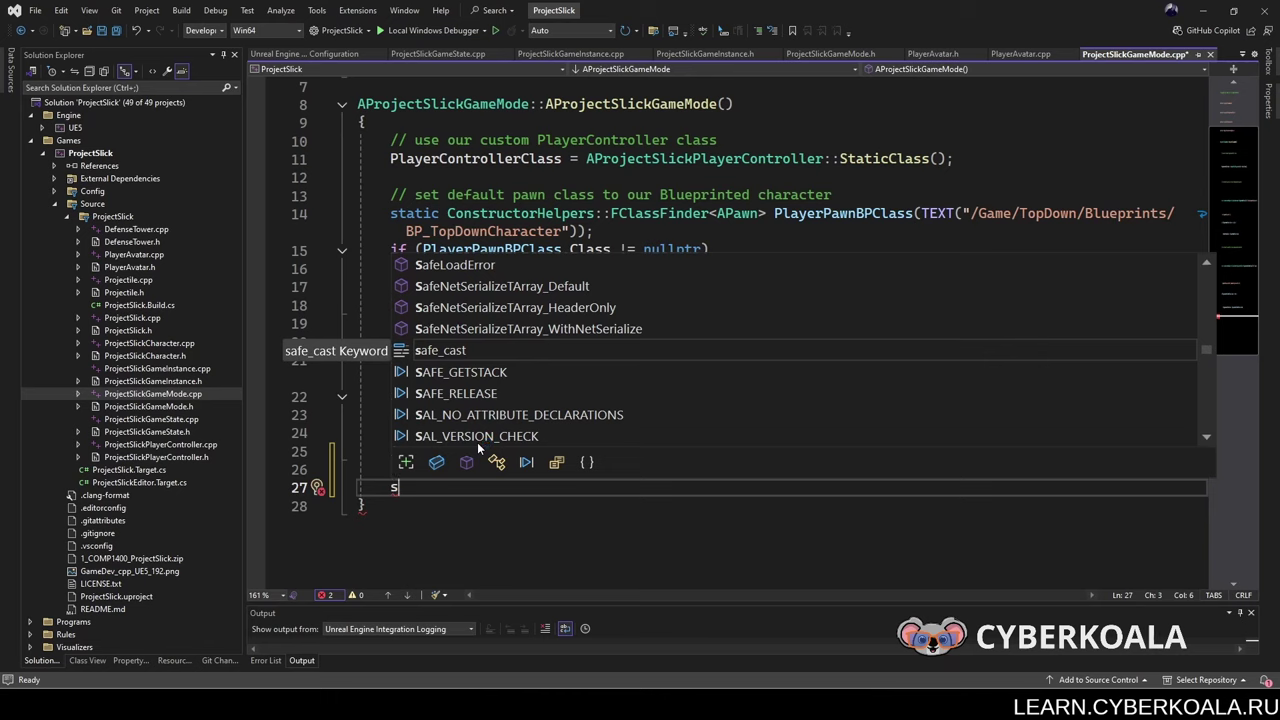
key("BackSpace")
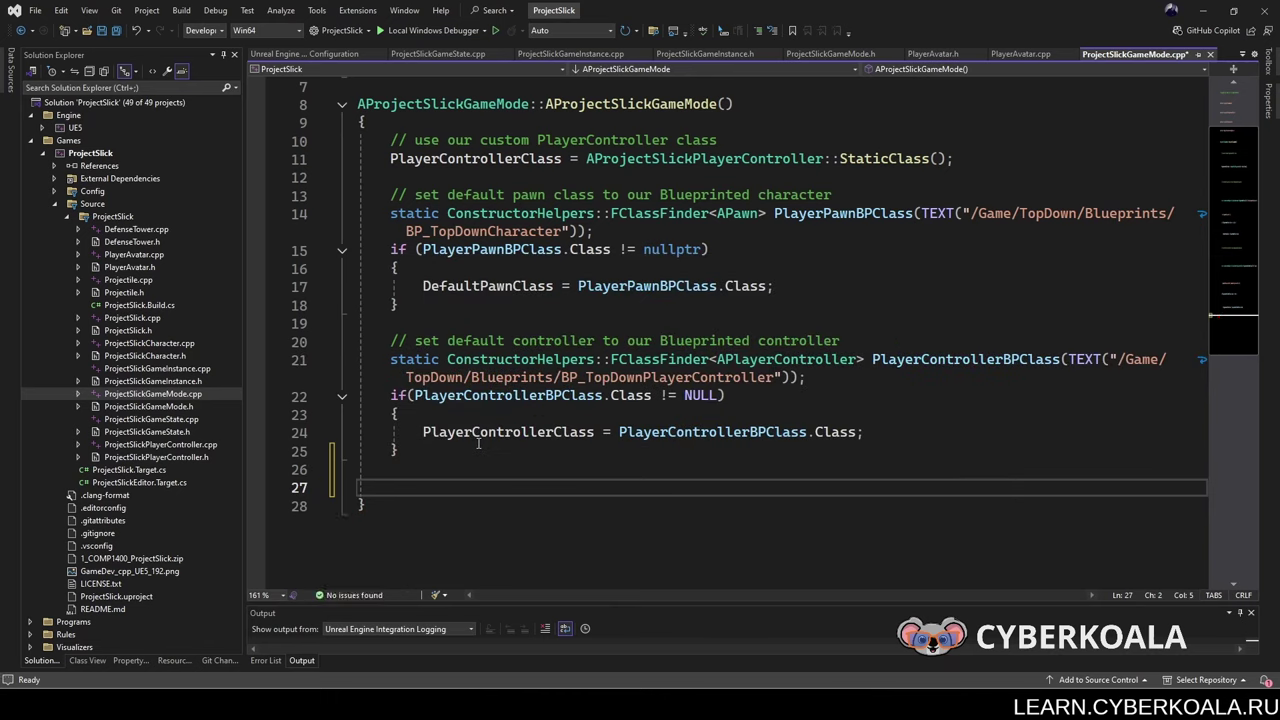
key("BackSpace")
key("BackSpace")
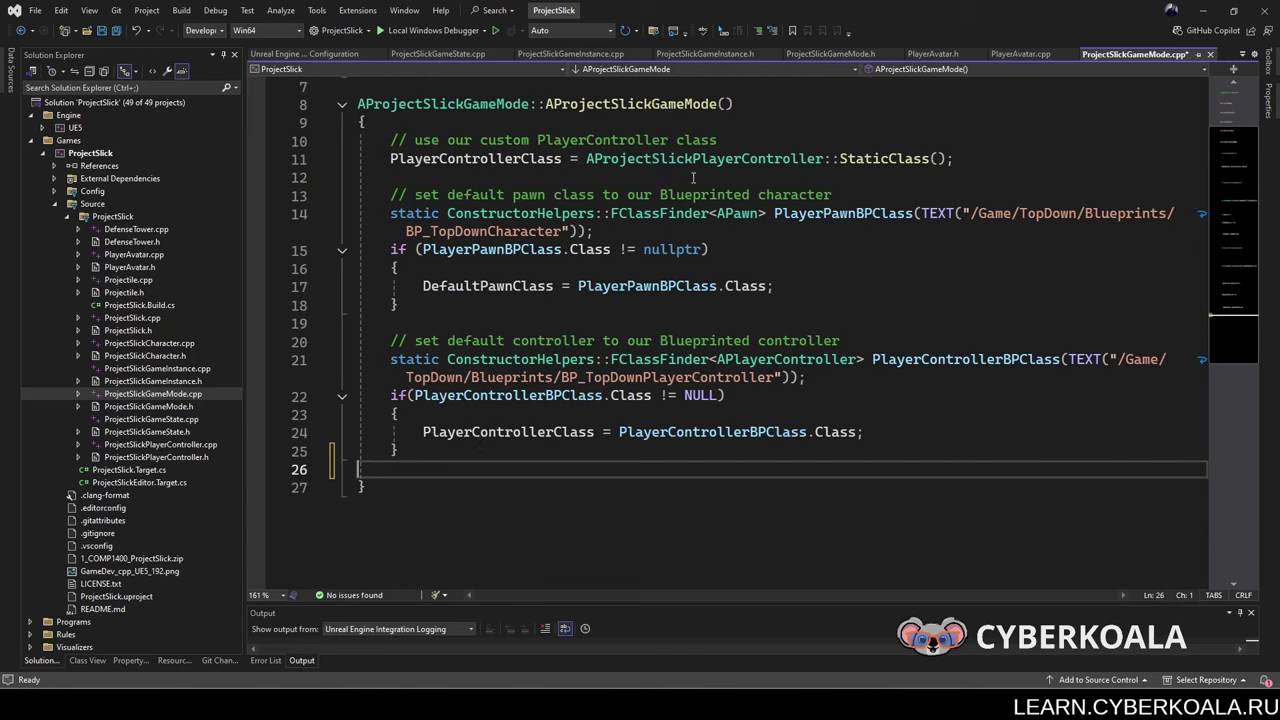
Step: Select the BP_TopDownCharacter asset path in the default pawn code on line 14
left_click_drag(770, 213, 514, 195)
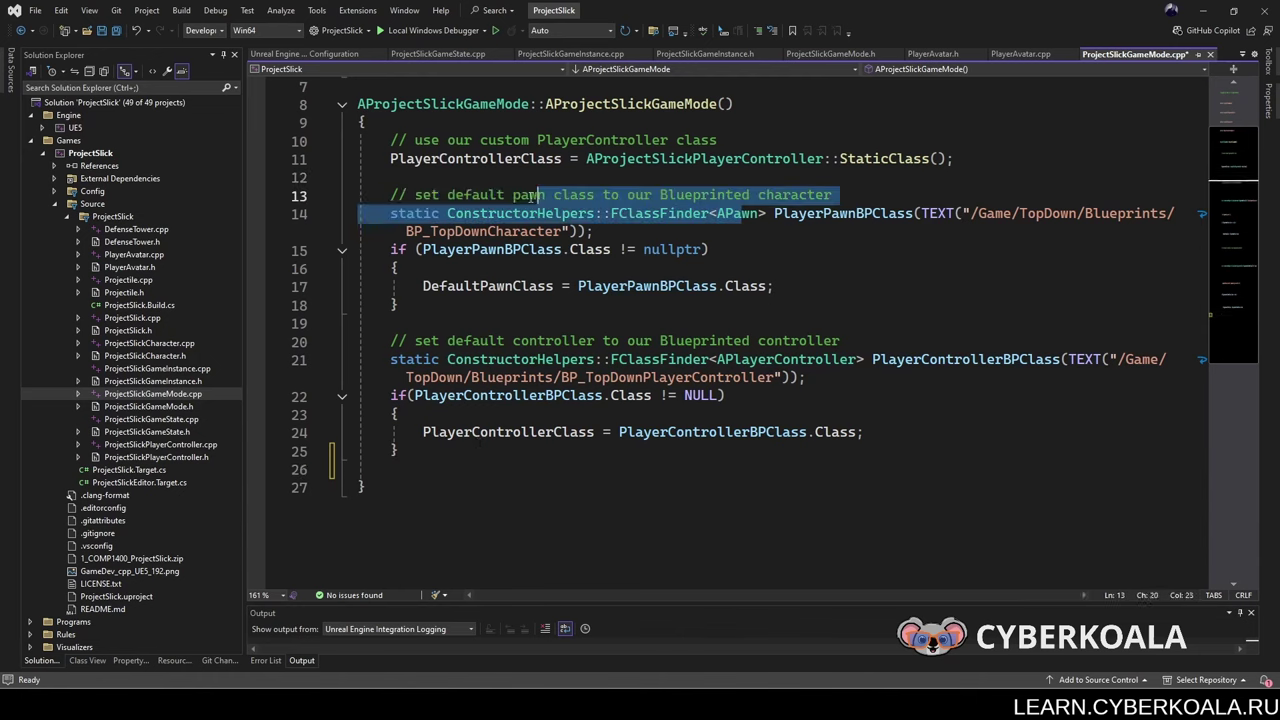
left_click(480, 213)
left_click_drag(970, 213, 1122, 233)
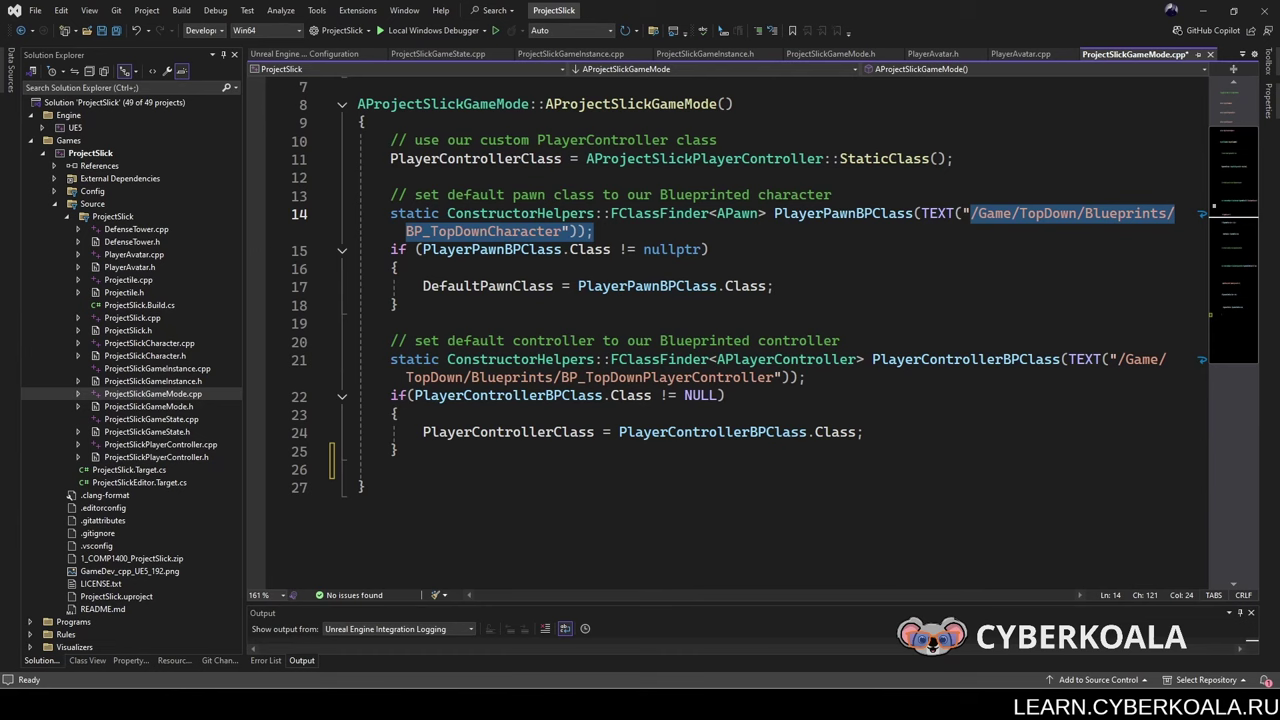
key("alt+Tab")
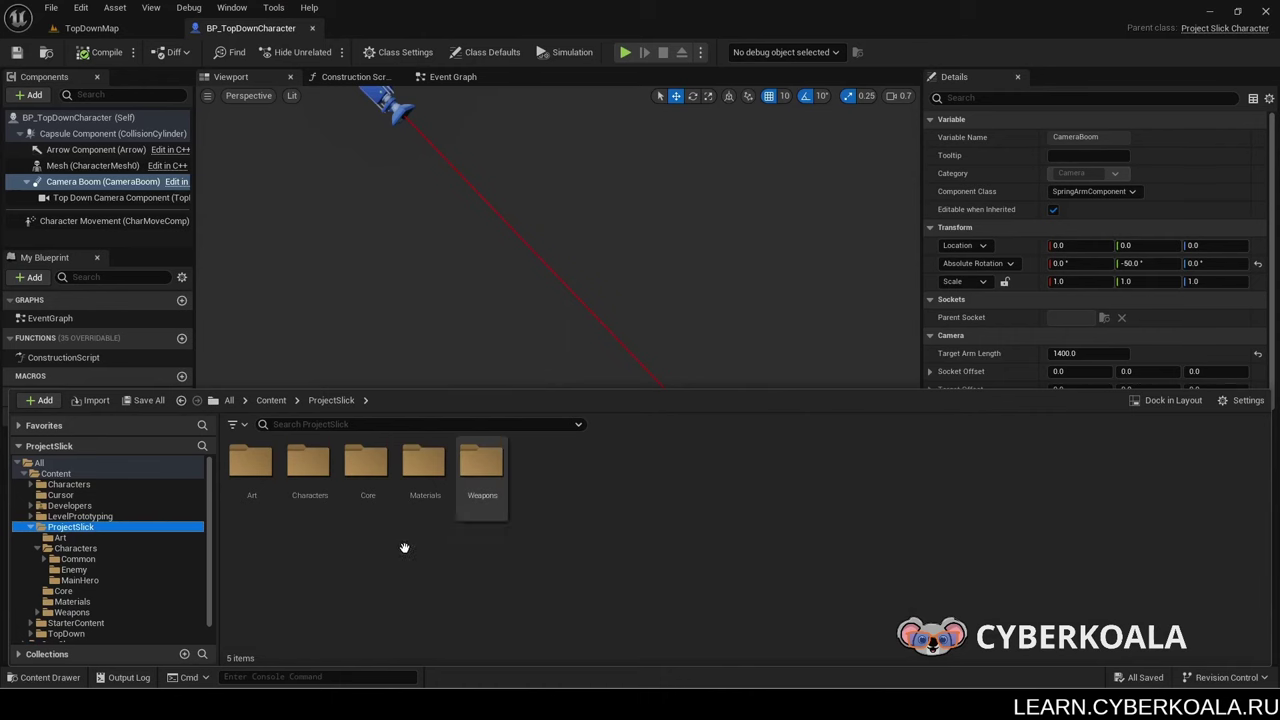
Step: In ProjectSlick/Core, start a new Blueprint Class with PlayerAvatar as its parent
left_click(115, 551)
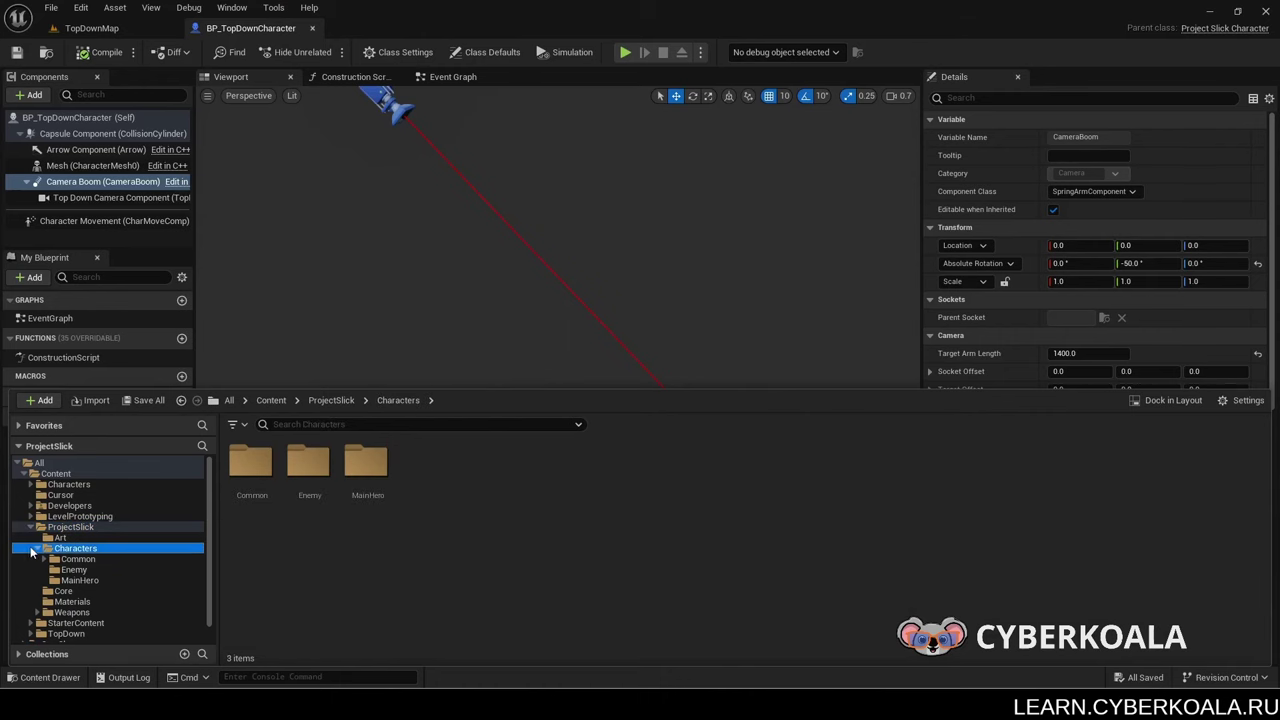
left_click(63, 591)
right_click(340, 548)
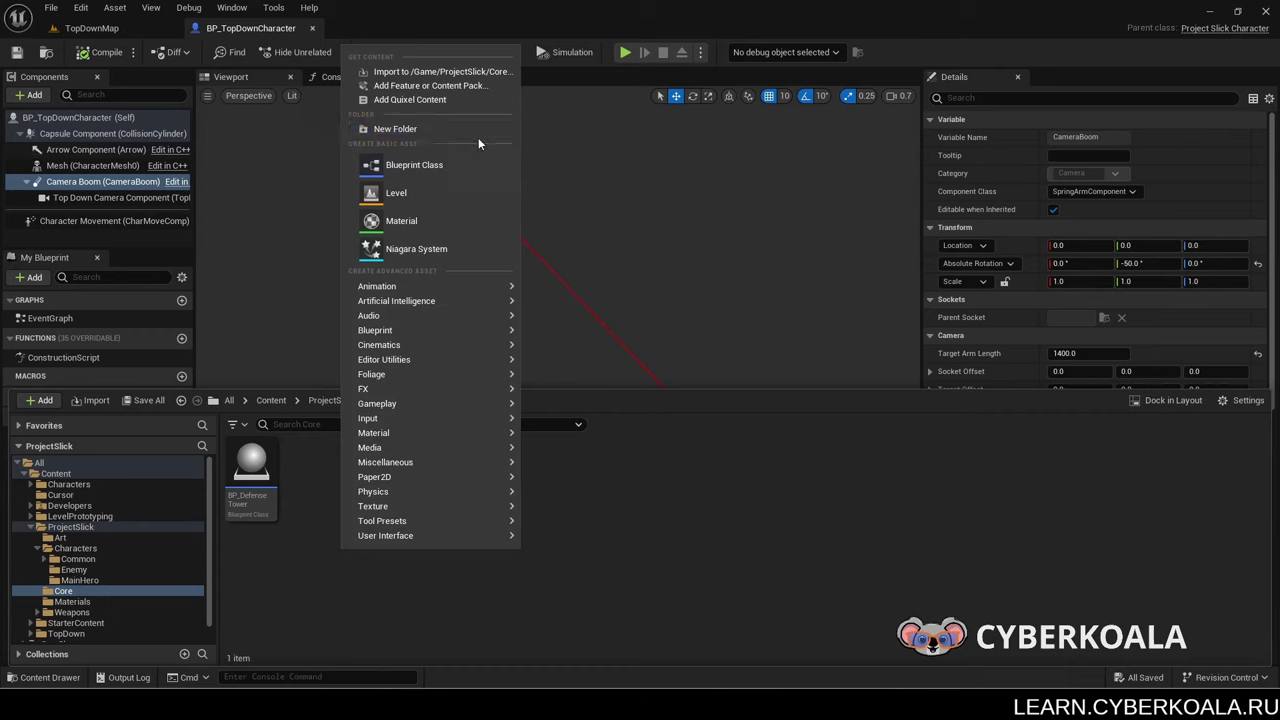
left_click(482, 164)
type("P")
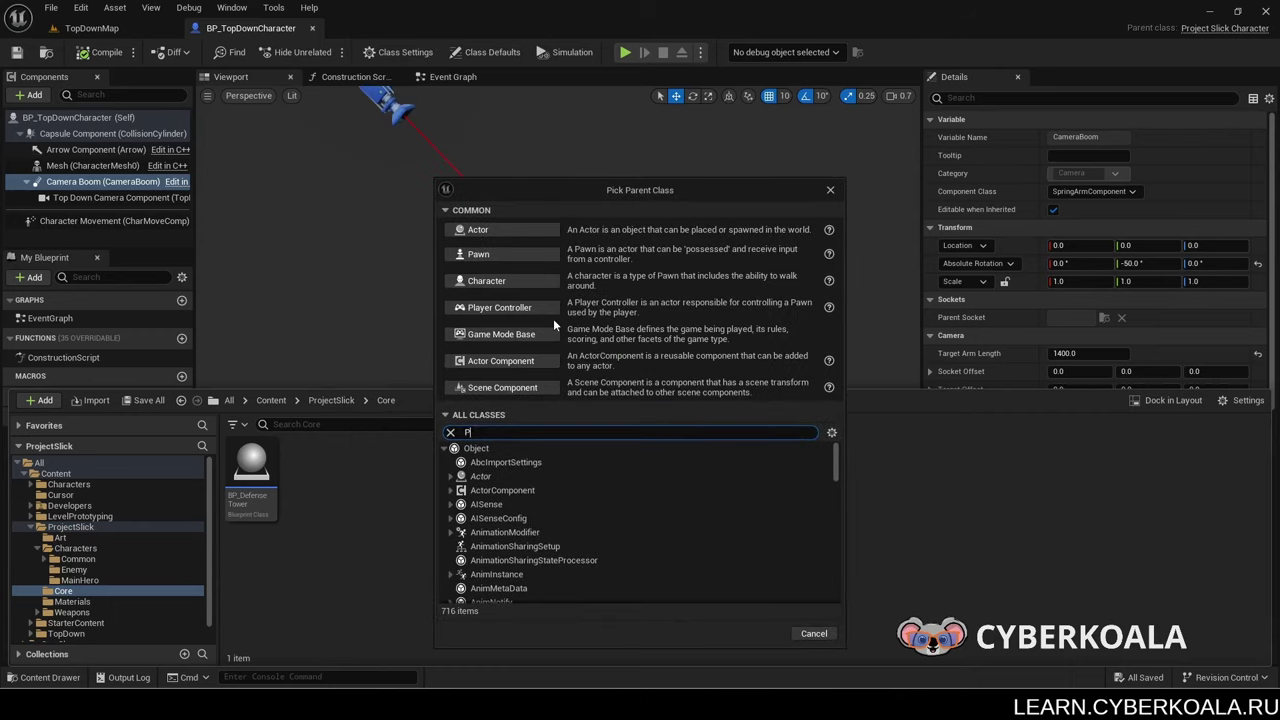
type("layerA")
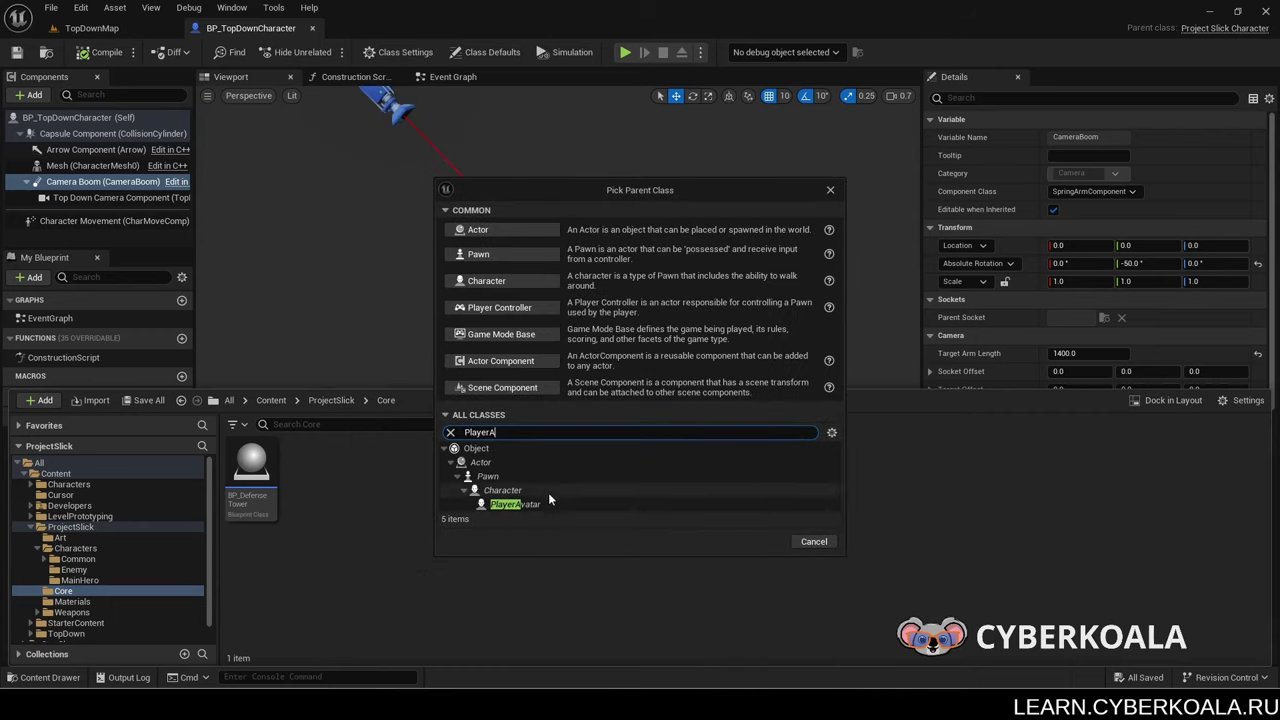
left_click(515, 504)
left_click(752, 541)
Step: Name the new blueprint BP_PlayerAvatar and save it
type("B")
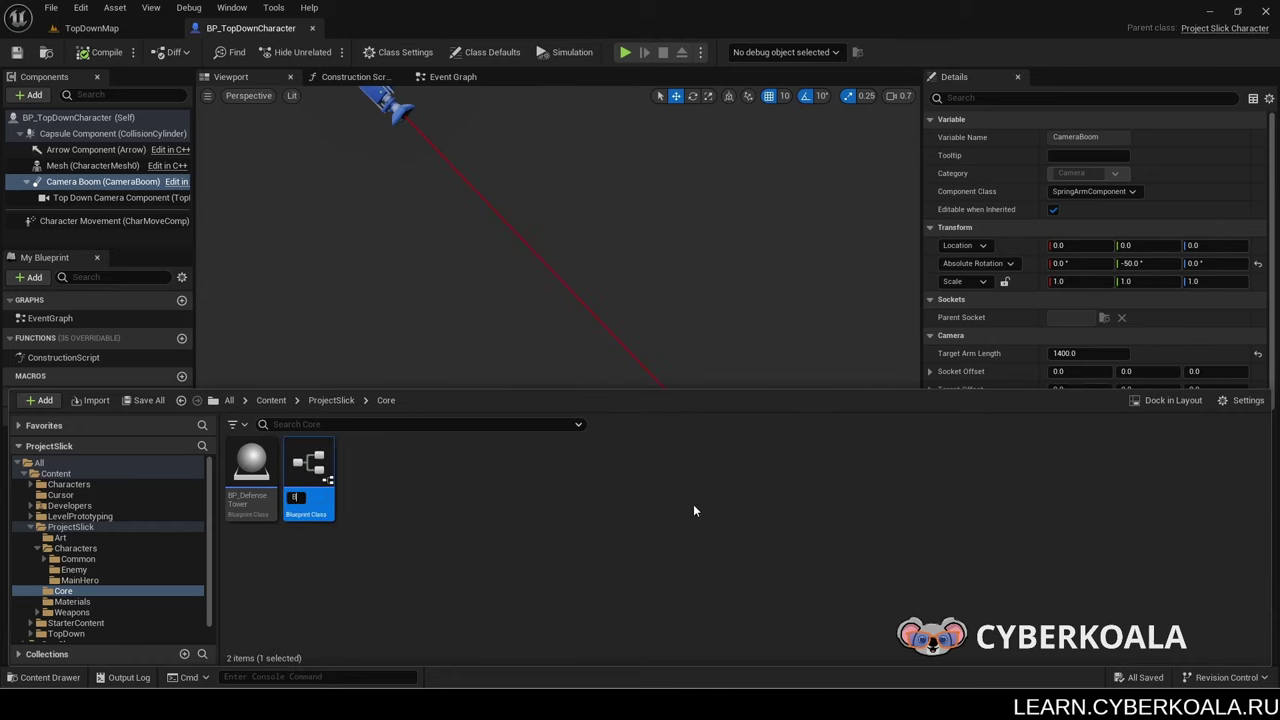
type("P_Player")
key("Return")
key("Return")
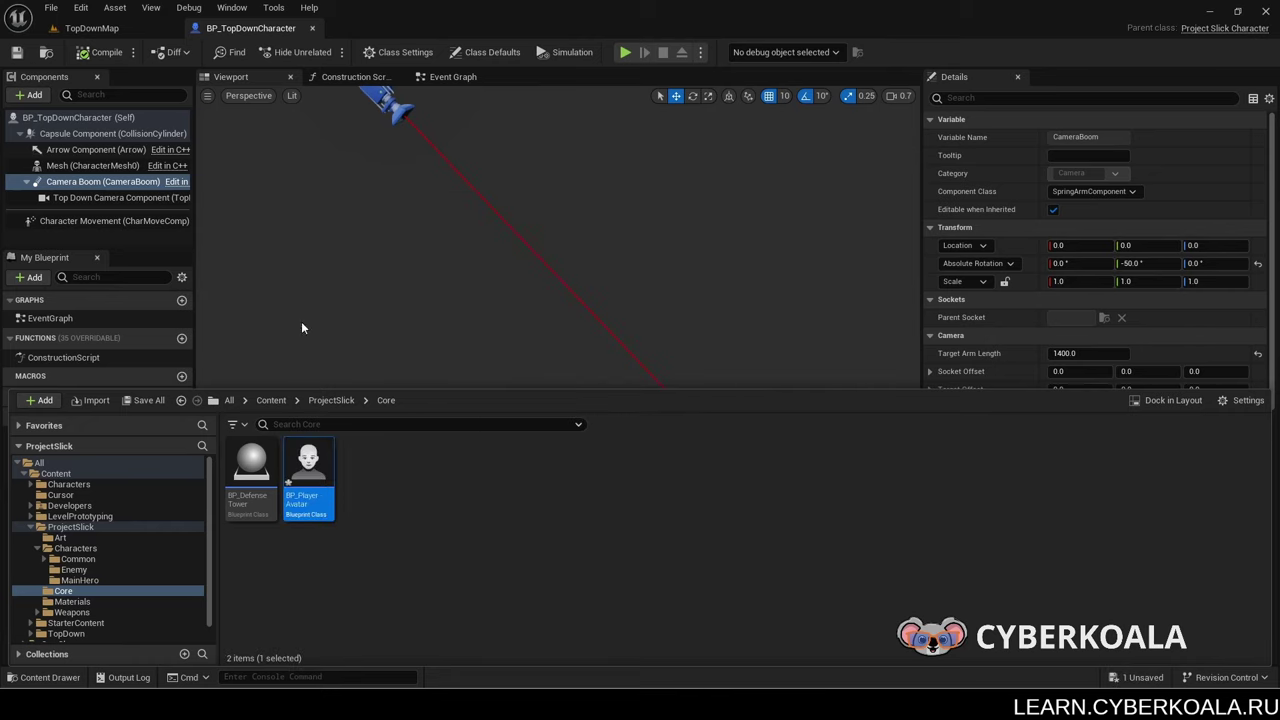
left_click(143, 400)
left_click(730, 498)
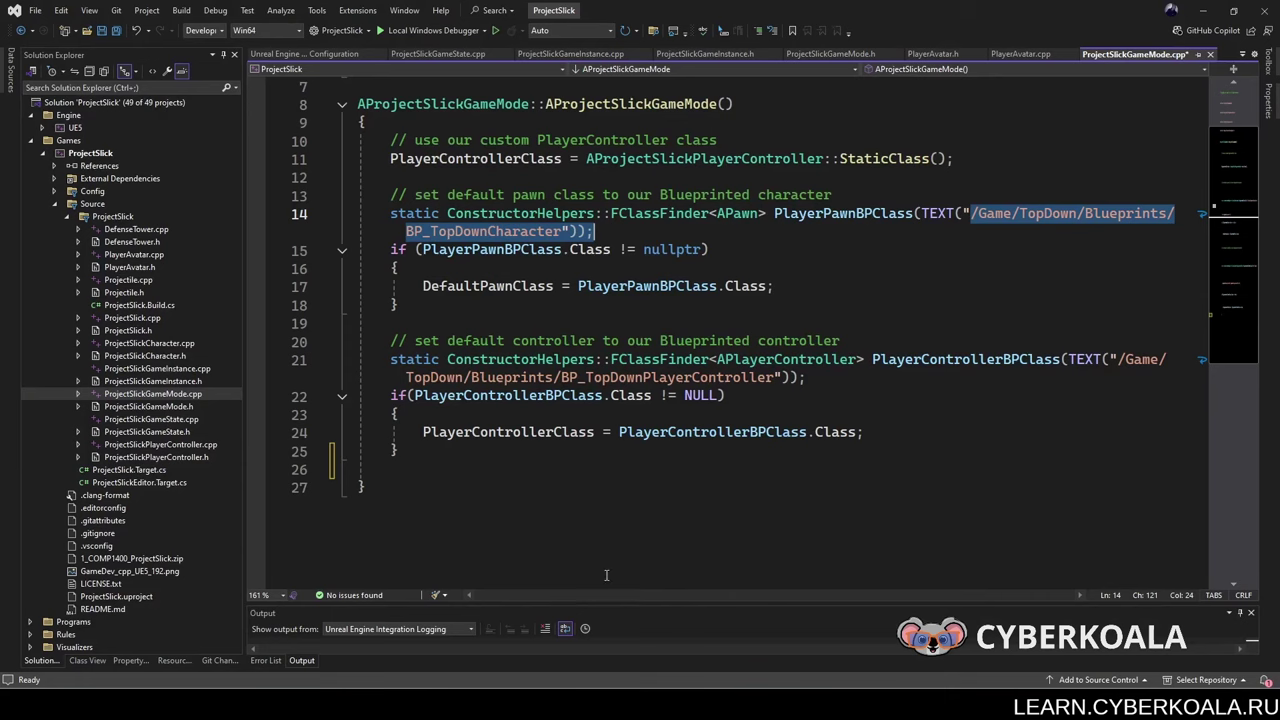
Step: Replace TopDownCharacter with PlayerAvatar in the default pawn blueprint path
left_click(547, 250)
left_click_drag(430, 231, 560, 231)
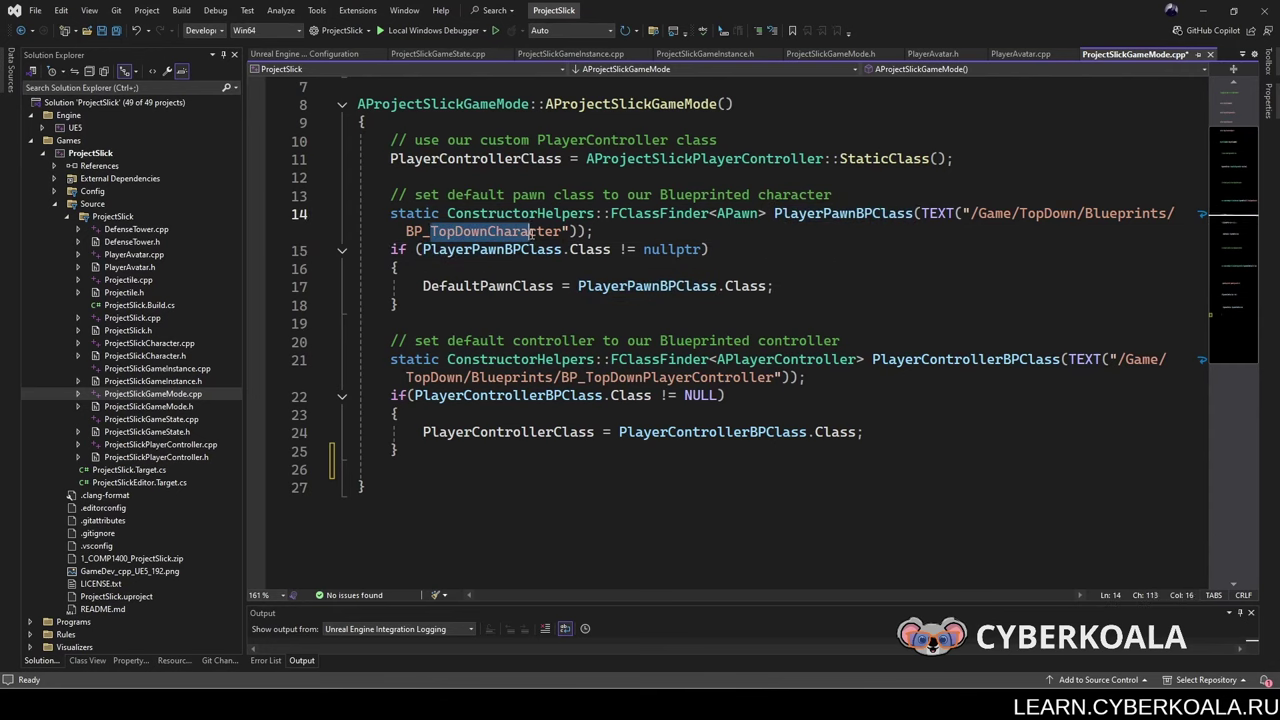
type("Play")
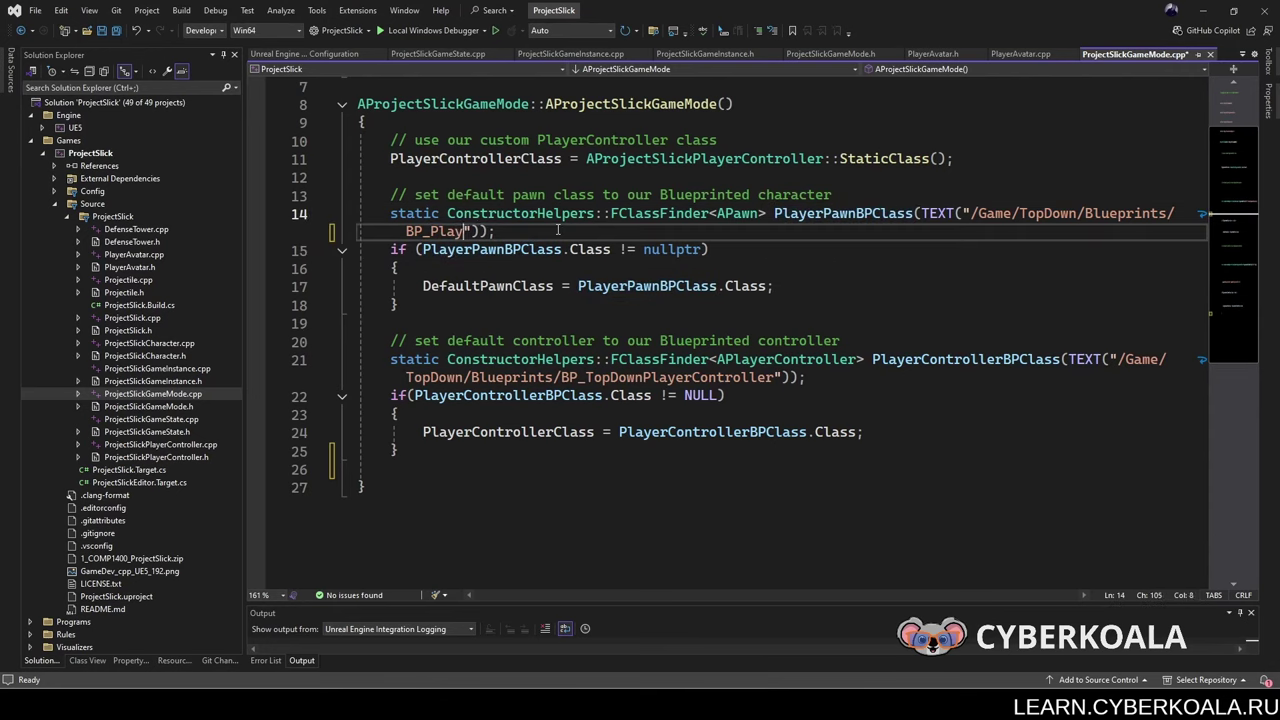
type("erAva")
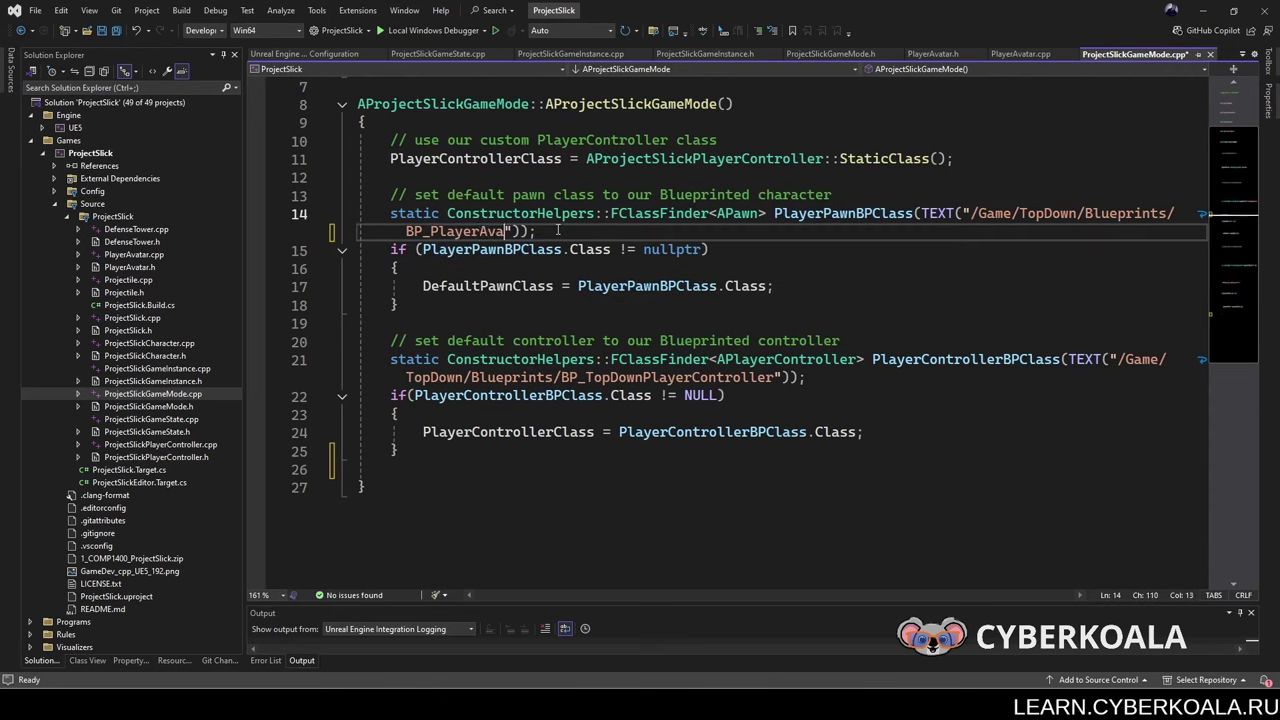
type("tar")
double_click(796, 194)
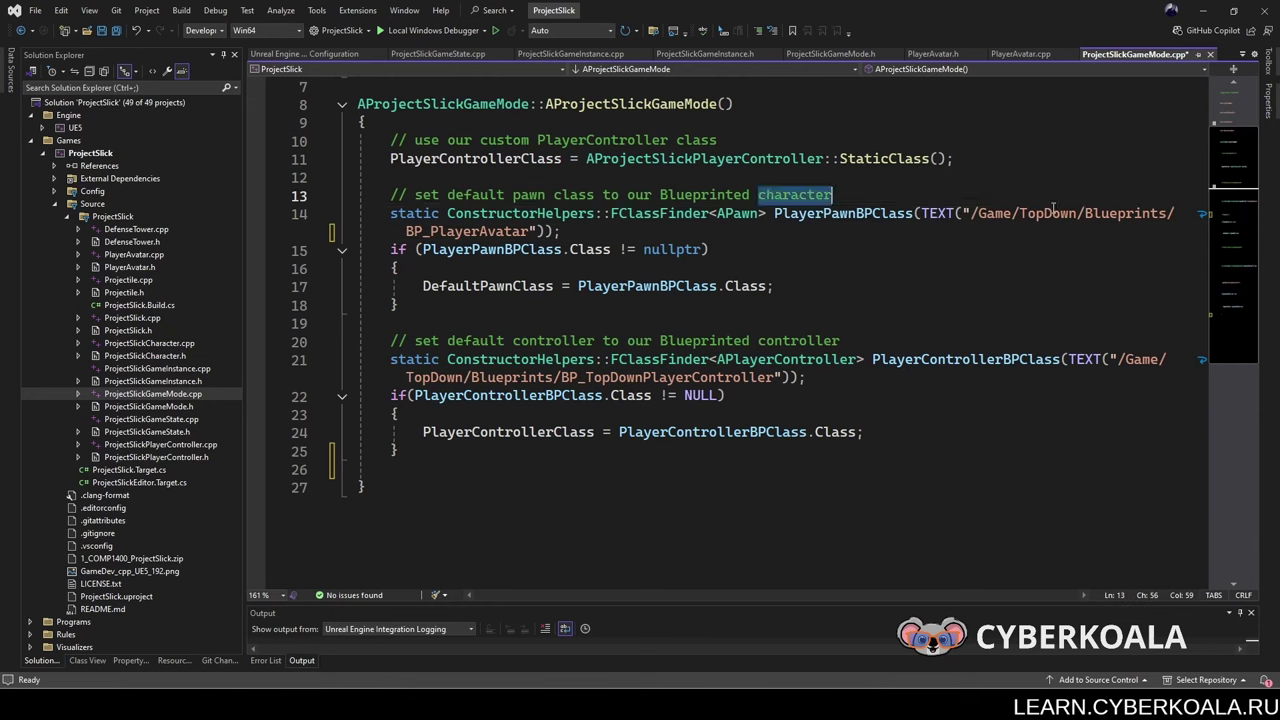
Step: Change the path's folders to ProjectSlick/Core so it reads /Game/ProjectSlick/Core/BP_PlayerAvatar, and save
left_click(1050, 213)
double_click(1050, 213)
type("roje")
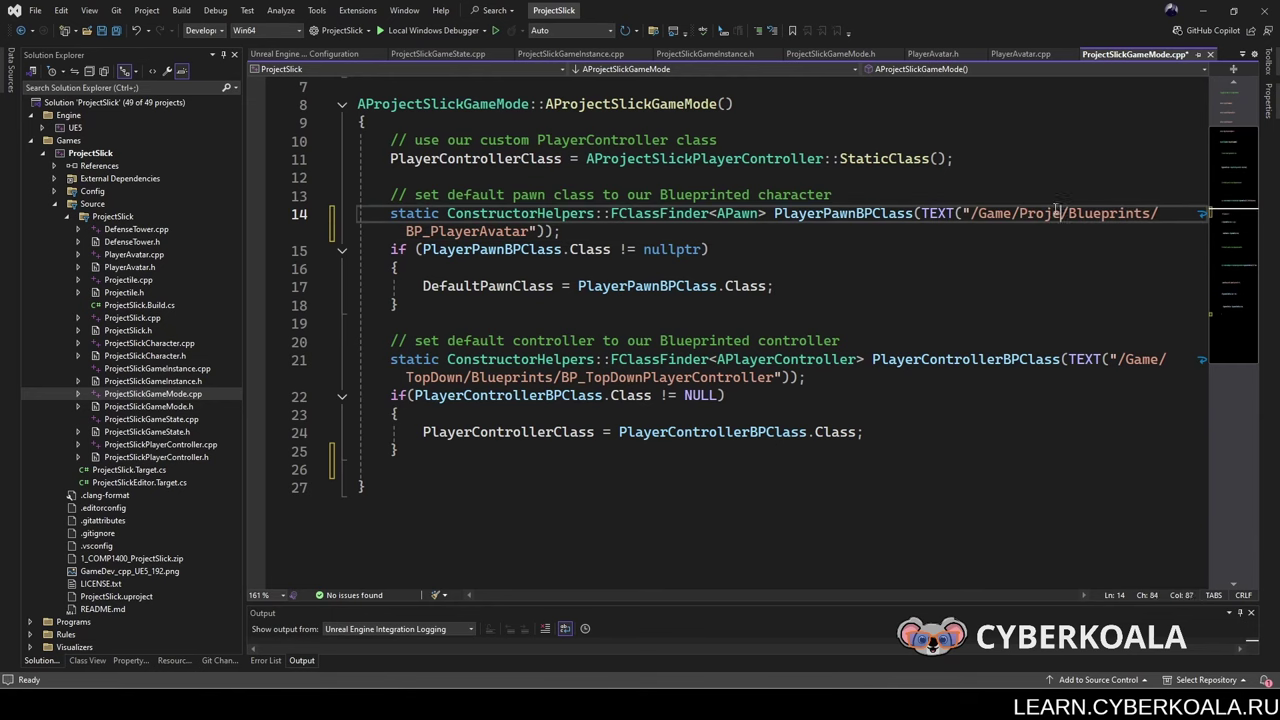
type("ctSlick")
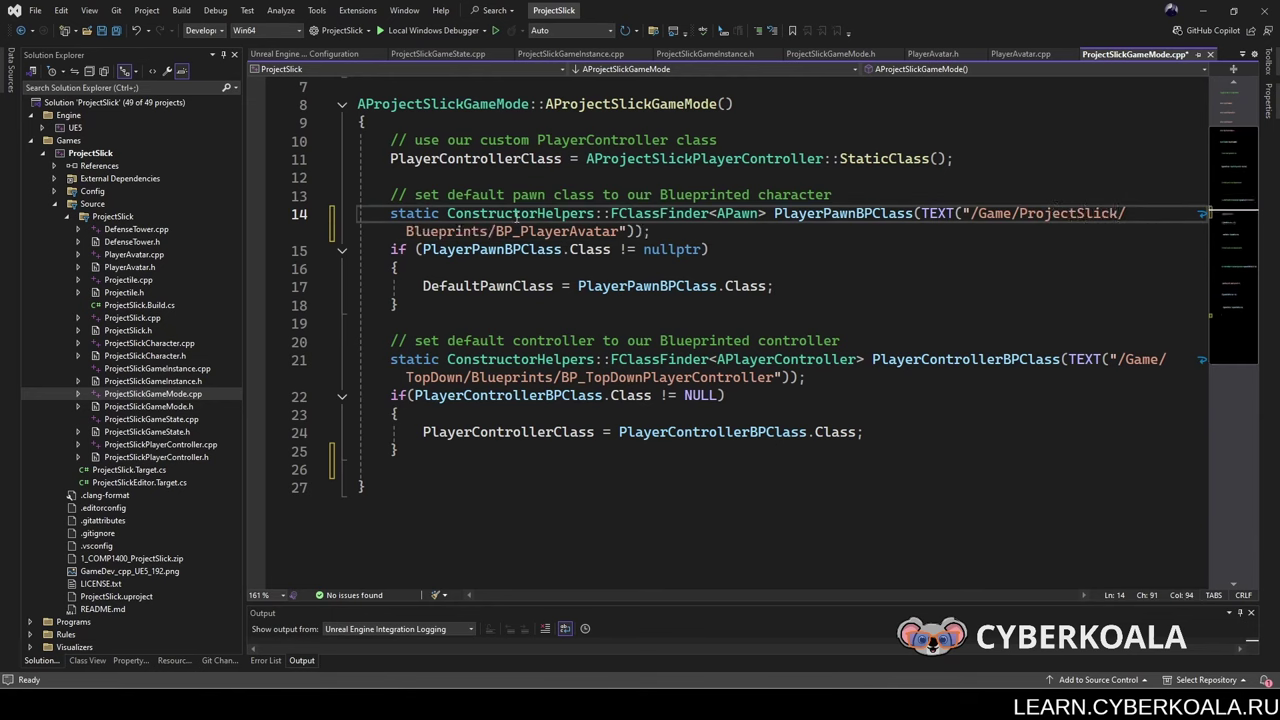
left_click_drag(406, 231, 495, 231)
type("Core/")
key("ctrl+s")
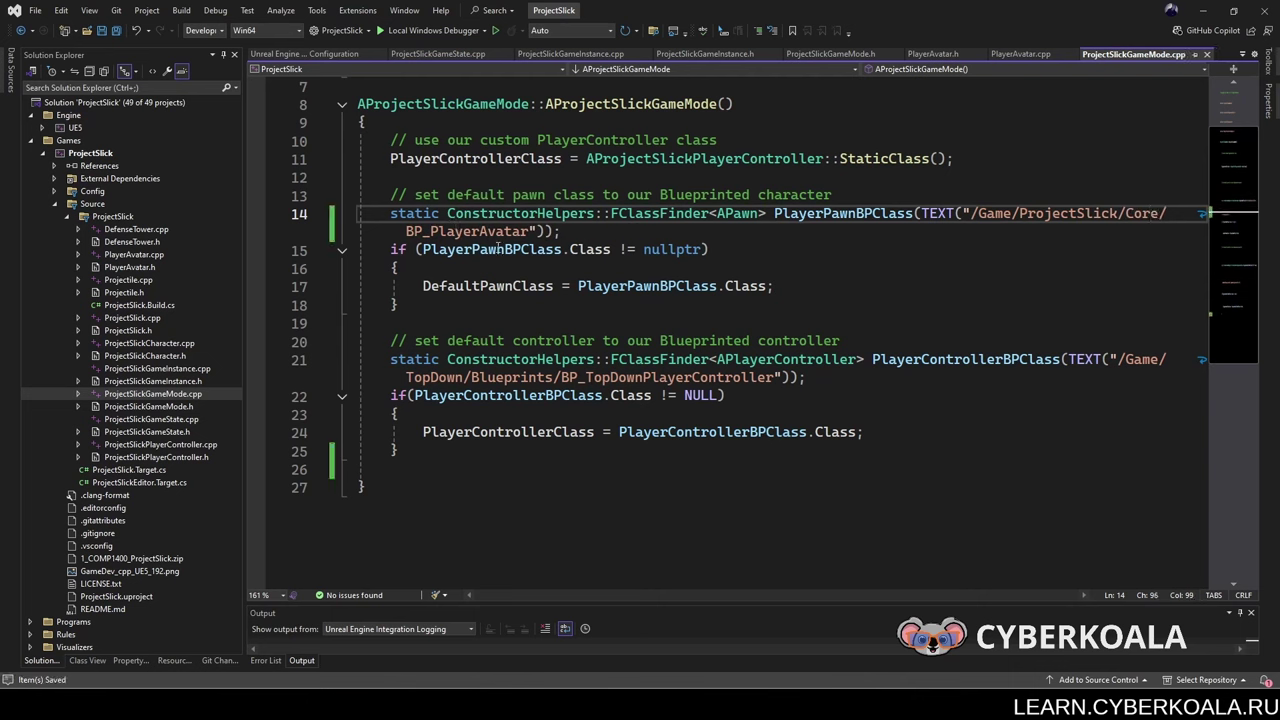
mouse_move(962, 684)
left_click(960, 654)
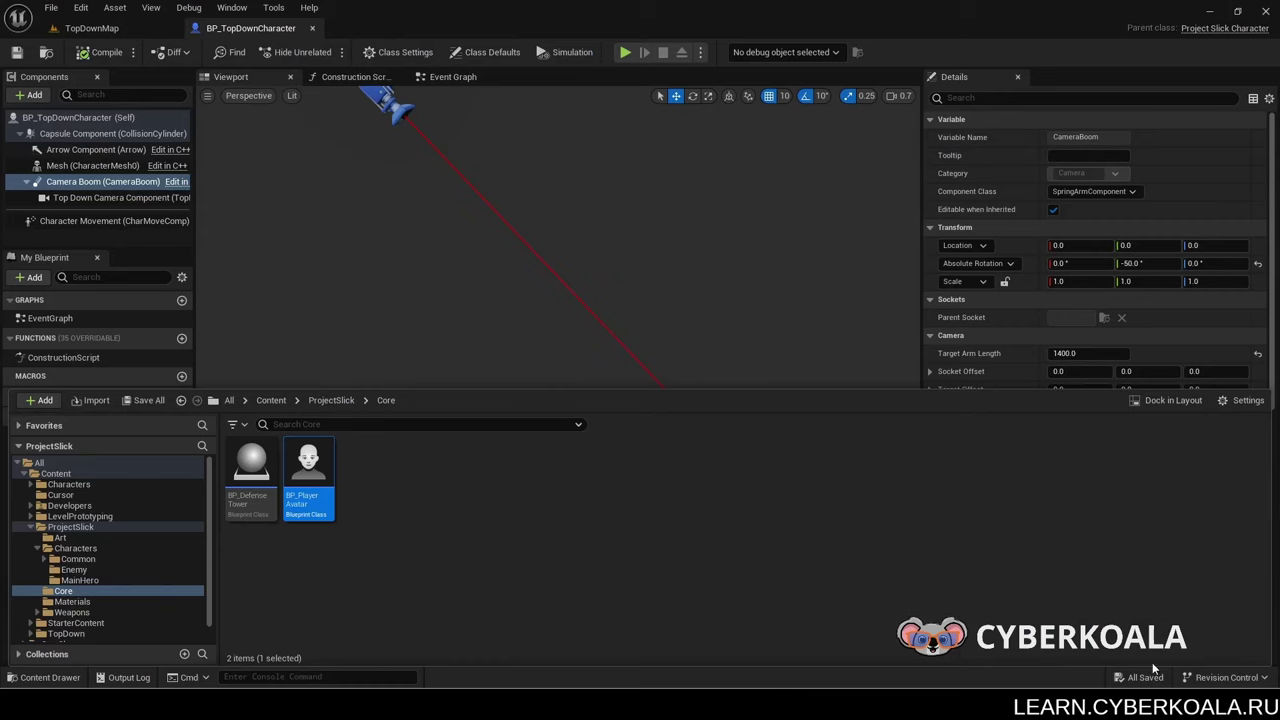
Step: On the TopDownMap tab, recompile the C++ changes with Live Coding and close Project Settings
left_click(100, 28)
left_click(1088, 679)
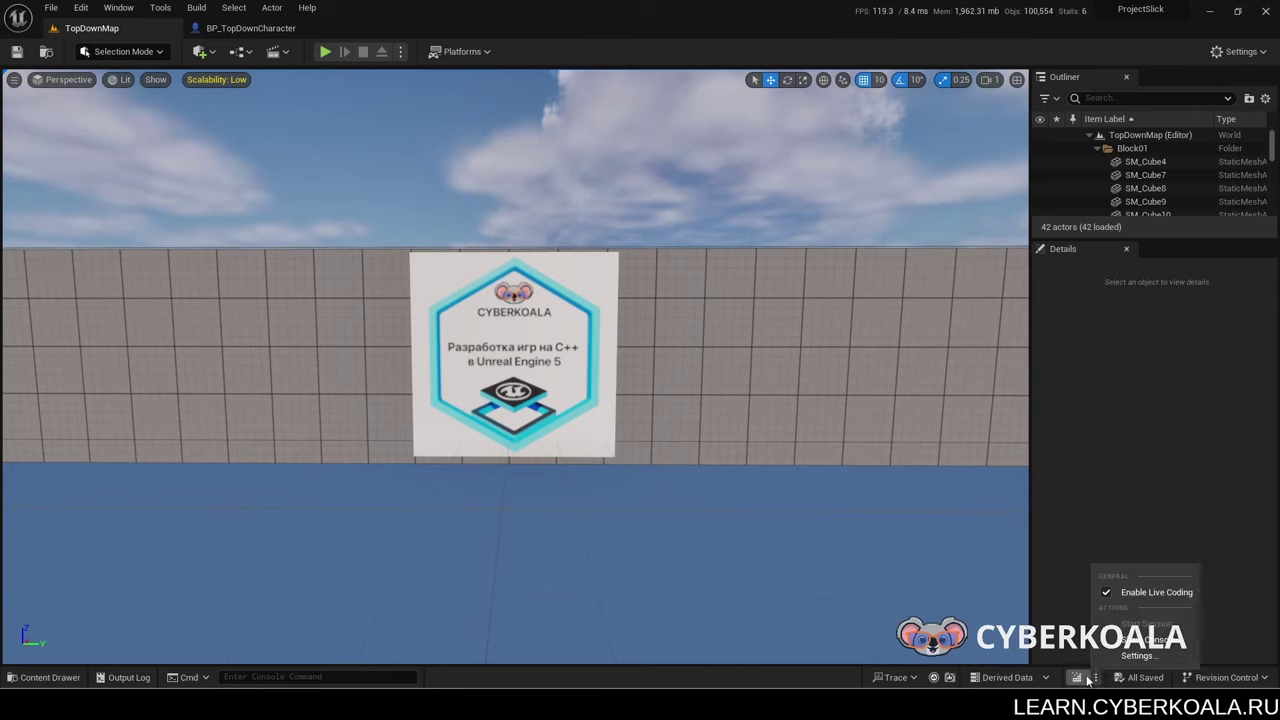
left_click(1078, 678)
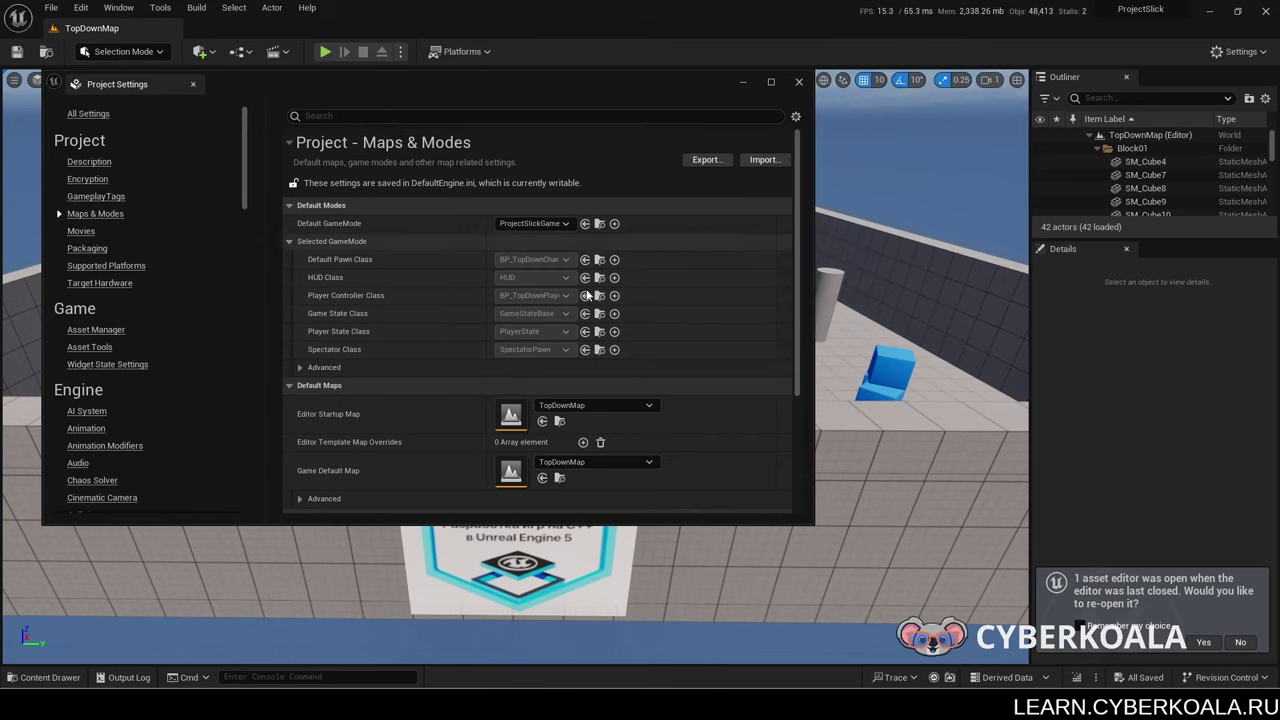
left_click(799, 82)
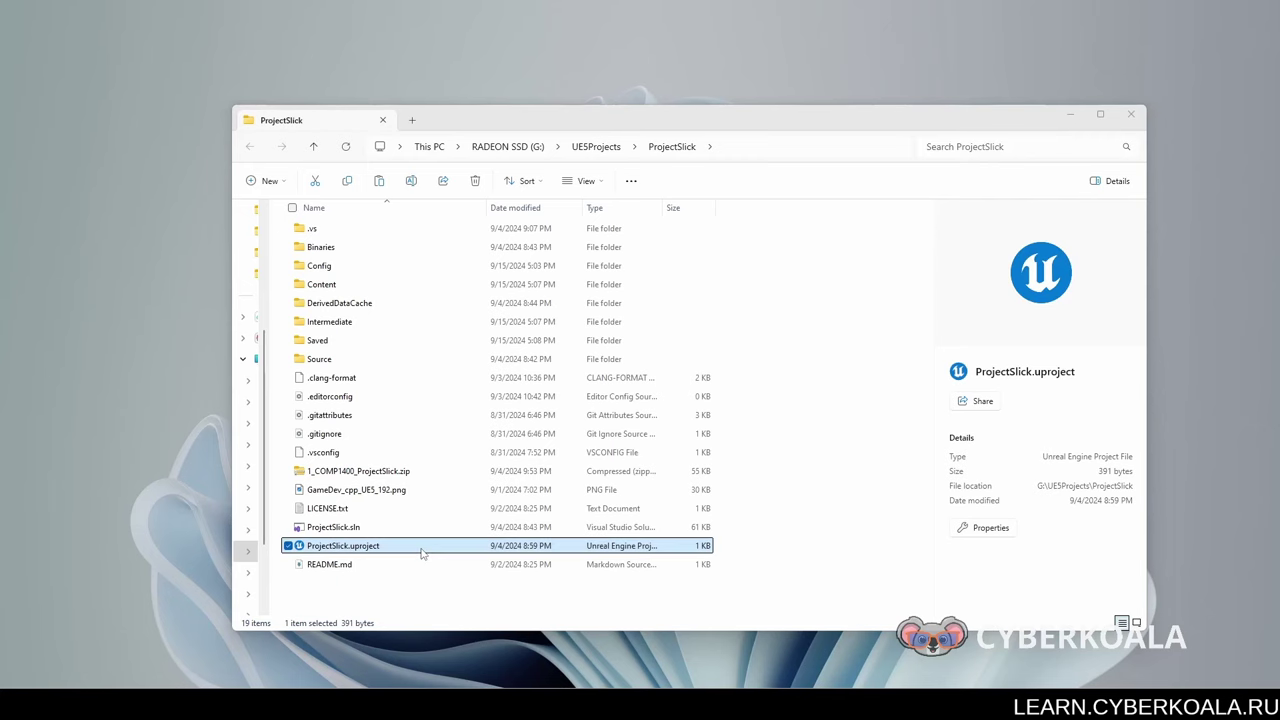
Step: Run Generate Visual Studio project files on ProjectSlick.uproject and show the log
left_click(423, 548)
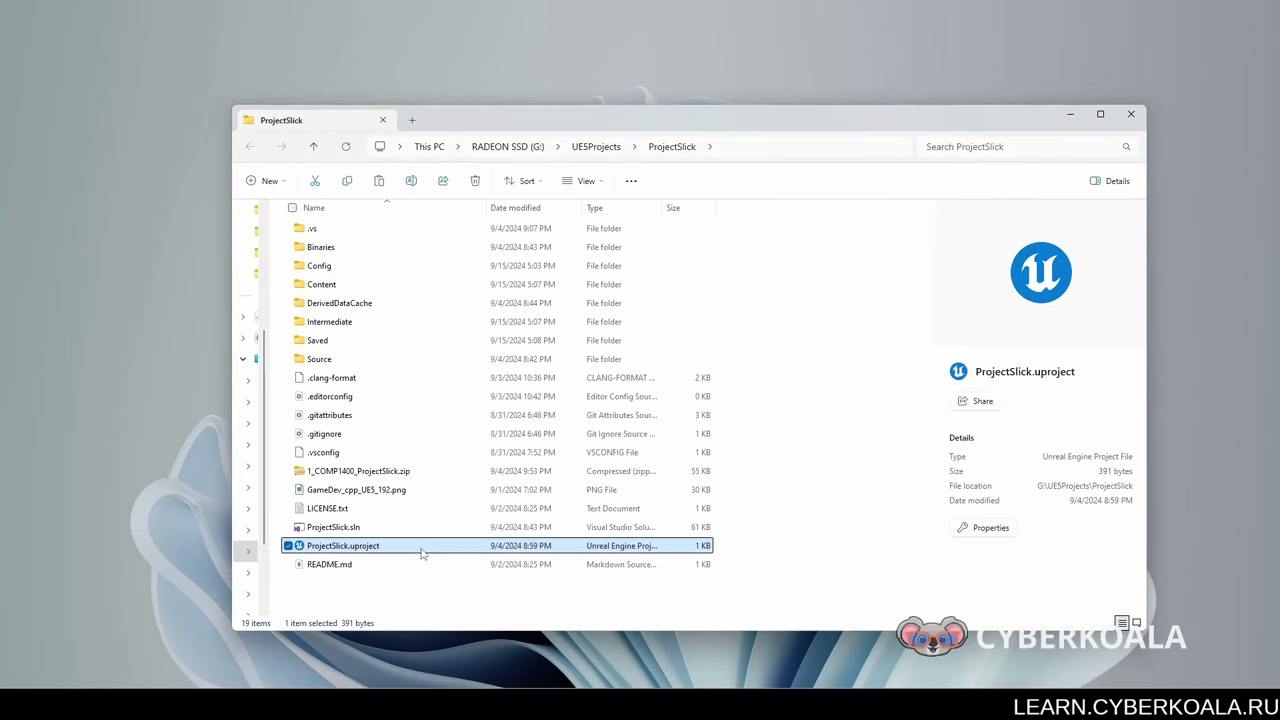
right_click(421, 547)
left_click(500, 289)
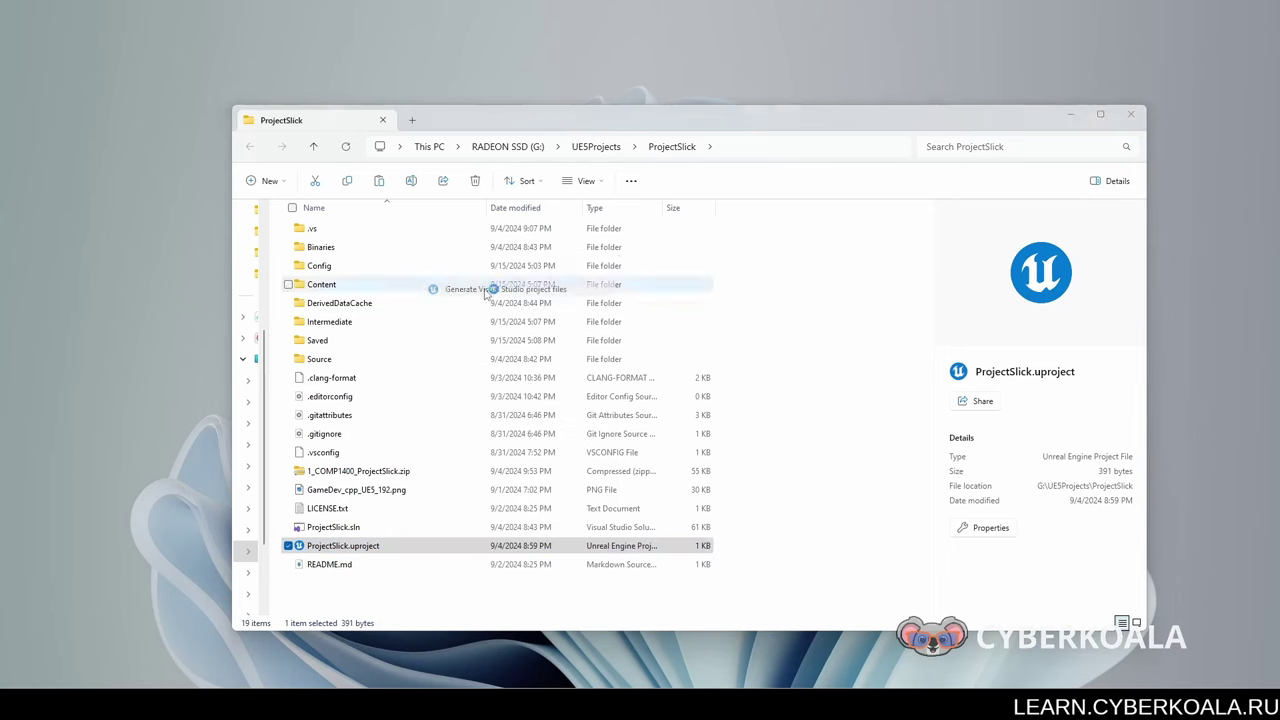
left_click(673, 285)
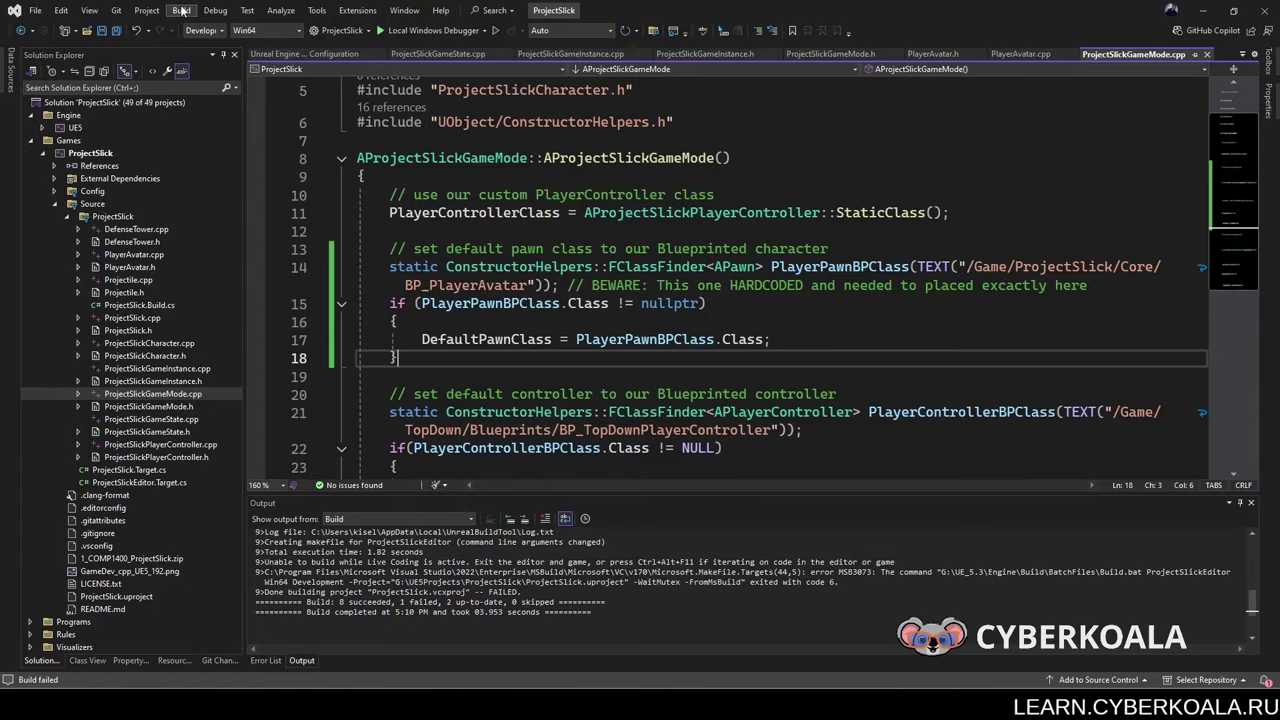
Step: Build ProjectSlick, then clean ProjectSlick from the Build menu
left_click(181, 10)
left_click(234, 117)
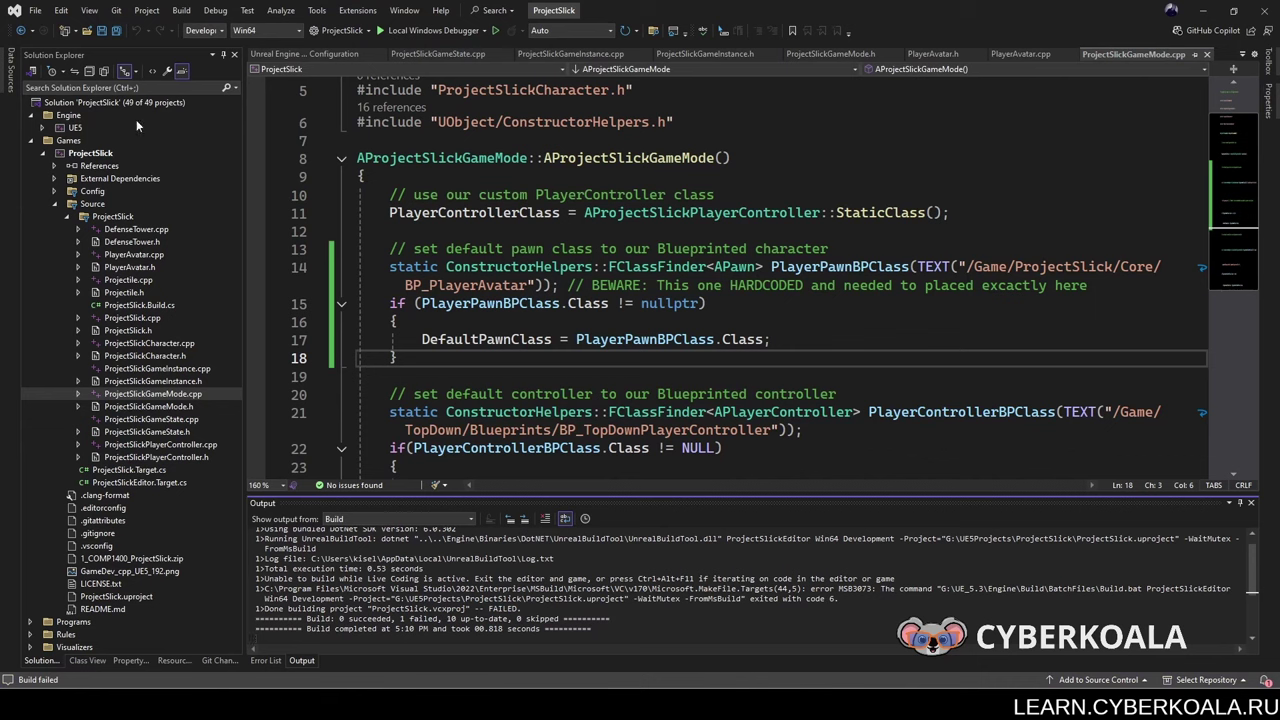
left_click(181, 10)
left_click(288, 163)
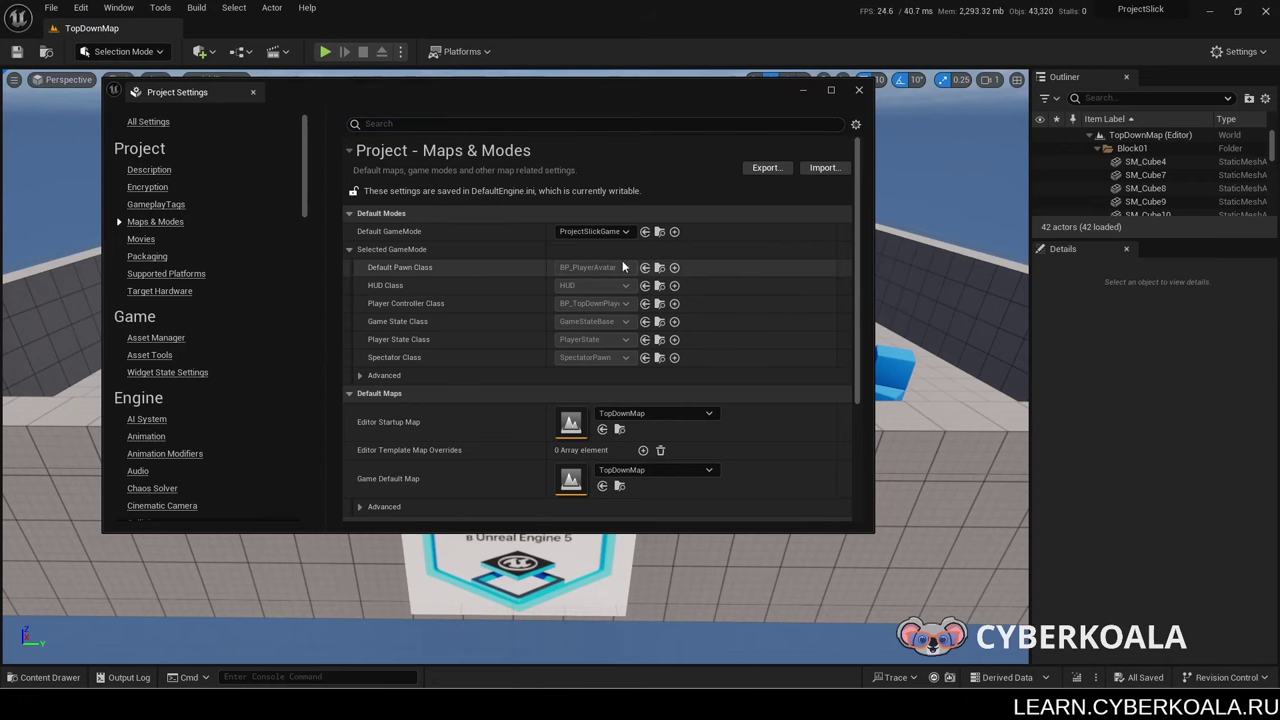
Step: Browse to the BP_PlayerAvatar Default Pawn Class asset, then close the windows
left_click(659, 267)
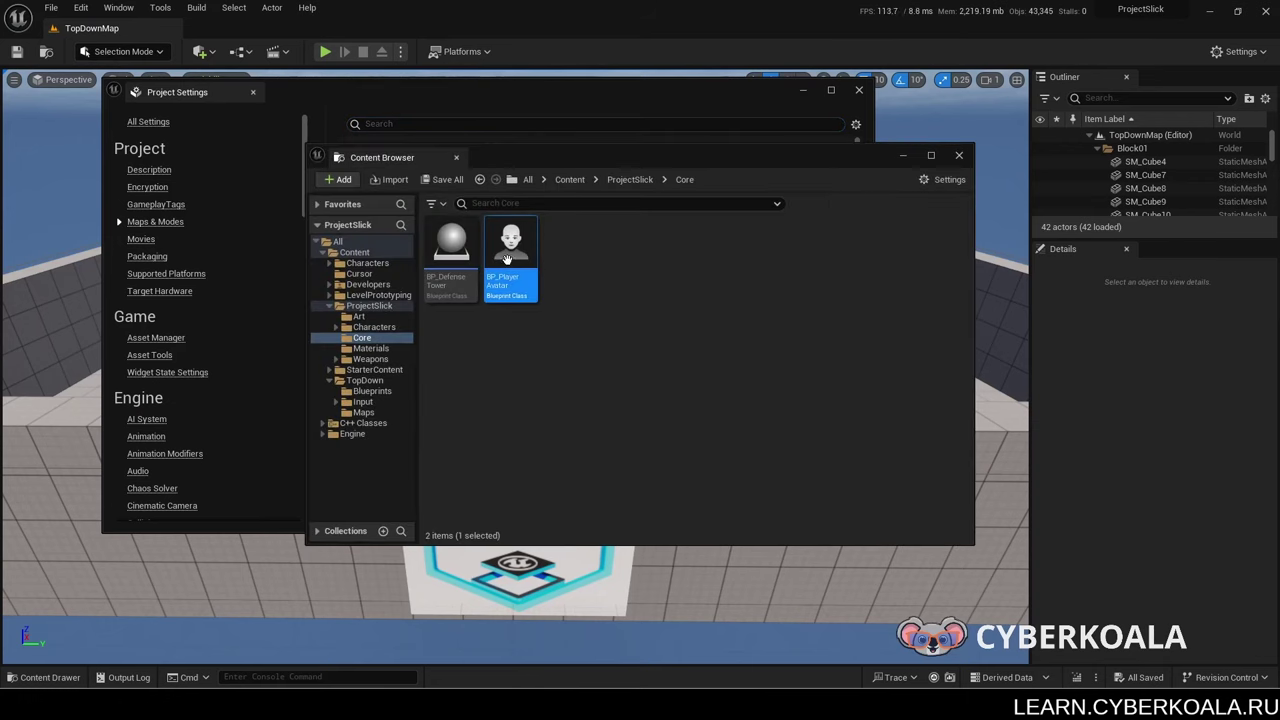
mouse_move(509, 261)
left_click(959, 155)
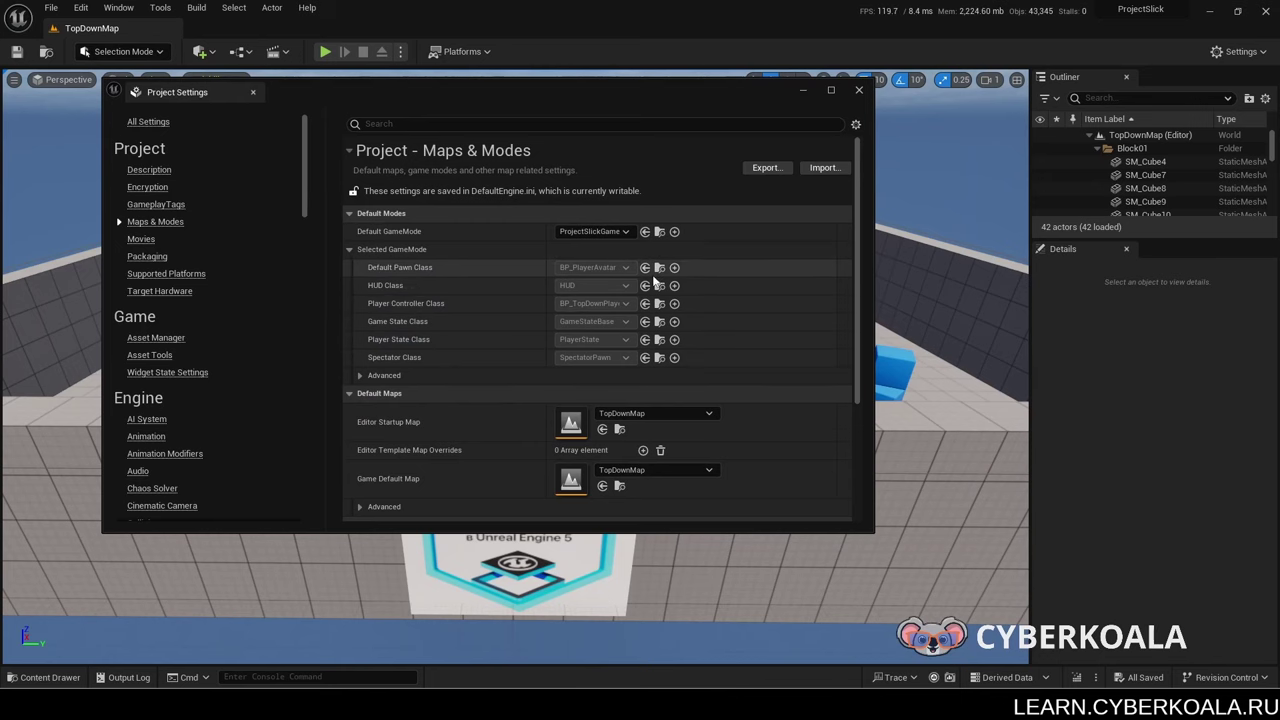
left_click(184, 75)
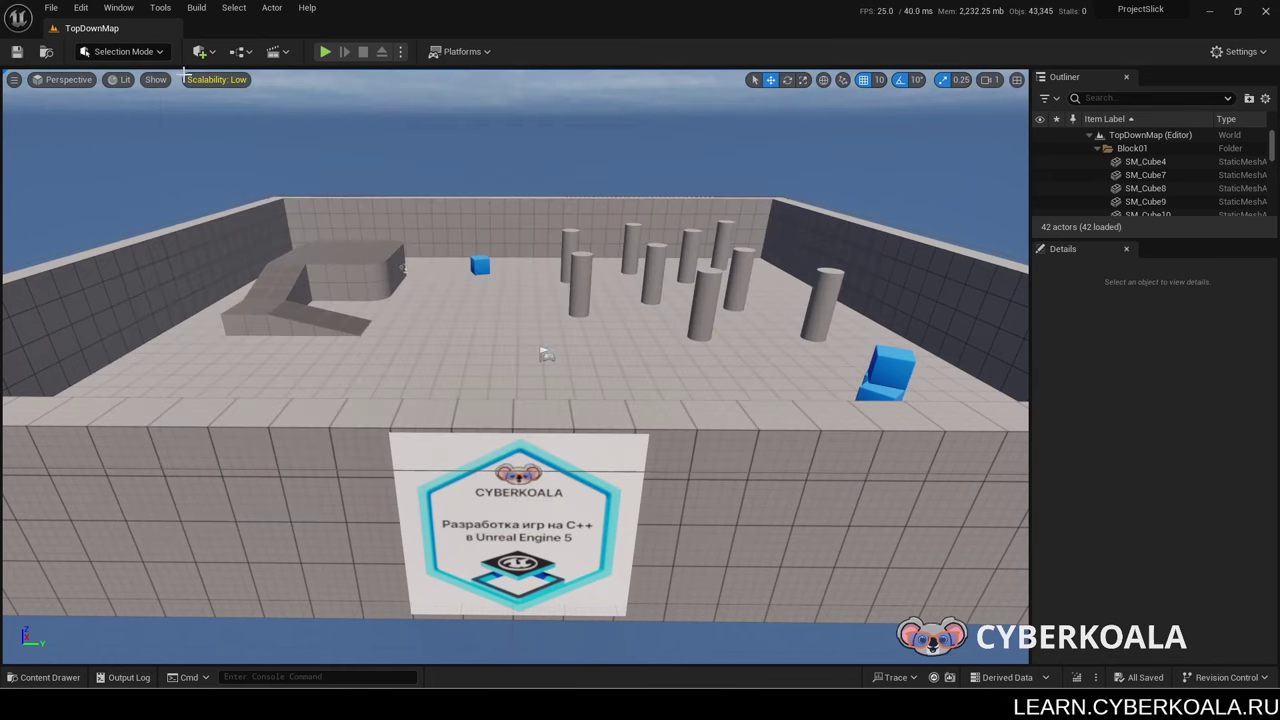
Step: Play TopDownMap in the editor, move across the floor, and stop playing
left_click(401, 52)
left_click(408, 87)
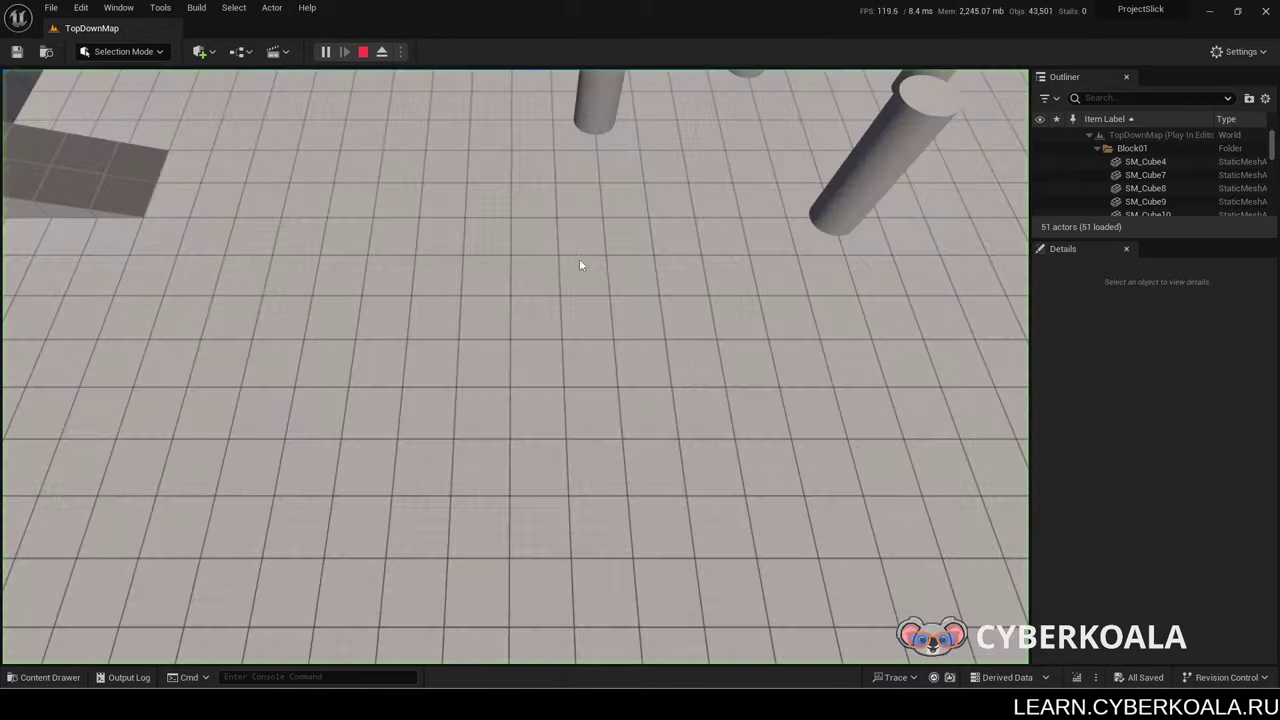
left_click_drag(425, 238, 478, 125)
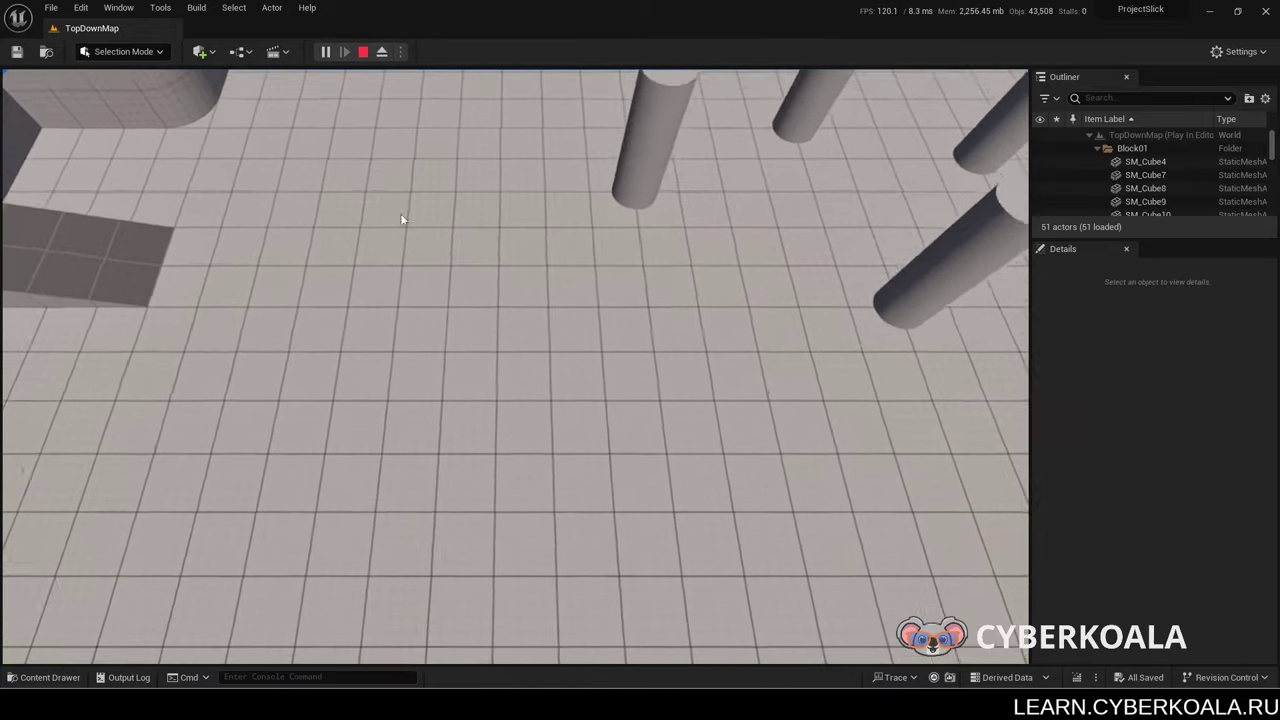
left_click(362, 52)
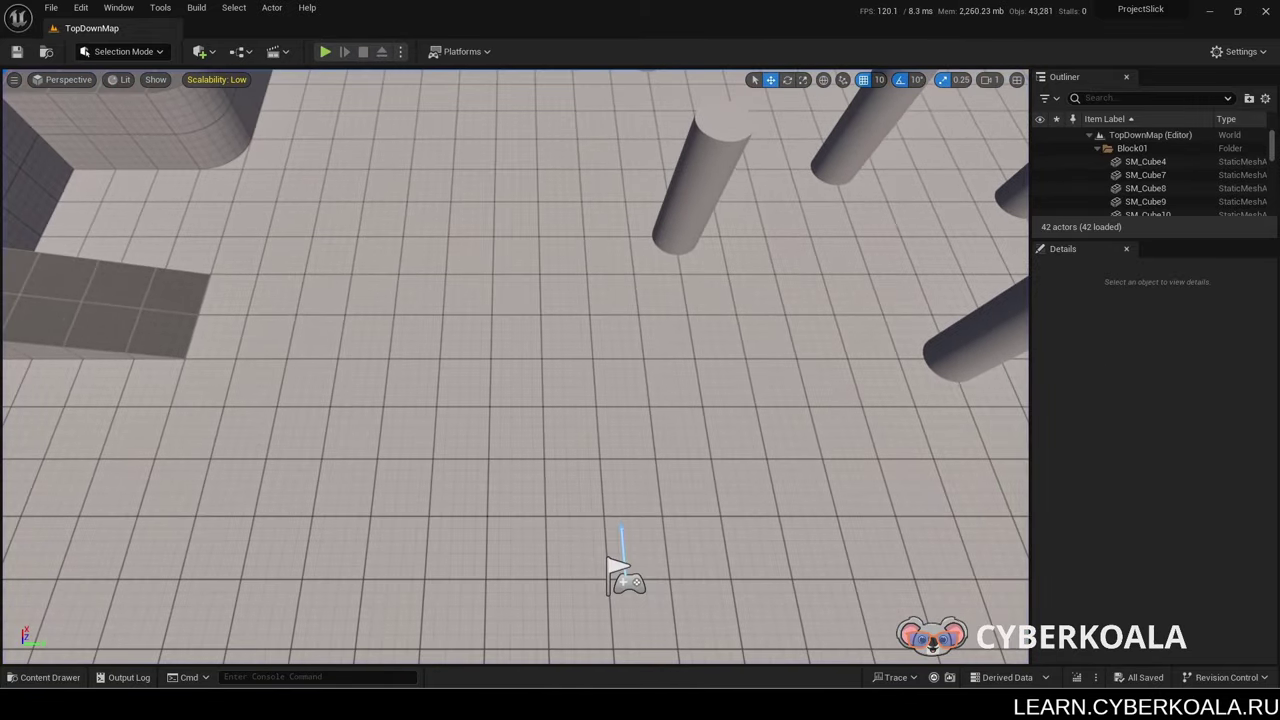
key("ctrl+space")
Step: In BP_PlayerAvatar's full editor, set Mesh (CharacterMesh0) to SKM_Hero and compile
double_click(307, 523)
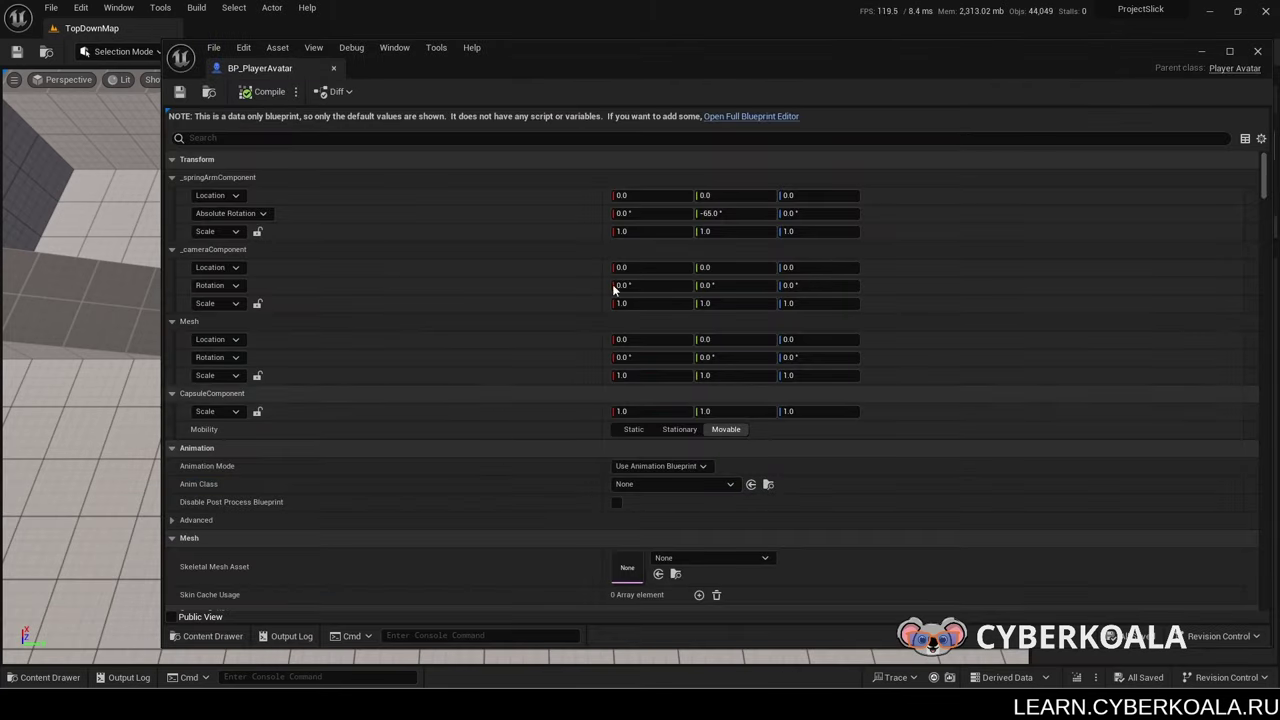
left_click(776, 118)
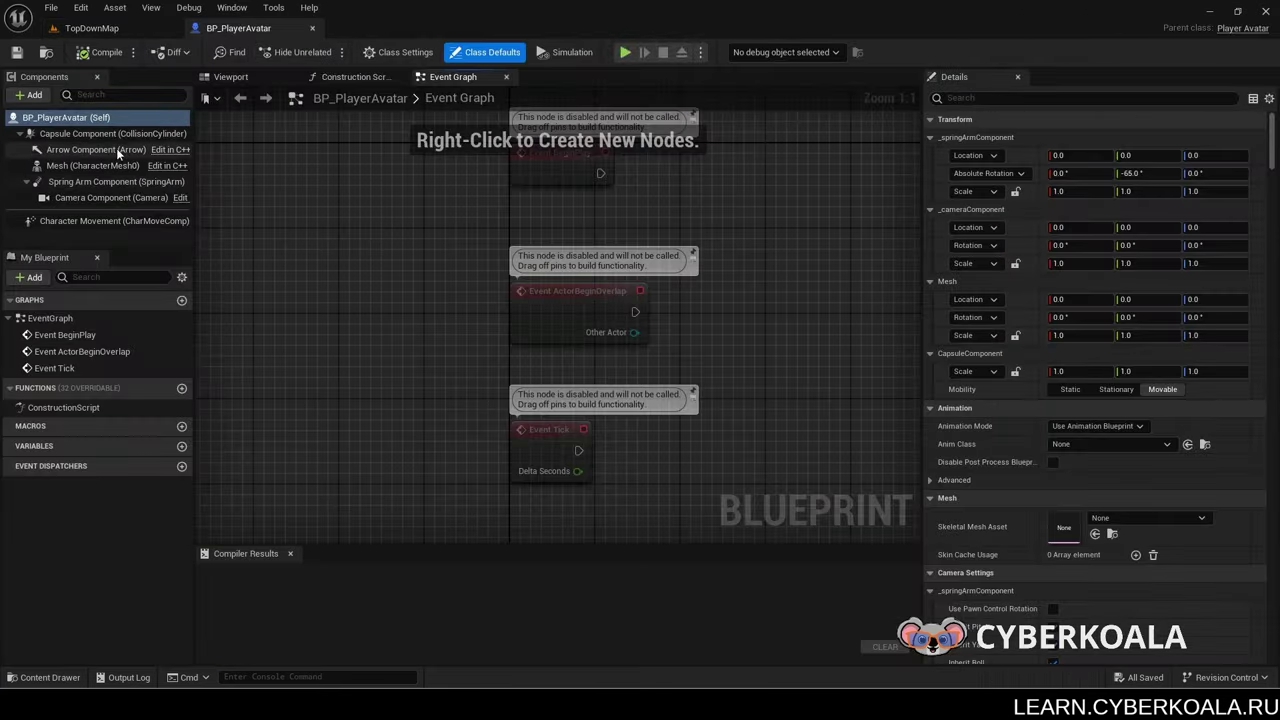
left_click(95, 165)
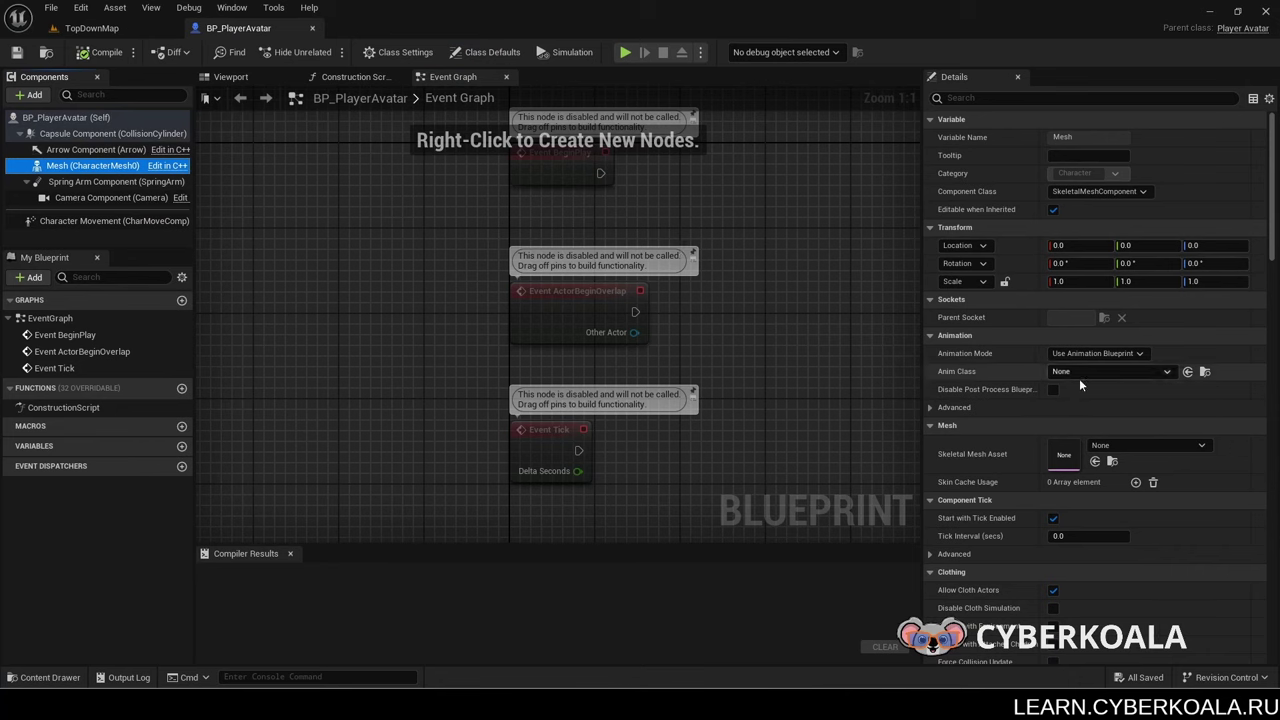
left_click(1133, 446)
scroll(1207, 370, "down", 2)
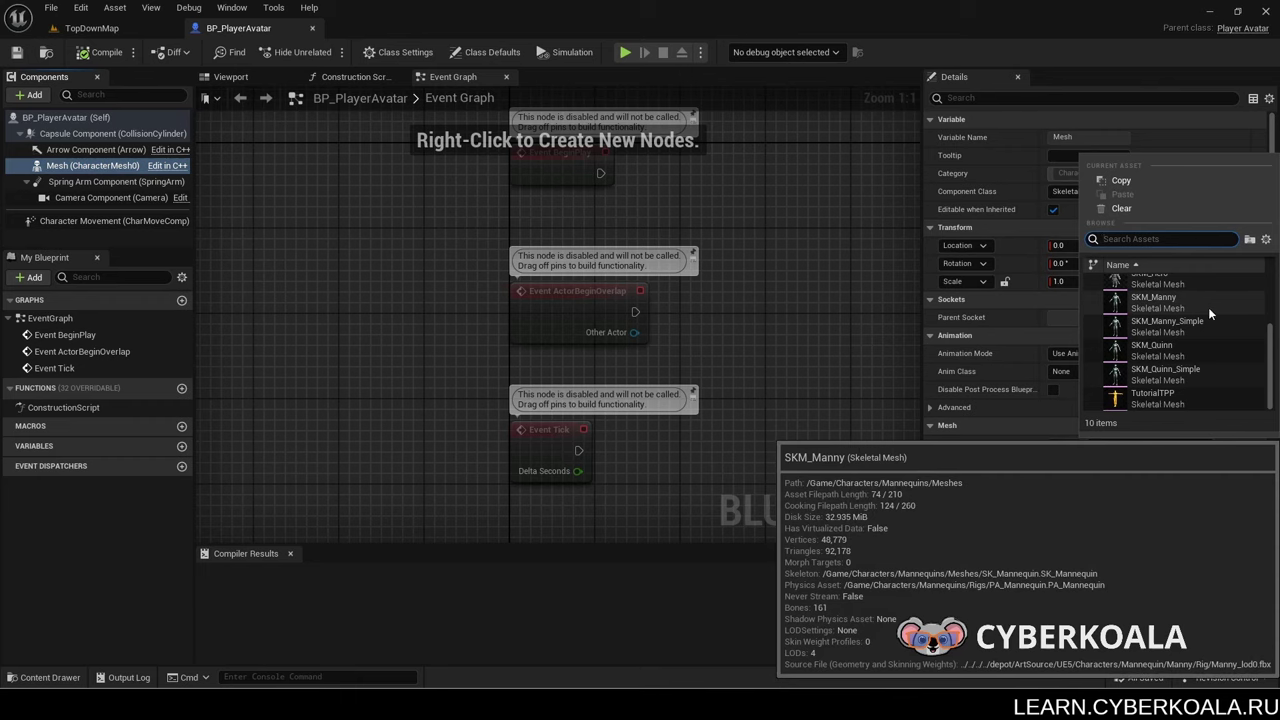
left_click(1192, 305)
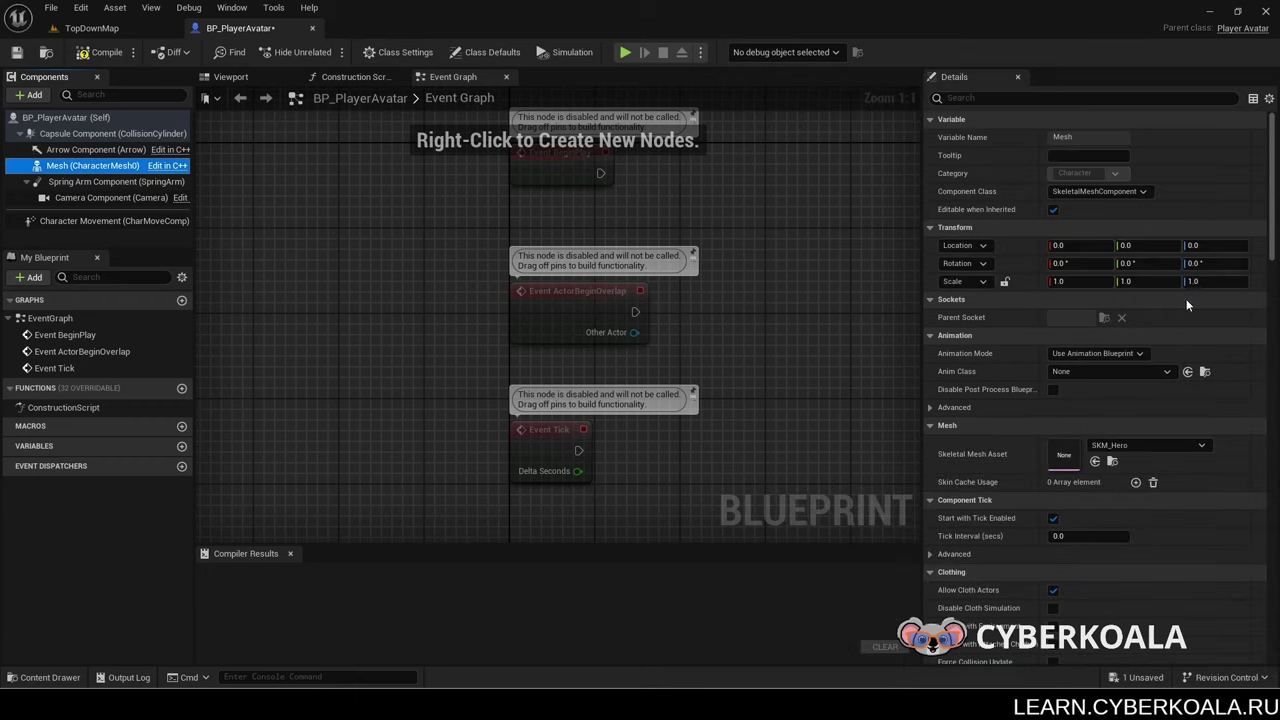
left_click(1123, 372)
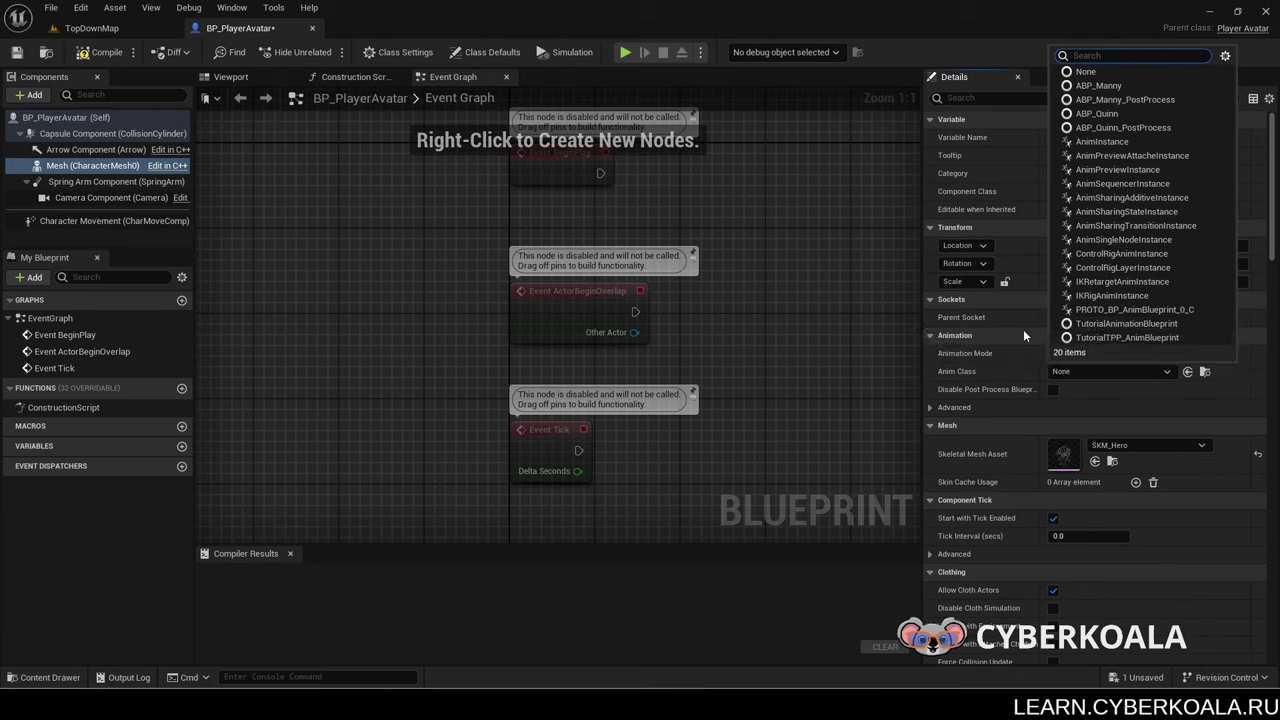
left_click(978, 373)
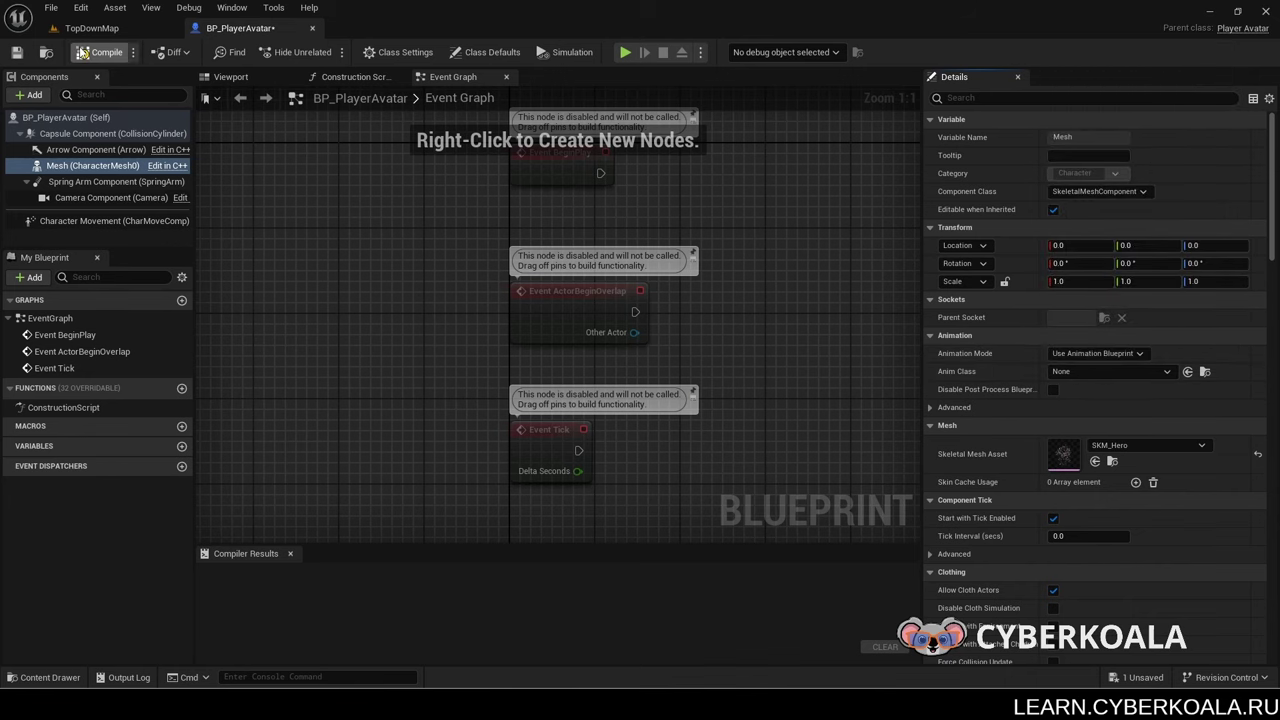
left_click(98, 52)
Step: Playtest the TopDownMap level, steering the hero across the floor, then stop play
left_click(84, 30)
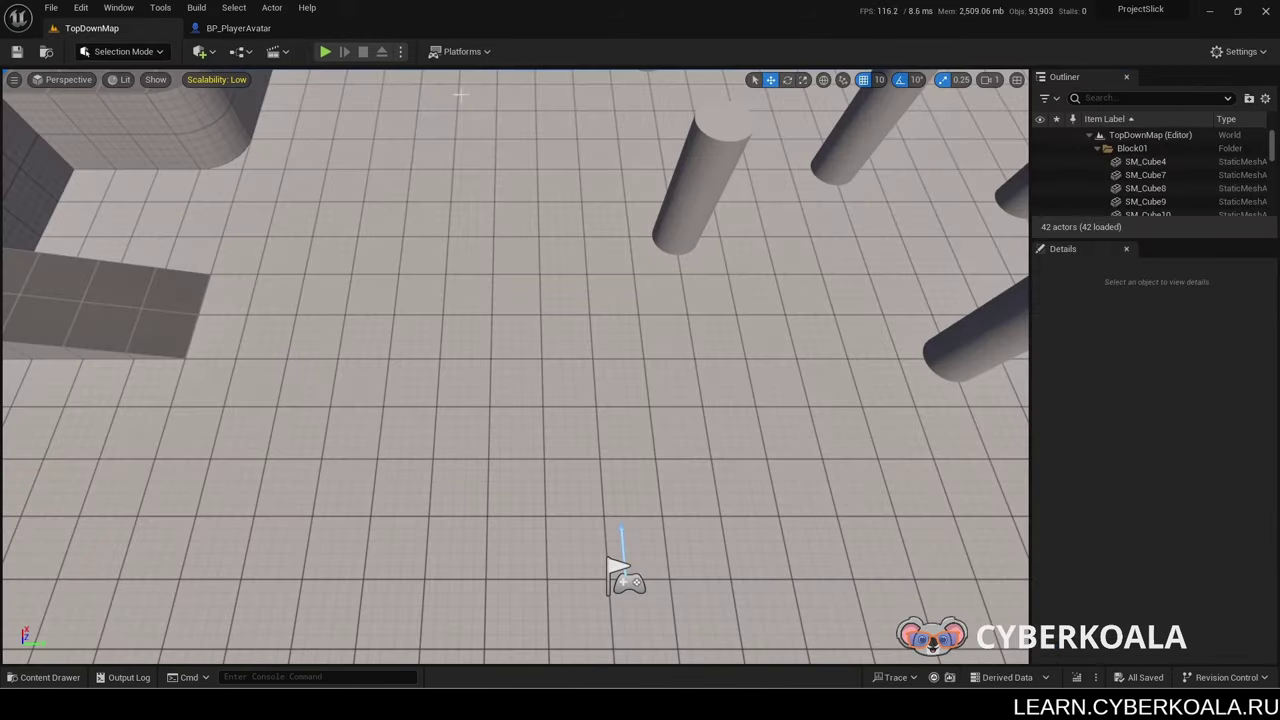
left_click(326, 52)
left_click_drag(337, 406, 496, 479)
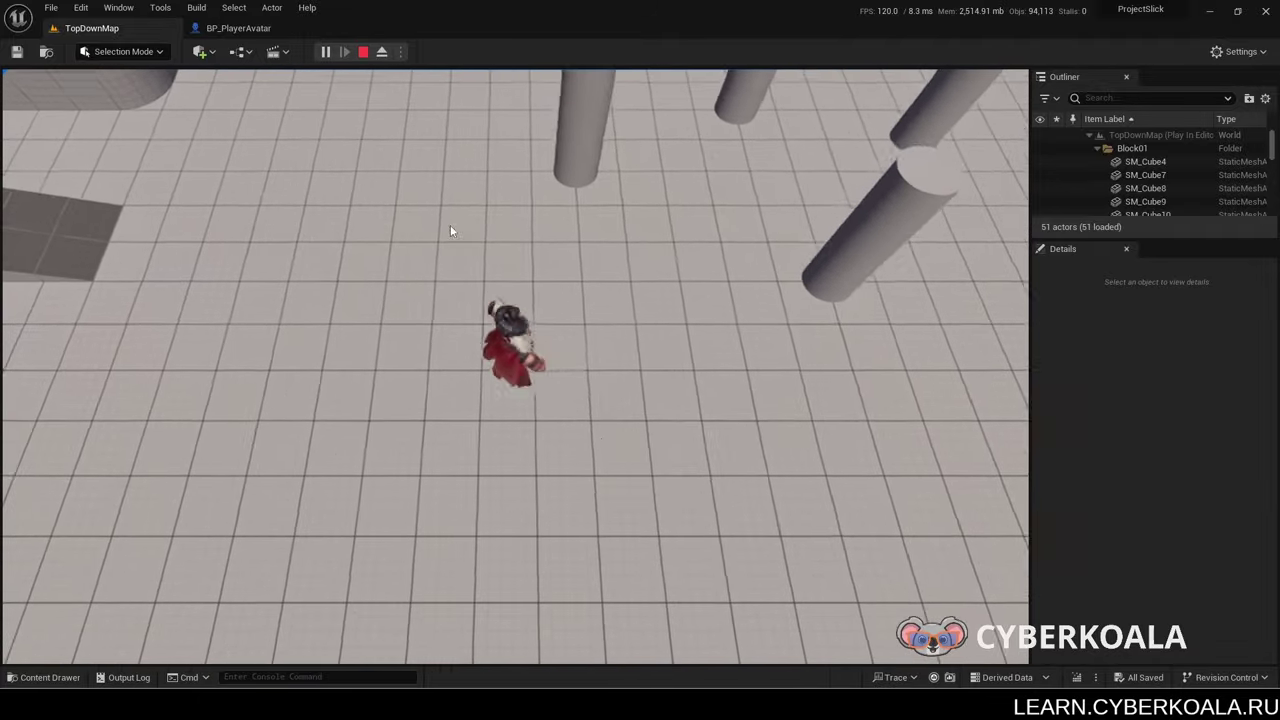
left_click(363, 52)
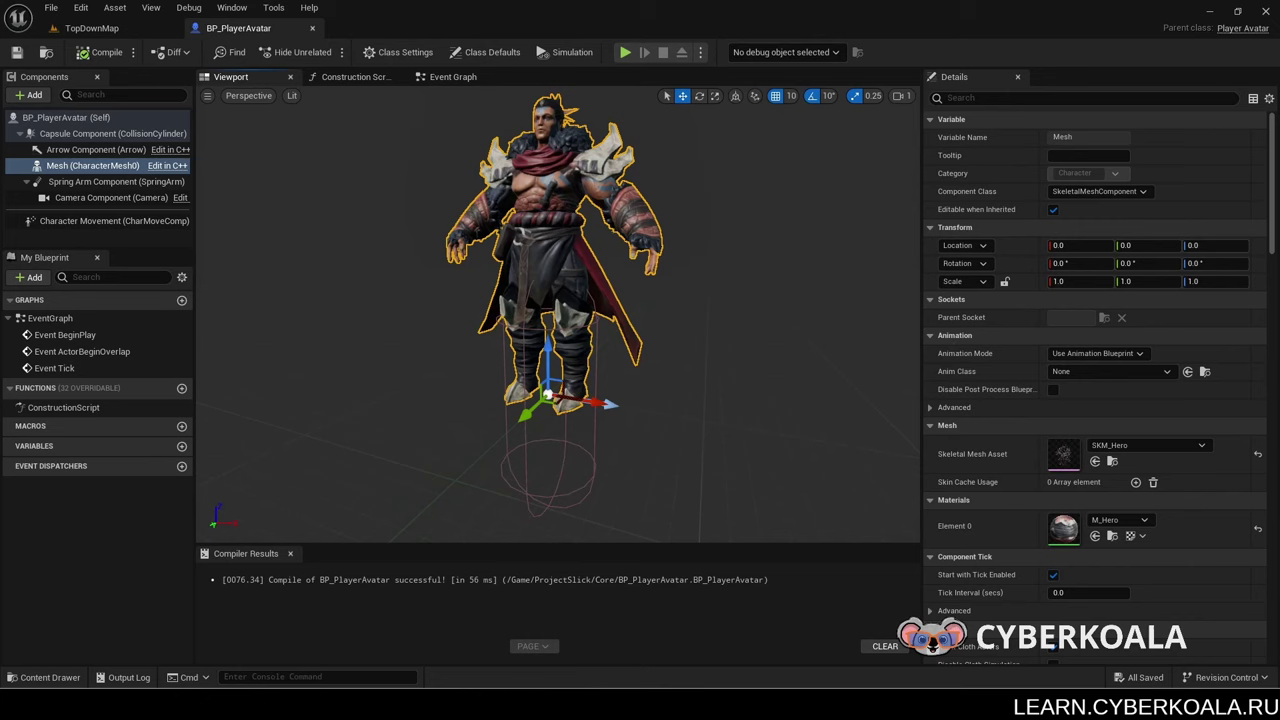
Step: Set the hero mesh's Location Z to -90 and Rotation Z to -90, then inspect it from the front
left_click(1219, 250)
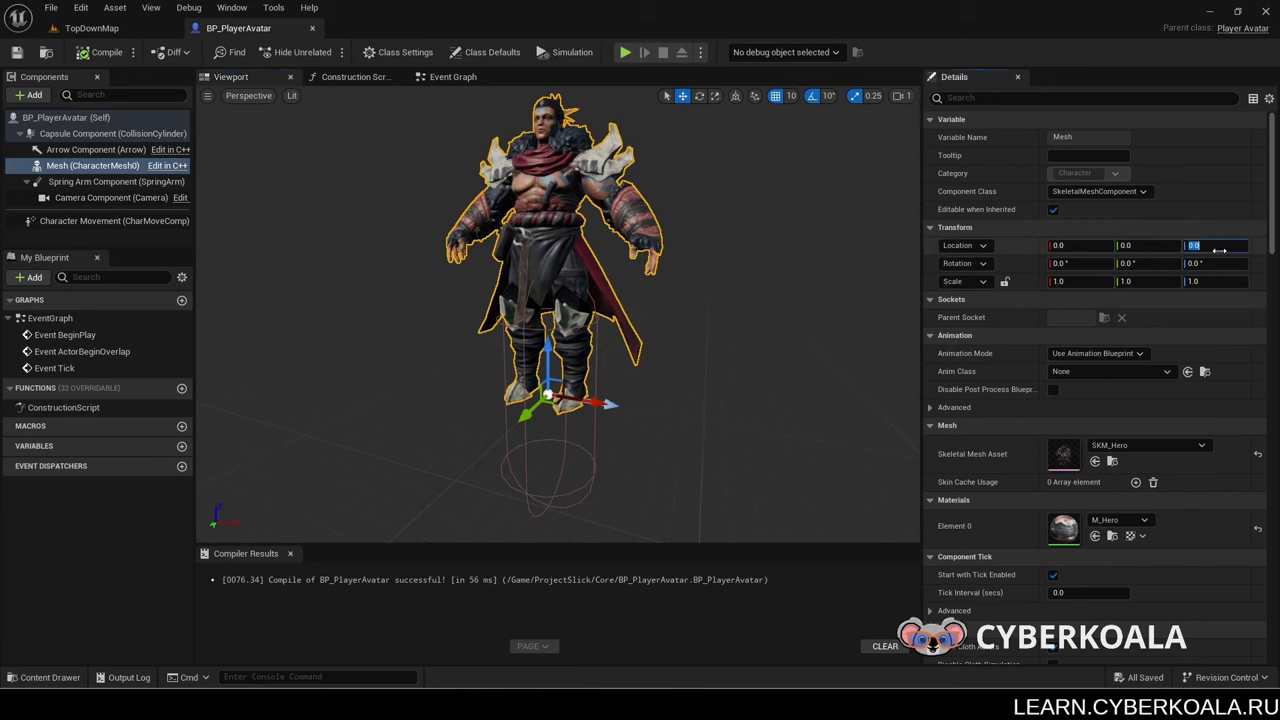
type("-90")
key("Return")
left_click(1200, 263)
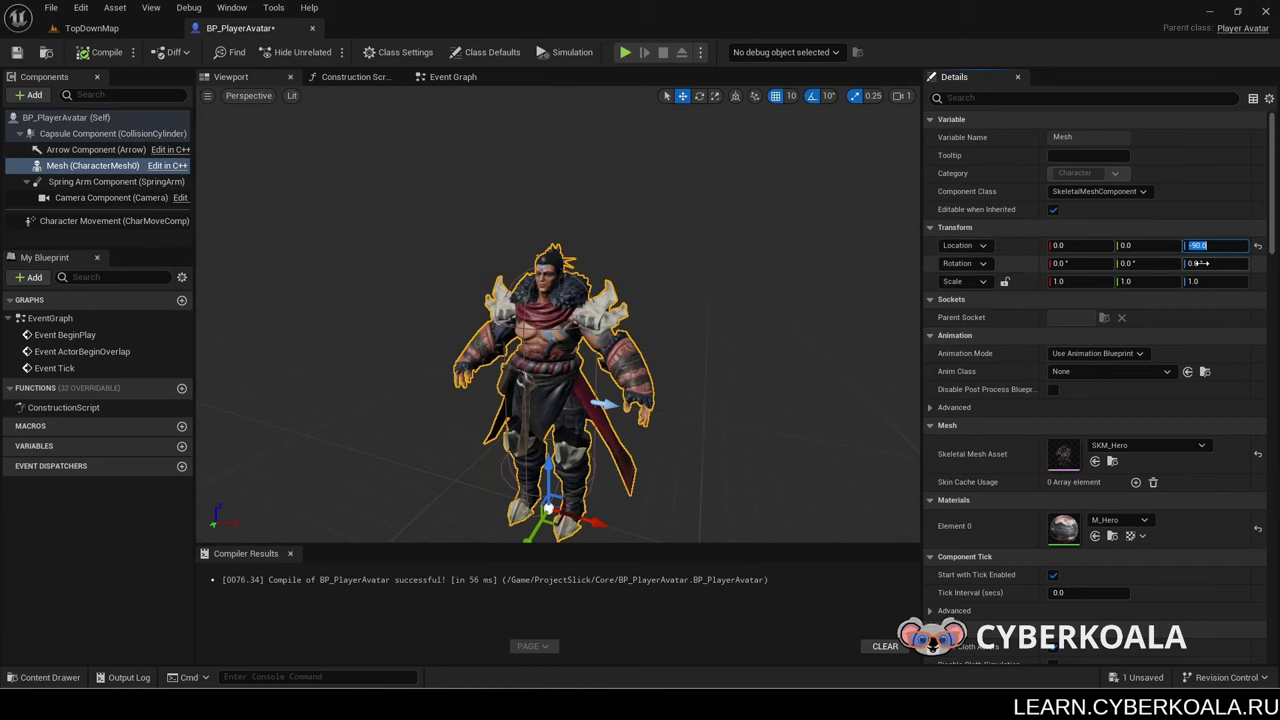
type("0")
key("Return")
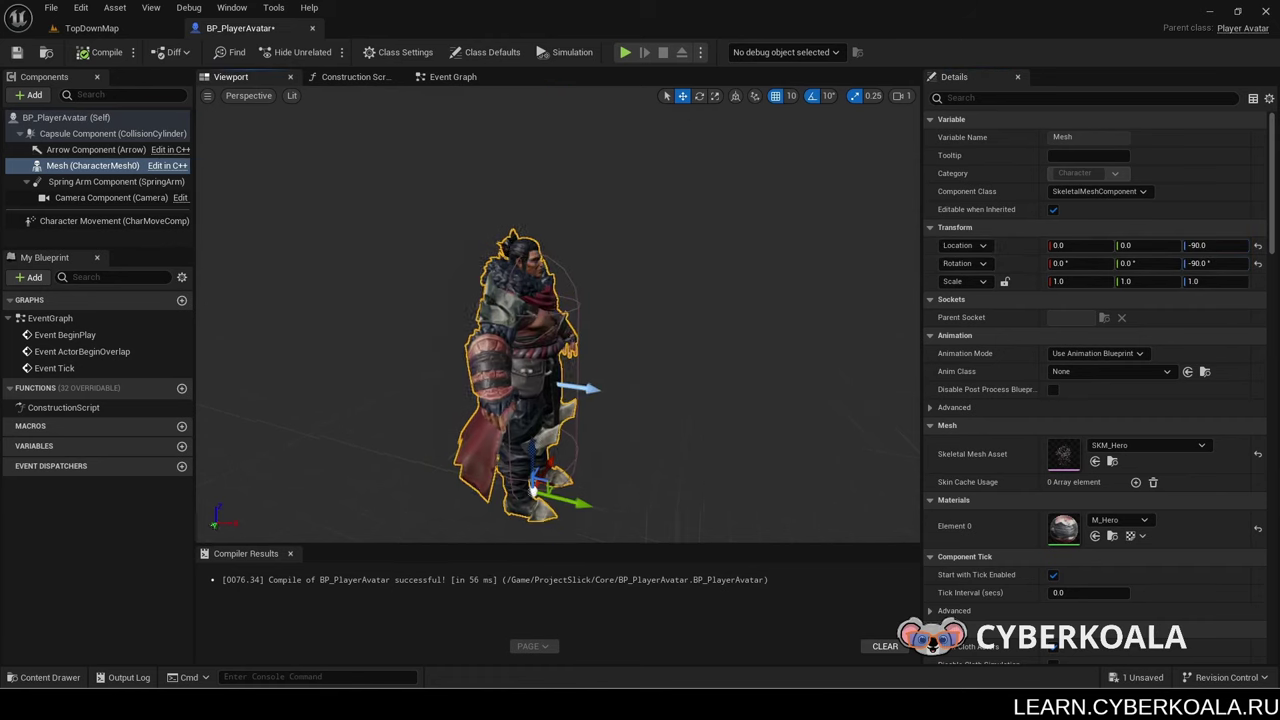
left_click_drag(560, 380, 640, 380)
left_click_drag(778, 455, 560, 400)
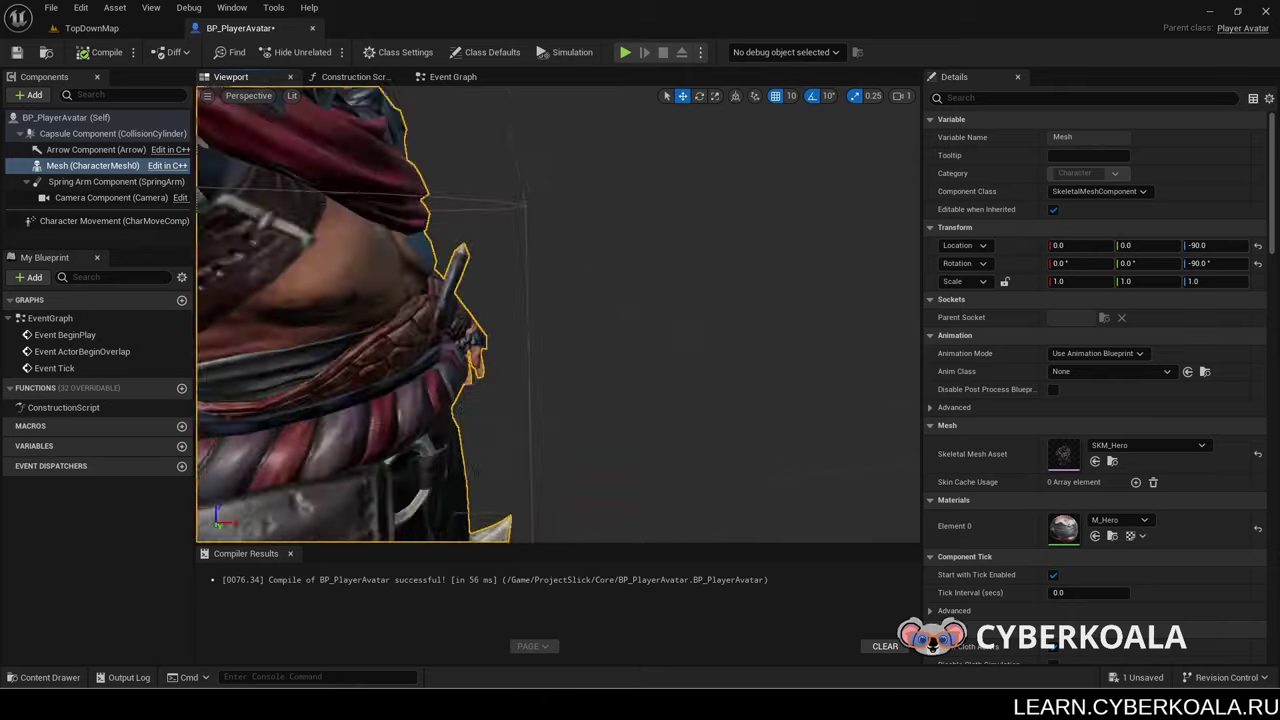
Step: Check the Spring Arm and Camera placement, then save BP_PlayerAvatar
left_click(110, 181)
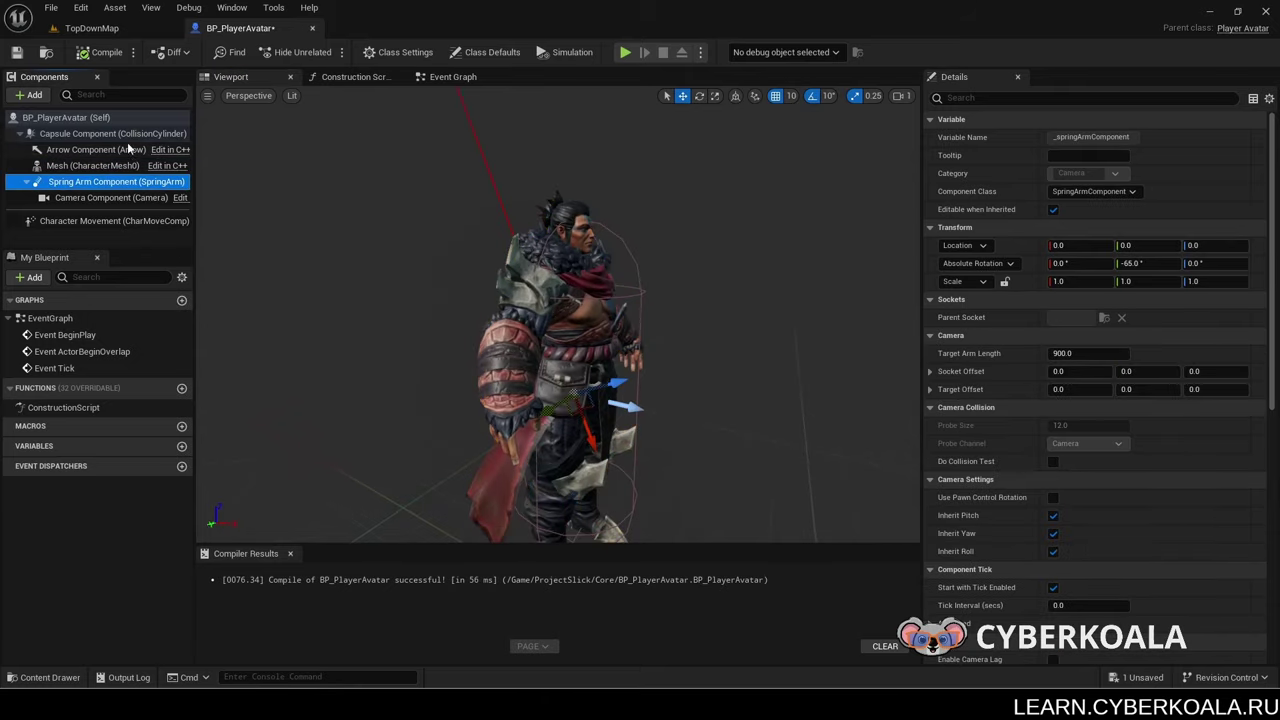
key("f")
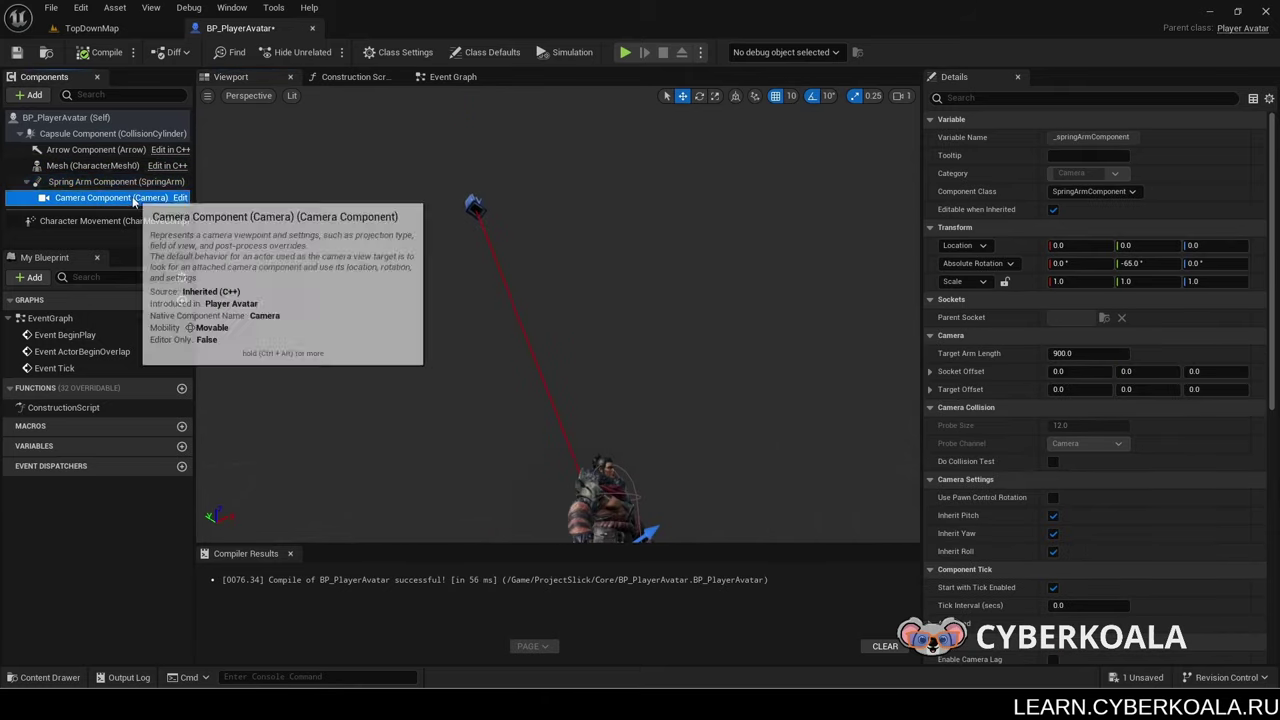
left_click(150, 197)
left_click(16, 52)
Step: Playtest TopDownMap again, walking the corrected hero around, then stop with Esc
left_click(91, 28)
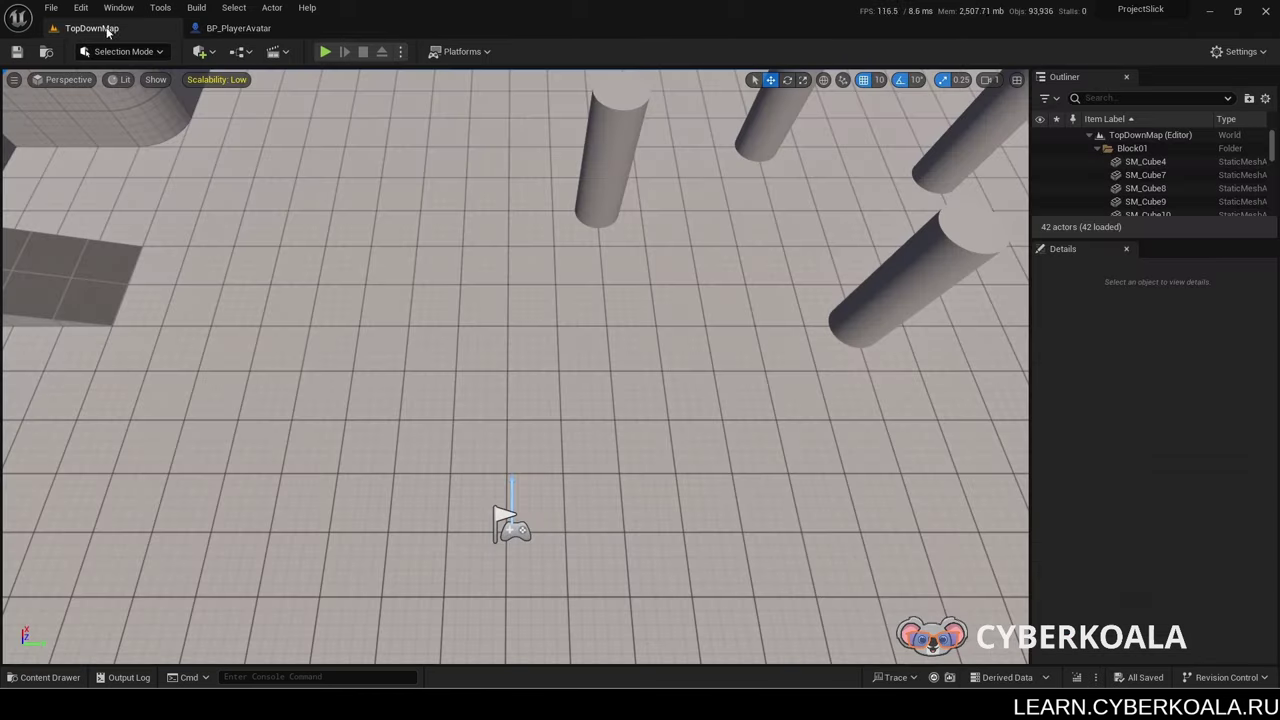
left_click(331, 52)
mouse_move(417, 242)
left_mouse_down()
mouse_move(578, 518)
mouse_move(411, 197)
mouse_move(391, 411)
left_mouse_up()
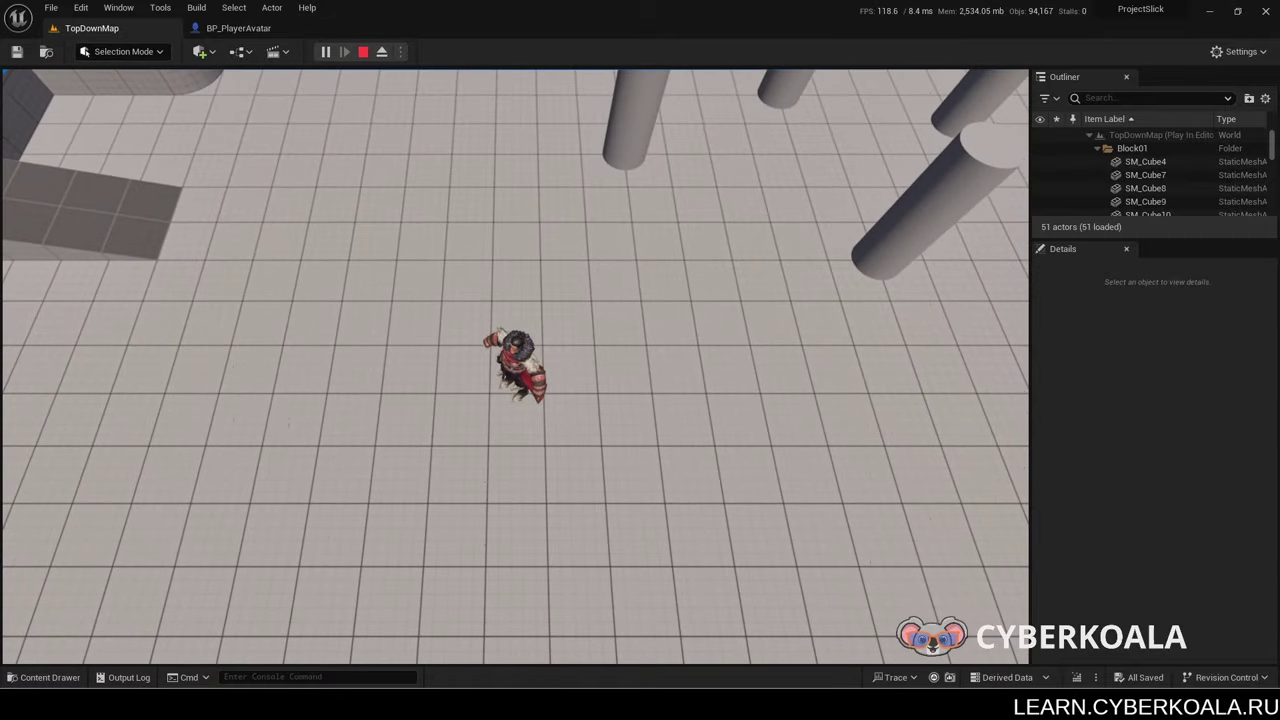
key("Escape")
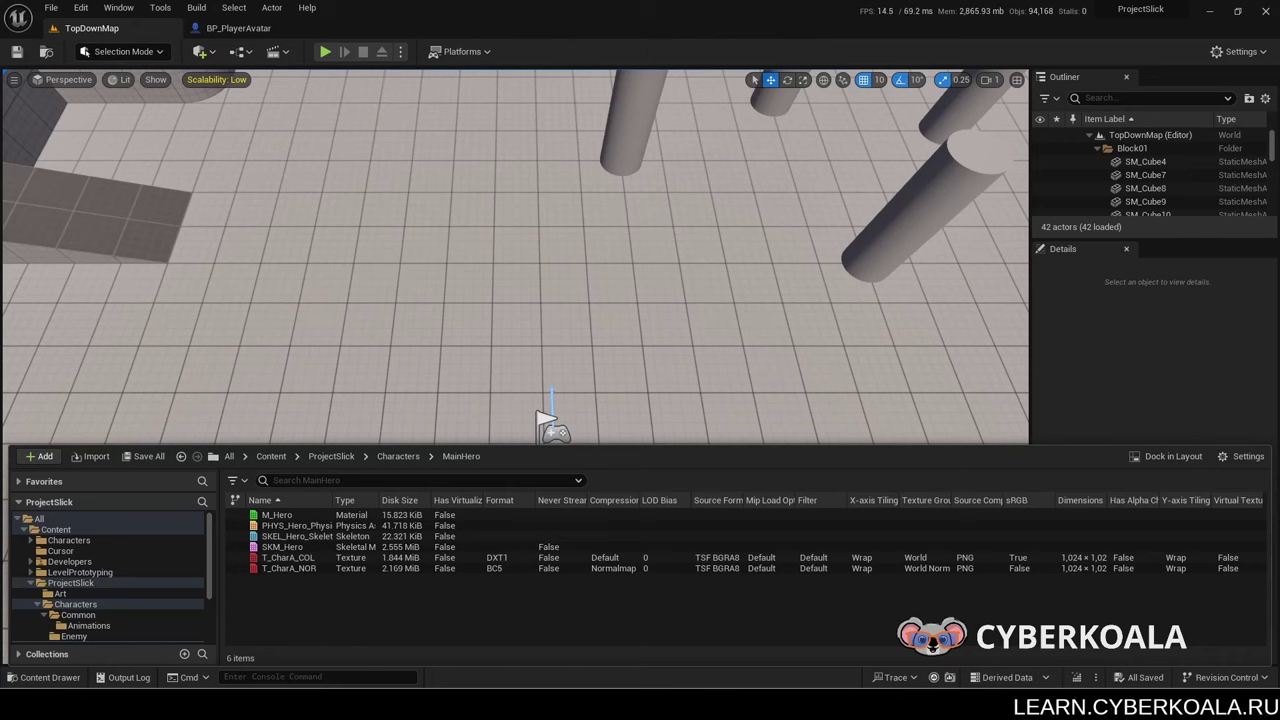
Step: Cancel the Blueprint Class parent picker in MainHero and browse to the C++ Classes folder
right_click(329, 587)
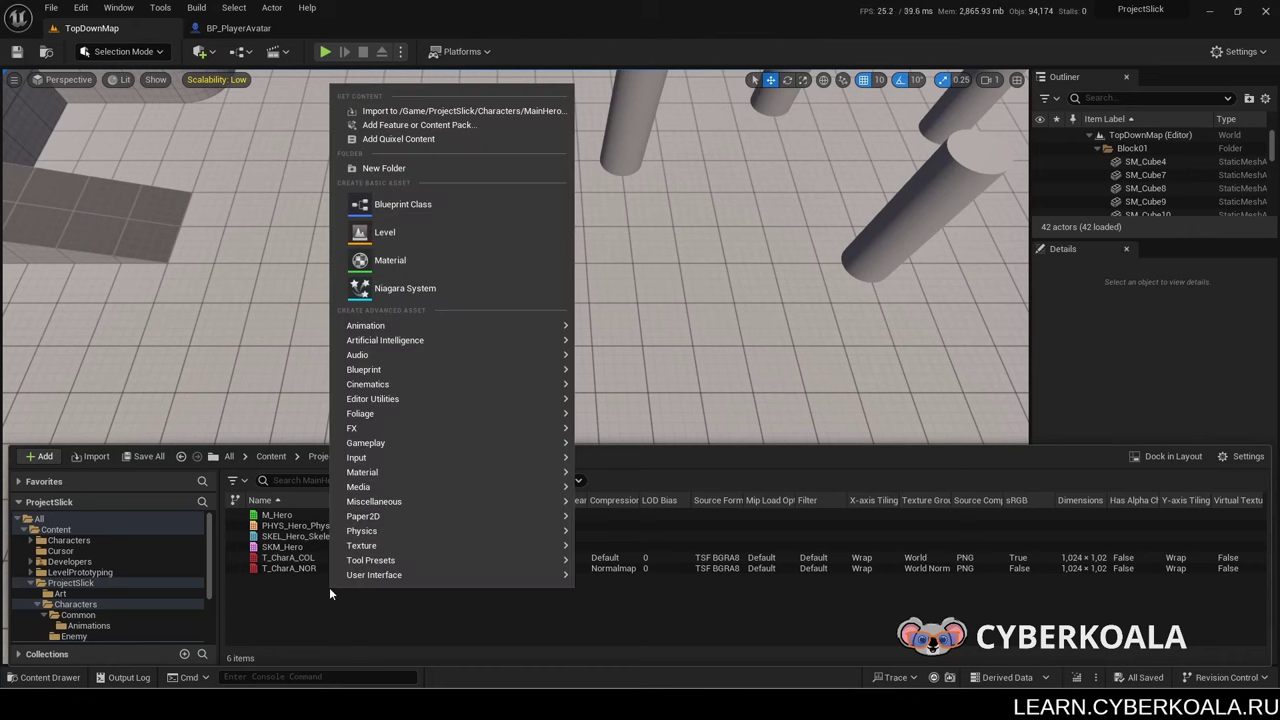
left_click(448, 205)
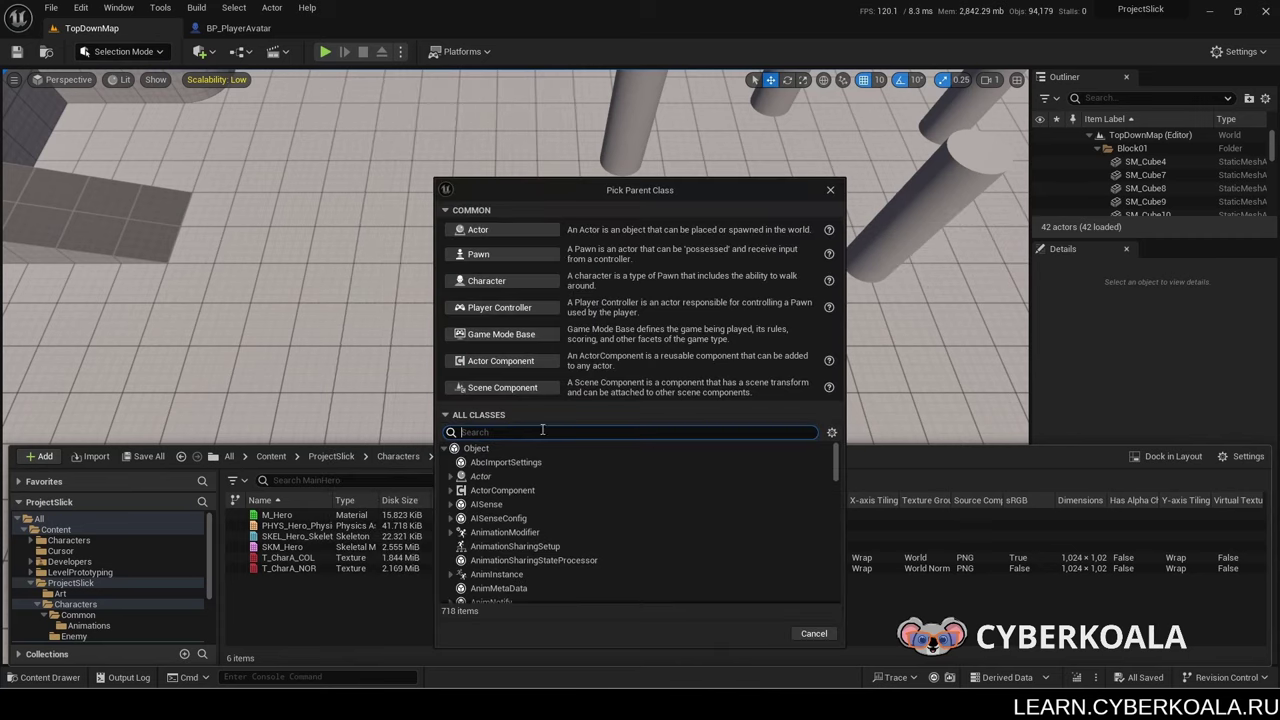
left_click(830, 190)
scroll(188, 596, "down", 3)
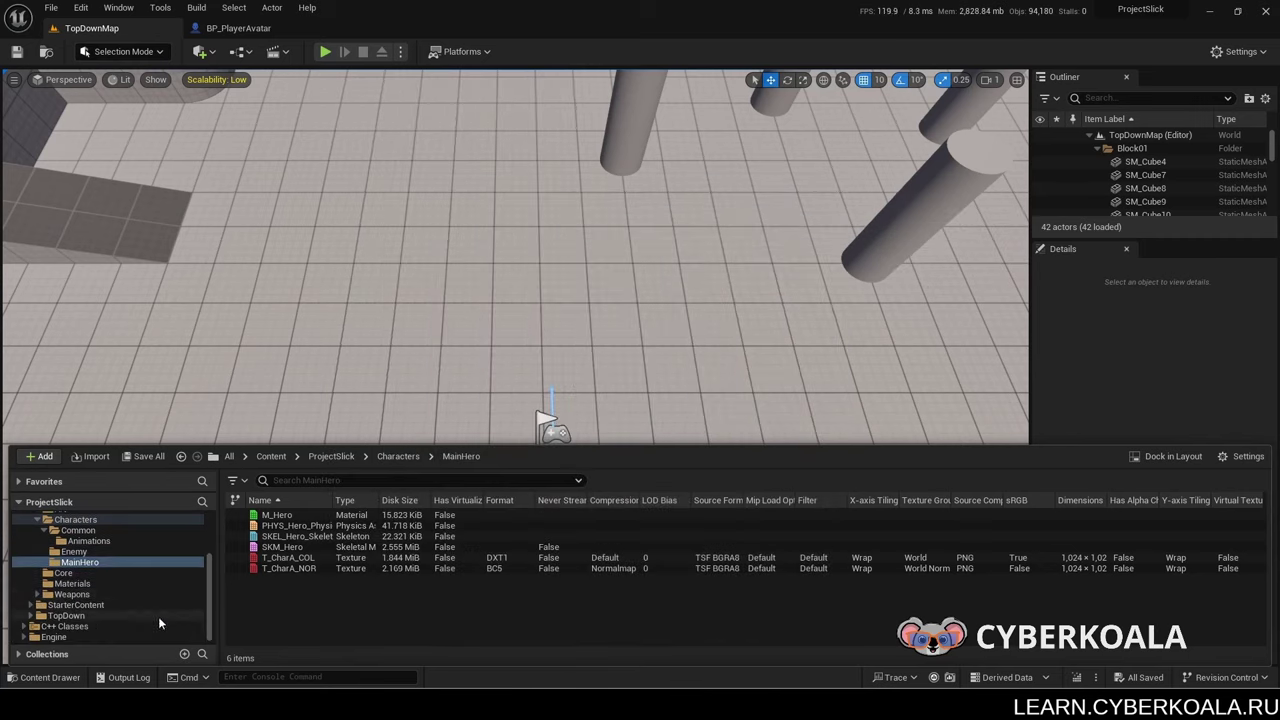
left_click(144, 628)
Step: Open the ProjectSlick folder under C++ Classes
right_click(249, 571)
left_click(285, 514)
double_click(285, 514)
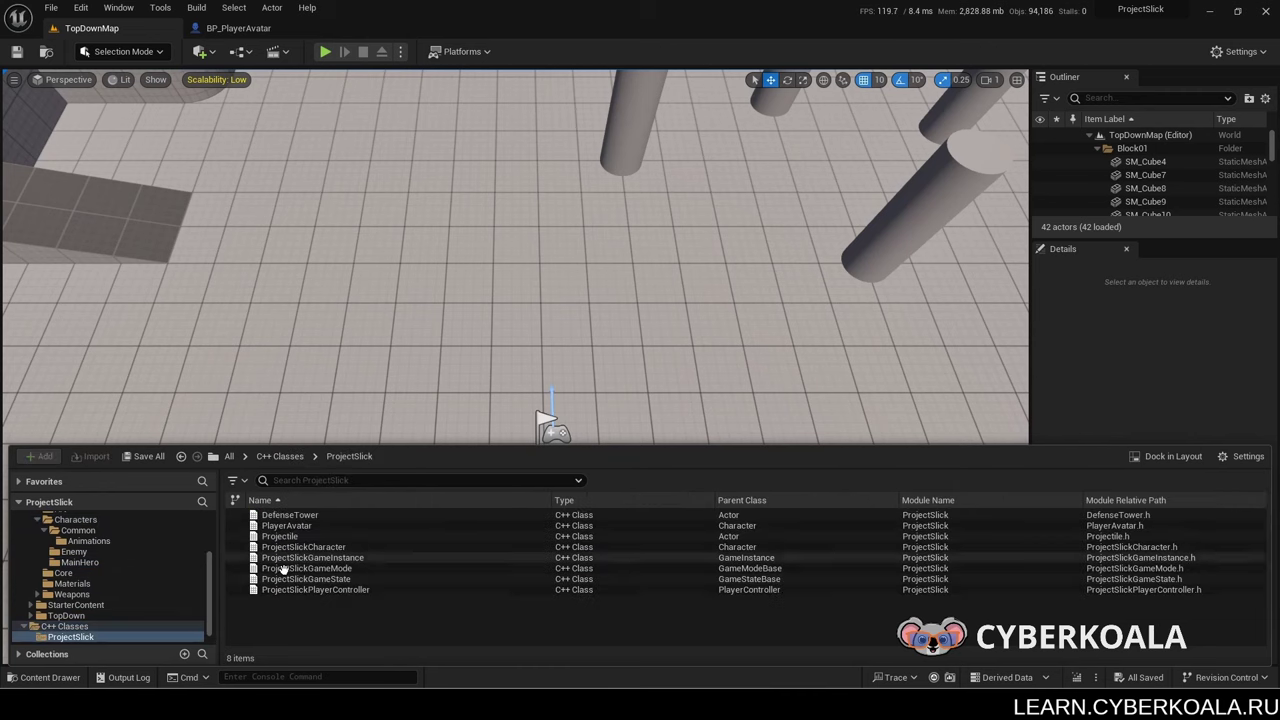
Step: Start a new C++ class with AnimInstance as its parent, searched from All Classes
right_click(283, 610)
left_click(319, 638)
left_click(665, 217)
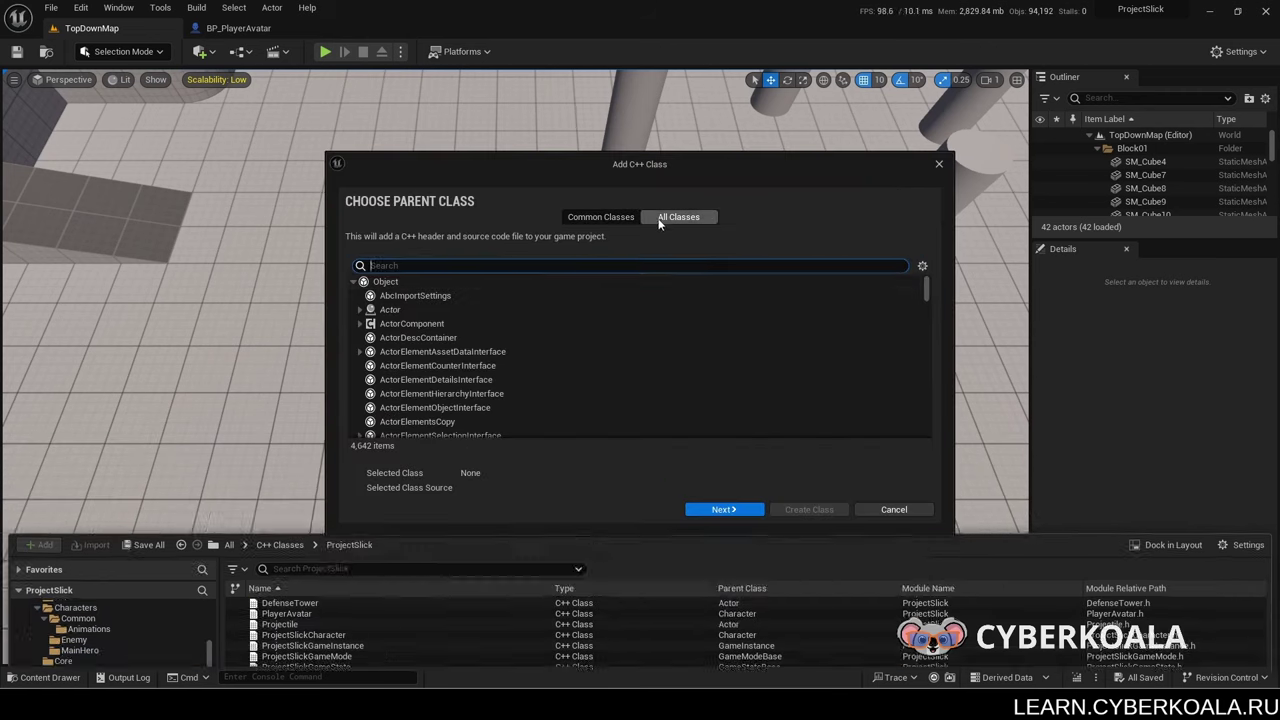
type("Animin")
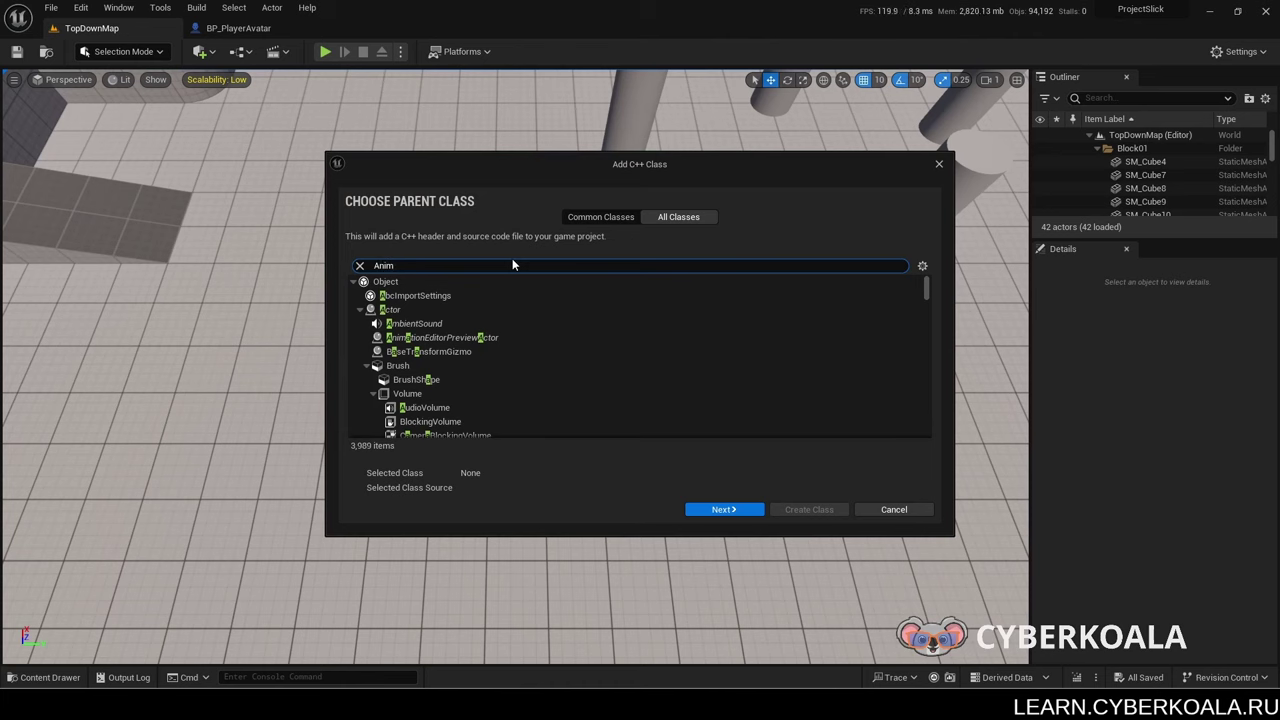
left_click(515, 296)
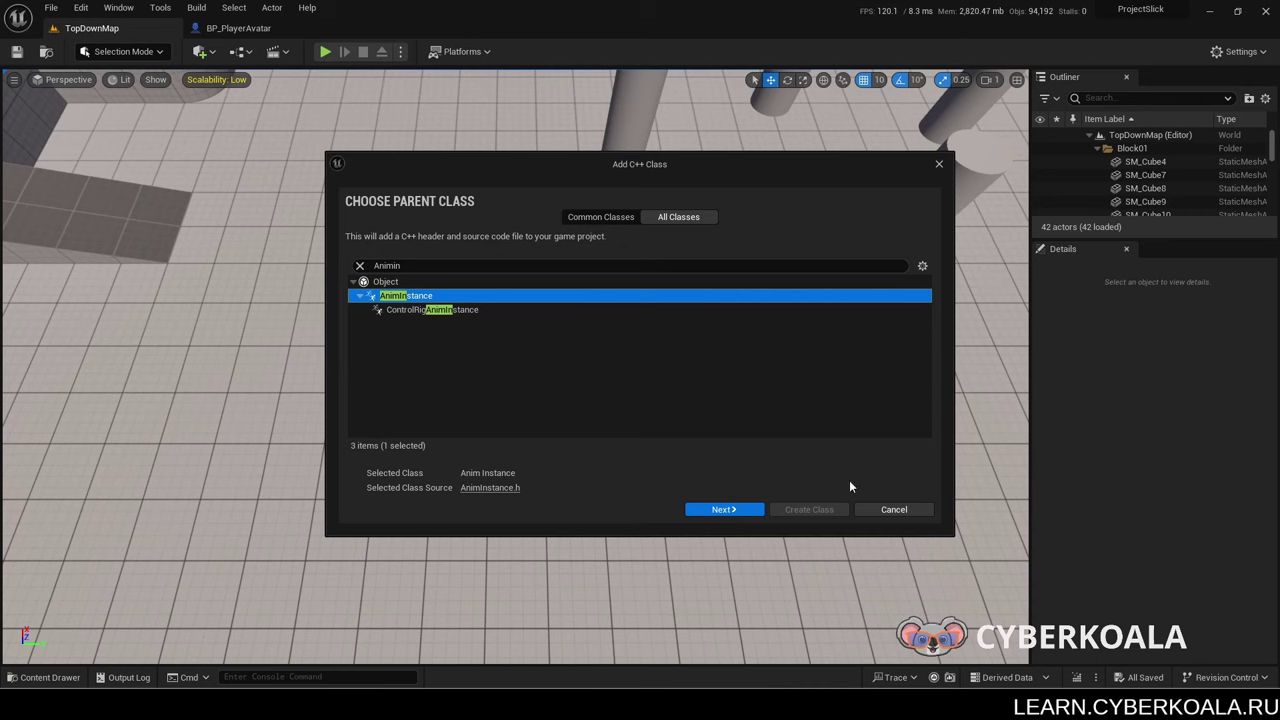
left_click(737, 511)
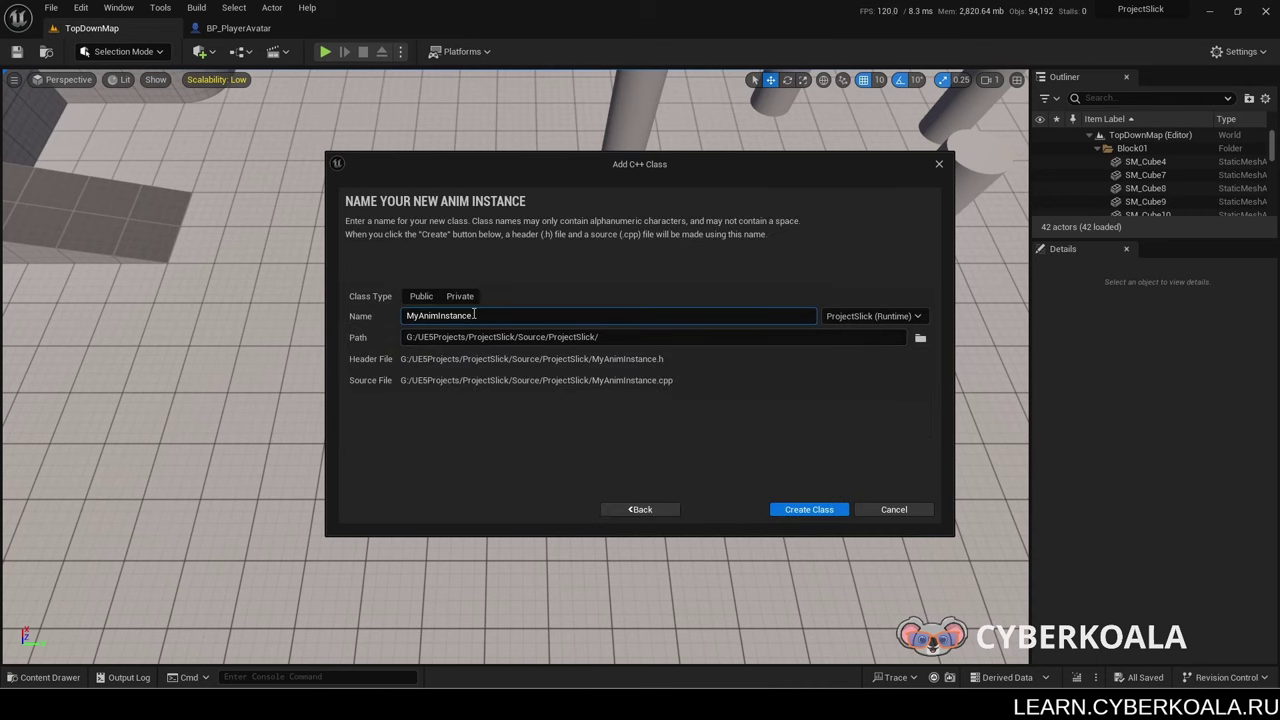
Step: Name the class PlayerAvatarAnimInstance and create it
left_click_drag(474, 314, 338, 316)
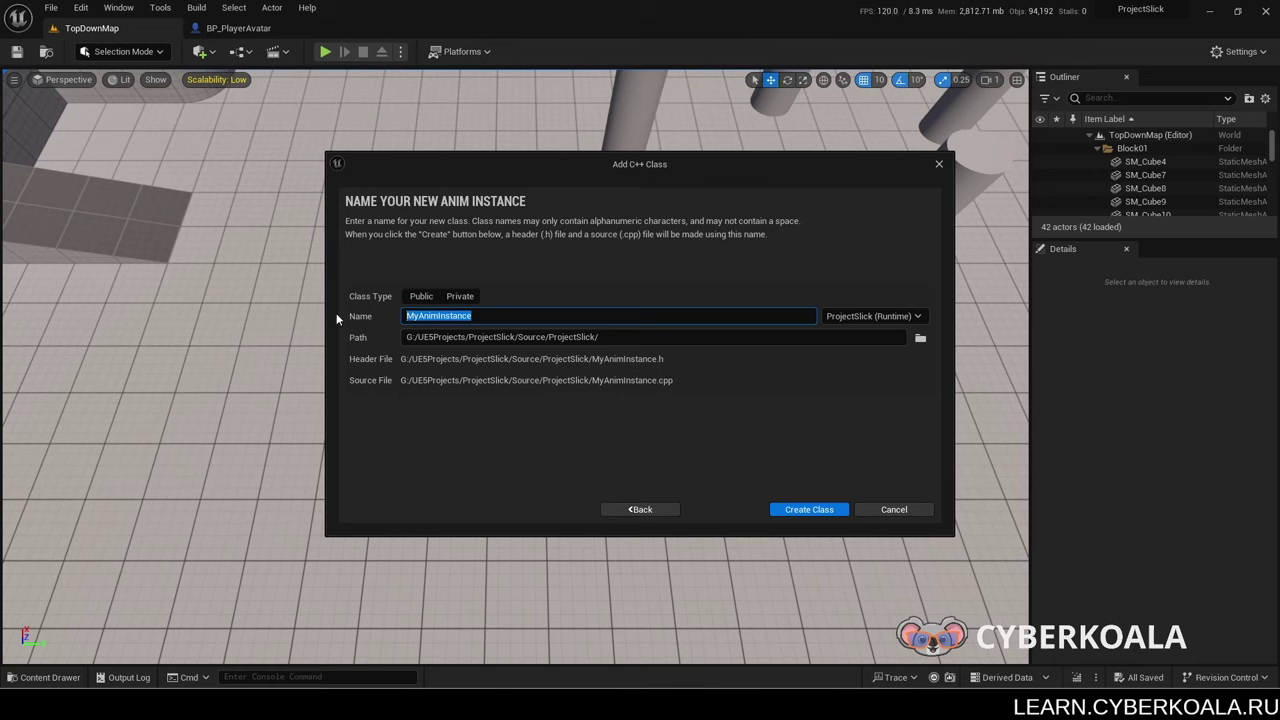
type("Project")
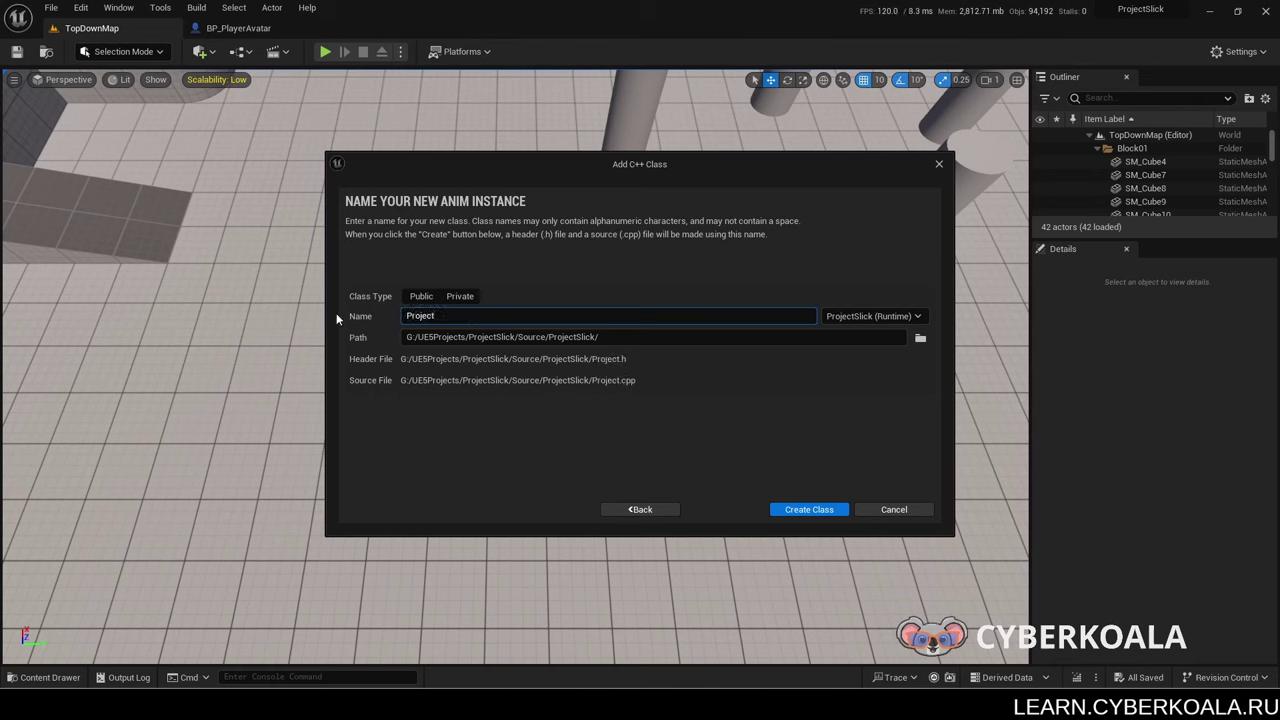
key("ctrl+a")
type("Play")
type("erAvatarAnim")
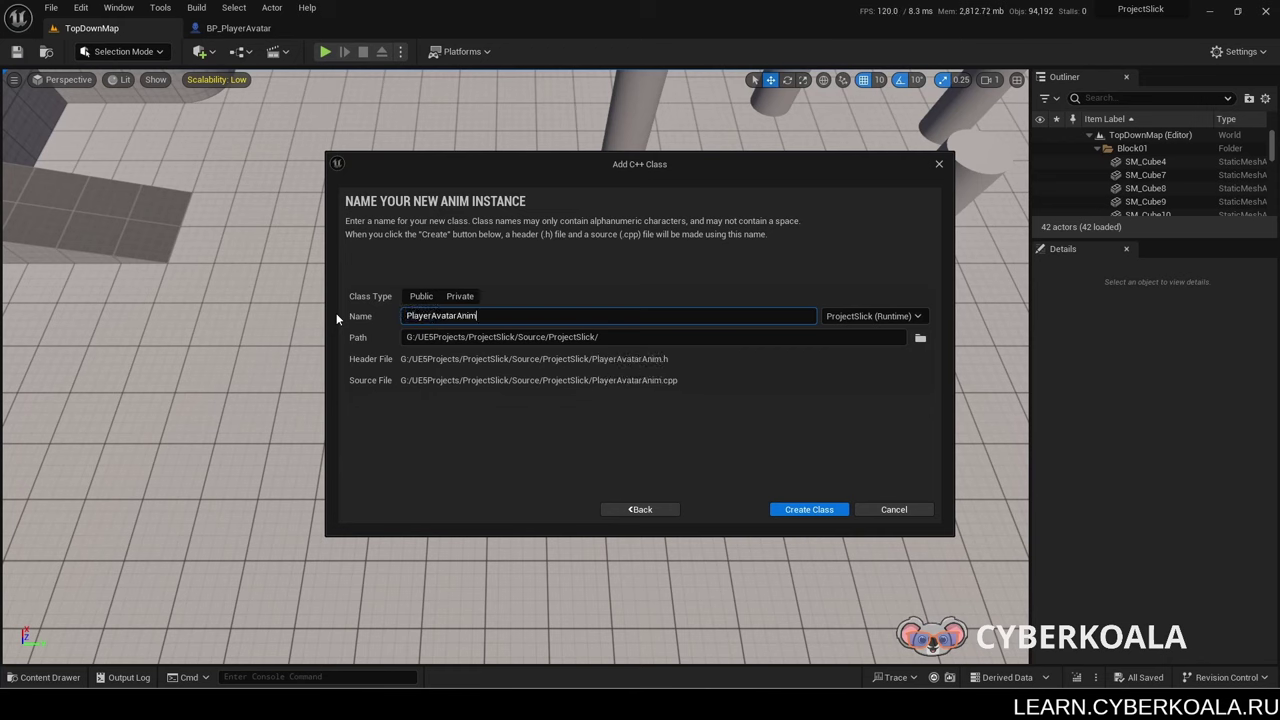
type("Instance")
left_click(805, 509)
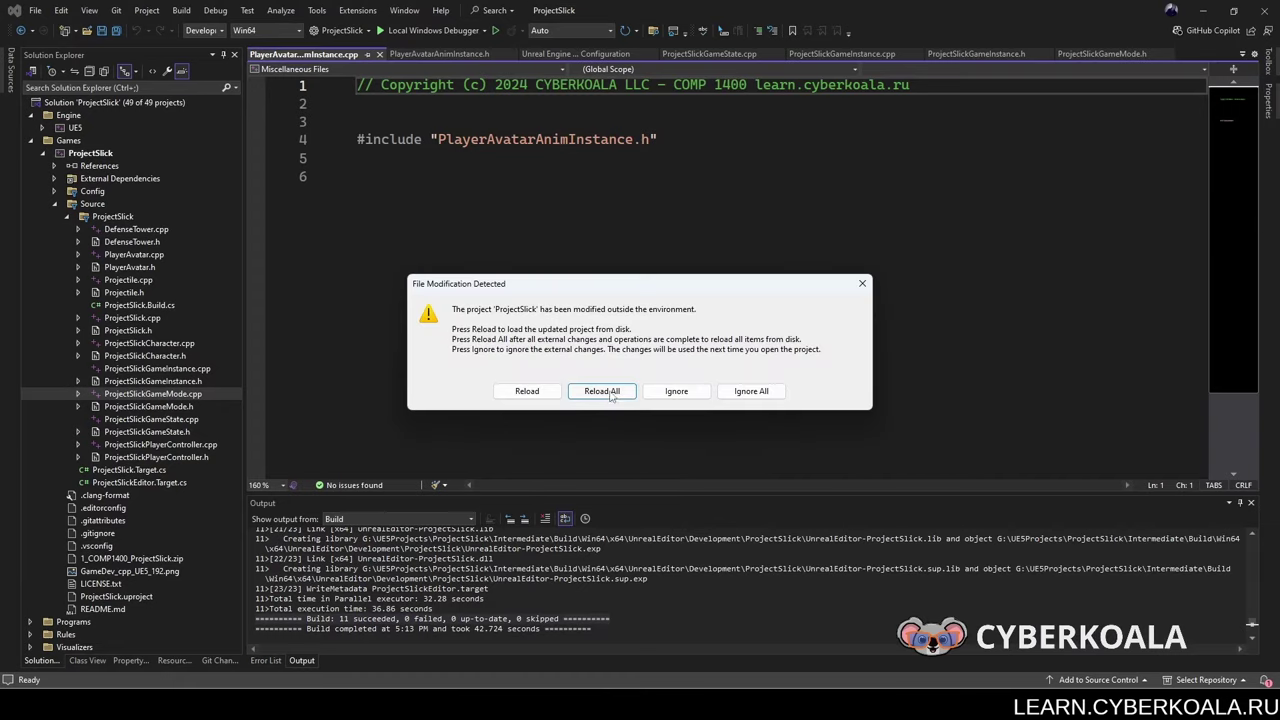
Step: Reload All in the File Modification Detected dialog to pick up the new PlayerAvatarAnimInstance files
left_click(610, 393)
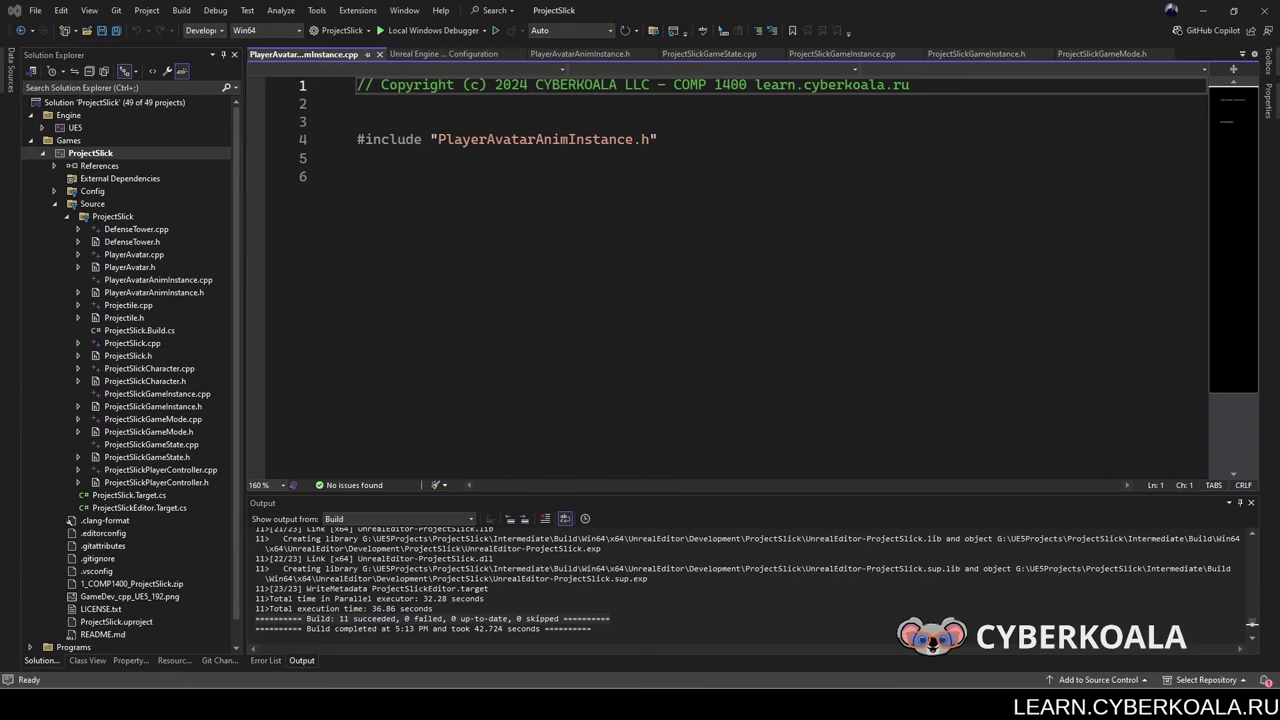
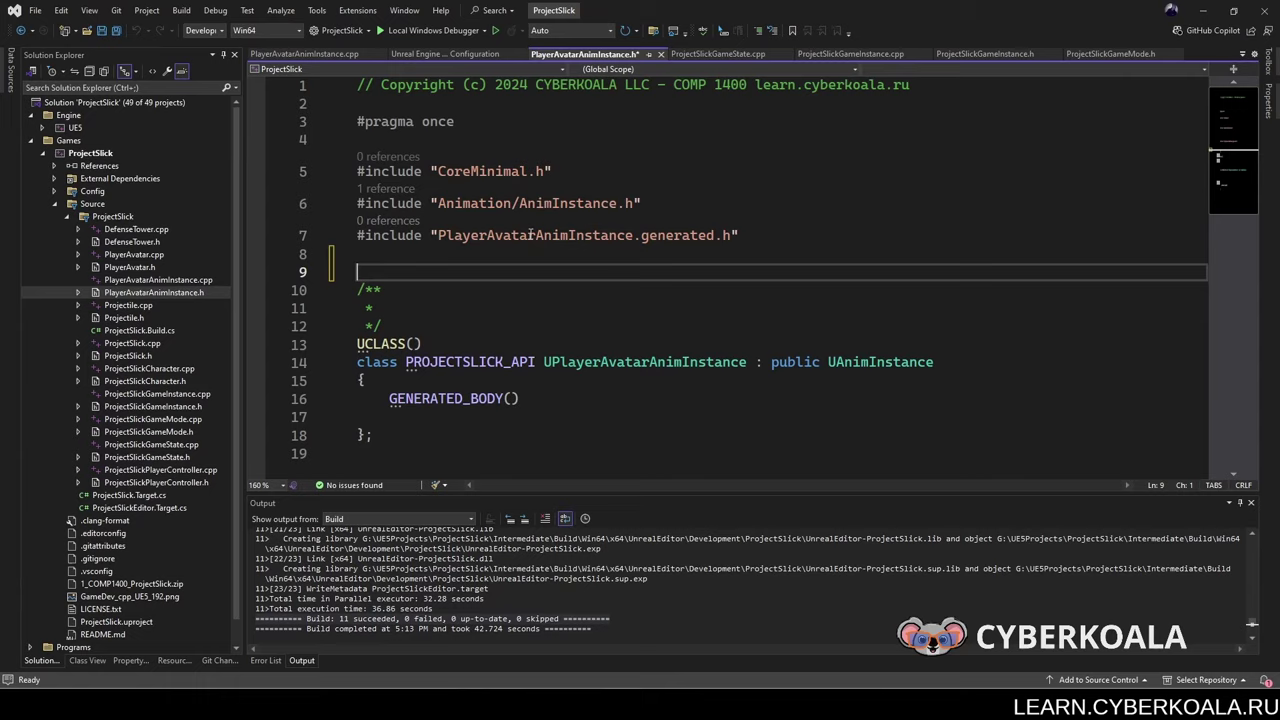
Step: Add the UENUM(BlueprintType) macro and declare enum class EPlayerState : uint8
type("UEN")
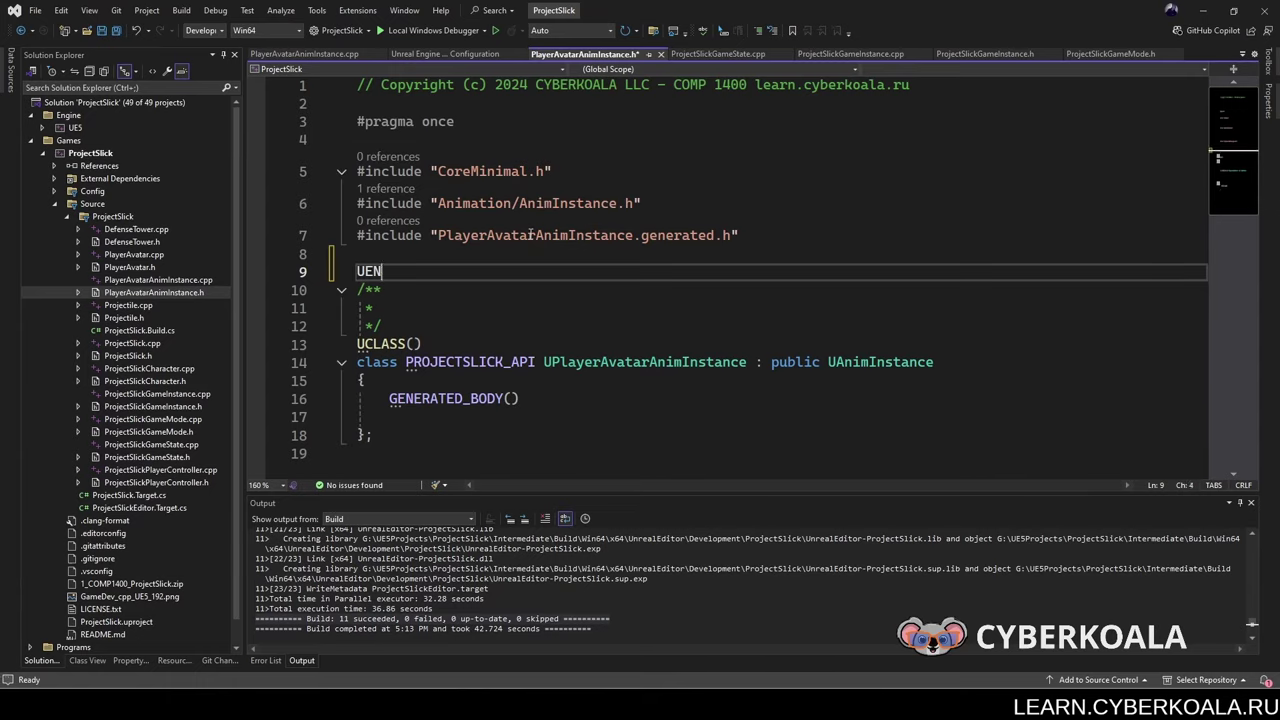
type("UM(Bluep")
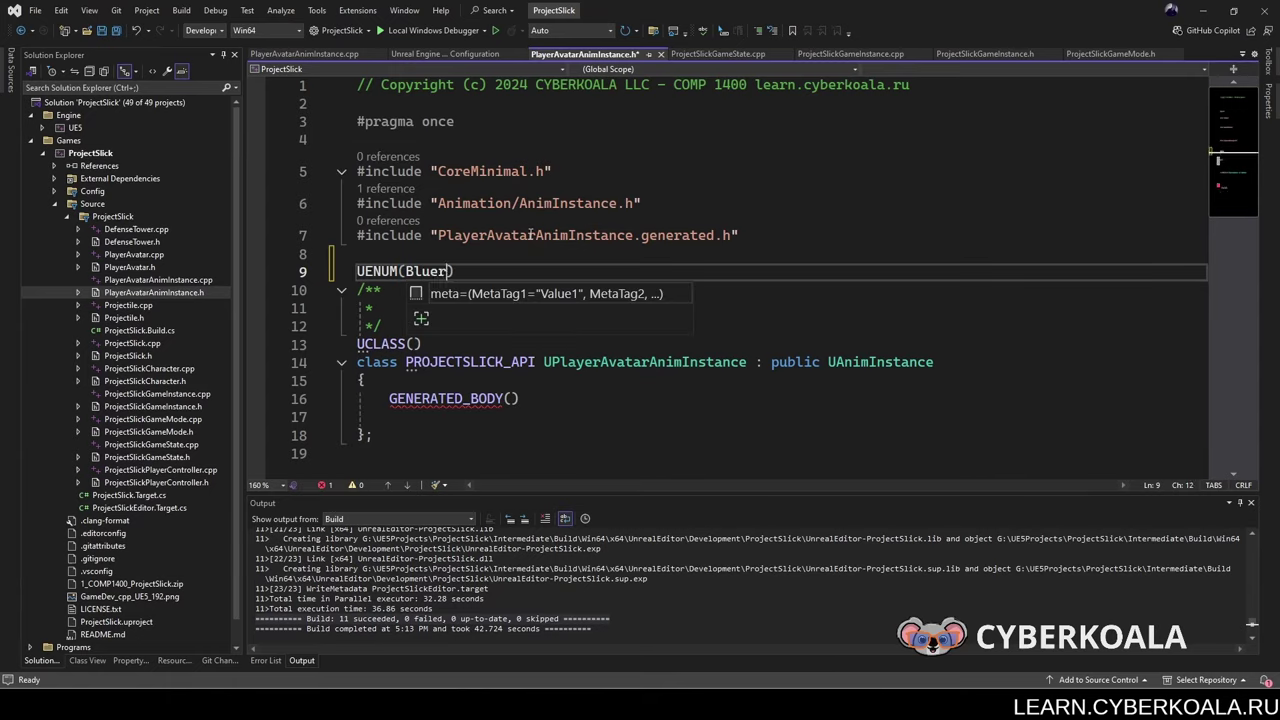
type("rint")
type("Type")
key("End")
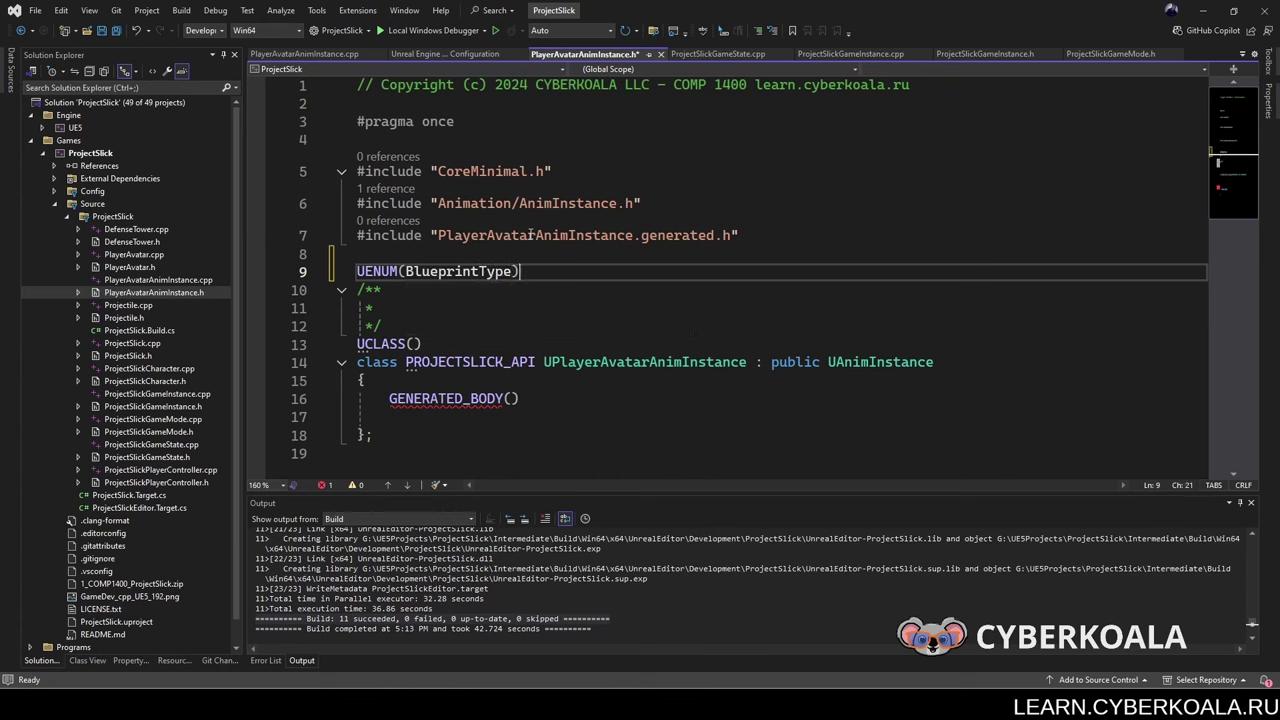
key("Return")
type("enum class ")
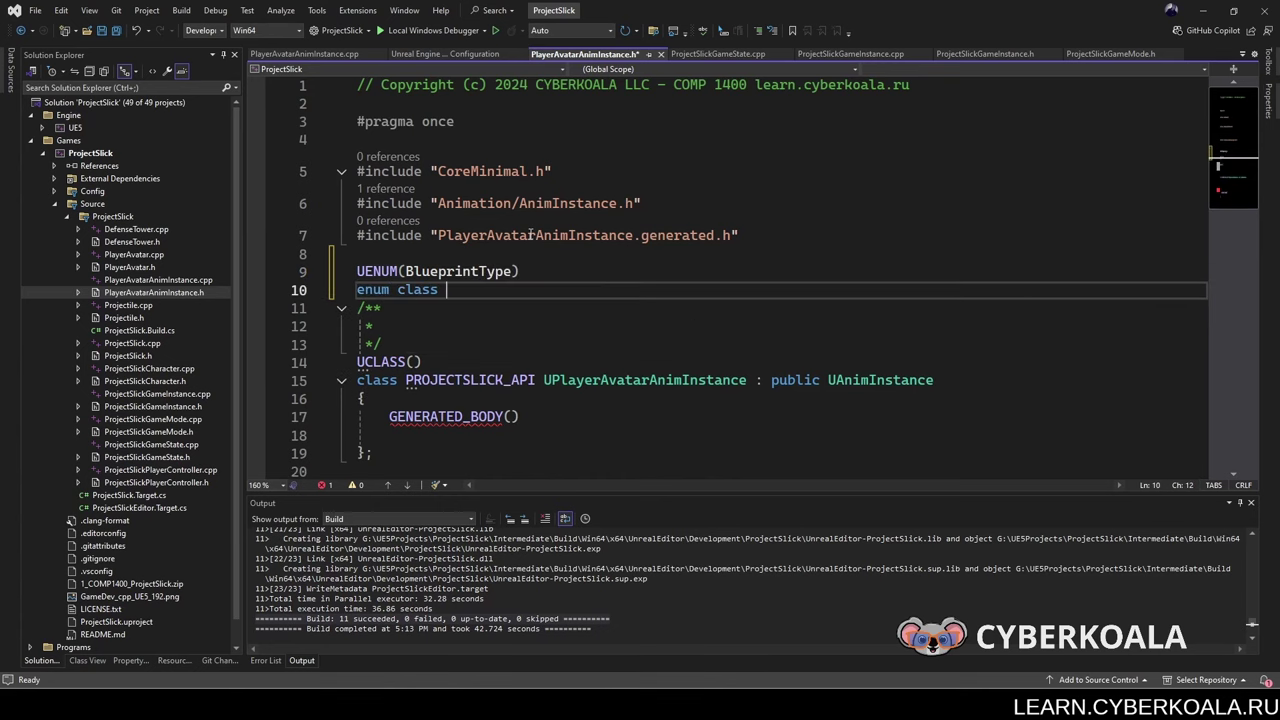
type("EPlayer")
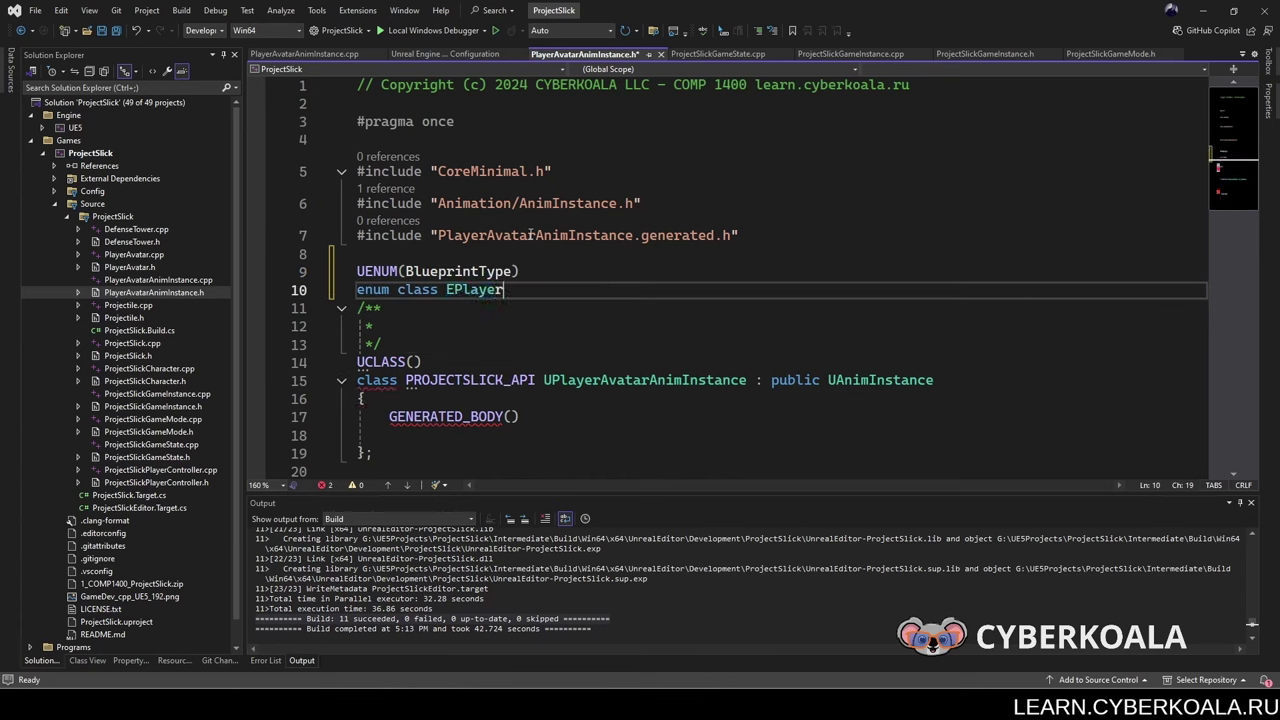
type("State : ui")
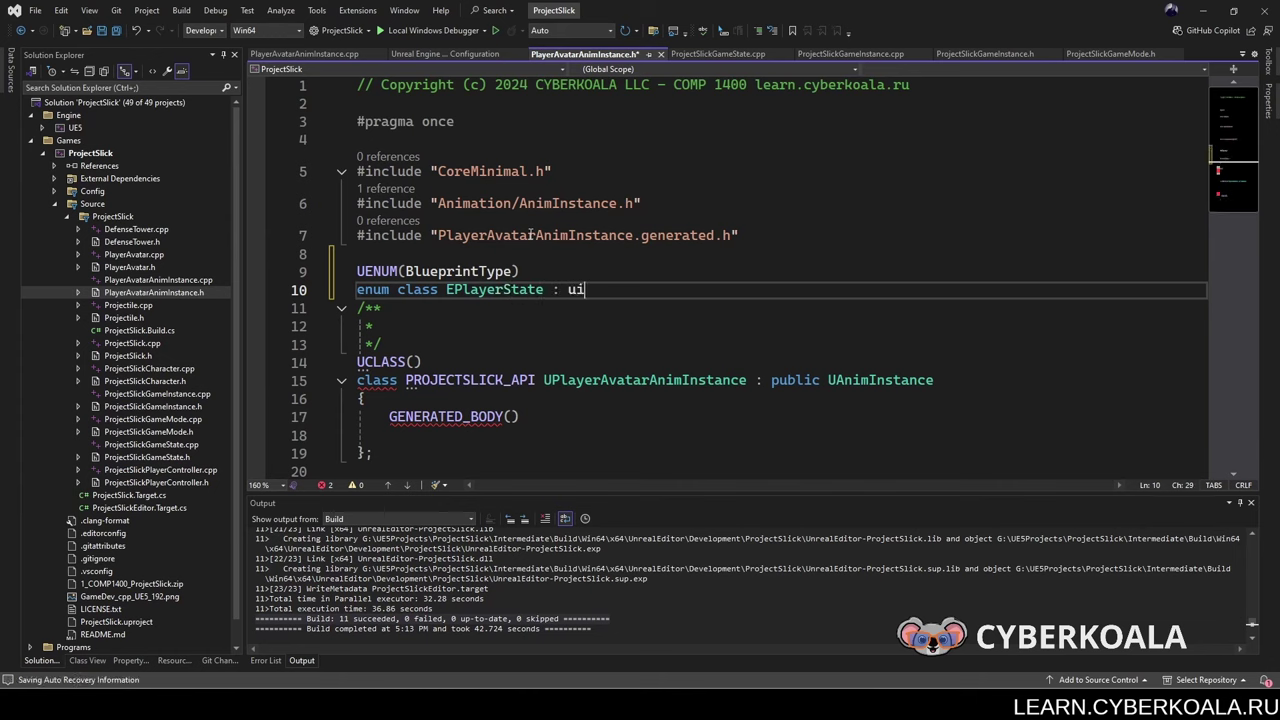
type("n")
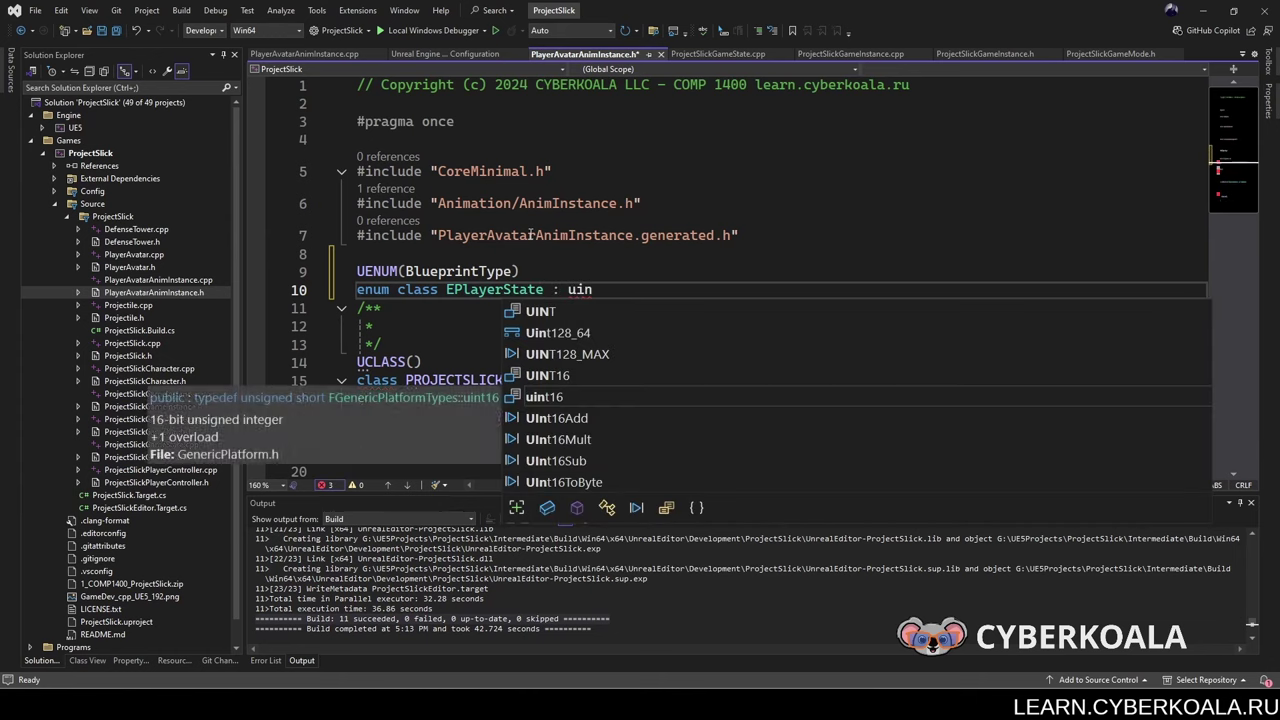
type("t8")
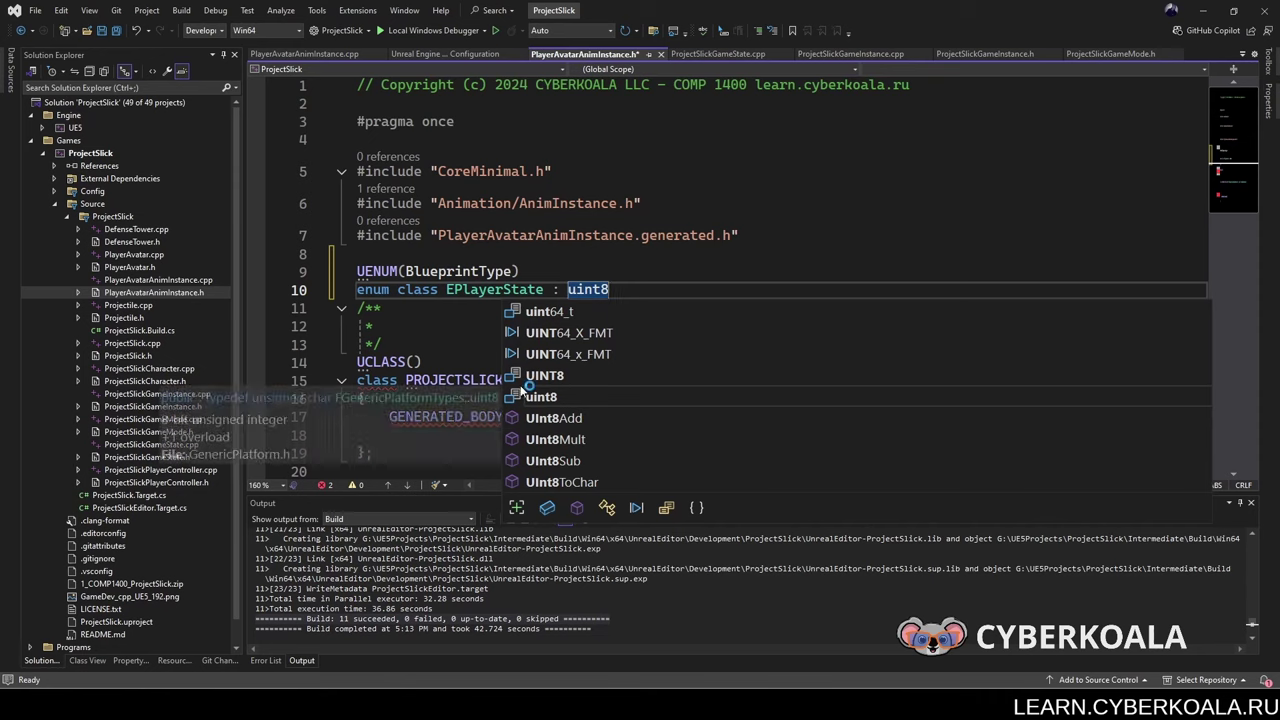
double_click(536, 397)
Step: Fill the enum body with Locomotion, Attack, Hit and Die, then save the header
key("Return")
type("{};")
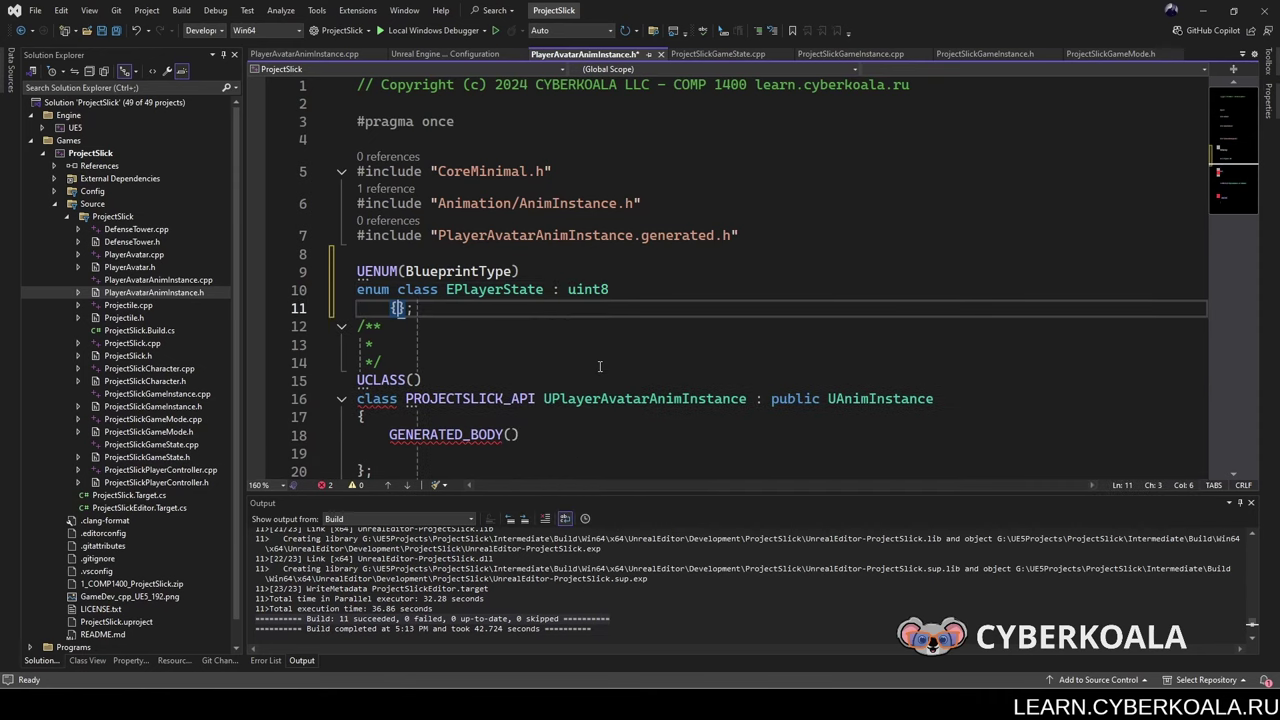
key("Return")
type("Lo")
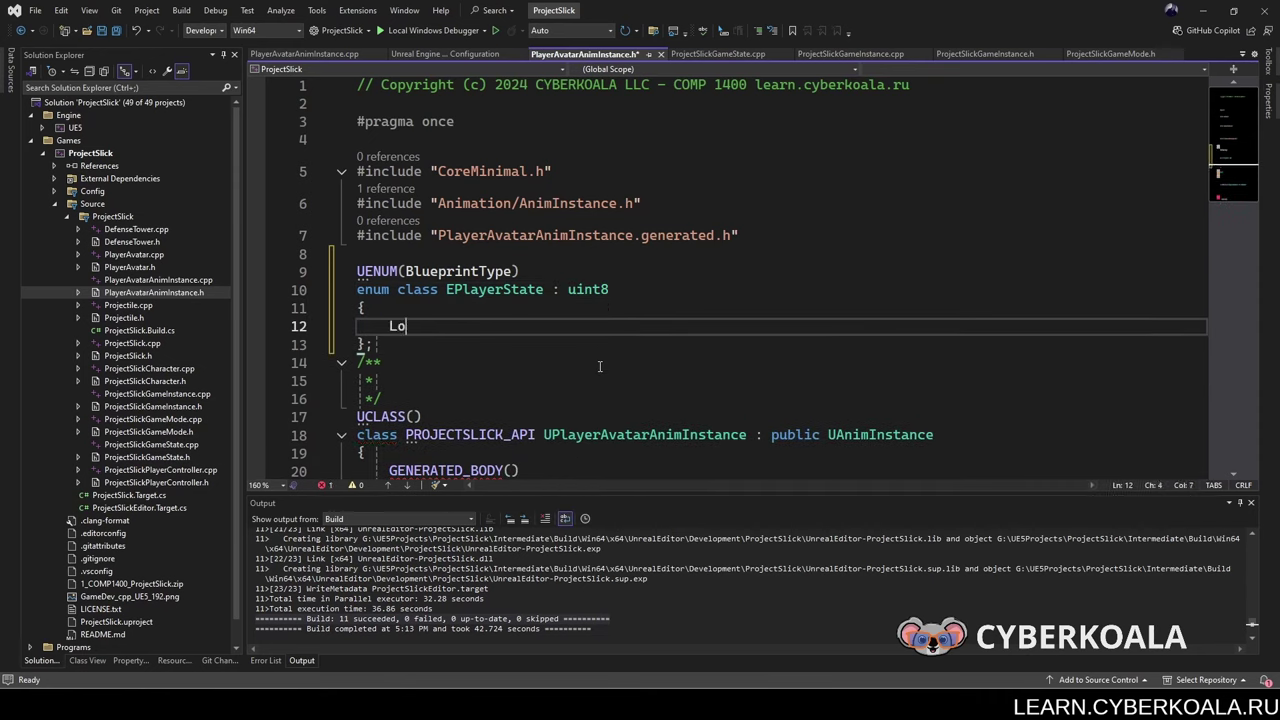
type("comotion,")
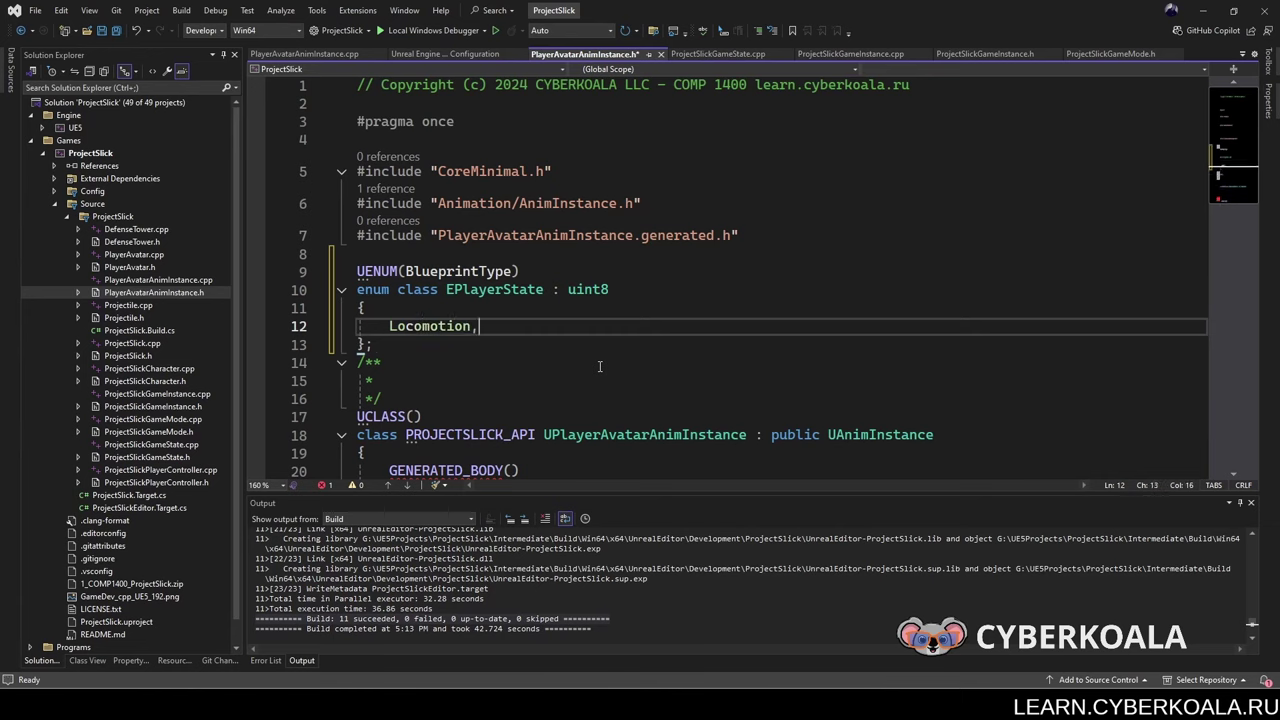
key("Return")
type("Attack,")
key("Return")
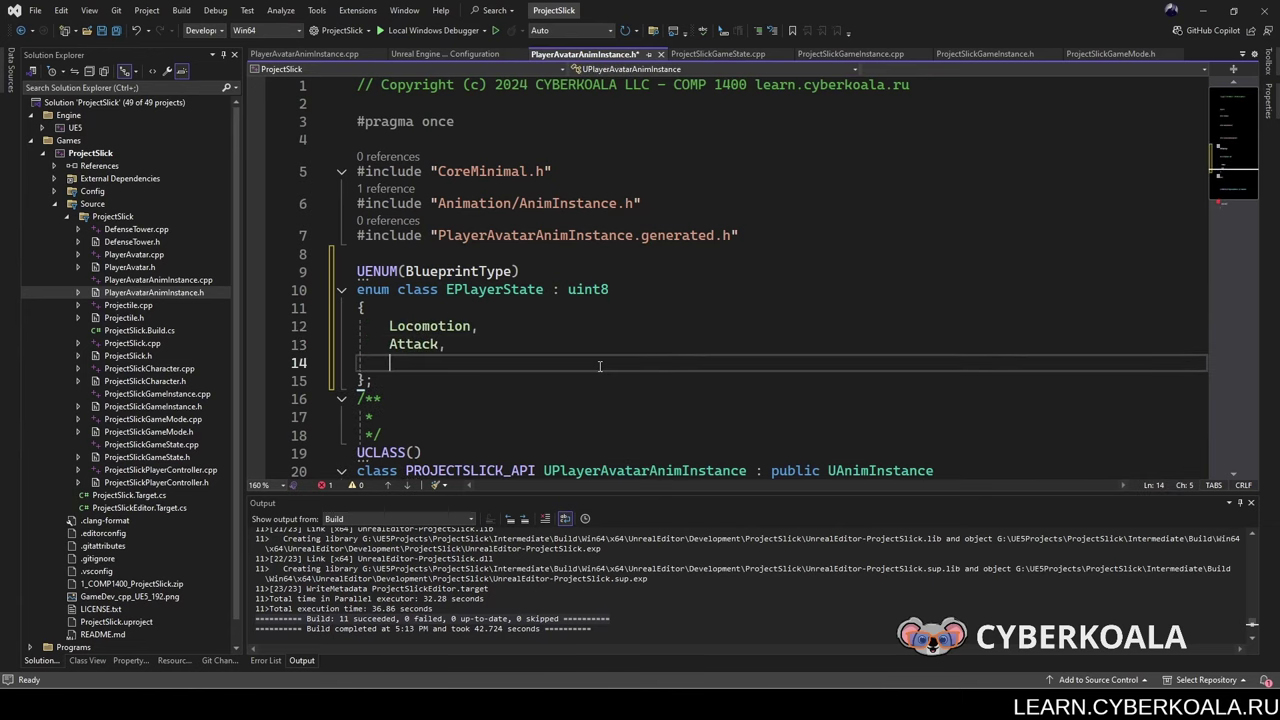
type("Hit,")
key("Return")
type("Die")
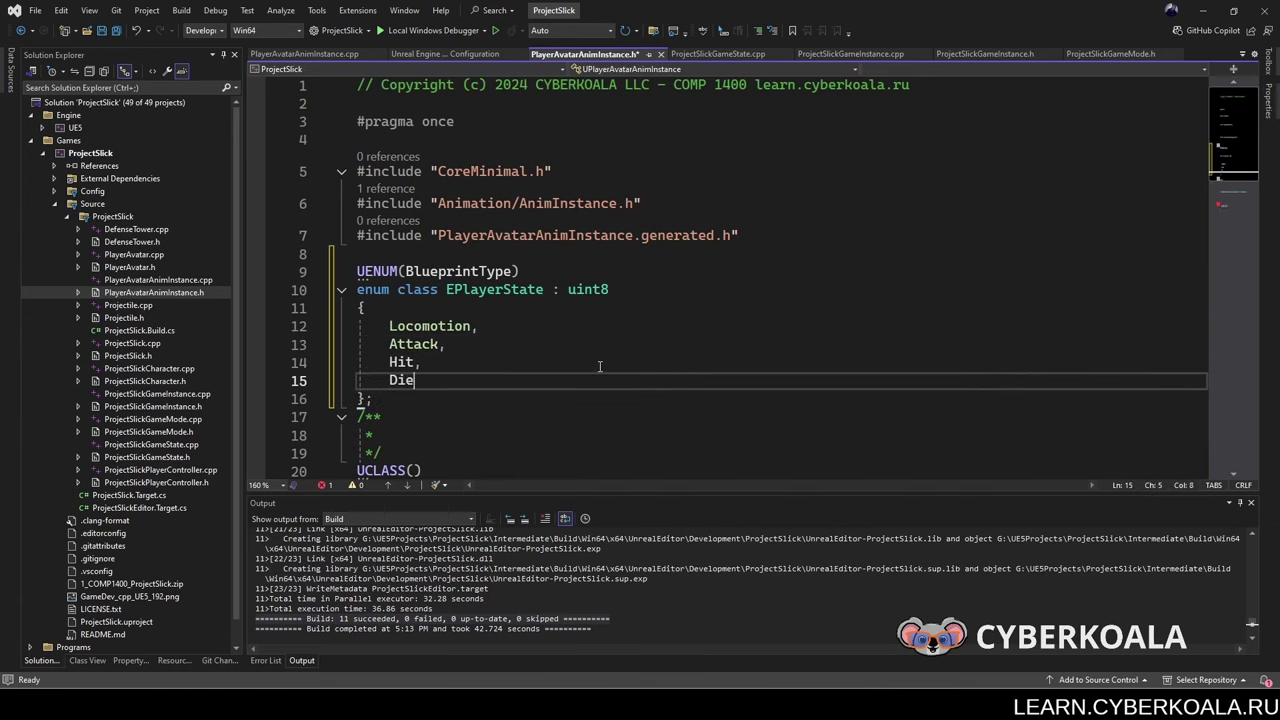
key("ctrl+s")
Step: Insert a blank line after the enum, save again, and switch between windows
key("Down")
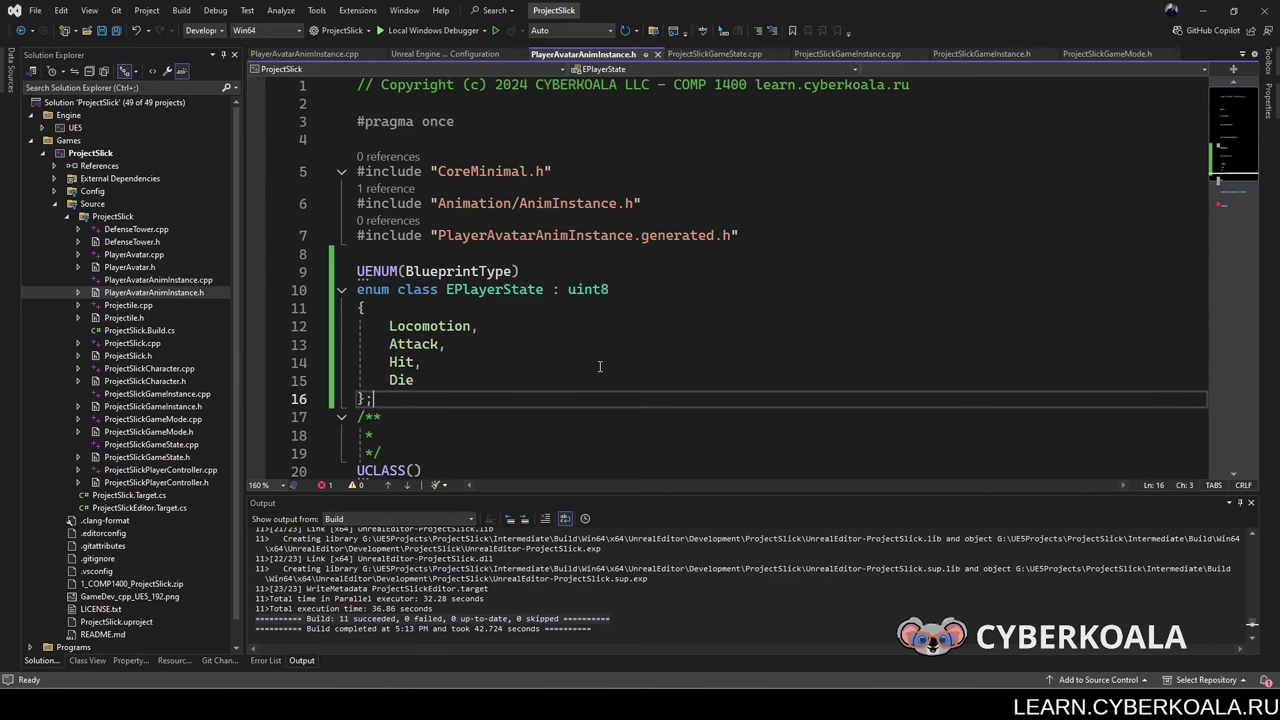
key("Return")
key("ctrl+s")
scroll(600, 366, "down", 2)
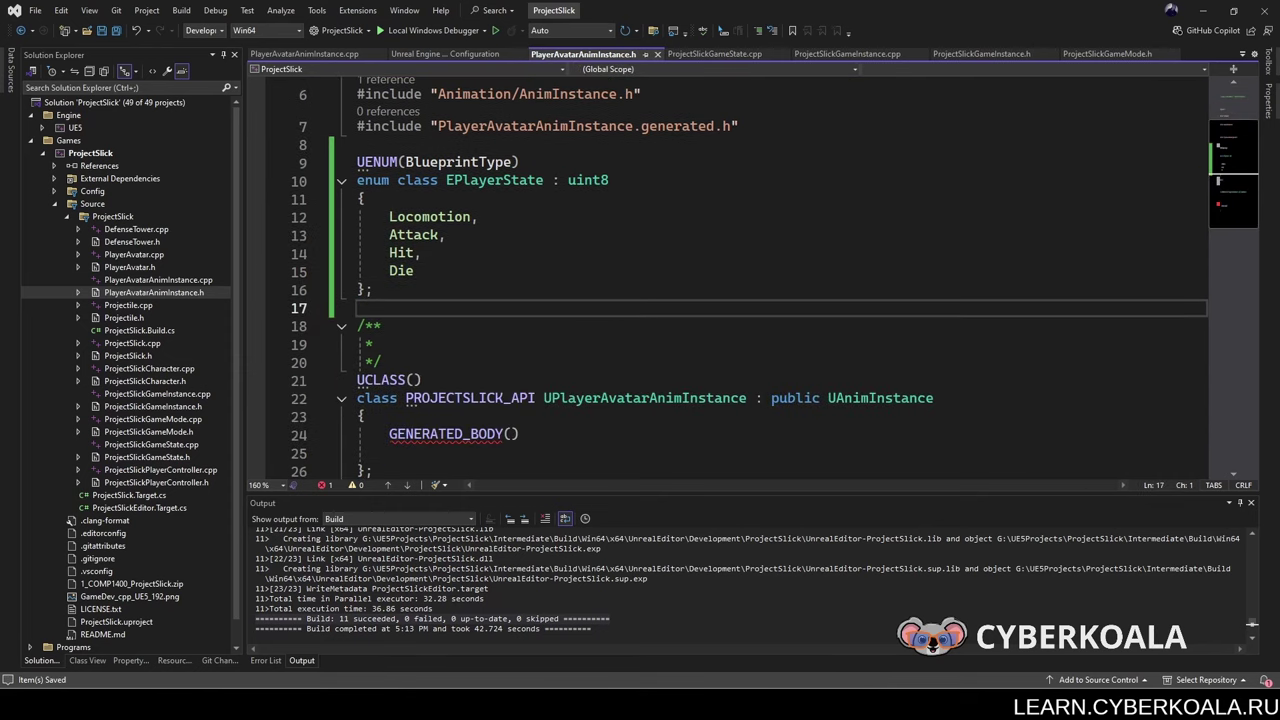
key("alt+Tab")
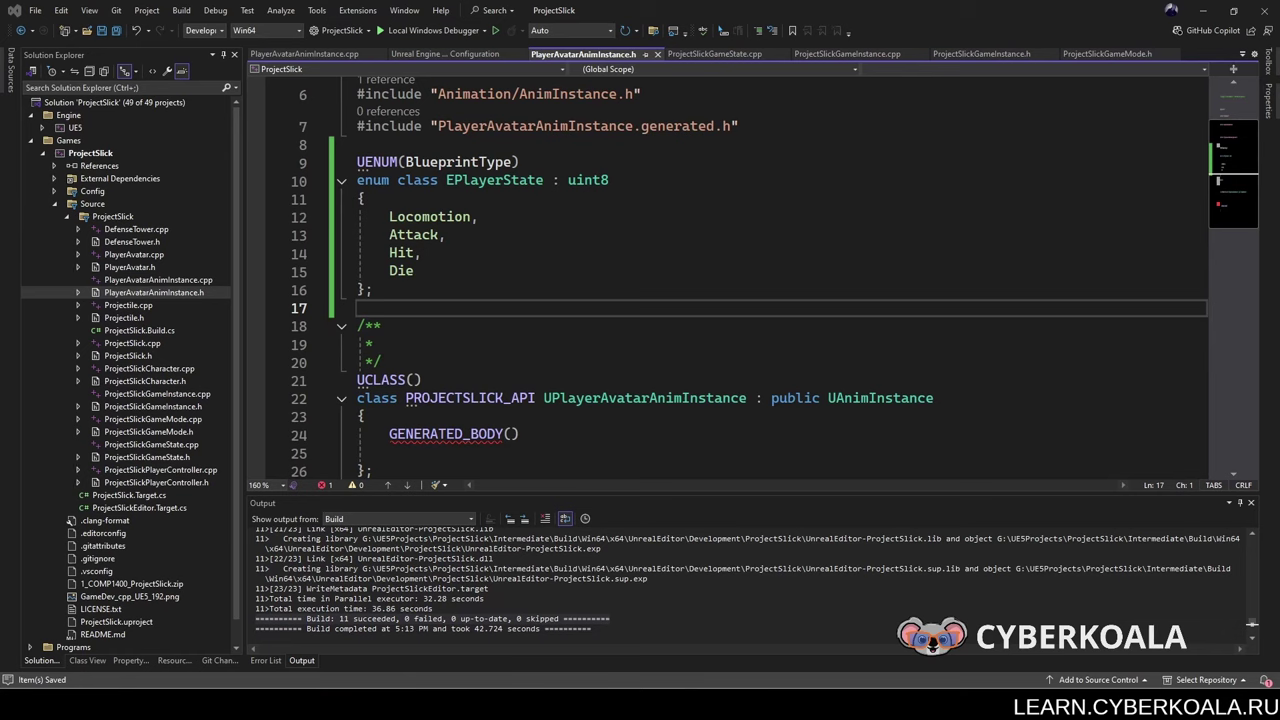
key("alt+Tab")
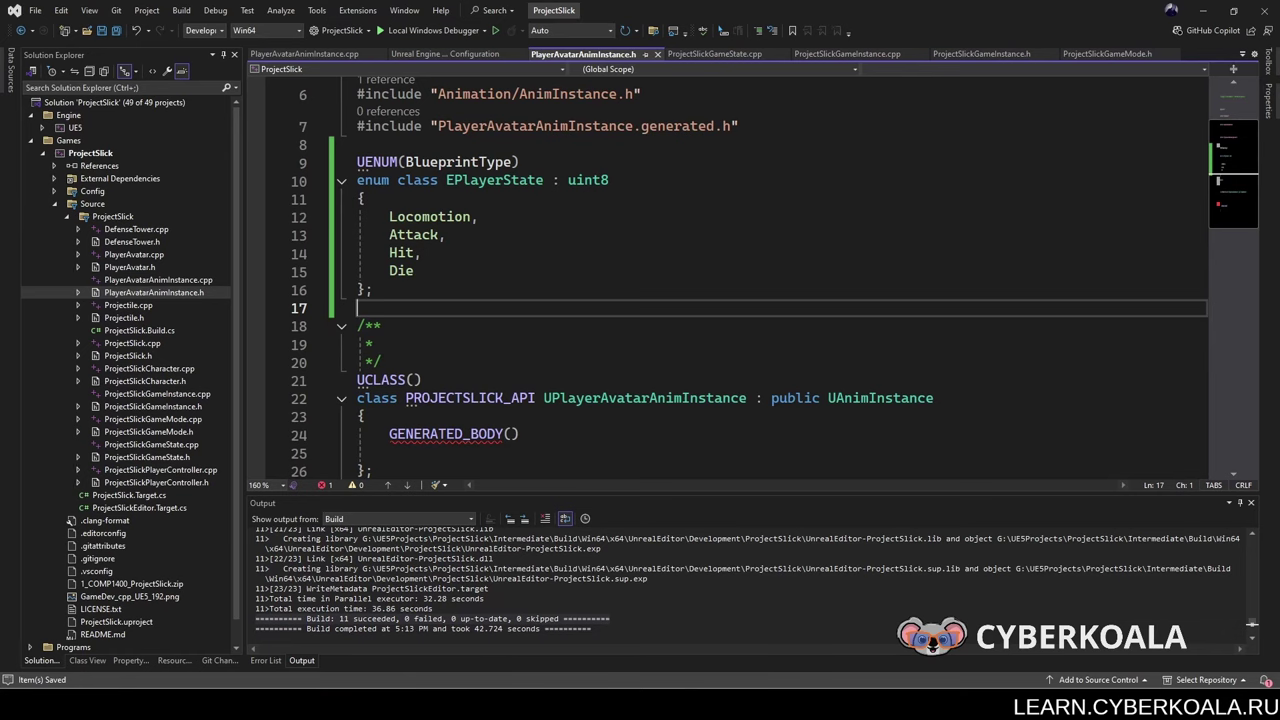
key("alt+Tab")
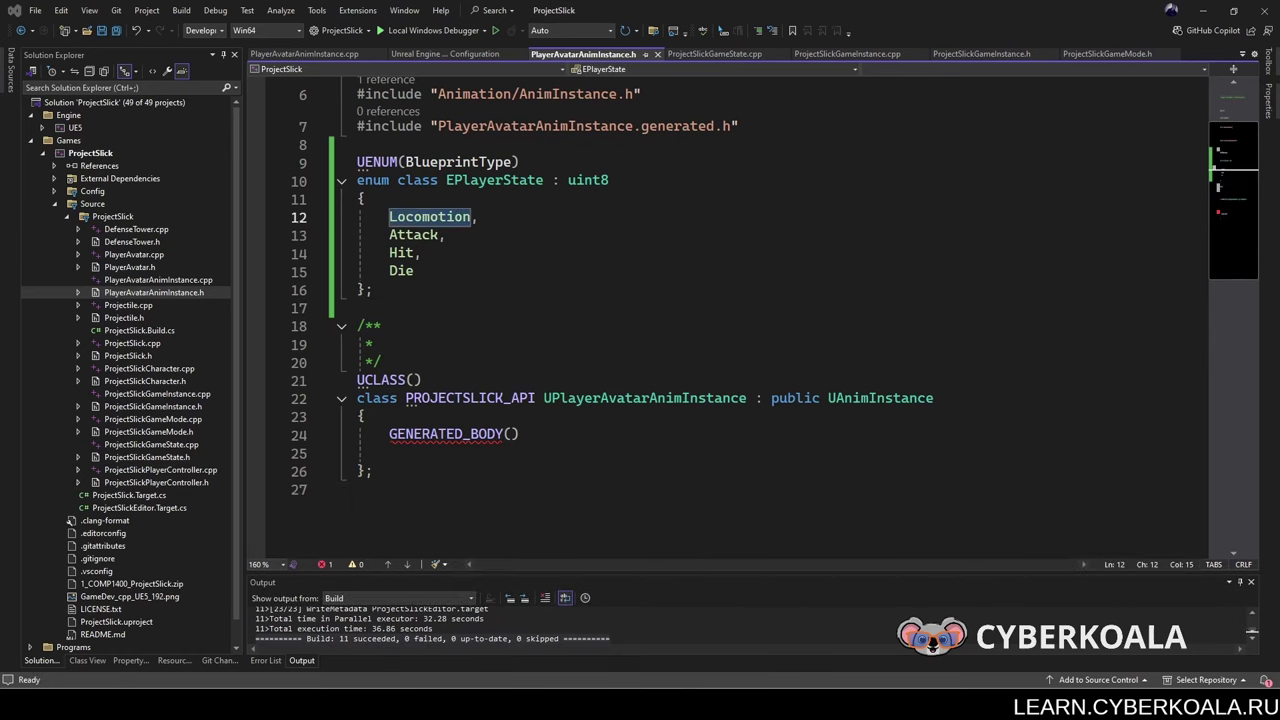
Step: Add a public: section with UPROPERTY(EditAnywhere, BlueprintReadWrite, Category = "ProjectSlickAnimInstance Params")
left_click(661, 432)
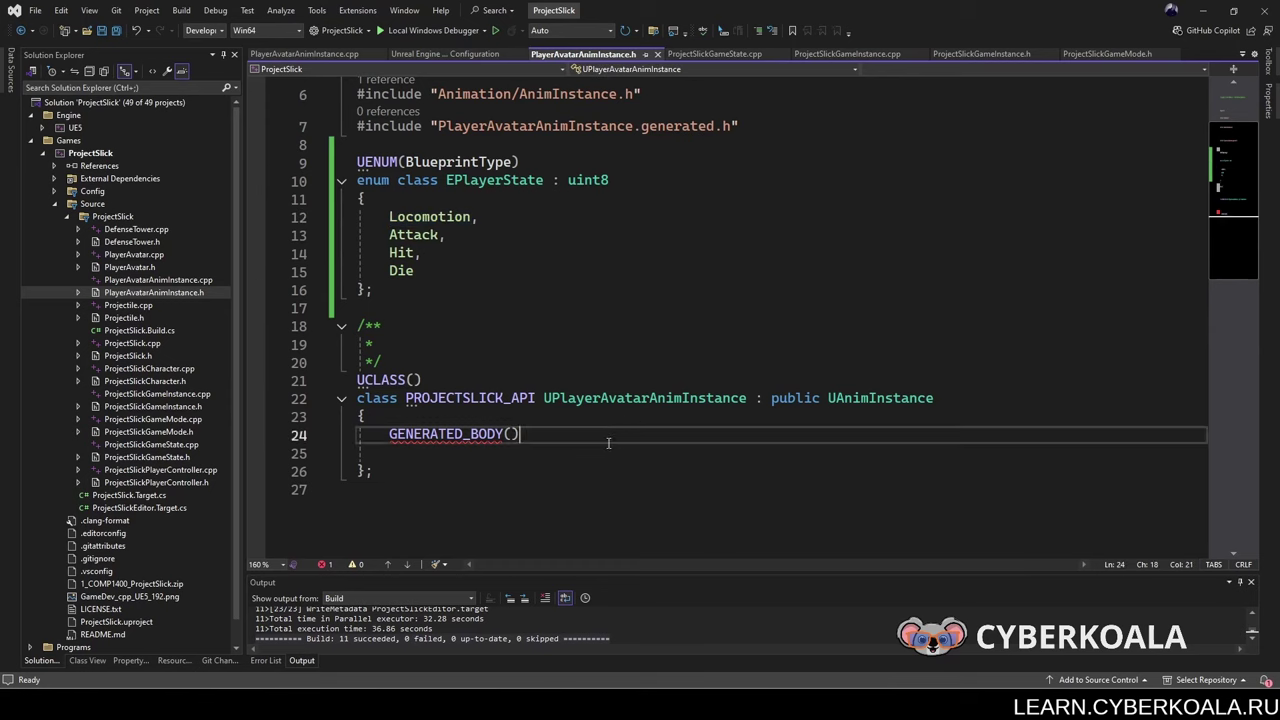
key("Return")
key("Return")
type("publi")
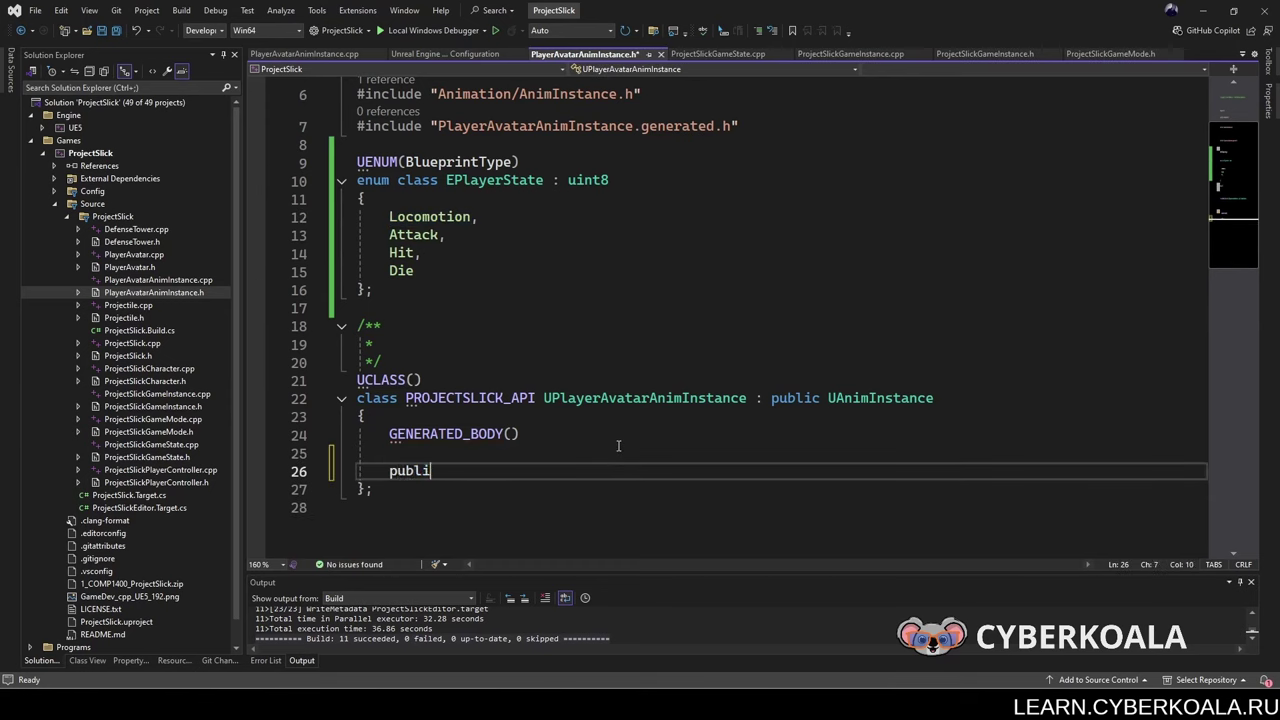
type("c:")
key("Return")
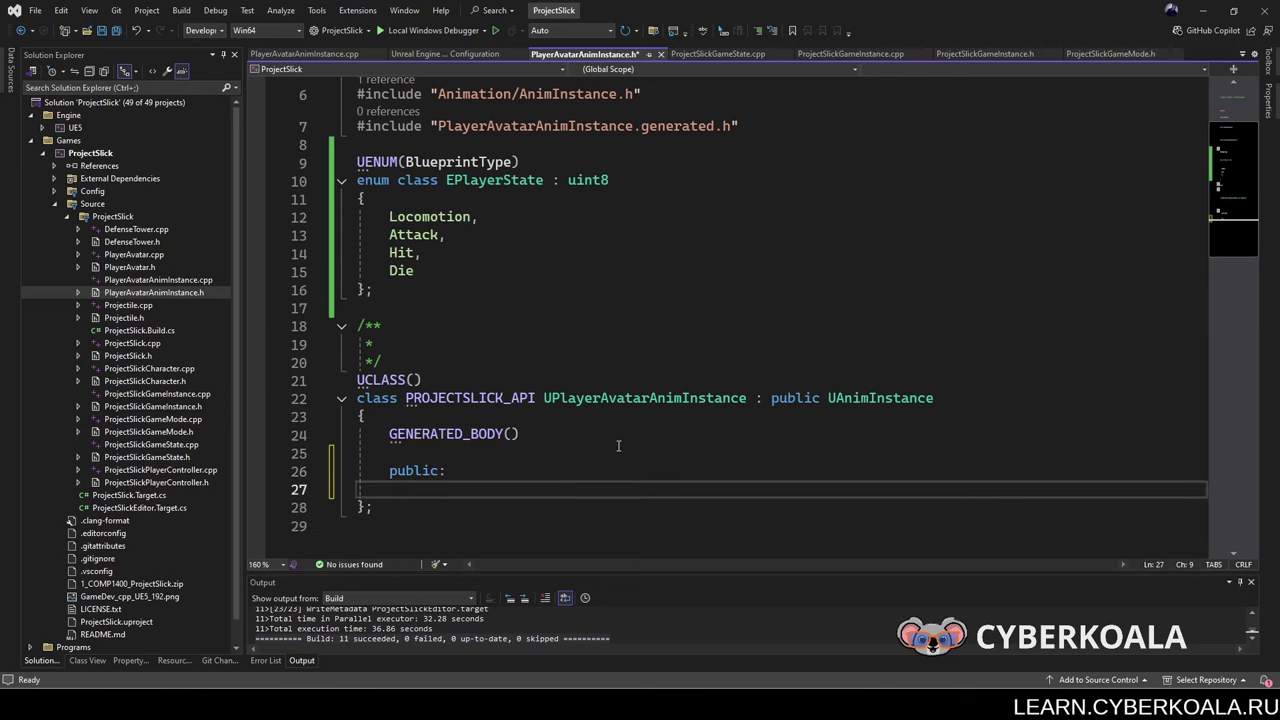
type("UPORPER")
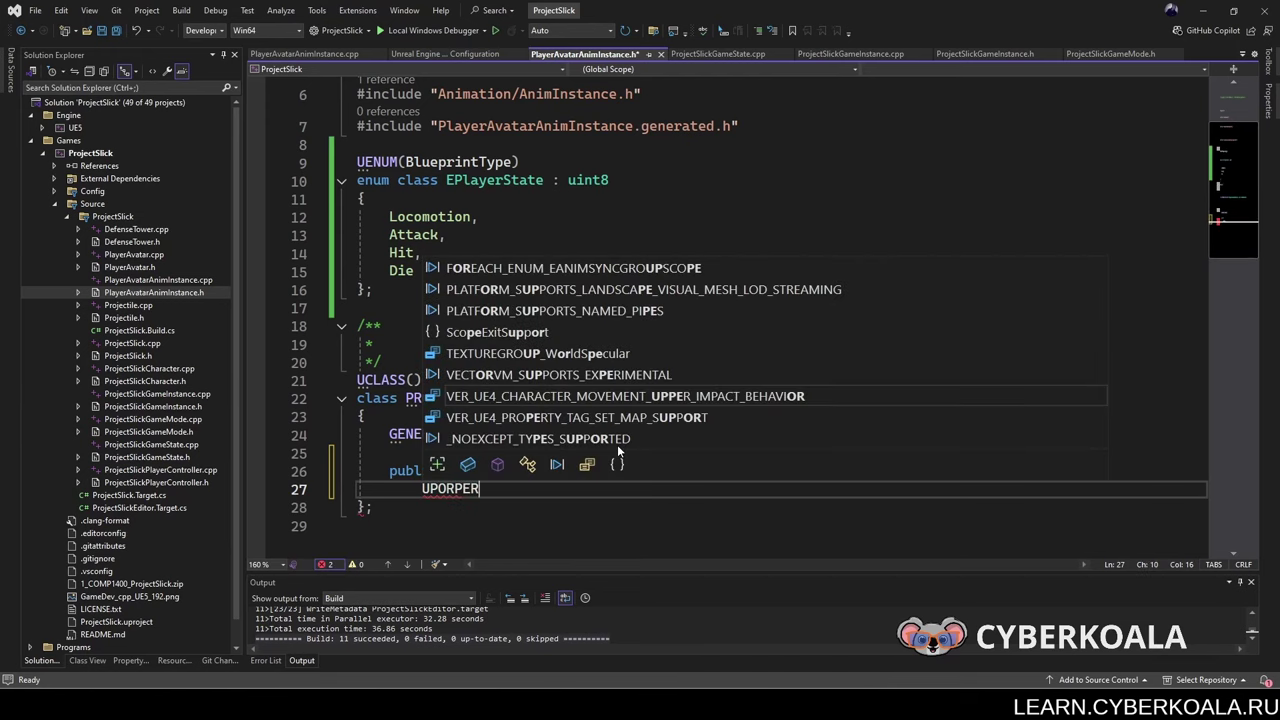
type("TY(EditA")
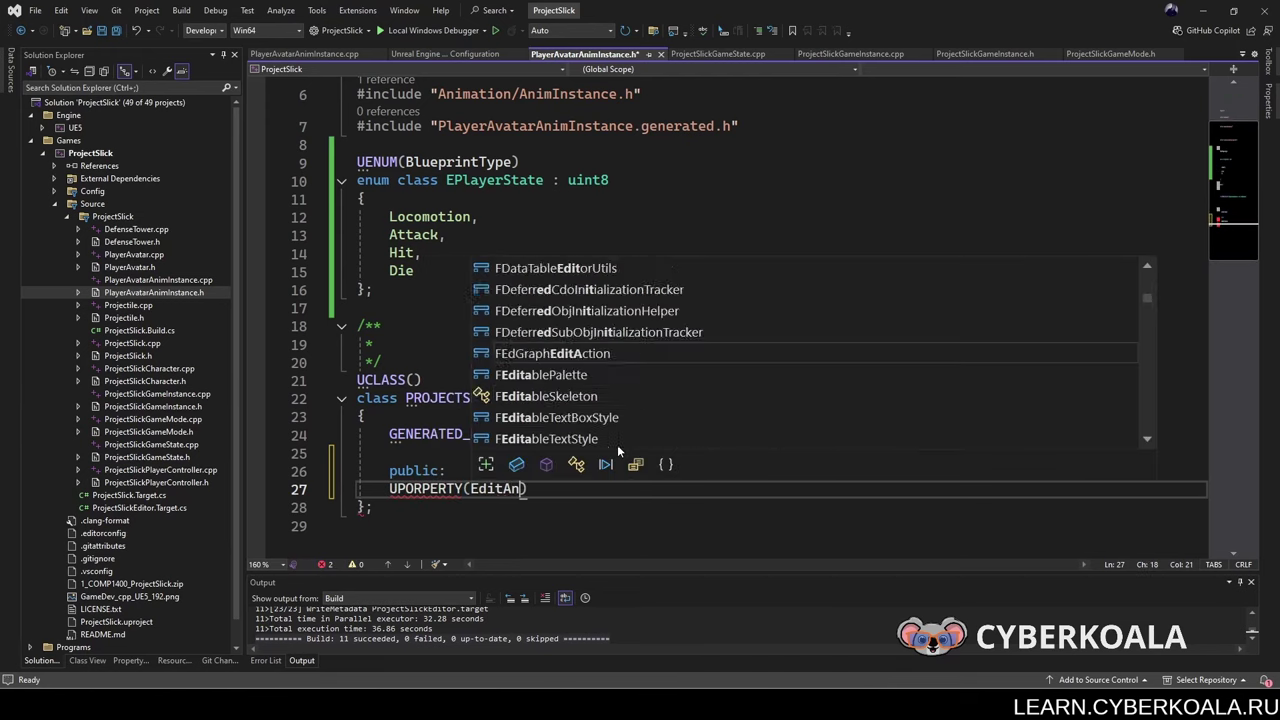
type("nyw")
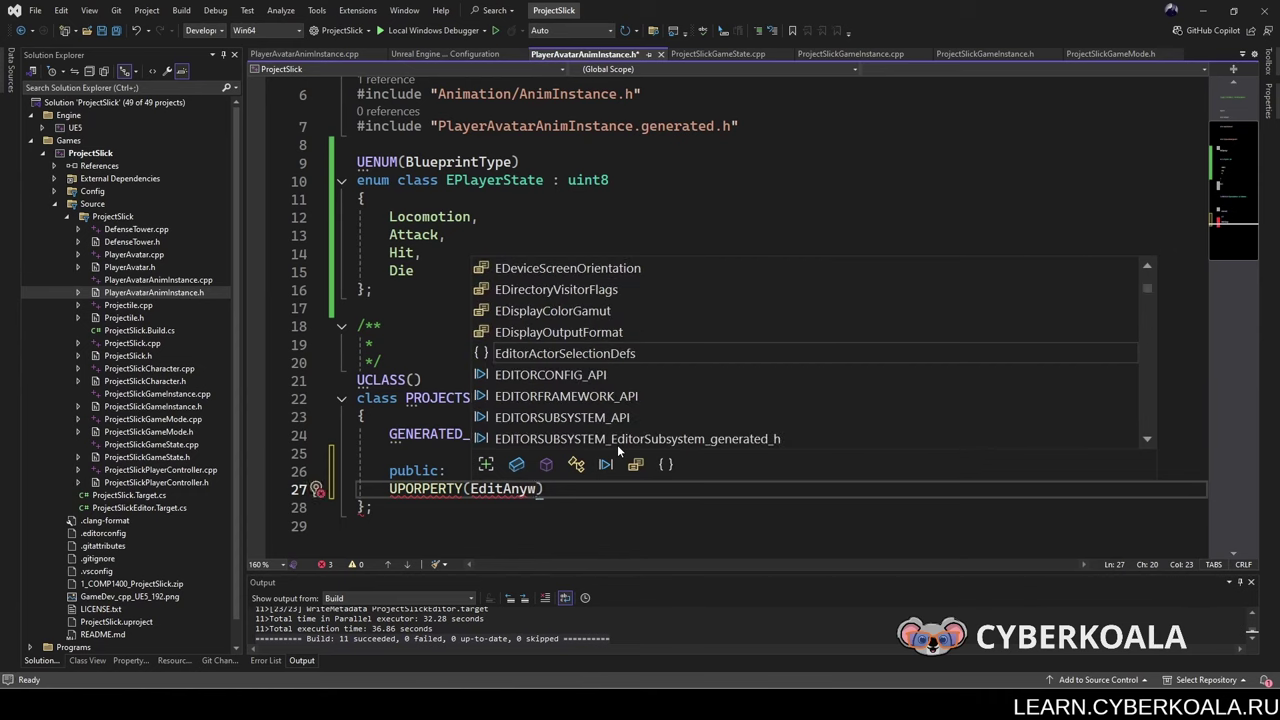
type("here, Bl")
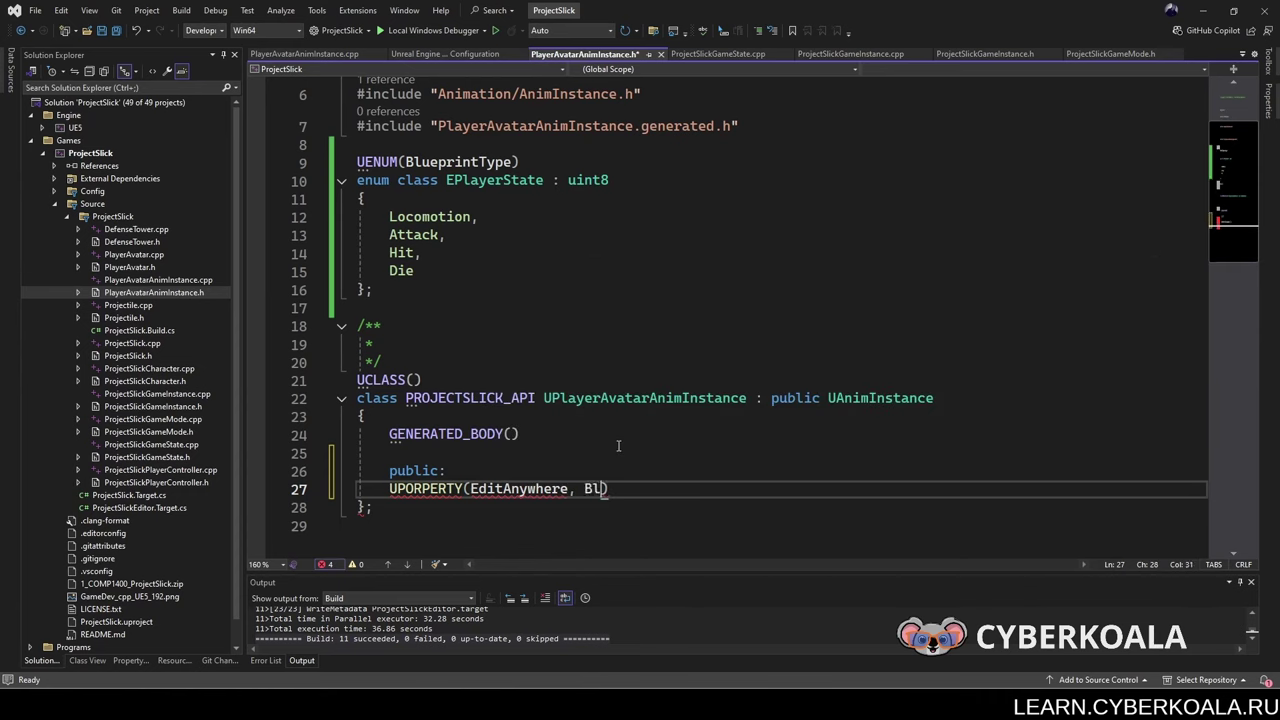
type("ueprint")
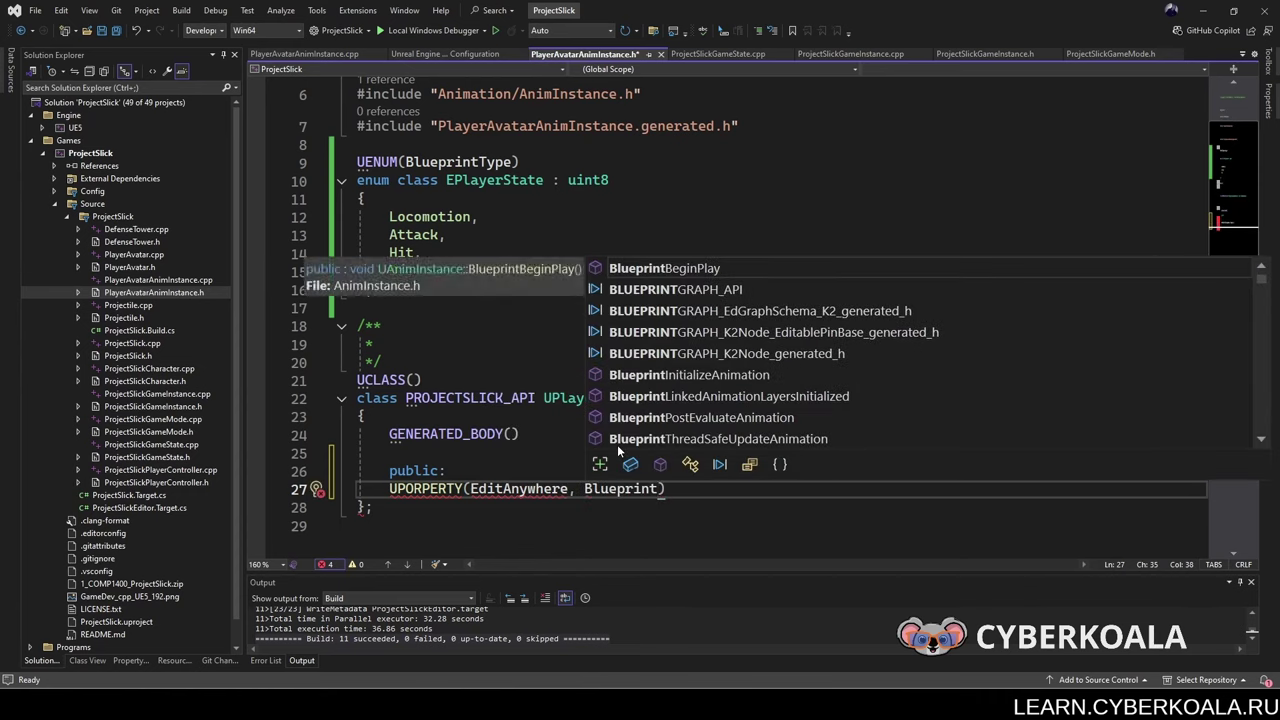
left_click(414, 489)
key("BackSpace")
key("Right")
type("O")
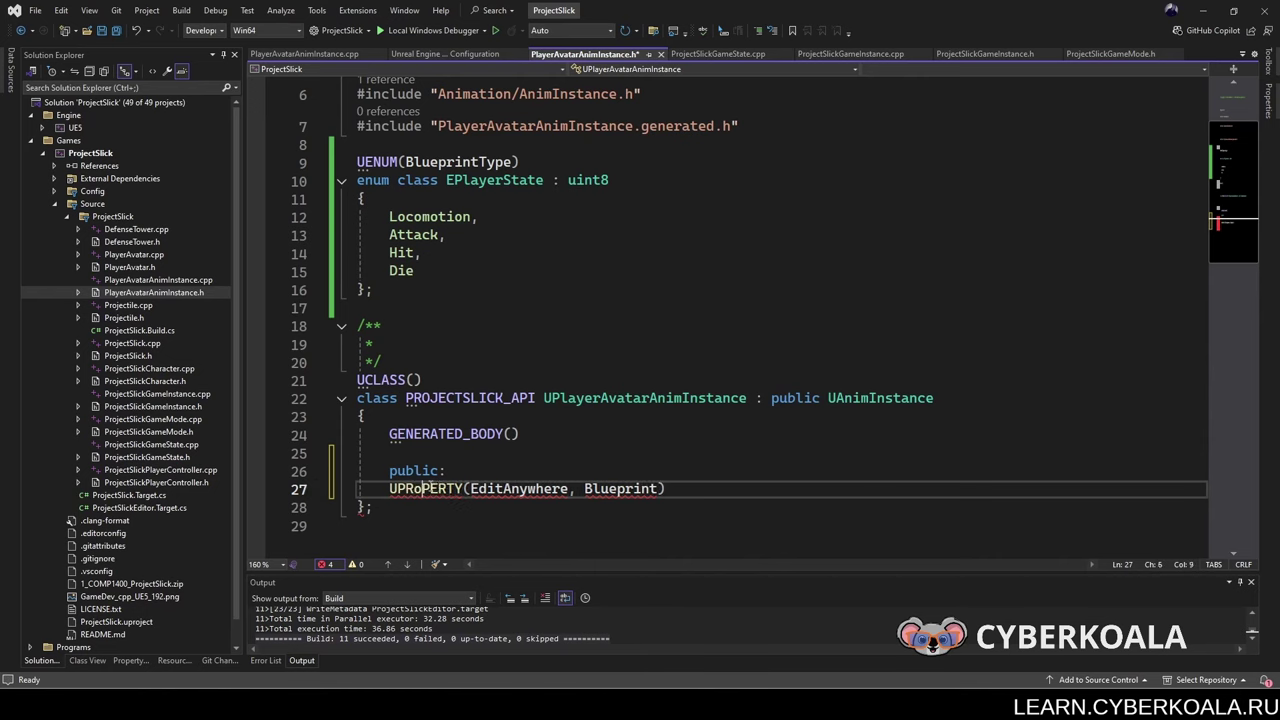
left_click(660, 486)
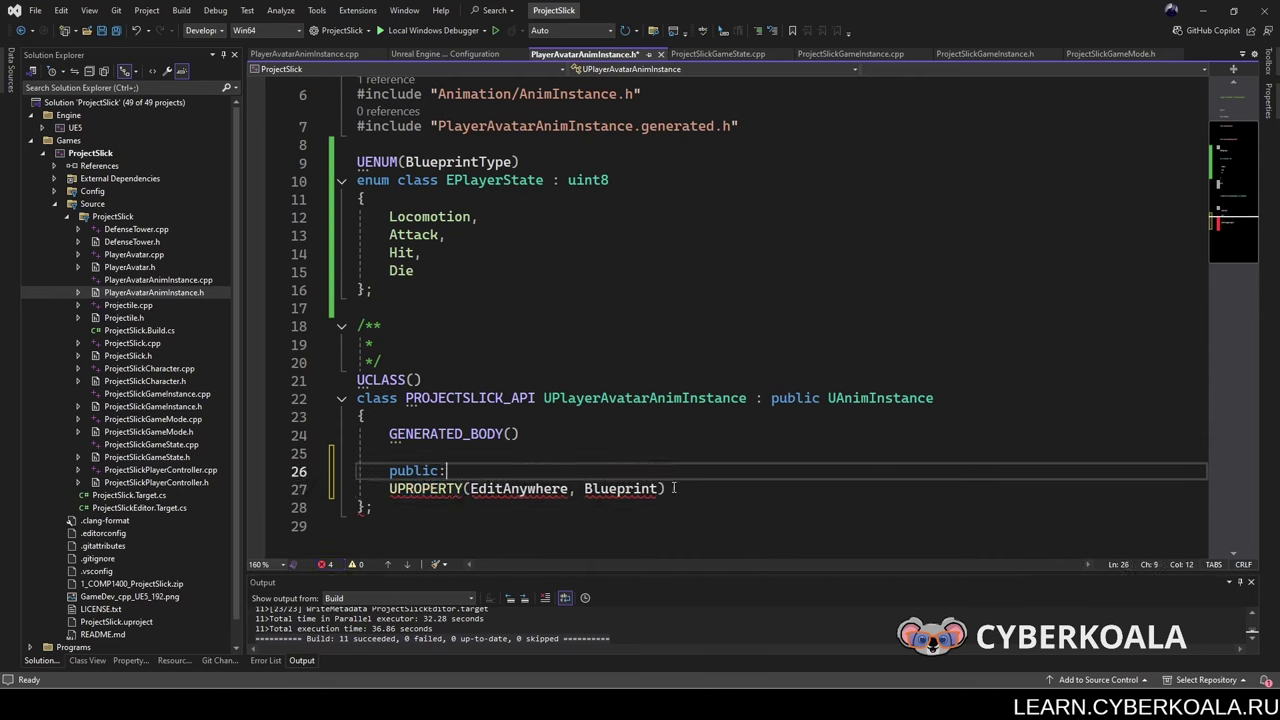
type("Read")
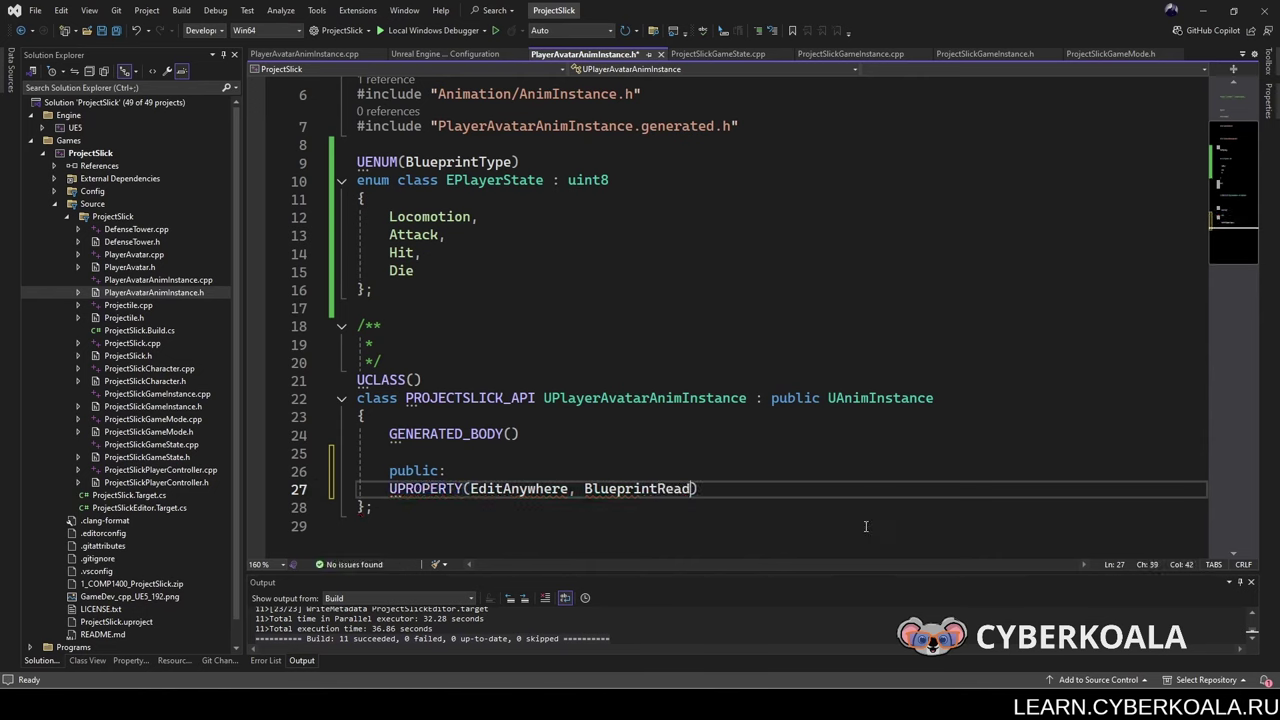
type("Write, Cate")
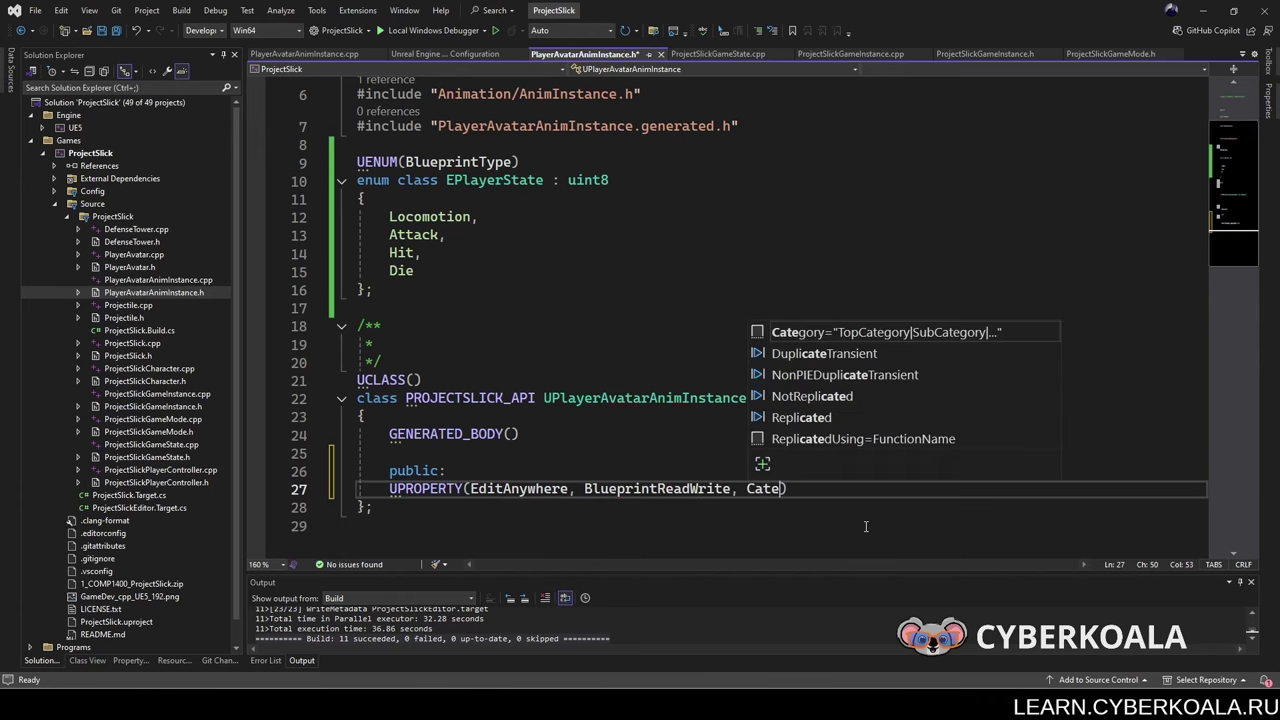
type("gory = ")
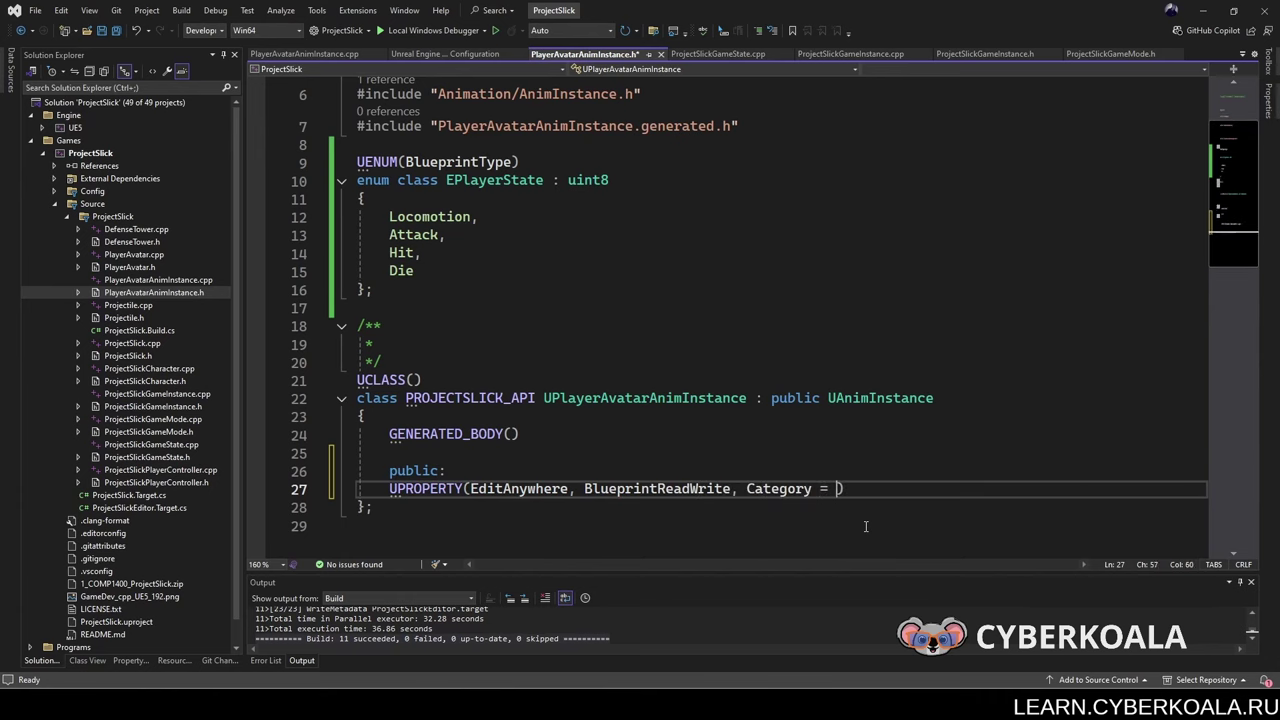
type("\"ProjectS")
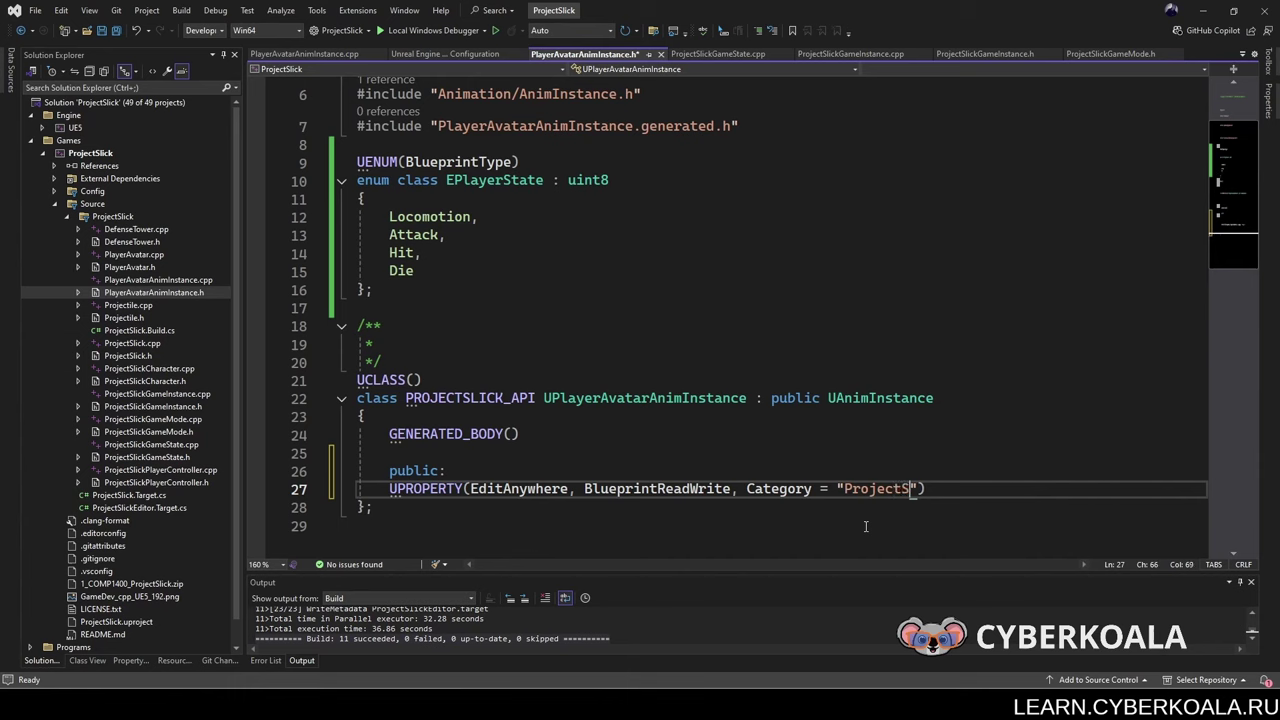
type("lickAn")
type("im")
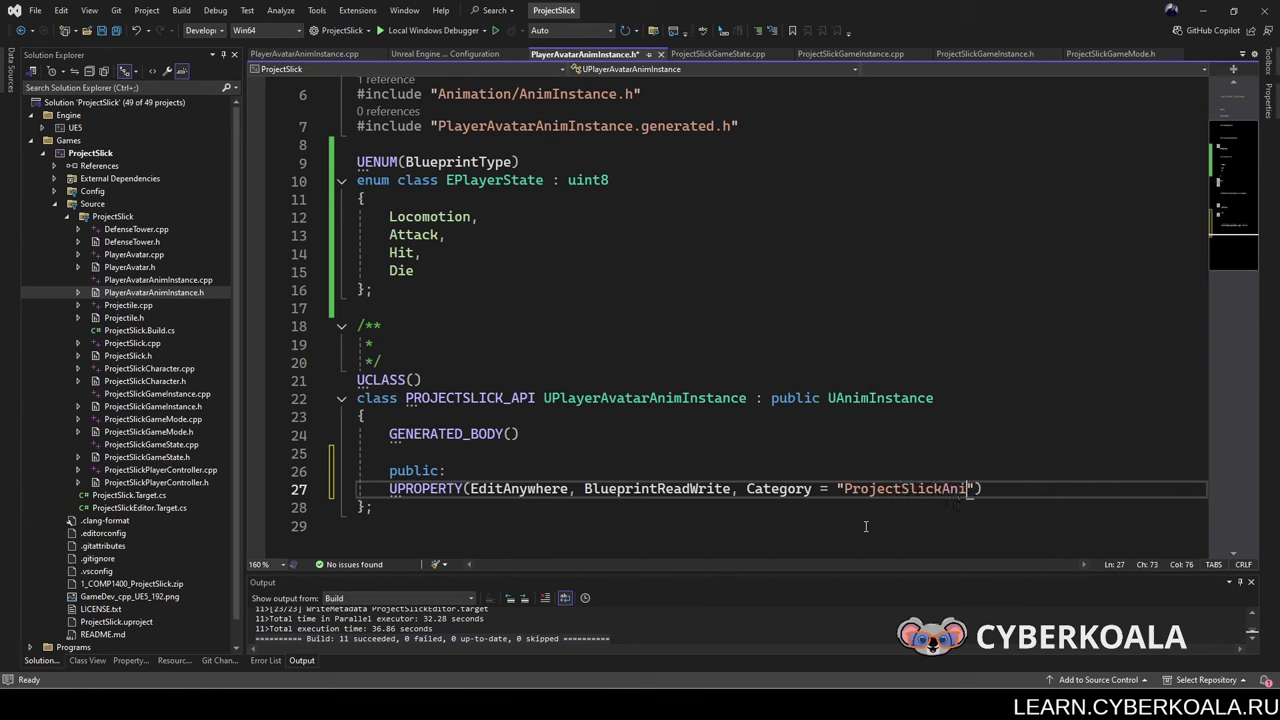
type("Instance P")
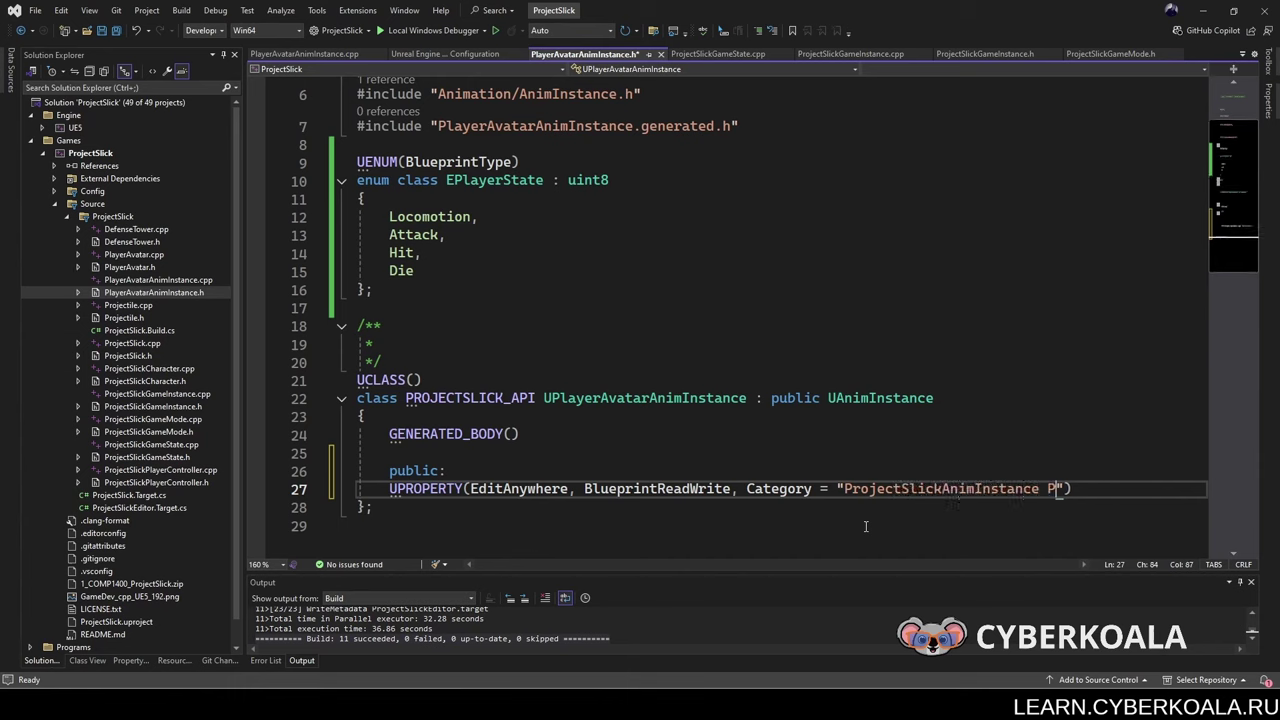
type("arams\"")
Step: Declare float Speed; under the property macro and fix the public: indentation
key("Return")
type("f")
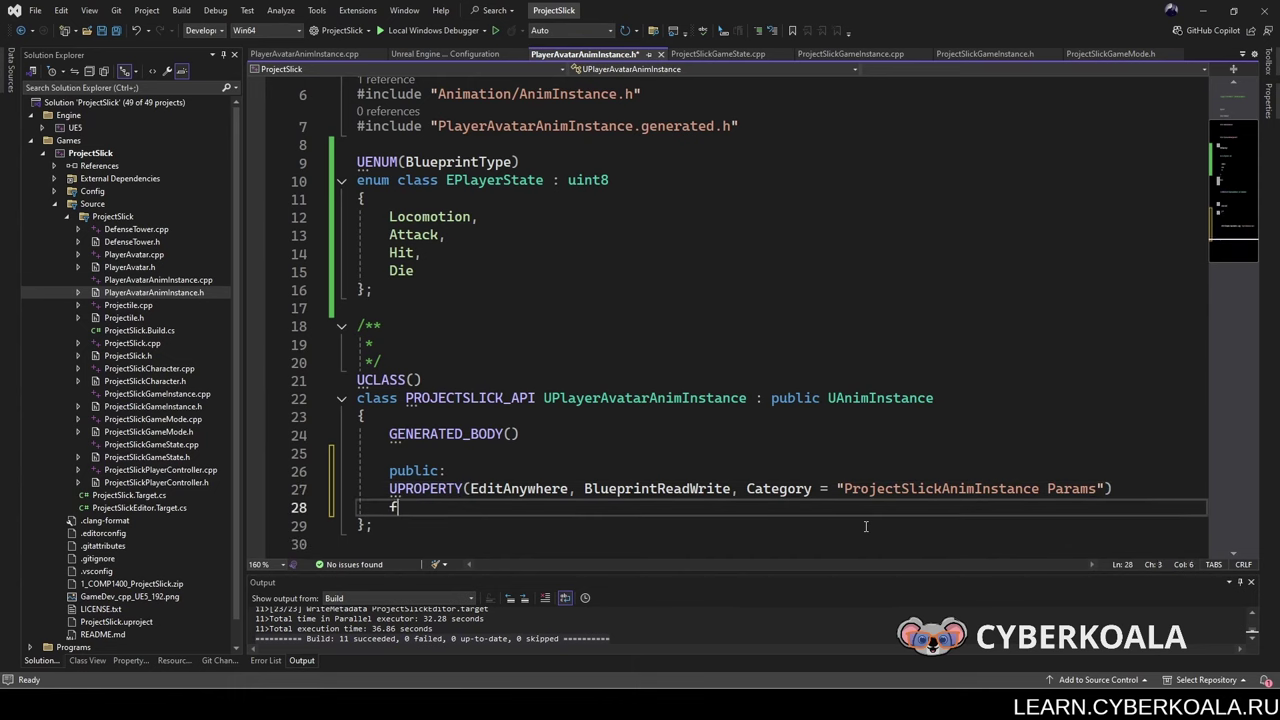
type("loat Speed;")
key("Return")
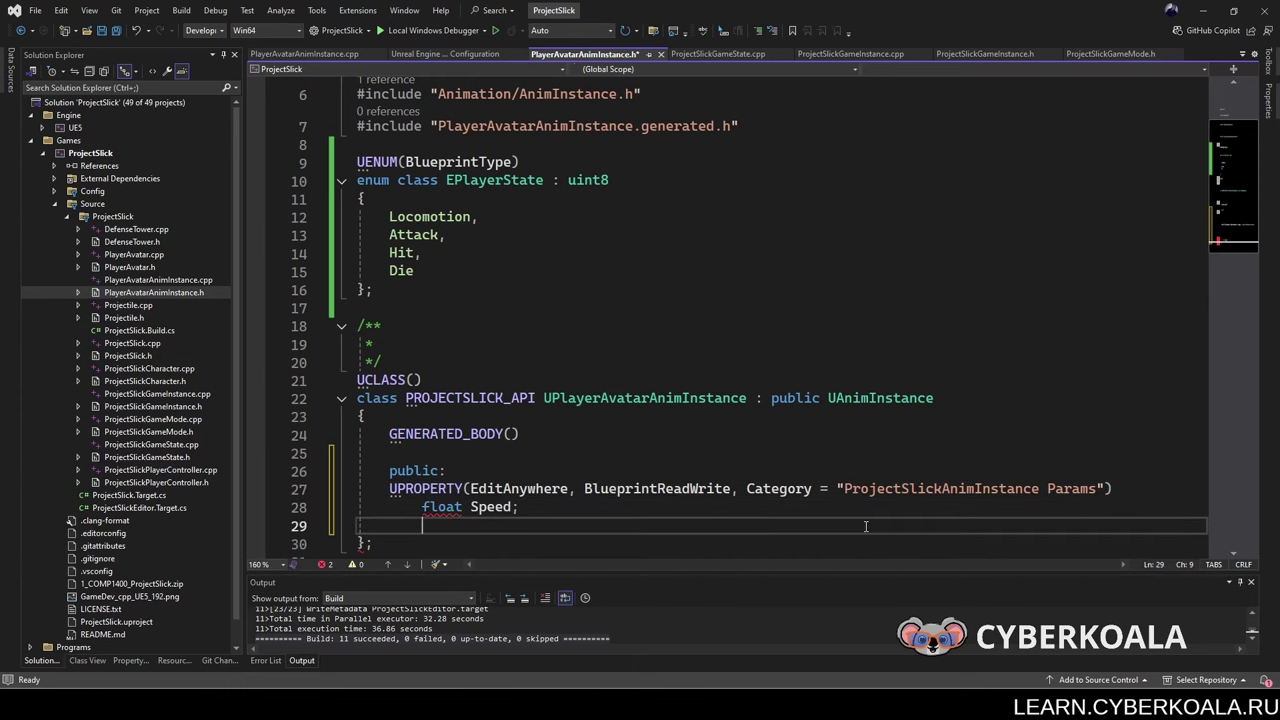
scroll(866, 526, "down", 3)
left_click(388, 308)
key("BackSpace")
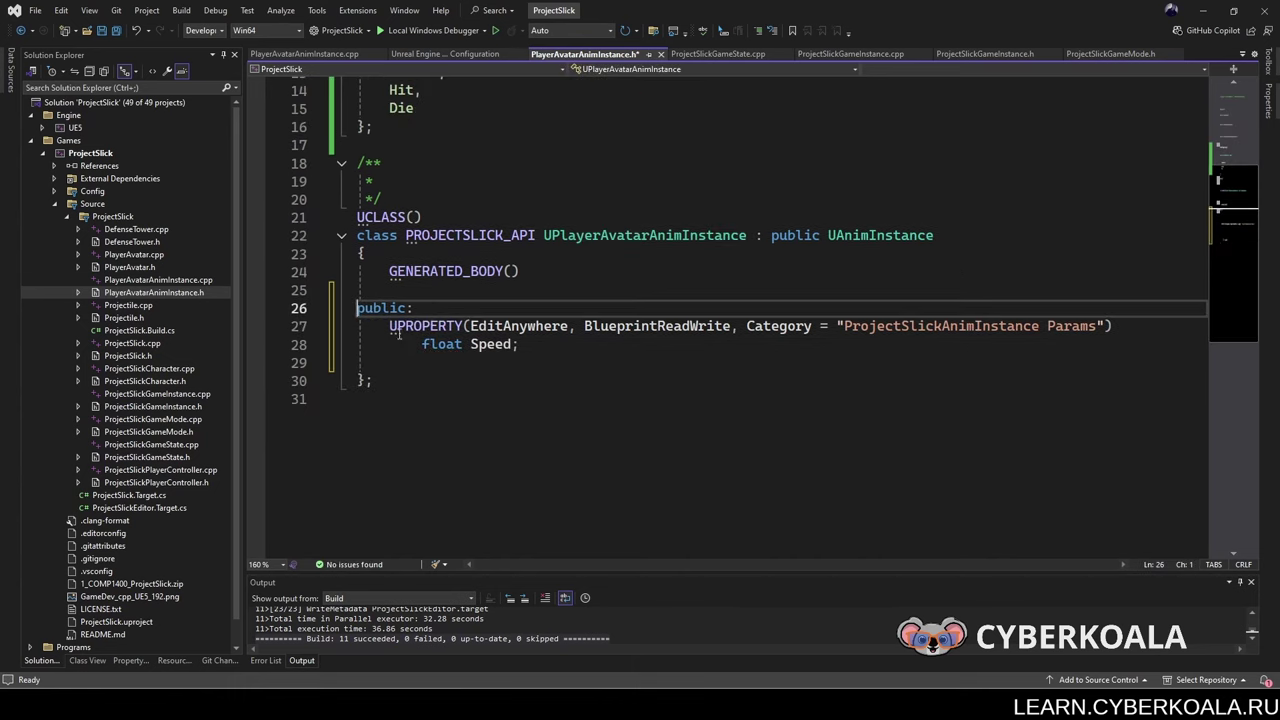
Step: Duplicate the Speed property's two lines directly below it
left_click(487, 344)
left_click_drag(487, 344, 358, 326)
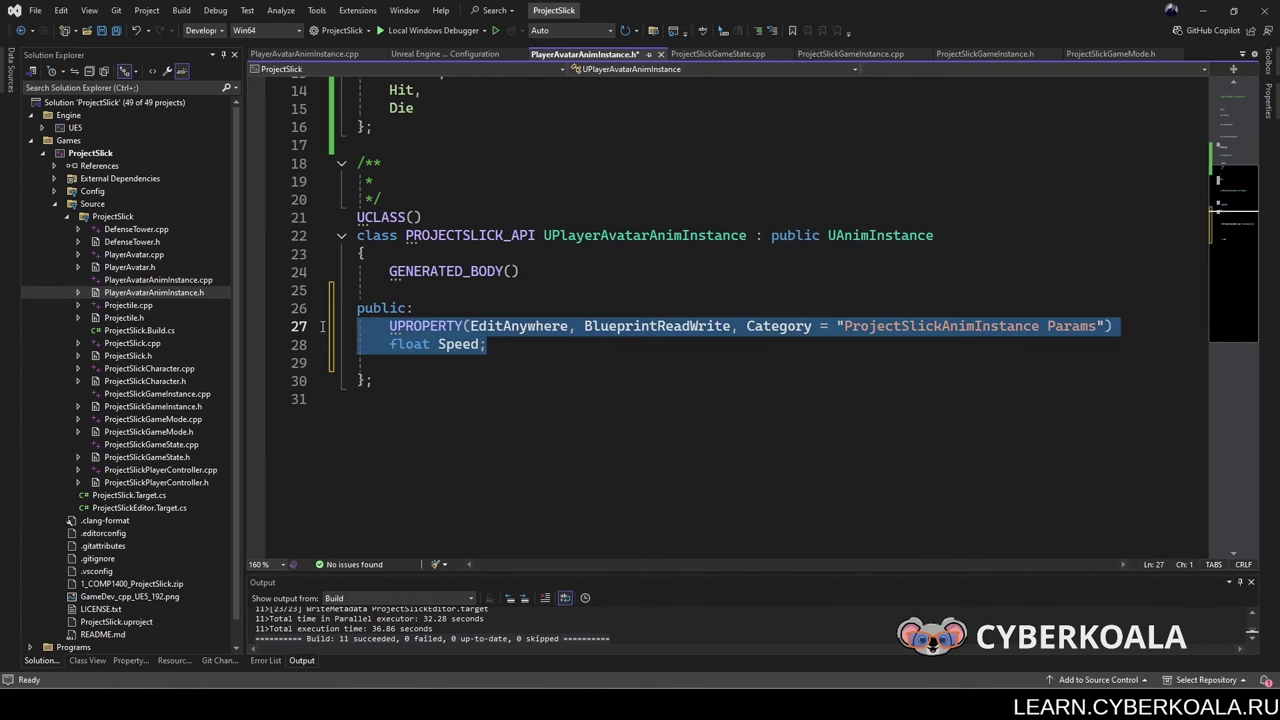
key("ctrl+c")
left_click(412, 362)
key("Return")
key("ctrl+v")
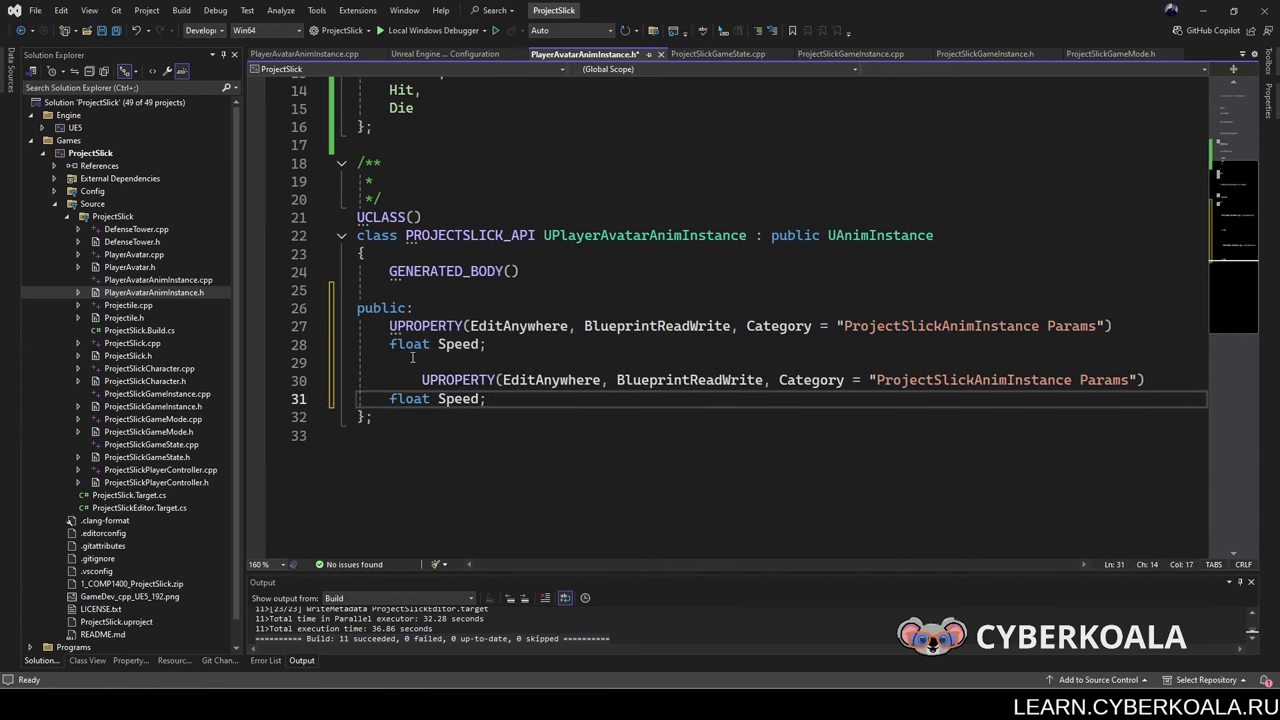
left_click(422, 380)
key("BackSpace")
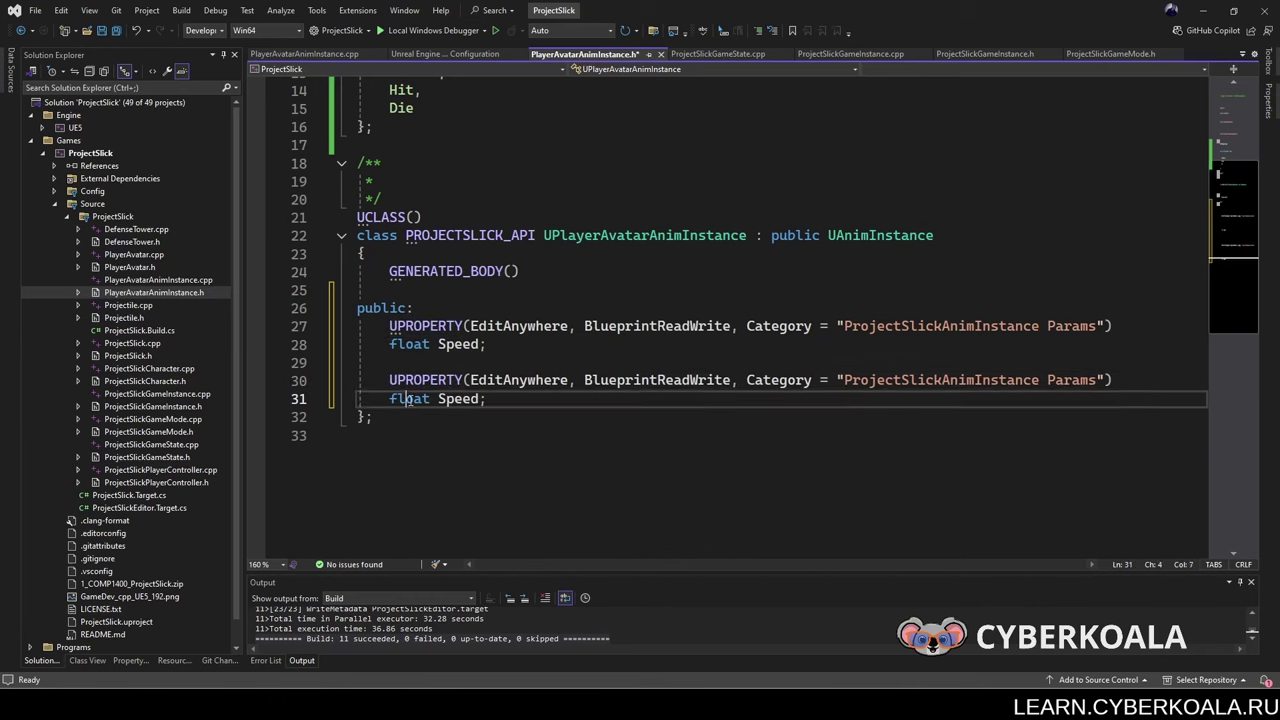
Step: Change the duplicated property into ECharacterState State
double_click(432, 399)
type("ECharacter")
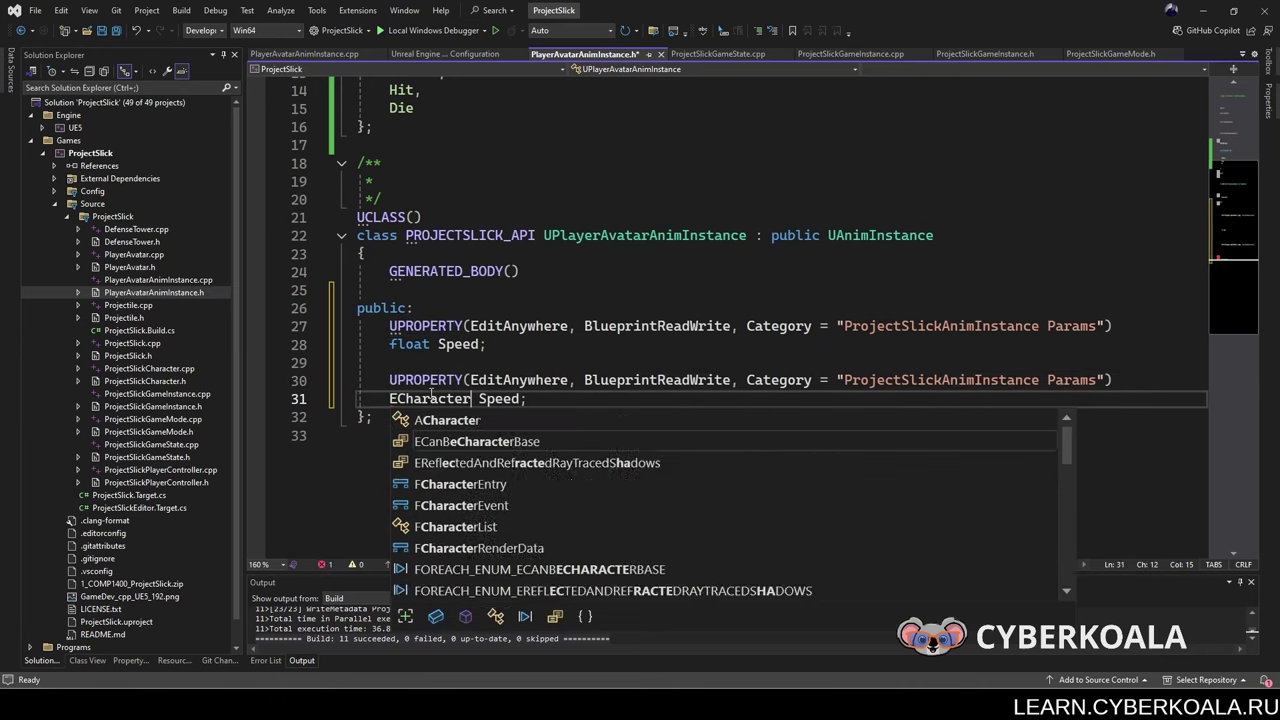
type("State")
key("Escape")
double_click(515, 399)
type("S")
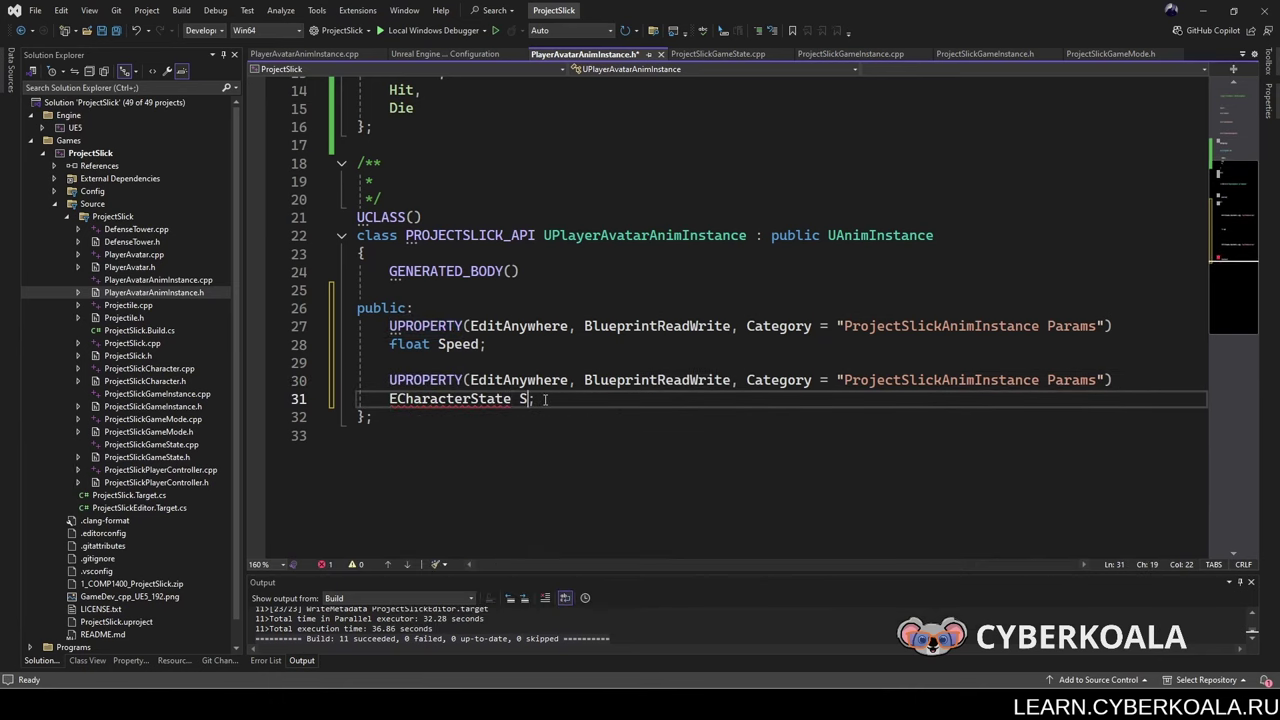
type("ate")
key("BackSpace")
key("BackSpace")
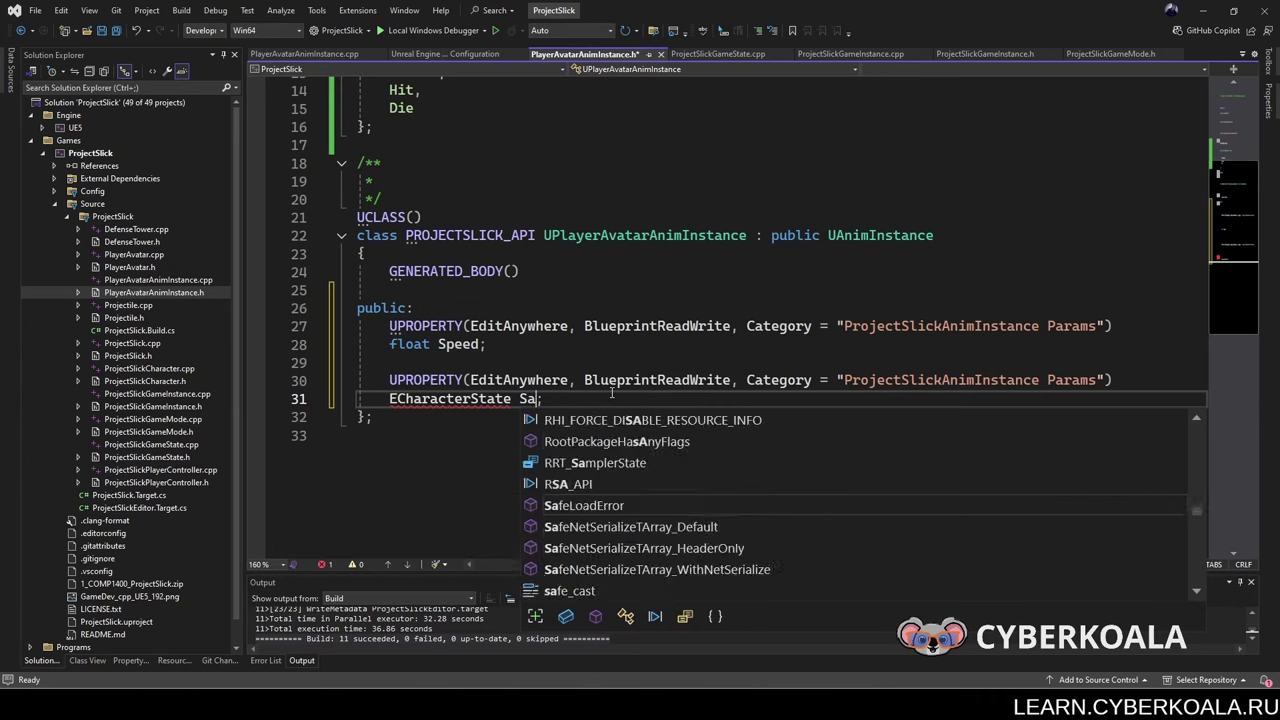
key("BackSpace")
type("tate")
key("Escape")
Step: Start a new line below State with the UFUNCTION macro
key("End")
key("Return")
key("Return")
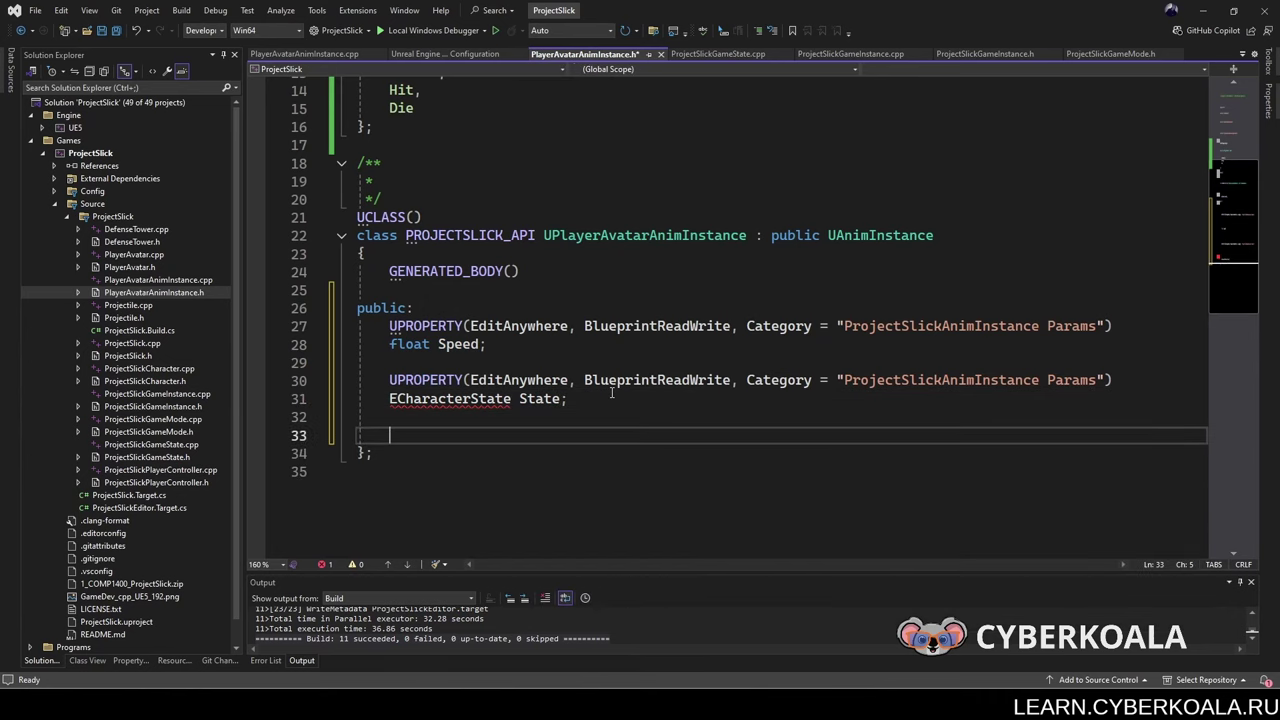
type("Unc")
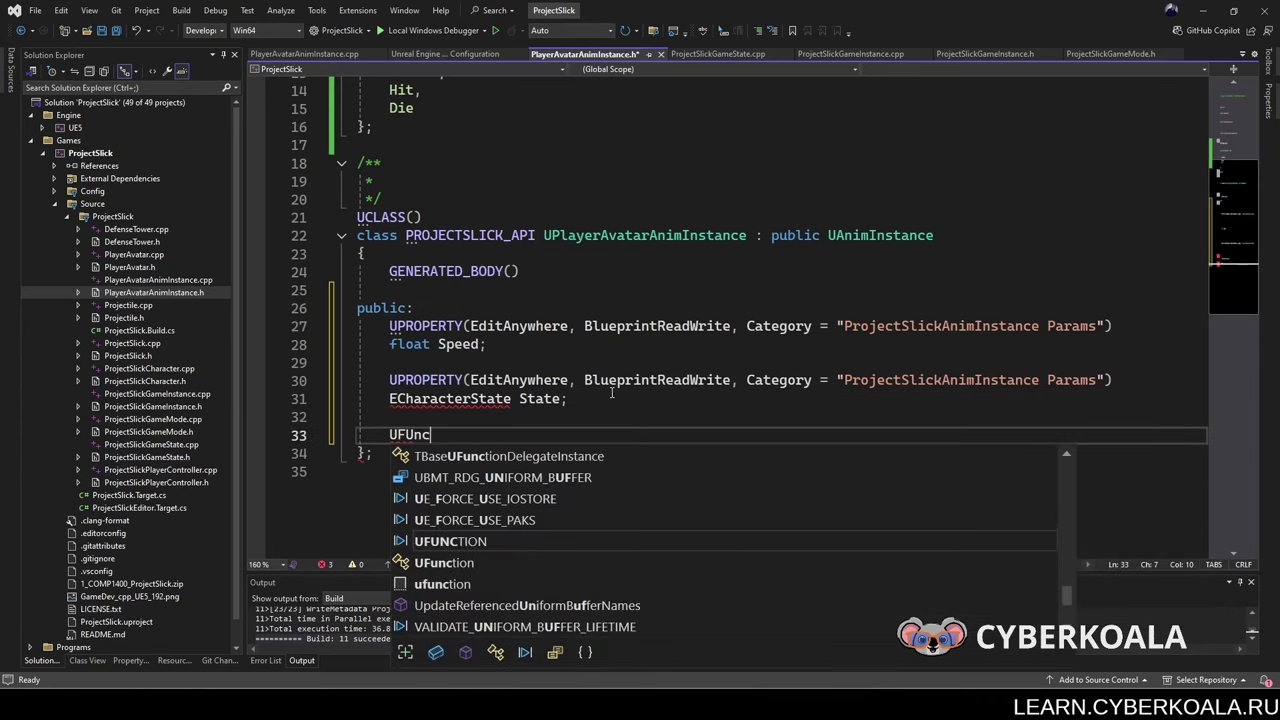
type("tion")
key("BackSpace")
key("BackSpace")
key("BackSpace")
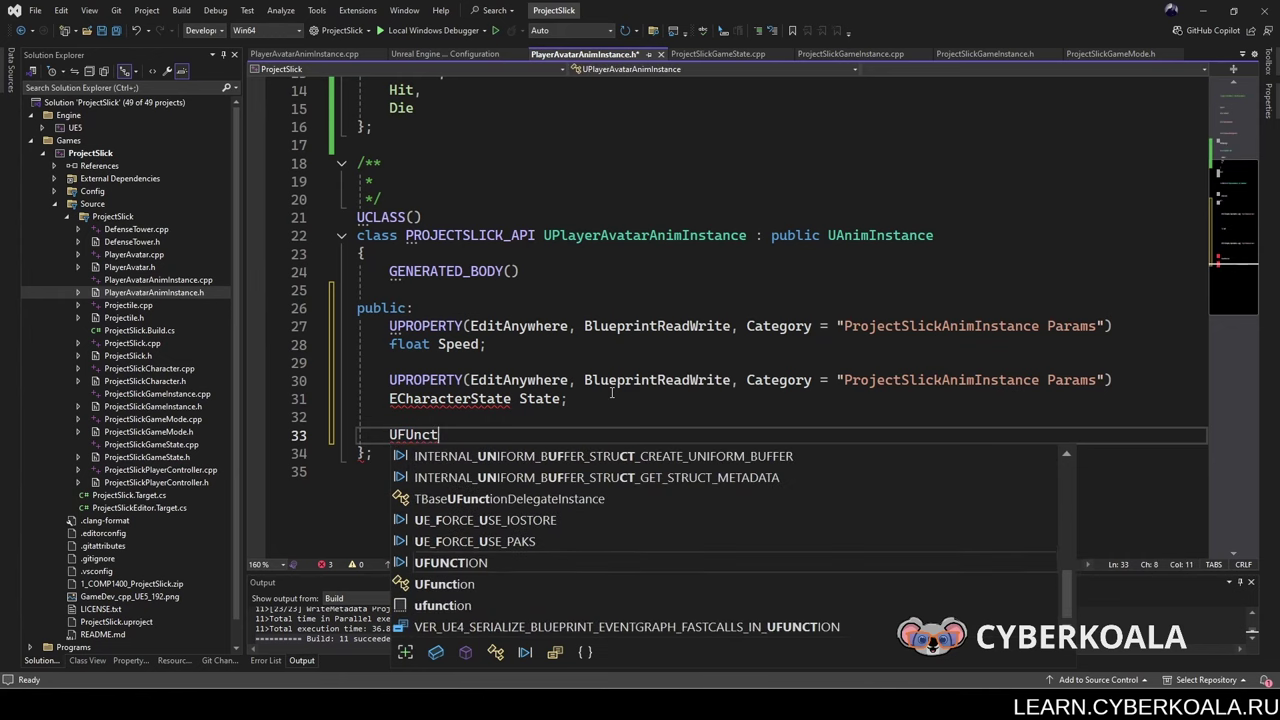
key("BackSpace")
key("BackSpace")
key("BackSpace")
type("NCTION")
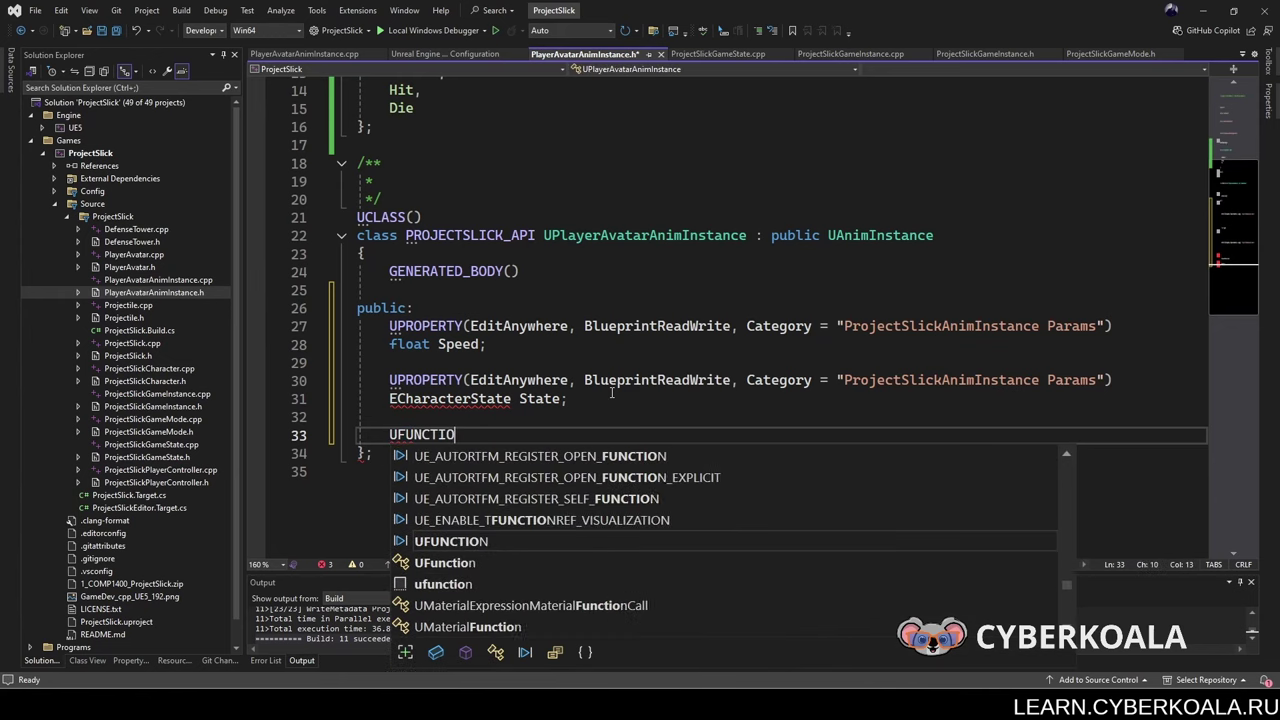
key("Escape")
Step: Complete UFUNCTION(BlueprintCallable) void OnStateAnimationEnds(); and save the header
type("(BLue")
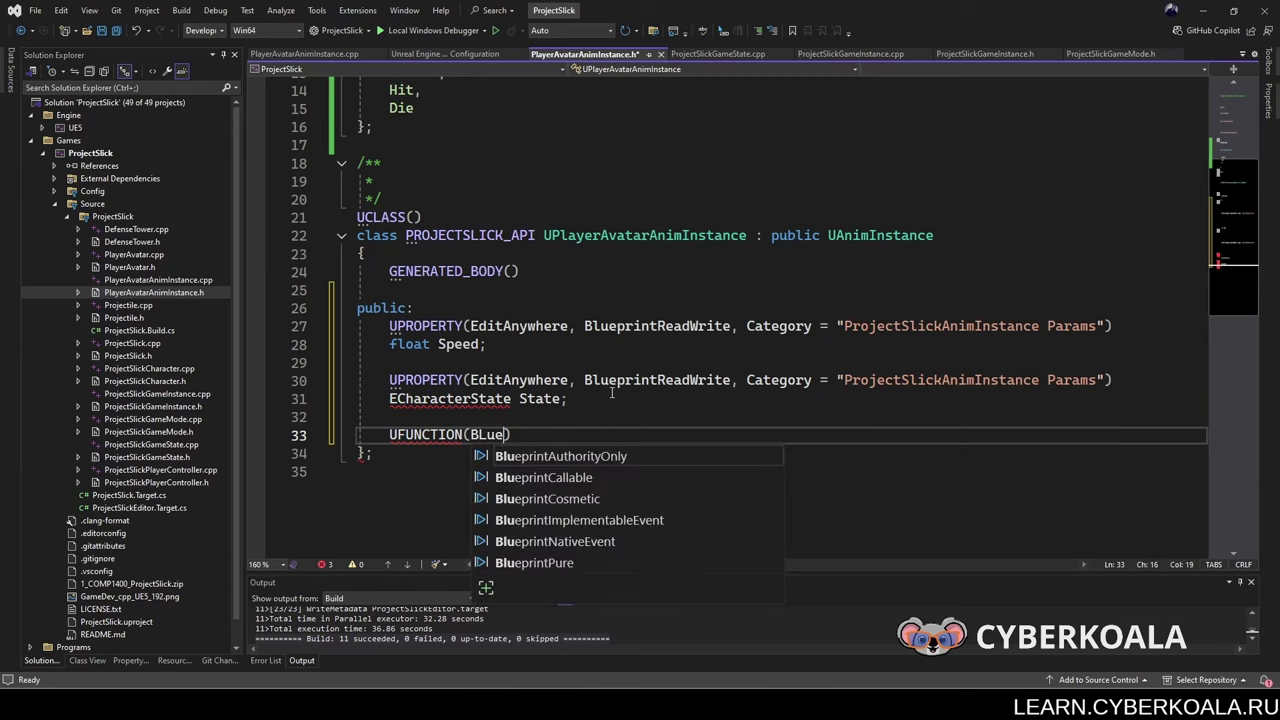
type("p")
key("Escape")
key("Tab")
type(")")
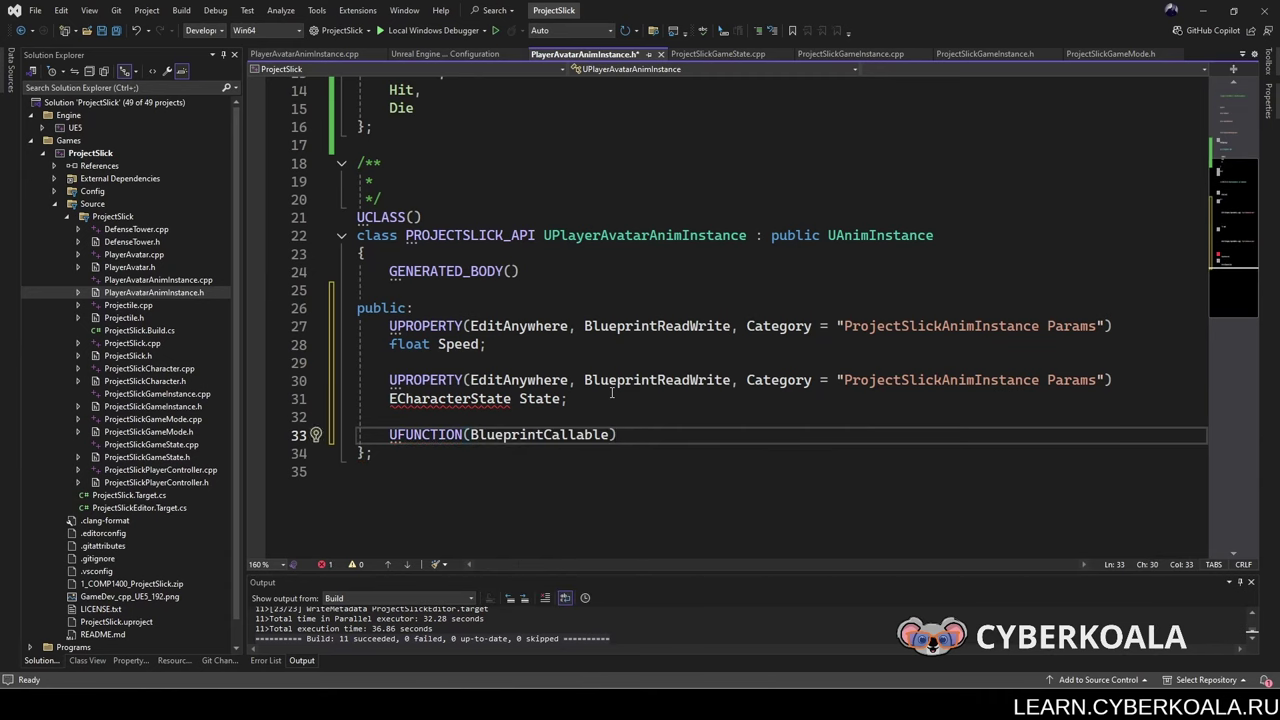
key("Return")
type("vp")
key("BackSpace")
key("BackSpace")
key("BackSpace")
type("o")
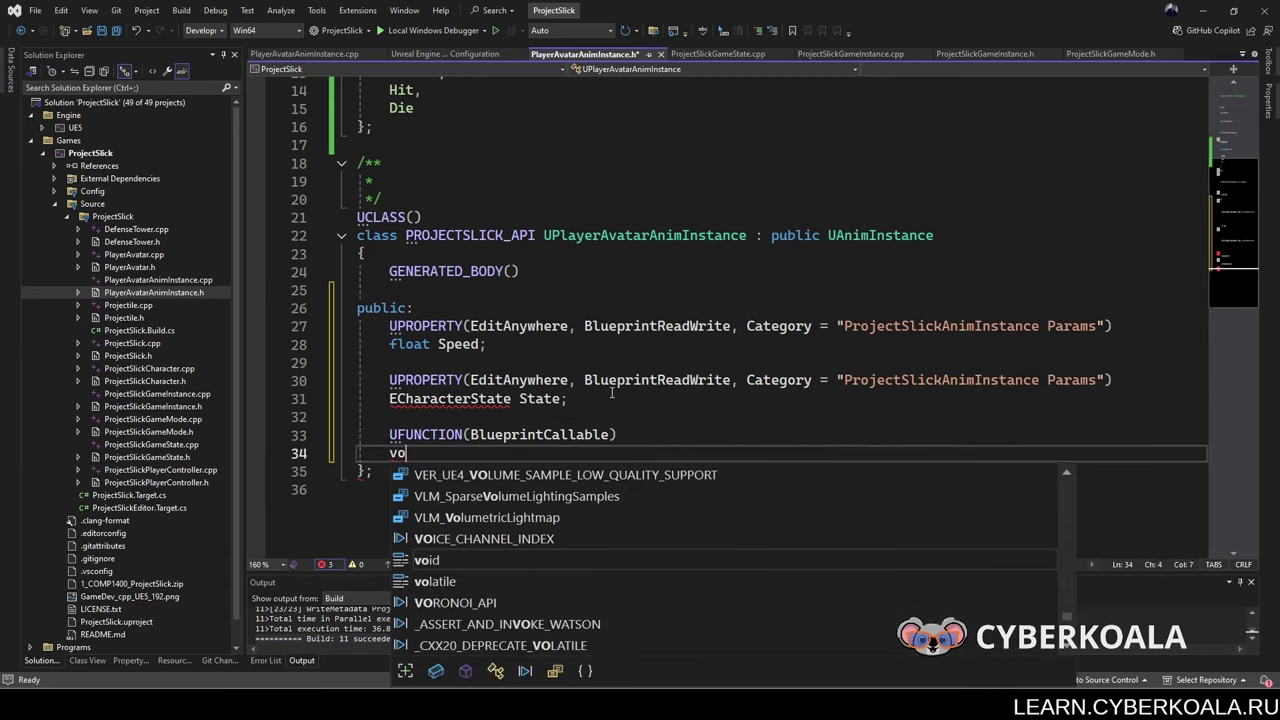
key("Tab")
type("OnState")
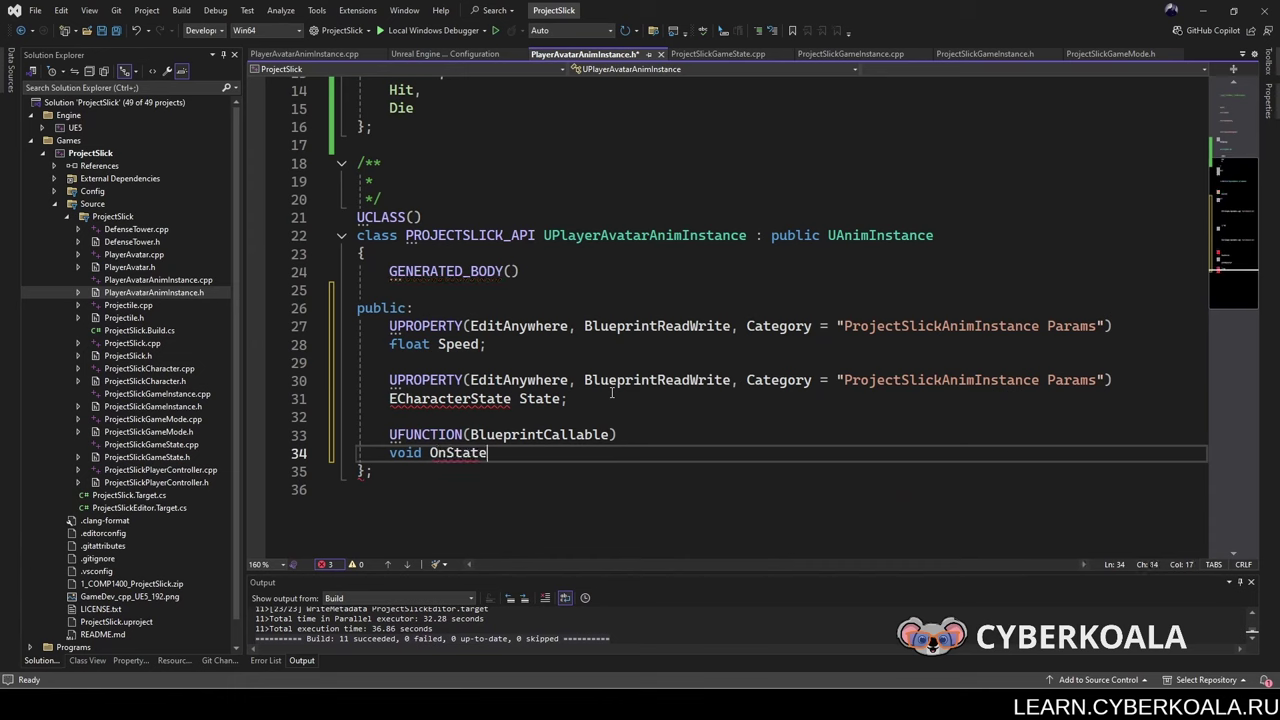
type("AnimationEnds")
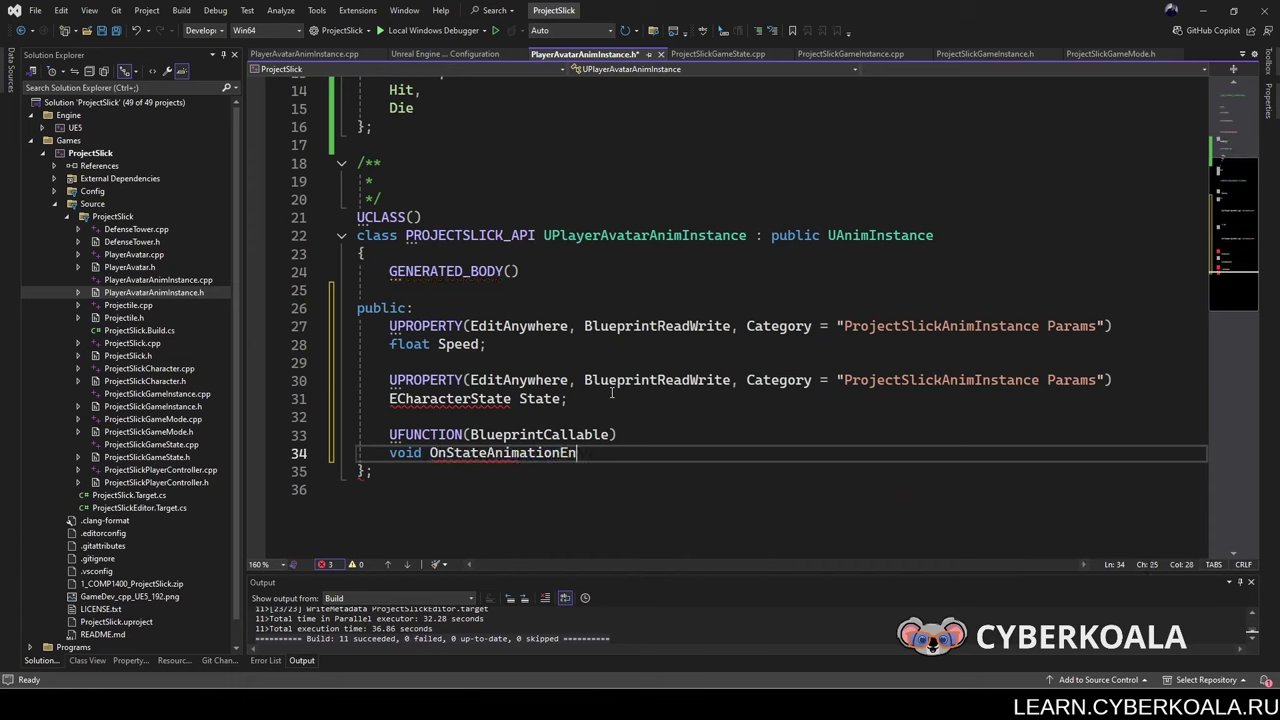
type("();")
key("ctrl+s")
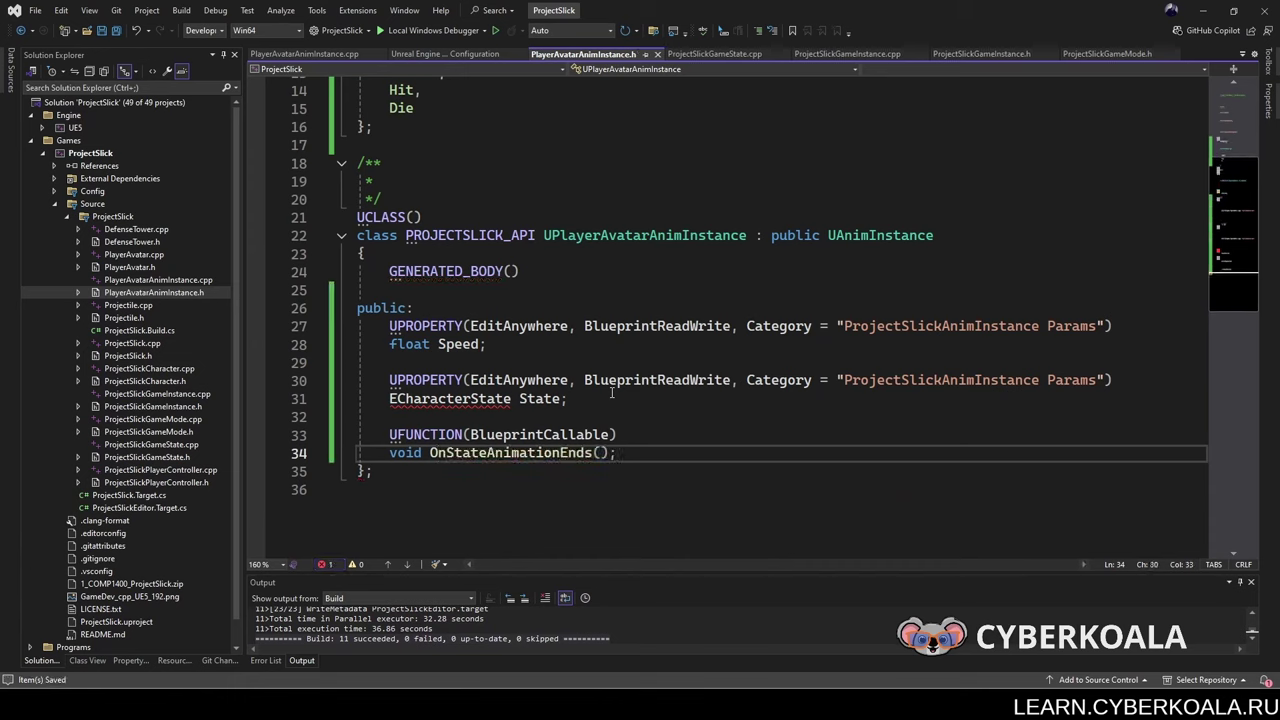
Step: Replace the undefined ECharacterState type on the State property with EPlayerState
left_click(477, 398)
scroll(475, 400, "up", 5)
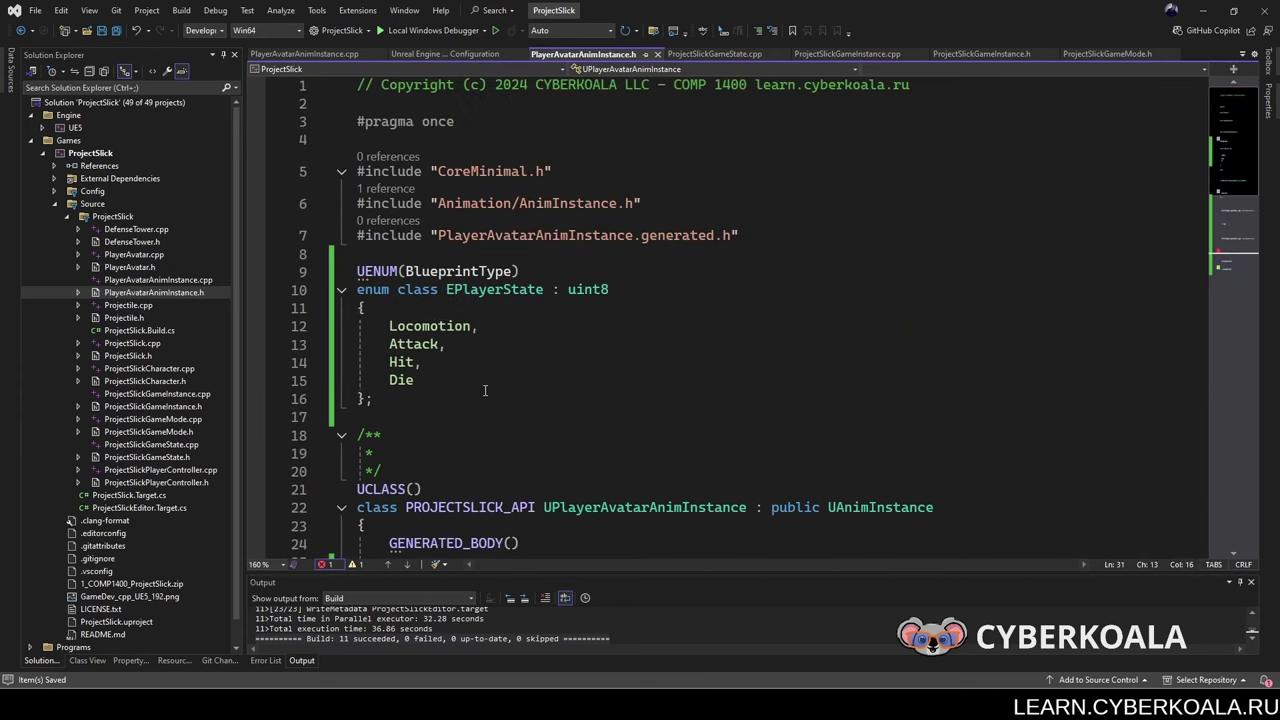
left_click(543, 293)
scroll(487, 414, "down", 2)
scroll(487, 414, "down", 3)
double_click(450, 398)
type("EPlayerState")
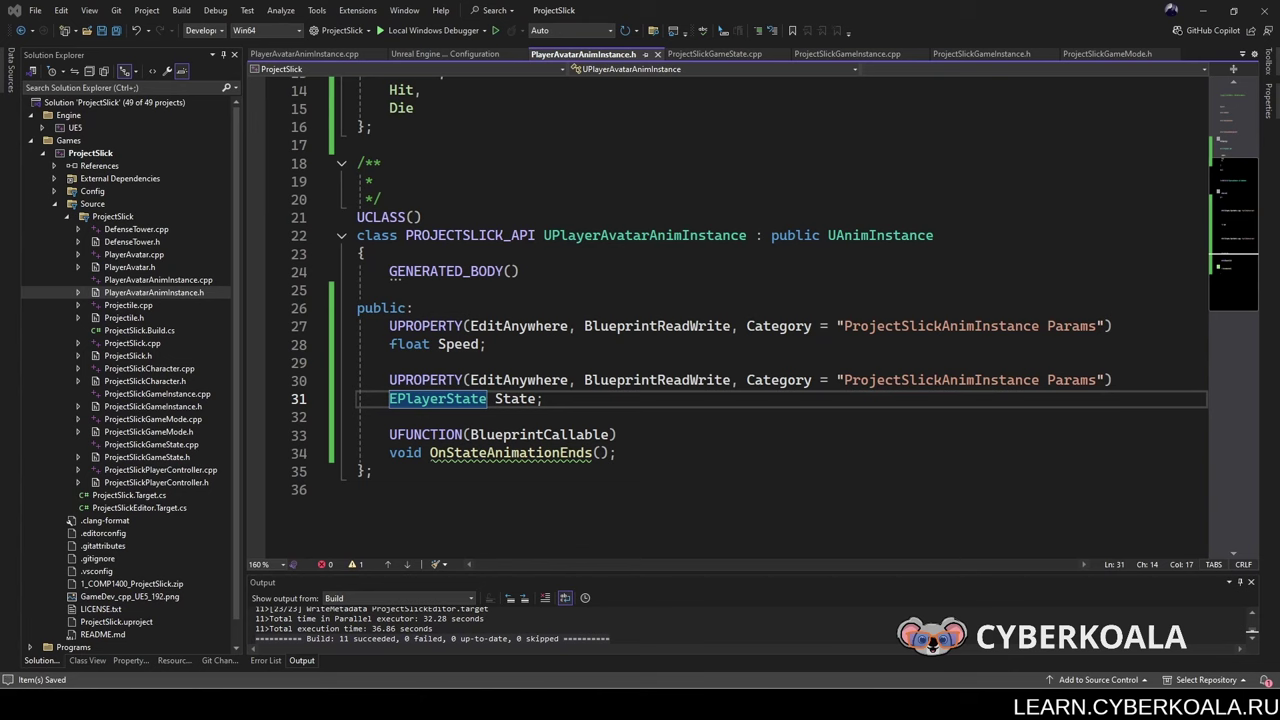
Step: Generate the OnStateAnimationEnds definition in PlayerAvatarAnimInstance.cpp via quick actions
left_click(553, 451)
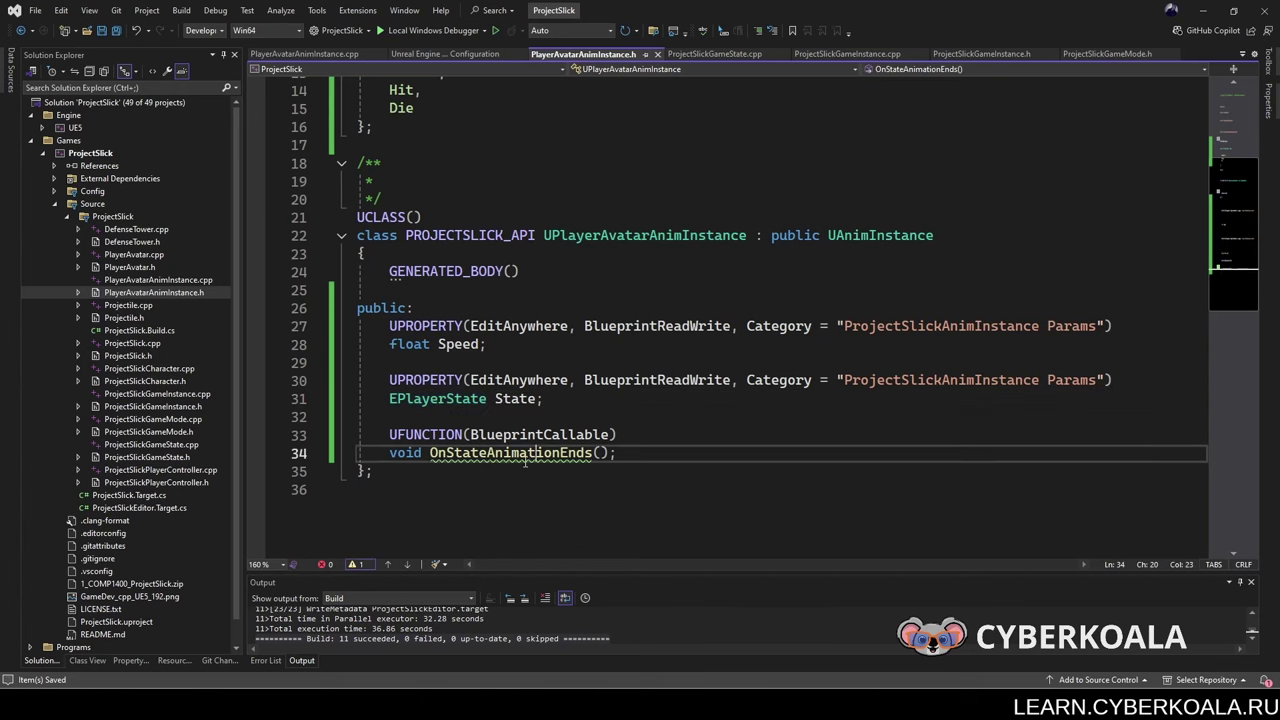
right_click(524, 455)
left_click(599, 307)
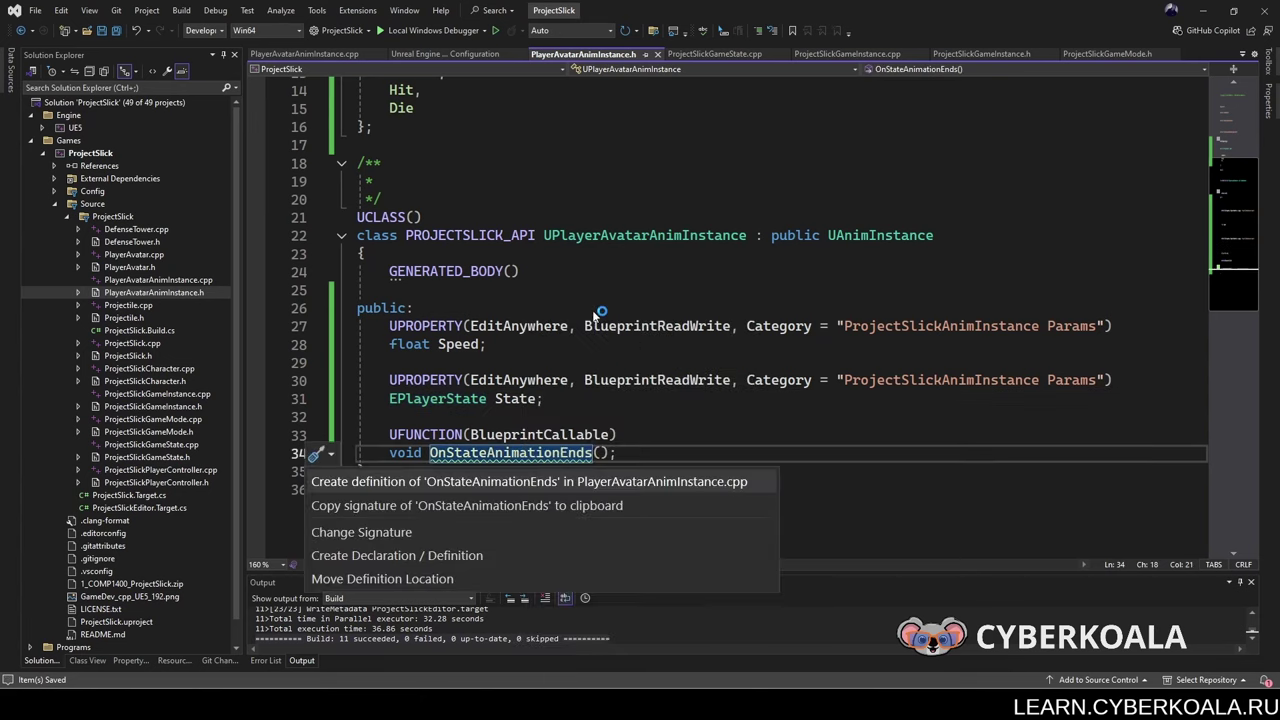
left_click(530, 481)
left_click(552, 204)
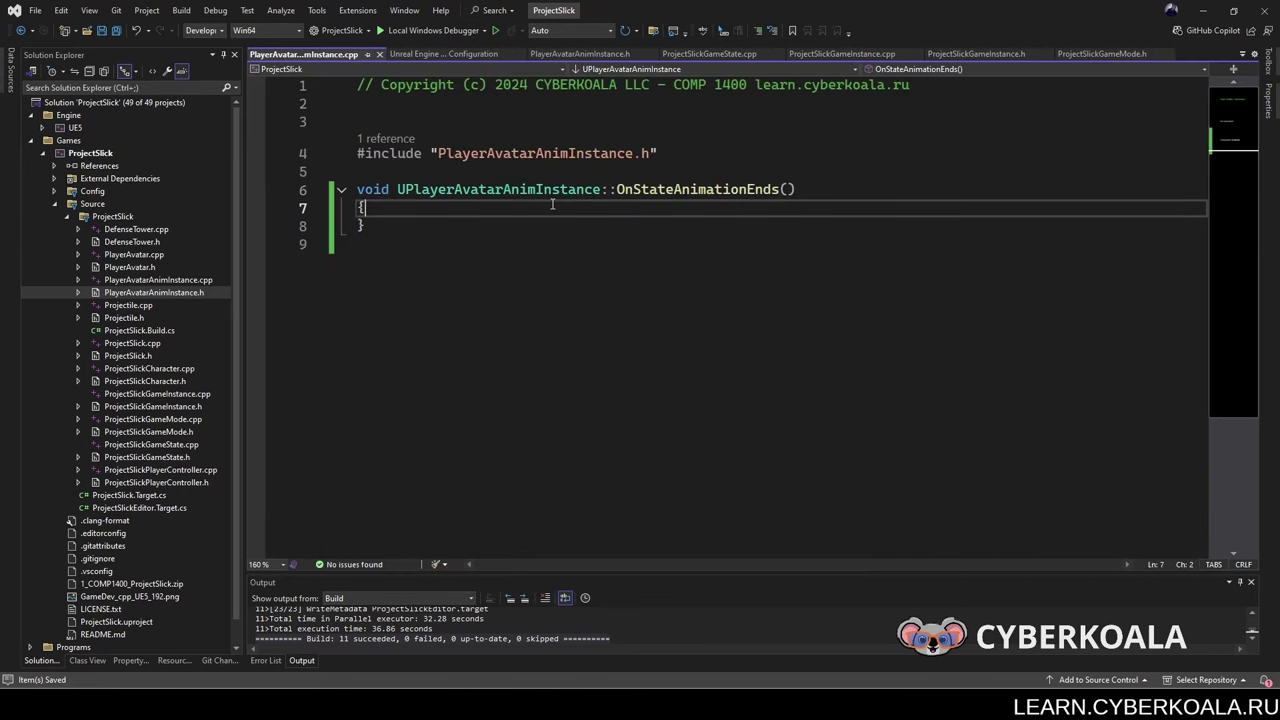
Step: Add #include "PlayerAvatar.h" below the existing include
left_click(684, 148)
key("Return")
type("#inc")
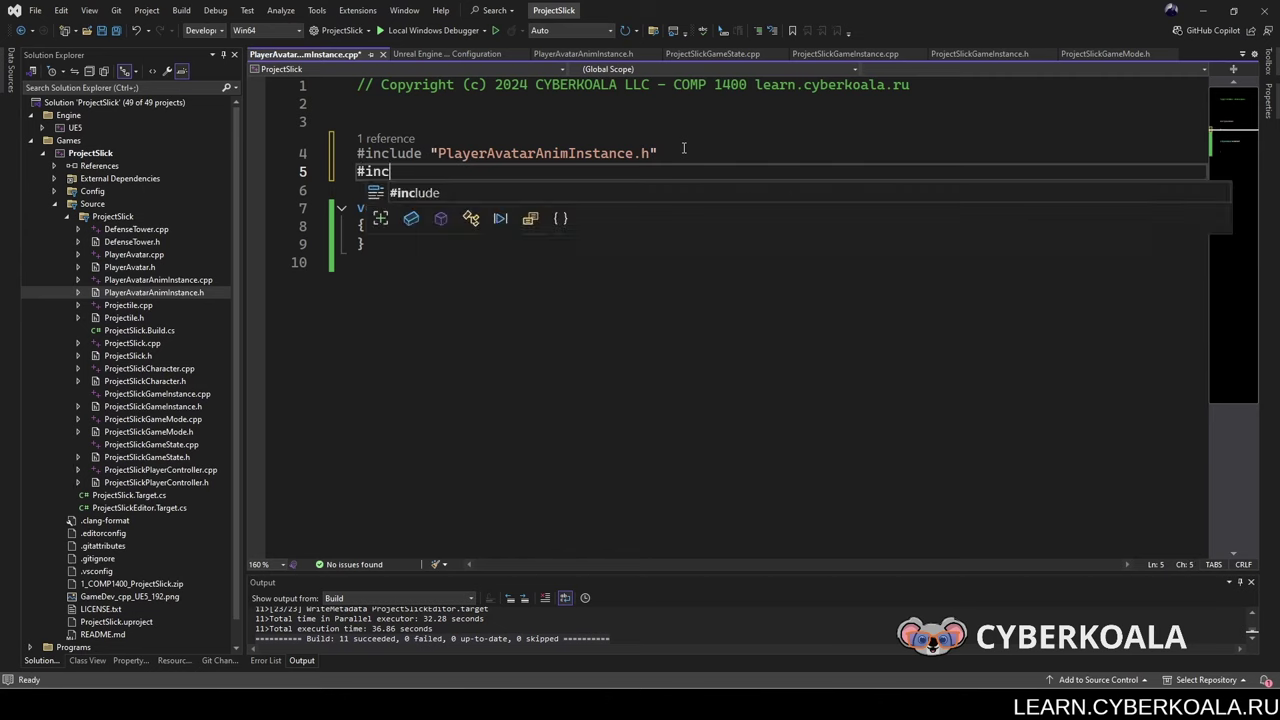
type("lude \"Pl")
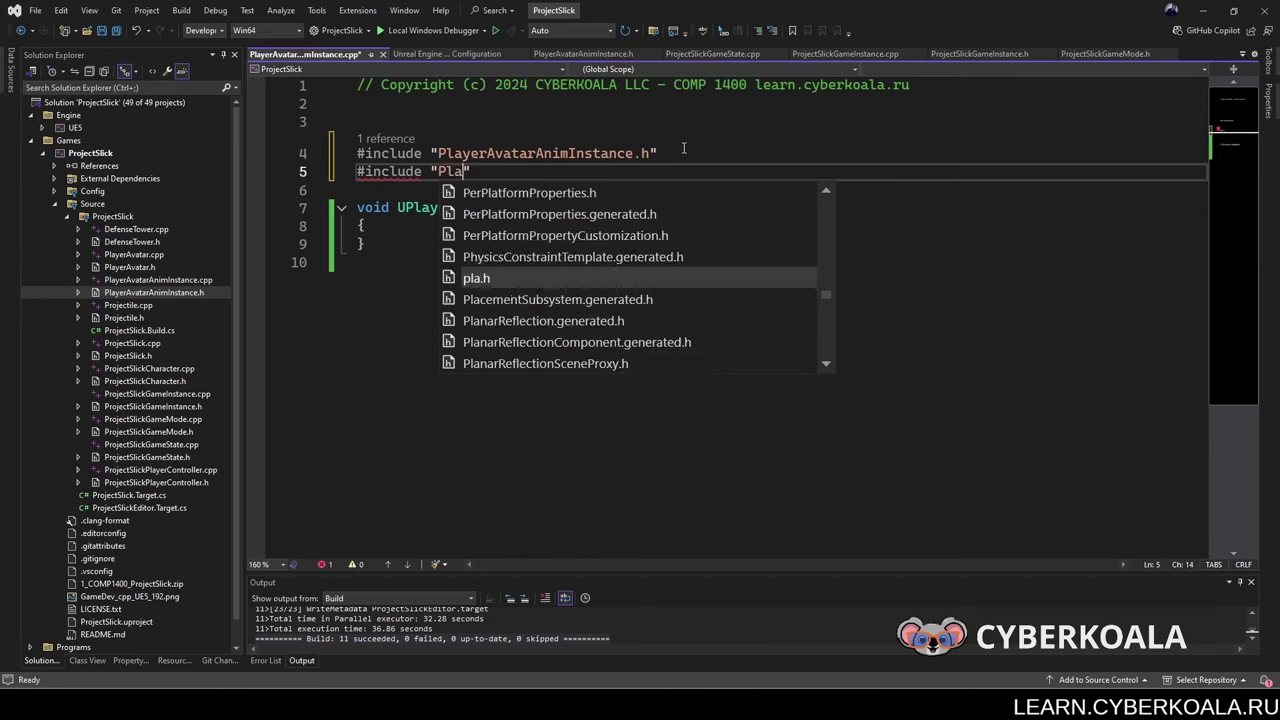
type("ayerA")
key("Tab")
Step: Begin the function body with if (State == EPlayerState::Attack)
key("Down")
key("Down")
key("Down")
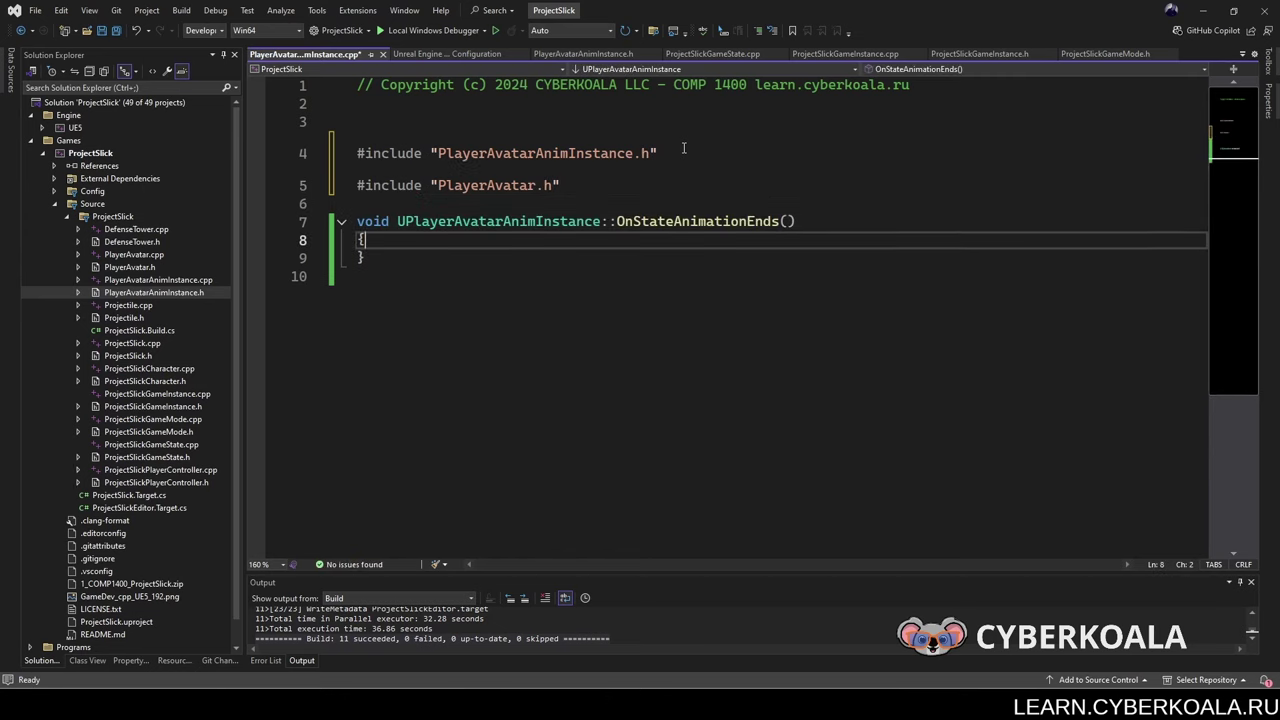
key("Return")
type("if (")
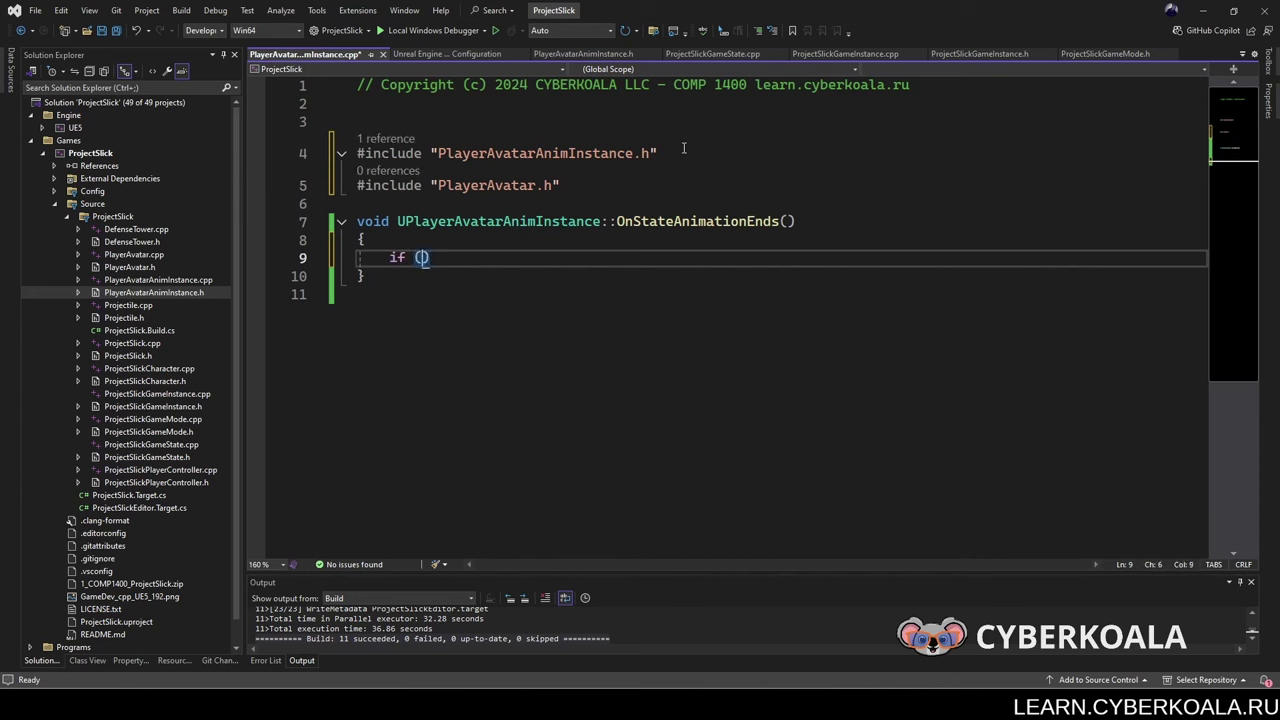
type("Stae")
key("BackSpace")
type("t")
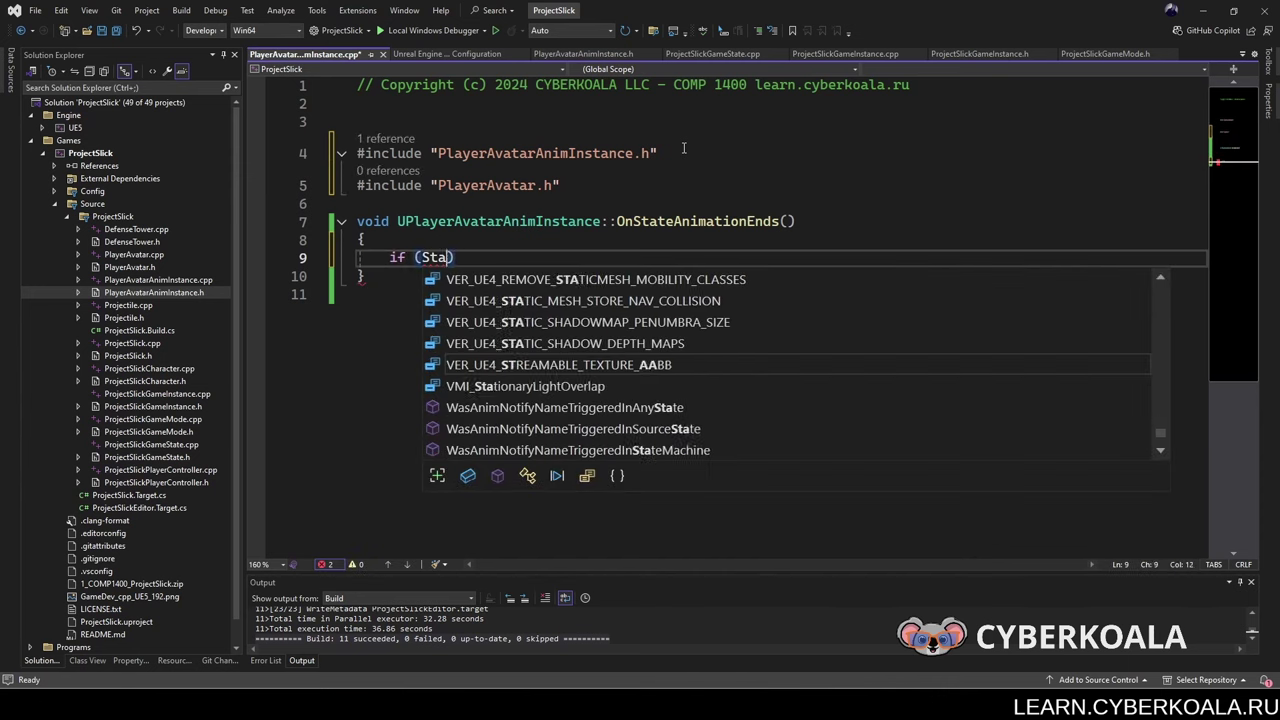
type("e == Epl")
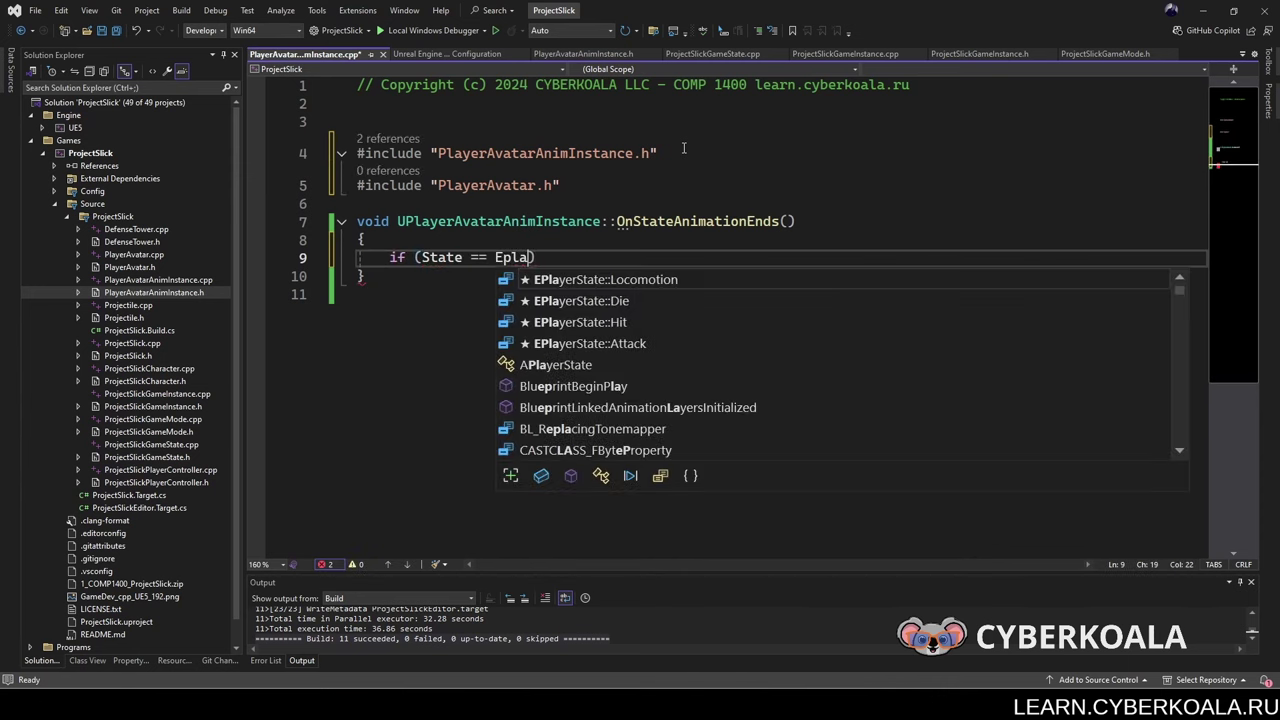
type("a")
key("Down")
key("Down")
key("Down")
key("Tab")
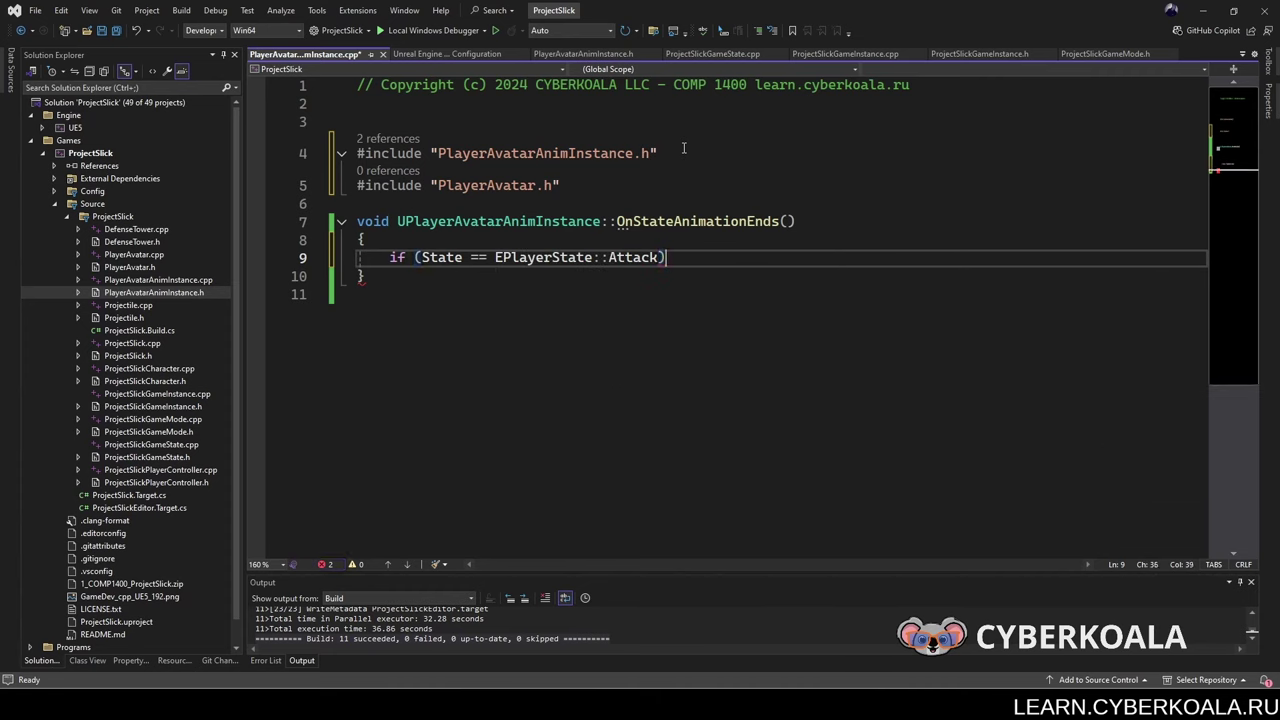
Step: Make the Attack branch set State = EPlayerState::Locomotion inside braces
key("Return")
type("{")
key("Return")
type("Sta")
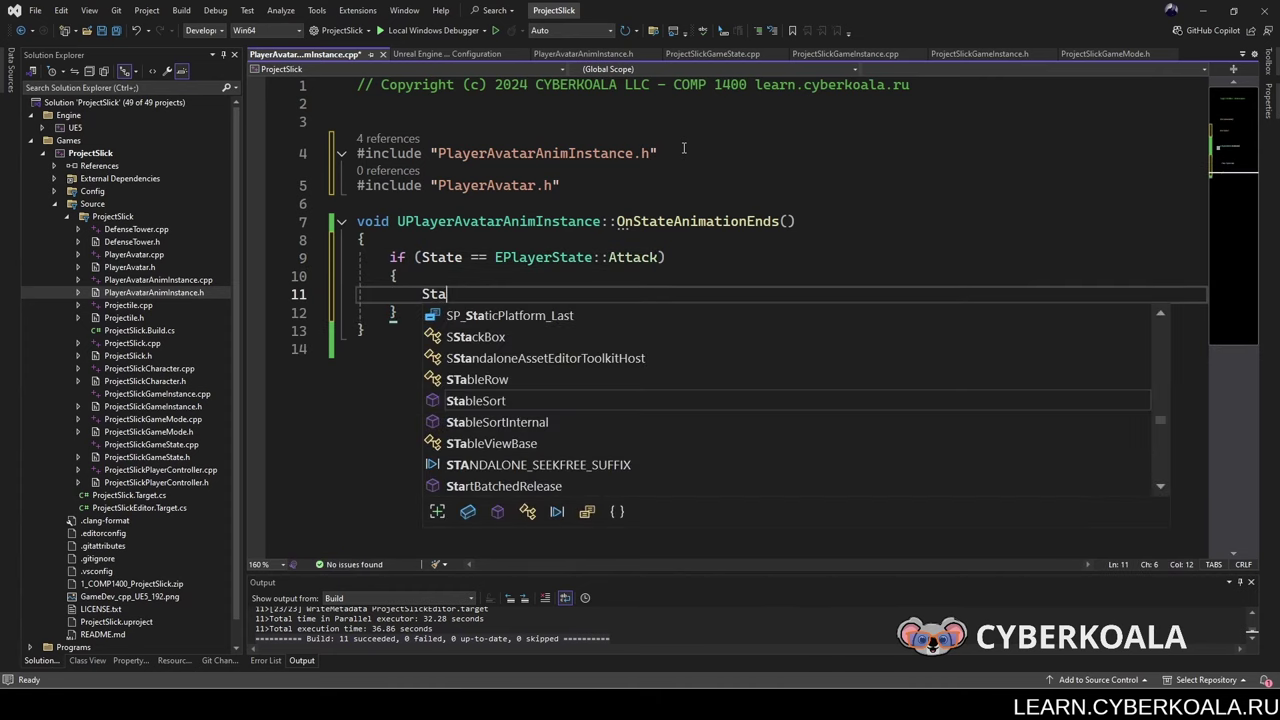
type("te =")
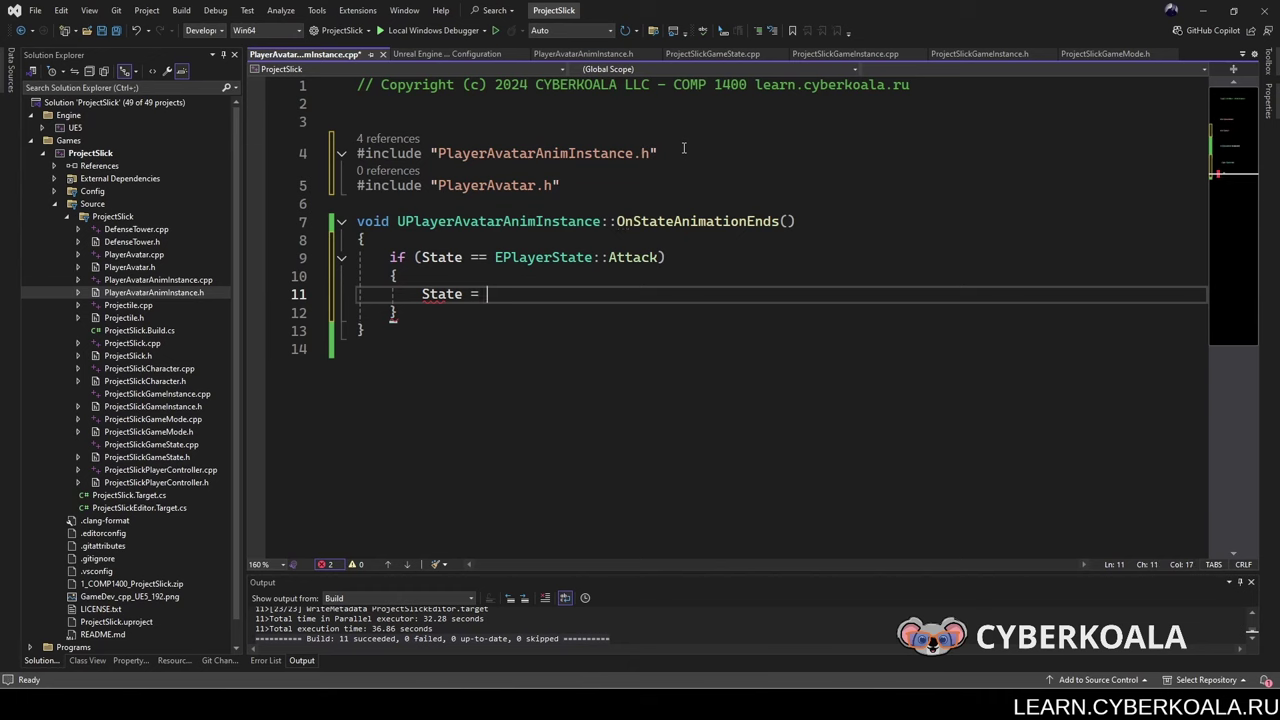
type("pla")
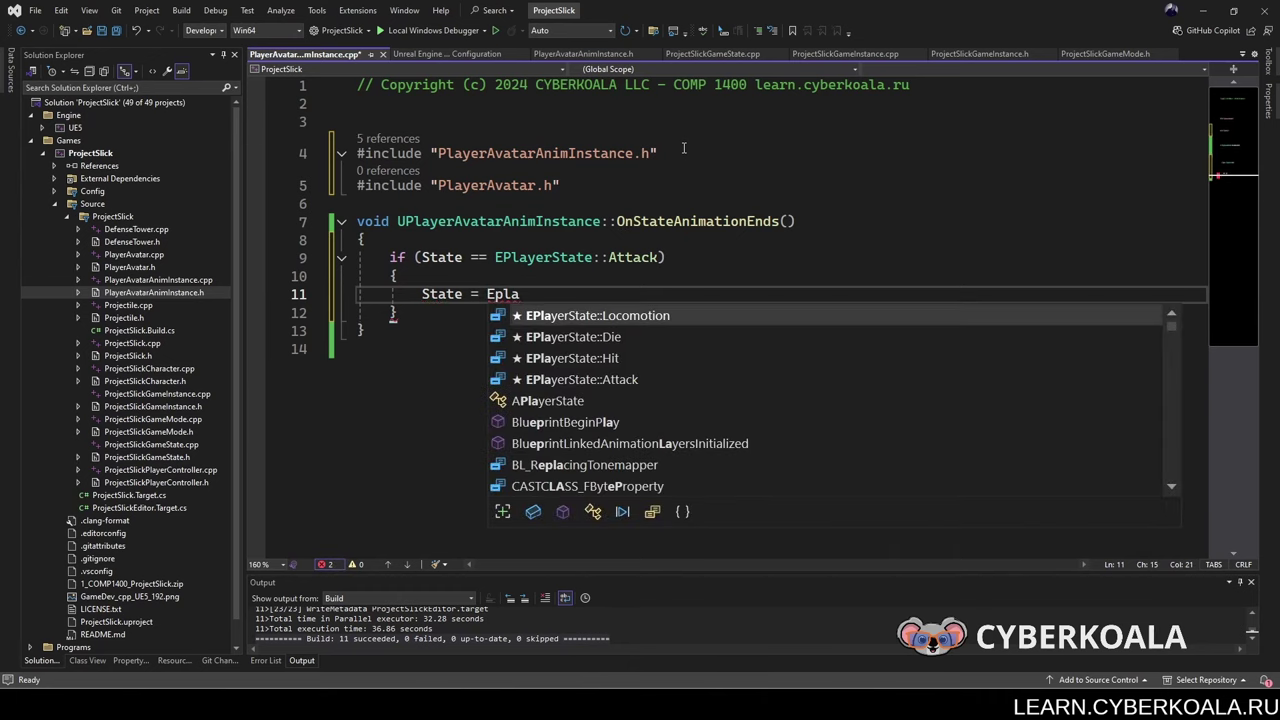
key("Tab")
key("Down")
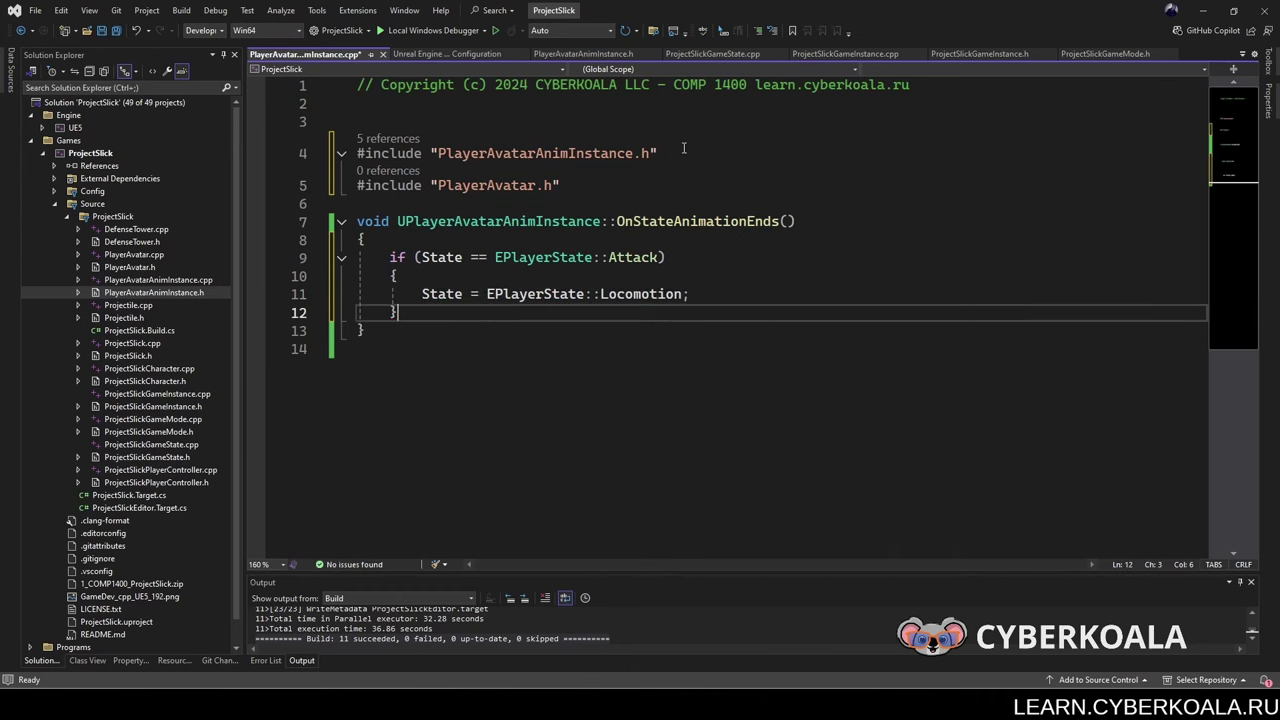
Step: Add an else block starting an auto ownerActor = line, then select that line
type(" else {")
key("Return")
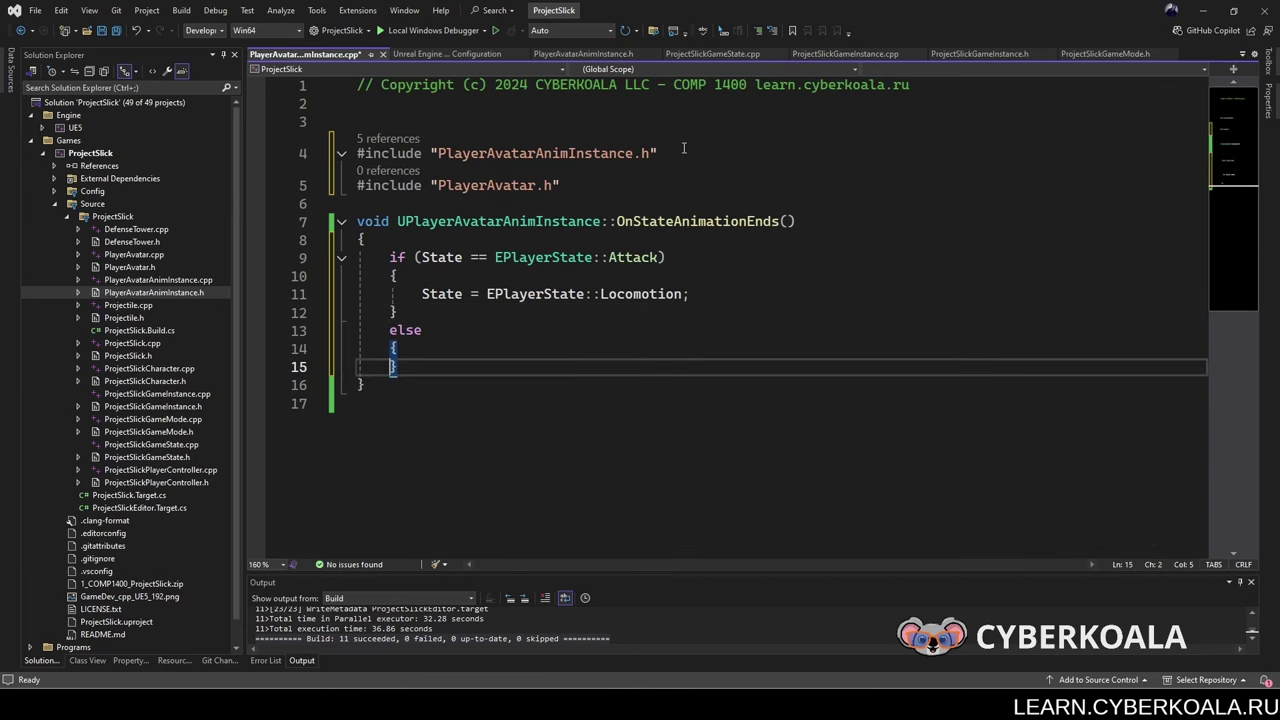
type("auto ")
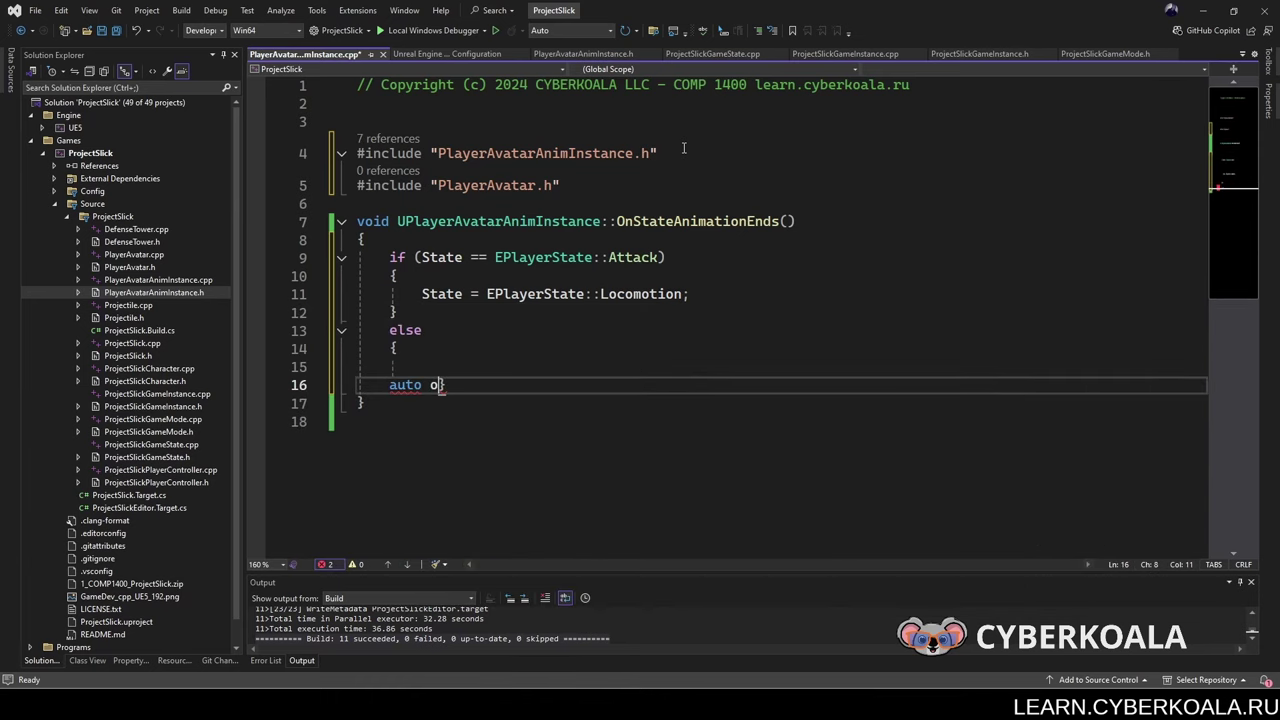
type("owner ")
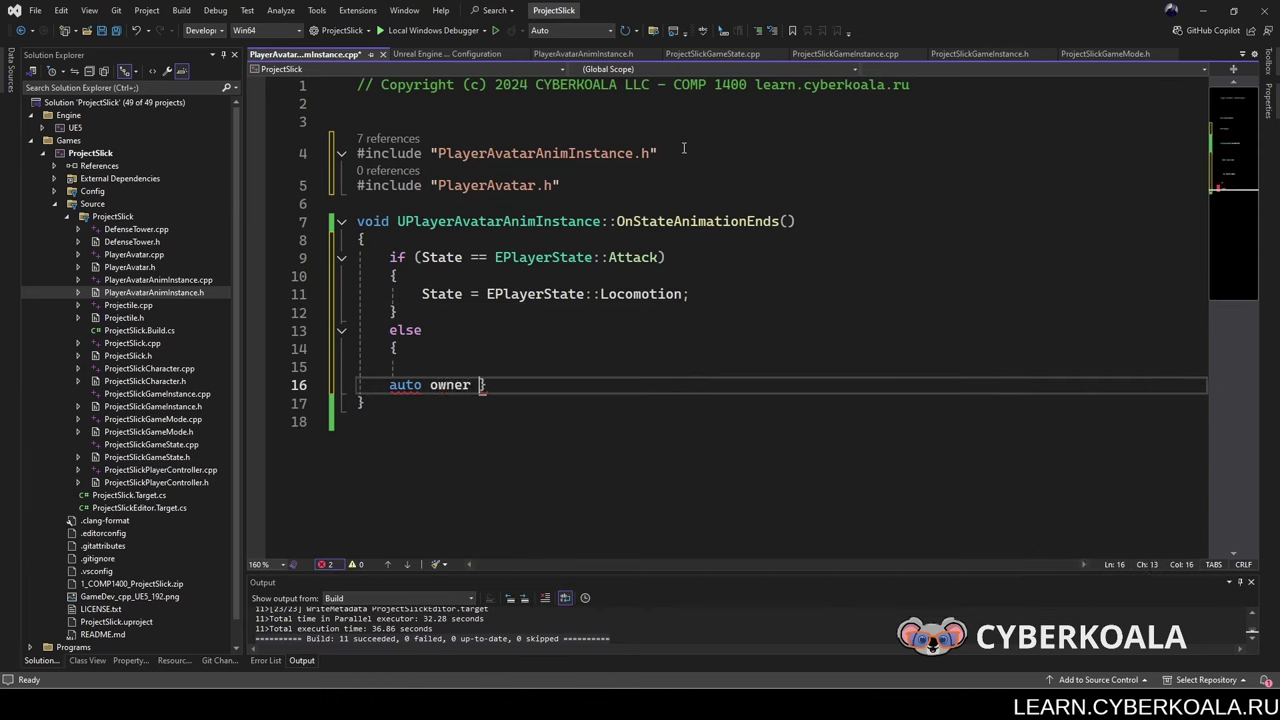
type("ctor = t")
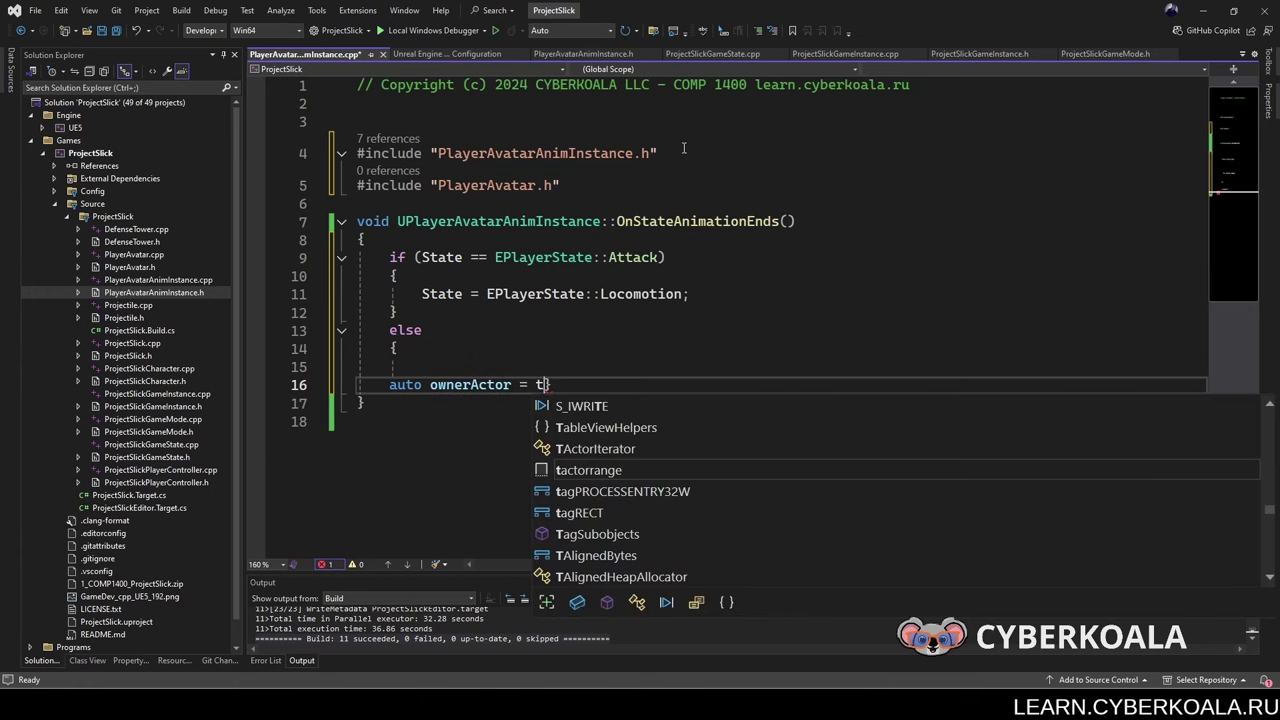
key("Escape")
key("BackSpace")
key("Return")
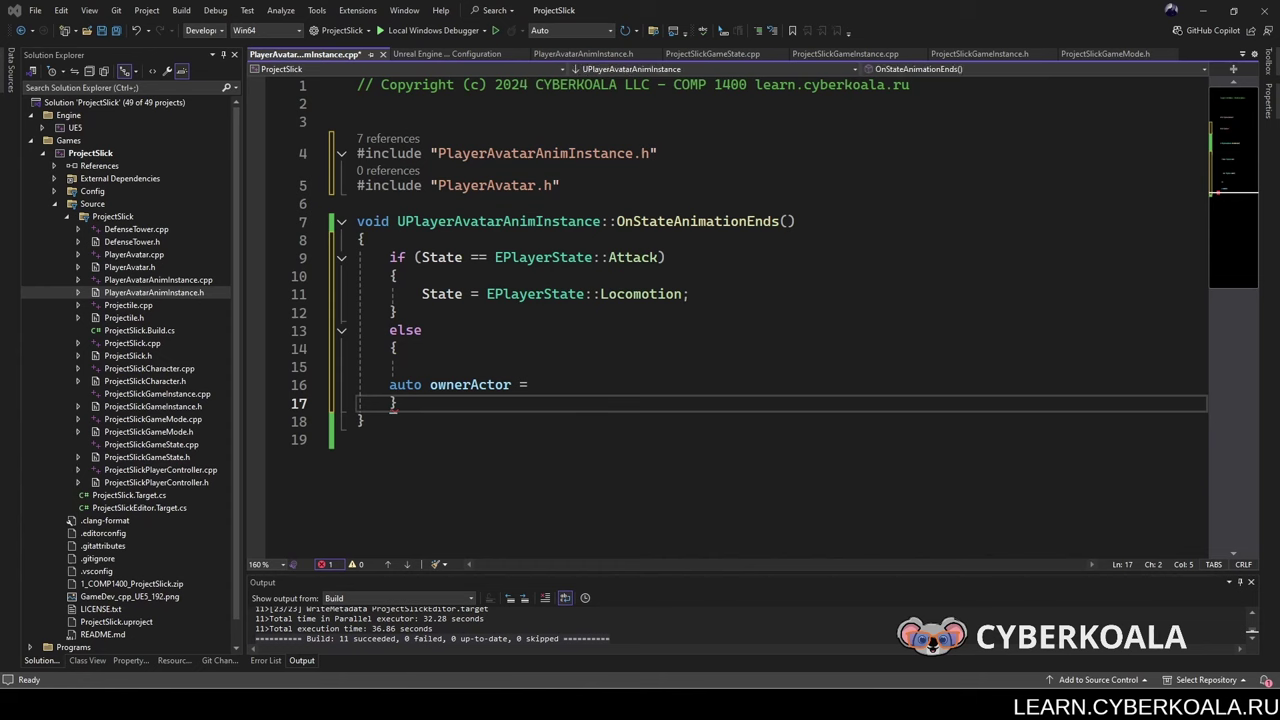
left_click(678, 283)
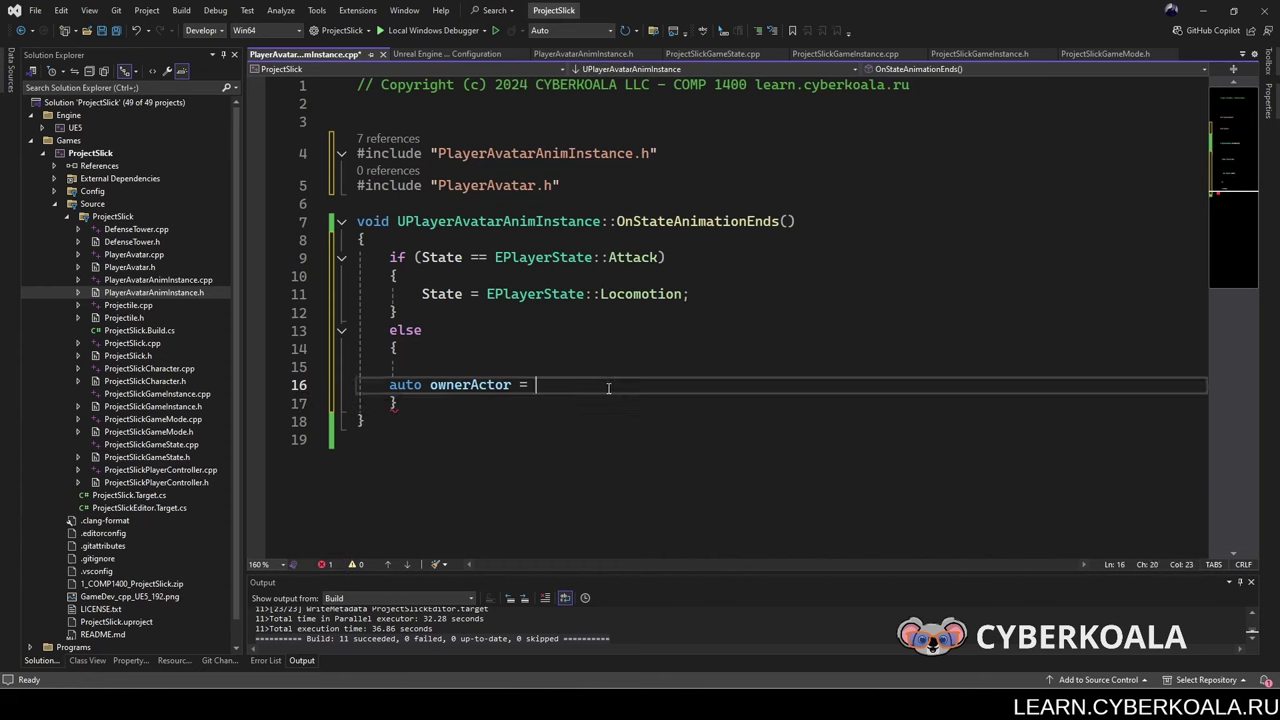
left_click_drag(535, 385, 389, 386)
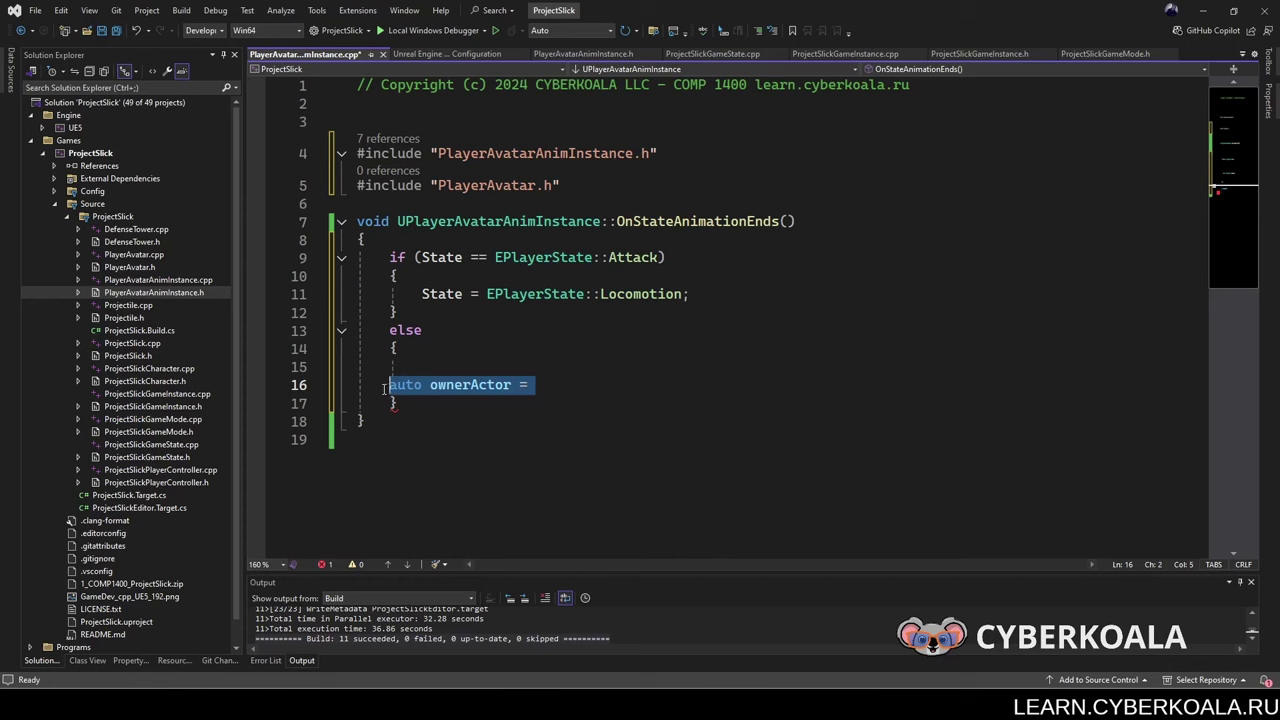
Step: Replace the ownerActor line with auto character = Cast<APlayerAvatar>(GetOwningActor());
key("BackSpace")
type("auto char")
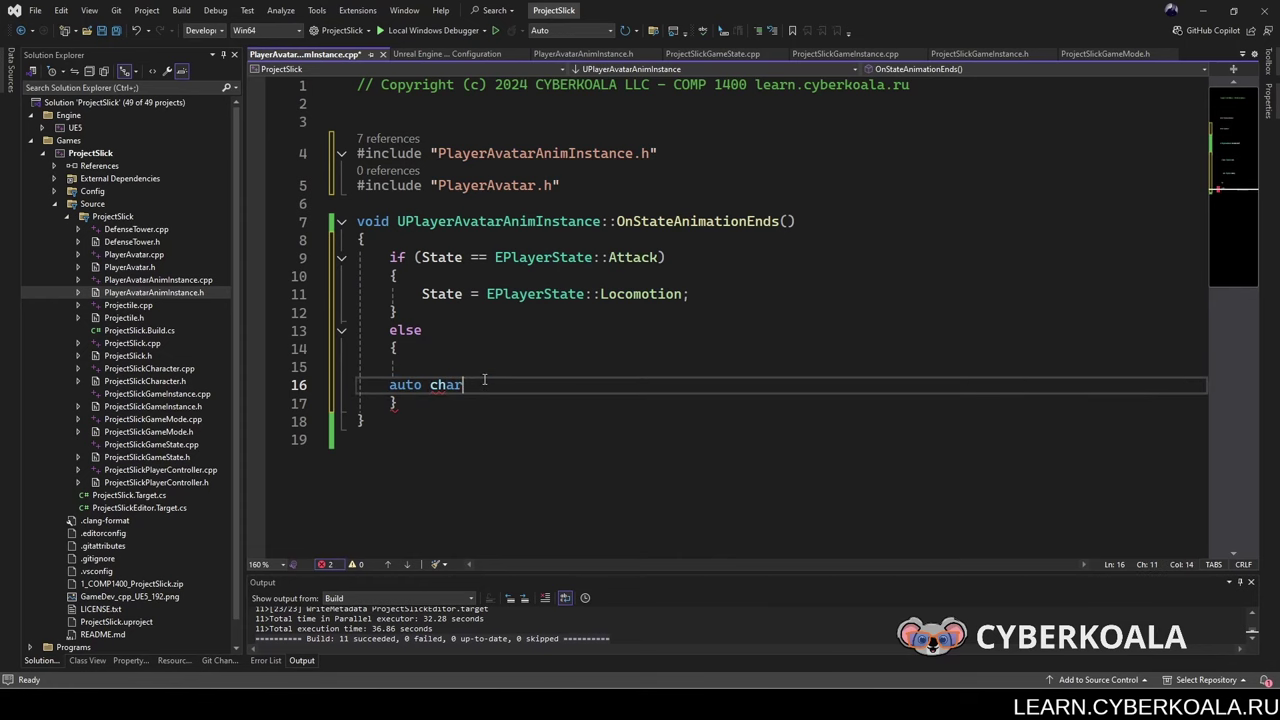
type("acter = Cas")
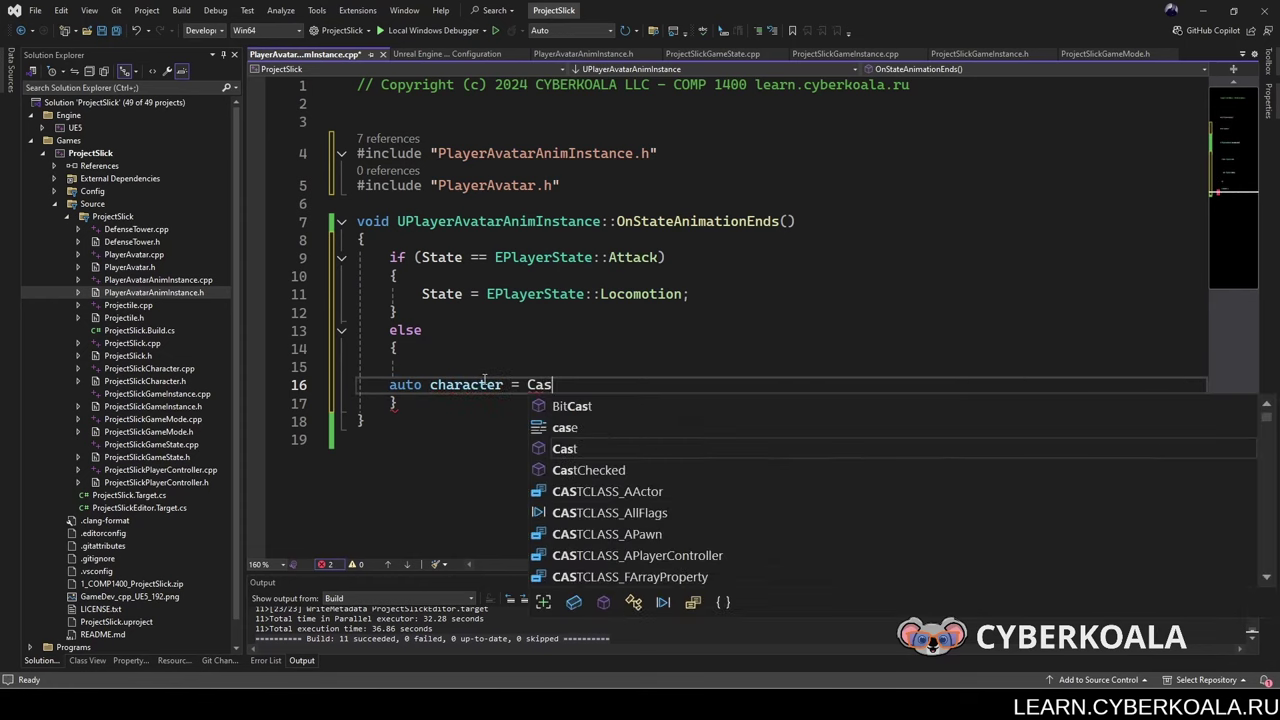
type("t < A")
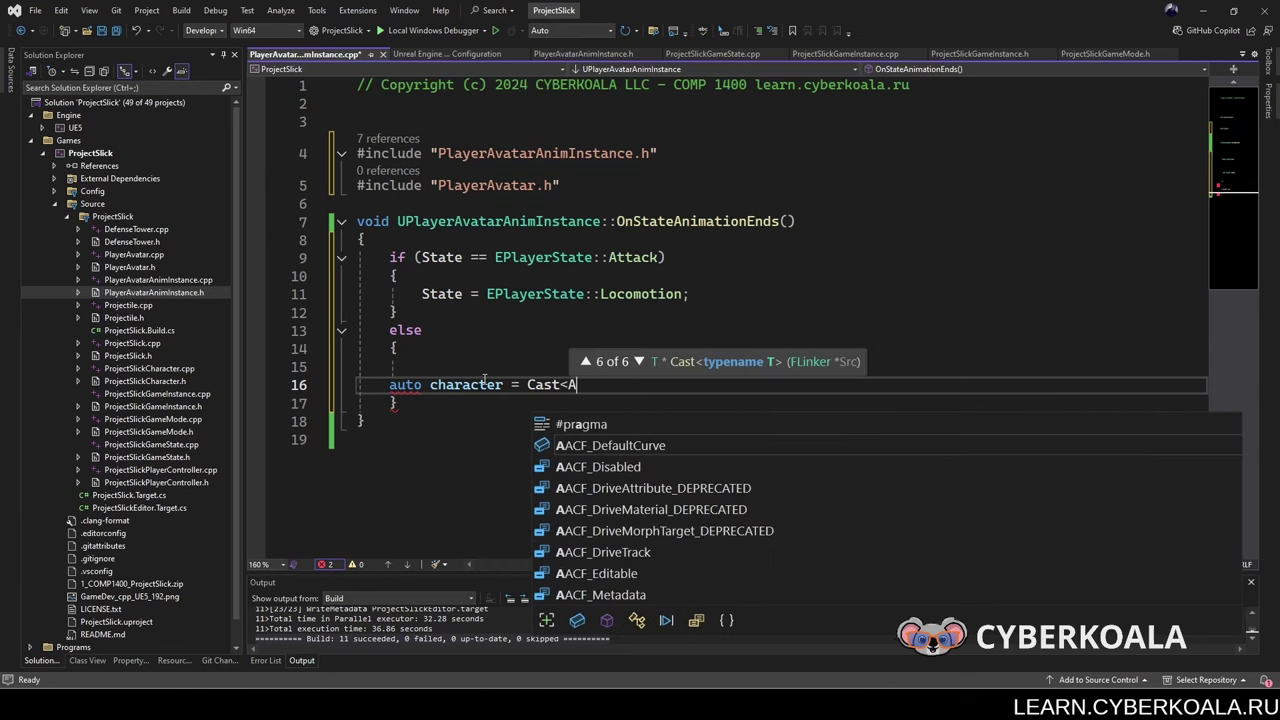
type(" {rpk")
key("BackSpace")
key("BackSpace")
key("BackSpace")
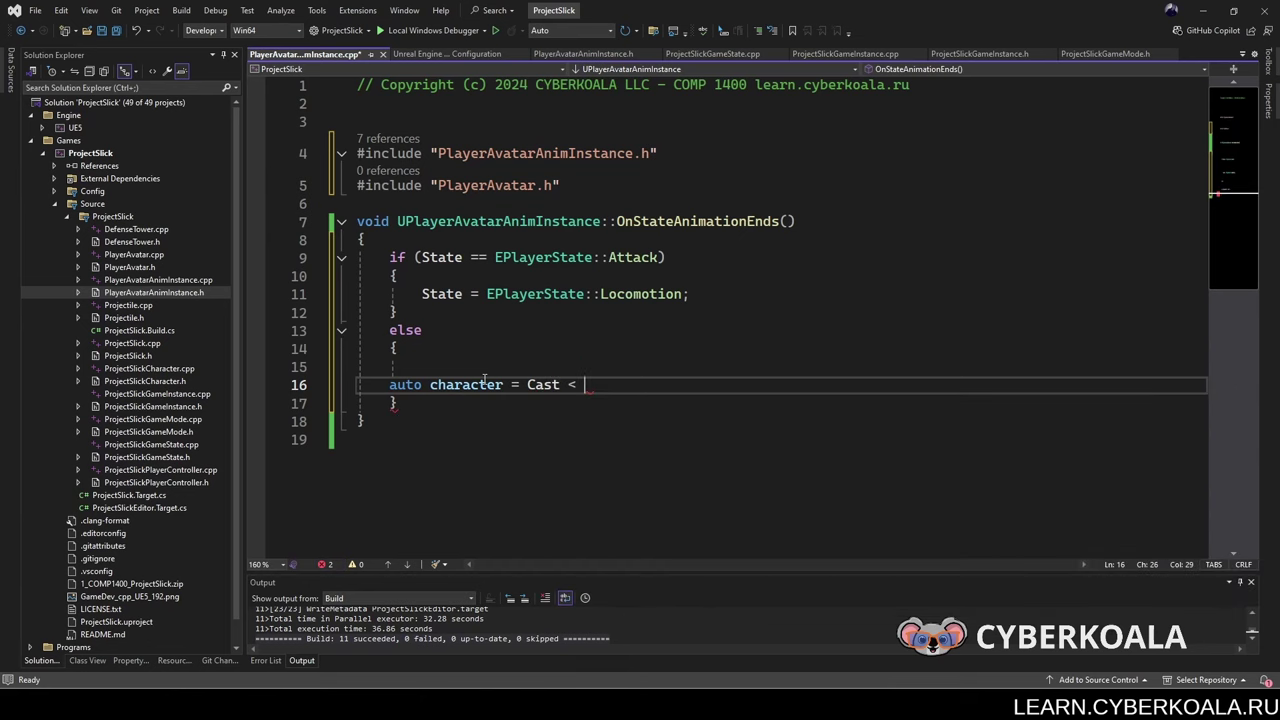
key("BackSpace")
type("AProject")
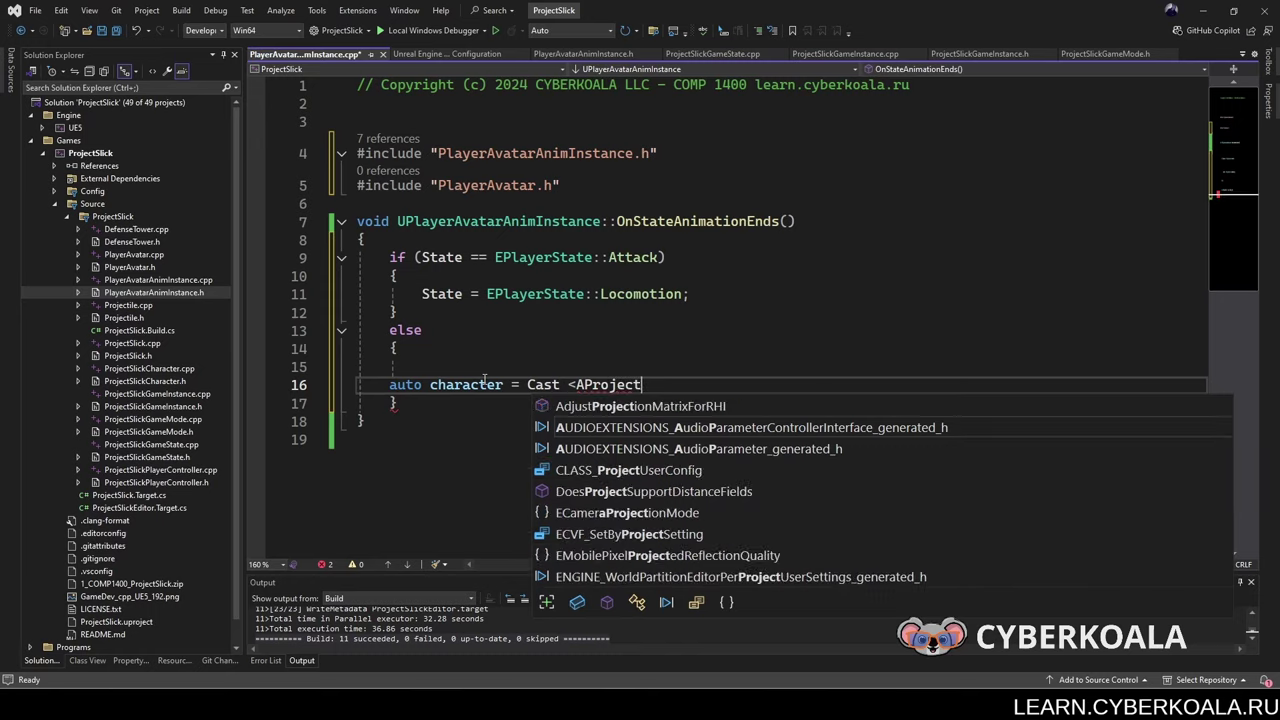
type("SlickA")
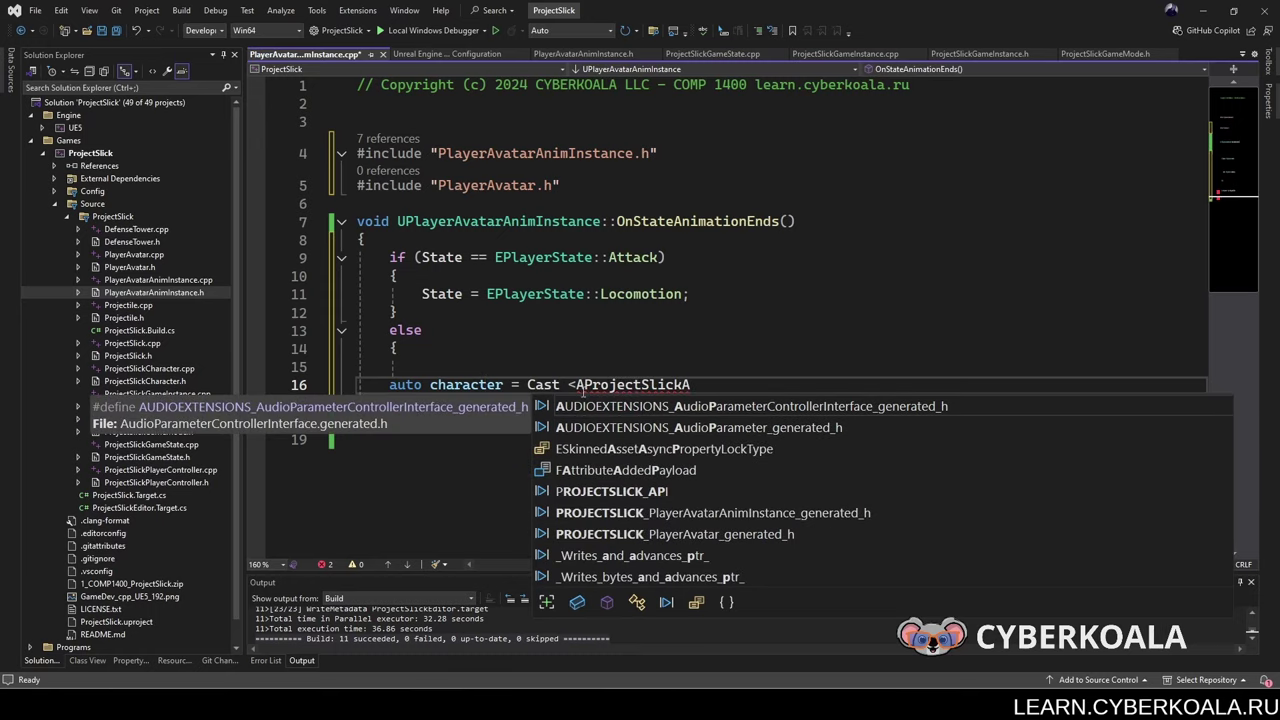
key("Escape")
key("ctrl+BackSpace")
type("APlay")
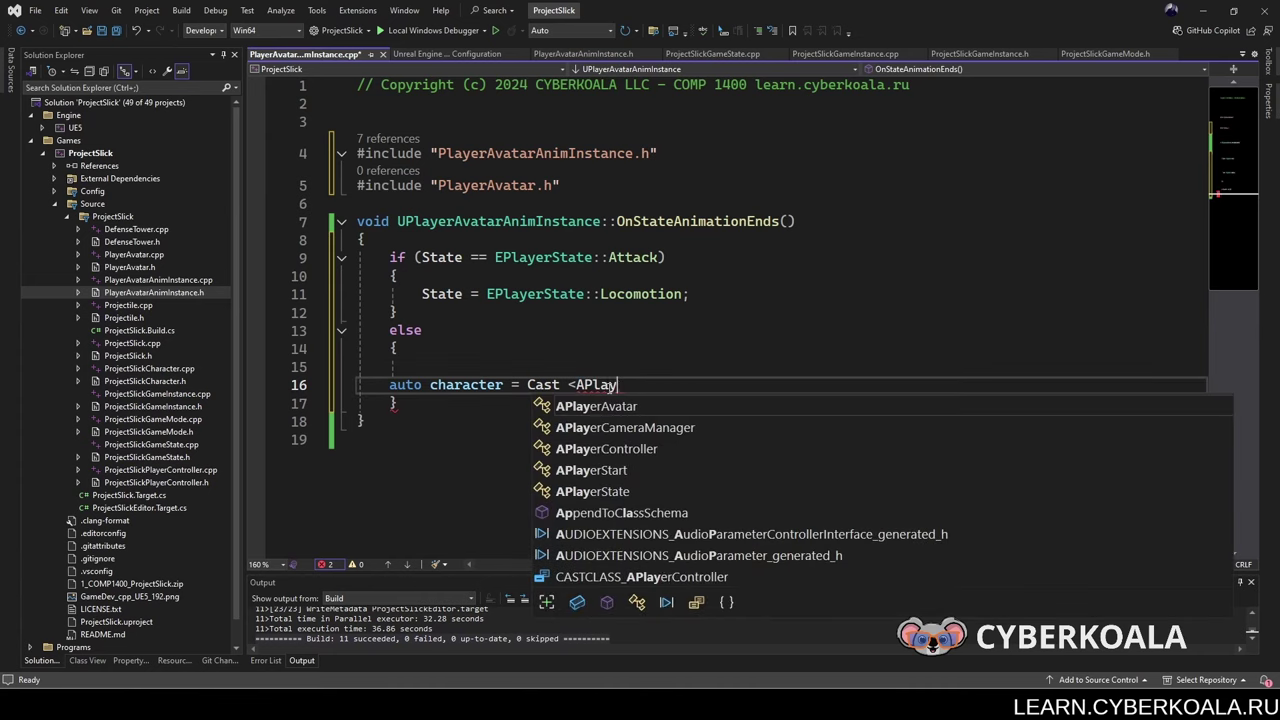
type("erA")
key("Tab")
type(">")
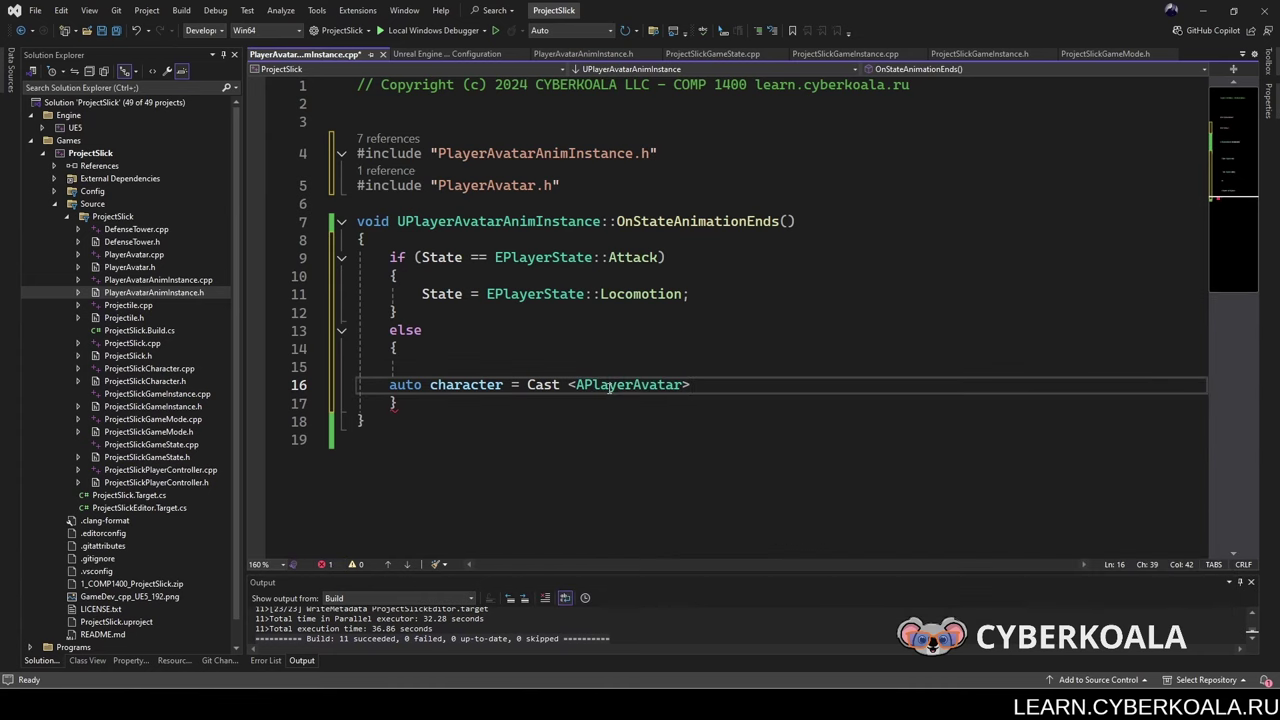
type("(GetOwnin")
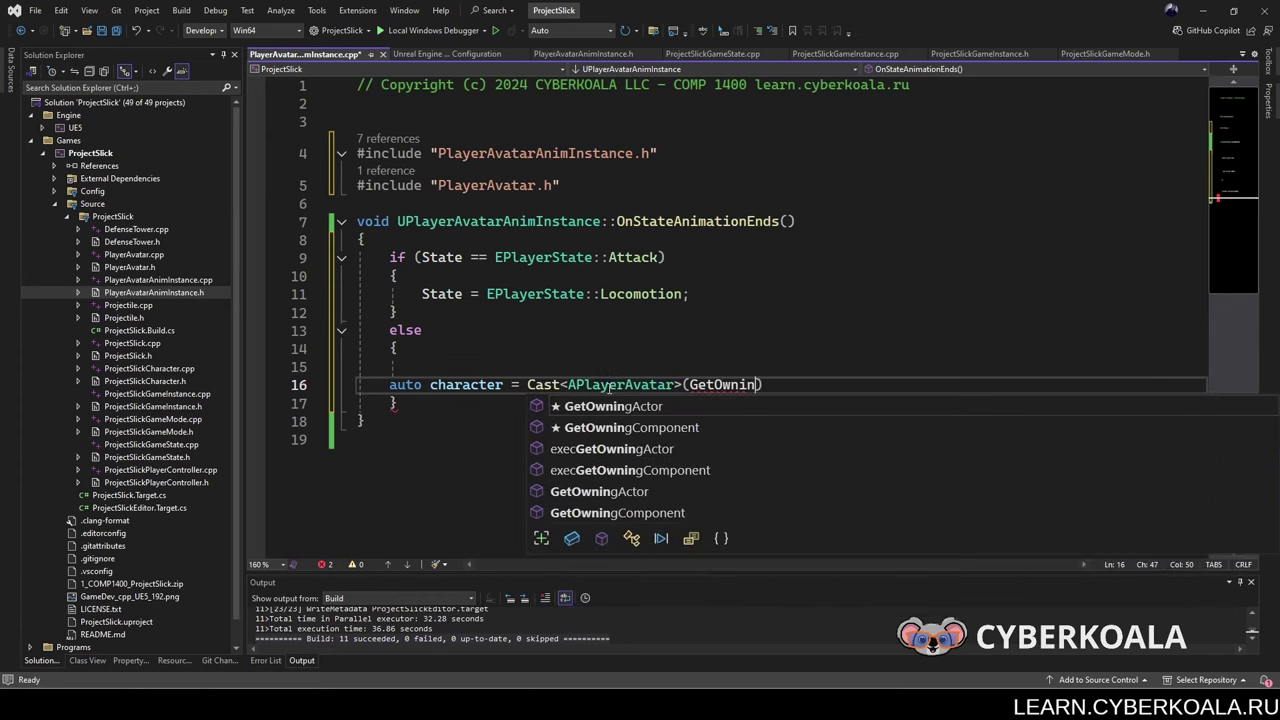
key("Tab")
type("());")
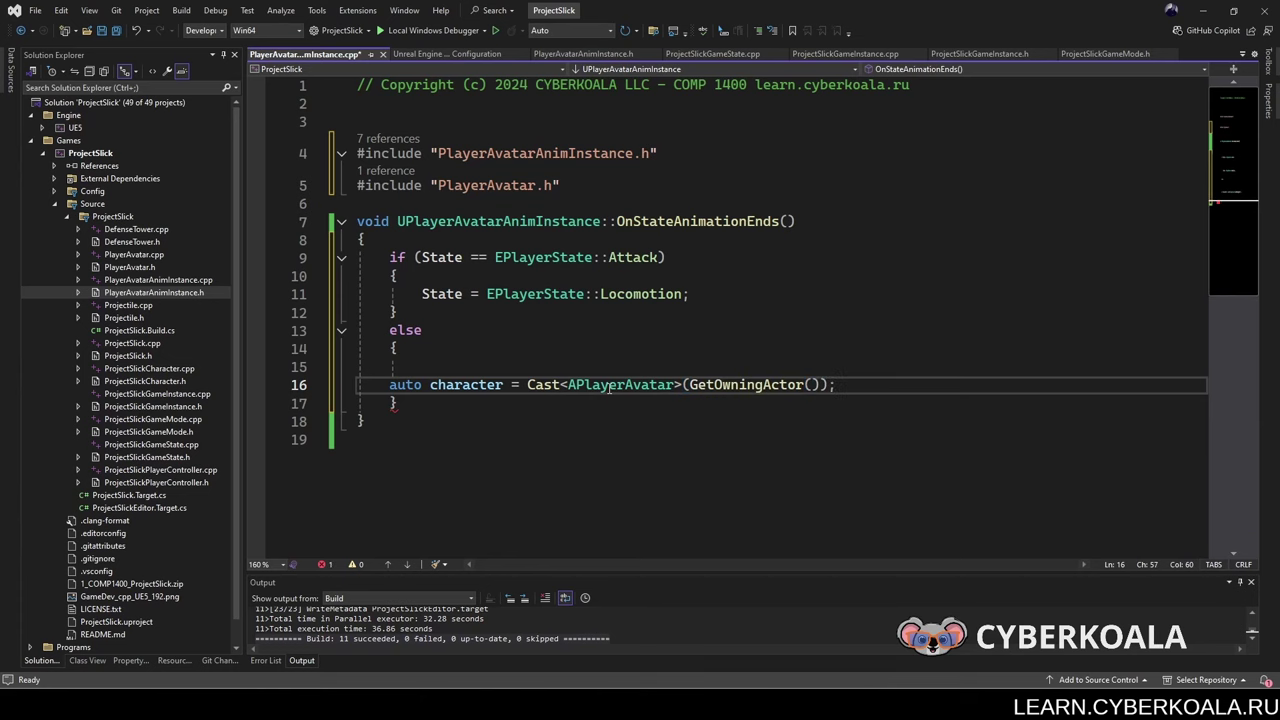
key("Return")
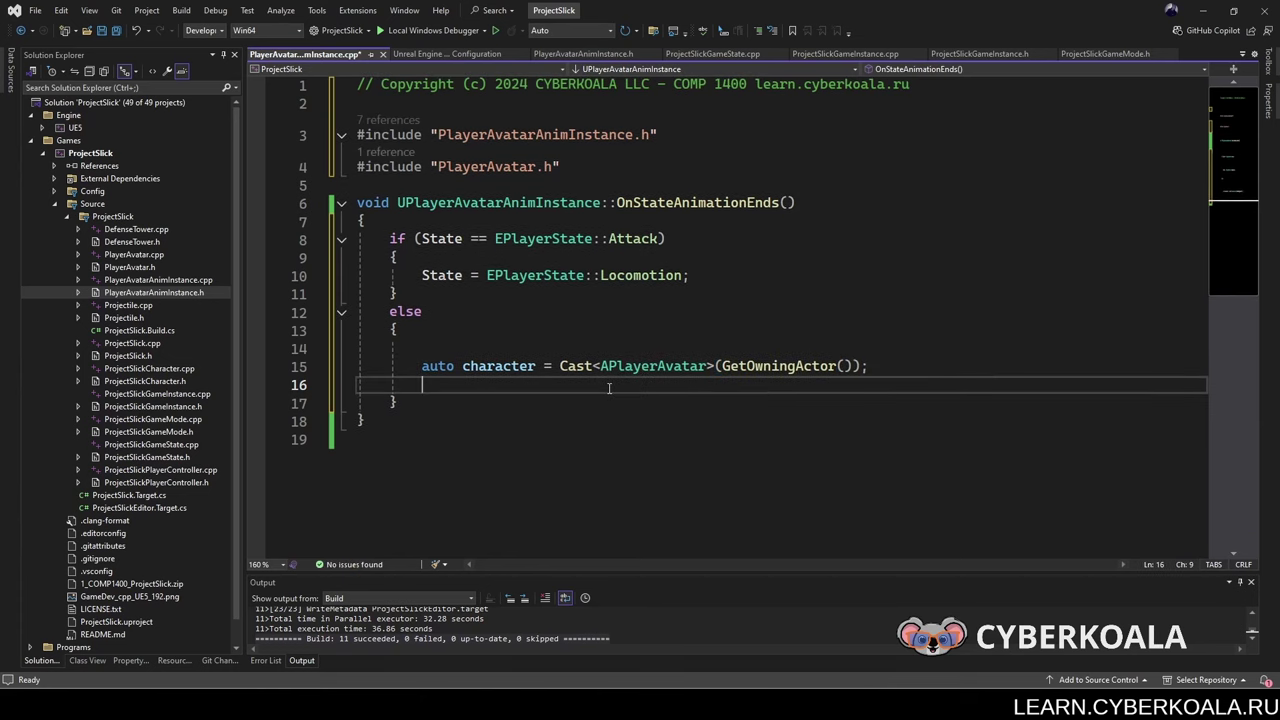
Step: Add an if (State == EPlayerState::Hit) block containing if (character->GetHealthPoints() > 0.0f)
type("if")
type("State = ")
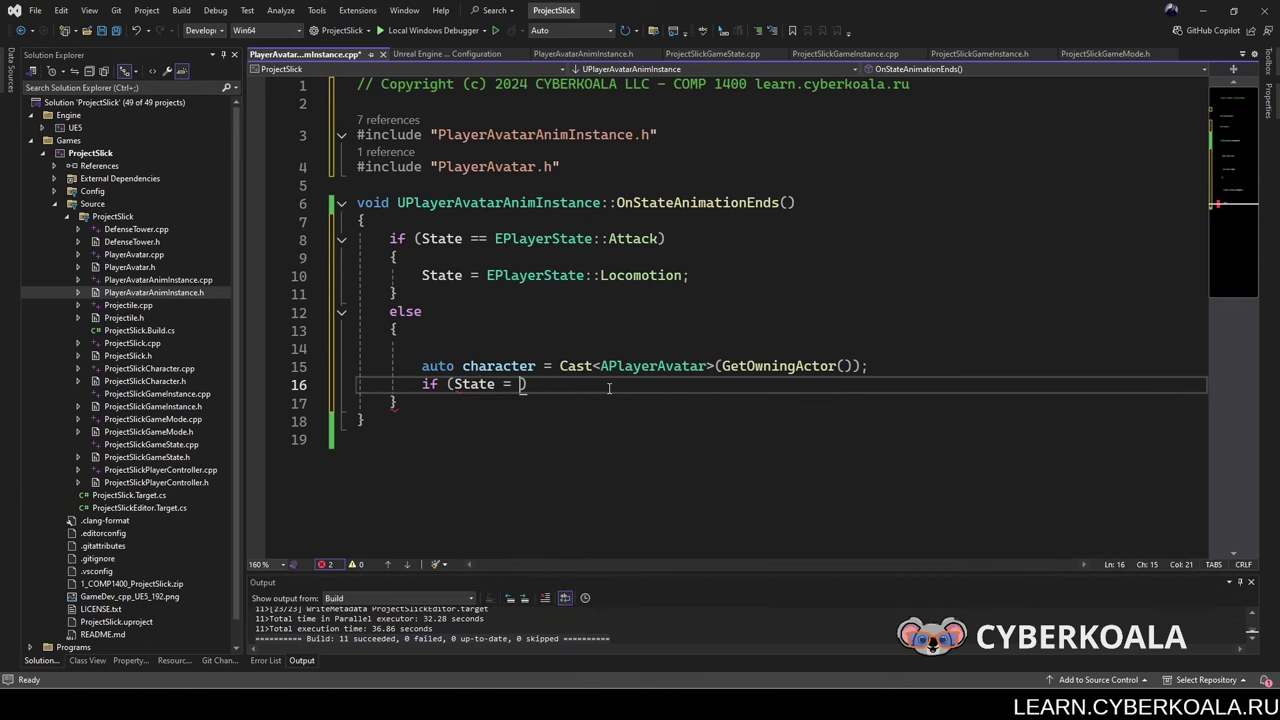
type("= EP")
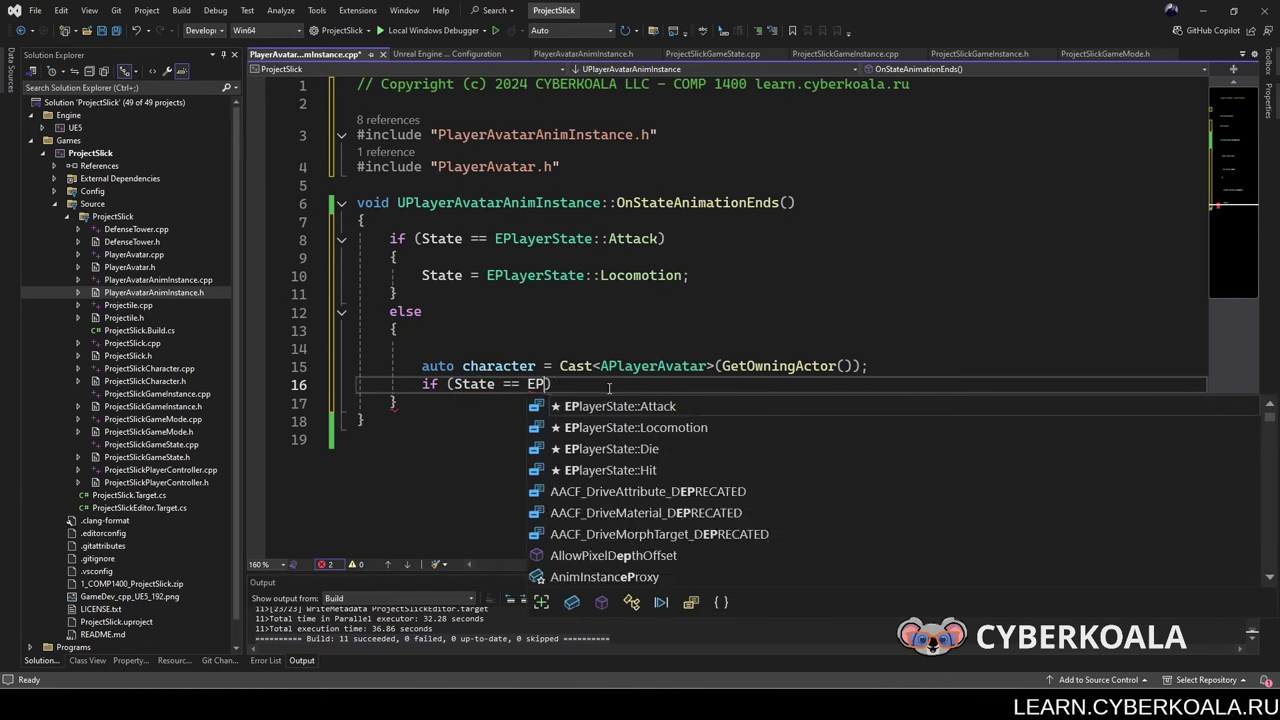
type("l")
key("Down")
key("Down")
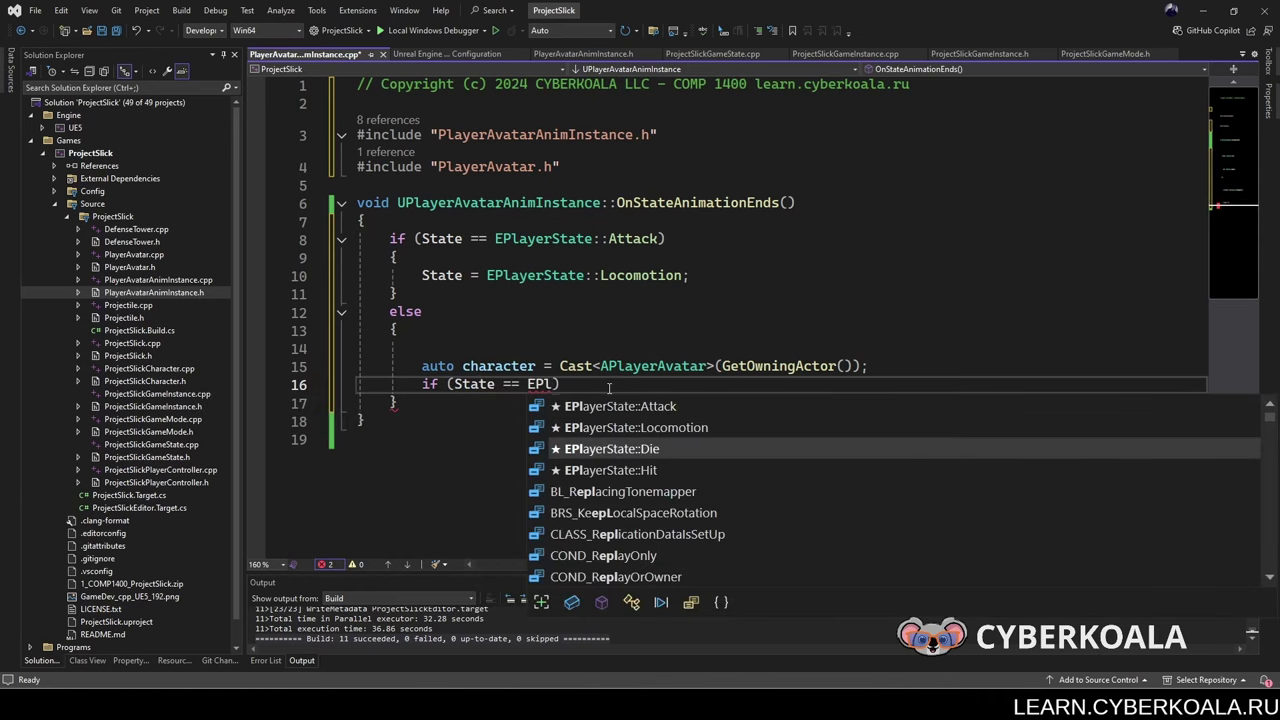
key("Down")
key("Down")
key("Up")
key("Tab")
type(")")
key("Return")
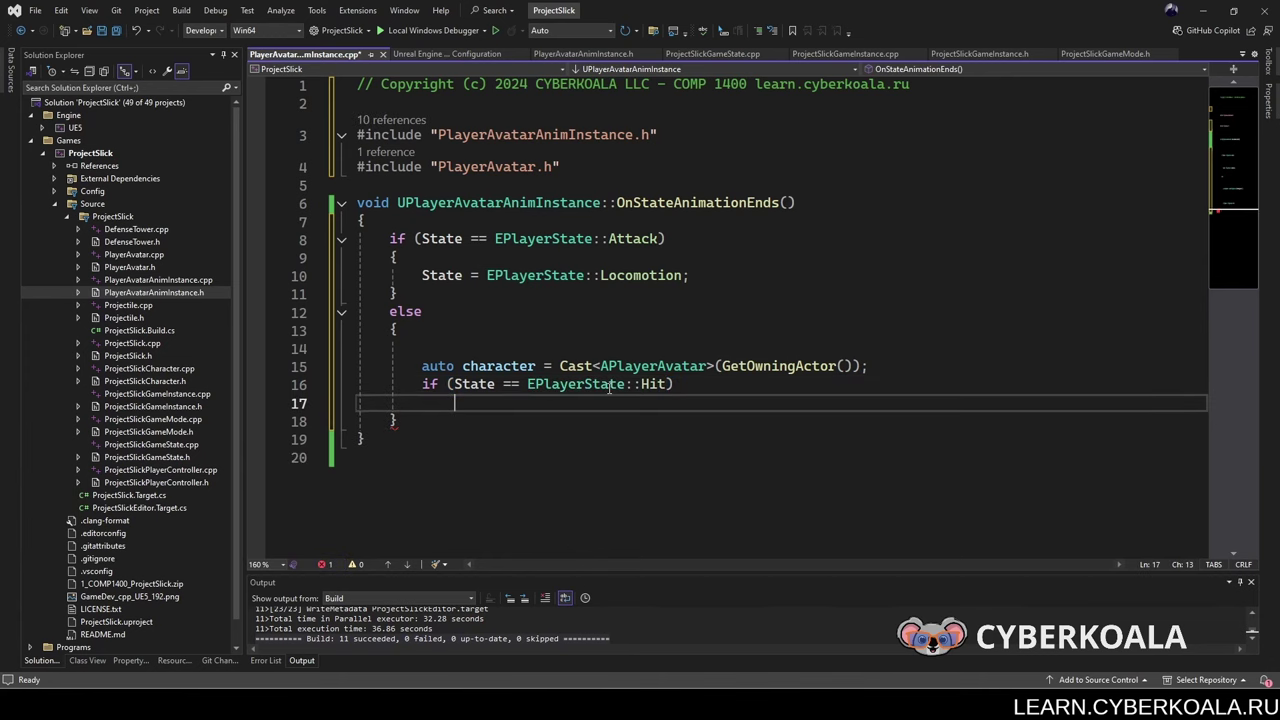
type("{")
key("Return")
type("if")
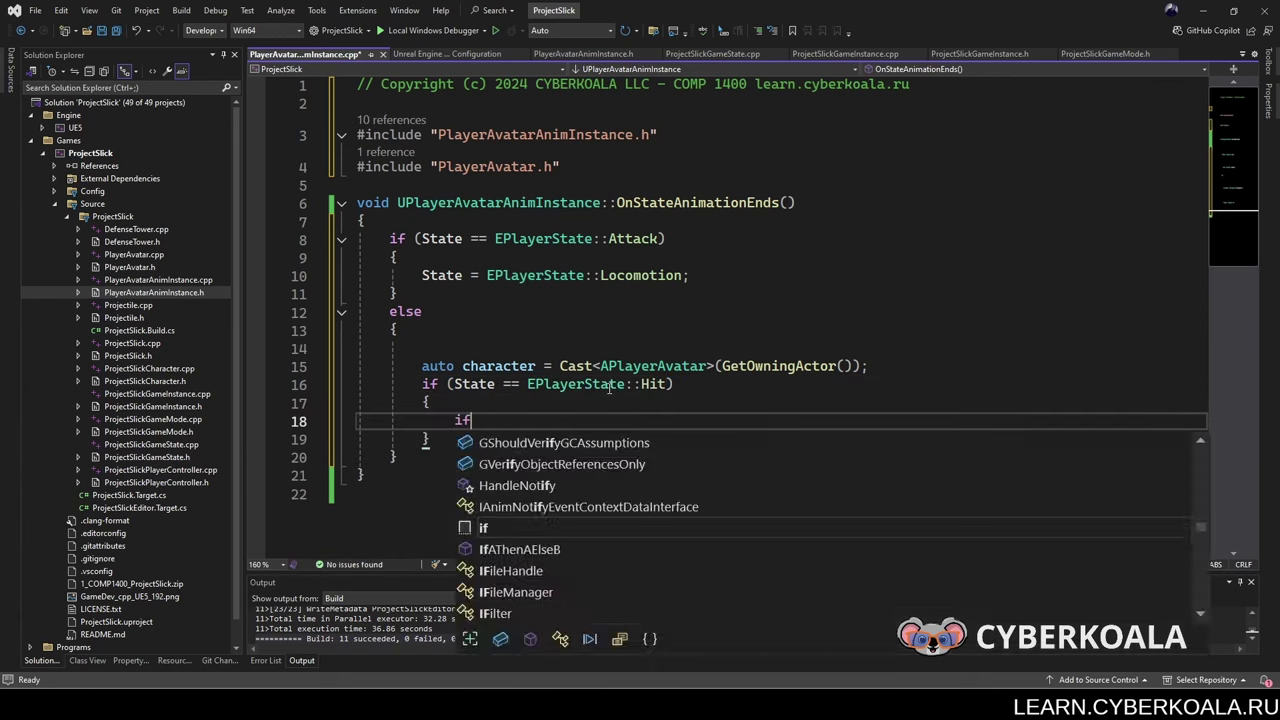
type(" (charac")
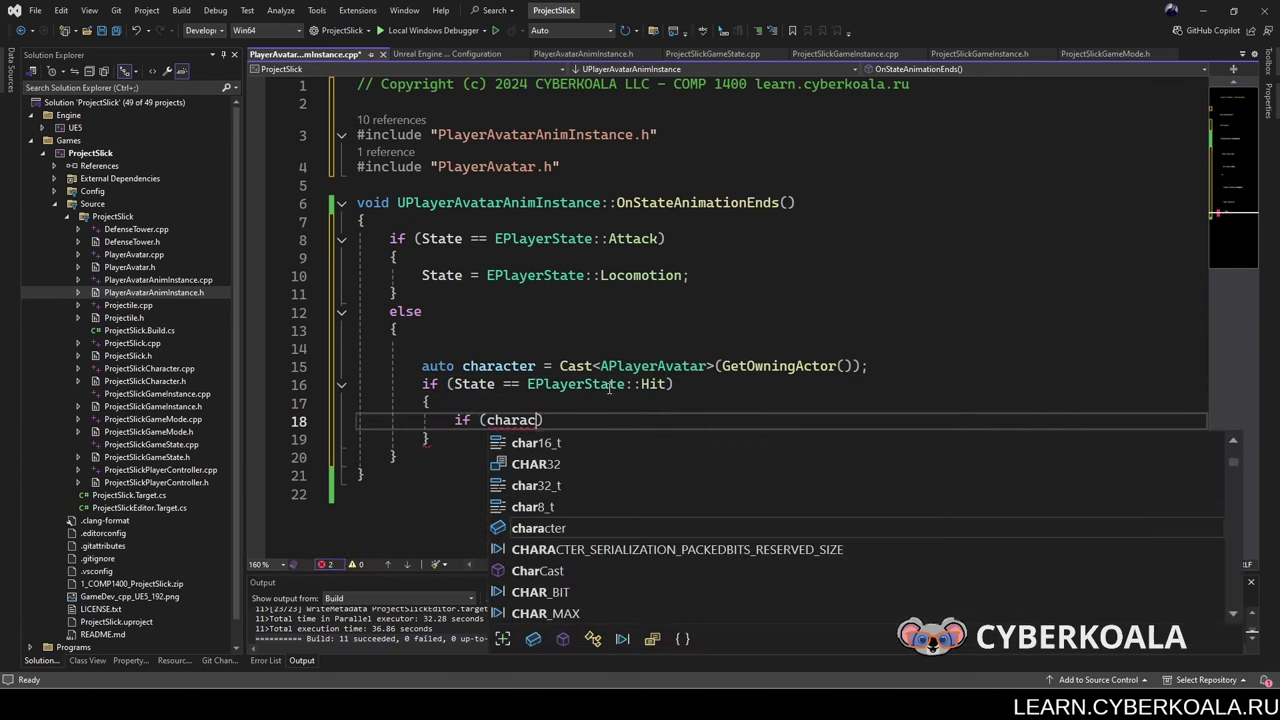
type("ter->")
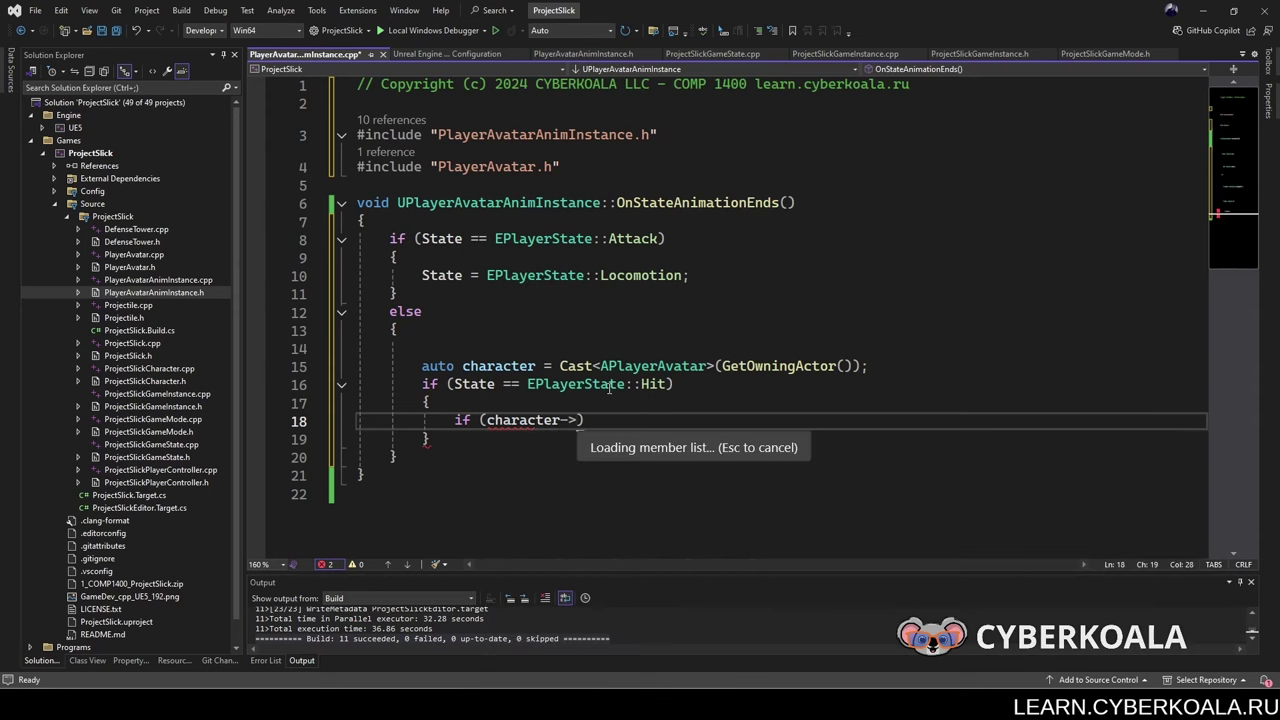
type("Get")
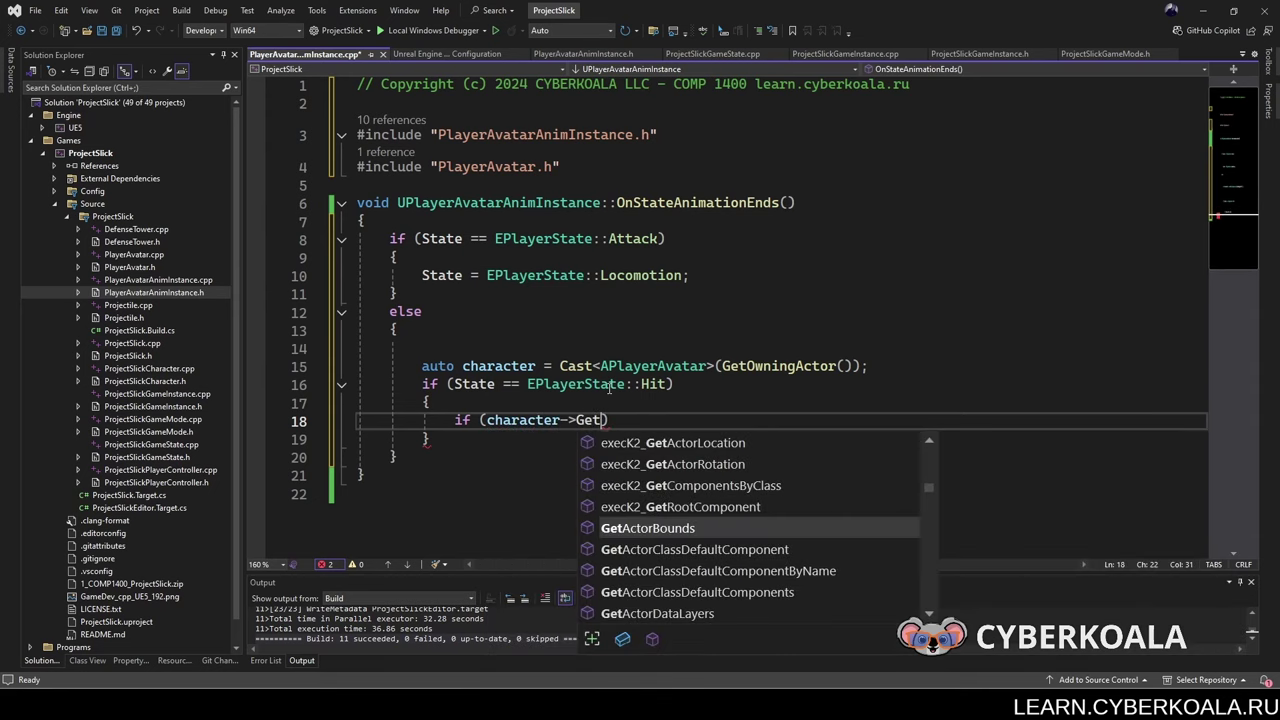
type("HealthPoints")
type("()")
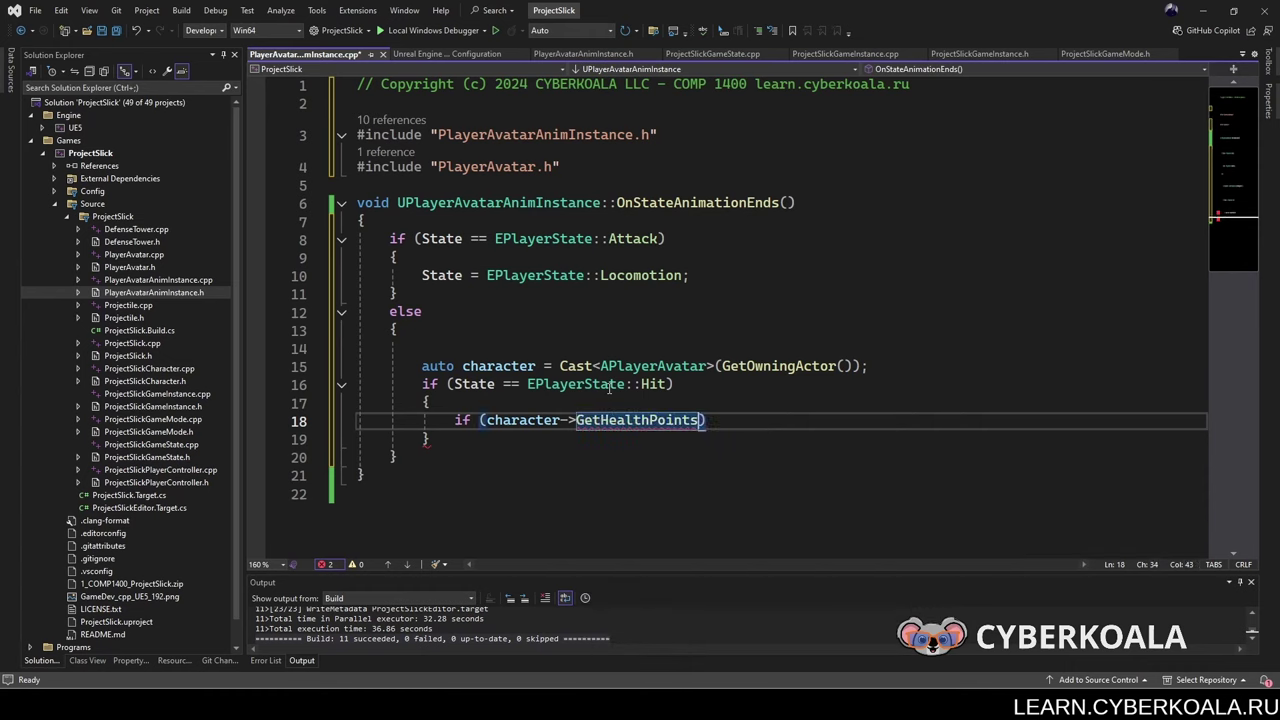
type(" > 0.f")
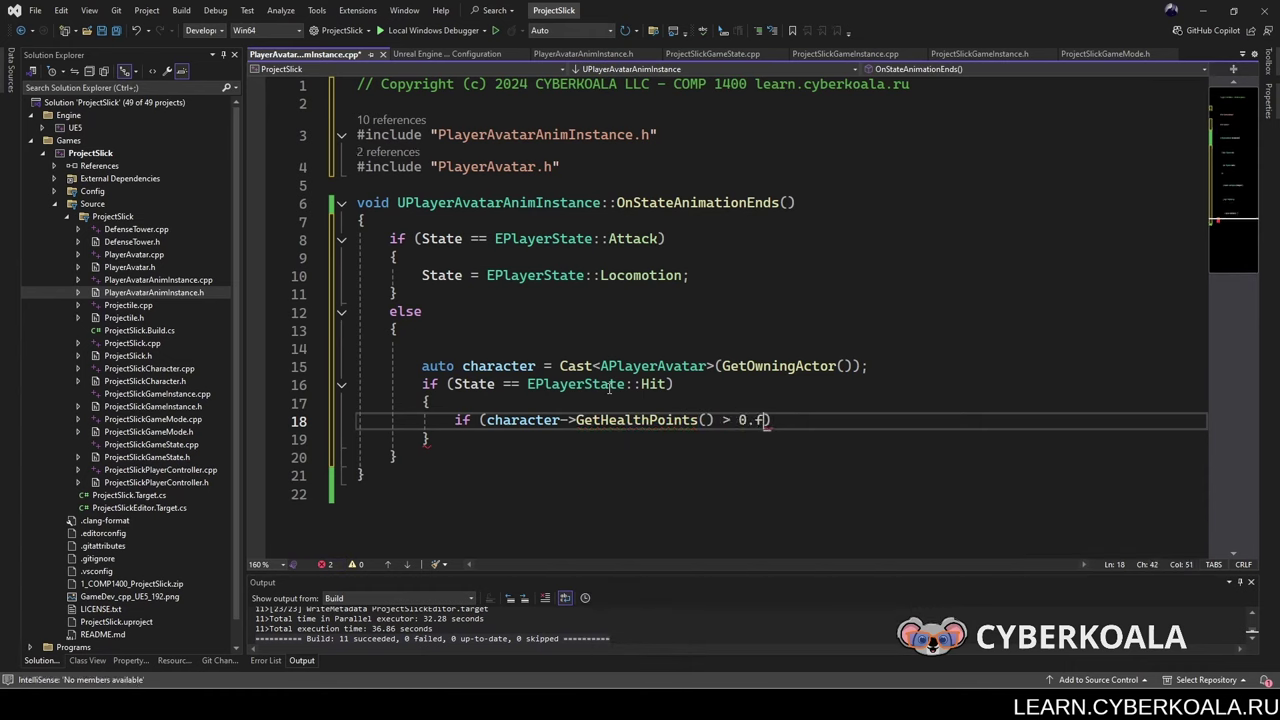
key("BackSpace")
key("BackSpace")
key("BackSpace")
type(".0f")
type(")")
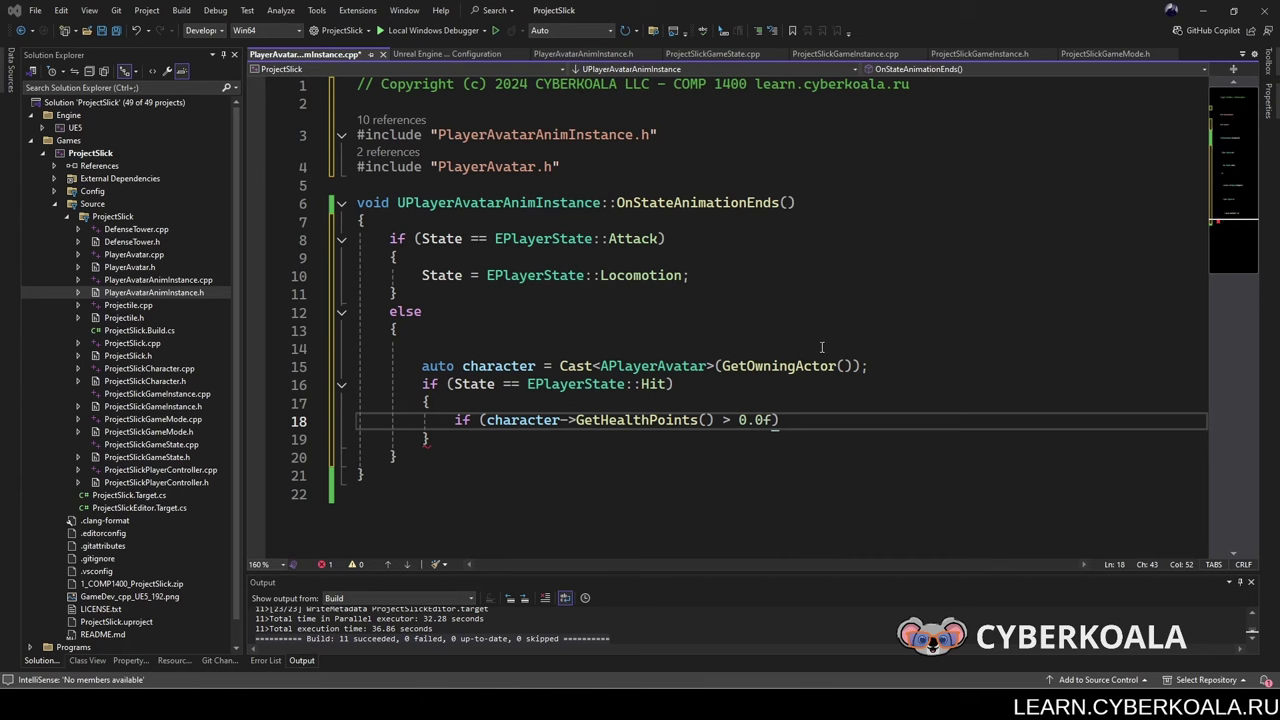
Step: Inside the health check, set State = EPlayerState::Locomotion;
left_click(828, 427)
key("Return")
type("{")
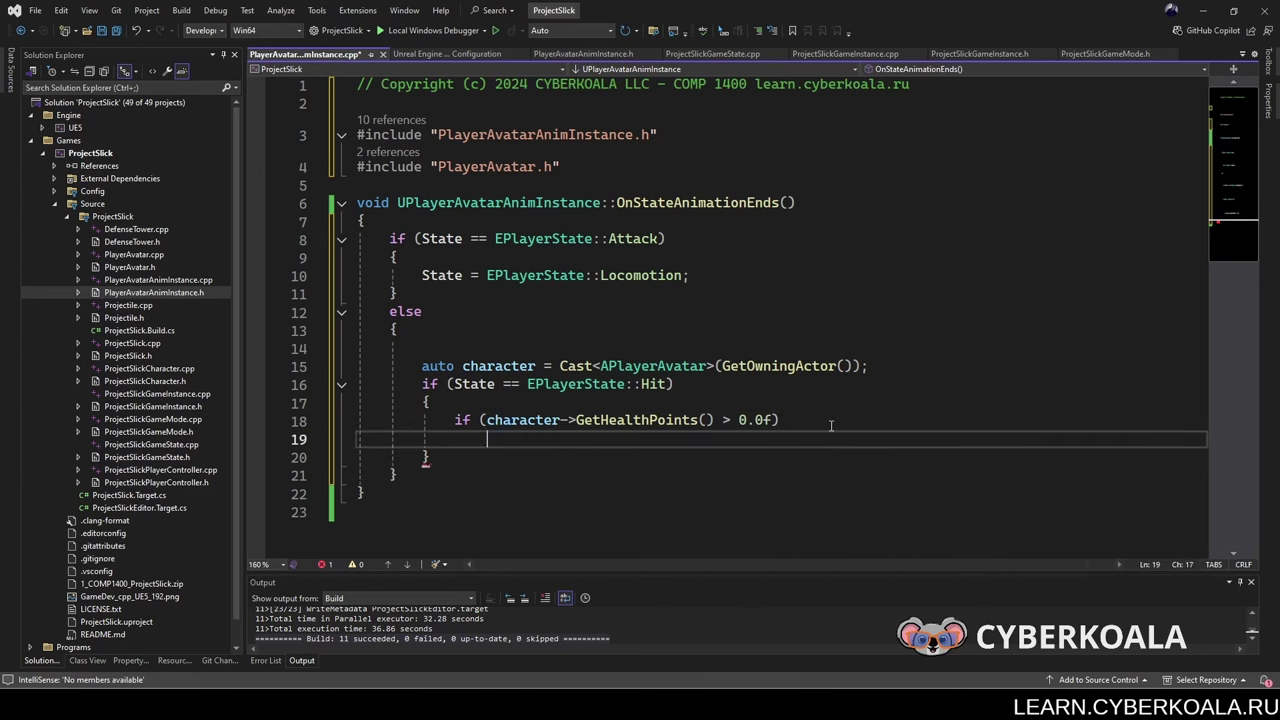
key("Return")
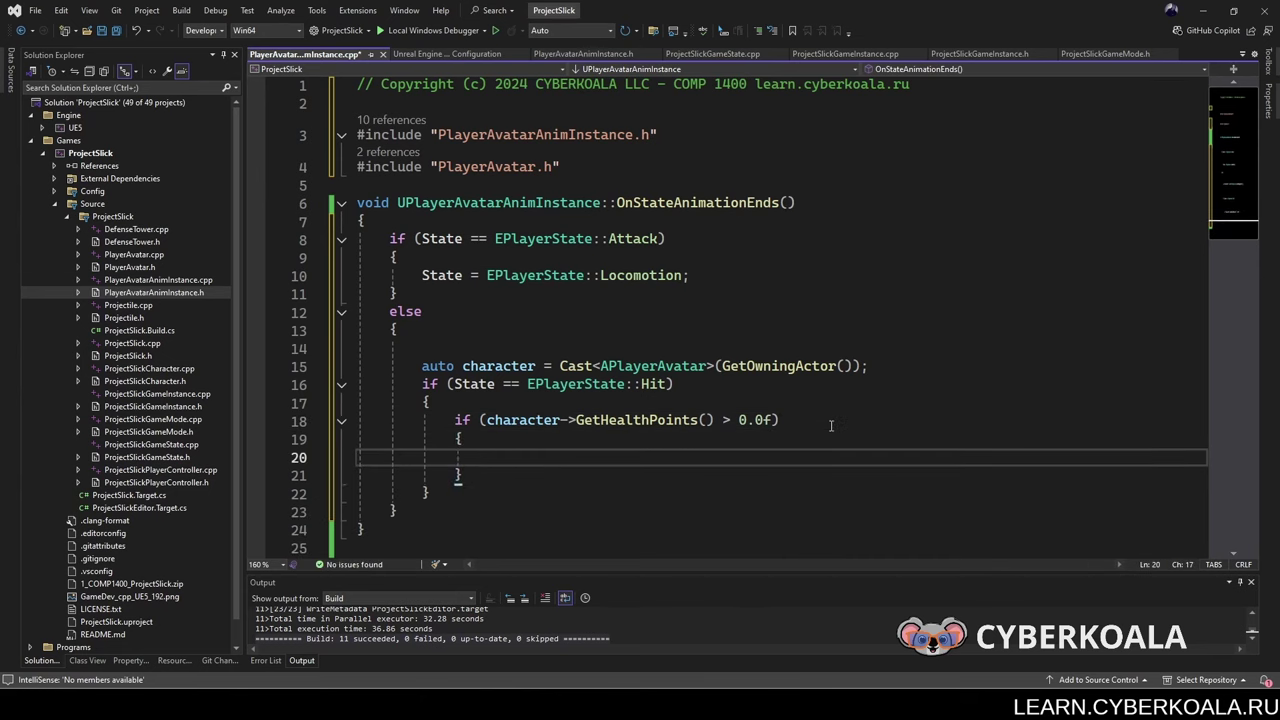
type("State")
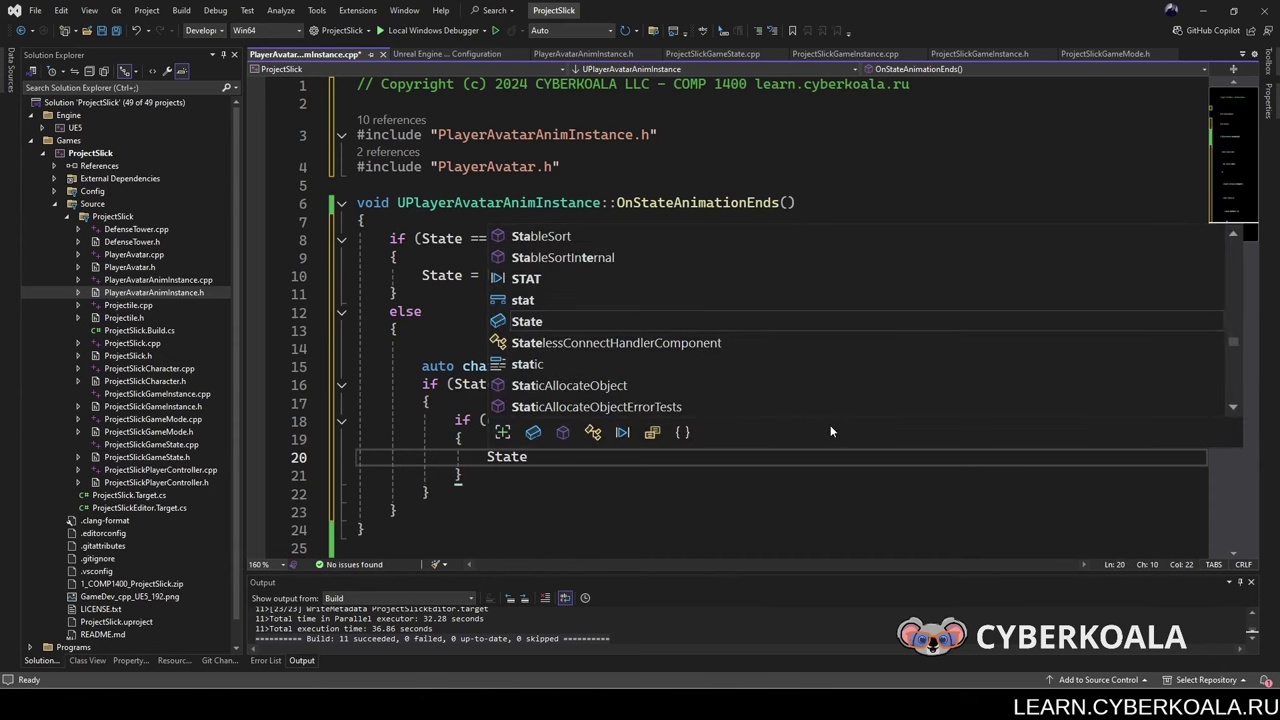
type(" = EPlaye")
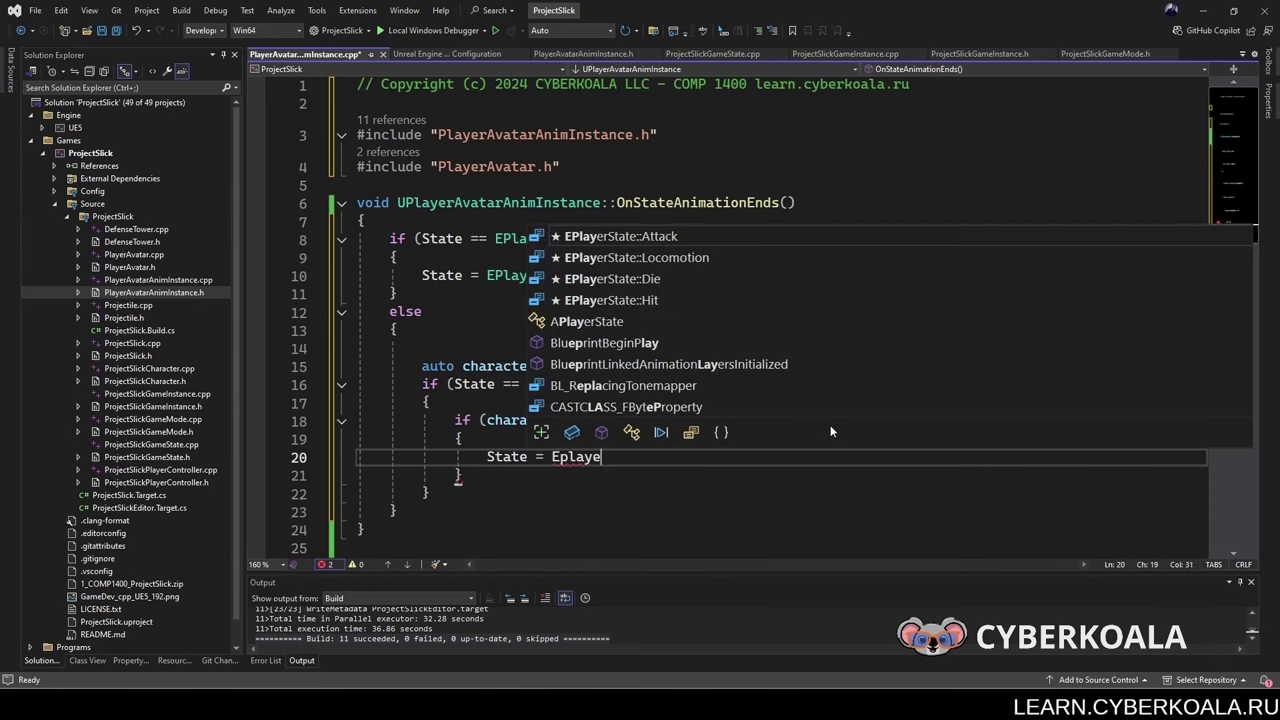
type("r")
key("Down")
key("Tab")
type(";'")
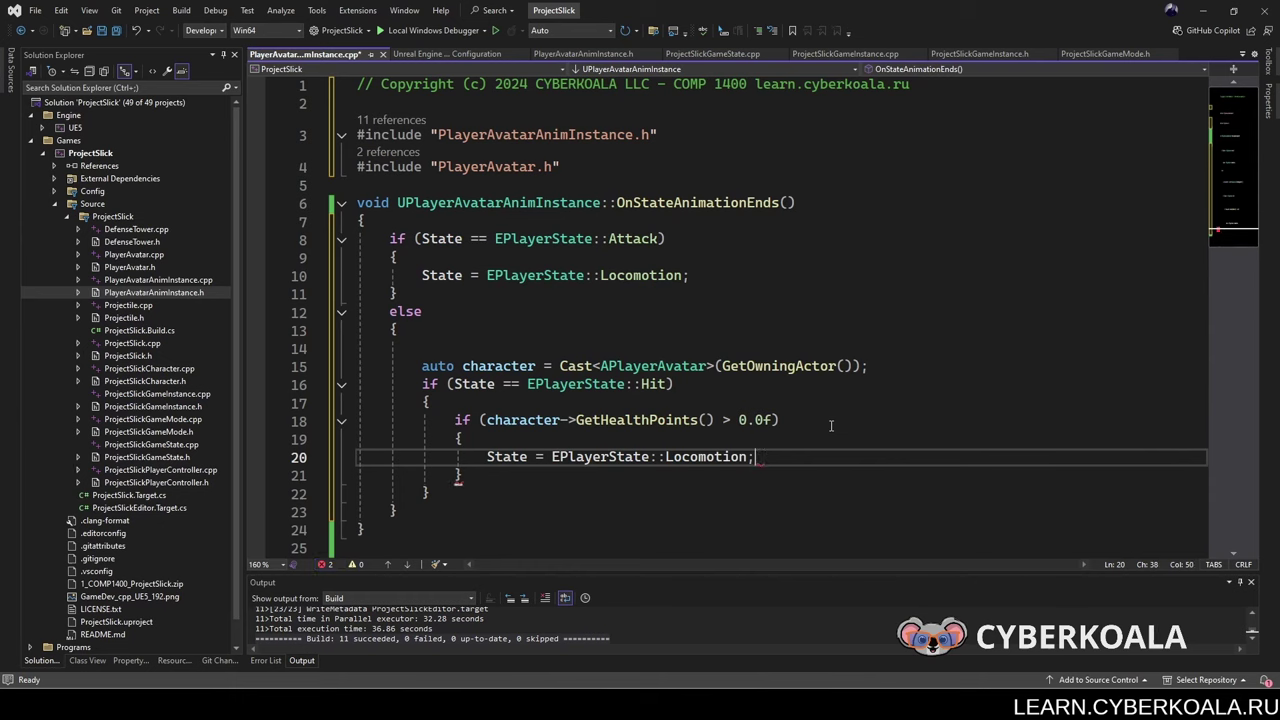
key("Down")
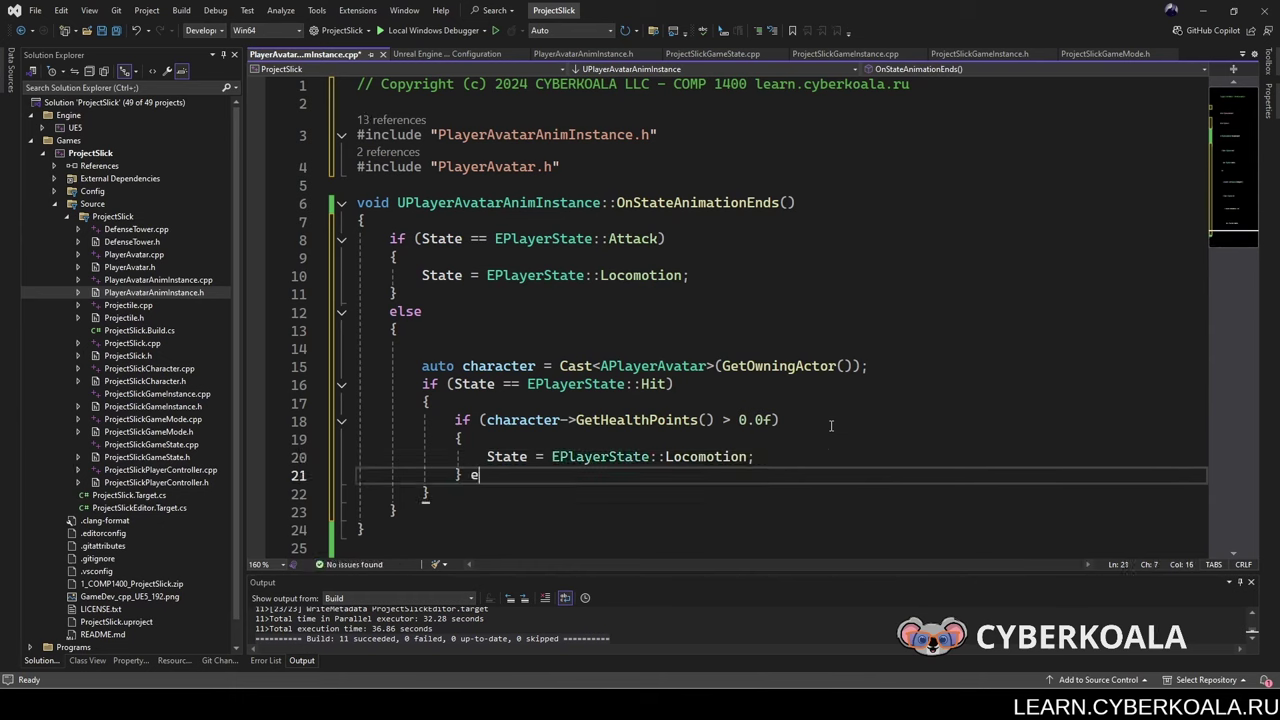
Step: Add an else block that sets State = EPlayerState::Die; by reusing the copied assignment
type("lse")
key("Tab")
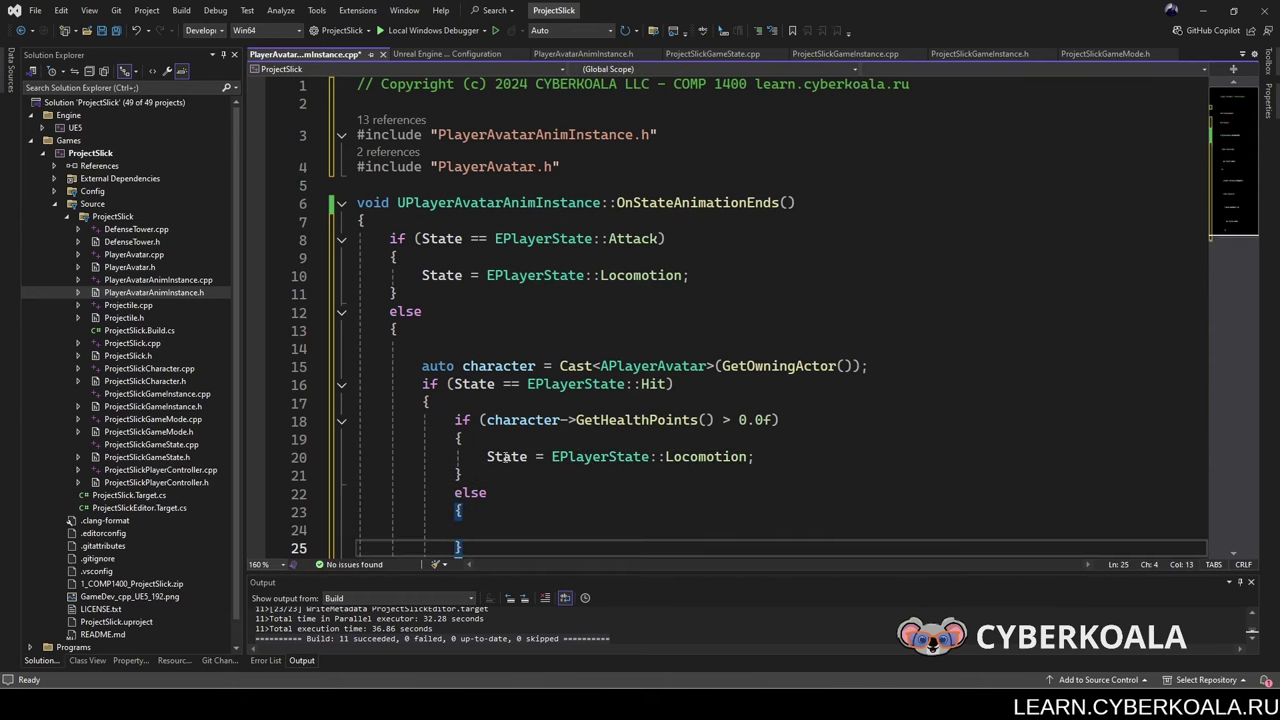
left_click_drag(487, 456, 665, 456)
key("ctrl+c")
scroll(620, 420, "down", 2)
left_click(560, 367)
key("ctrl+v")
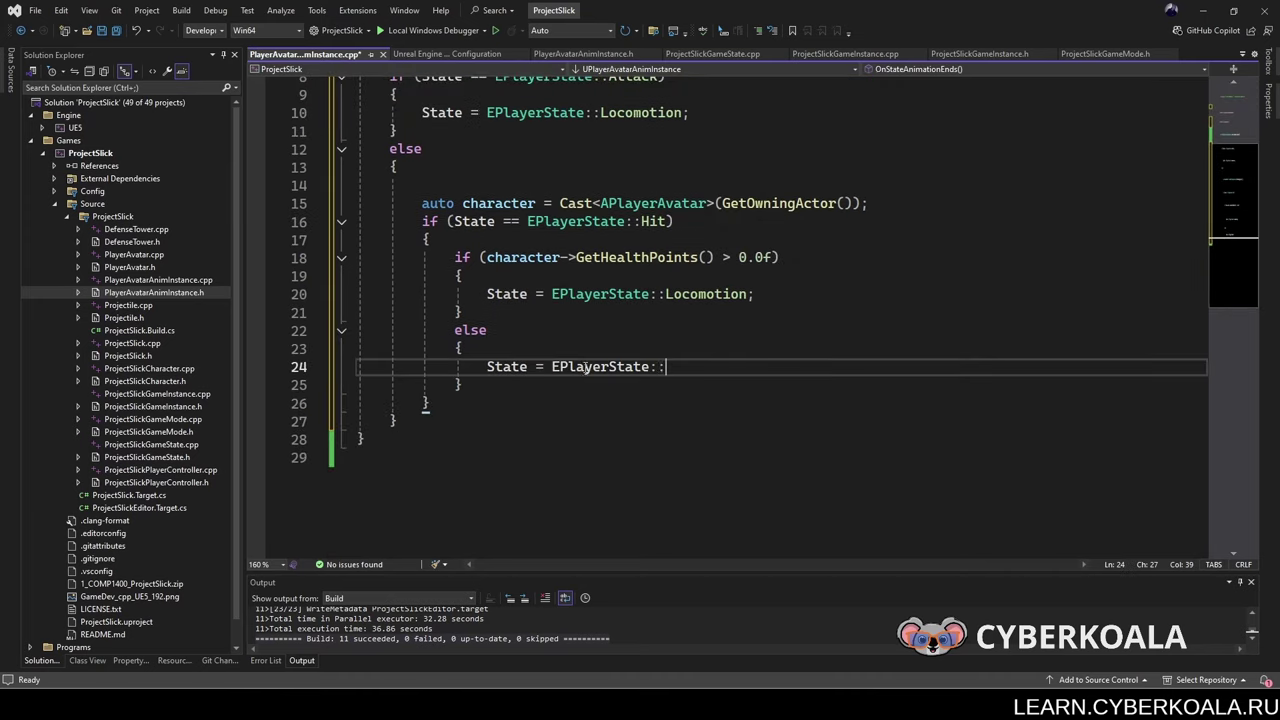
type("Die")
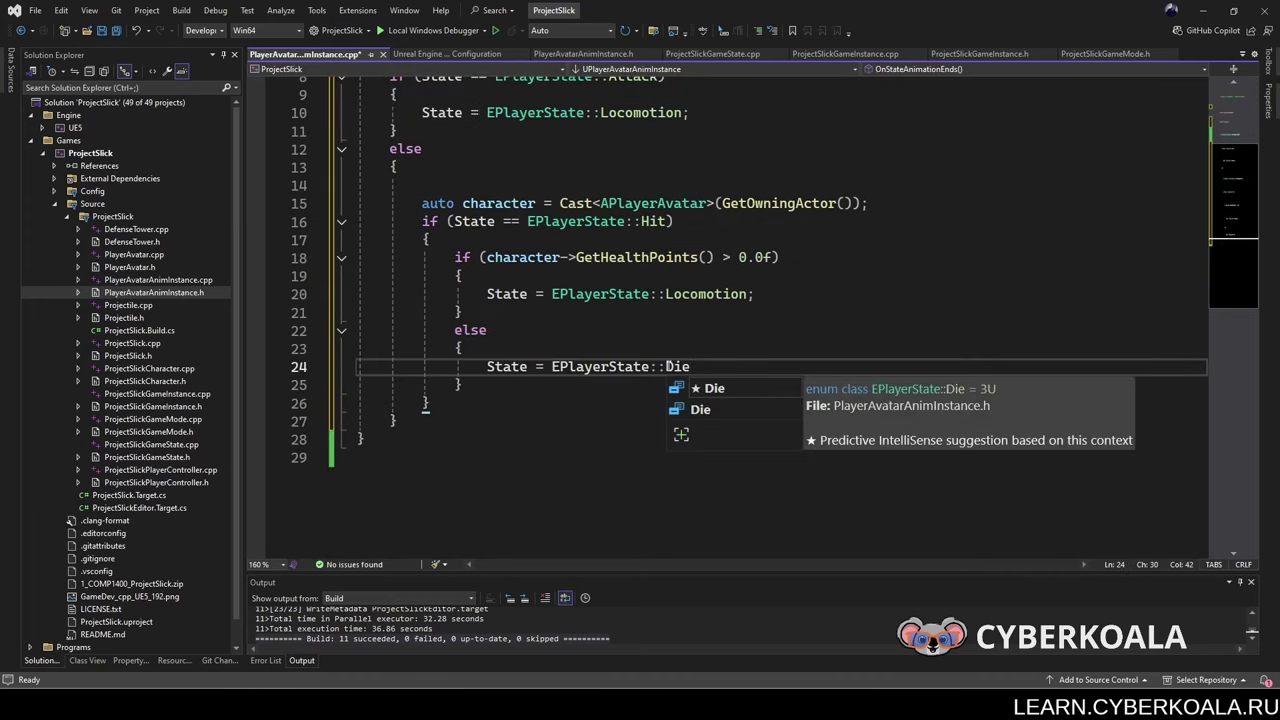
left_click(559, 405)
left_click(732, 364)
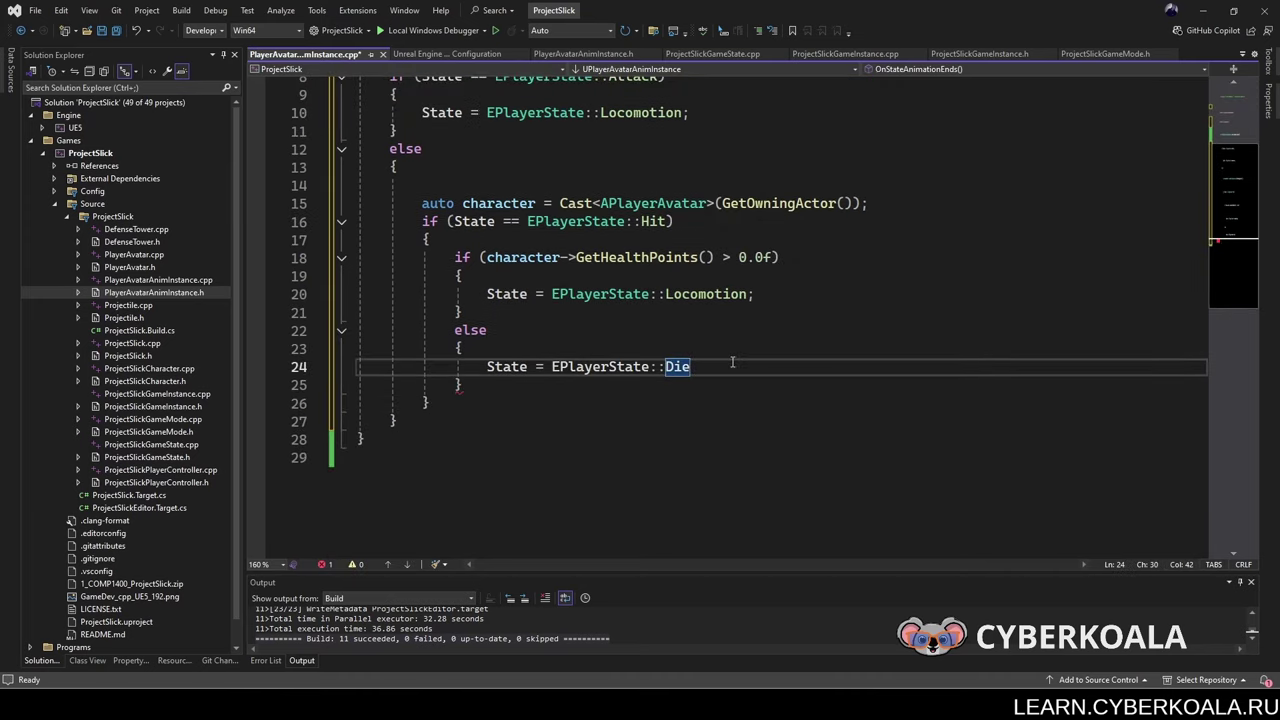
type("';")
key("Down")
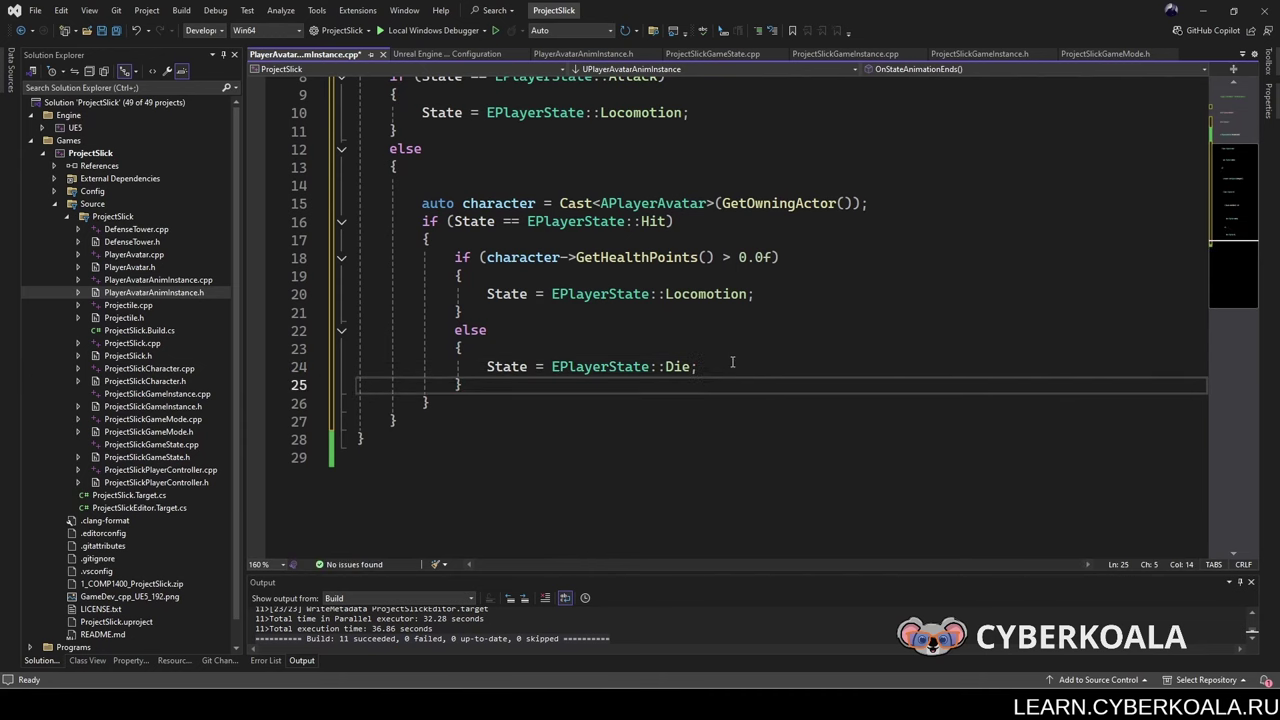
key("Down")
Step: Add an else if (State == EPlayerState::Die) branch holding a // TODO comment
type("e ")
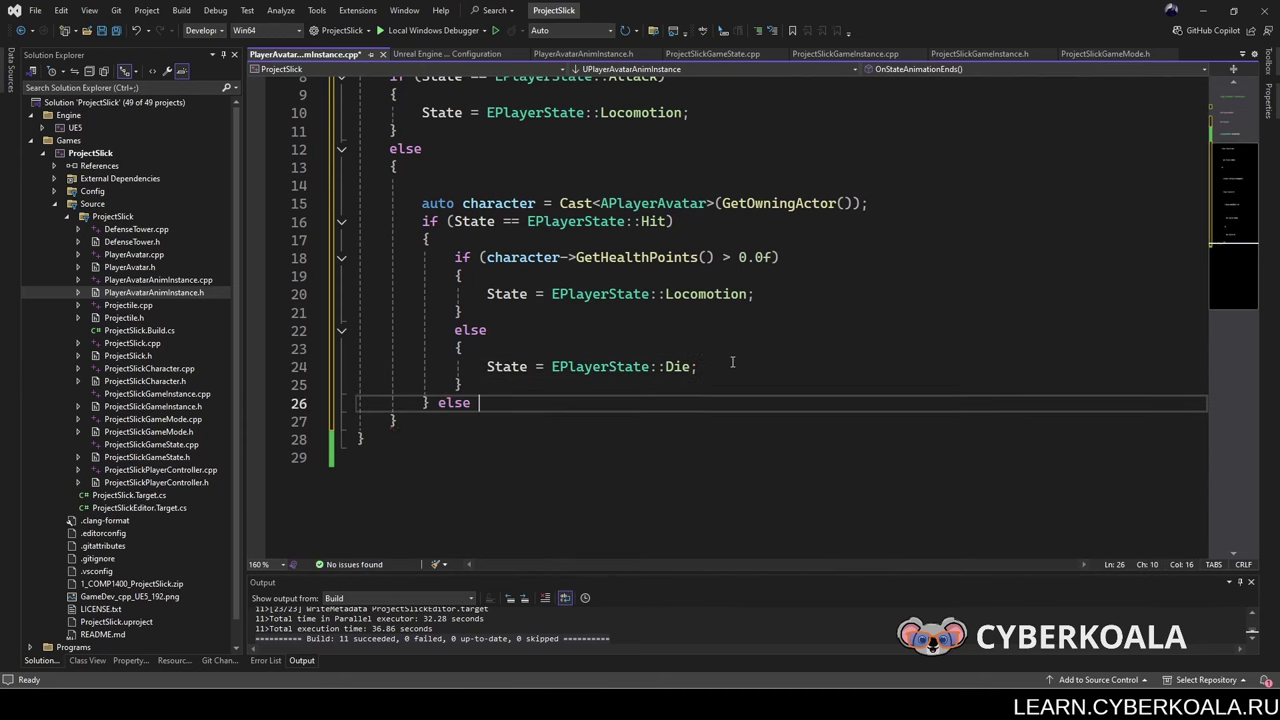
type("if (")
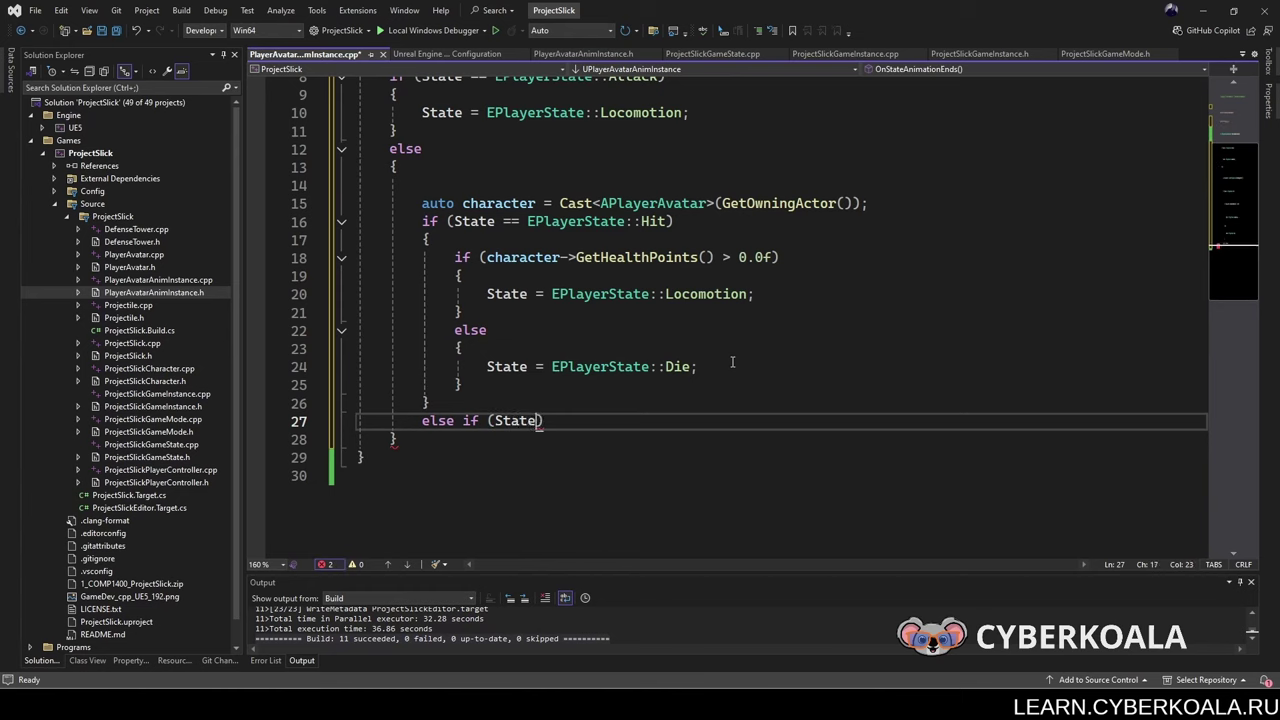
type("State == State = EPlayerState::")
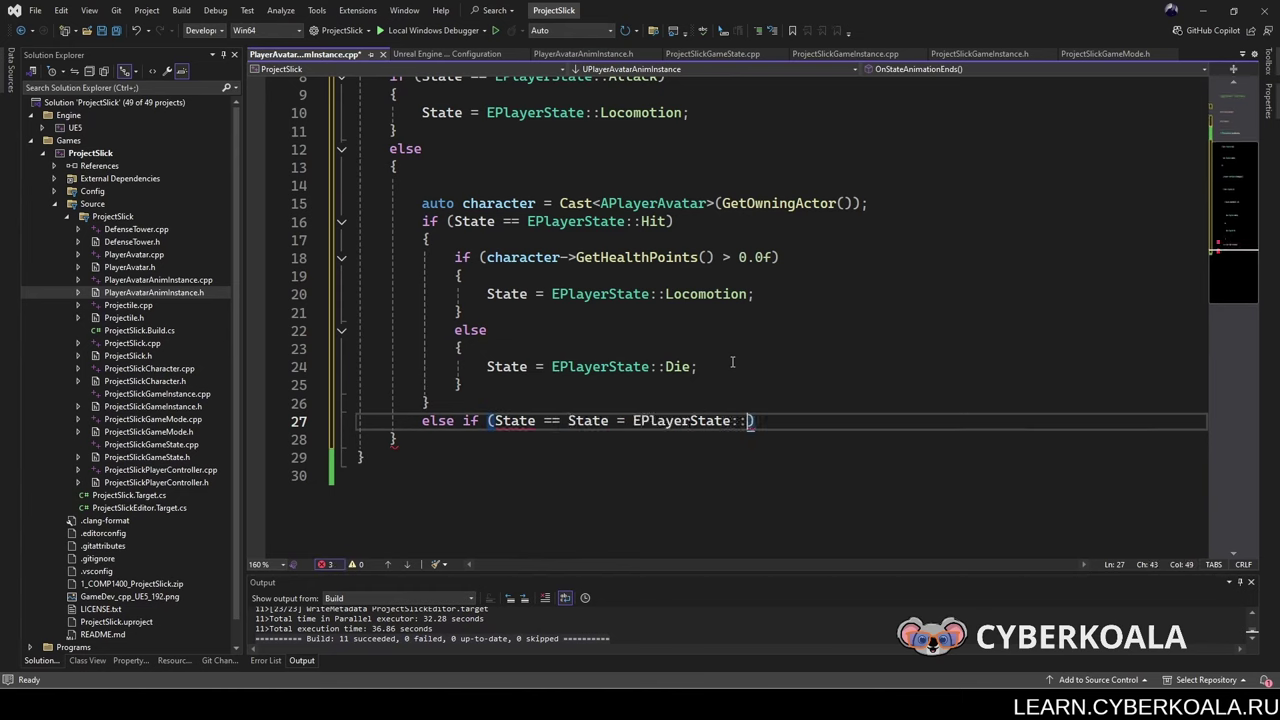
left_click_drag(566, 420, 632, 420)
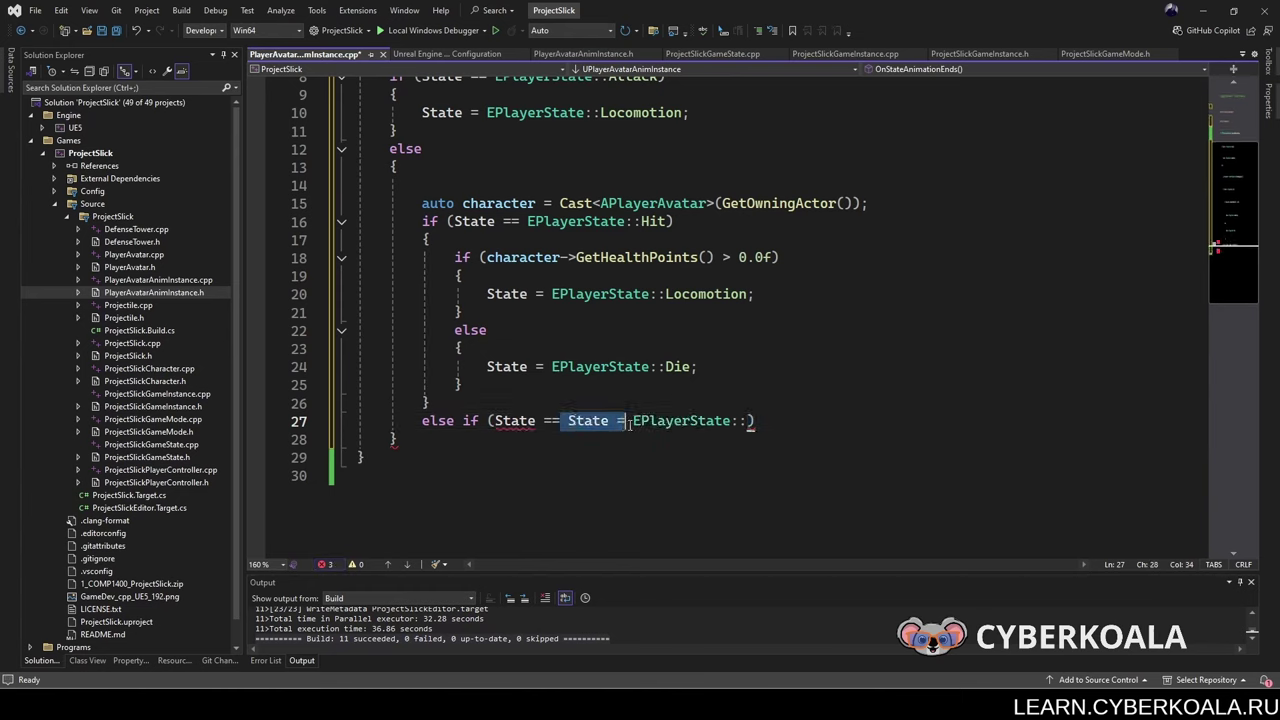
key("BackSpace")
left_click(676, 367)
left_click(676, 421)
type("Die)")
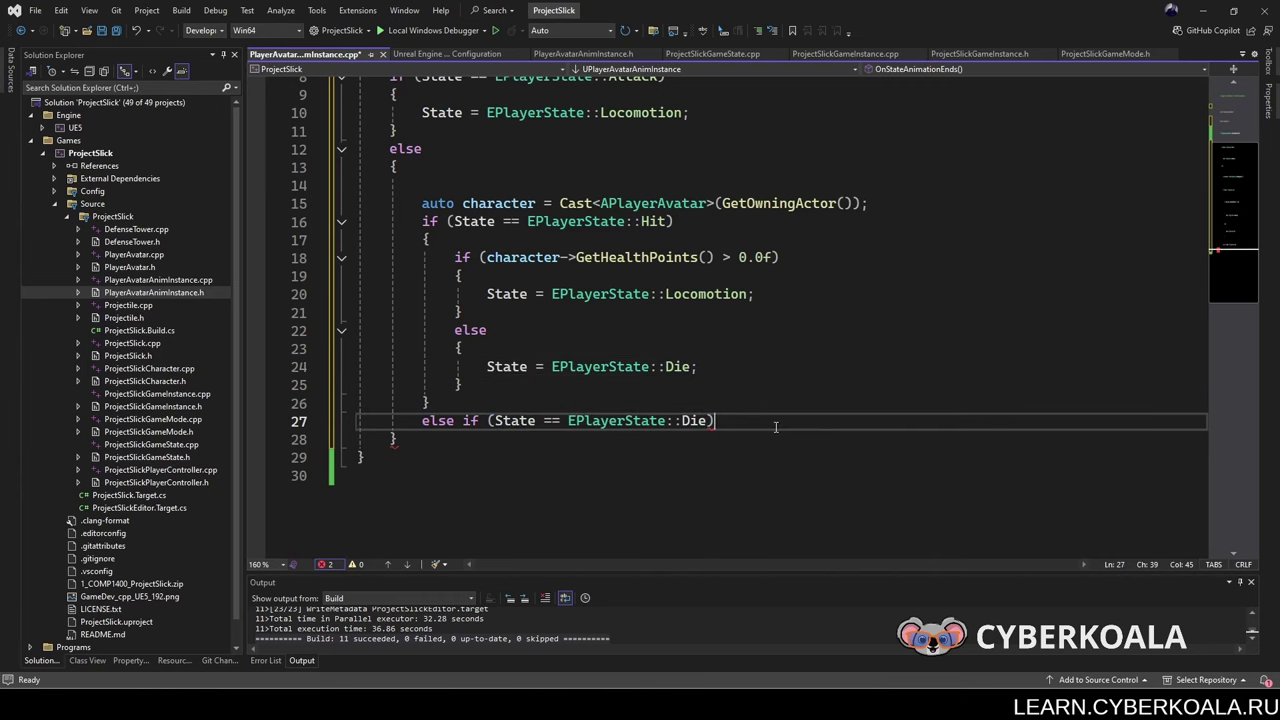
key("Return")
type("{")
key("Return")
type("//")
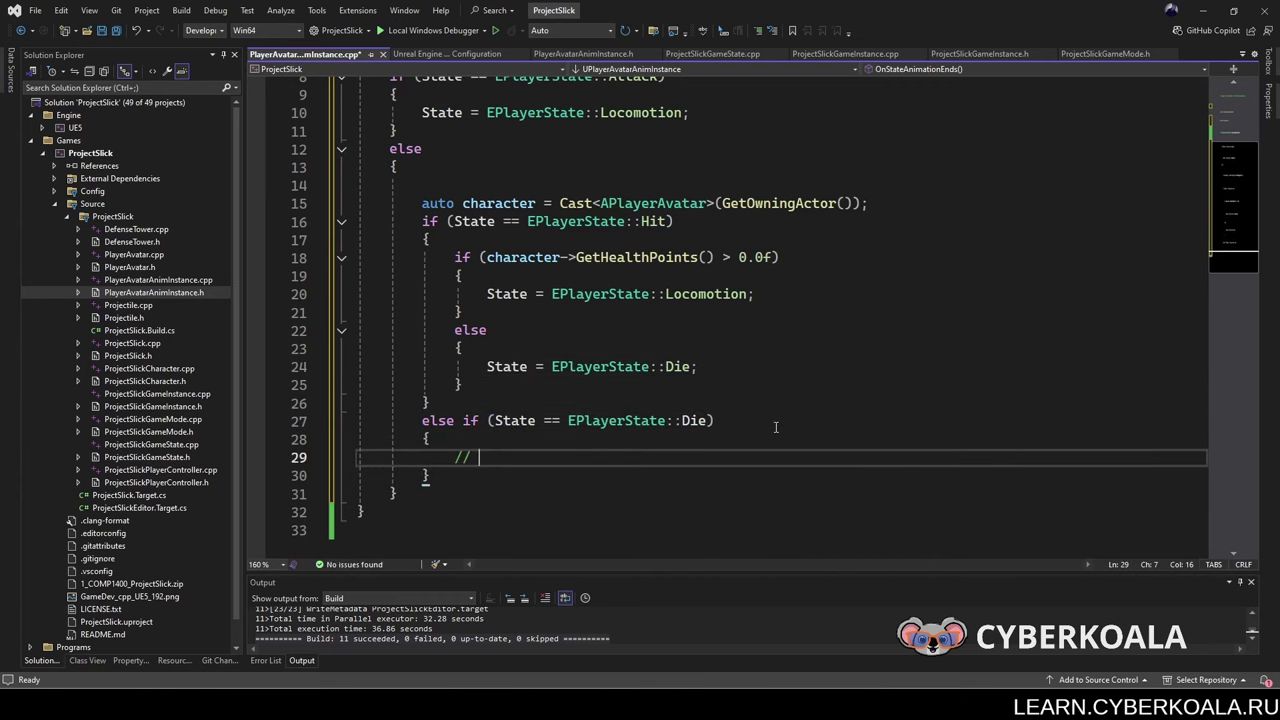
type(" TODO:")
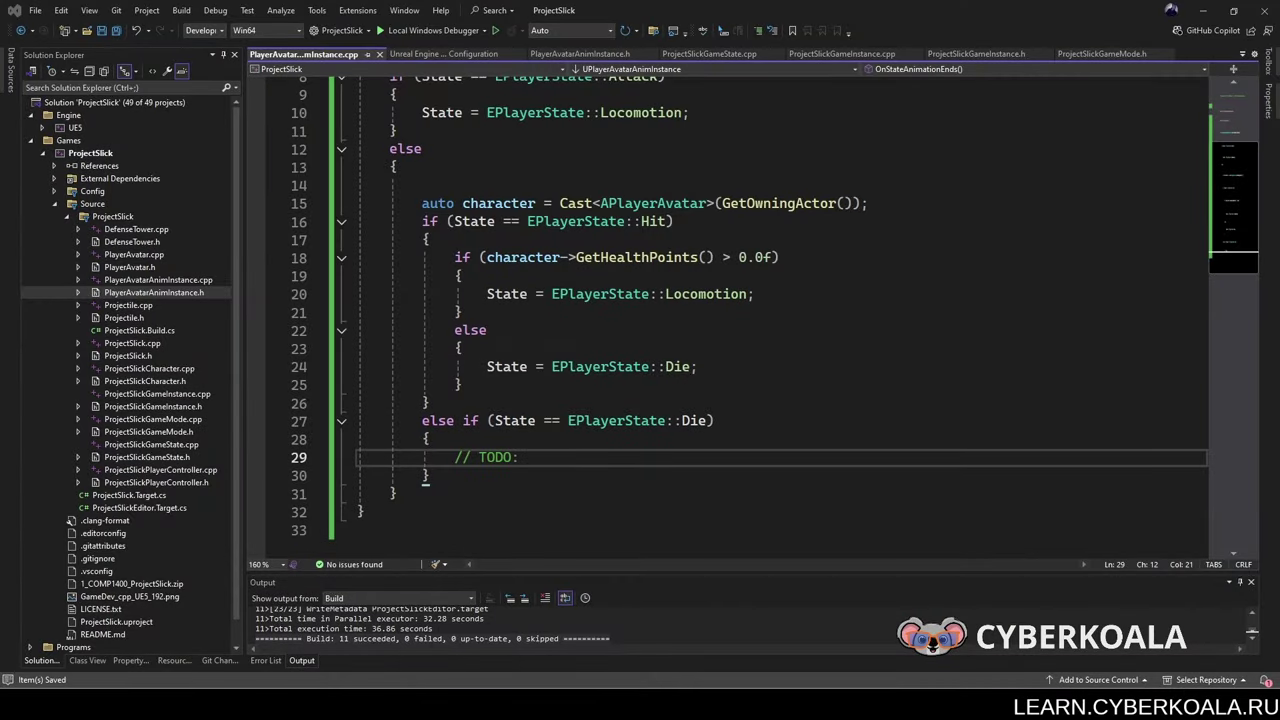
key("Down")
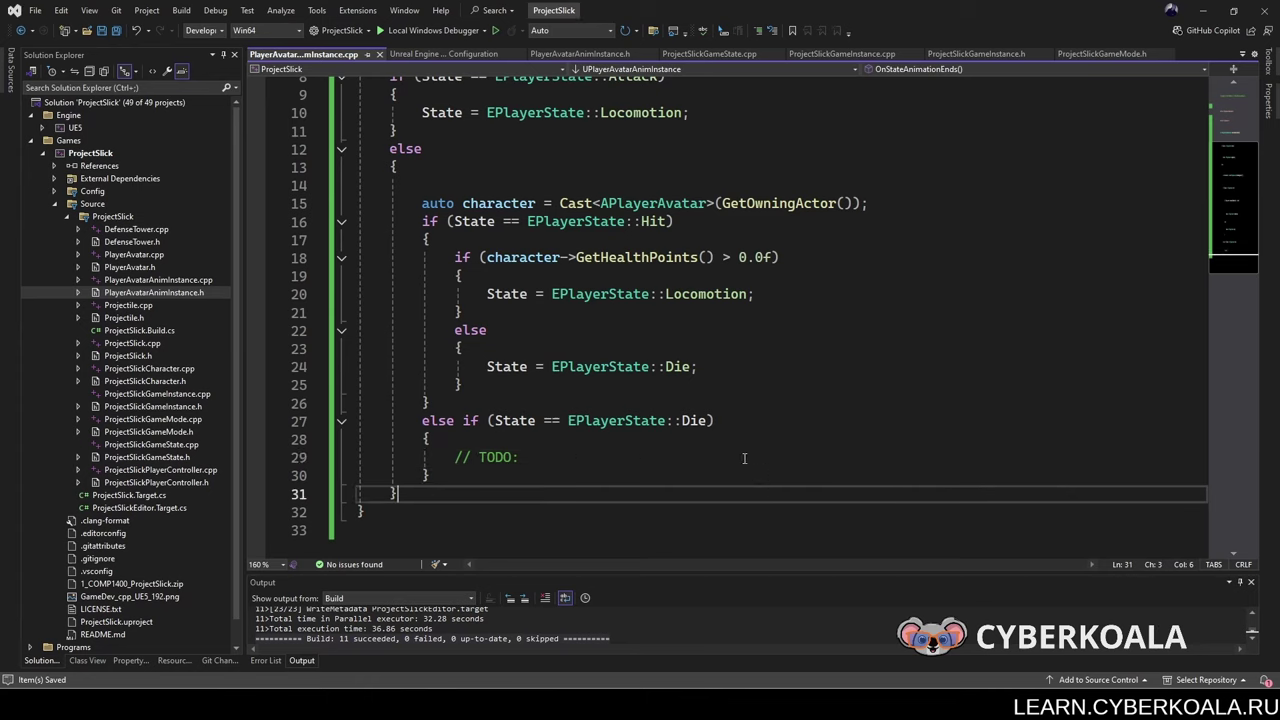
key("Down")
scroll(493, 360, "down", 1)
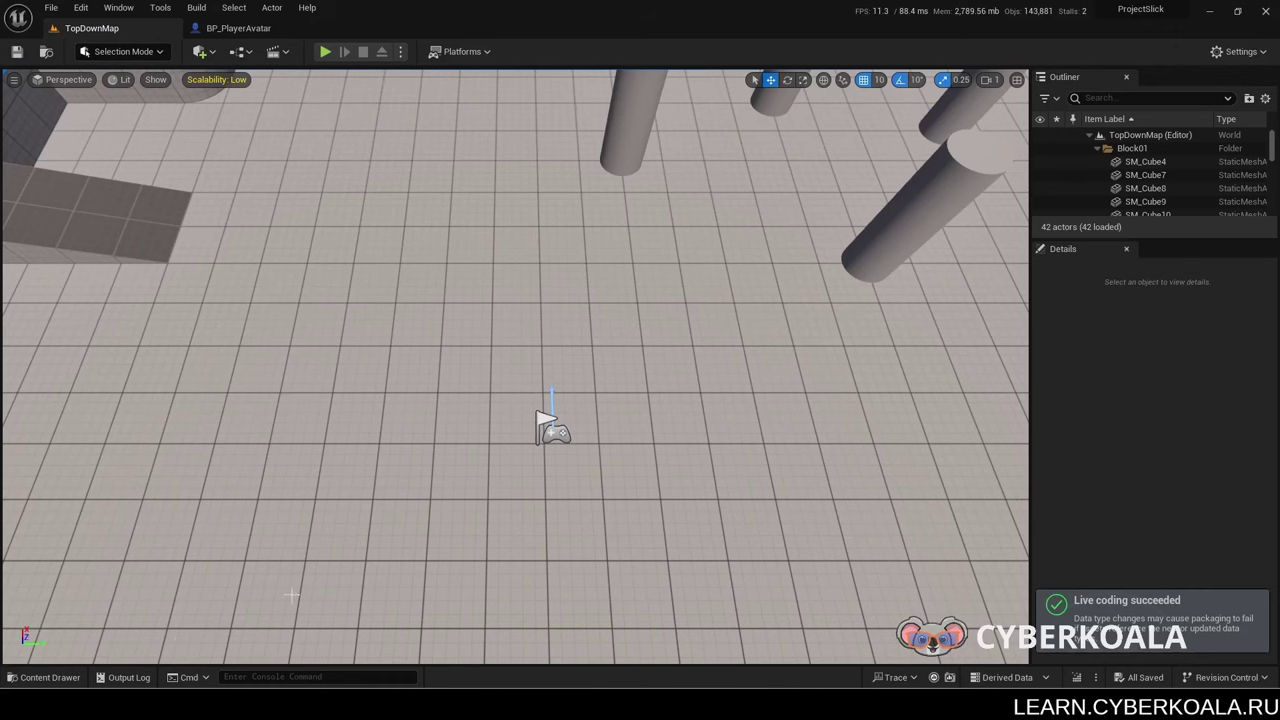
Step: Browse the Content Drawer to the MainHero character folder
left_click(75, 675)
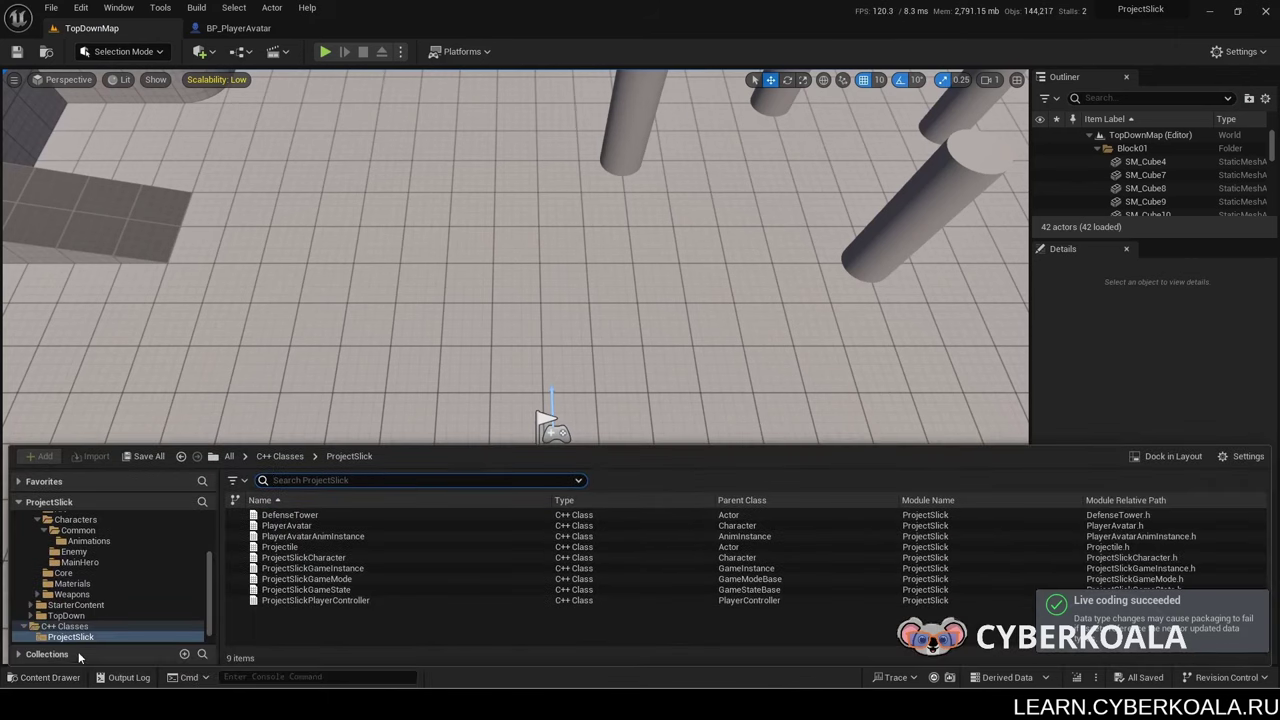
scroll(96, 568, "up", 2)
left_click(96, 561)
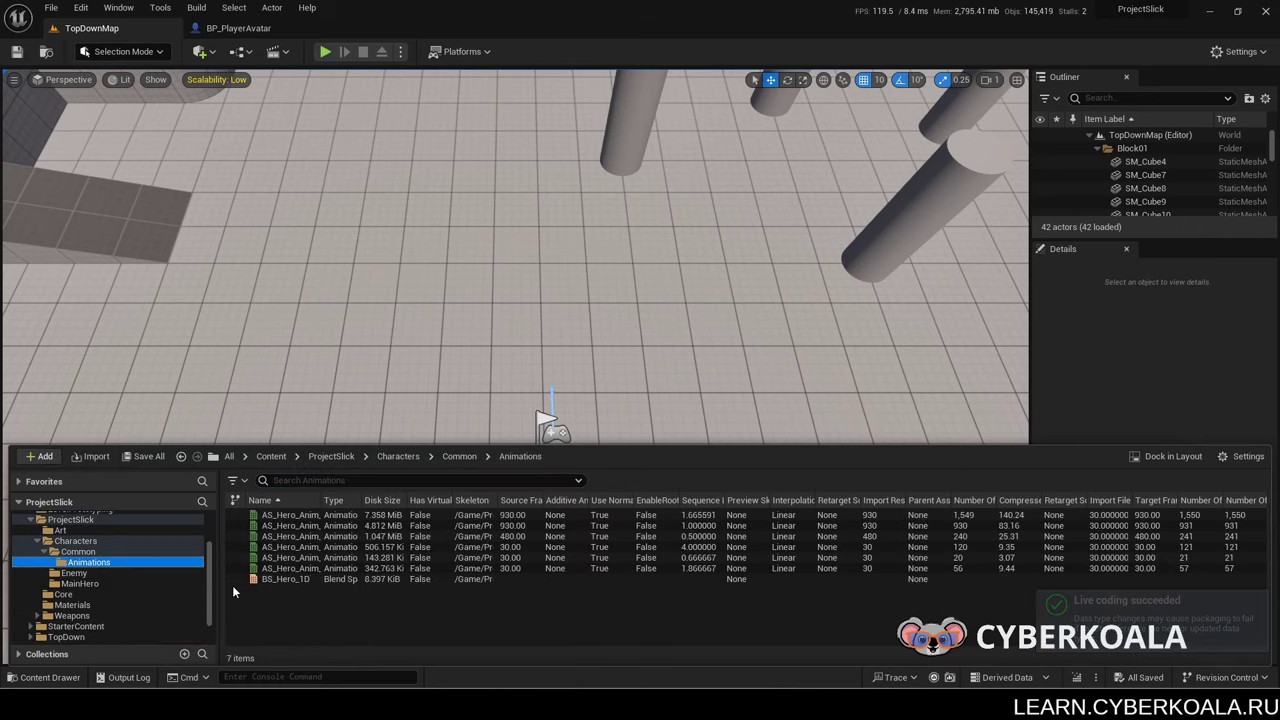
left_click(156, 551)
left_click(186, 584)
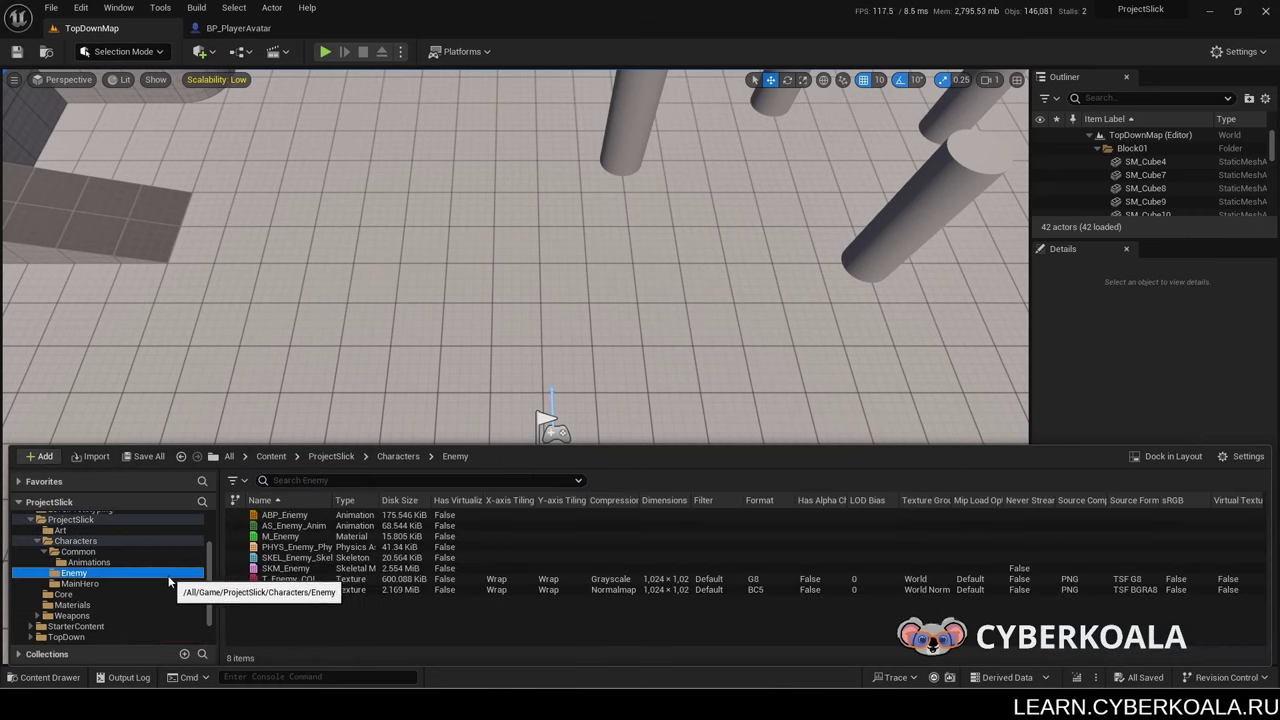
Step: Create an Animation Blueprint on SKEL_Hero_Skeleton with parent PlayerAvatarAnimInstance, named APB_PlayerAvatar
right_click(366, 612)
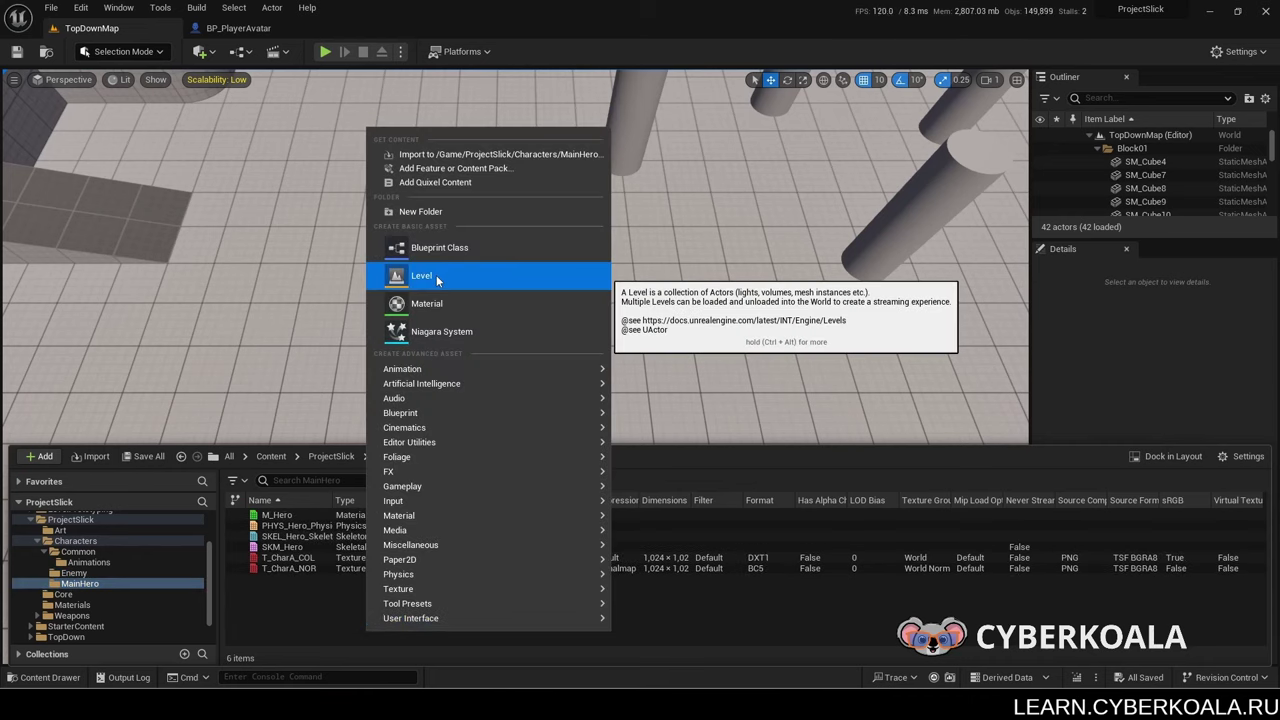
mouse_move(532, 369)
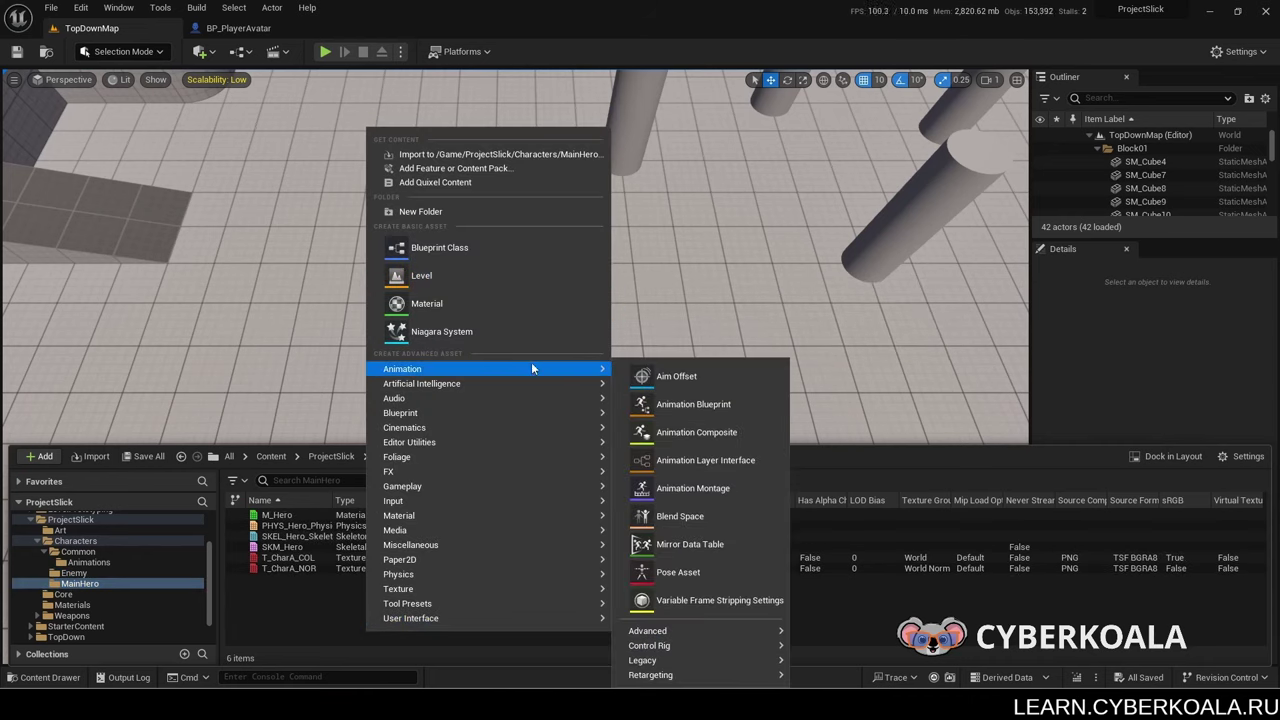
left_click(694, 404)
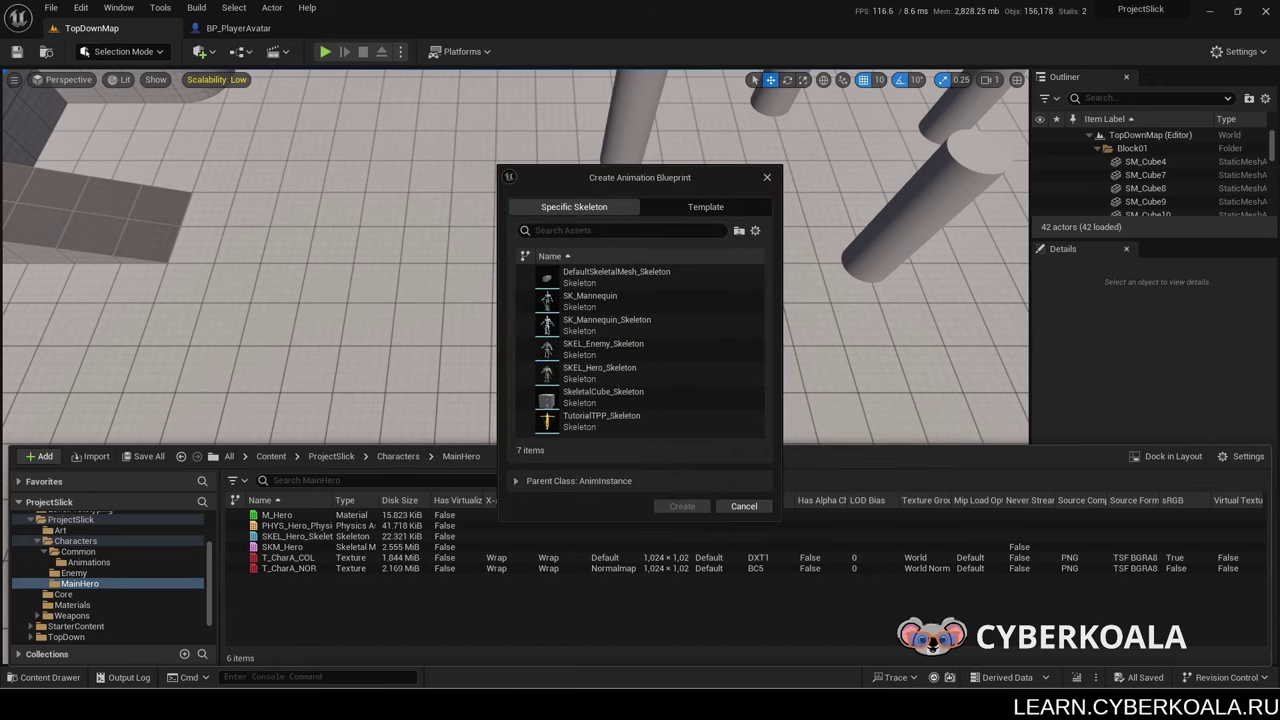
left_click(664, 371)
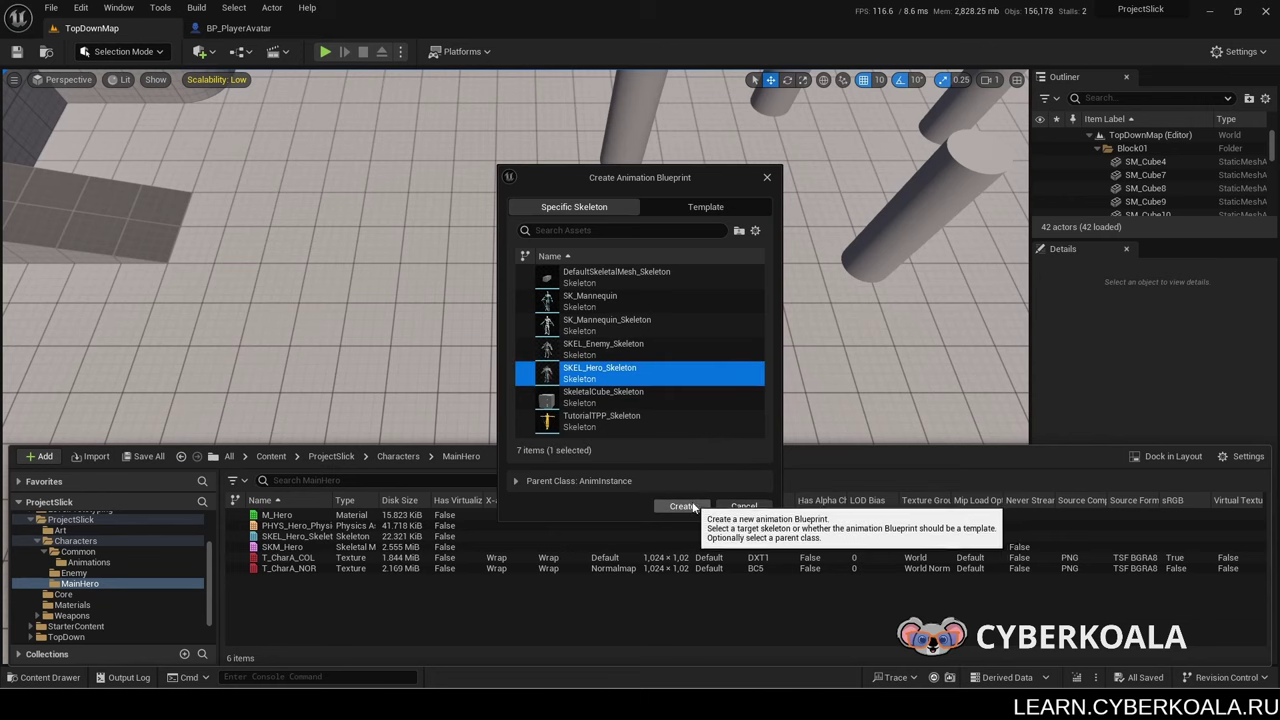
left_click(580, 481)
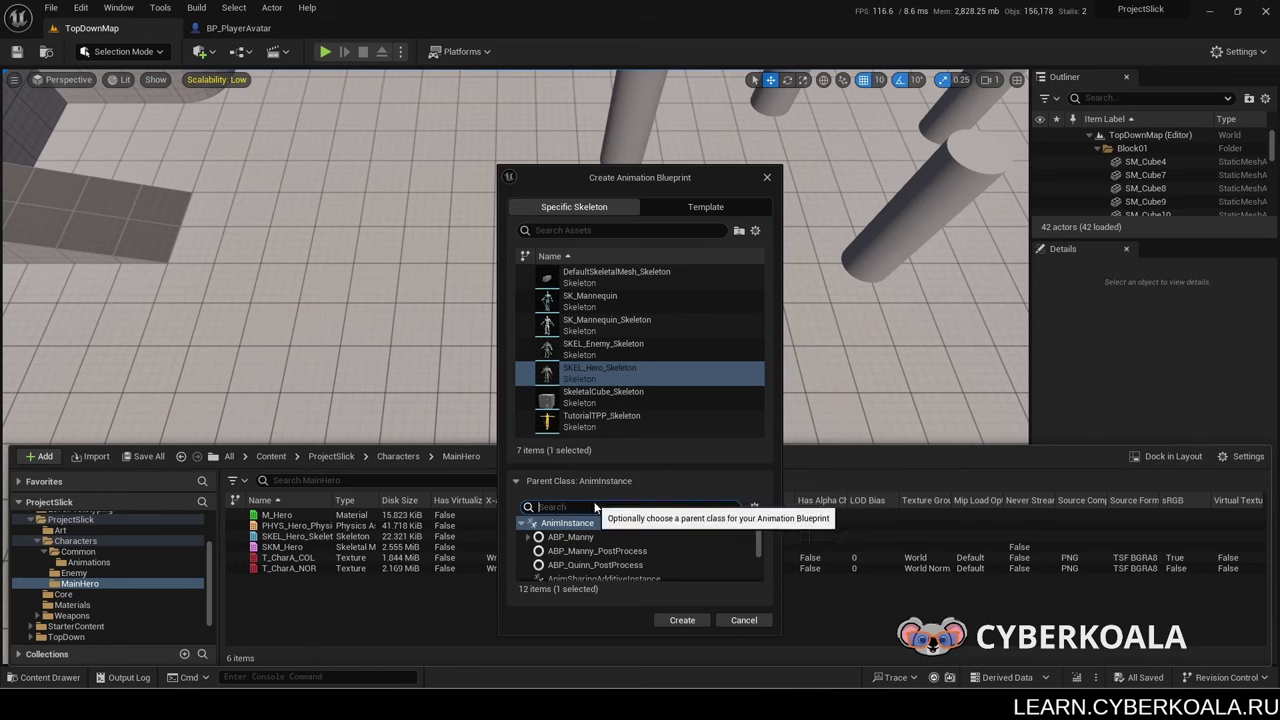
scroll(620, 548, "down", 2)
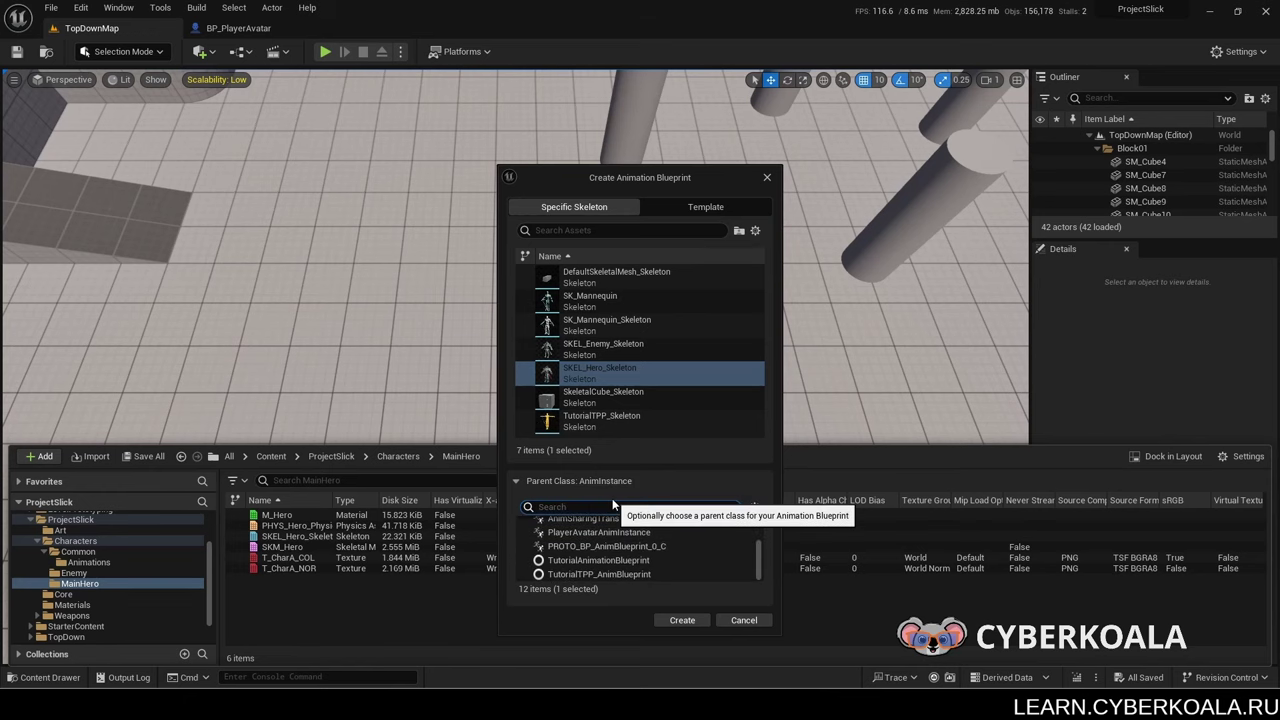
left_click(583, 533)
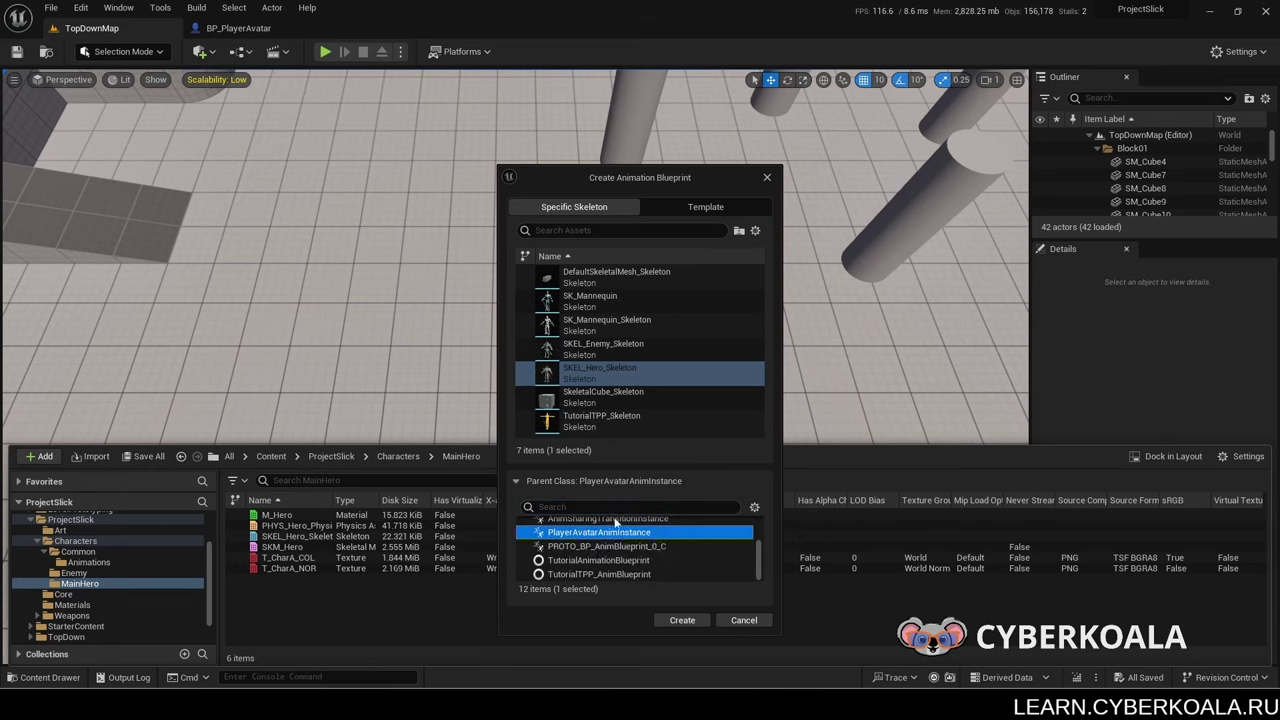
left_click(696, 620)
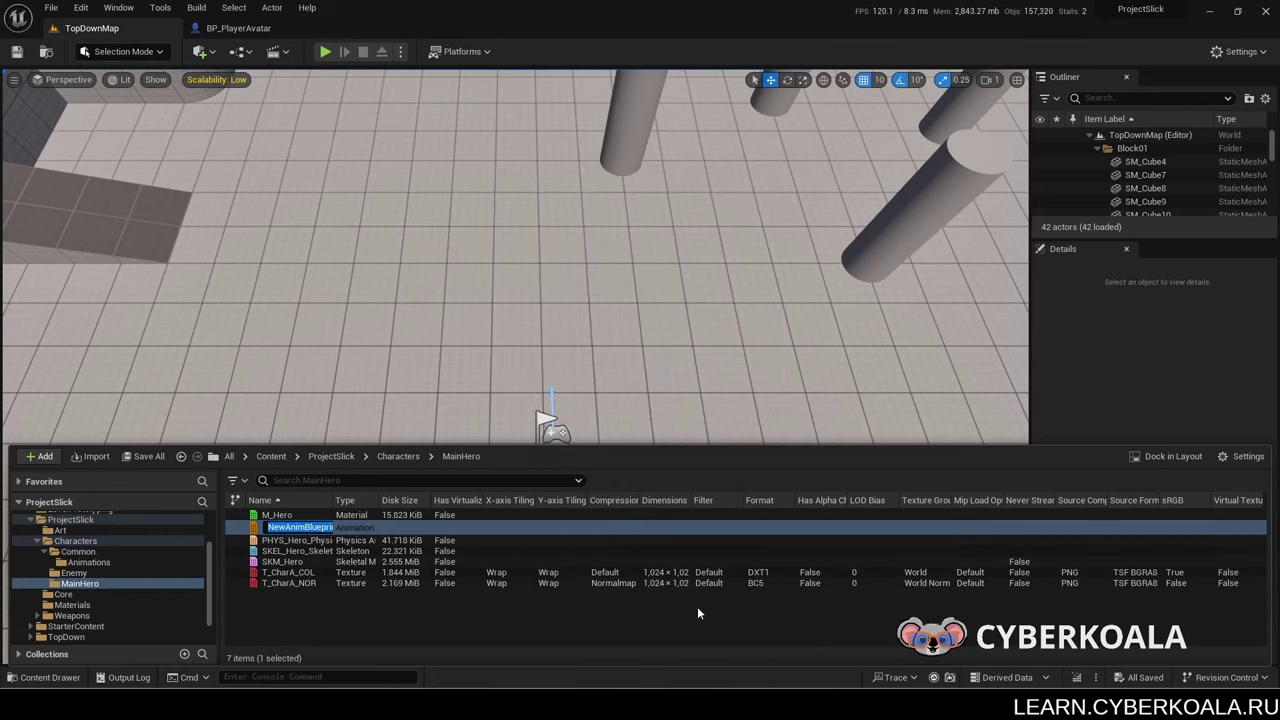
type("Av")
type("atar")
key("Return")
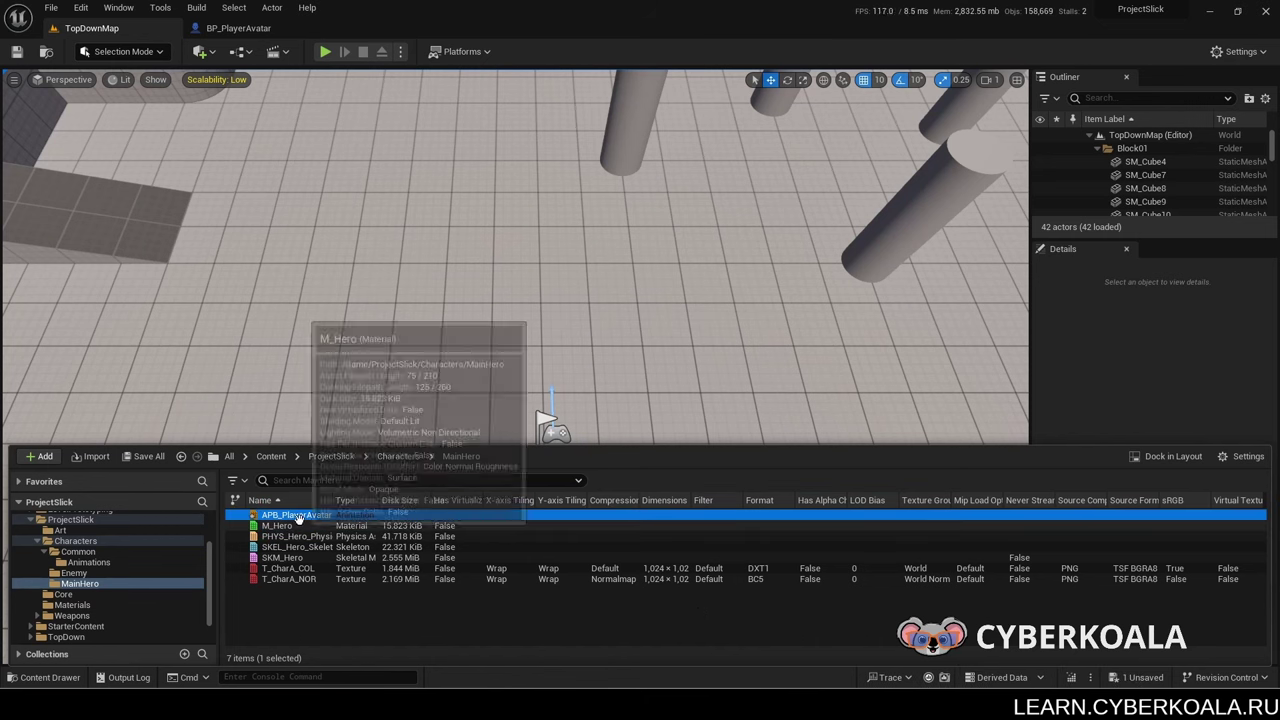
Step: Open APB_PlayerAvatar and browse the Content Drawer to Common > Animations
double_click(296, 515)
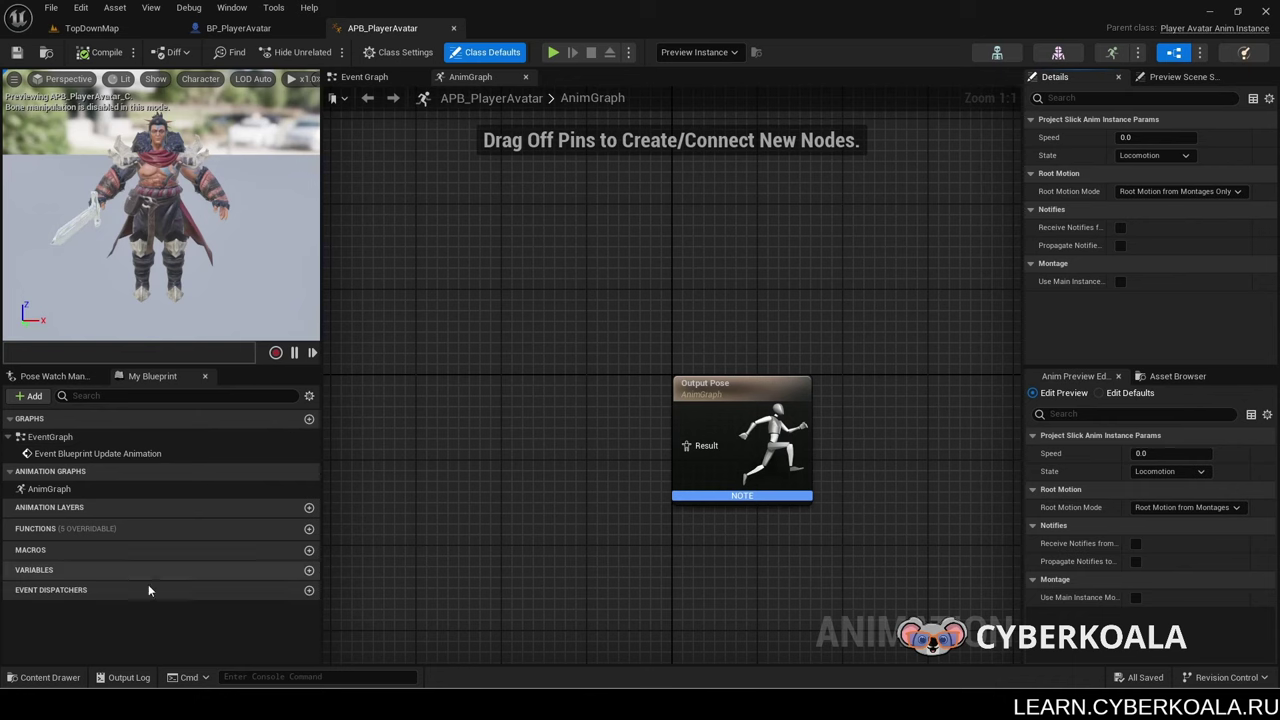
left_click(45, 677)
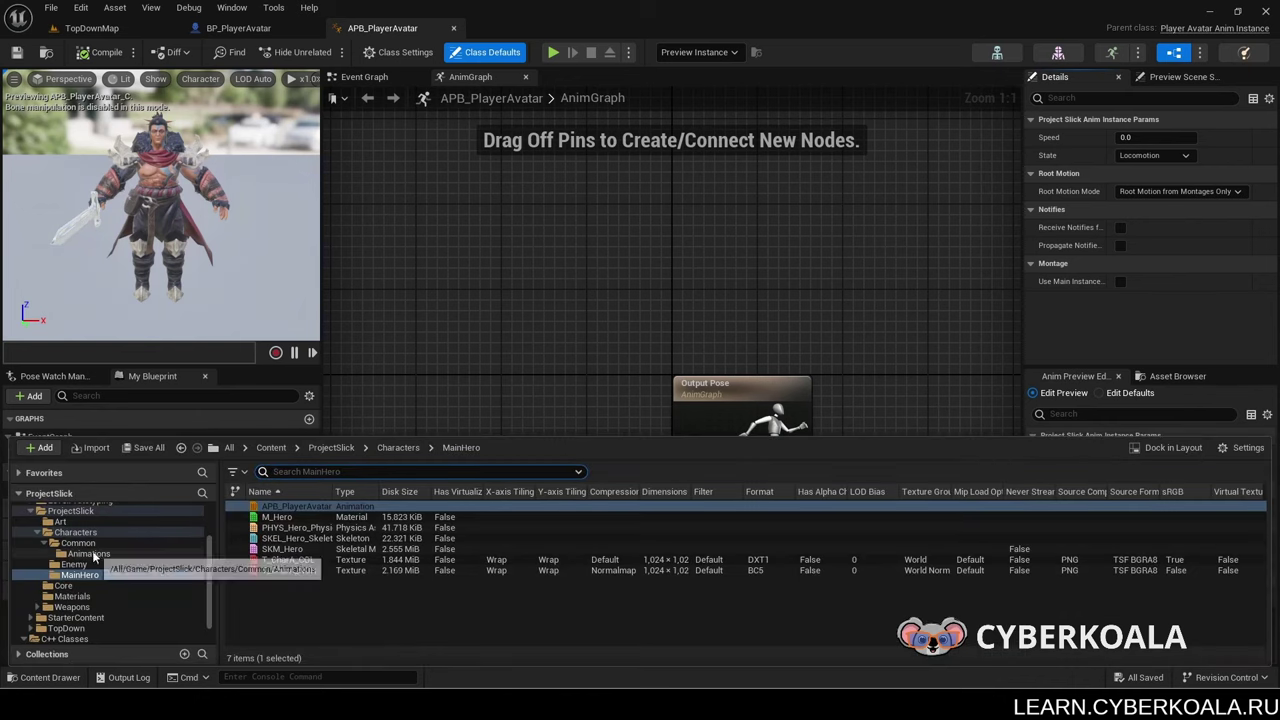
left_click(80, 543)
left_click(85, 553)
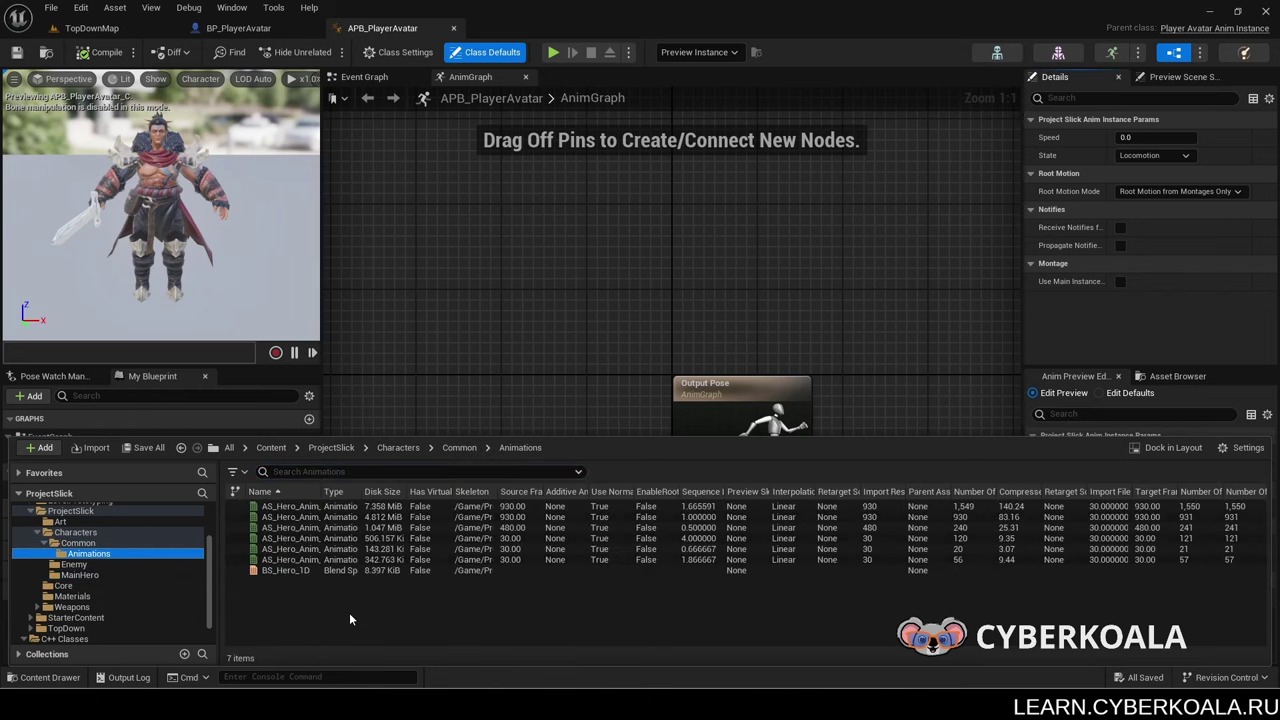
Step: Open the BS_Hero_1D blend space briefly, then close it and hide the Content Drawer
double_click(293, 570)
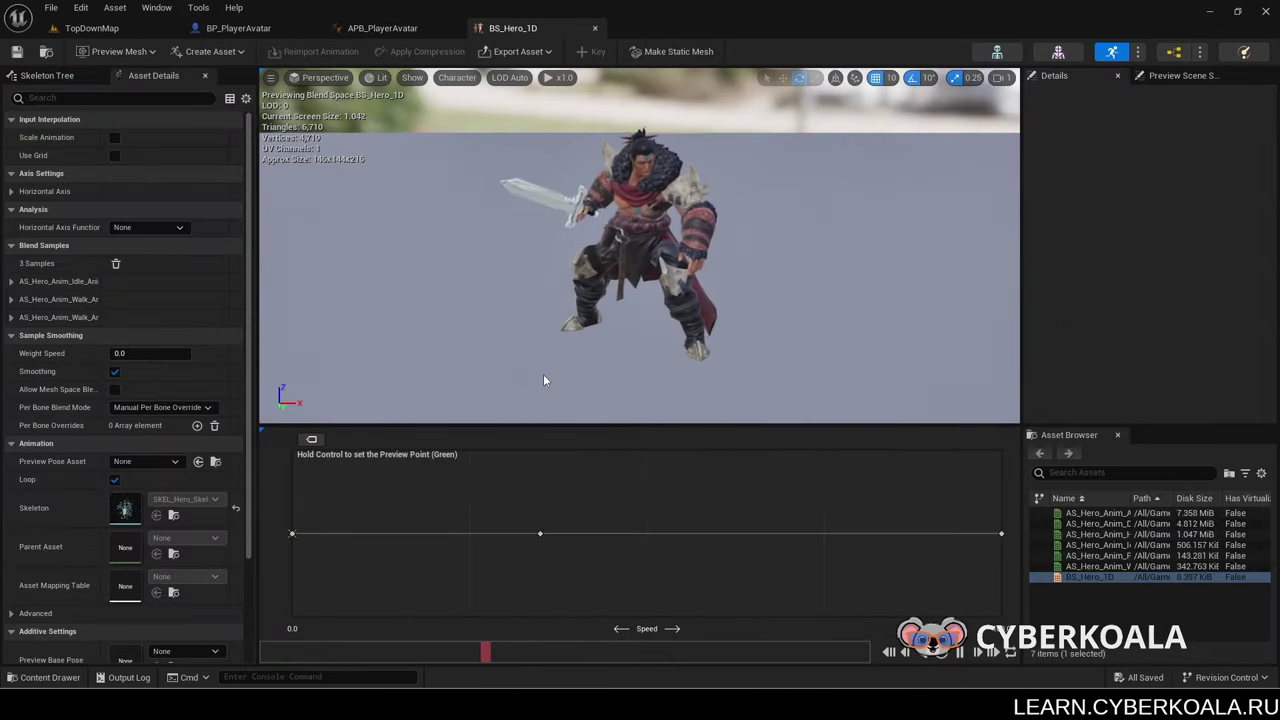
left_click(595, 29)
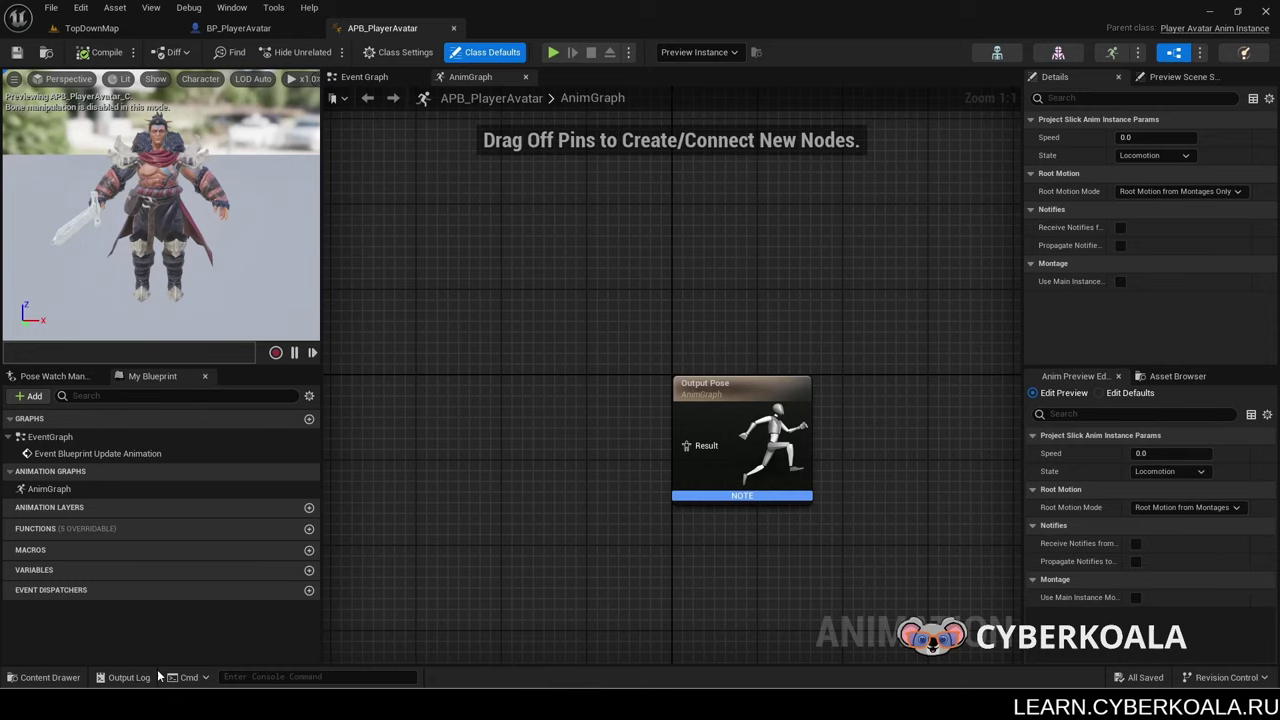
left_click(45, 677)
left_click(45, 677)
Step: Search 'statemac' in the AnimGraph, add a new state machine, and name it 'PlayerAvatar State Machine'
right_click(486, 423)
type("state")
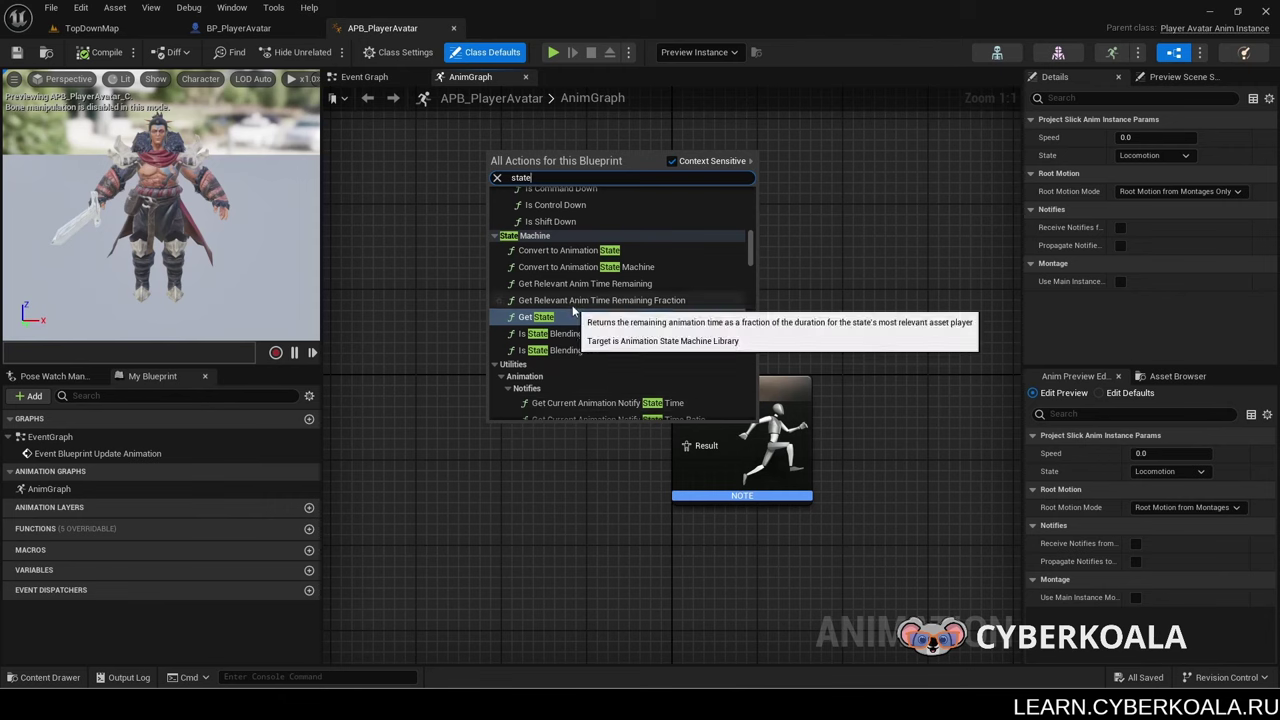
type("mac")
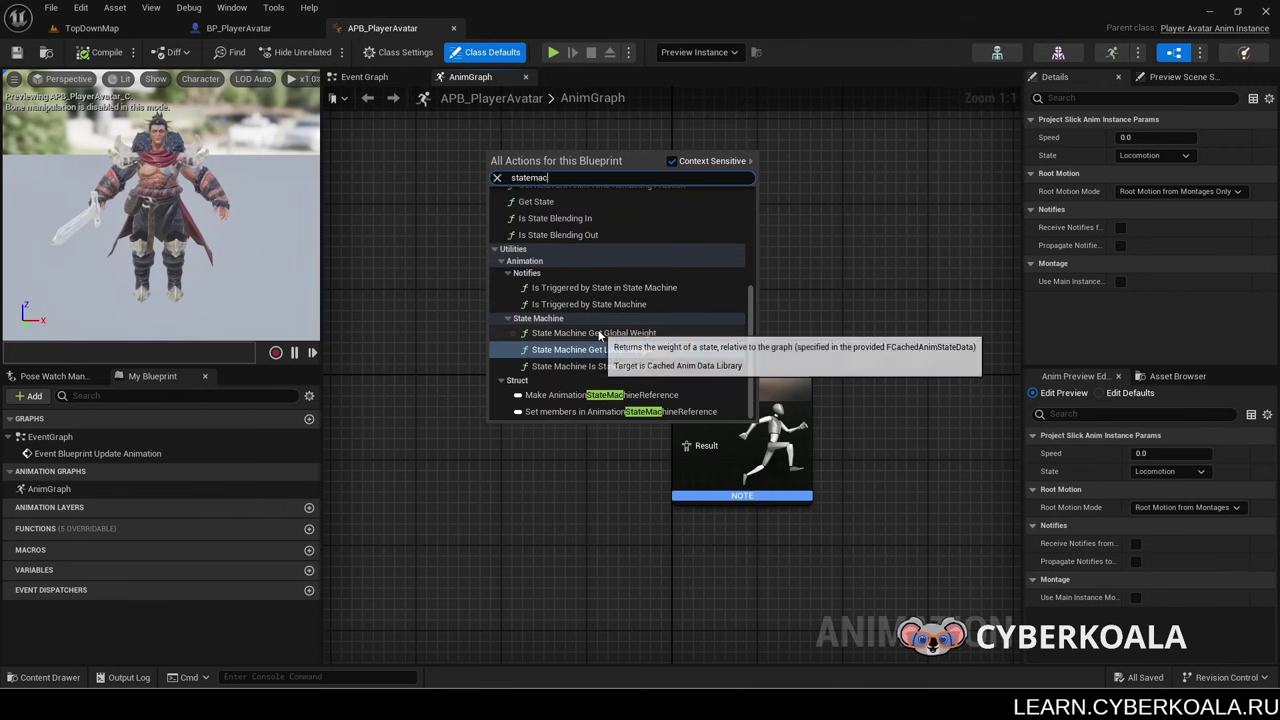
scroll(597, 334, "up", 3)
scroll(597, 335, "down", 5)
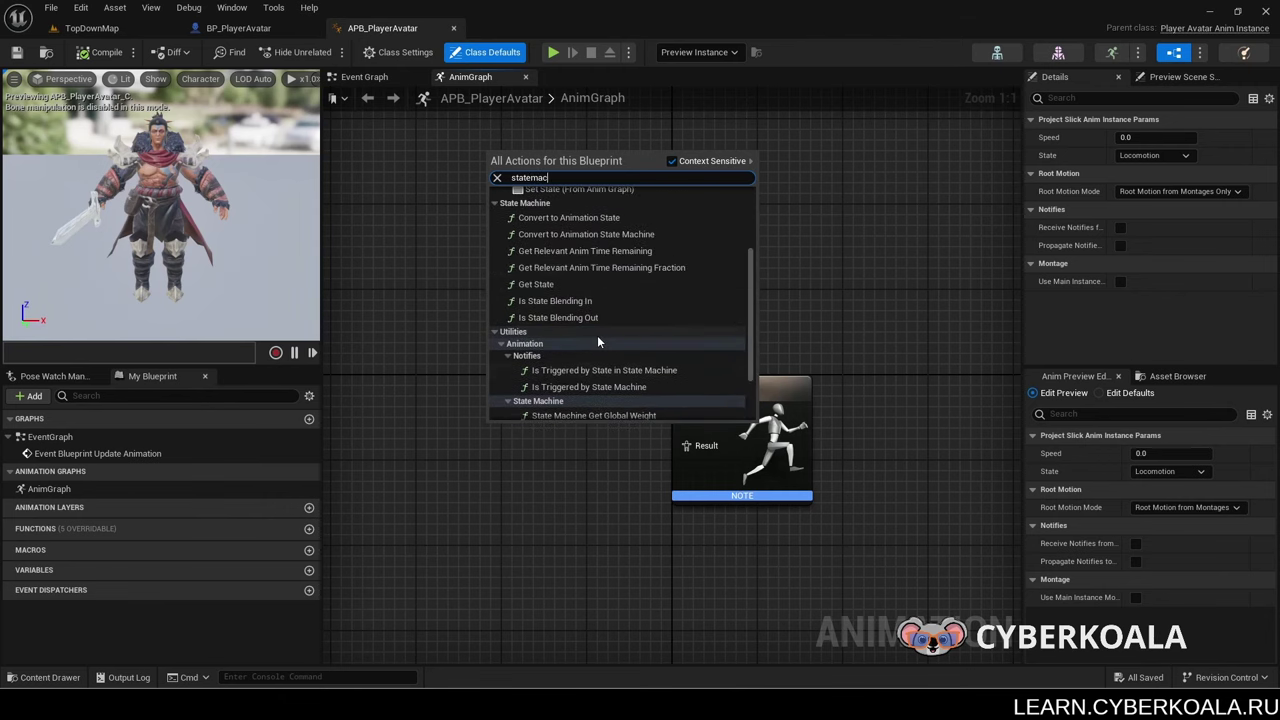
scroll(738, 264, "up", 3)
scroll(738, 264, "up", 2)
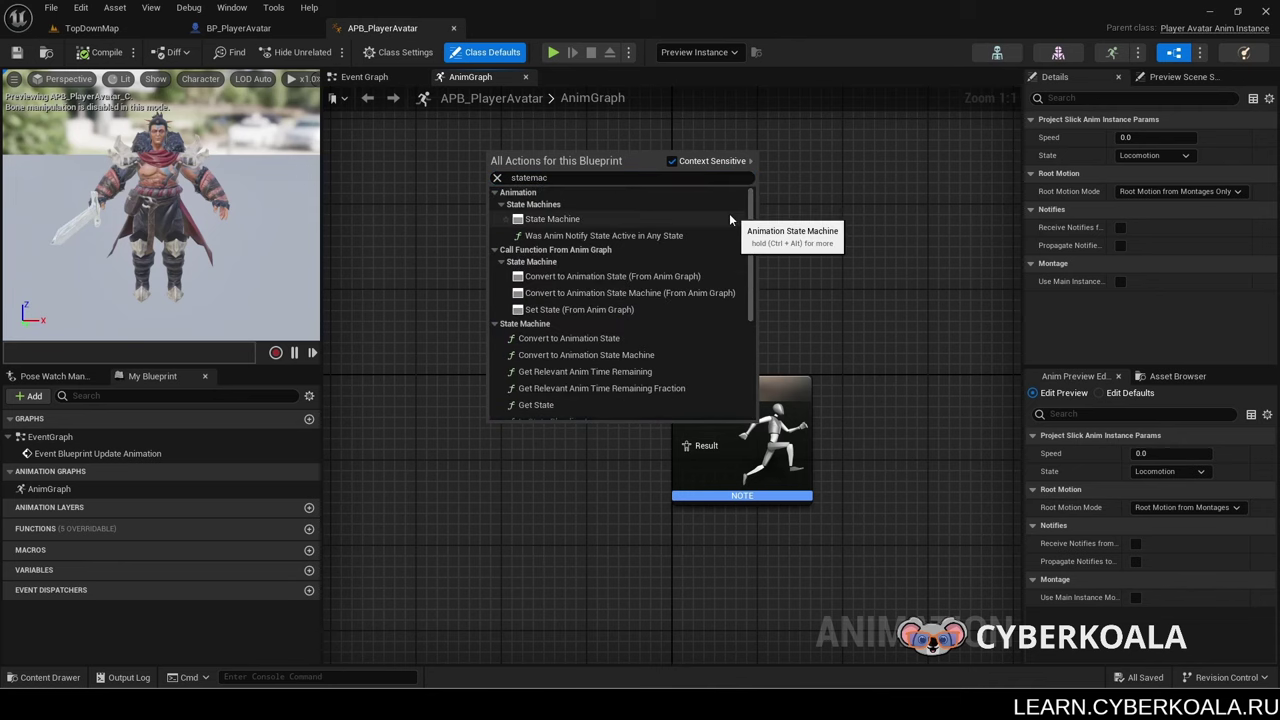
left_click(729, 213)
left_click(520, 427)
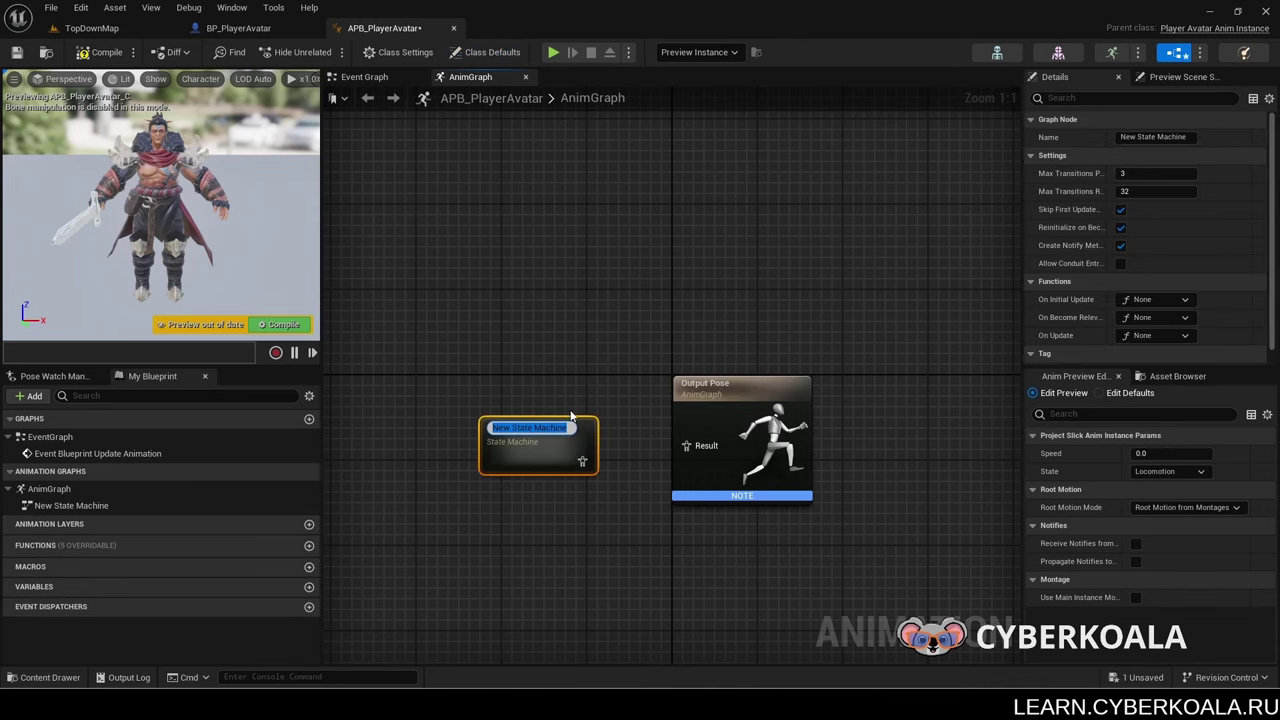
type("PlayerAvat")
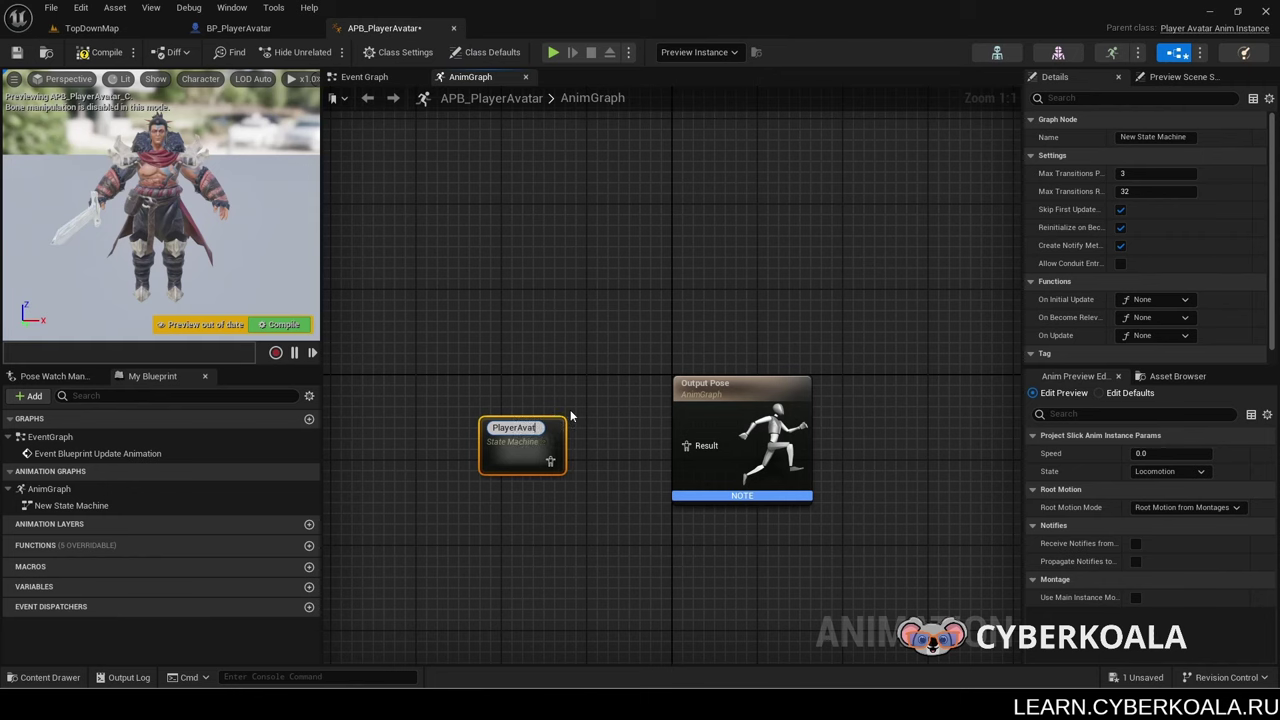
type("ar State Mac")
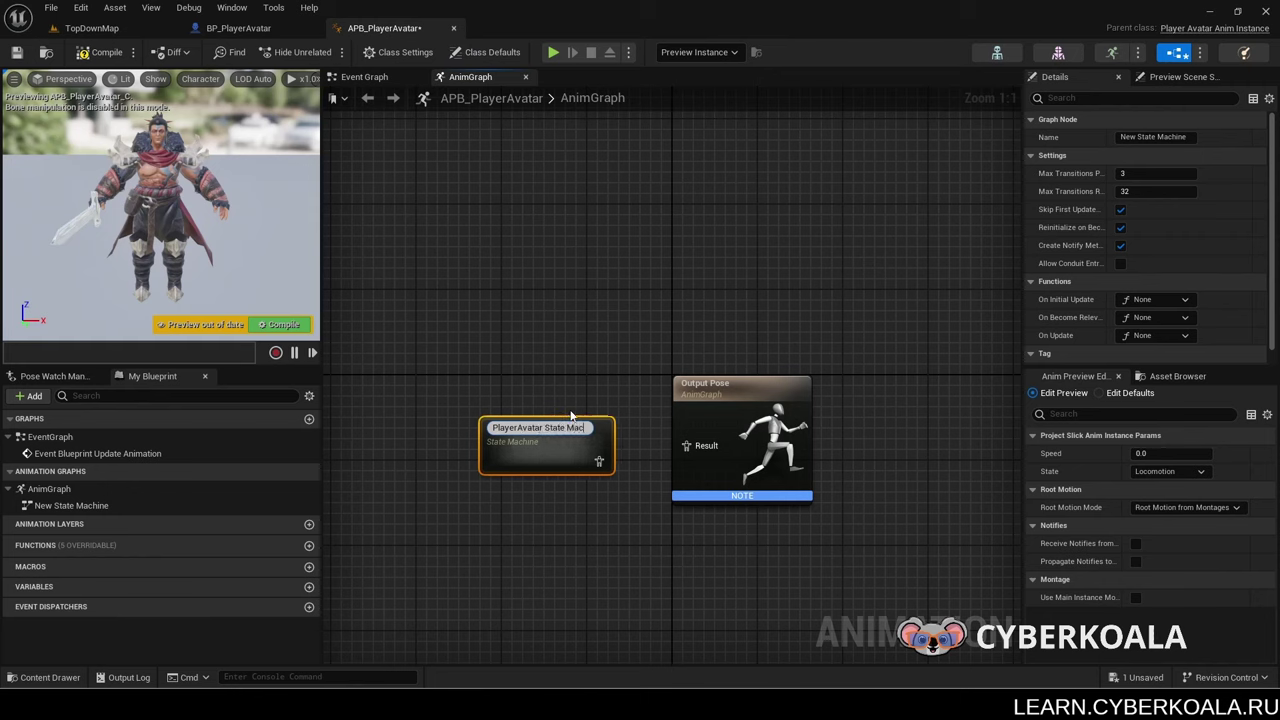
type("hine")
key("Return")
Step: Wire the state machine into Output Pose, compile, and add an Entry-connected state named Locomotio
left_click_drag(594, 461, 686, 445)
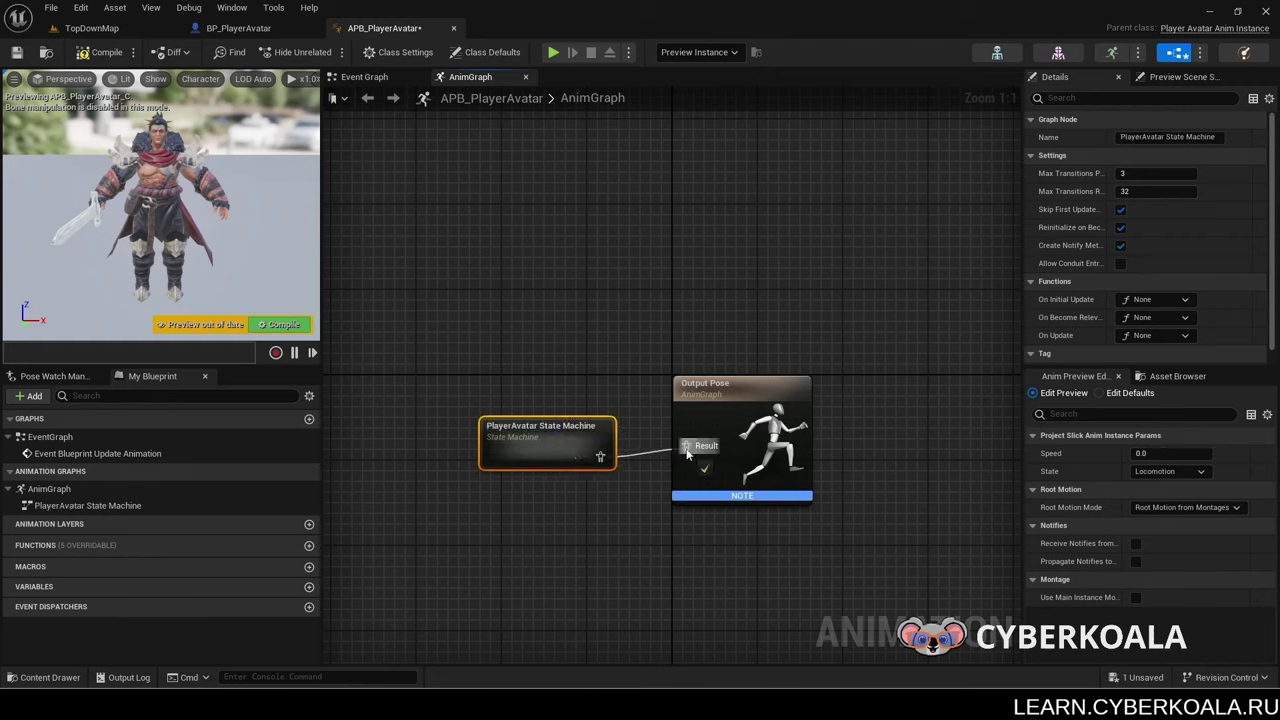
left_click(100, 52)
double_click(667, 397)
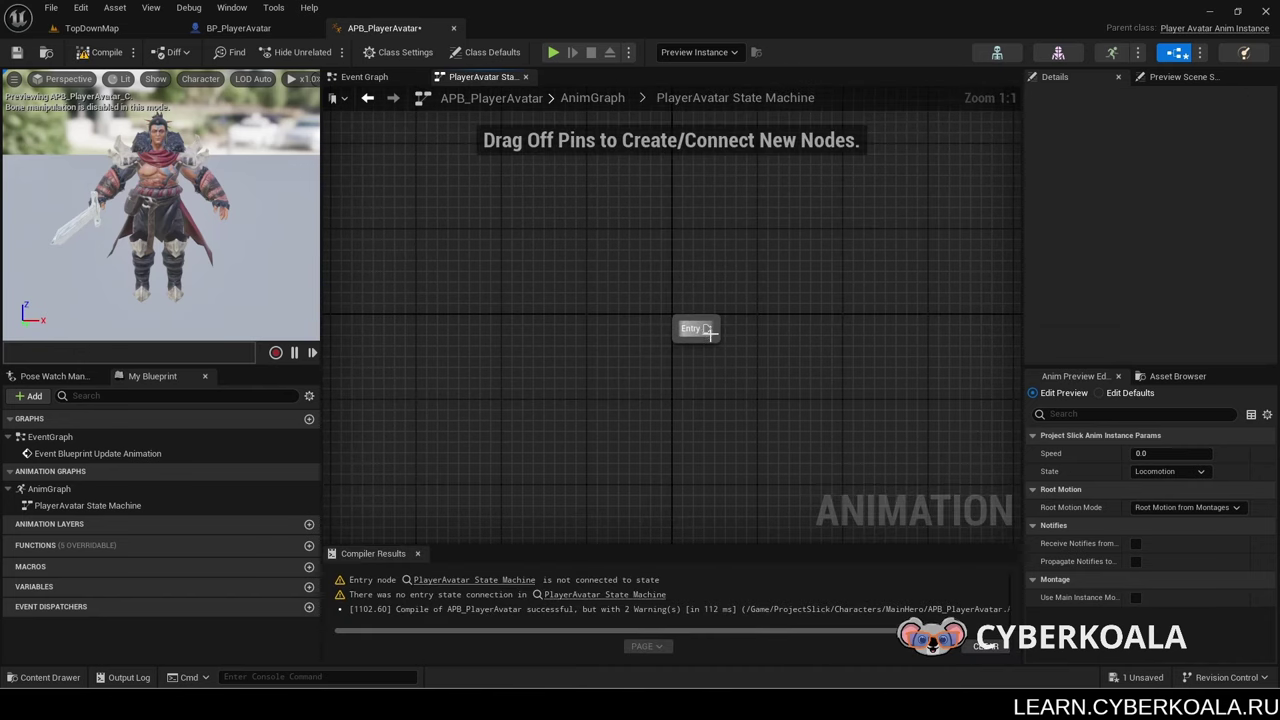
left_click_drag(707, 328, 855, 325)
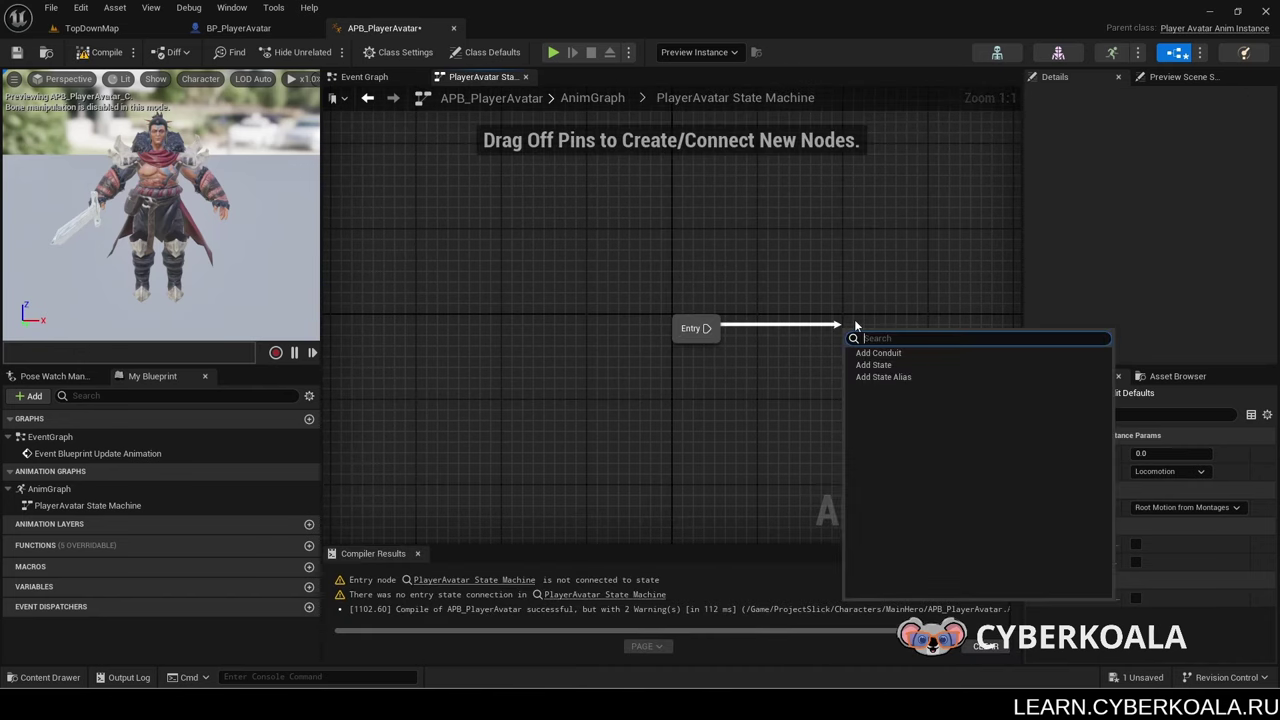
left_click(936, 365)
type("L")
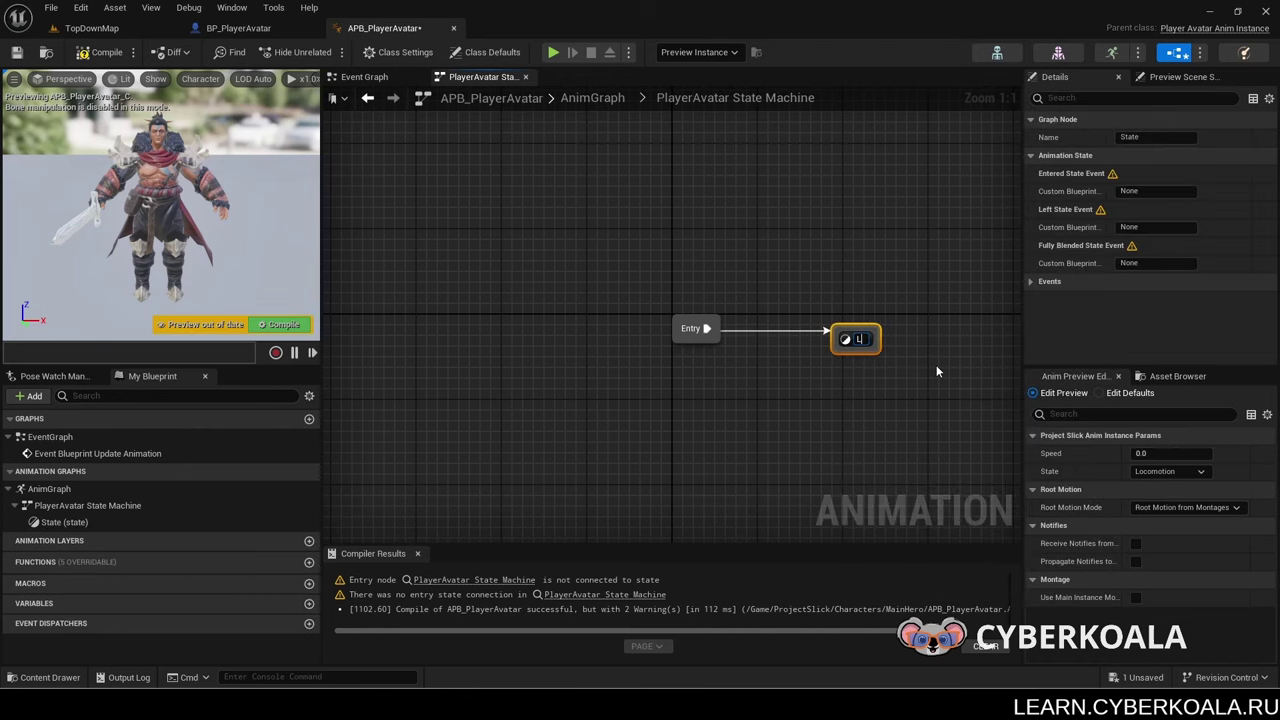
type("ocomotio")
key("Return")
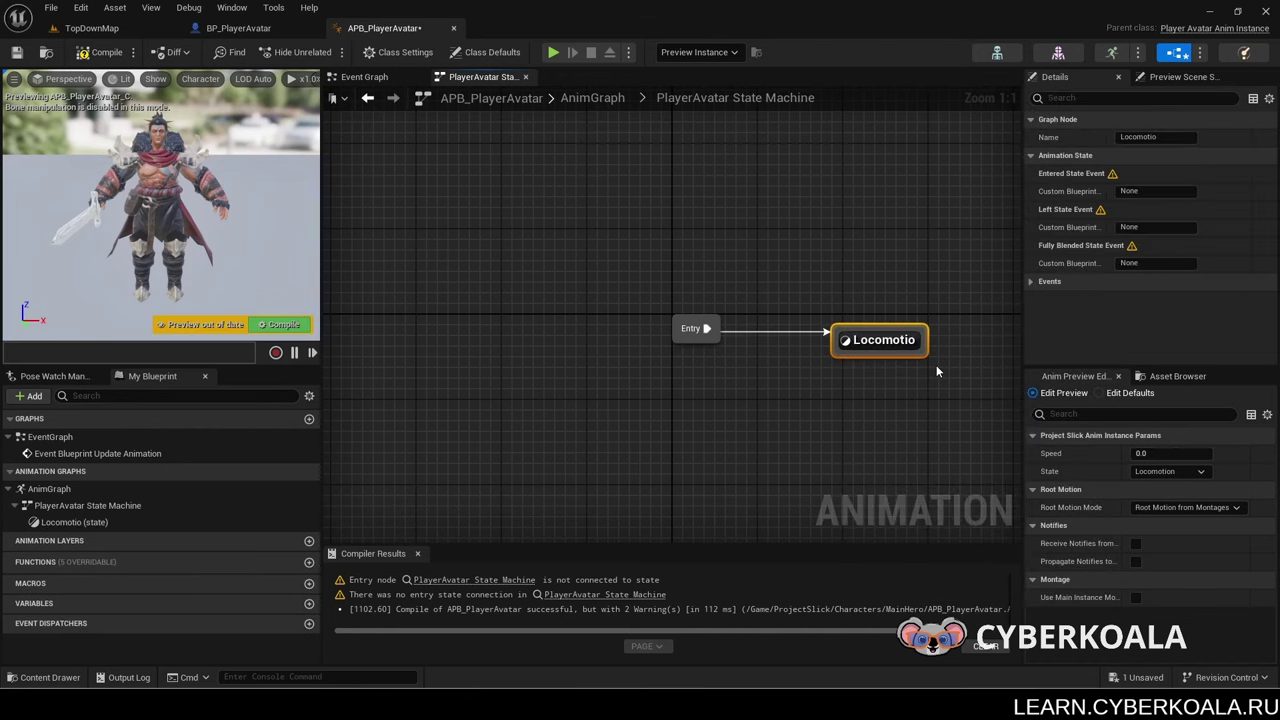
Step: Correct the state's name from Locomotio to Locomotion
scroll(936, 365, "up", 4)
double_click(896, 329)
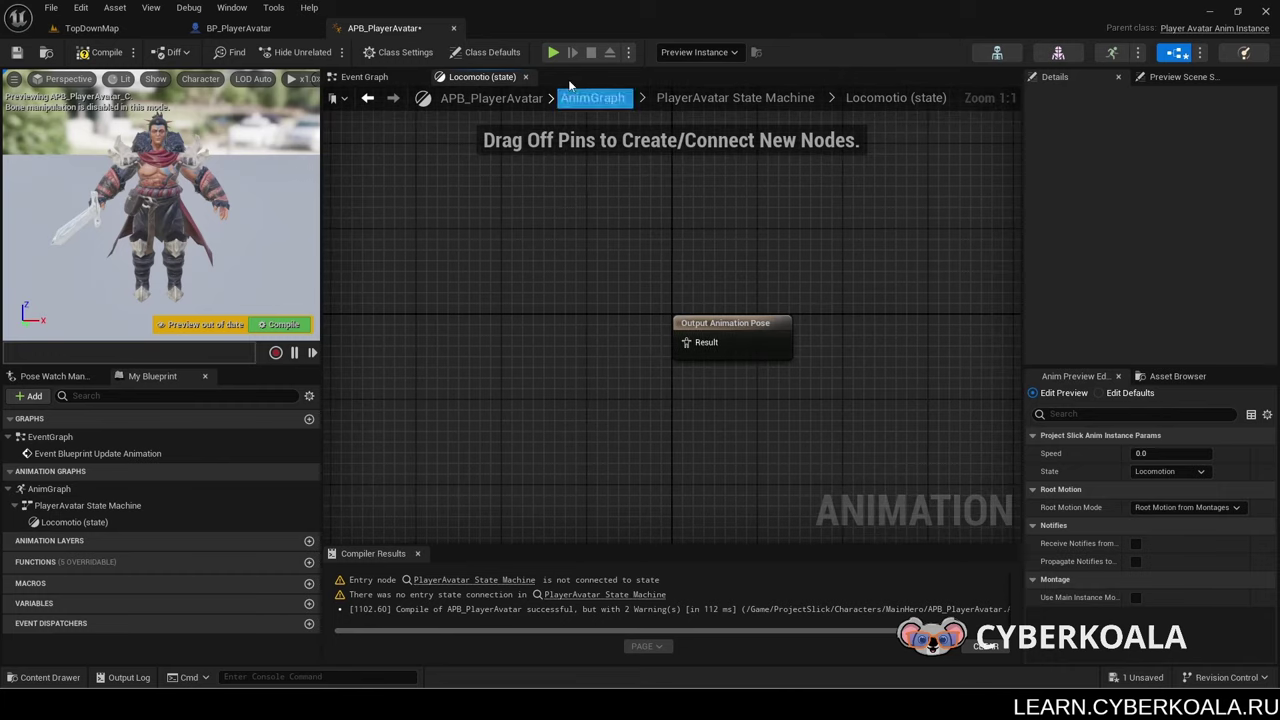
left_click(726, 97)
left_click(800, 334)
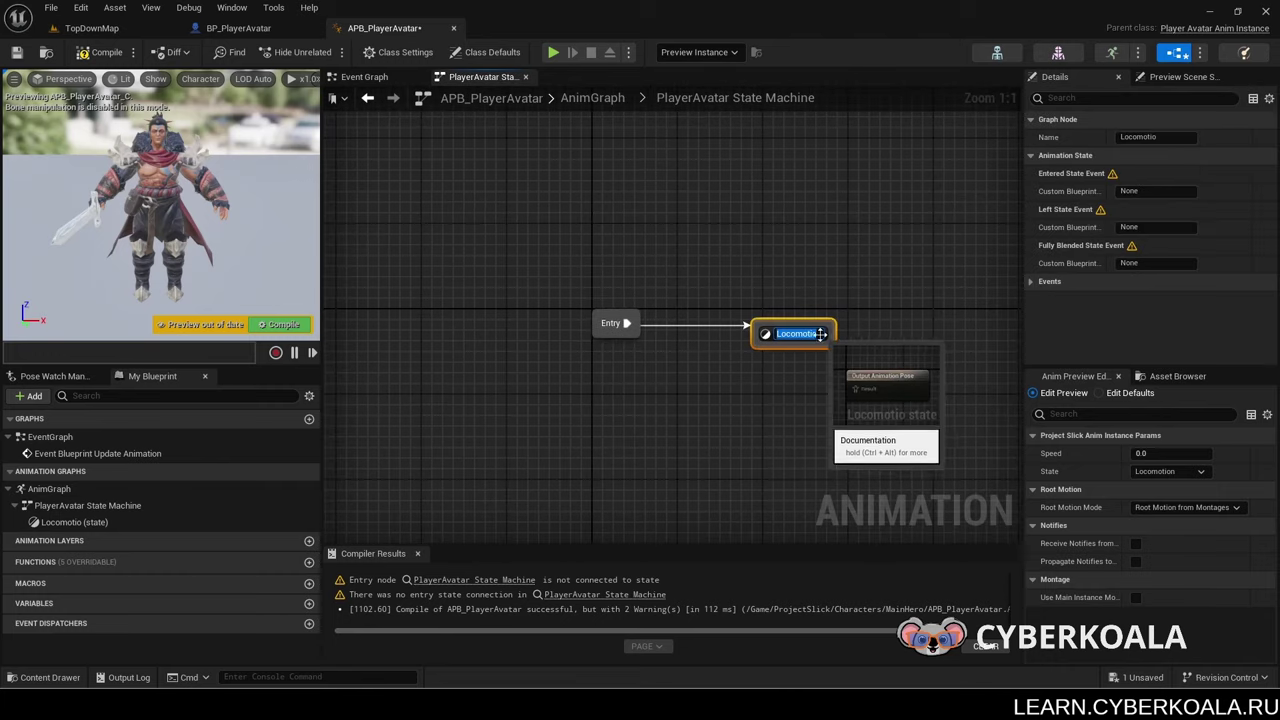
key("End")
type("n")
key("Return")
scroll(865, 304, "up", 1)
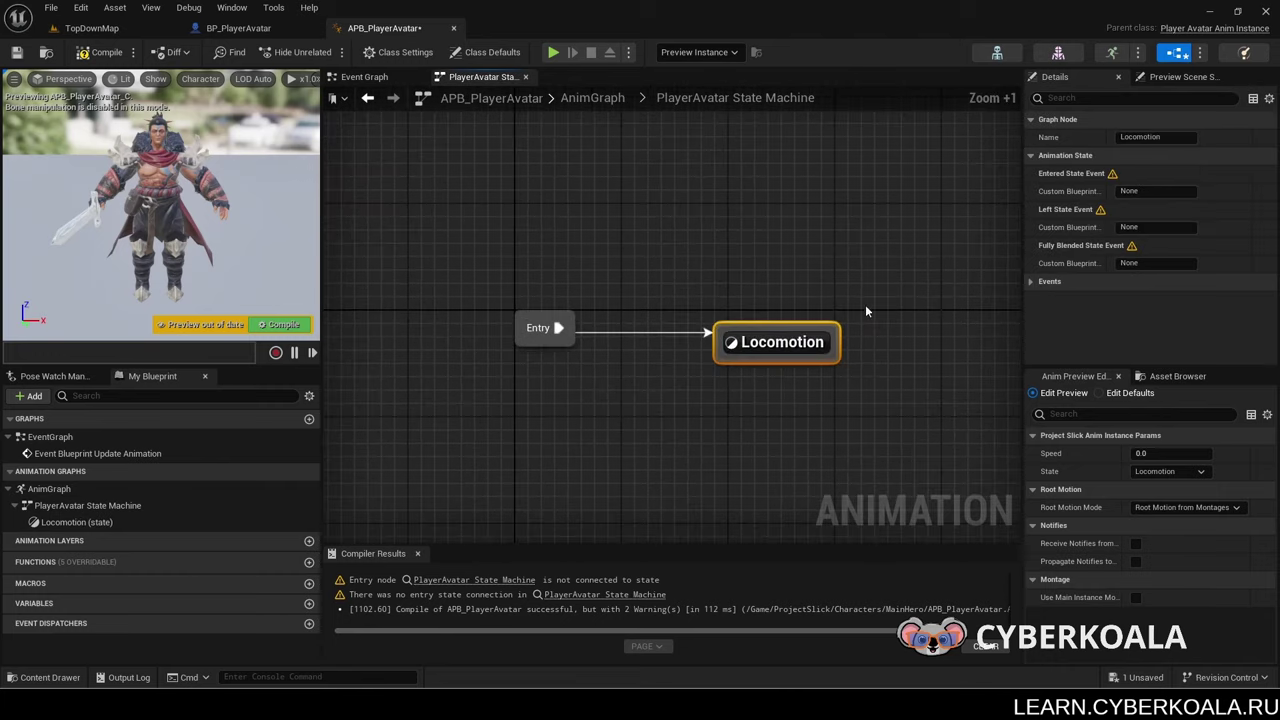
Step: Duplicate the Locomotion state and rename the copy Attack
key("ctrl+c")
key("ctrl+v")
double_click(910, 257)
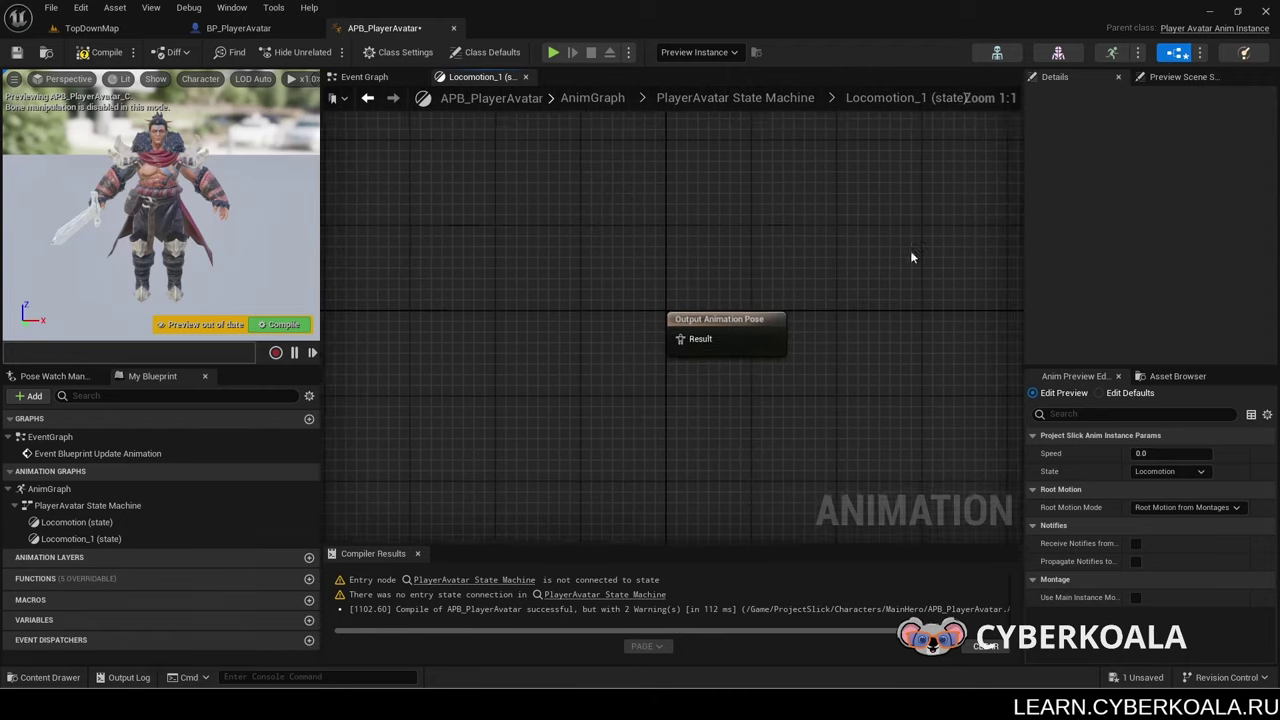
left_click(760, 97)
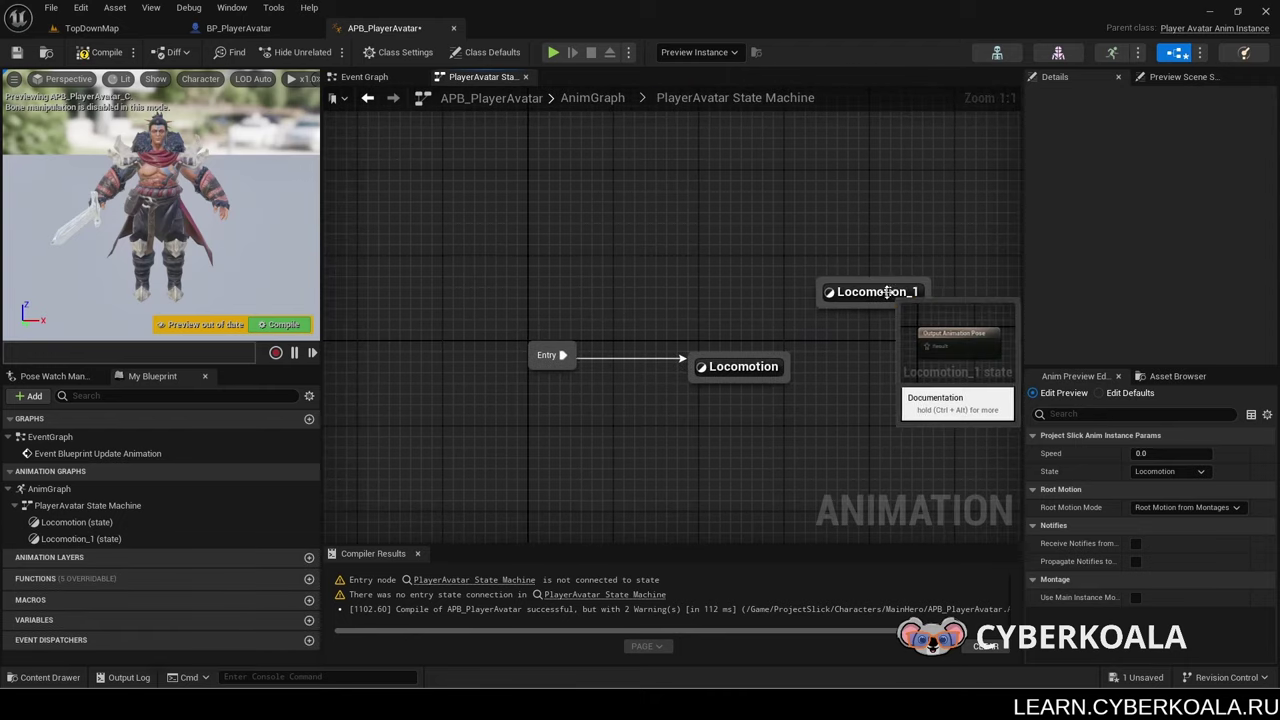
left_click(887, 291)
key("F2")
type("Attack")
key("Return")
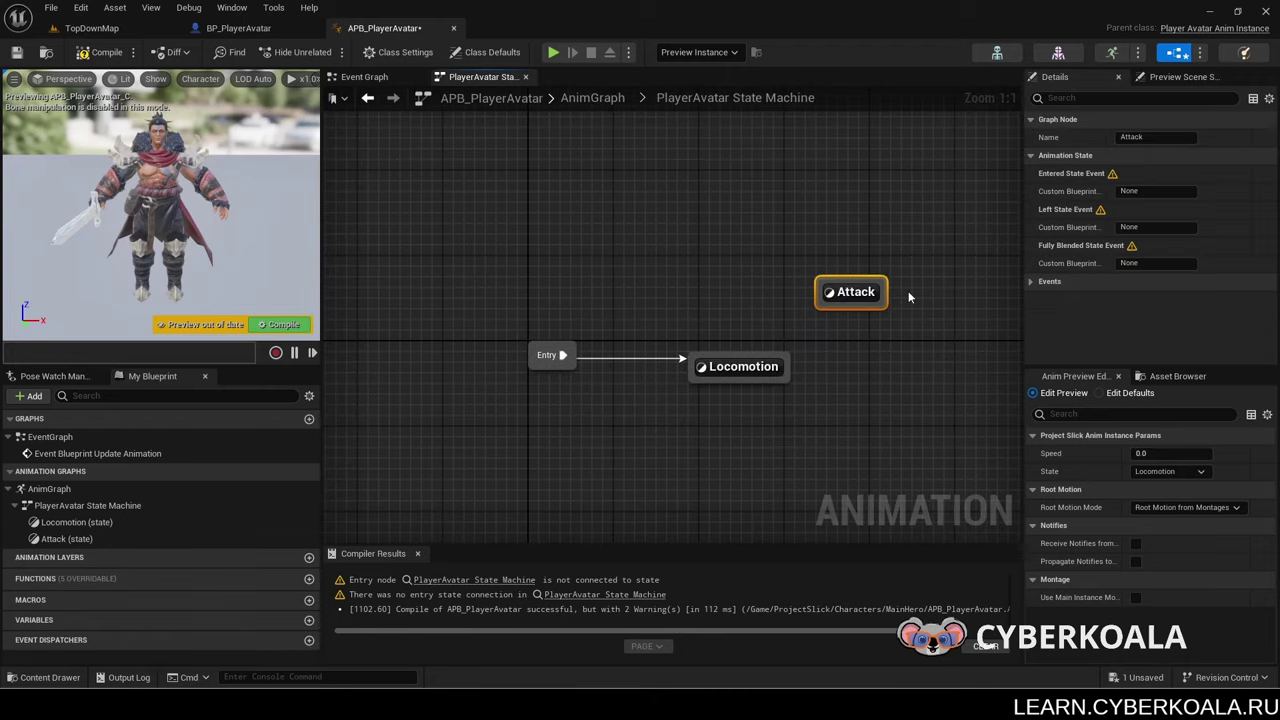
Step: Duplicate the Attack state, rename it Hit, and place it below Attack
key("ctrl+c")
key("ctrl+v")
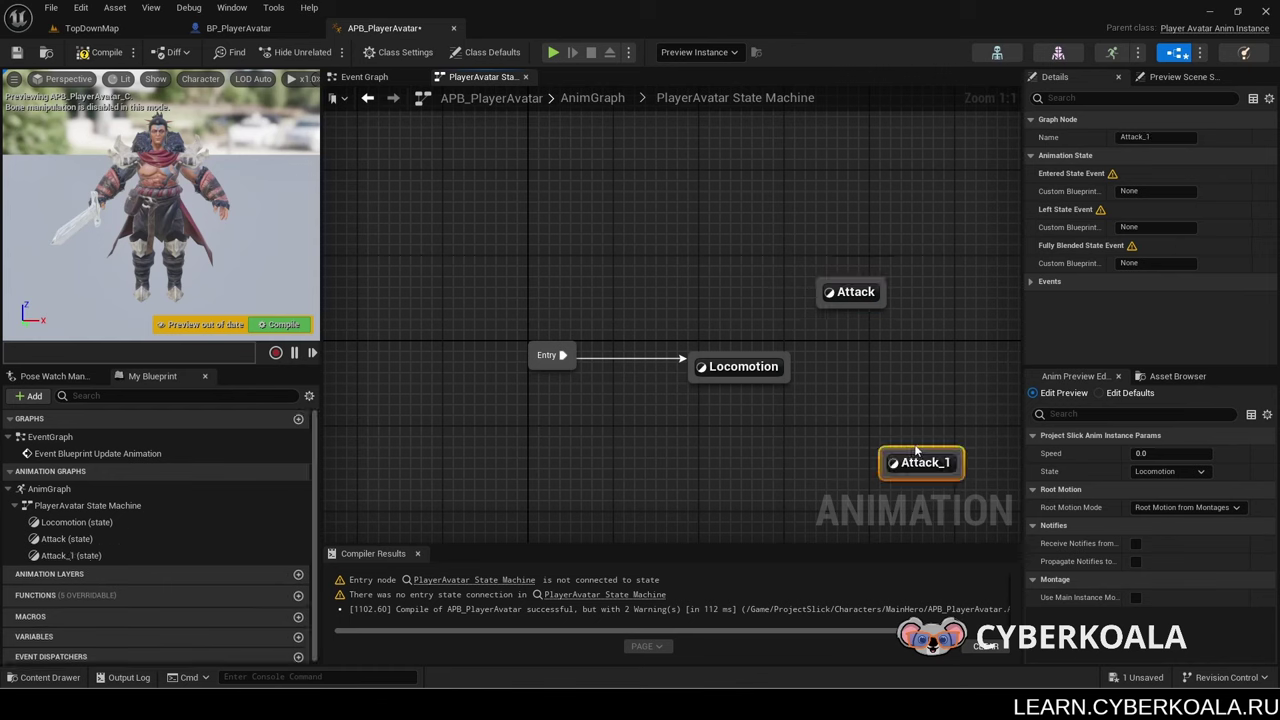
key("F2")
type("Hit")
key("Return")
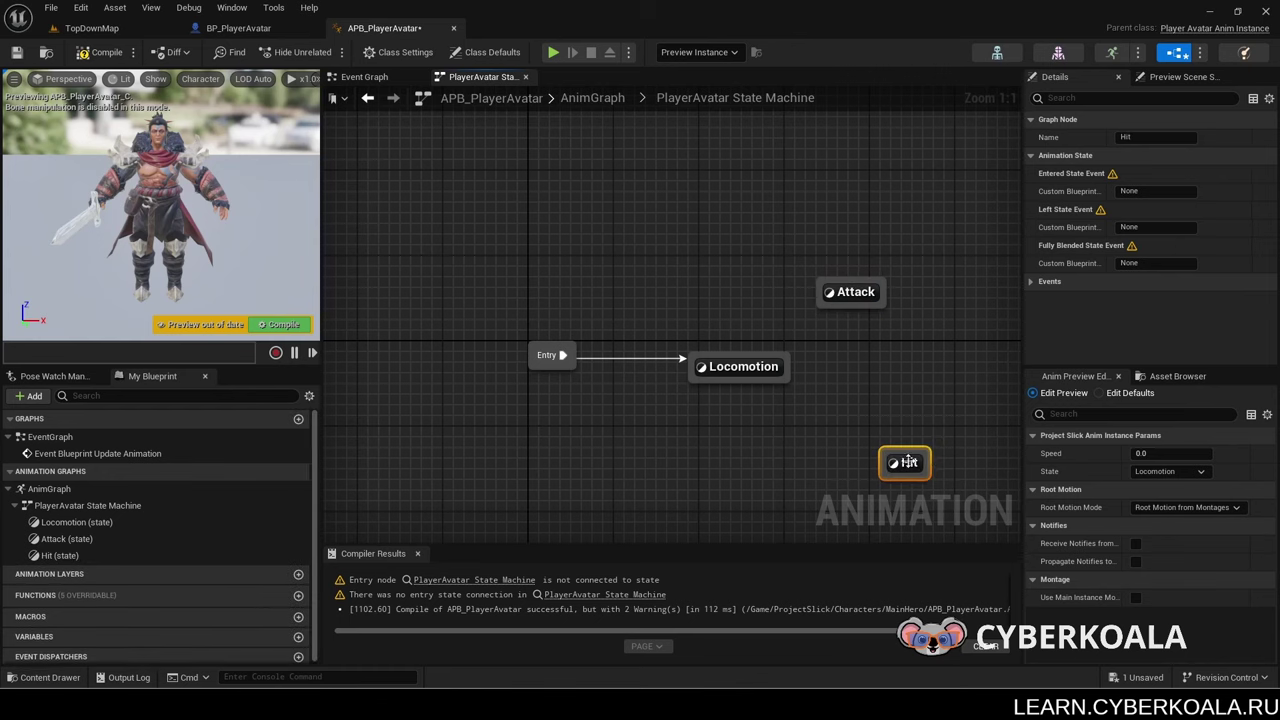
left_click_drag(931, 460, 870, 388)
Step: Duplicate the Hit state, rename it Die, and place it right of Hit
key("ctrl+c")
key("ctrl+v")
left_click_drag(851, 456, 804, 445)
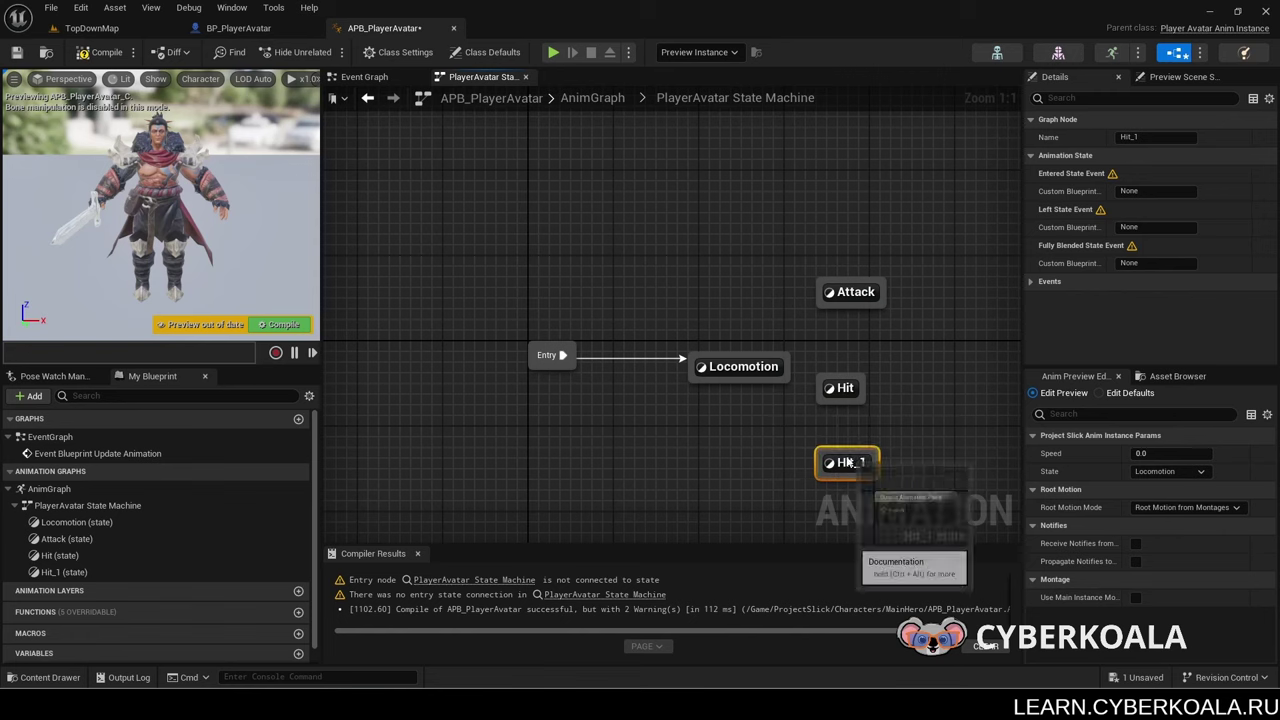
key("F2")
type("Dire")
key("Return")
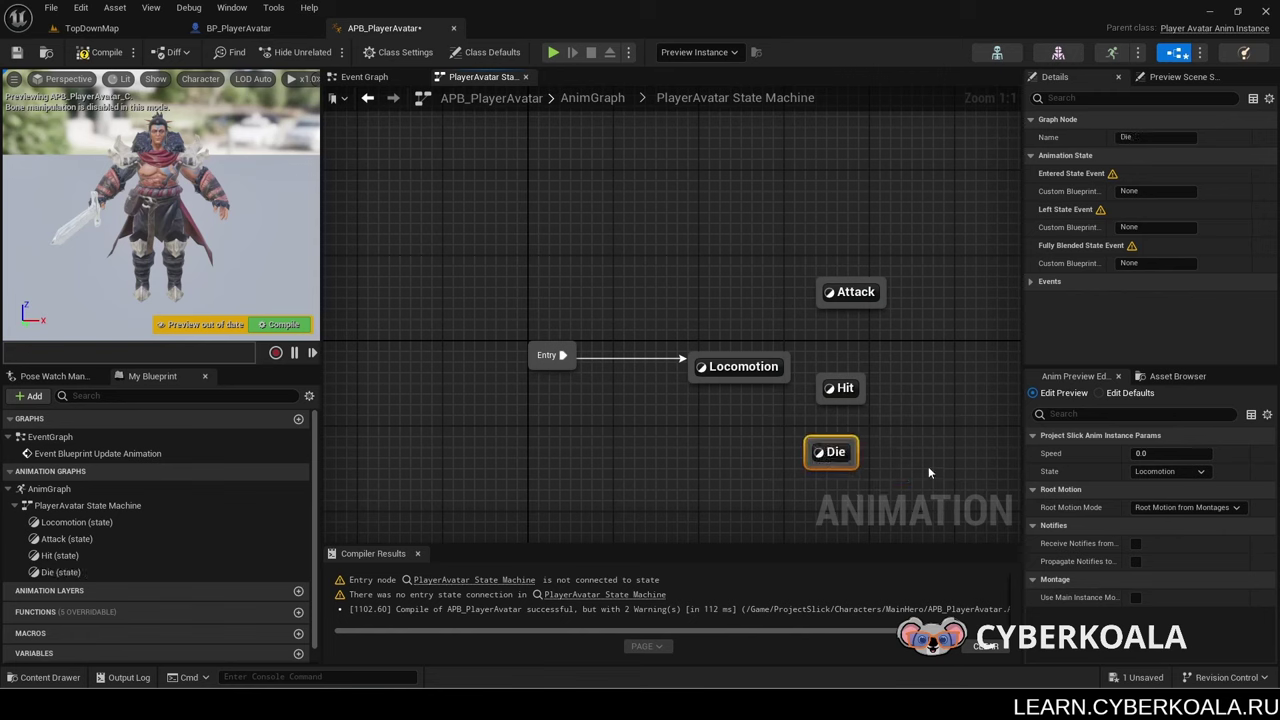
left_click_drag(832, 452, 922, 390)
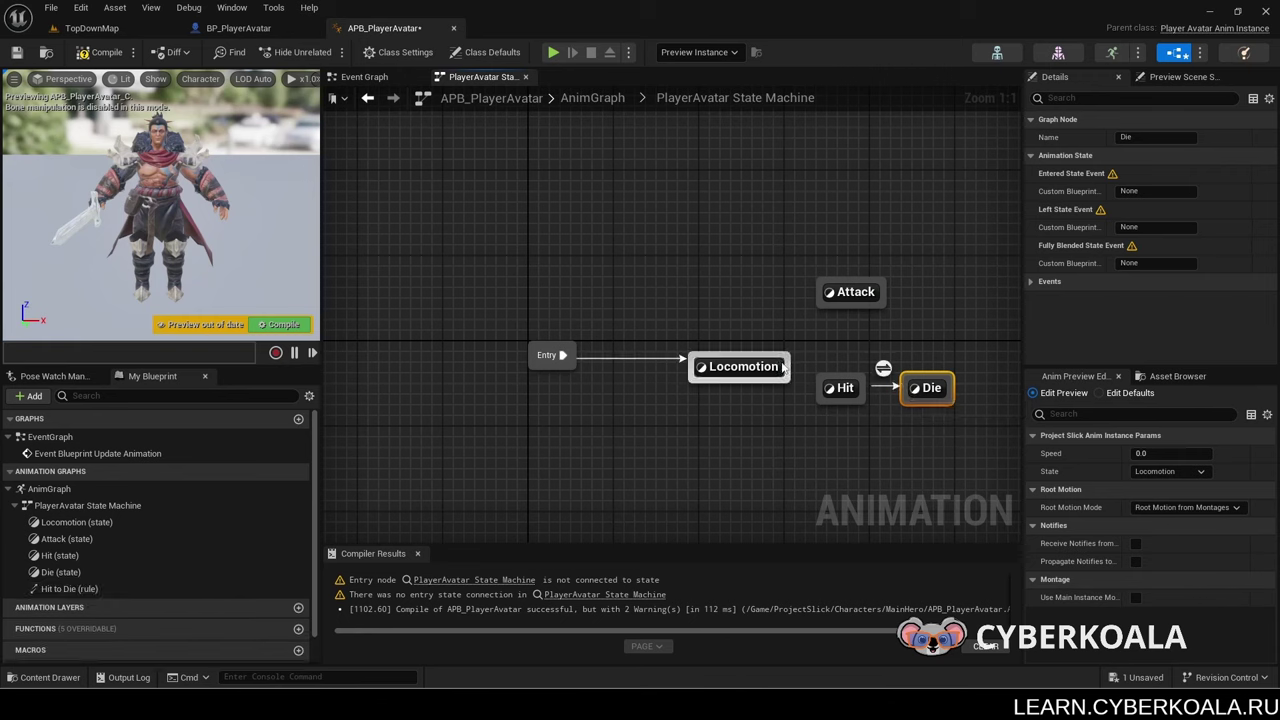
Step: Create transitions from Locomotion to Attack and from Hit back to Locomotion
mouse_move(788, 368)
left_mouse_down()
mouse_move(850, 292)
mouse_move(745, 364)
mouse_move(842, 390)
mouse_move(745, 366)
left_mouse_up()
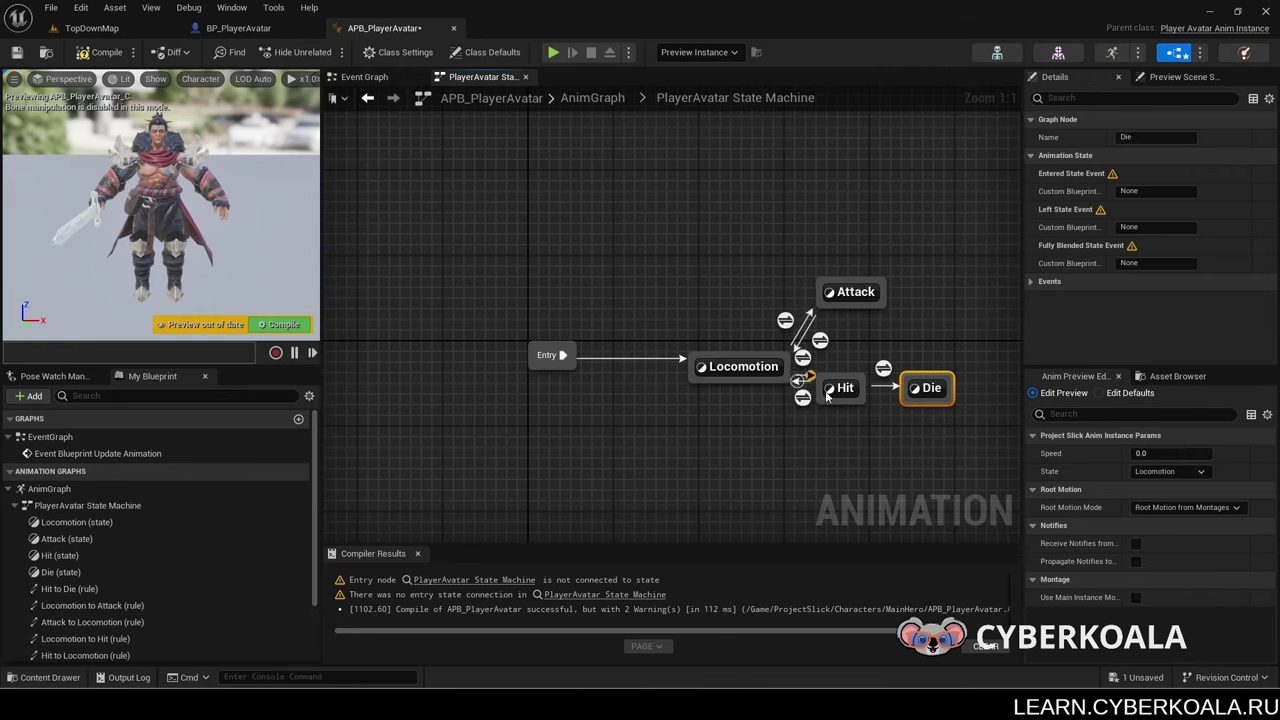
left_click_drag(850, 382, 878, 390)
scroll(876, 355, "up", 3)
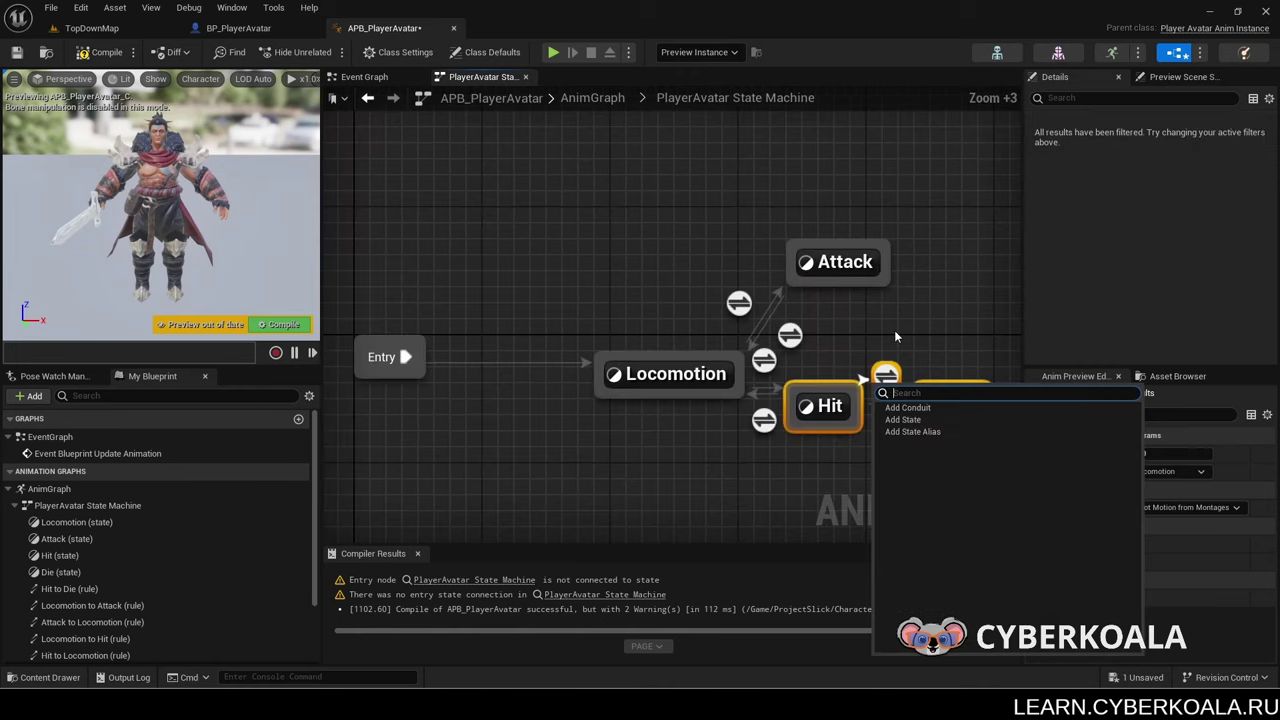
left_click(866, 303)
right_click_drag(850, 296, 774, 276)
Step: Move the Hit and Die states further right, then open the Locomotion state's graph
left_click_drag(709, 343, 943, 429)
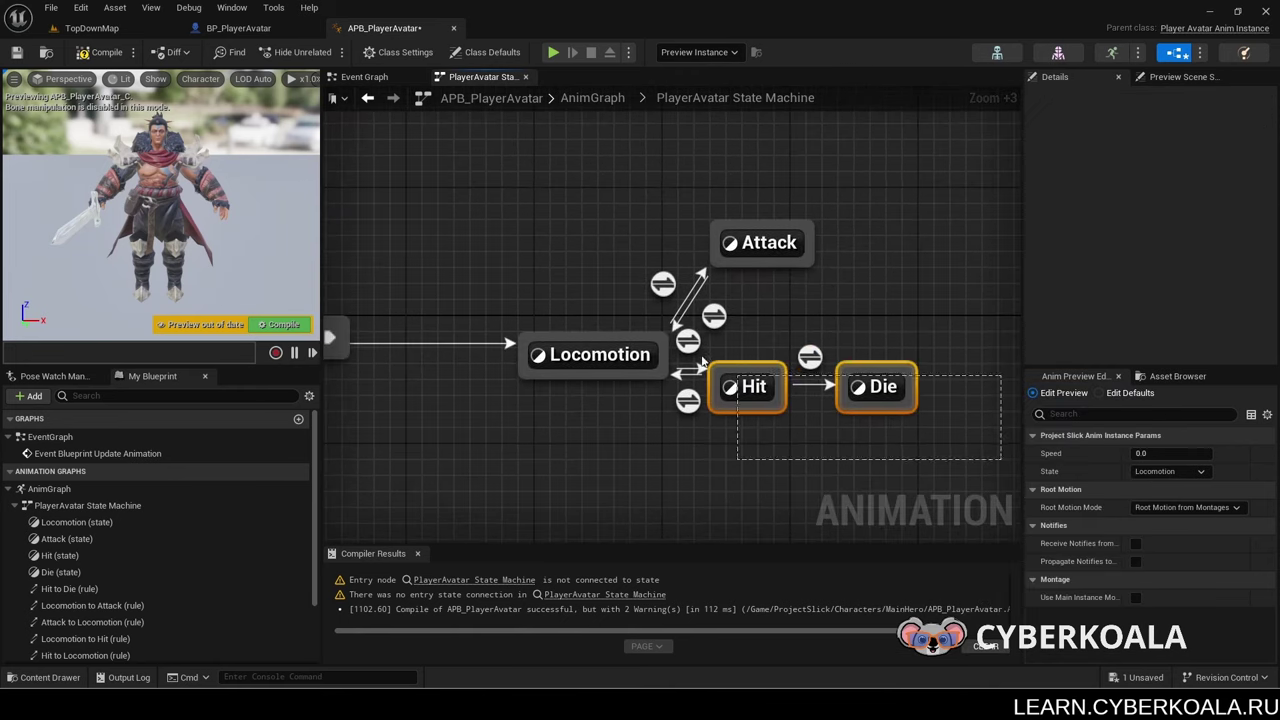
mouse_move(756, 413)
left_mouse_down()
mouse_move(836, 410)
mouse_move(805, 457)
left_mouse_up()
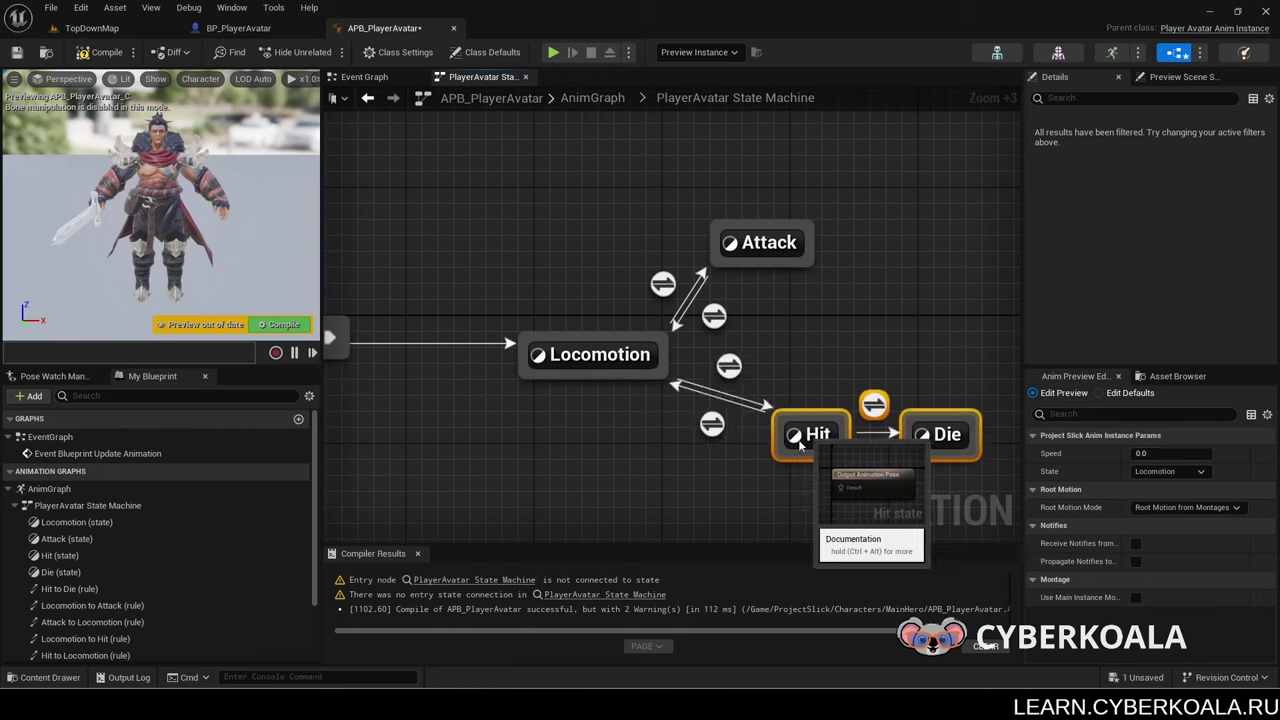
scroll(828, 333, "down", 1)
scroll(828, 333, "down", 1)
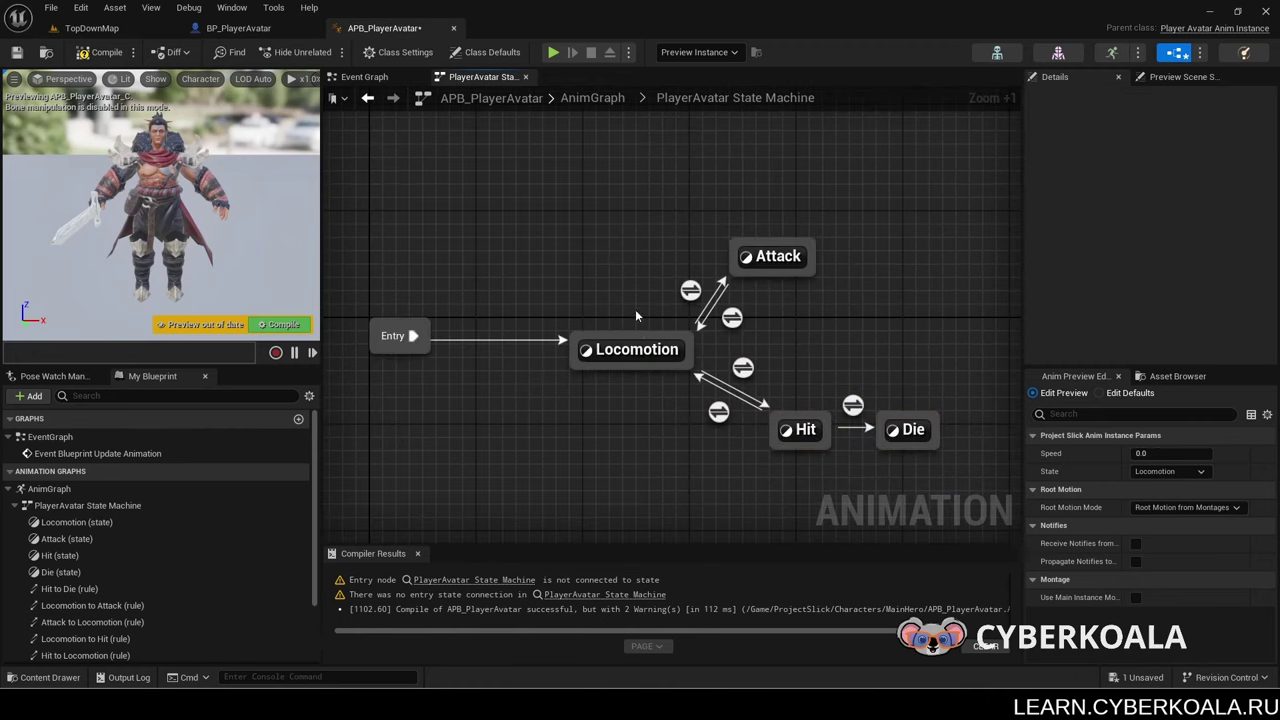
double_click(636, 352)
Step: Search the node lists for a blend space player to feed the Locomotion output pose
left_click_drag(688, 342, 523, 314)
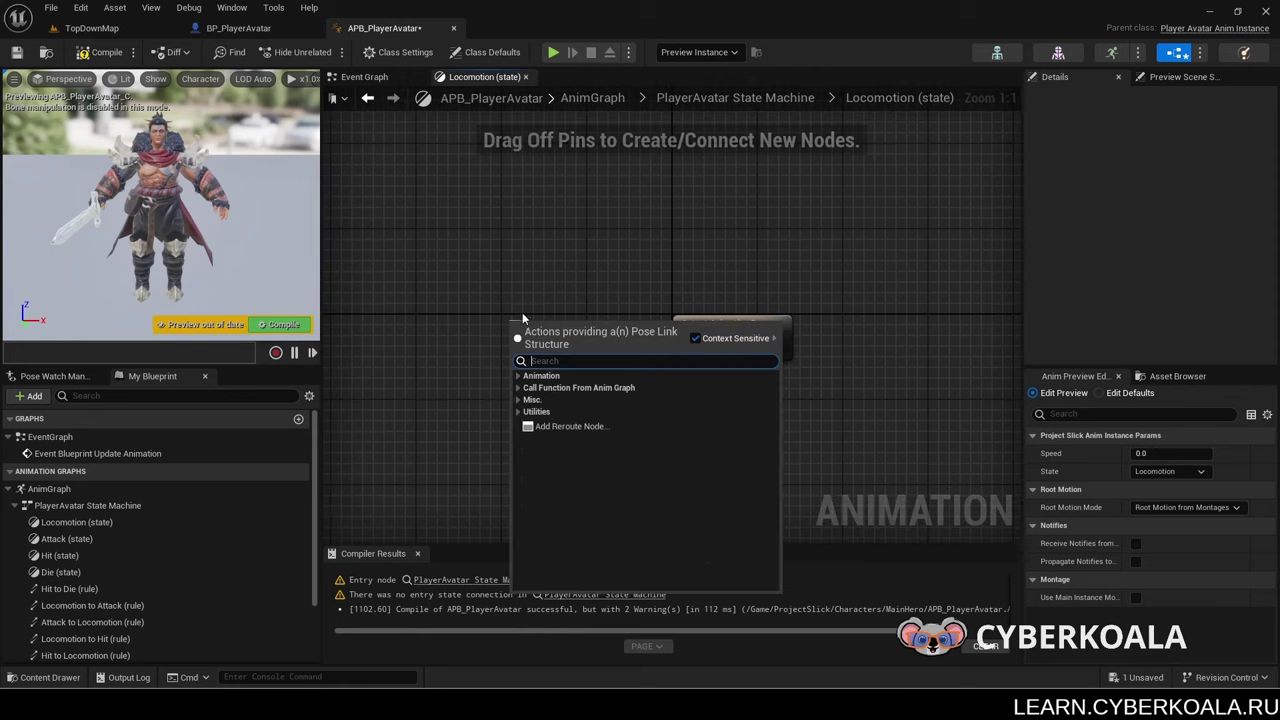
type("blend")
key("ctrl+a")
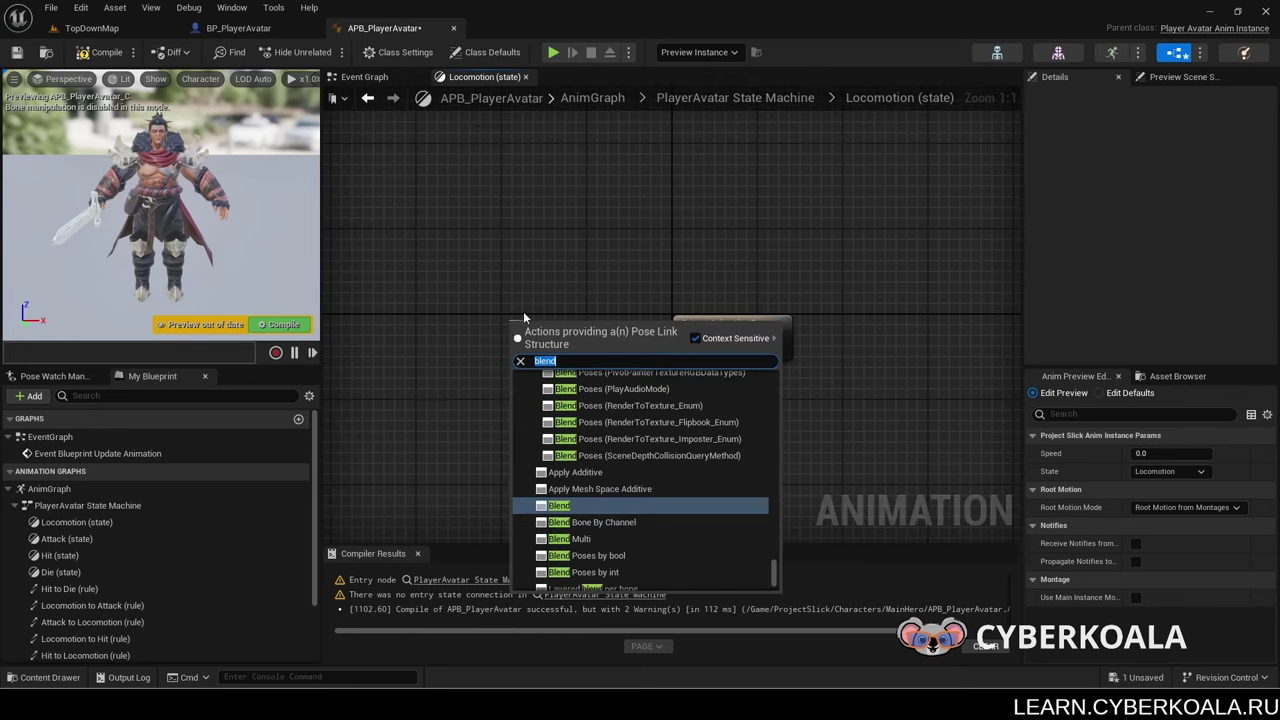
type("herobl")
key("ctrl+a")
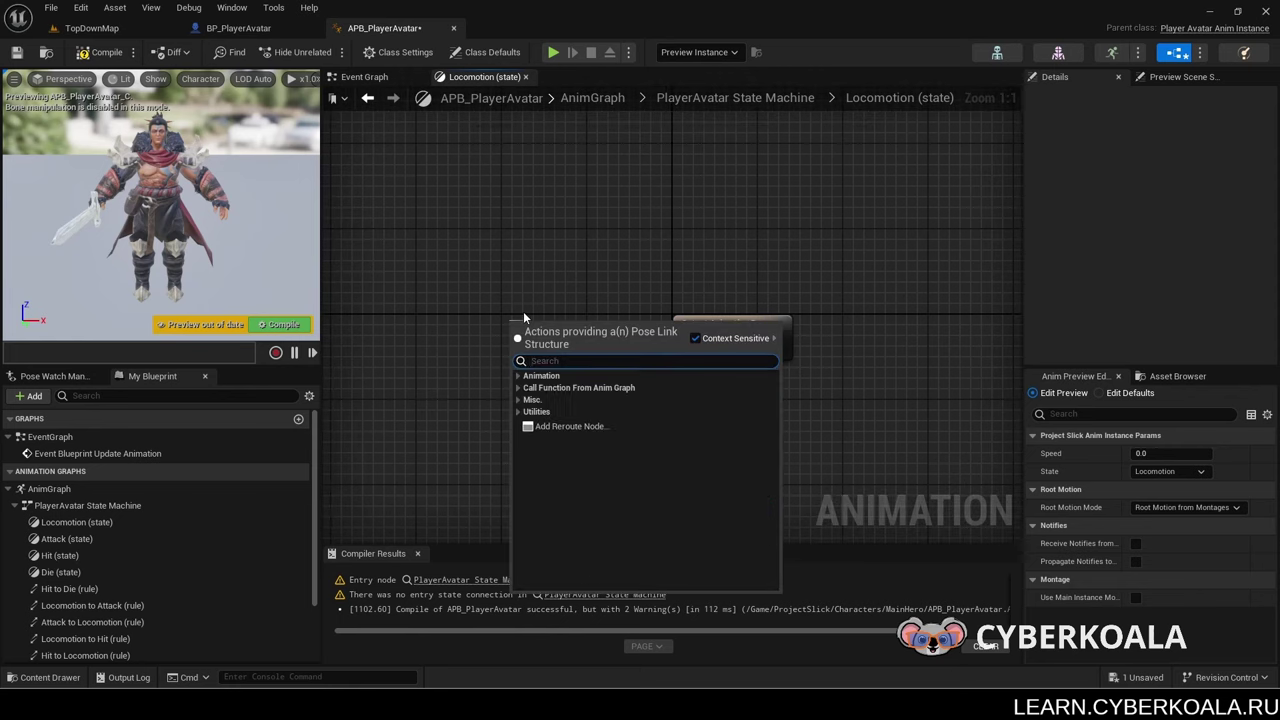
type("blend")
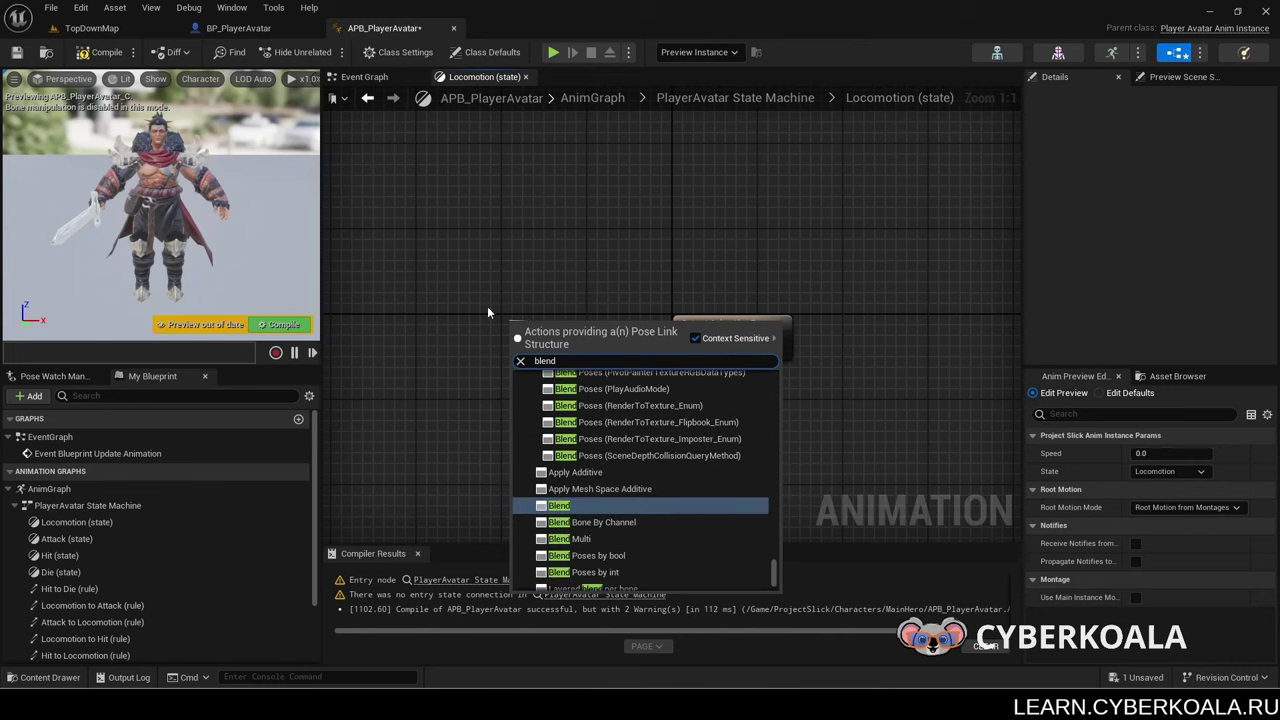
key("Escape")
right_click(514, 350)
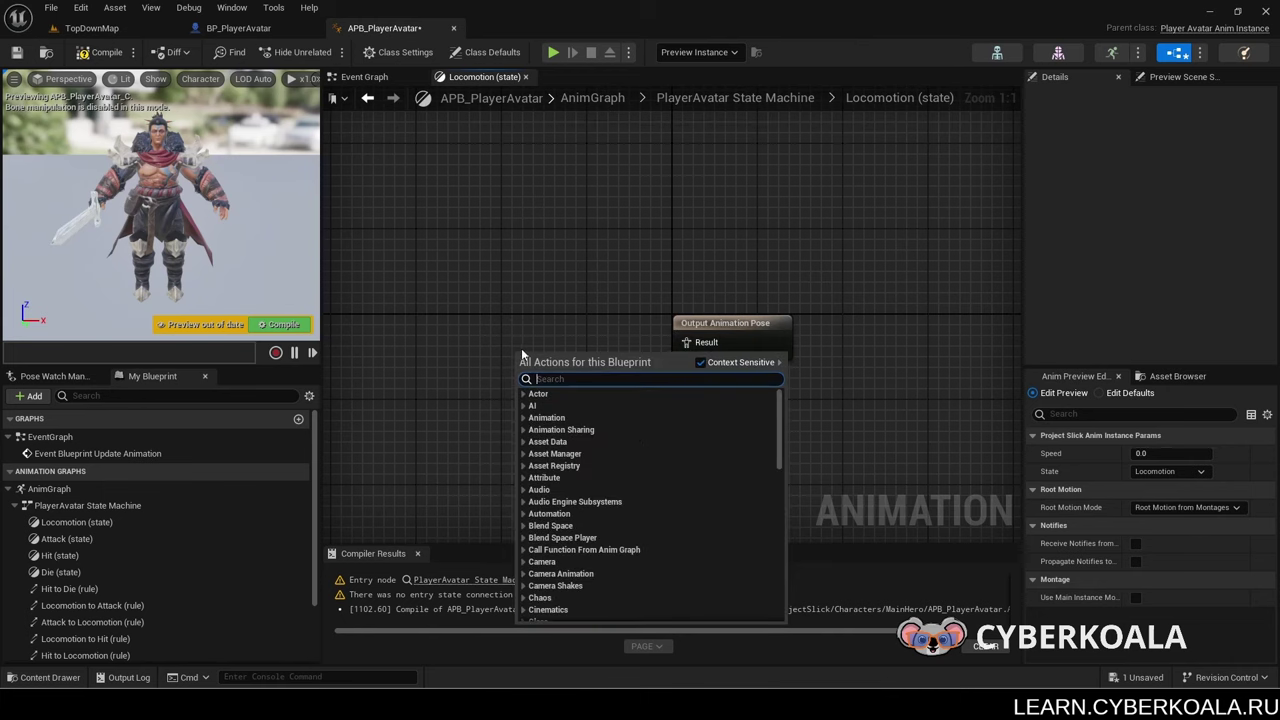
type("BlendSpace")
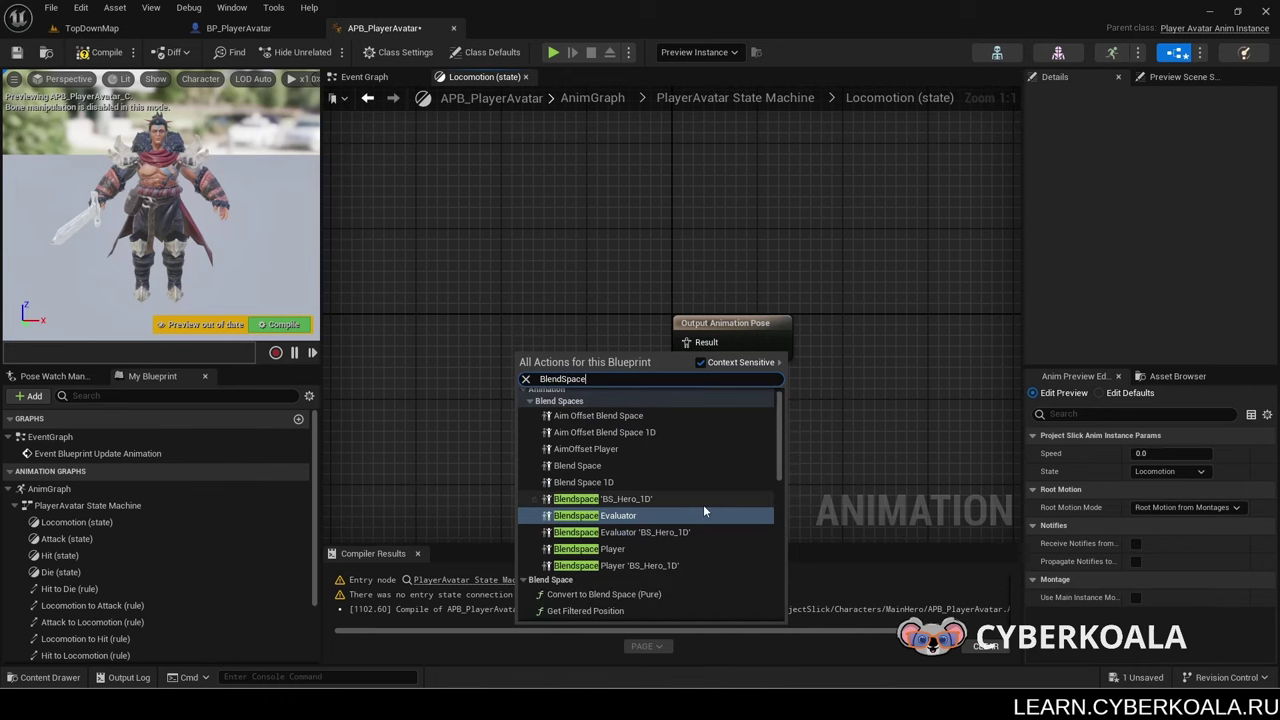
scroll(703, 504, "down", 2)
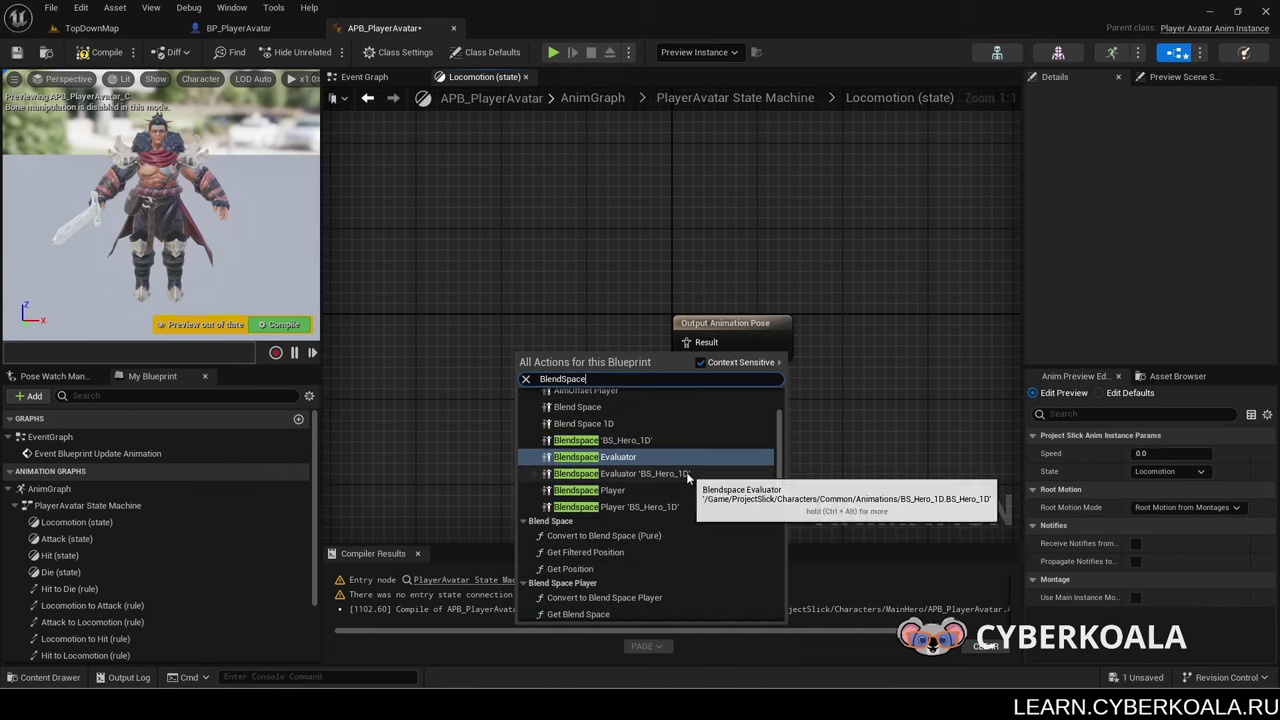
Step: Add BS_Hero_1D from the animation assets, wire it to Output Animation Pose and compile
left_click(40, 677)
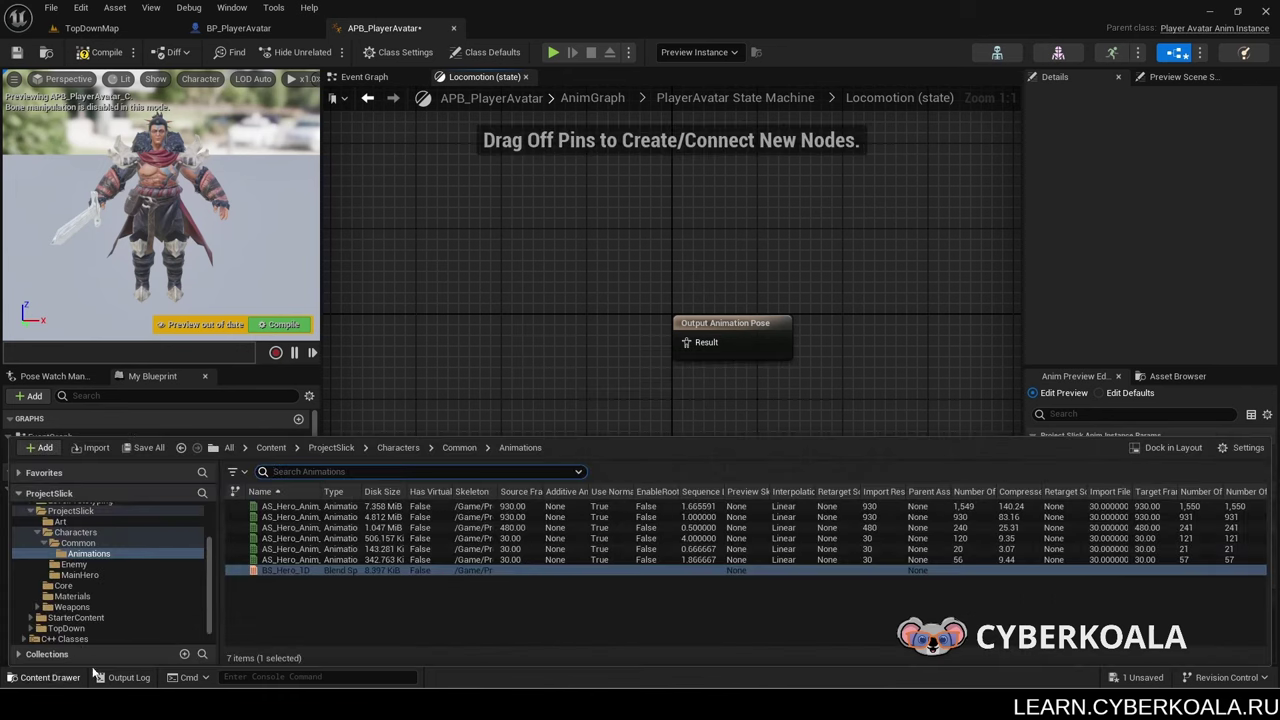
left_click_drag(303, 566, 468, 324)
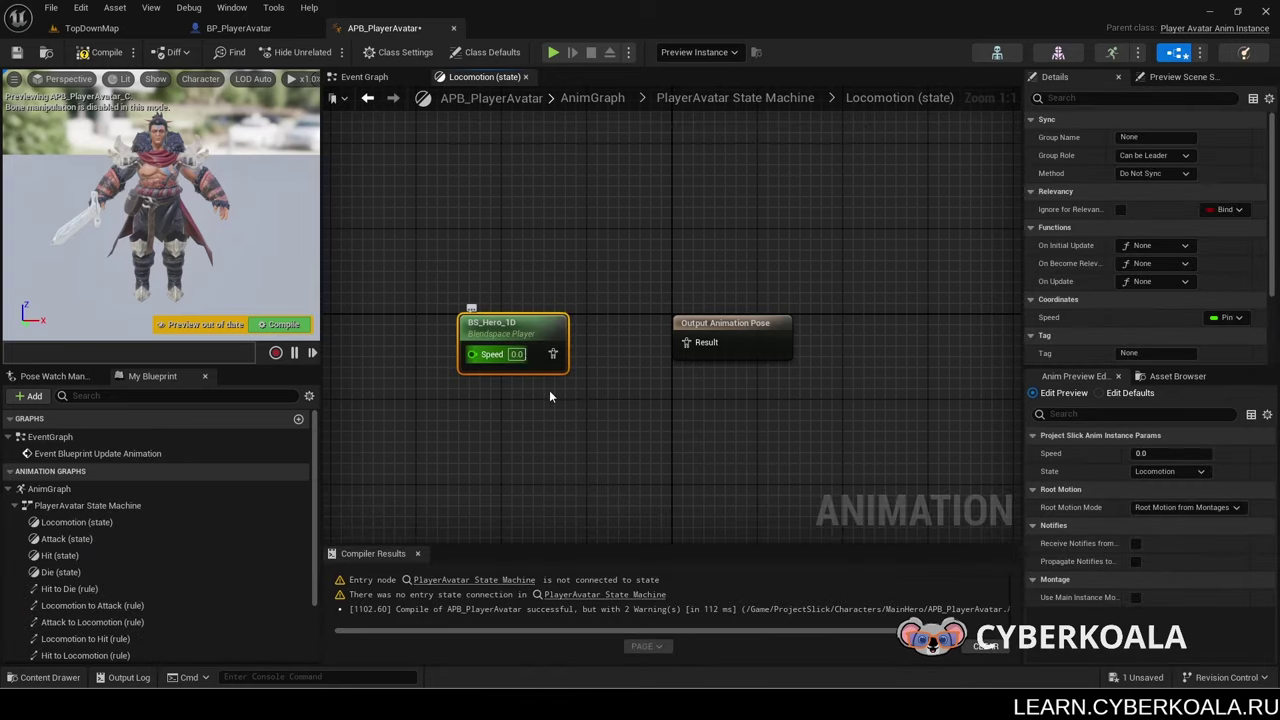
mouse_move(560, 342)
left_mouse_down()
mouse_move(718, 360)
mouse_move(700, 343)
left_mouse_up()
left_click_drag(525, 320, 585, 320)
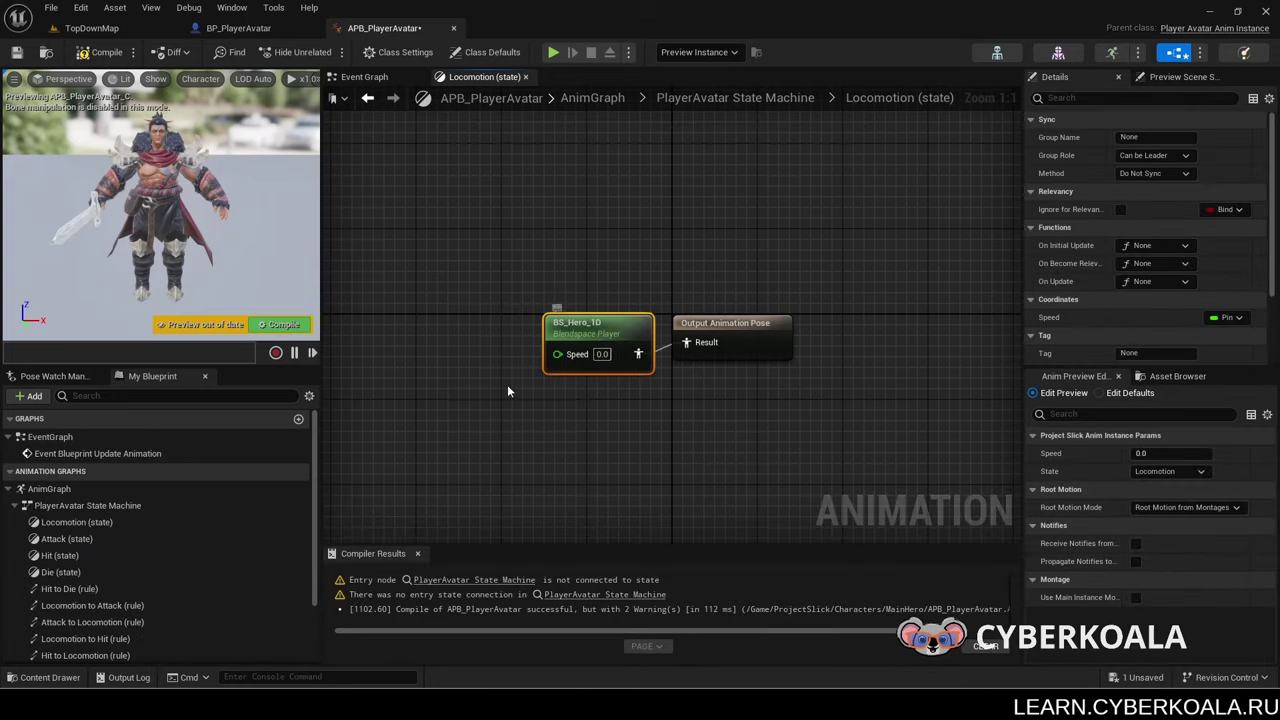
right_click_drag(507, 384, 588, 384)
scroll(295, 491, "down", 3)
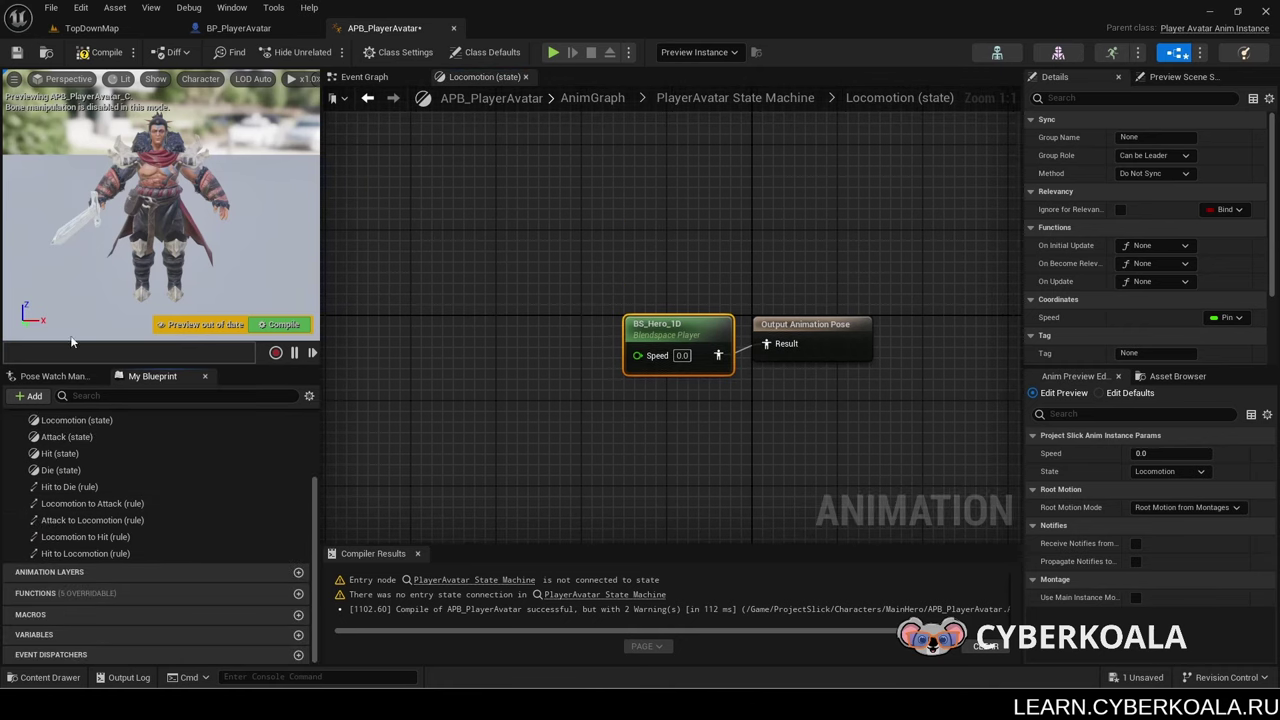
left_click(98, 53)
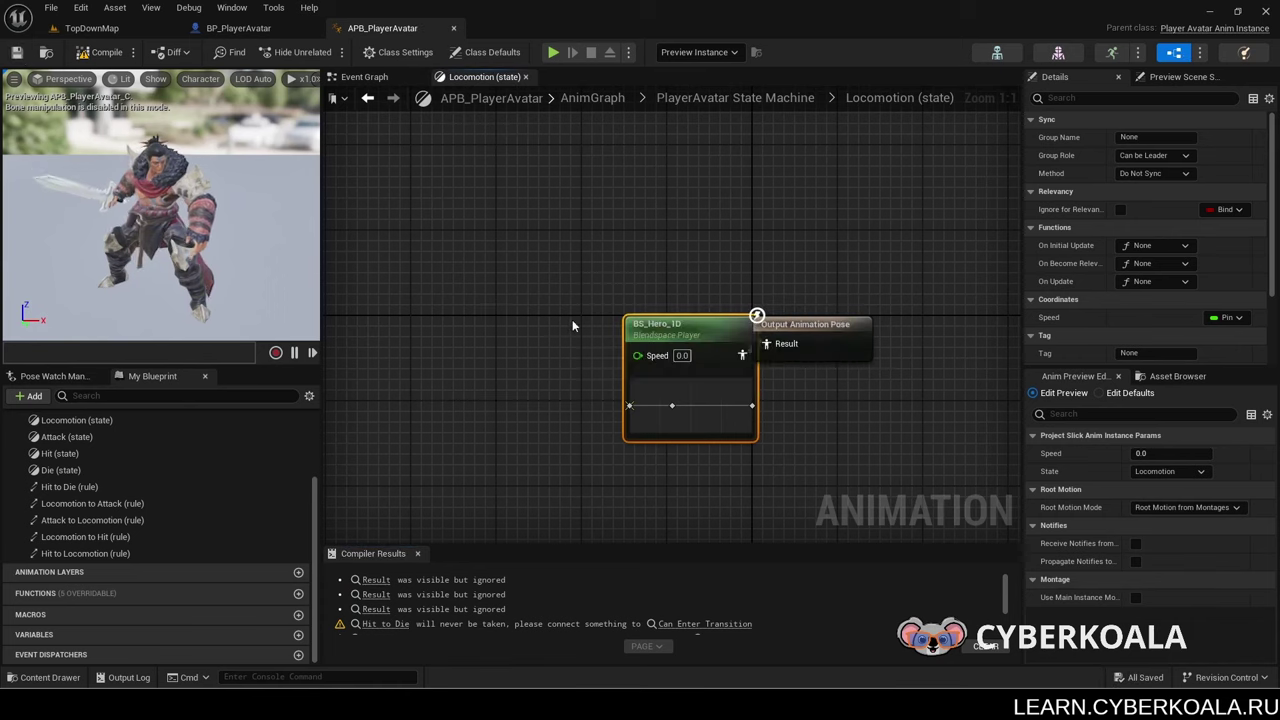
Step: Drive BS_Hero_1D's Speed input with the Speed variable, tidy the nodes and recompile
left_click_drag(637, 355, 433, 330)
type("spee")
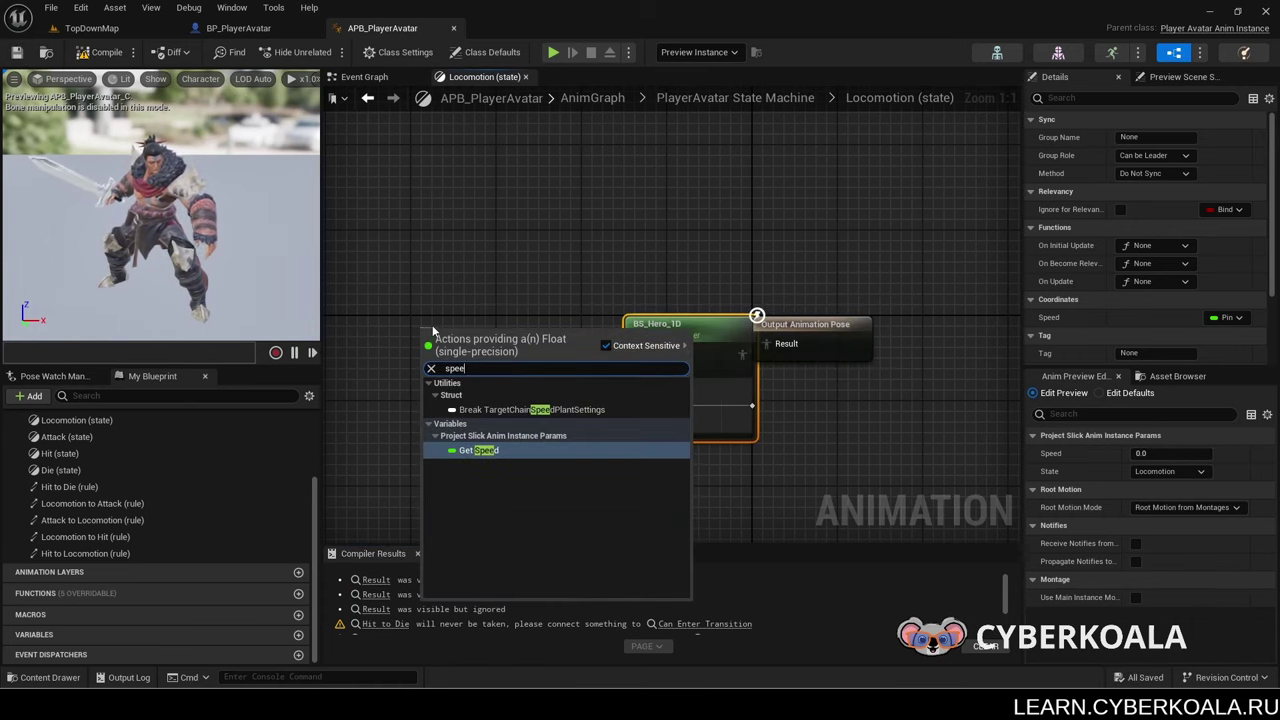
left_click(549, 450)
left_click_drag(671, 479, 410, 322)
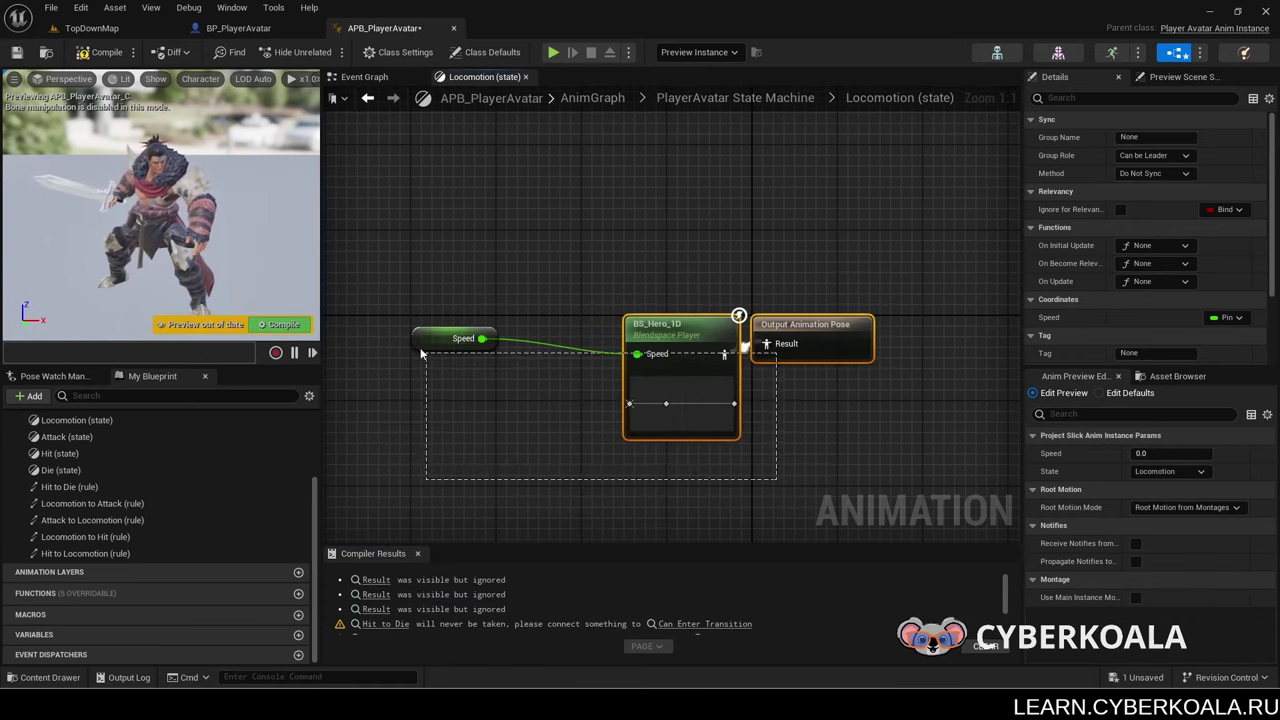
key("q")
left_click(482, 347)
left_click_drag(482, 347, 558, 349)
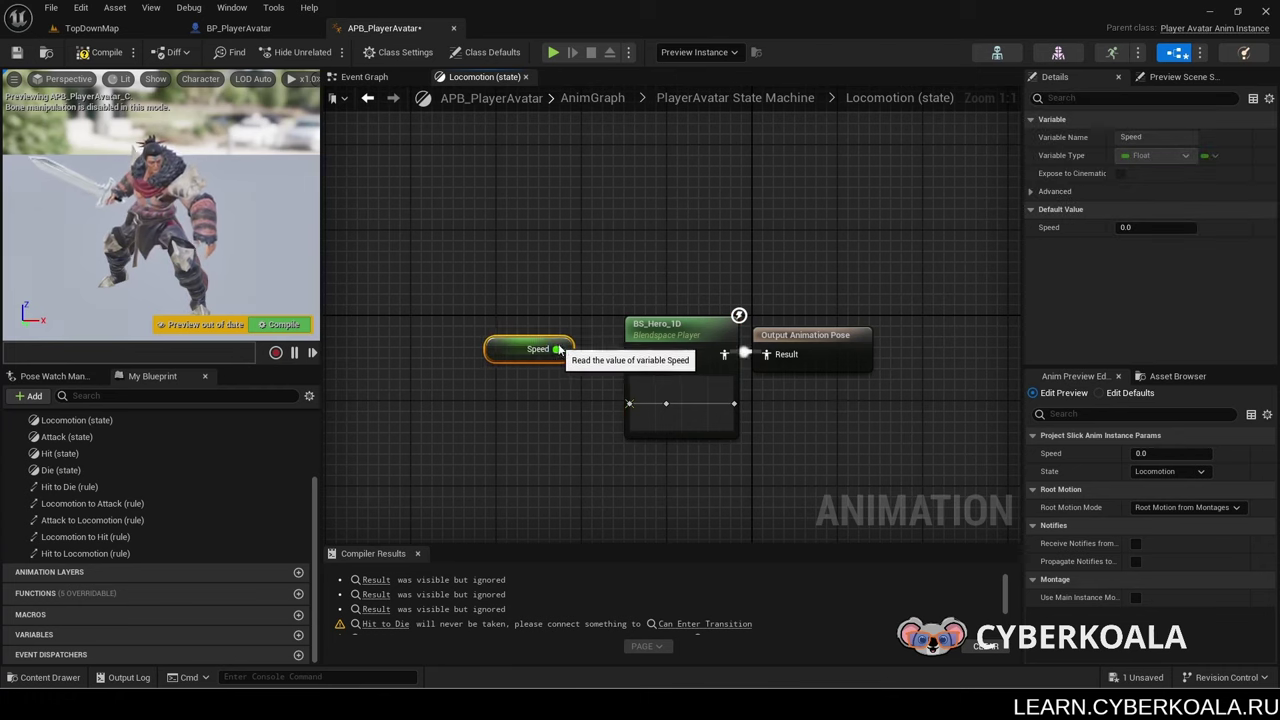
left_click(80, 53)
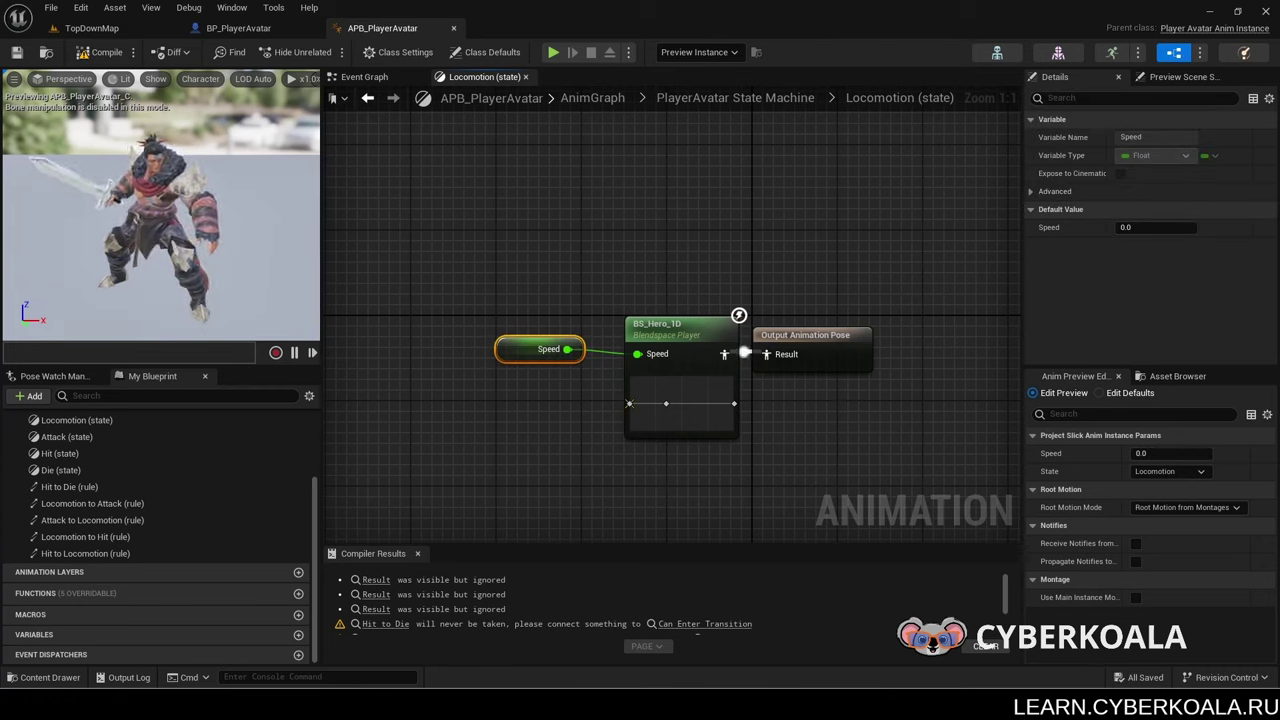
left_click(720, 98)
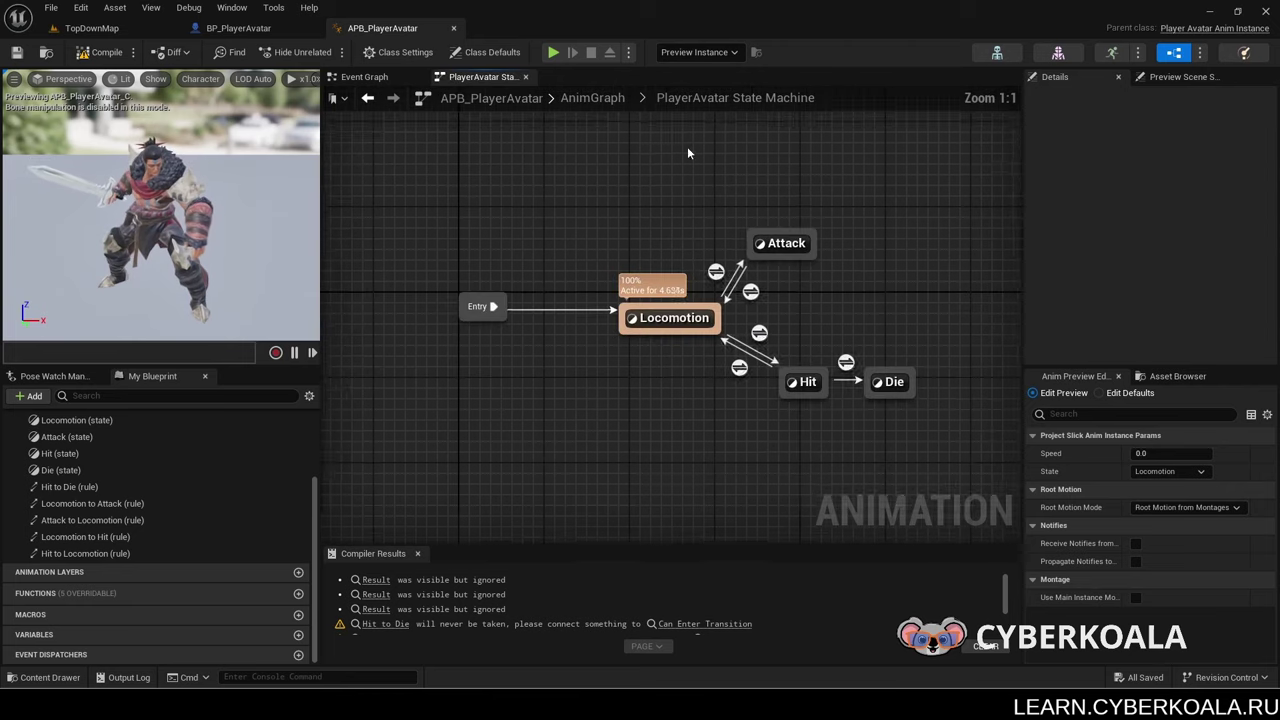
Step: Make the Attack state play AS_Hero_Anim_Attack_Anim
double_click(797, 260)
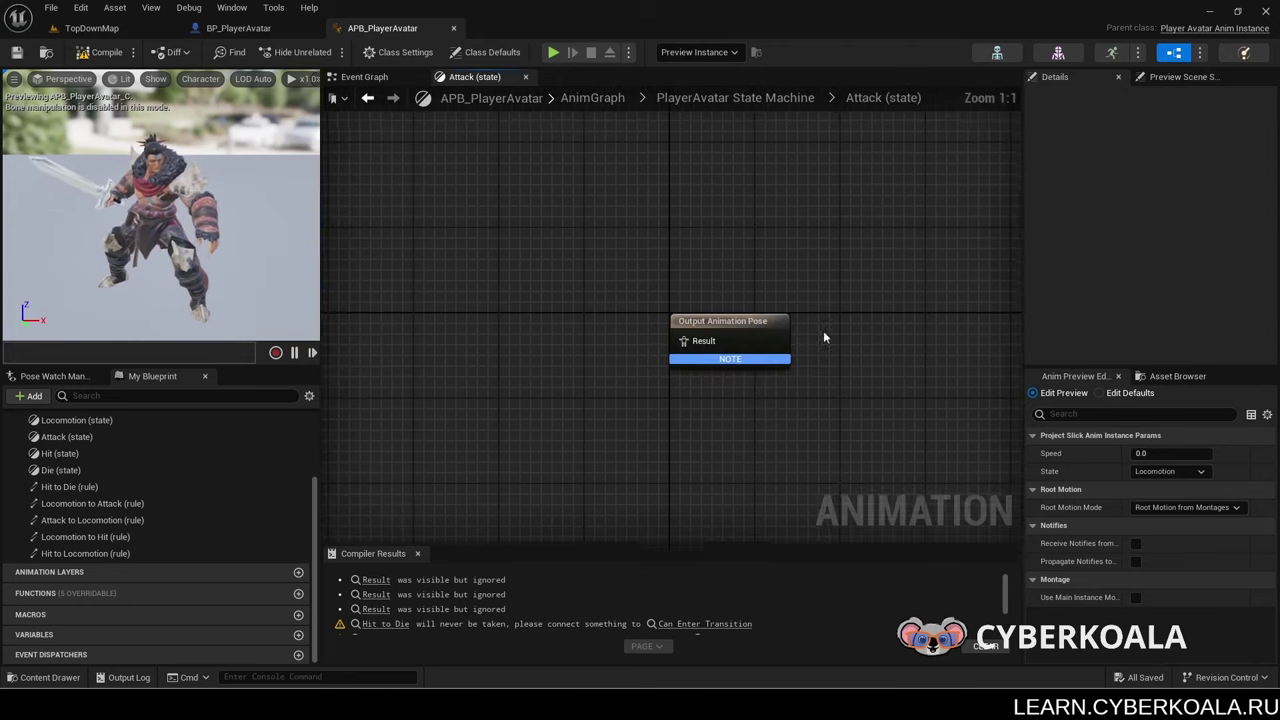
left_click(1137, 378)
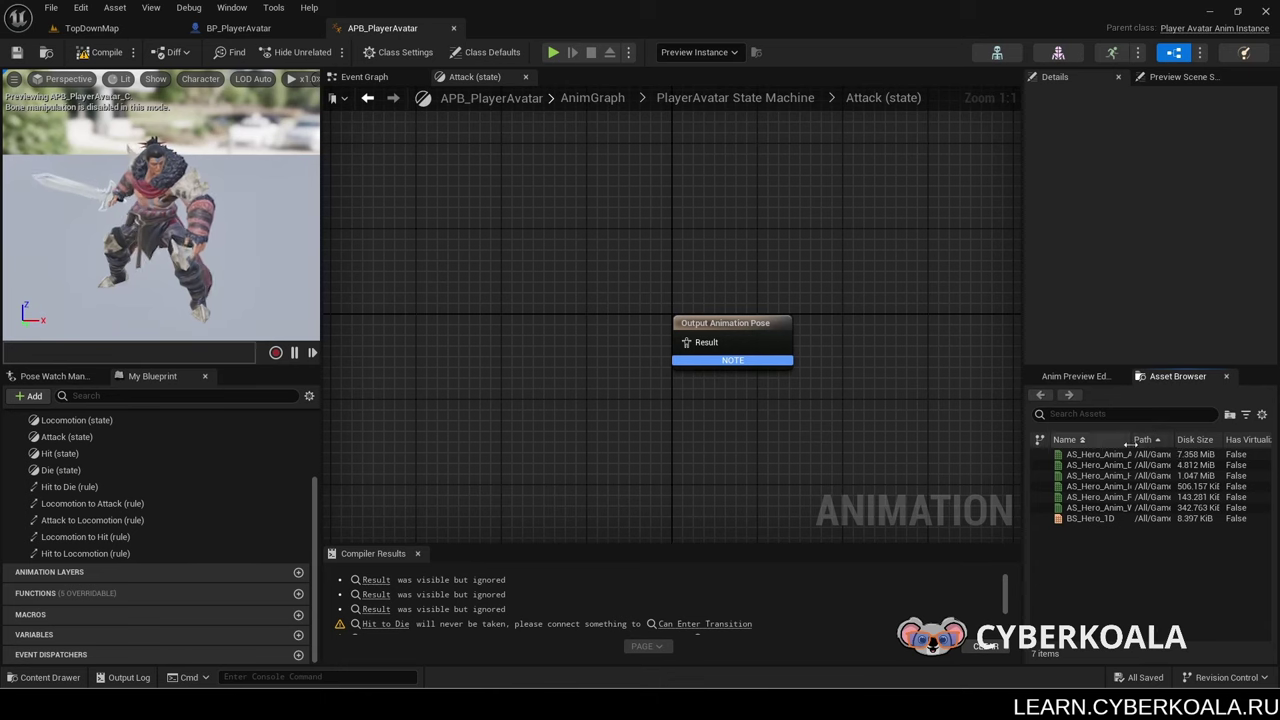
left_click_drag(1130, 444, 1181, 443)
mouse_move(1147, 454)
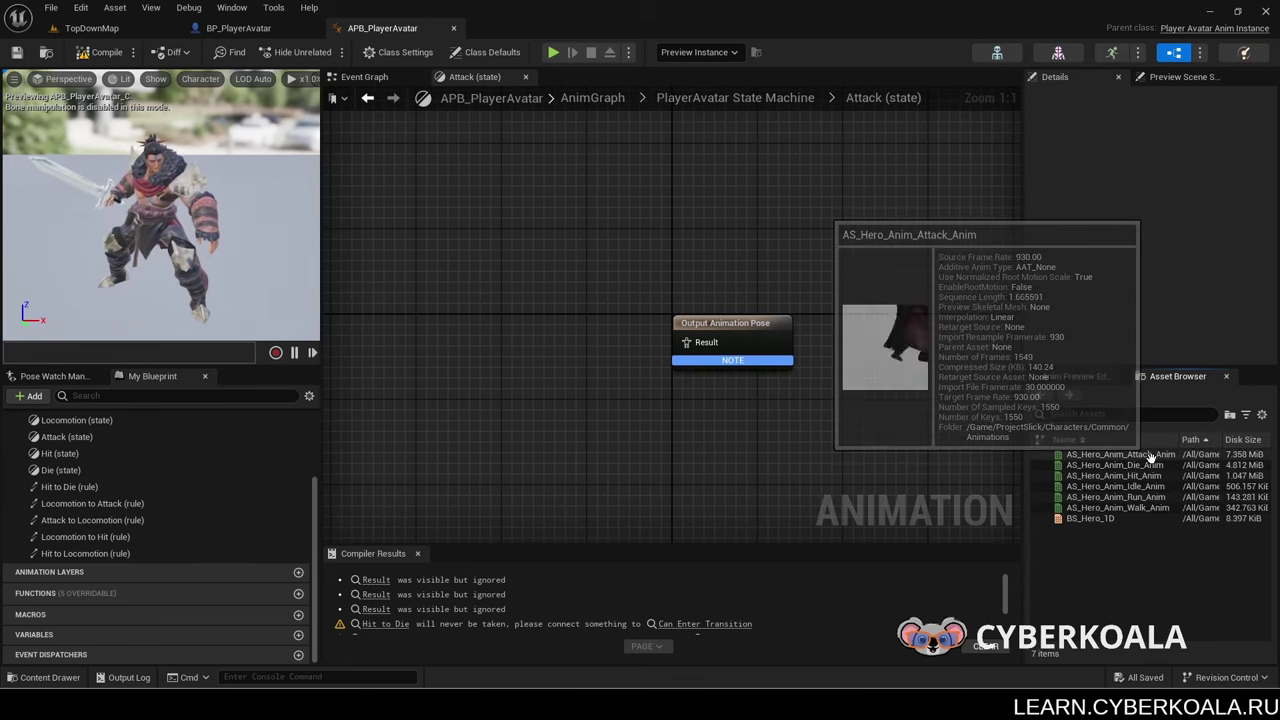
left_click_drag(1150, 456, 706, 346)
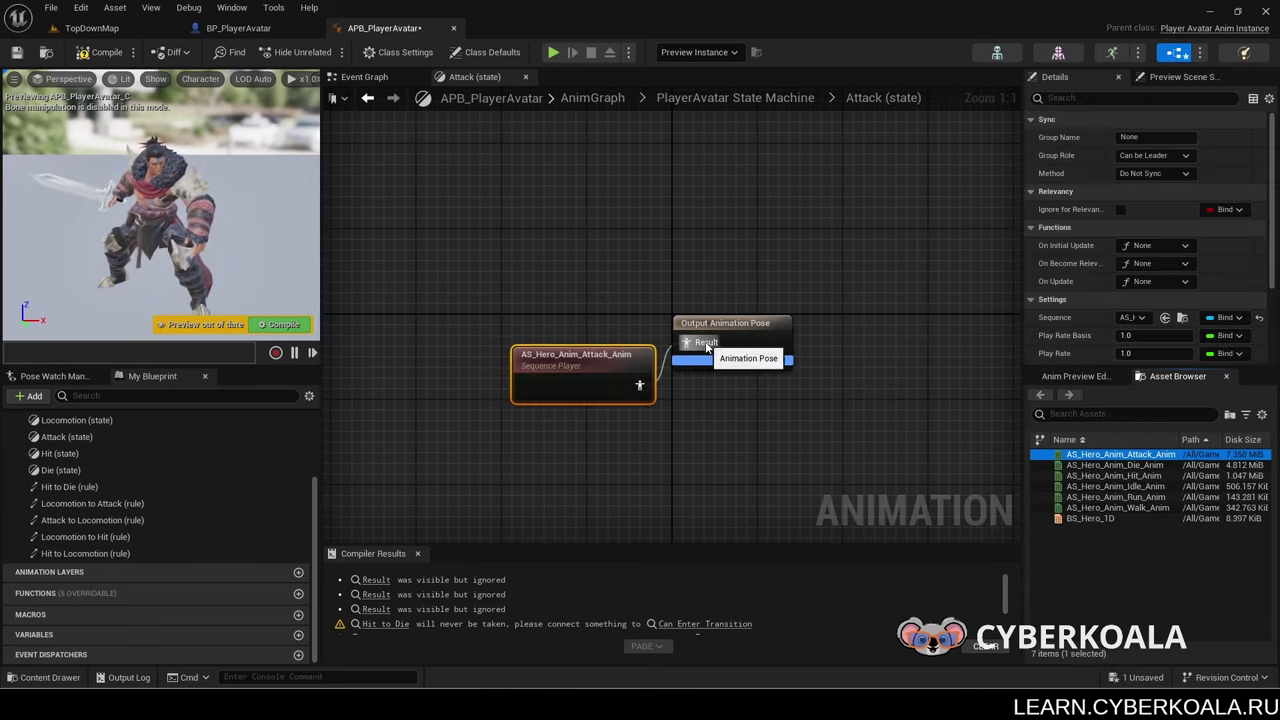
left_click(761, 98)
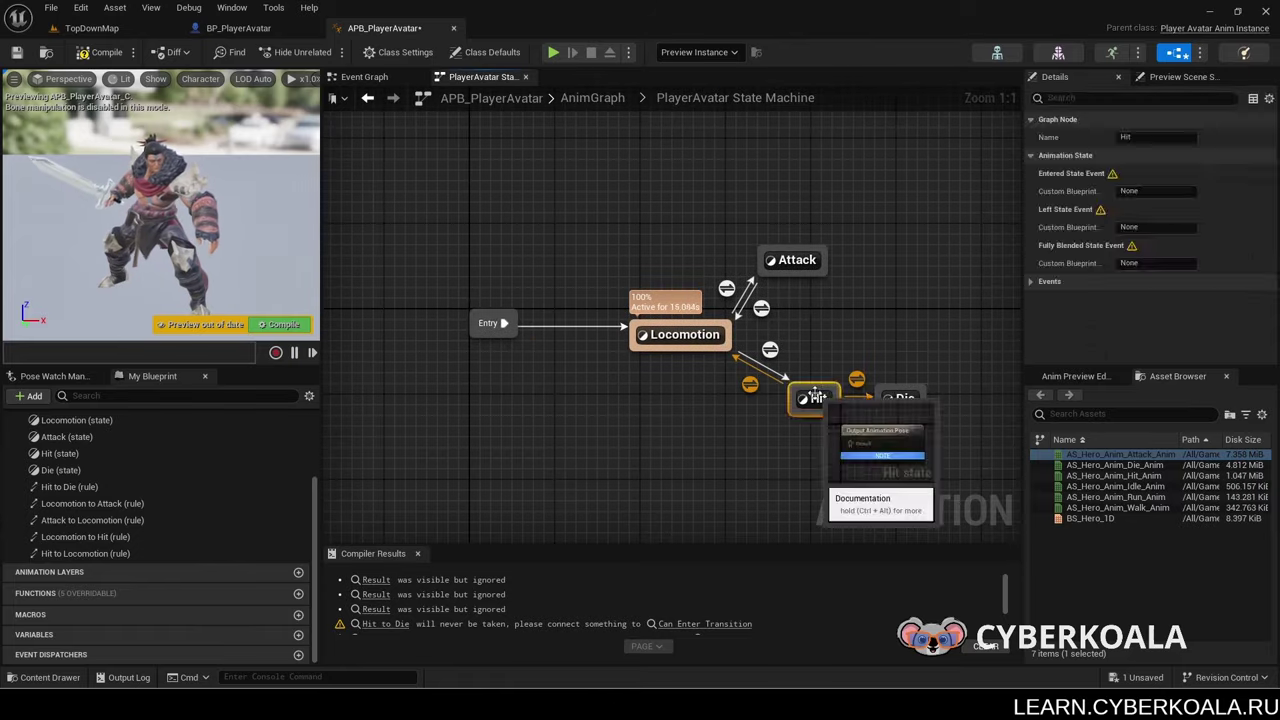
Step: Make the Hit state play AS_Hero_Anim_Hit_Anim and the Die state play AS_Hero_Anim_Die_Anim
double_click(815, 395)
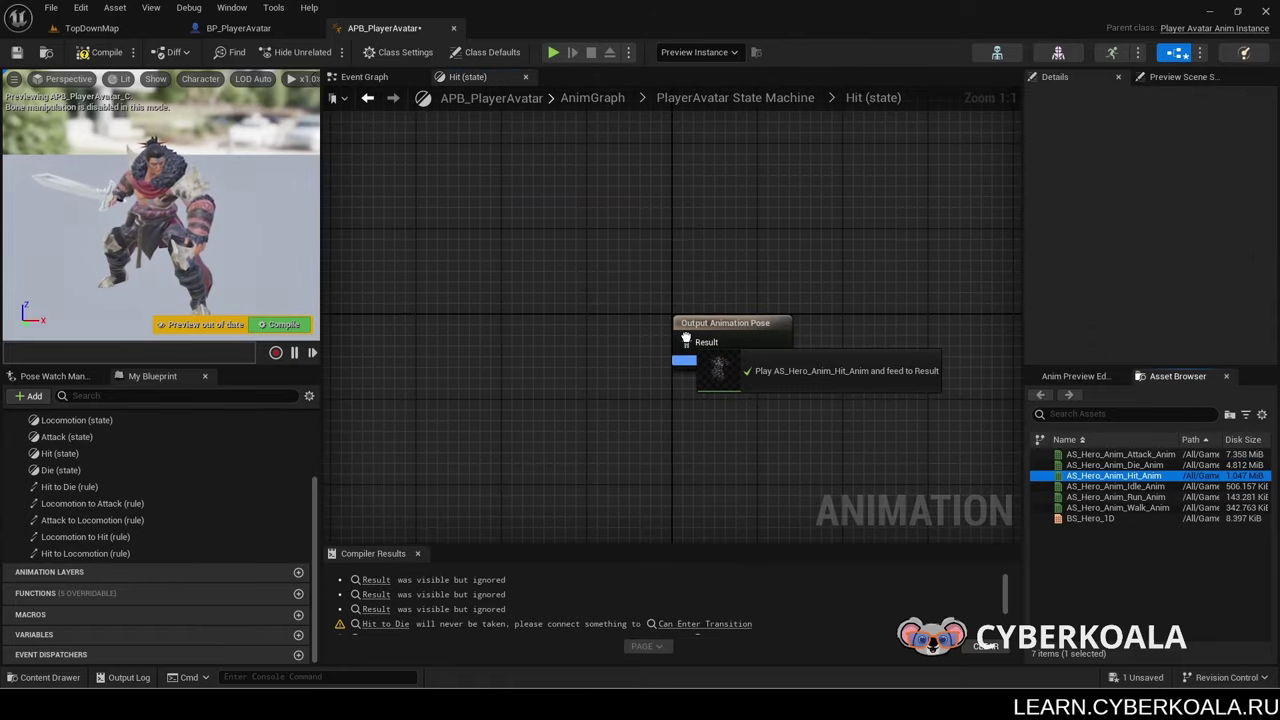
left_click_drag(1100, 475, 700, 357)
left_click(752, 97)
double_click(900, 396)
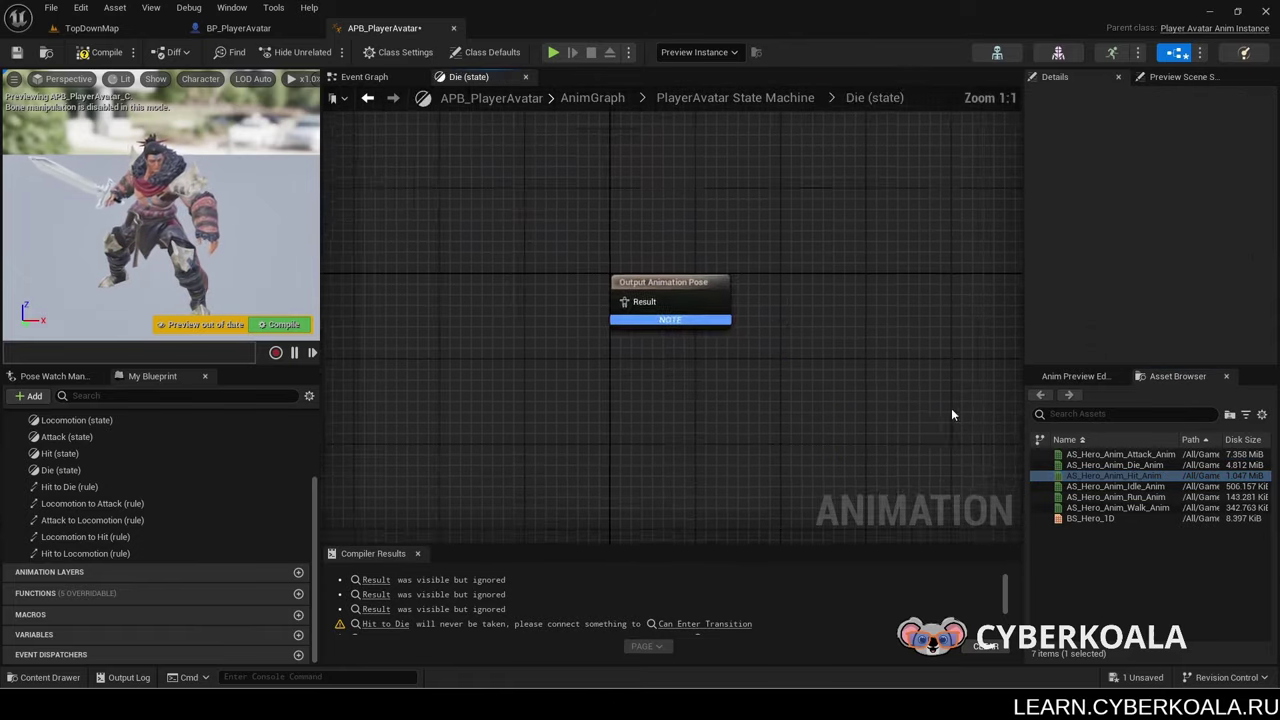
left_click_drag(1112, 465, 700, 355)
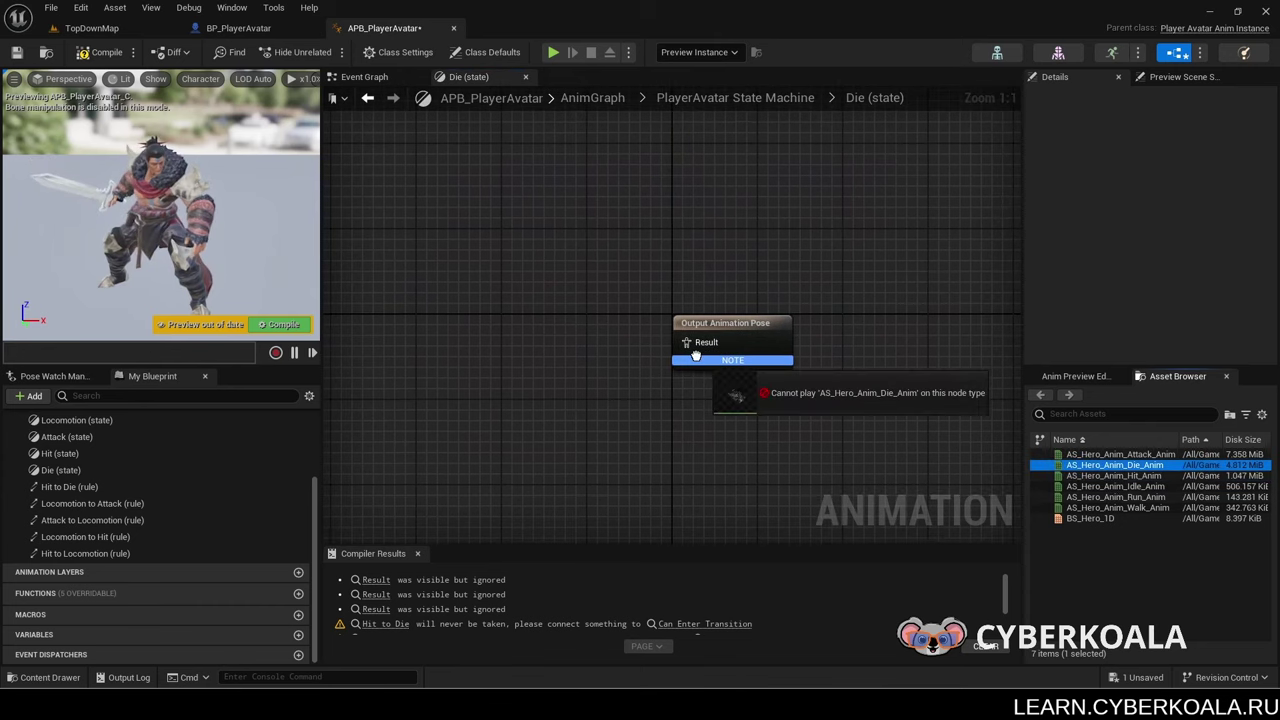
left_click(737, 97)
Step: Recheck the Locomotion state and compile the animation blueprint
double_click(704, 335)
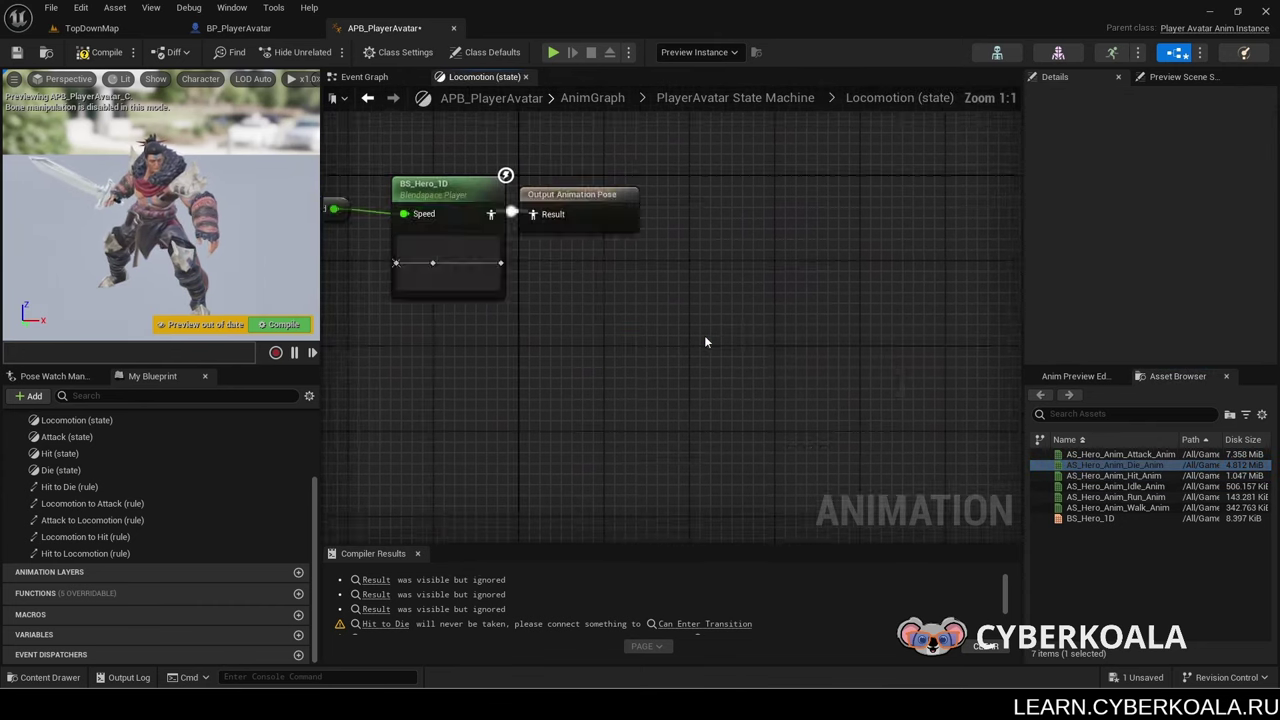
left_click(737, 97)
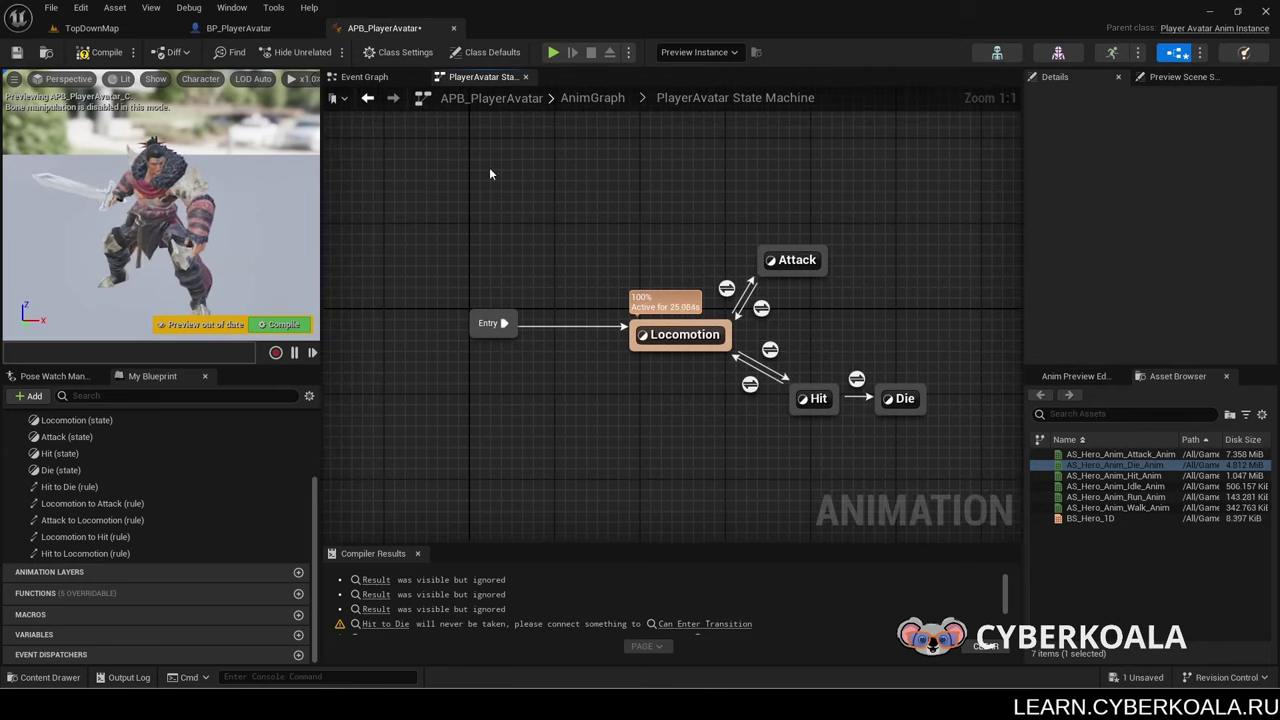
left_click(100, 52)
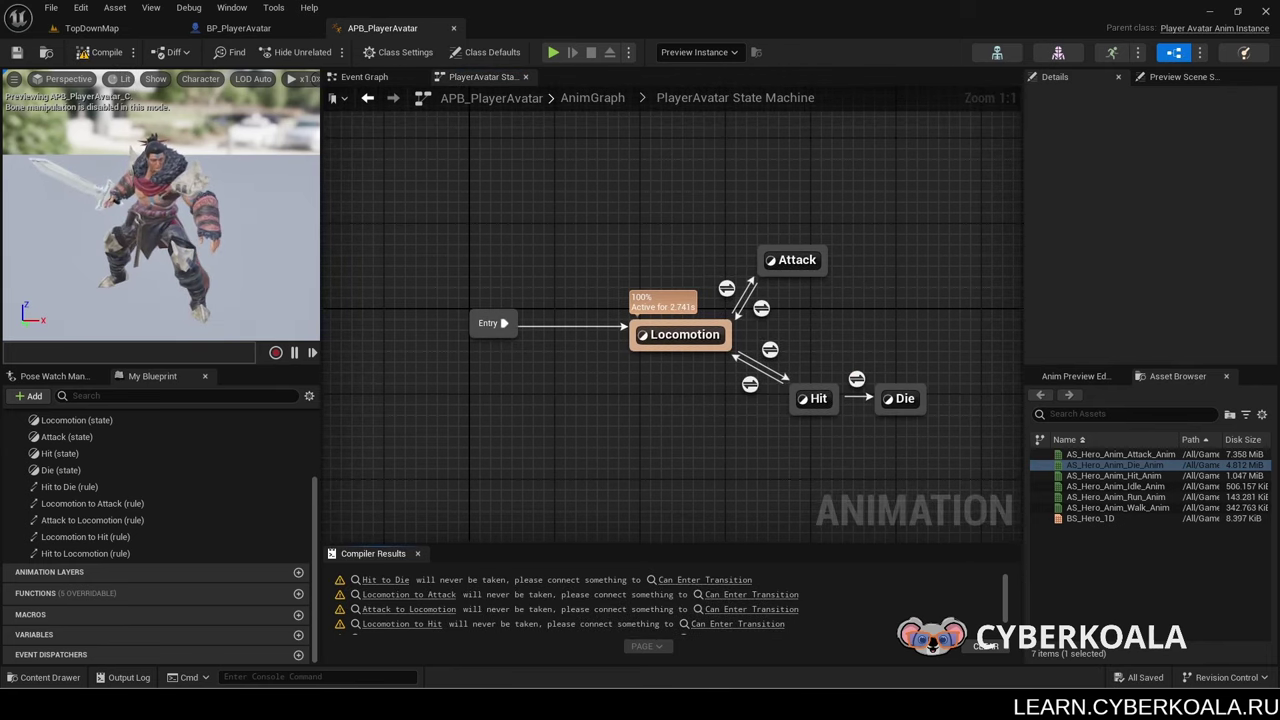
Step: In the Locomotion→Attack rule, add a State getter feeding an Equal (Enum) comparison
double_click(726, 288)
right_click(425, 305)
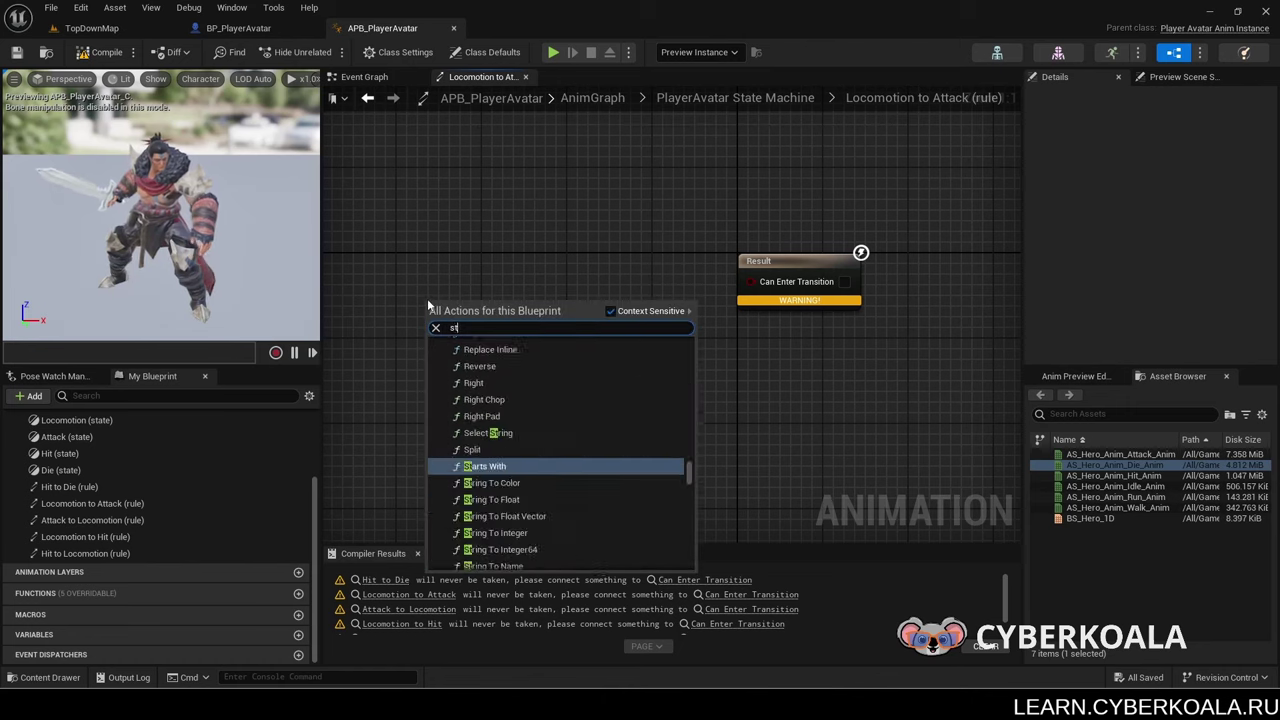
type("state")
scroll(522, 450, "down", 5)
left_click_drag(692, 400, 691, 564)
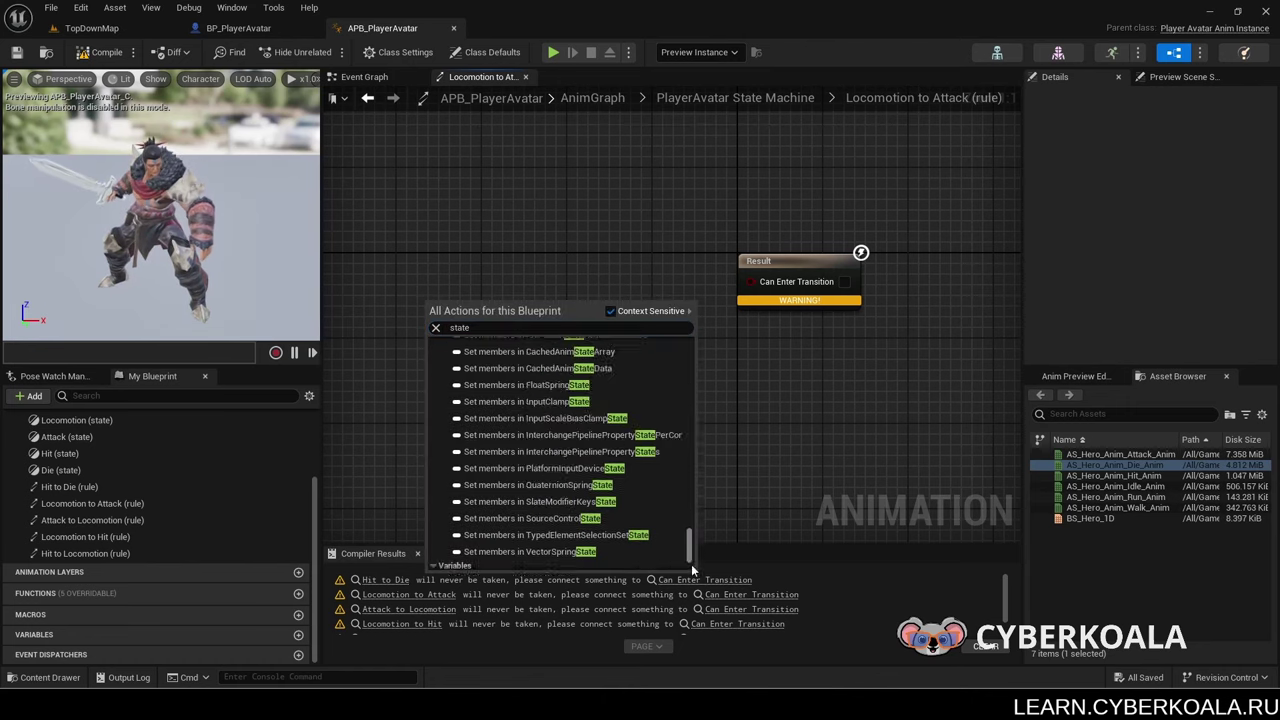
left_click(560, 486)
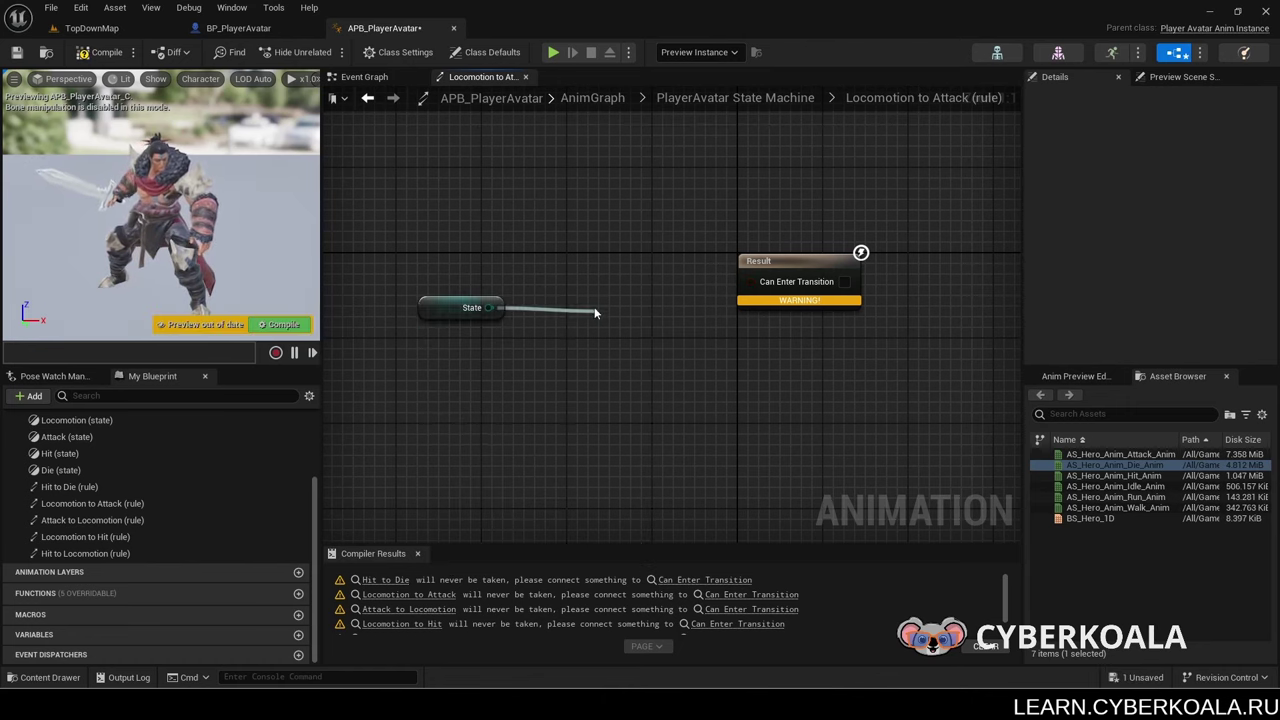
left_click_drag(594, 313, 594, 313)
type("==")
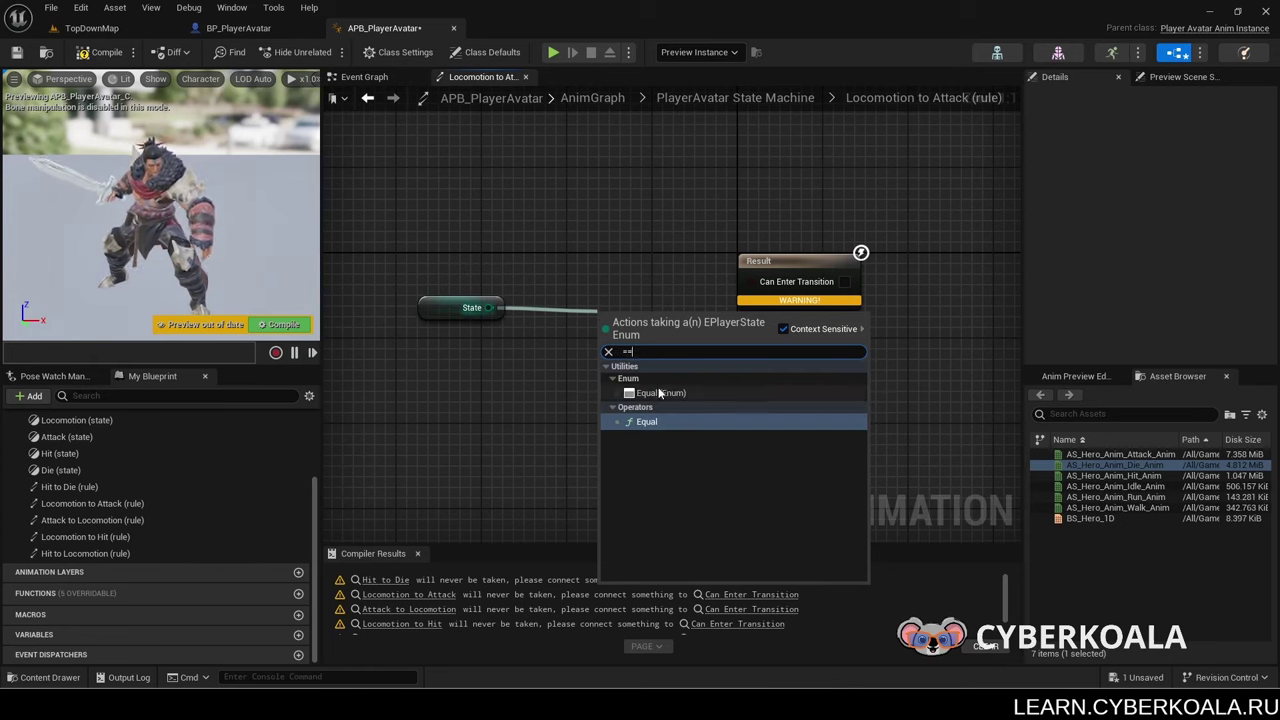
left_click(659, 393)
left_click(645, 340)
left_click(645, 350)
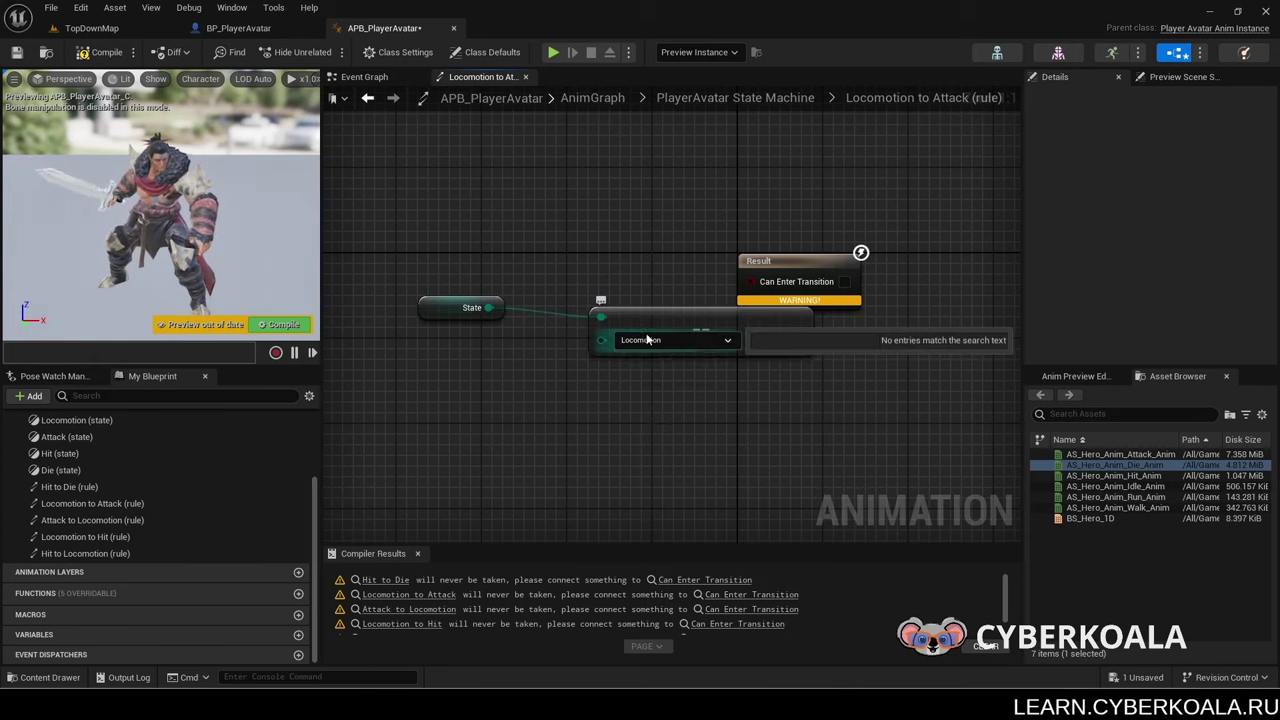
Step: Compare State against Locomotion and wire the result into Can Enter Transition
left_click_drag(667, 313, 575, 272)
left_click_drag(520, 330, 376, 247)
left_click_drag(600, 300, 572, 258)
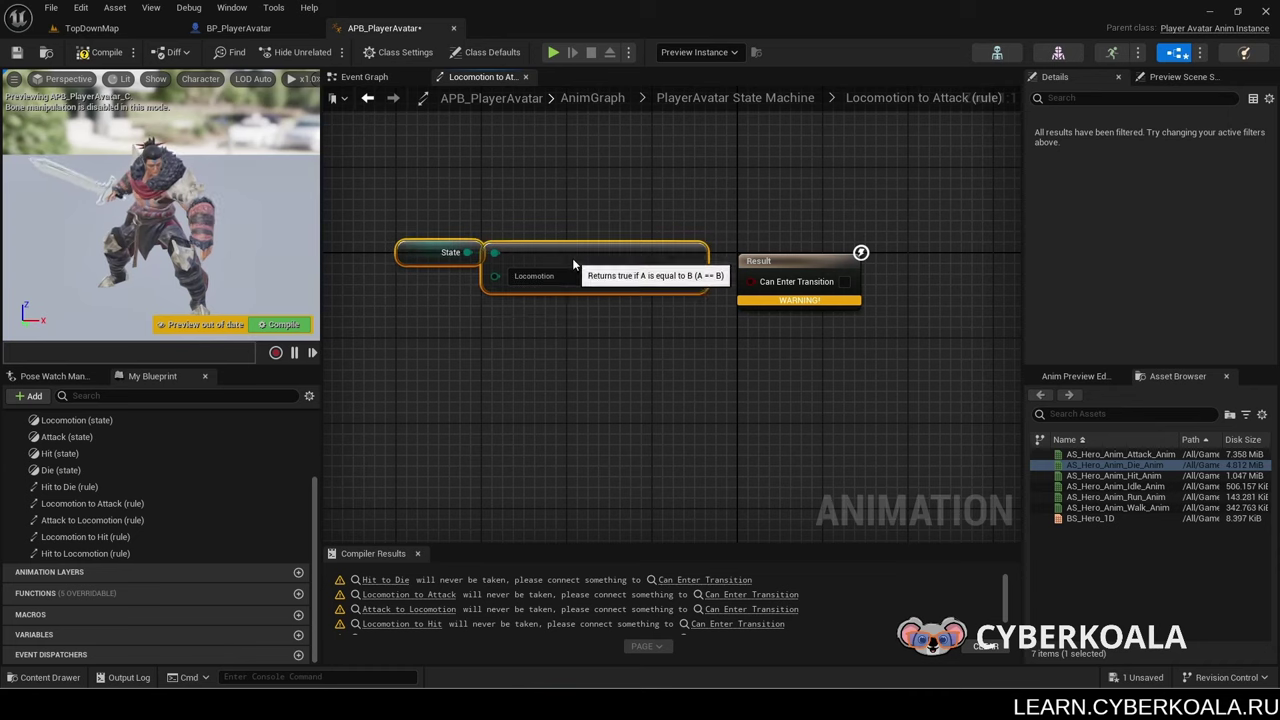
left_click(589, 280)
left_click(527, 289)
left_click_drag(693, 267, 751, 280)
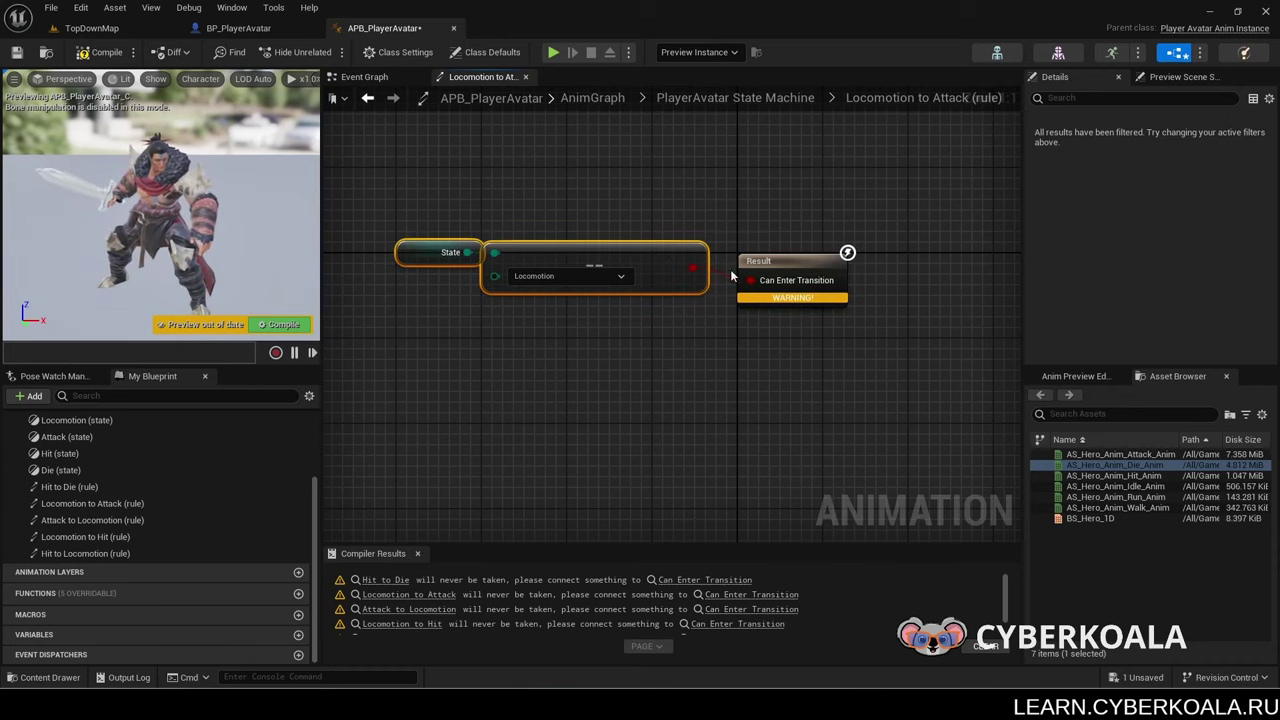
mouse_move(669, 244)
left_mouse_down()
mouse_move(669, 265)
mouse_move(669, 254)
left_mouse_up()
right_click_drag(371, 205, 432, 205)
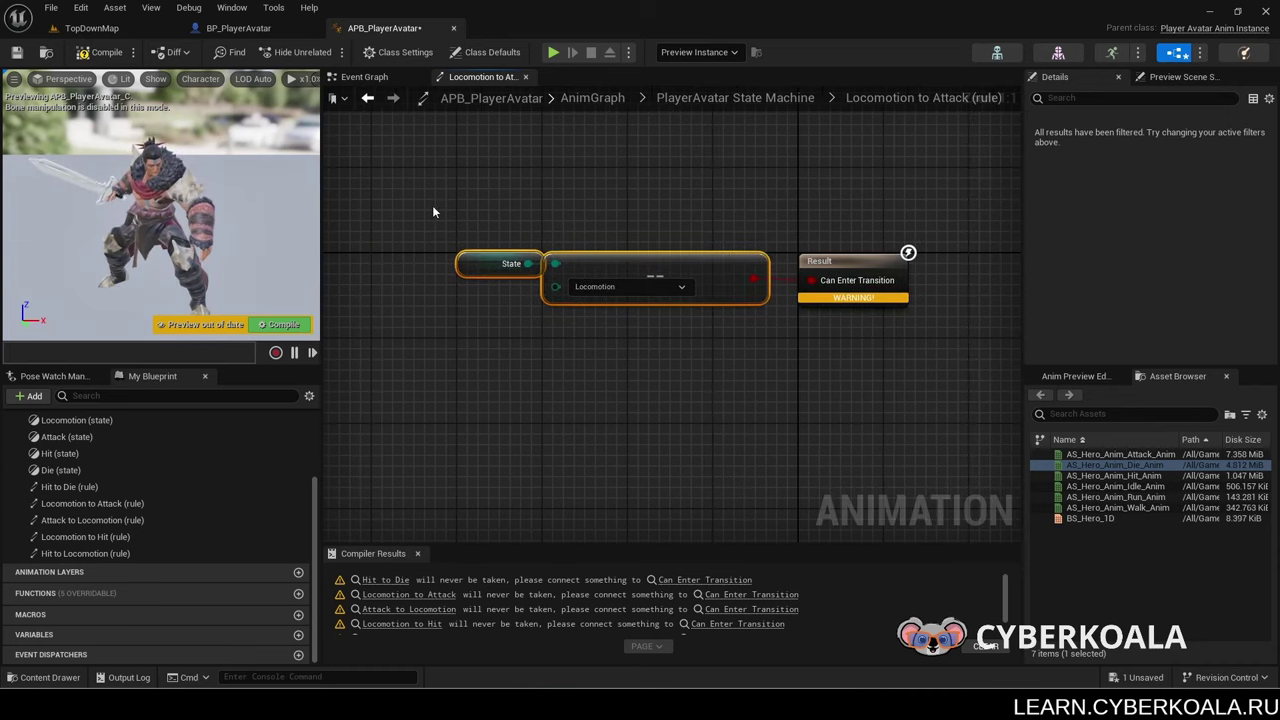
left_click(775, 99)
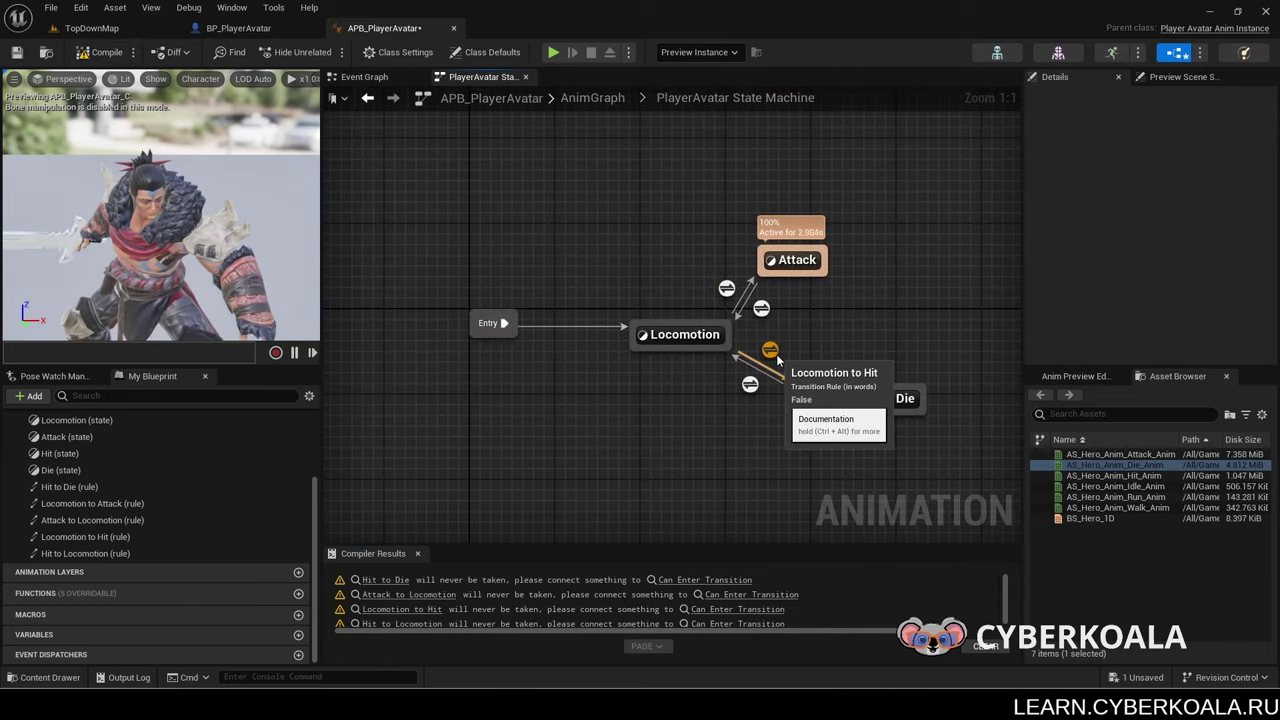
Step: Review the Locomotion→Hit and Locomotion→Attack transition rules
double_click(772, 352)
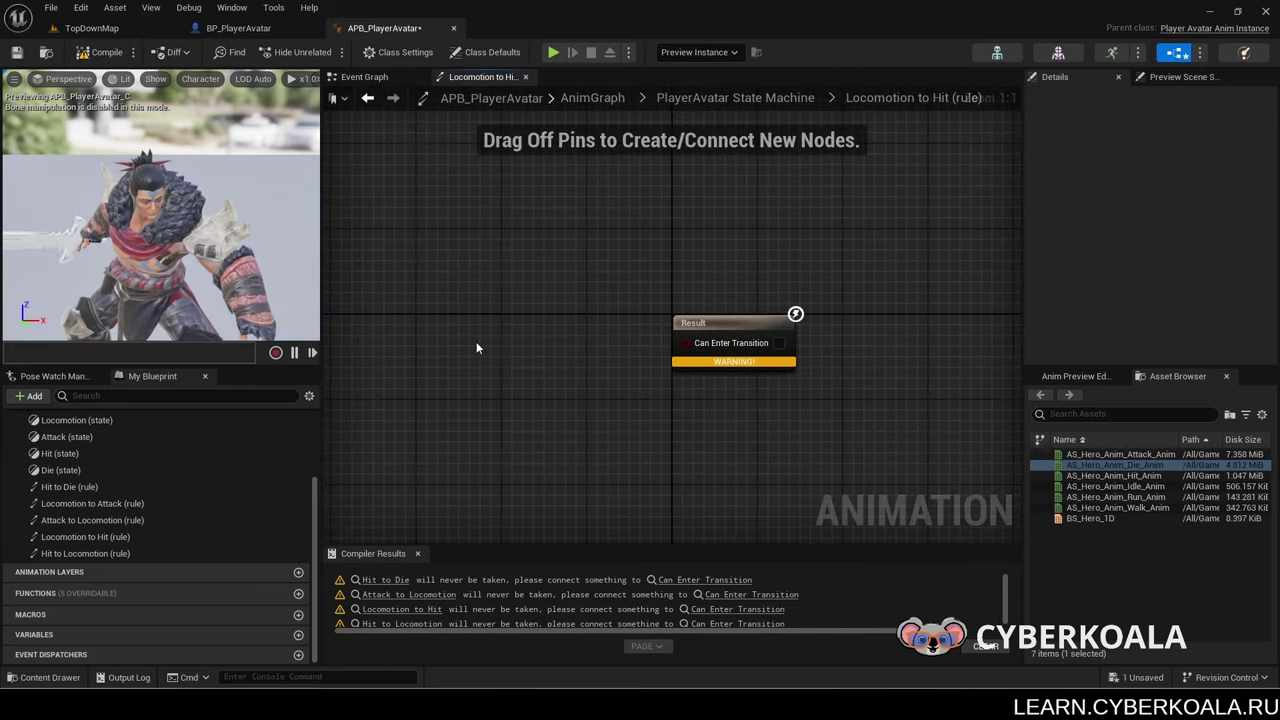
left_click(735, 97)
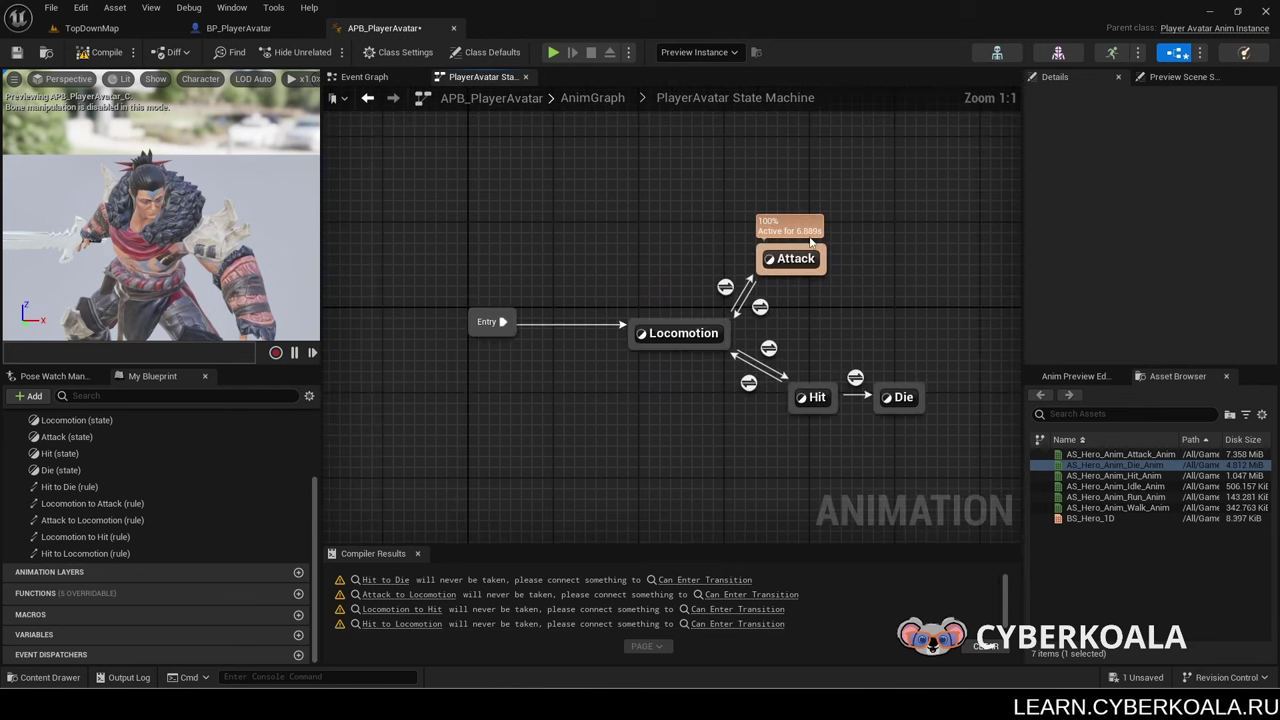
double_click(733, 288)
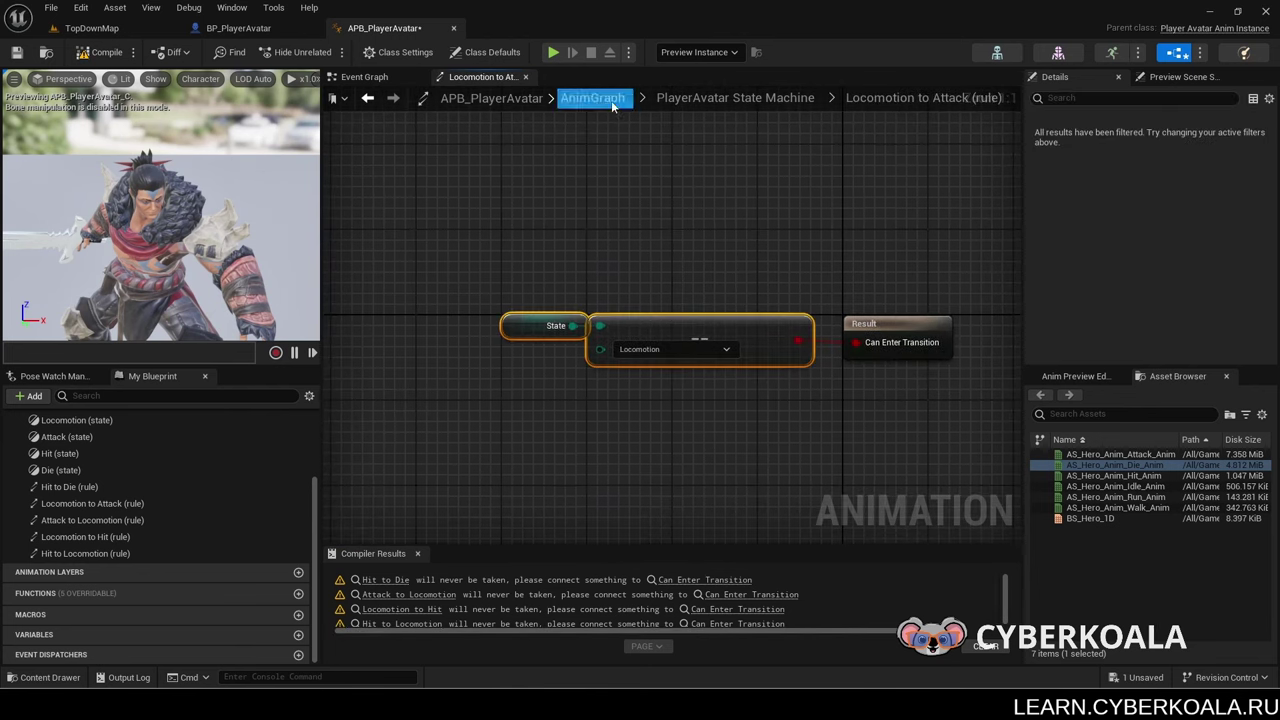
left_click(735, 97)
Step: Paste the State comparison into the Locomotion→Hit rule, set it to Hit, and recompile
double_click(772, 352)
key("ctrl+v")
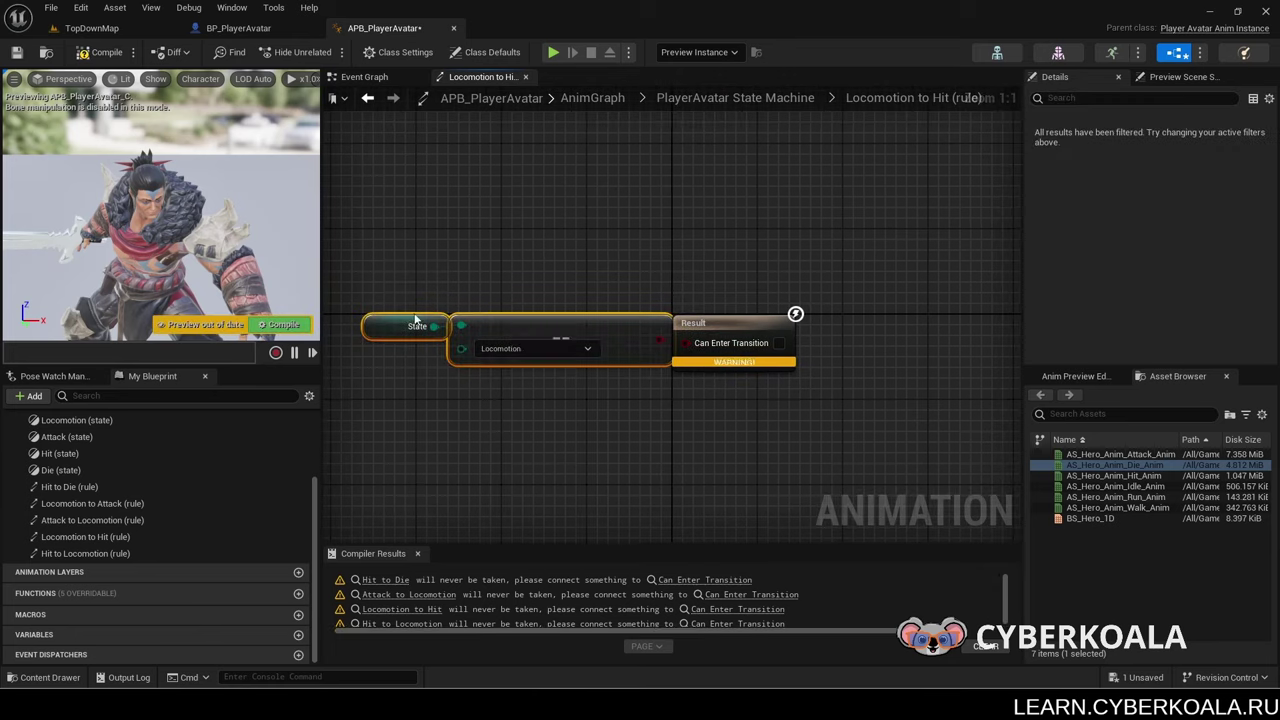
left_click_drag(525, 320, 510, 342)
left_click_drag(648, 361, 700, 345)
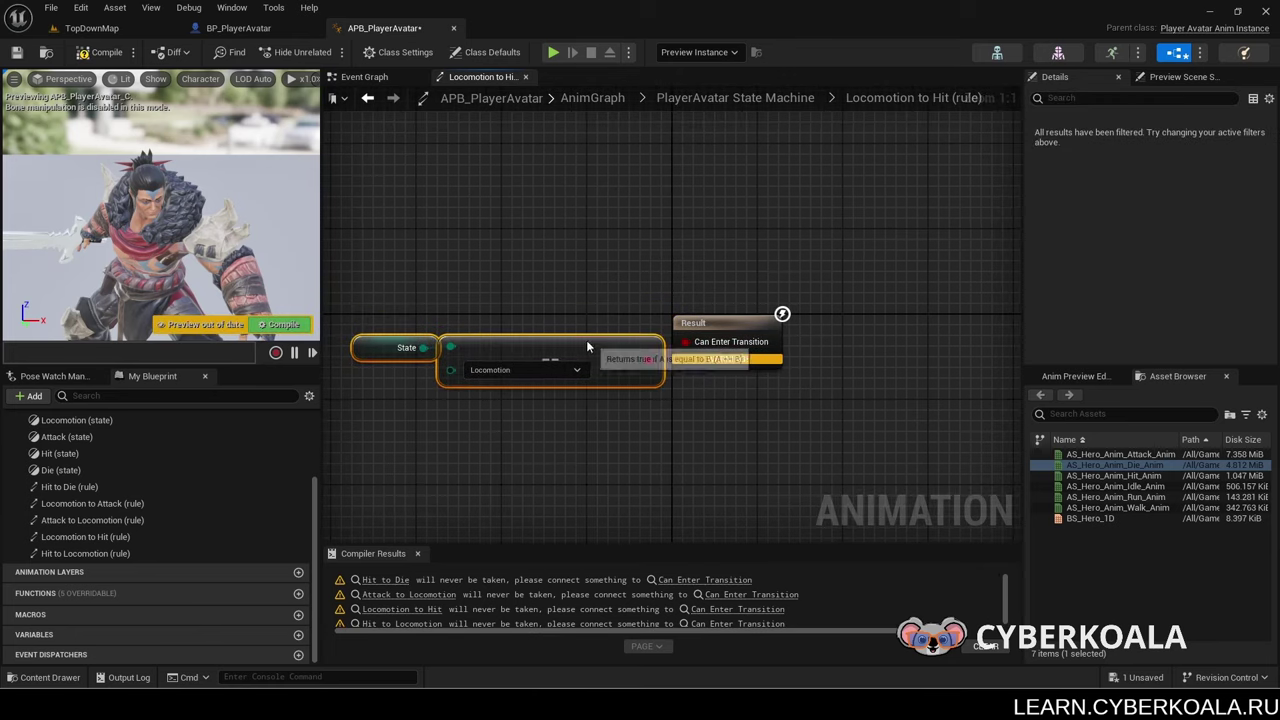
left_click_drag(586, 349, 586, 338)
left_click(509, 360)
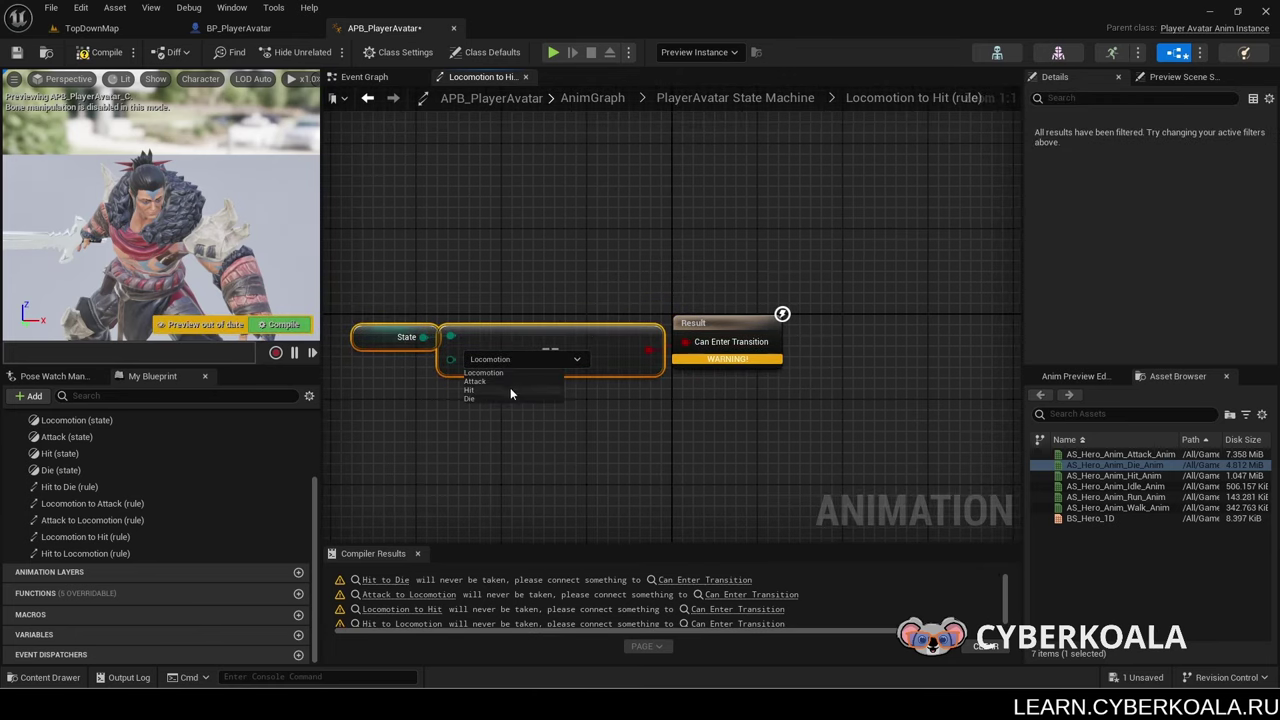
left_click(509, 359)
left_click(503, 395)
key("F7")
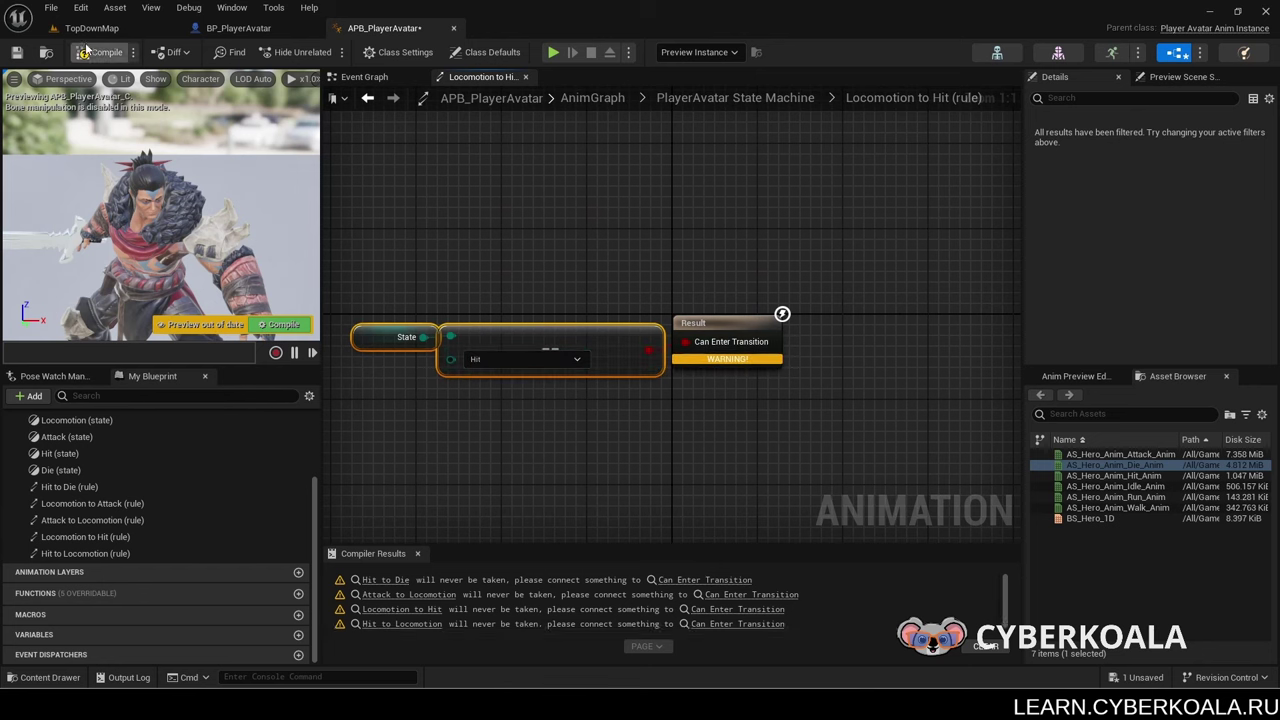
left_click(722, 98)
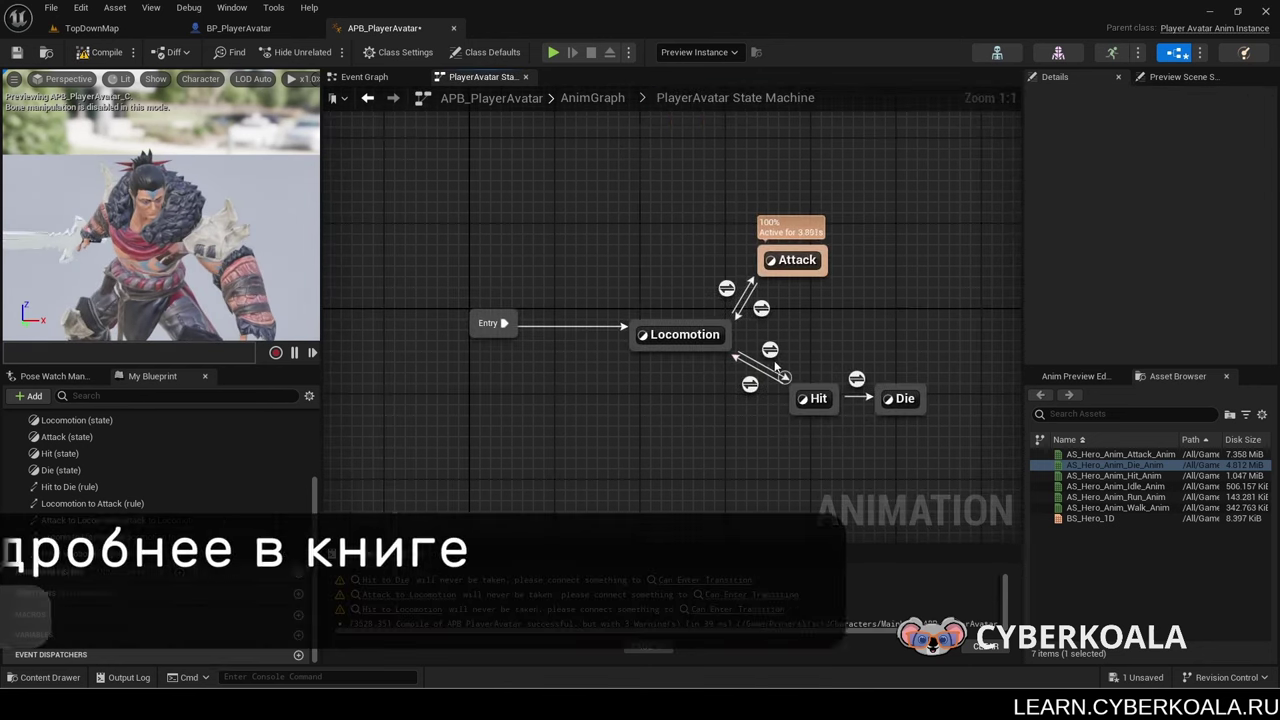
Step: Paste the State comparison into the Hit→Die rule set to Die, wire Can Enter Transition, compile and save
double_click(855, 378)
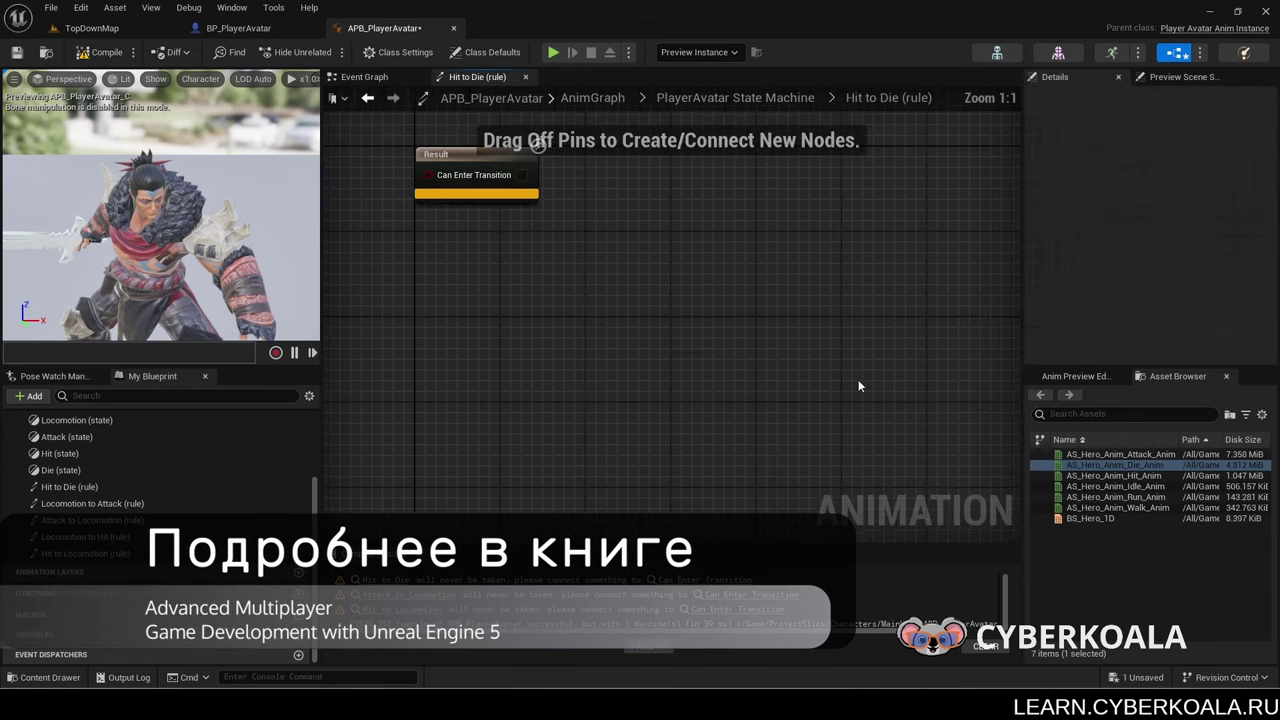
key("ctrl+v")
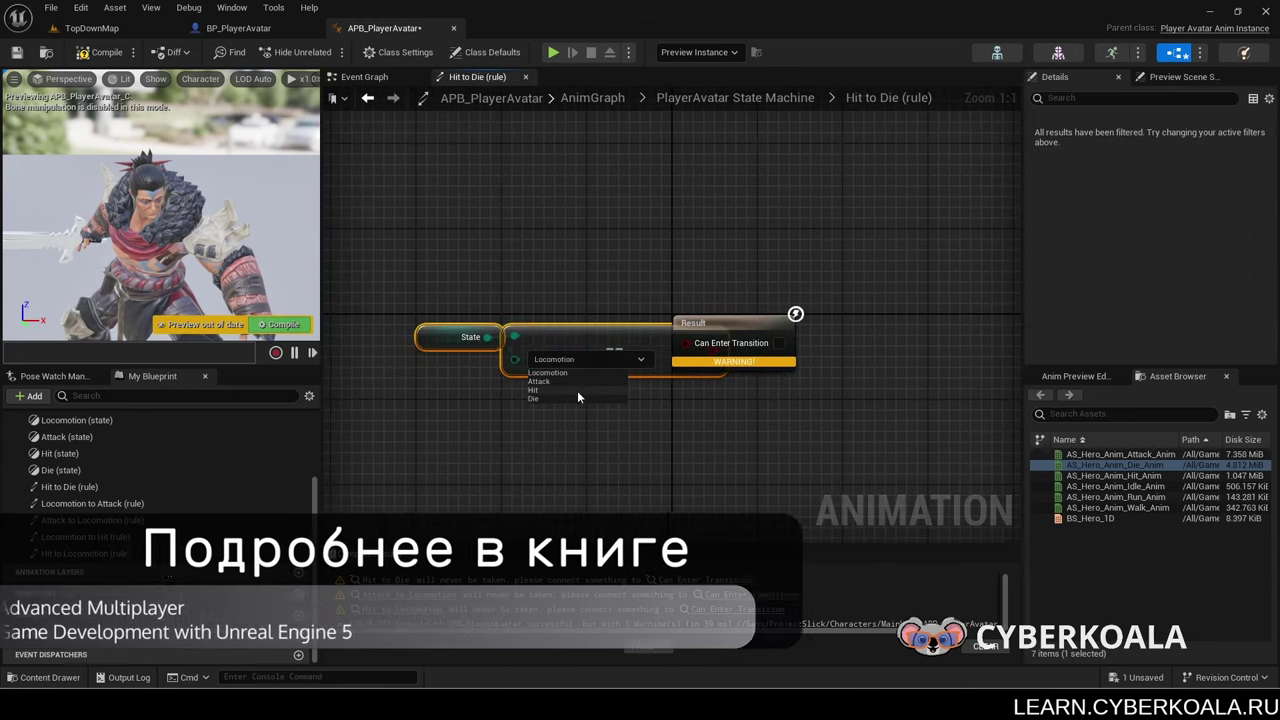
left_click(580, 359)
left_click(578, 391)
left_click_drag(624, 340, 539, 329)
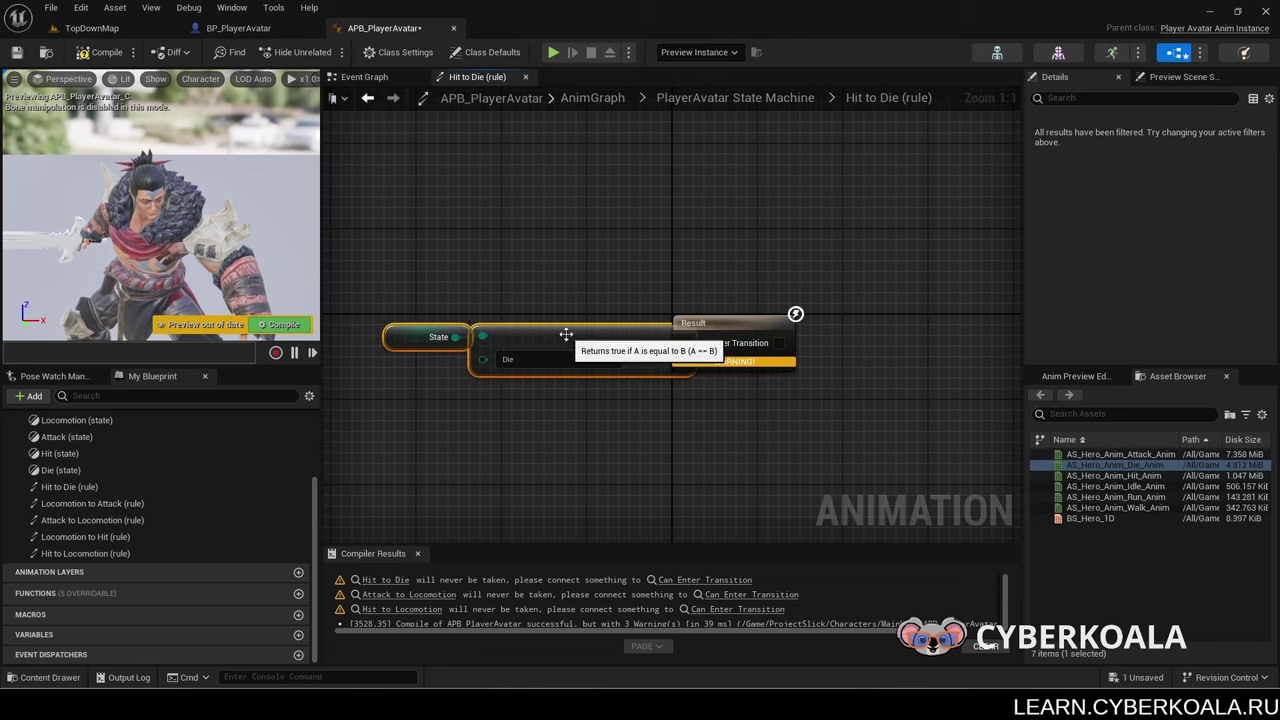
left_click_drag(628, 339, 685, 342)
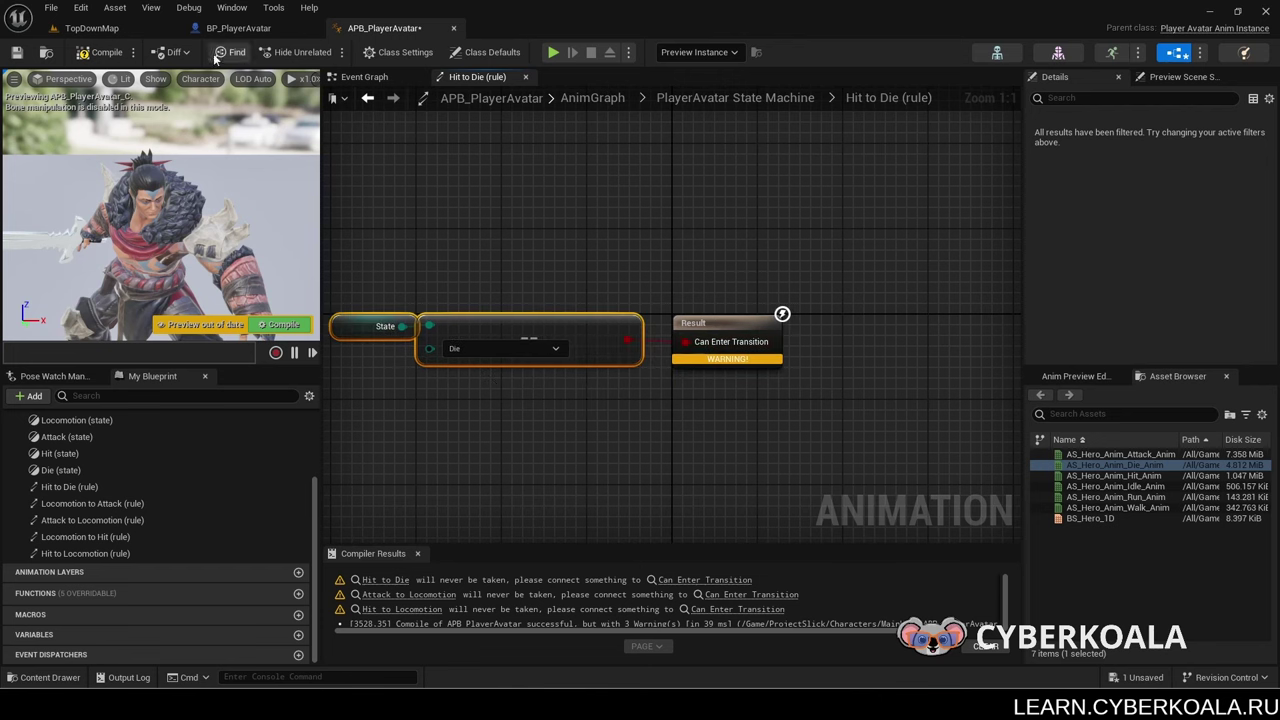
left_click(80, 52)
left_click(48, 52)
left_click(16, 52)
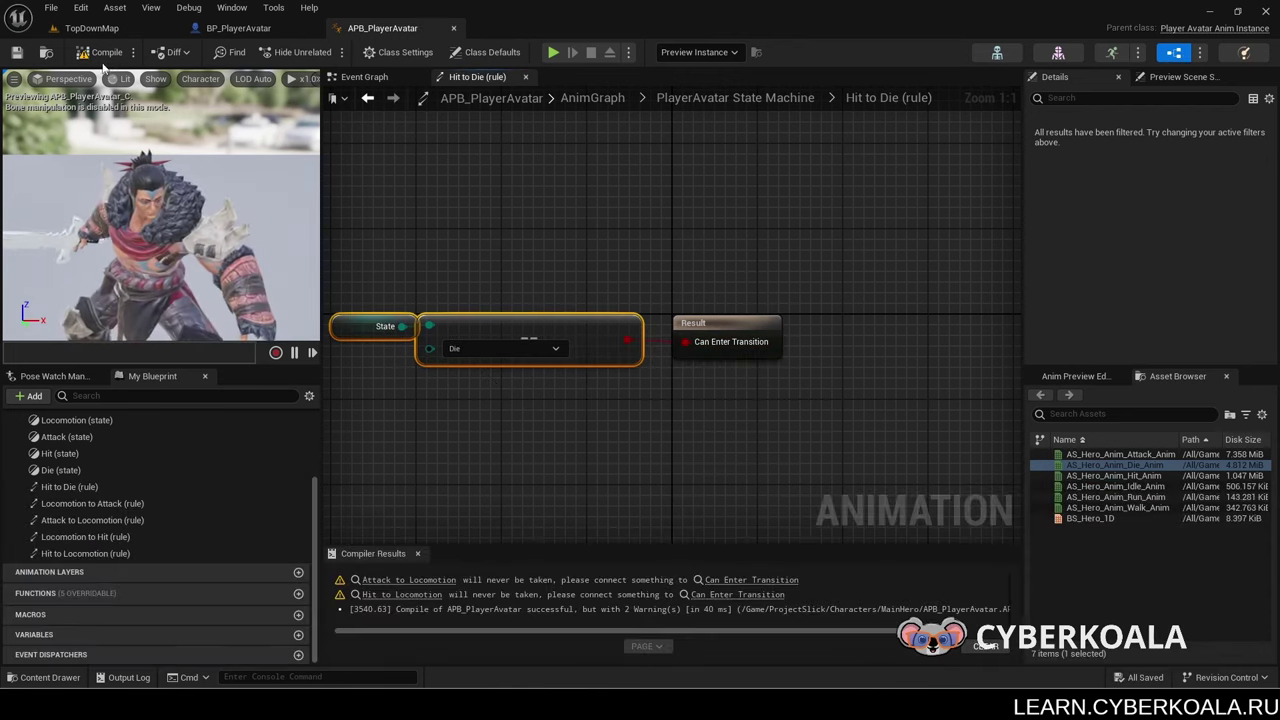
left_click(735, 97)
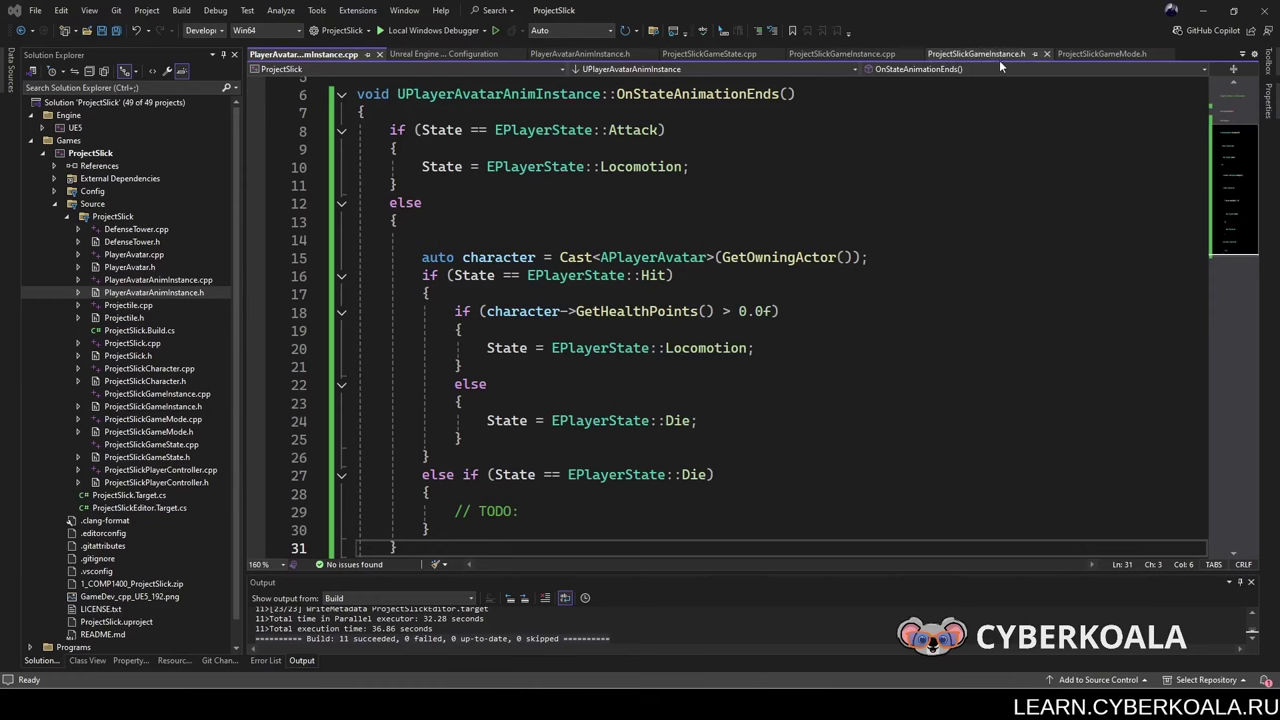
Step: Go from PlayerAvatarAnimInstance.h to the OnStateAnimationEnds definition, then open PlayerAvatar.h
left_click(597, 54)
key("F12")
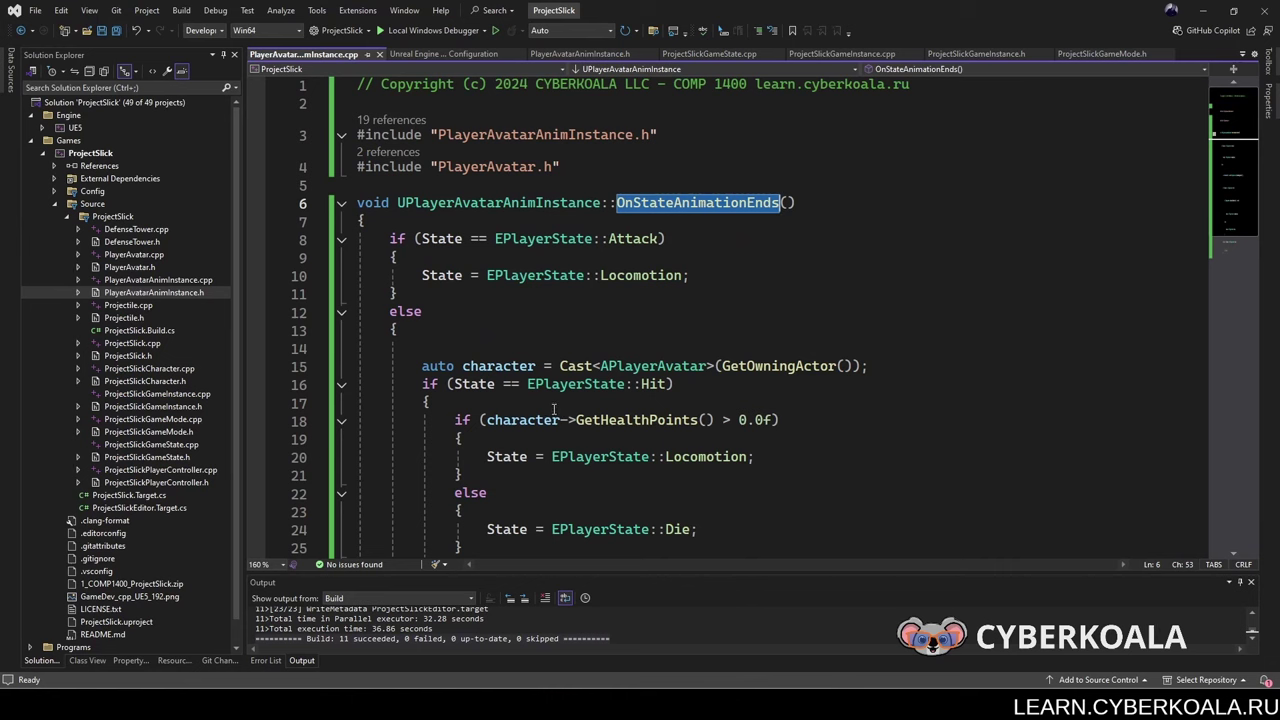
left_click(140, 268)
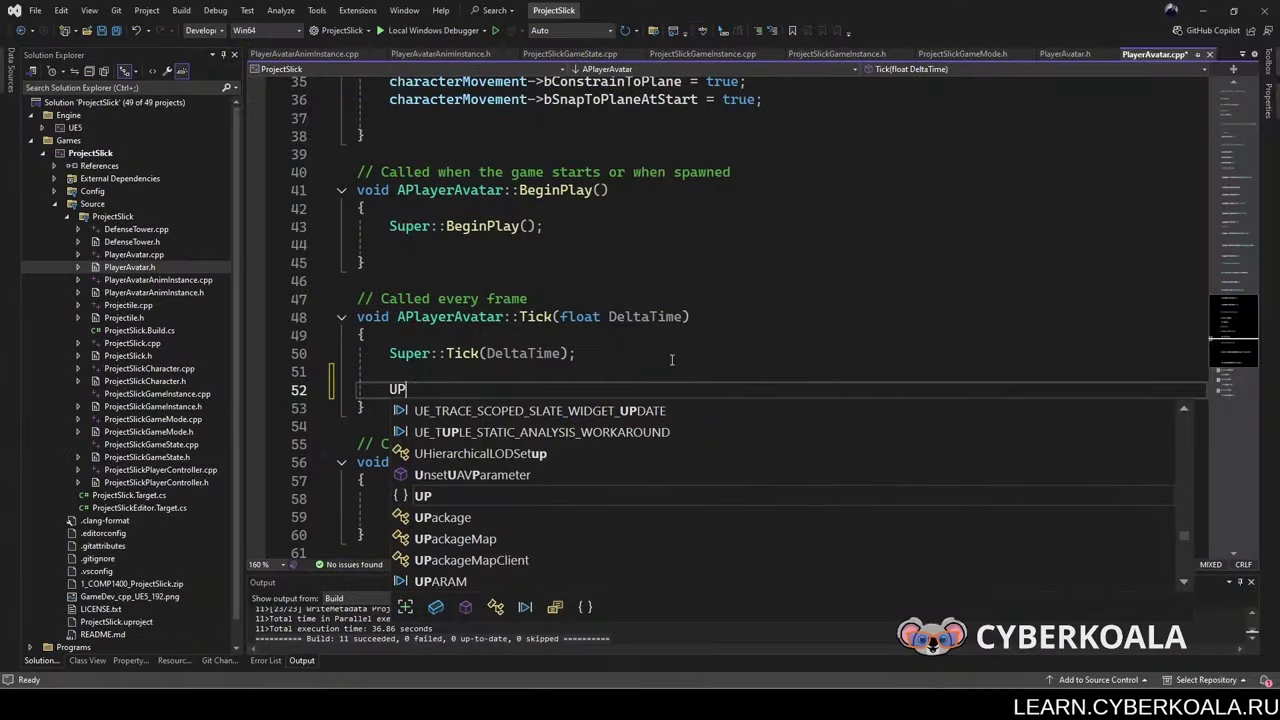
Step: In Tick, declare animInstance as Cast<UPlayerAvatarAnimInstance>(GetMesh()->GetAnimInstance())
type("lay")
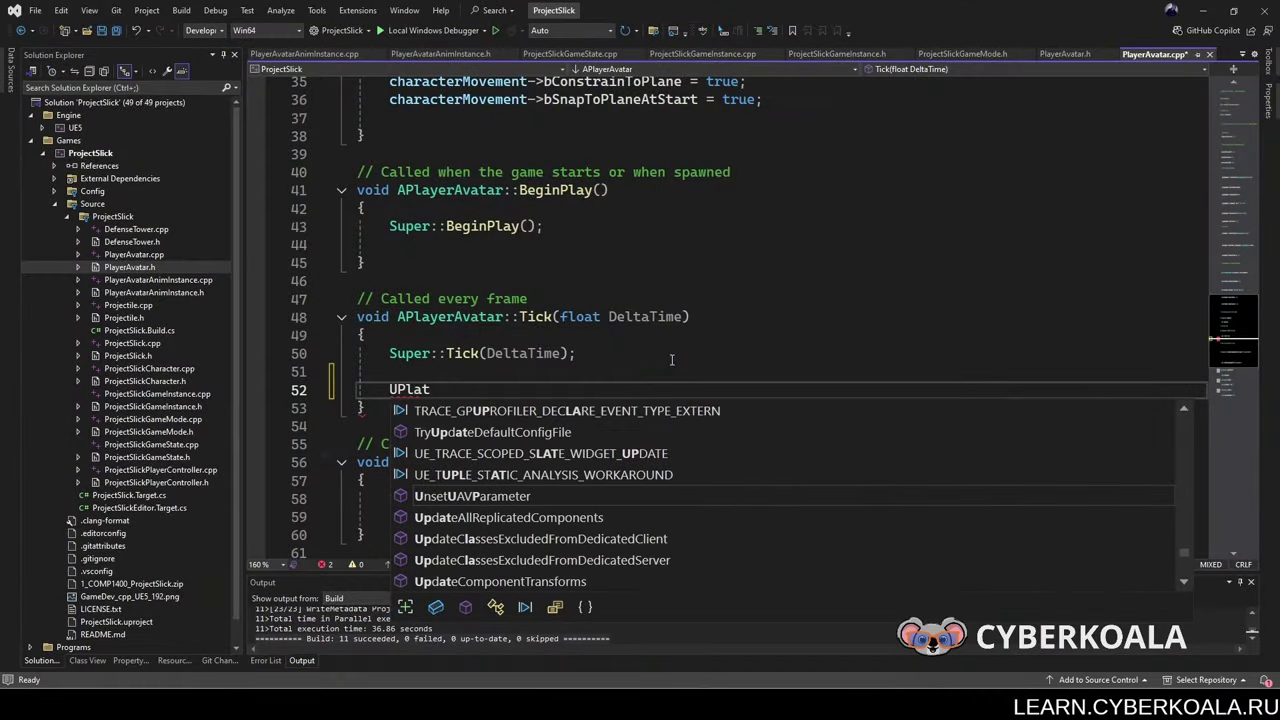
type("erAvatar")
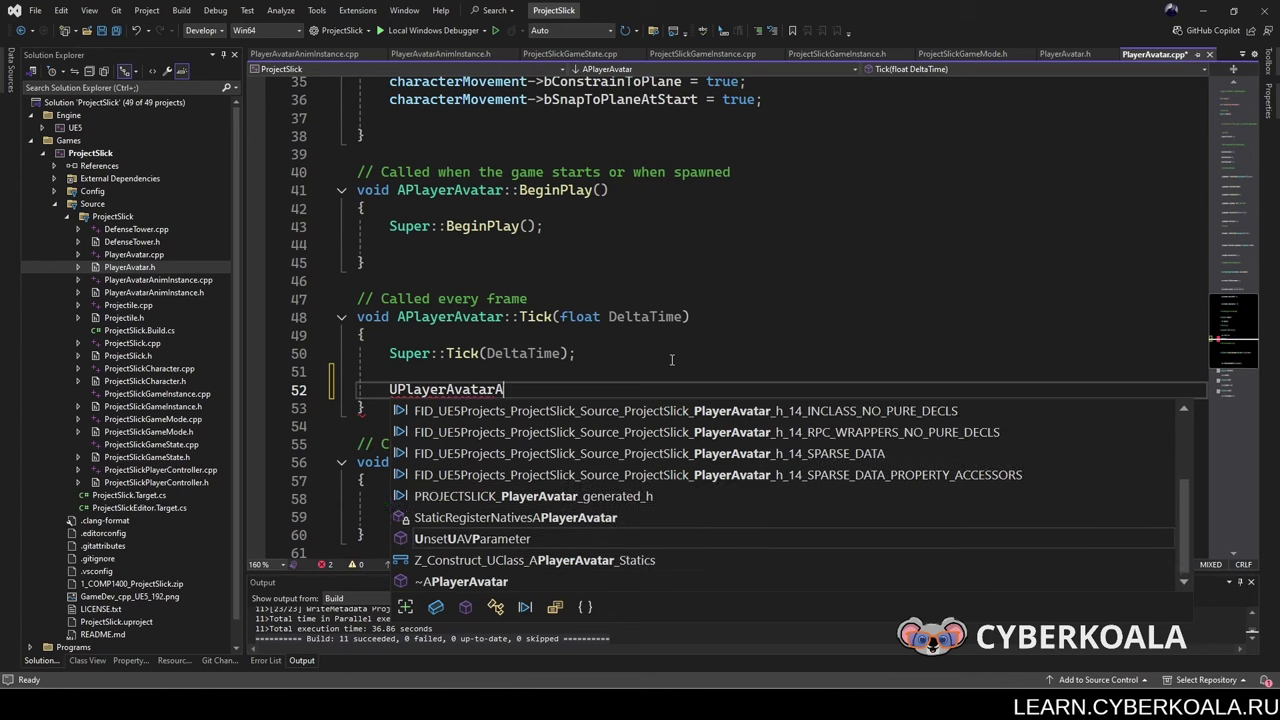
type("AnimInst")
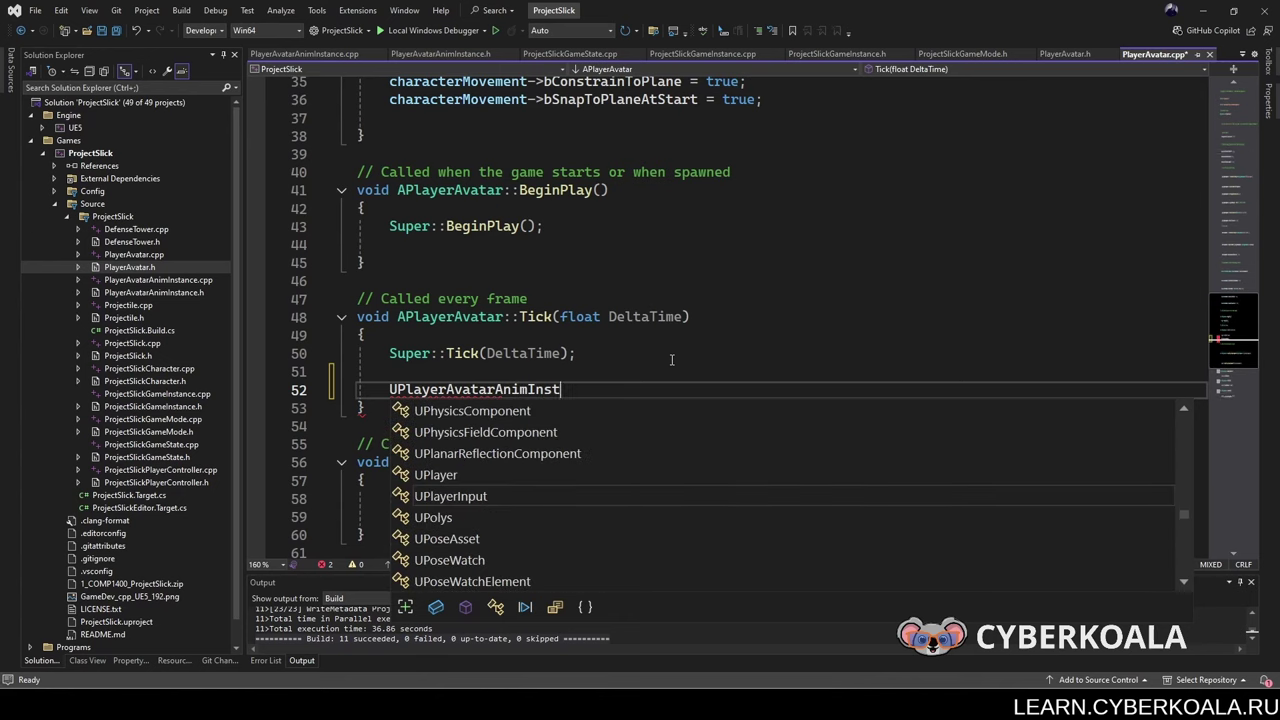
type("ance*")
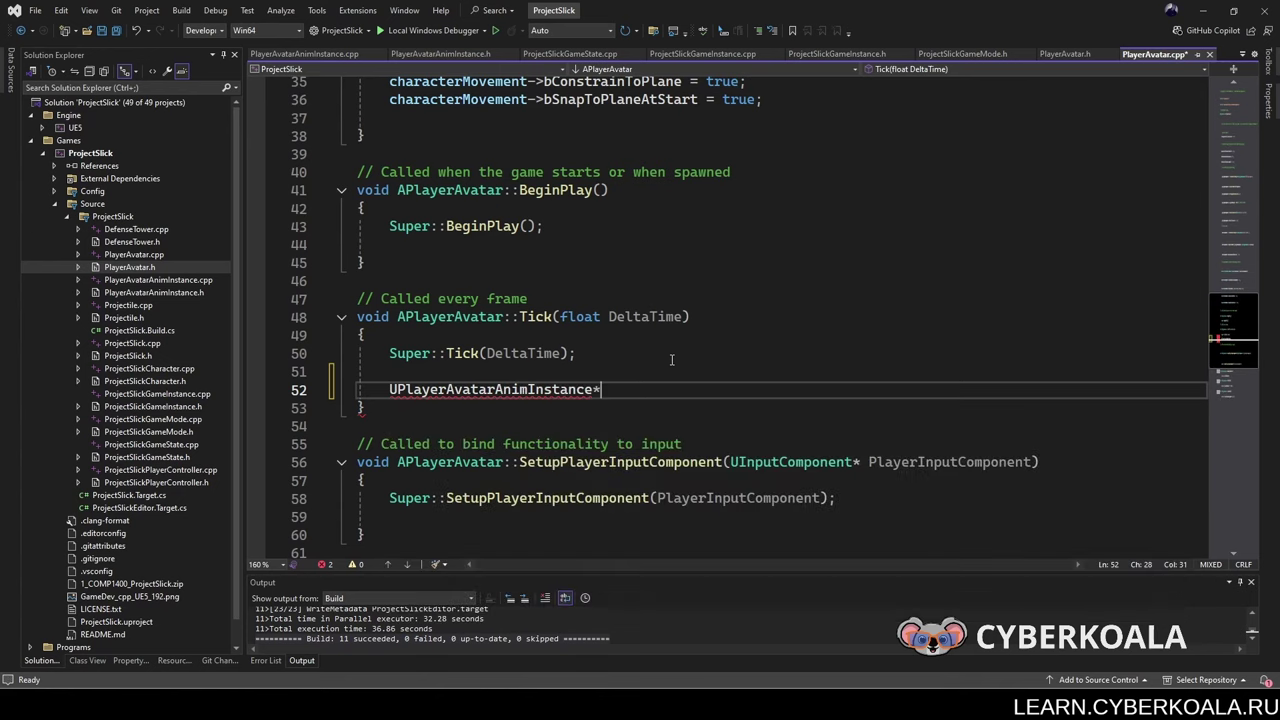
type(" animInstan")
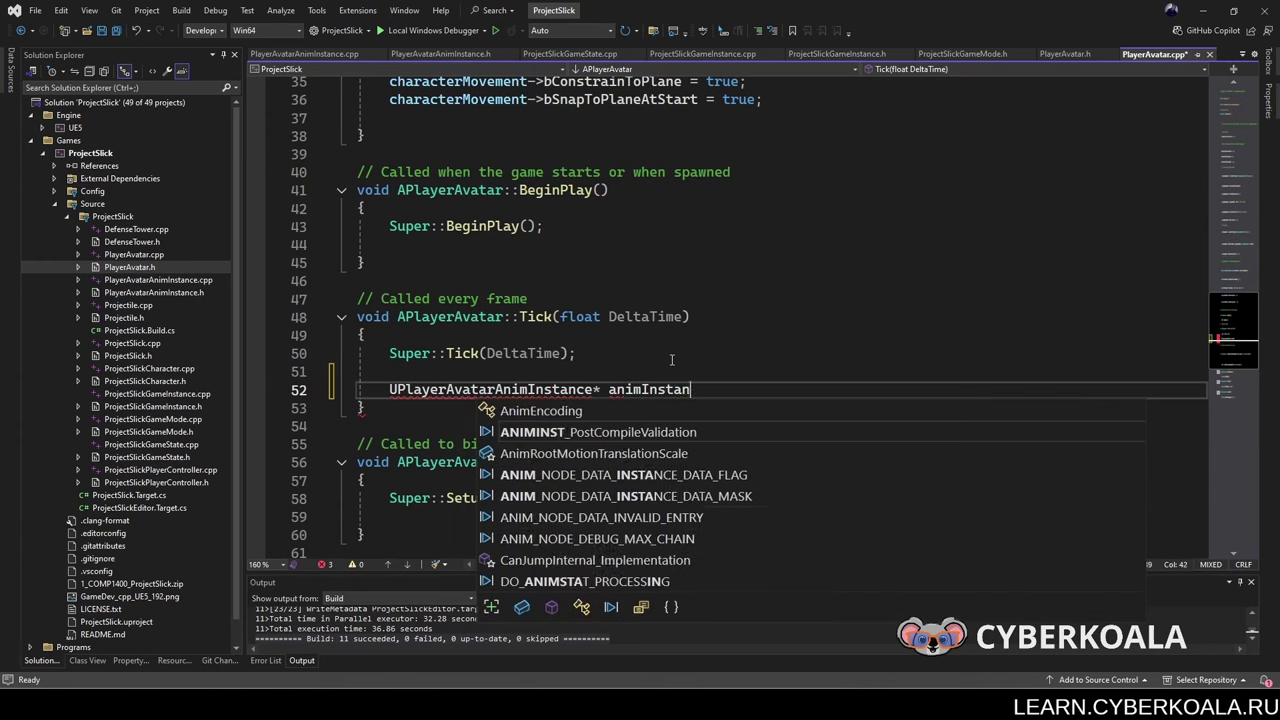
type("ce =")
type(" Cast<")
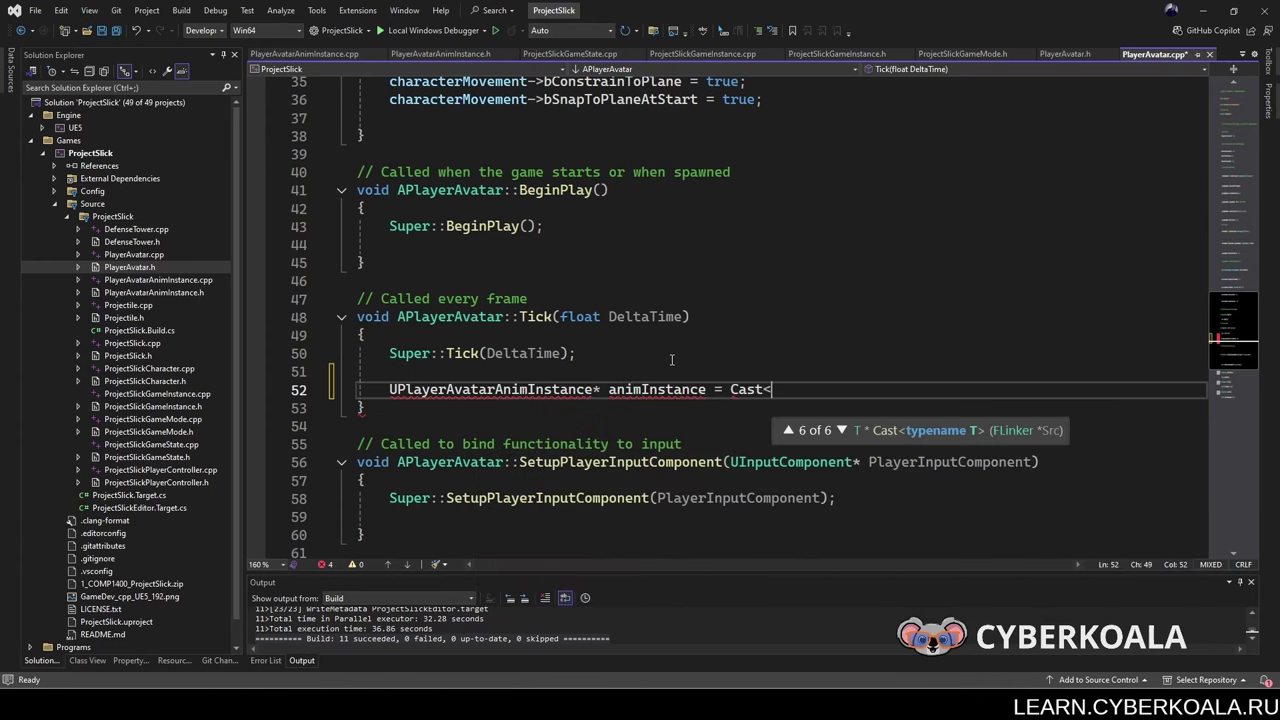
type("UPlayer")
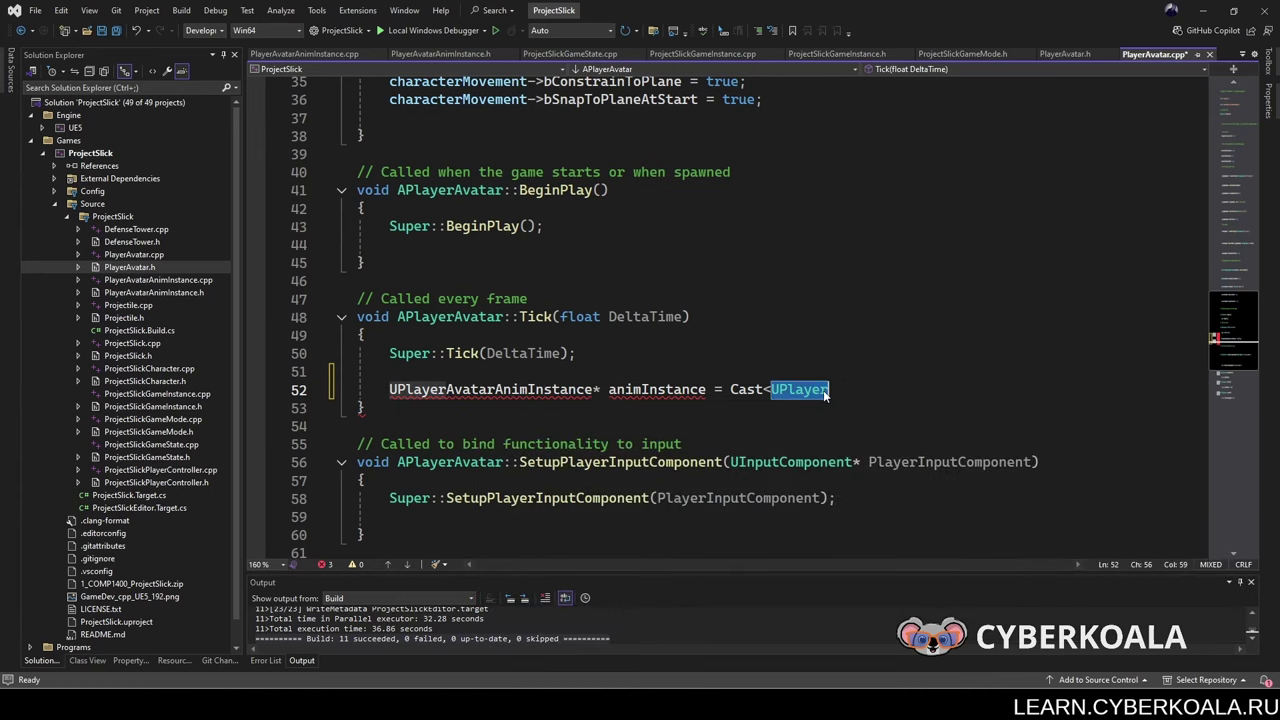
type("AvatarAnimInstance>")
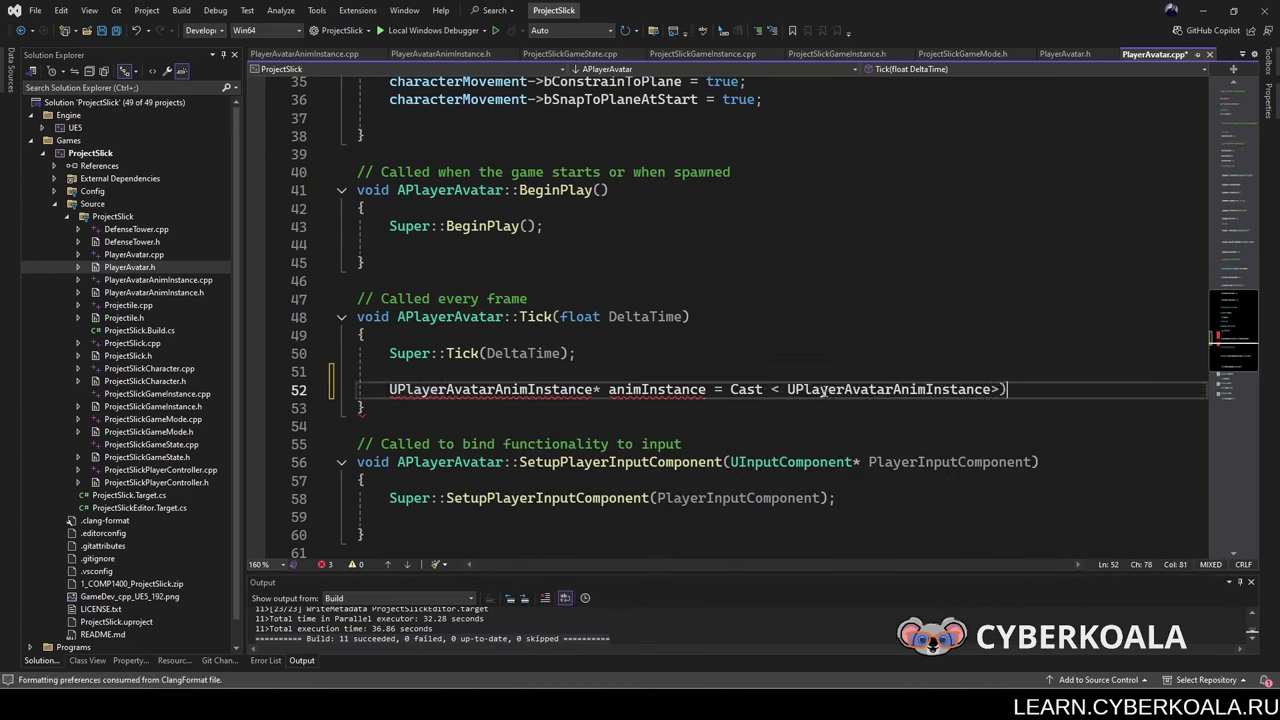
type("Ge")
key("BackSpace")
key("BackSpace")
key("BackSpace")
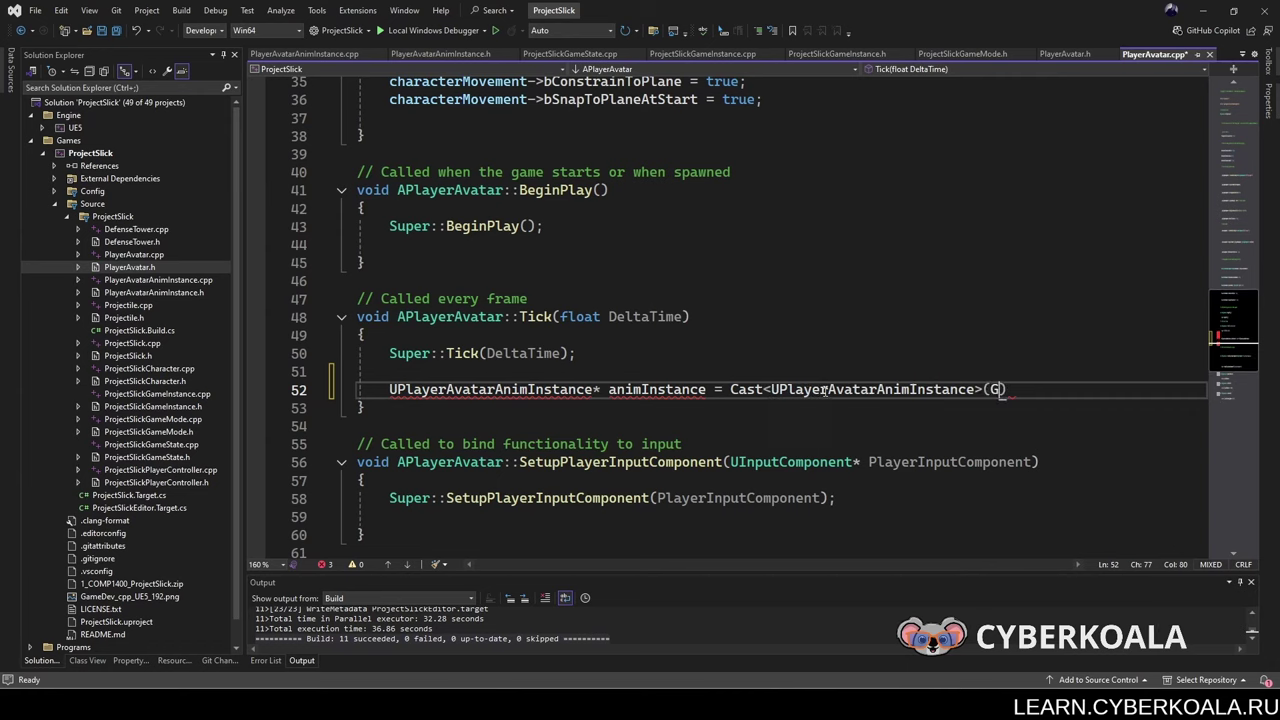
type("etMesh()-")
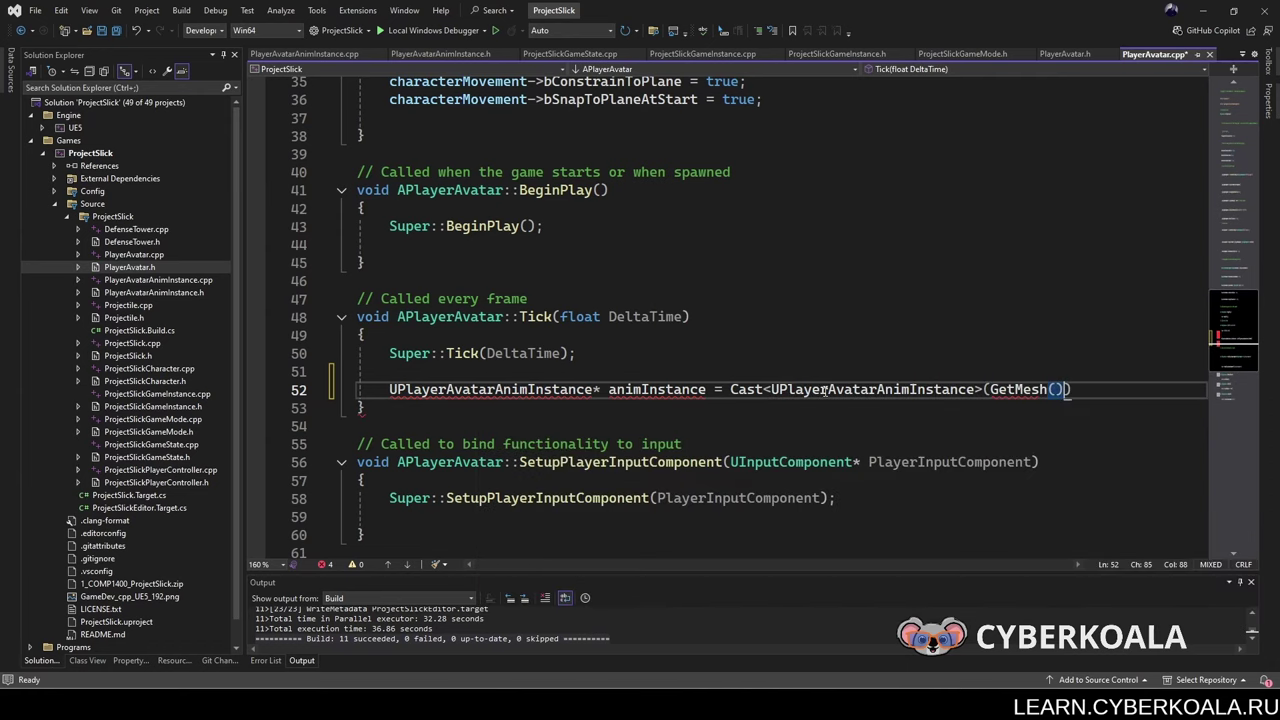
type(">Get")
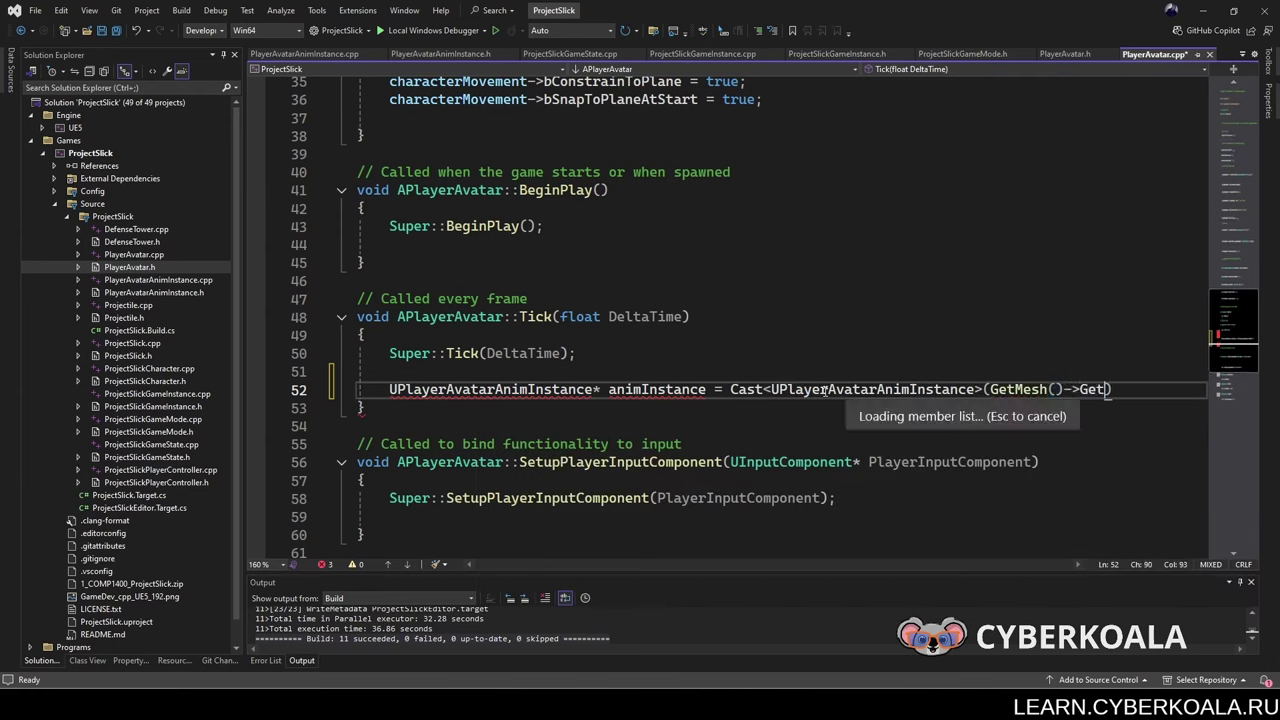
type("AnimInstance")
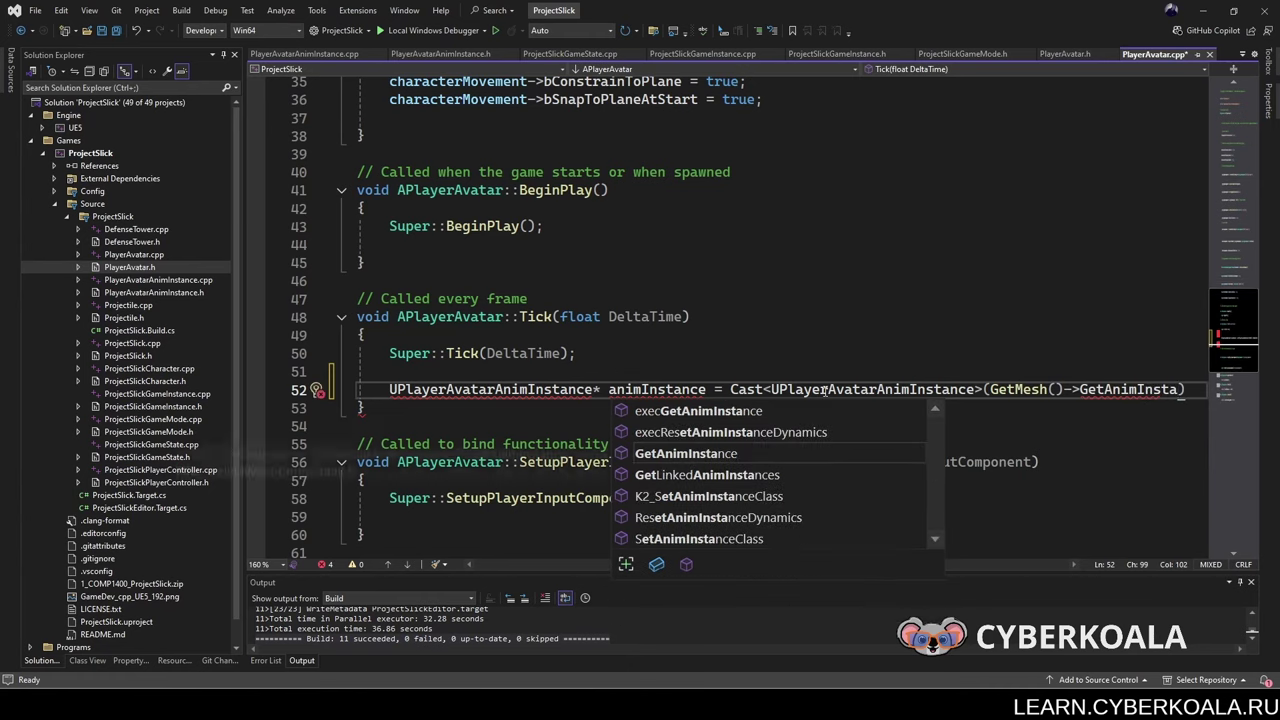
type("());")
key("Return")
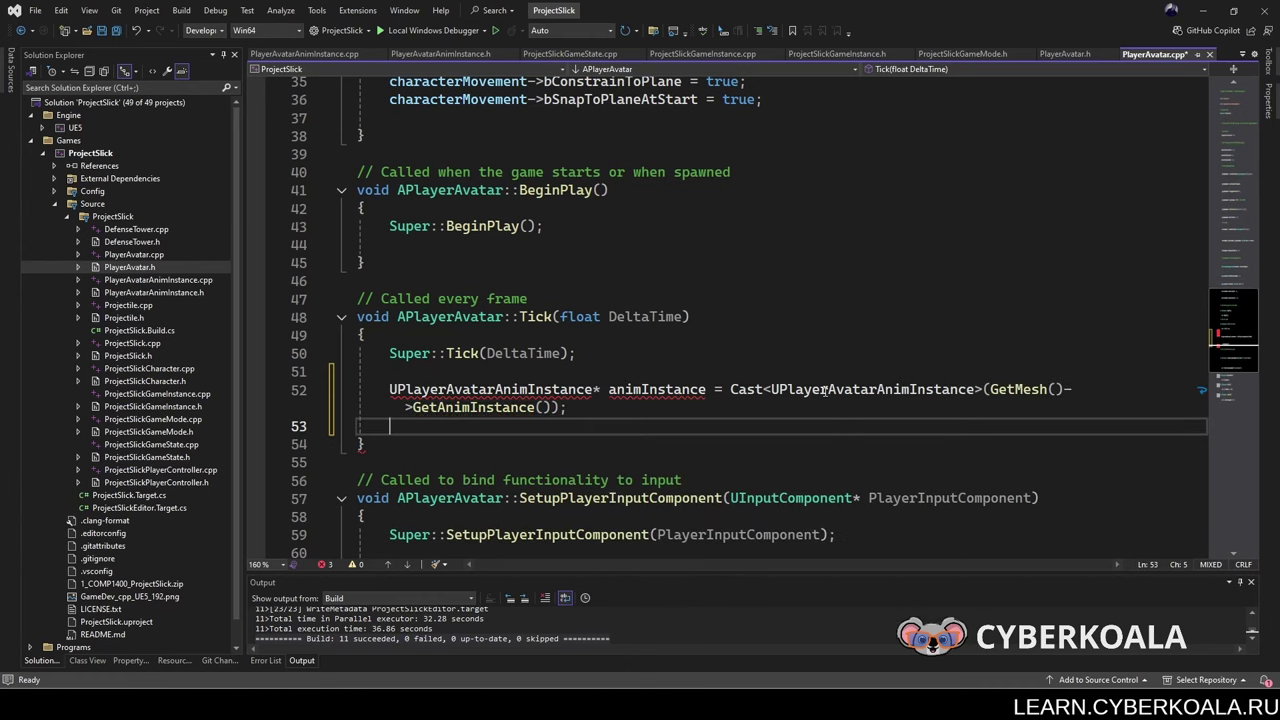
Step: Start a line setting Speed to GetCharacterMovement()->Velocity.Size2D()
left_click(749, 381)
left_click(684, 379)
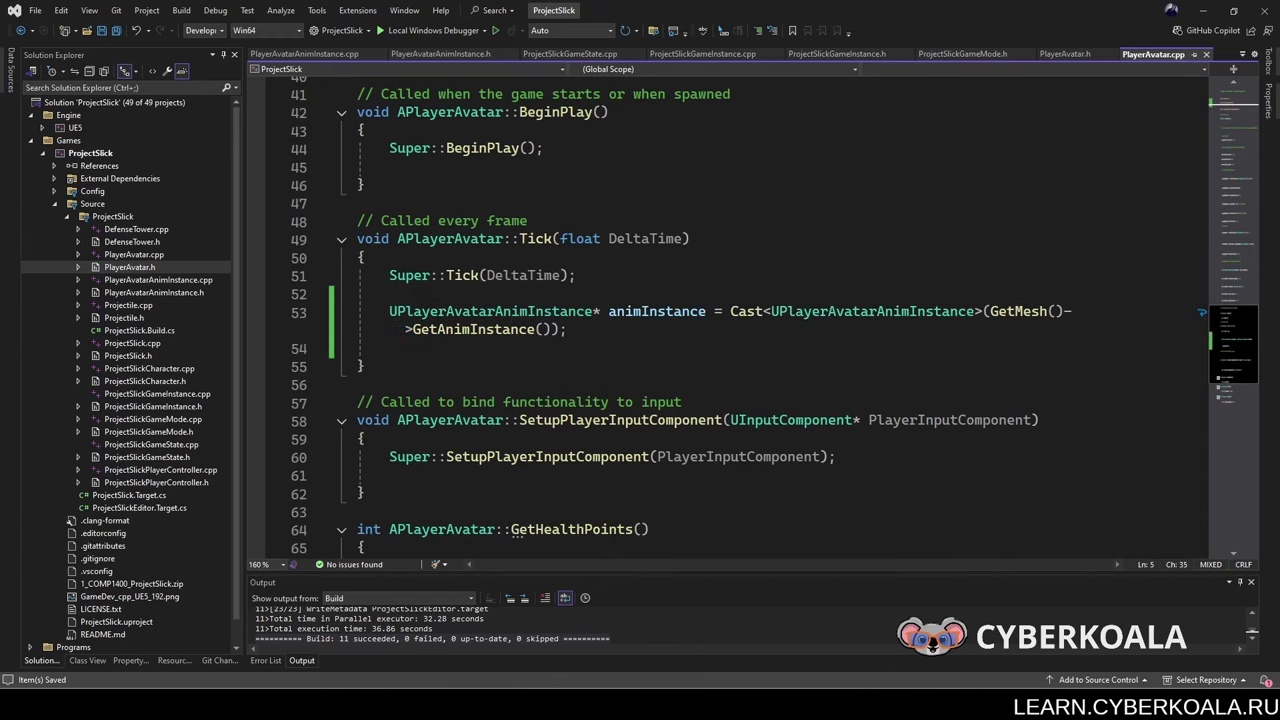
left_click(583, 349)
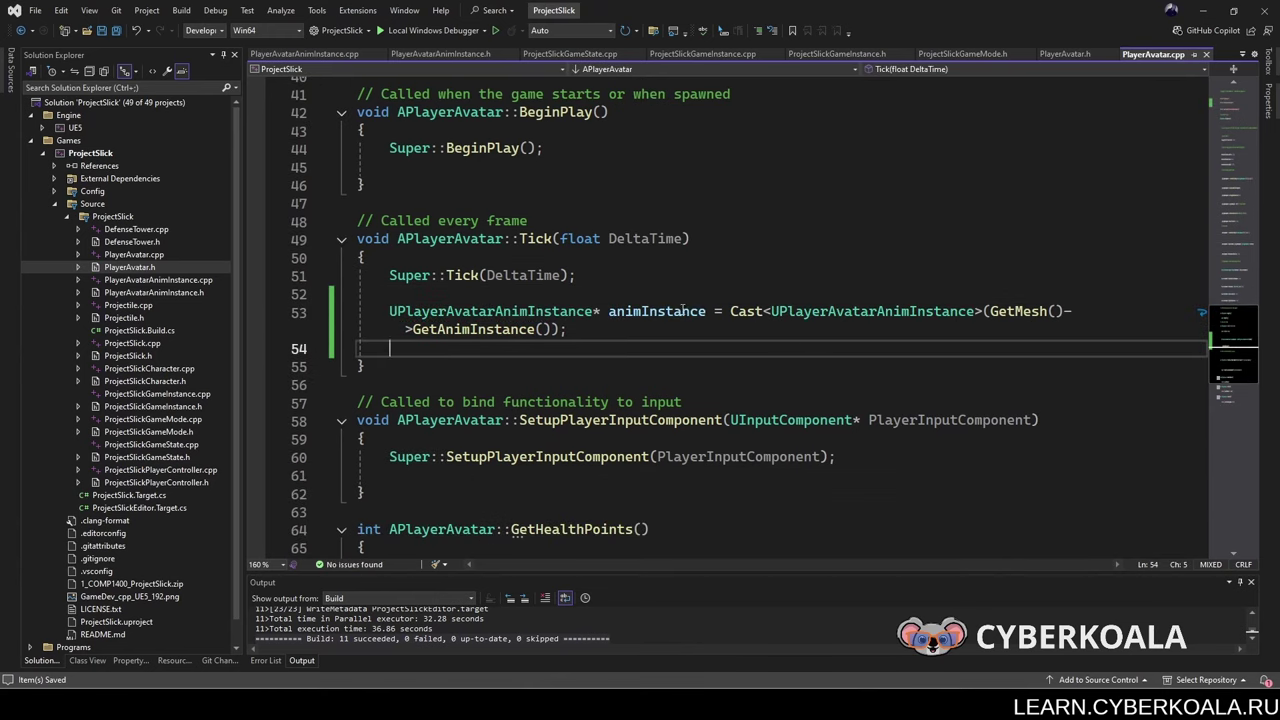
left_click(683, 311)
left_click_drag(572, 332, 549, 356)
type("animInstance->S")
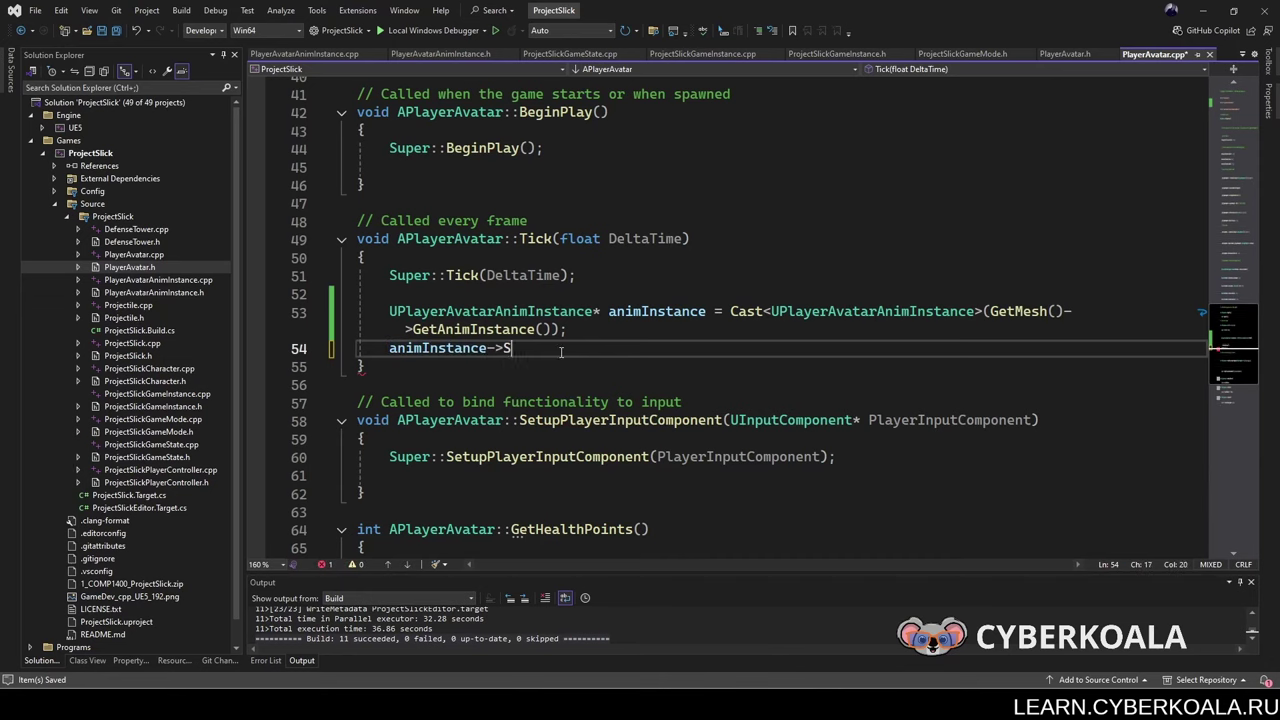
type("peed = Get")
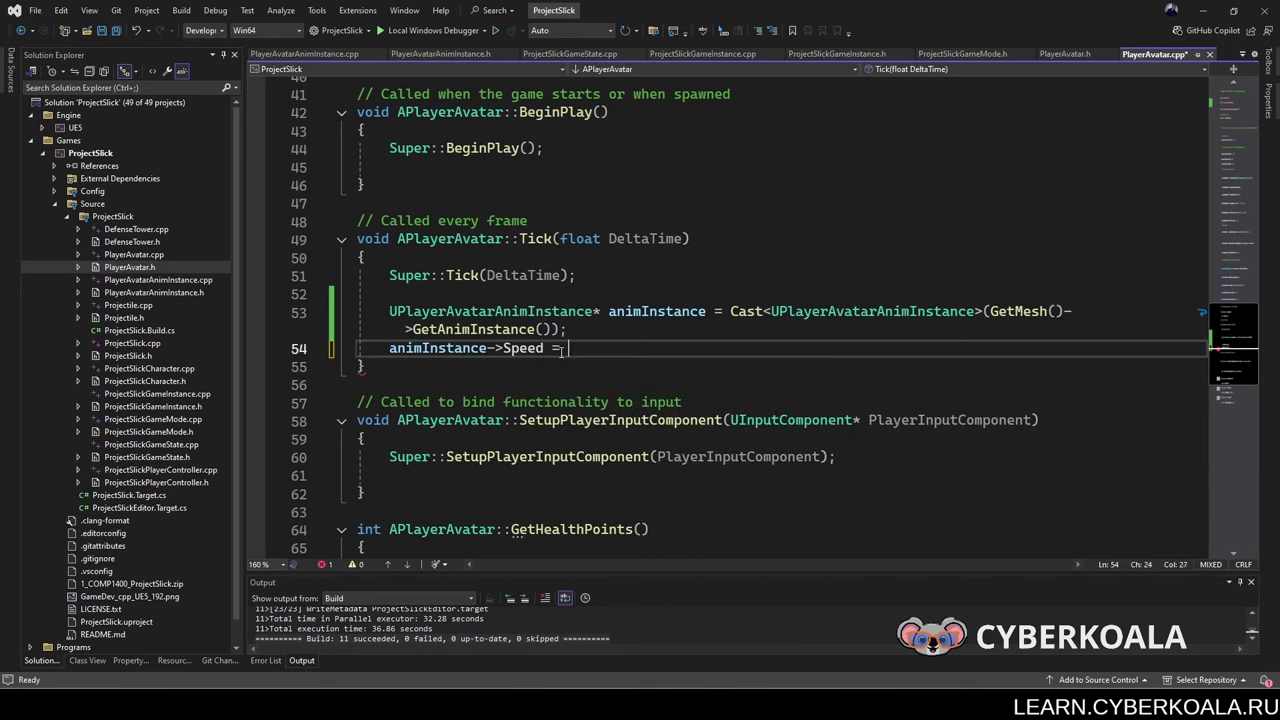
type("Character")
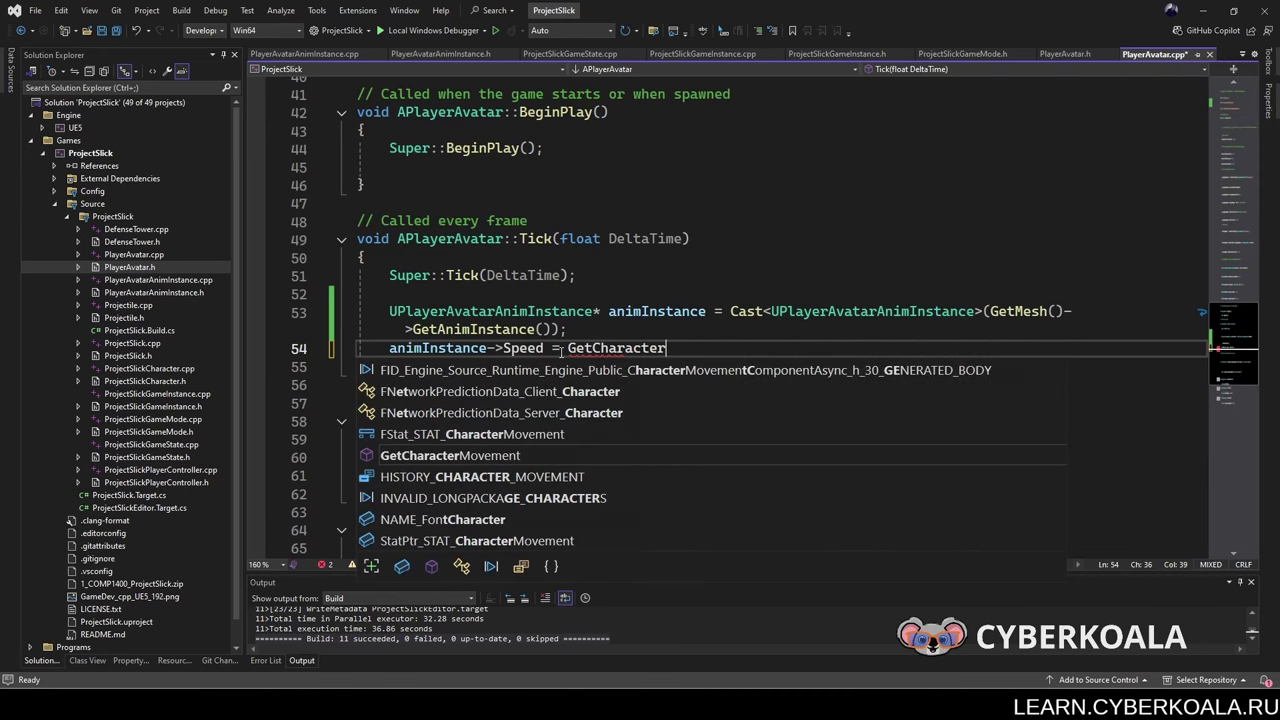
key("Tab")
type(">V")
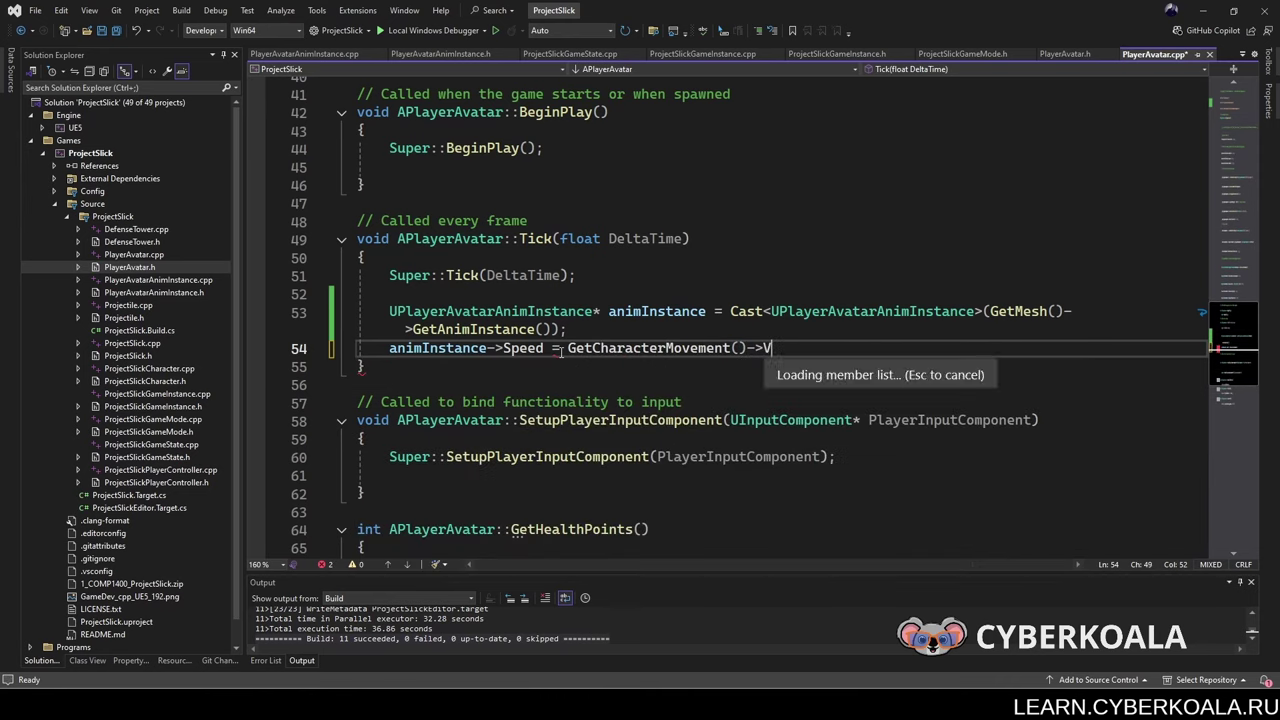
type("el")
key("Tab")
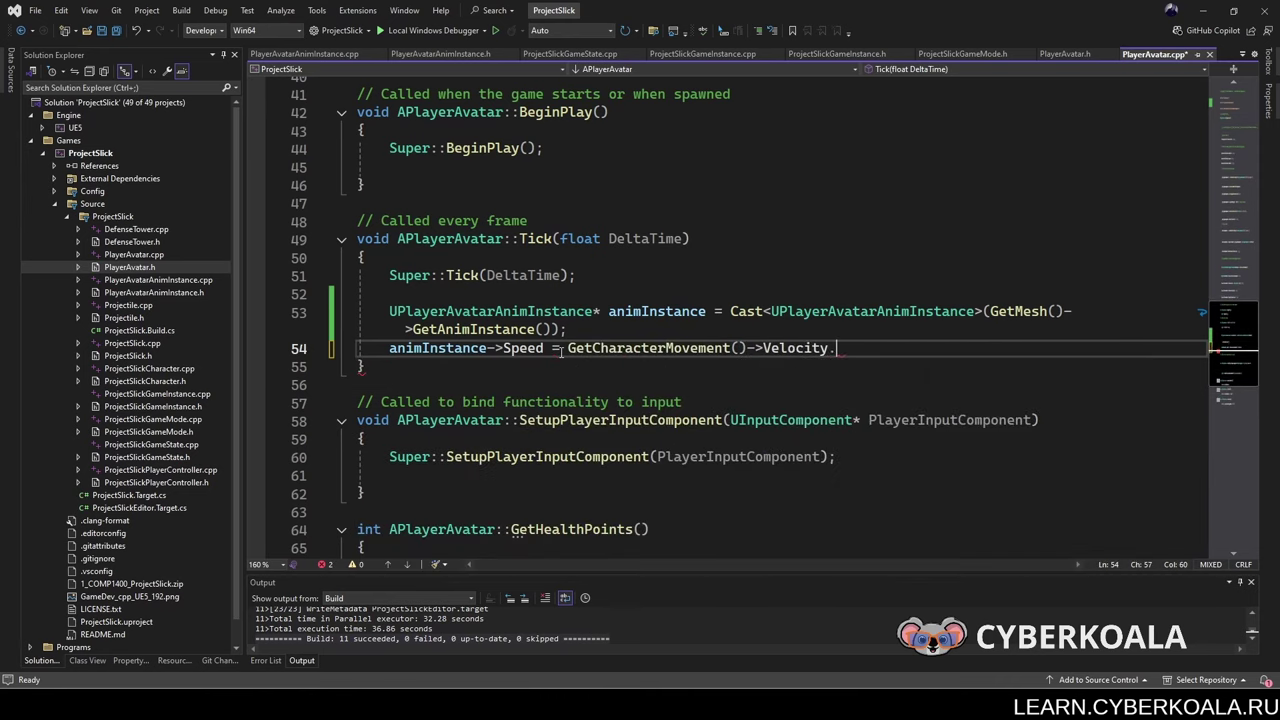
type("Size2D")
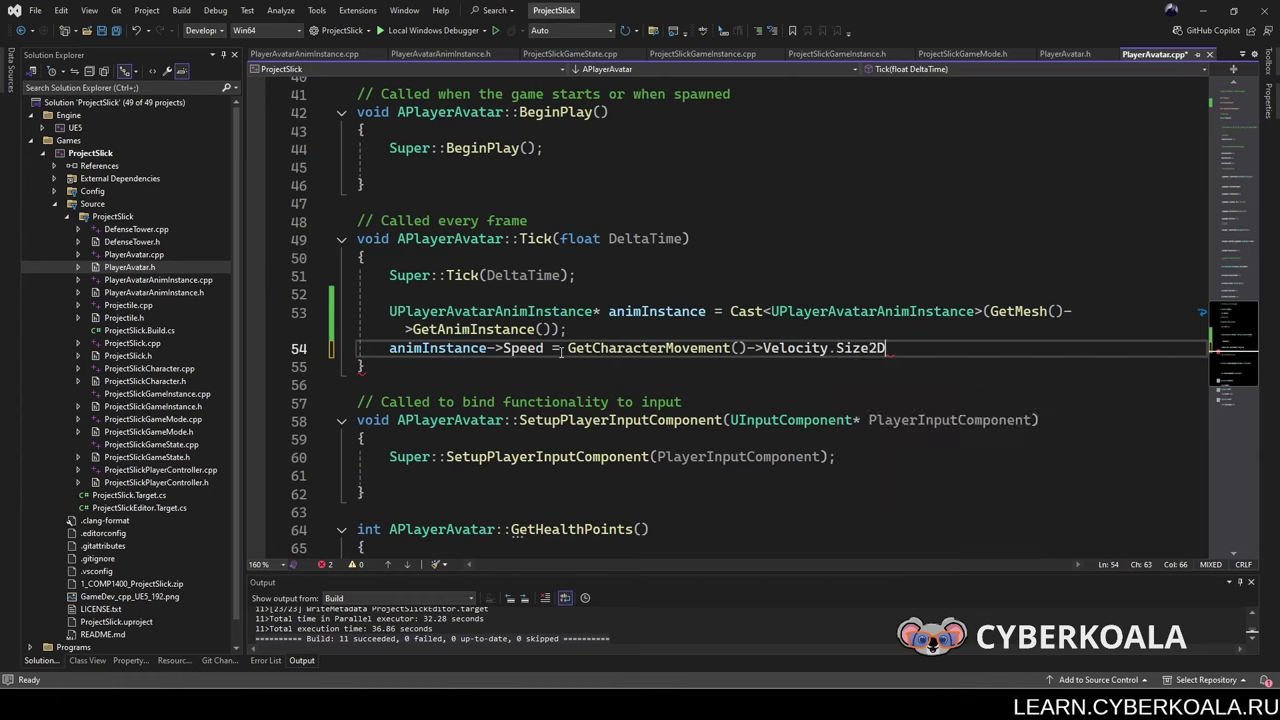